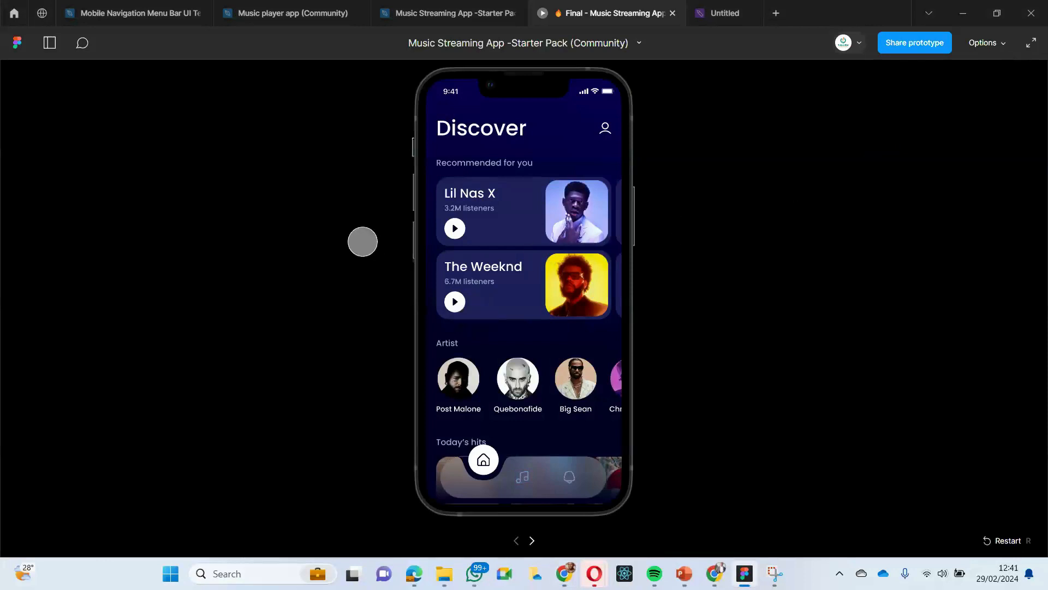
- Try the fill-screen scaling, and set the music app prototype's display to actual size (100%)
click(516, 249)
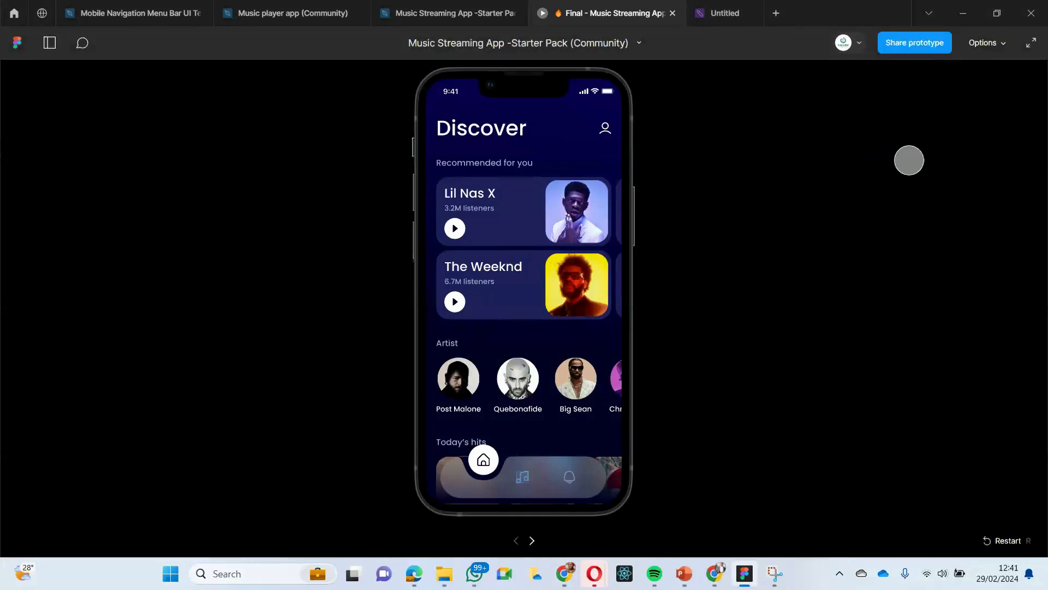
click(1002, 44)
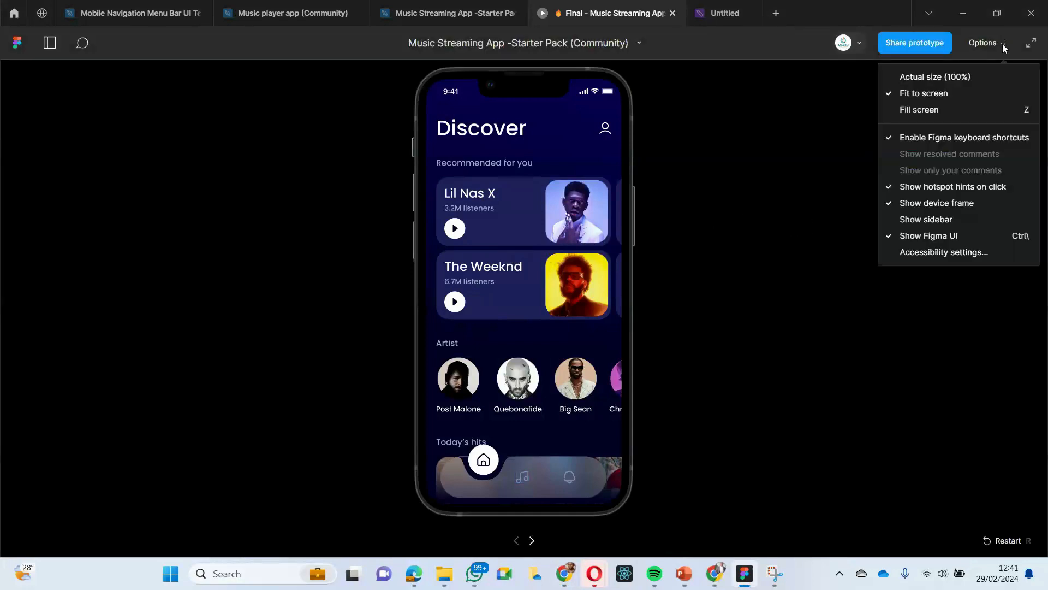
click(931, 110)
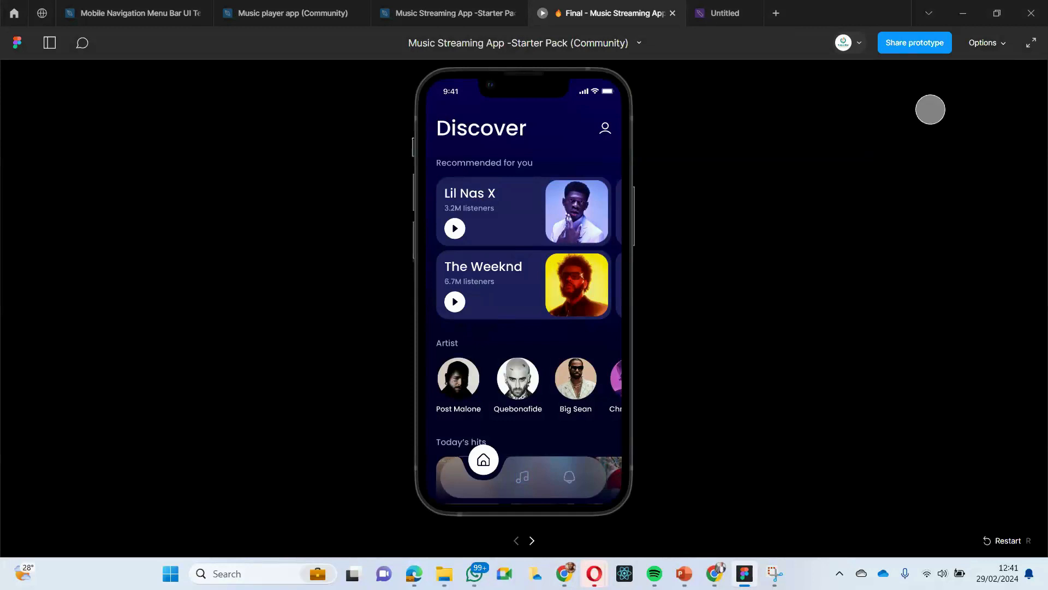
click(699, 187)
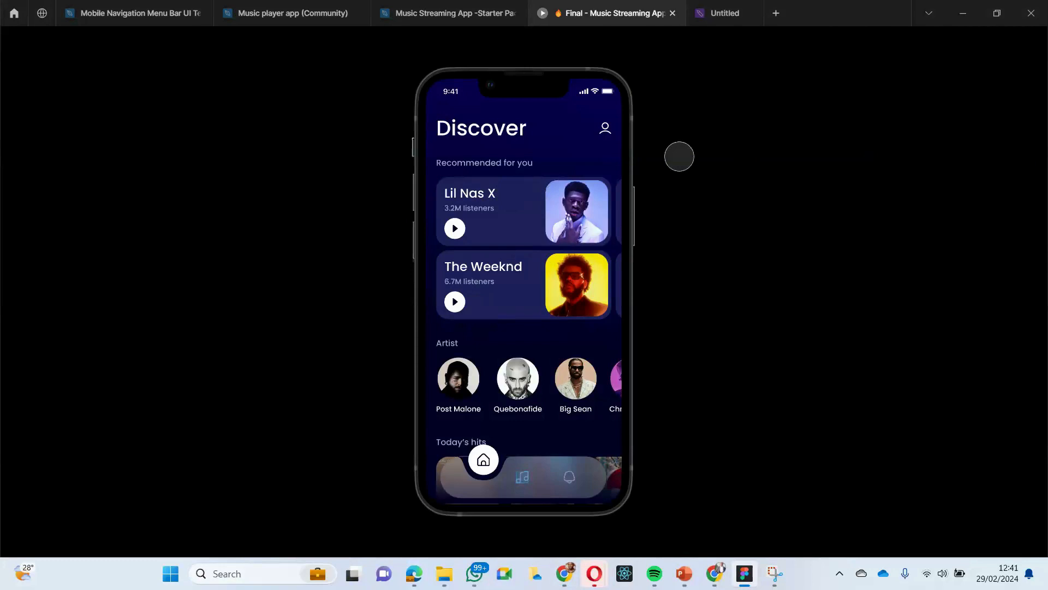
click(1001, 43)
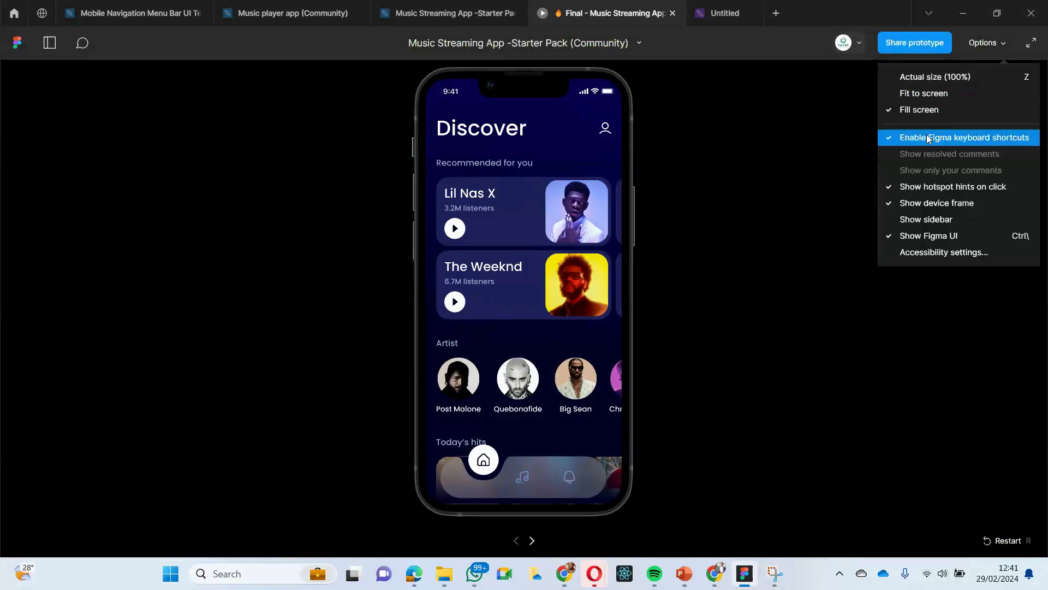
click(916, 79)
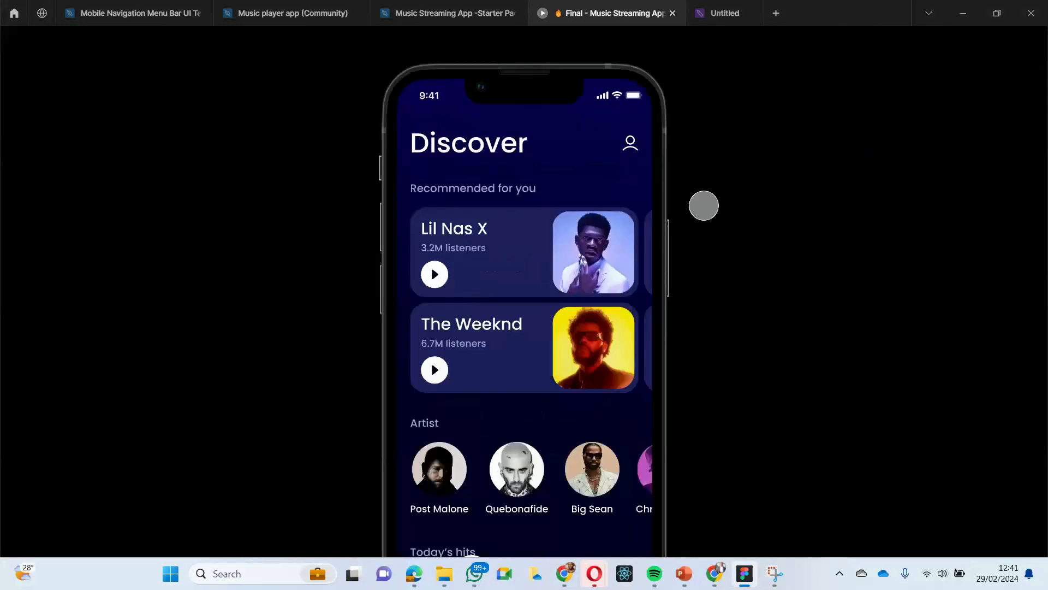
scroll(637, 224, down, 2)
scroll(637, 224, up, 1)
scroll(637, 224, up, 1)
scroll(732, 171, down, 1)
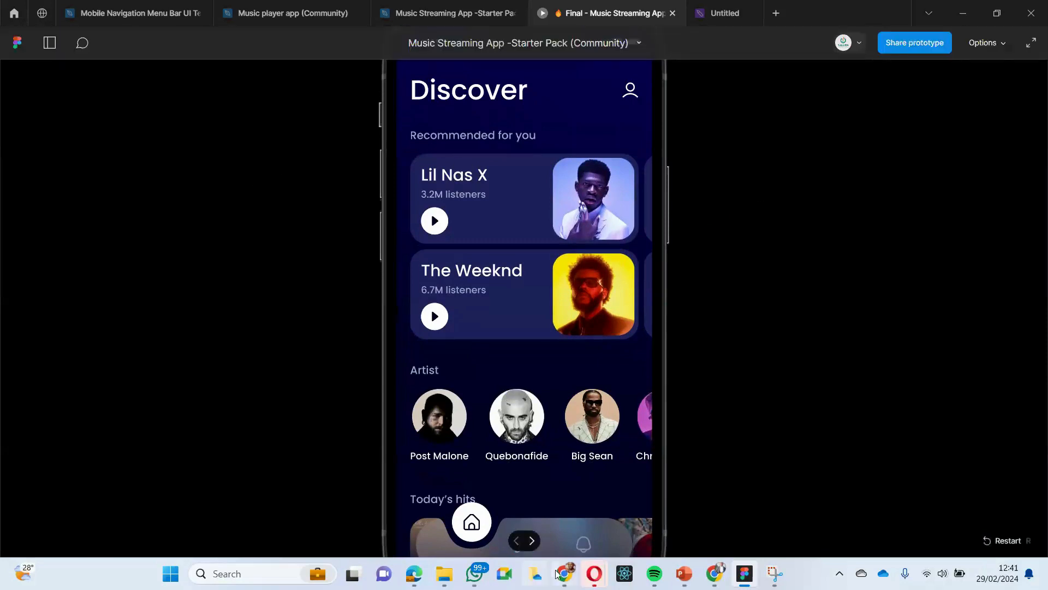
- Present the prototype in full screen with the phone's Discover screen and navigation bar in view
key(alt+Tab)
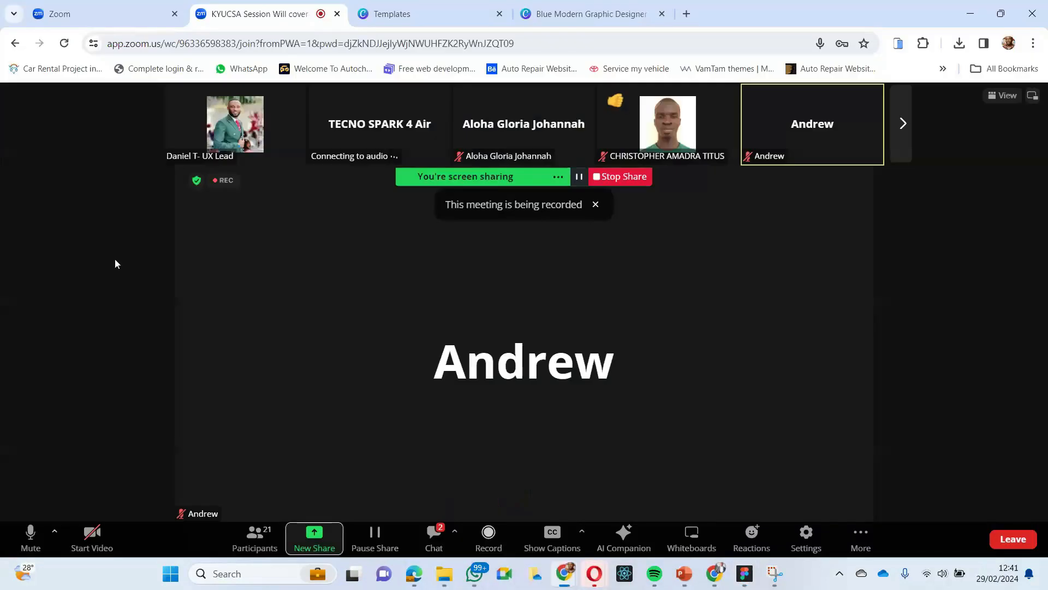
key(alt+Tab)
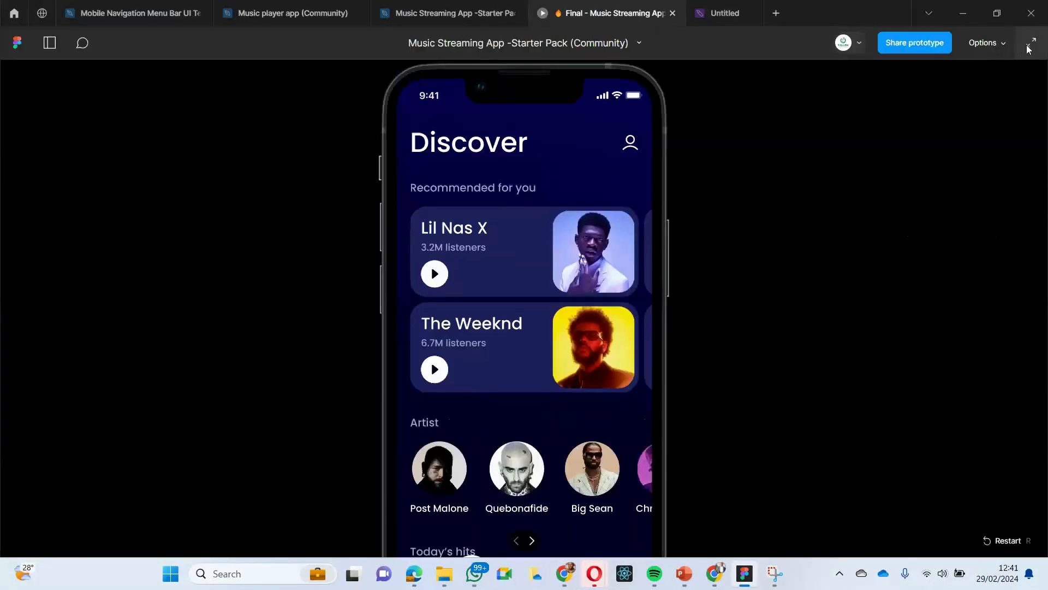
click(1032, 43)
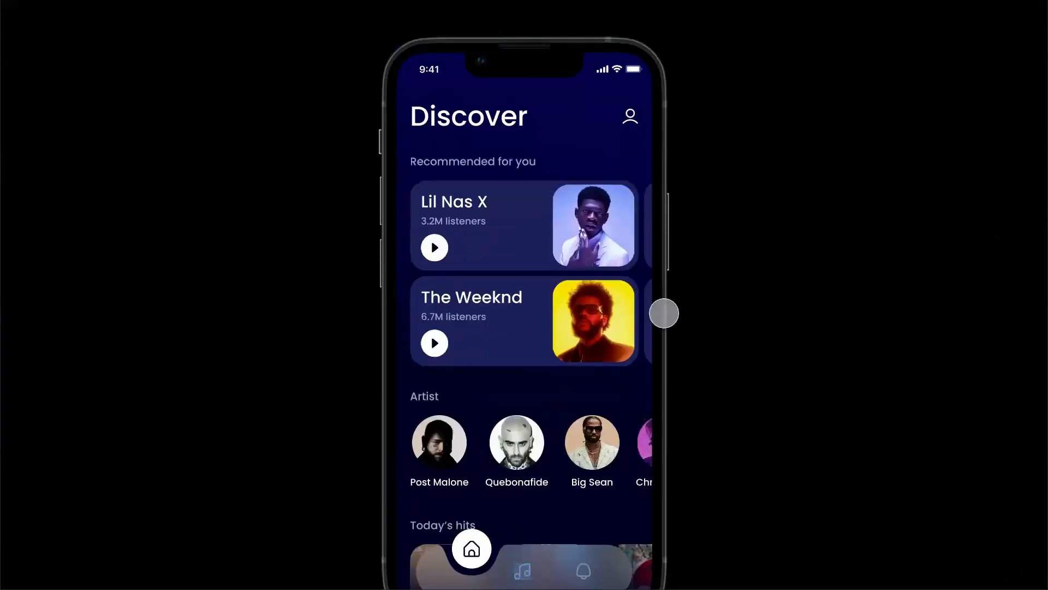
scroll(663, 295, down, 1)
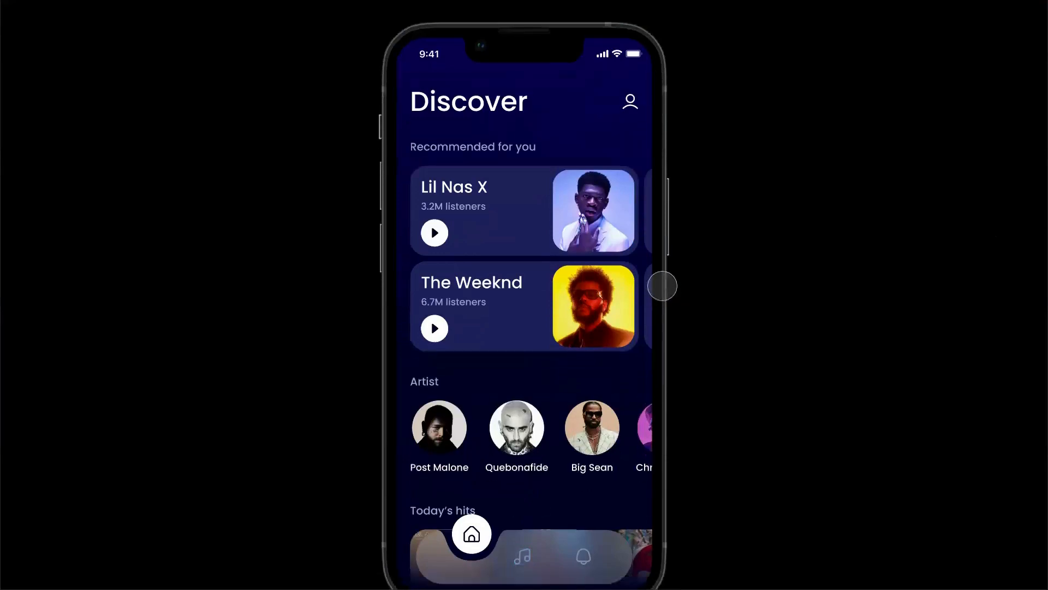
scroll(662, 285, down, 1)
drag(663, 281, 663, 276)
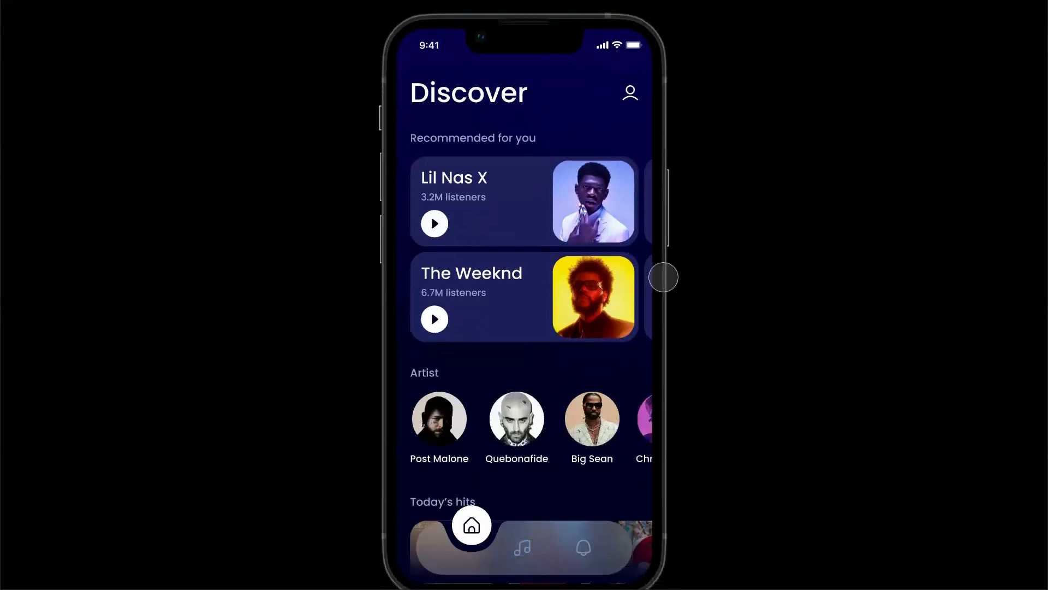
click(765, 267)
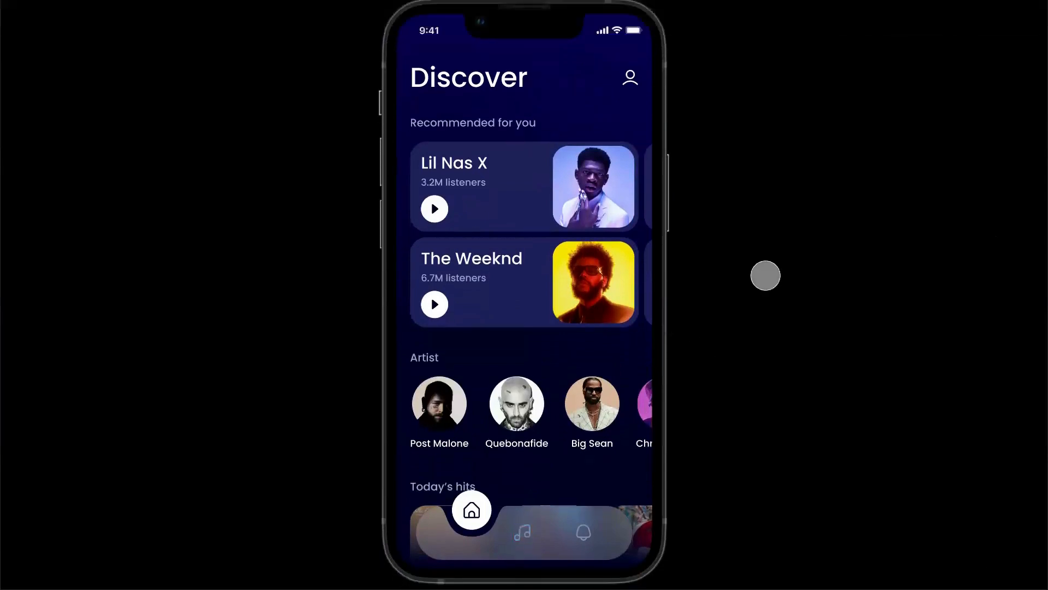
- Examine the Discover screen's vertical scrolling from Recommended for you to Your heritage, including how the navigation bar stays over the content
scroll(515, 262, down, 6)
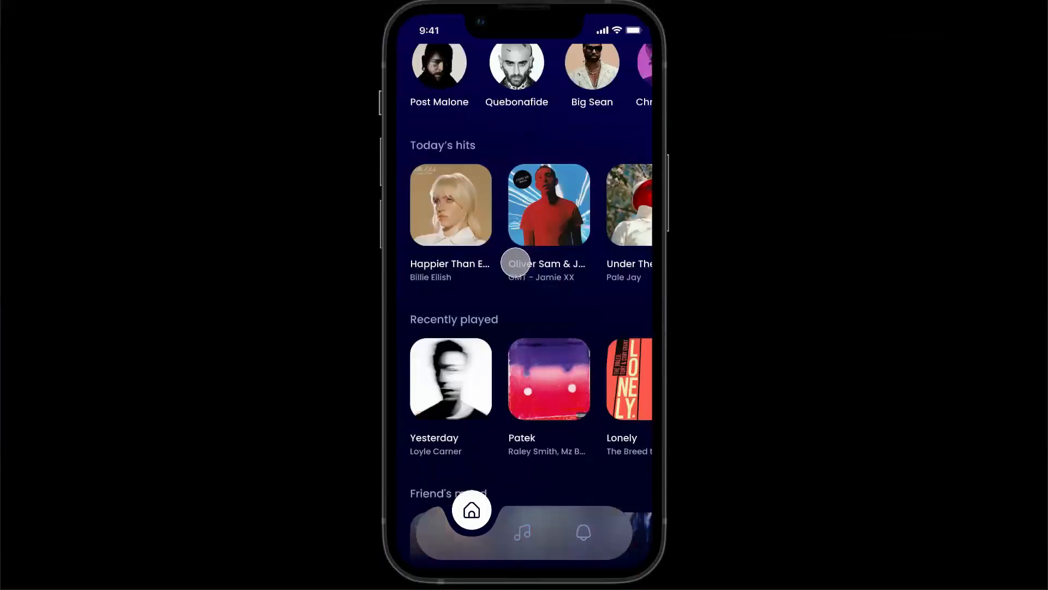
scroll(515, 262, down, 2)
scroll(519, 248, up, 8)
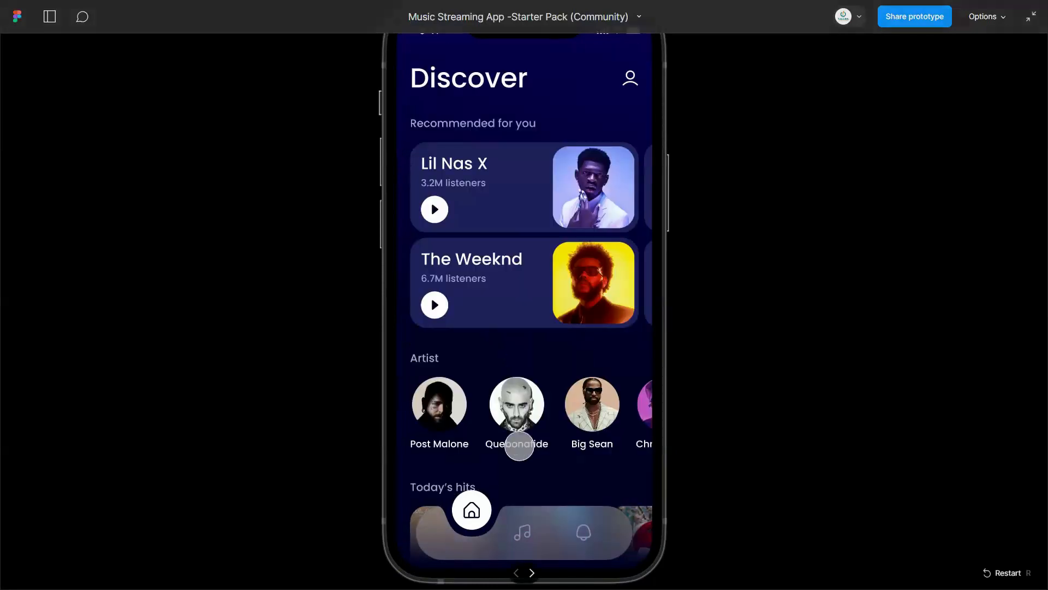
scroll(519, 445, down, 8)
scroll(405, 515, up, 3)
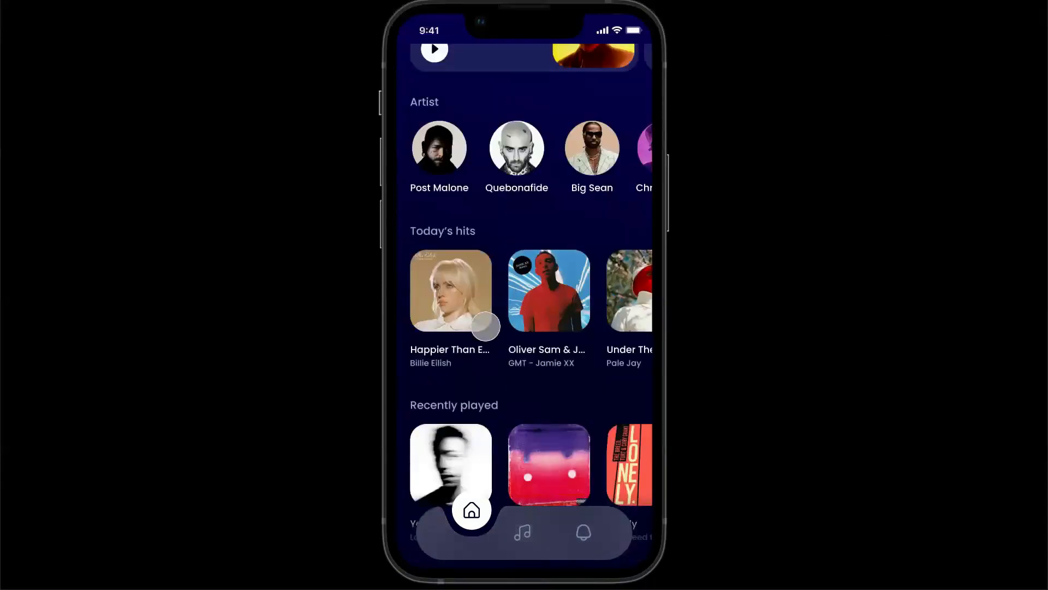
scroll(486, 326, up, 3)
scroll(485, 326, down, 11)
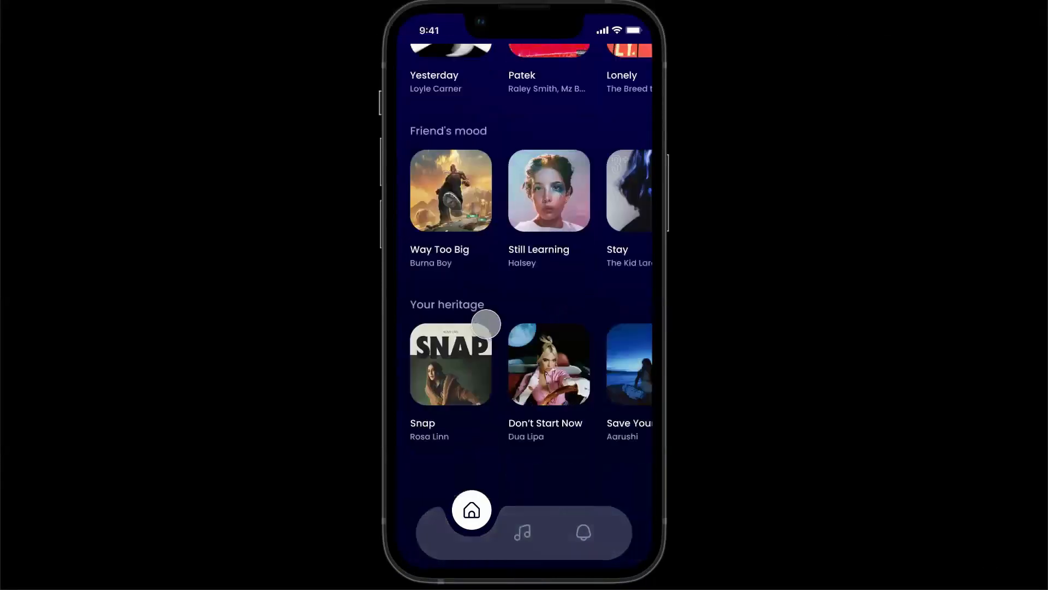
scroll(487, 327, up, 11)
scroll(488, 328, up, 2)
scroll(489, 327, down, 13)
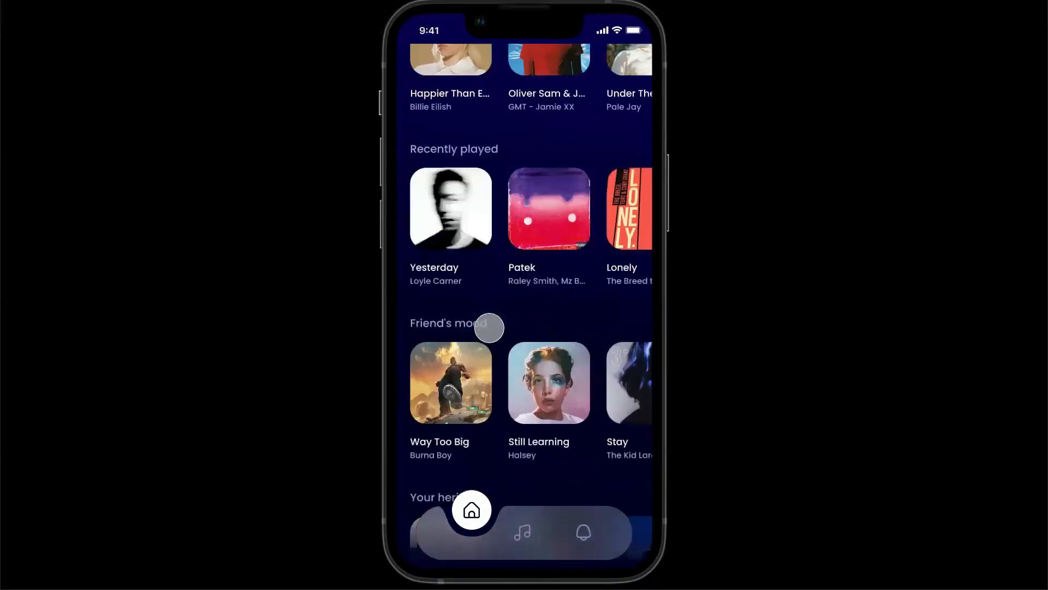
scroll(486, 327, up, 9)
scroll(490, 327, down, 6)
scroll(491, 325, up, 9)
scroll(491, 325, down, 9)
scroll(506, 375, up, 6)
scroll(505, 375, down, 8)
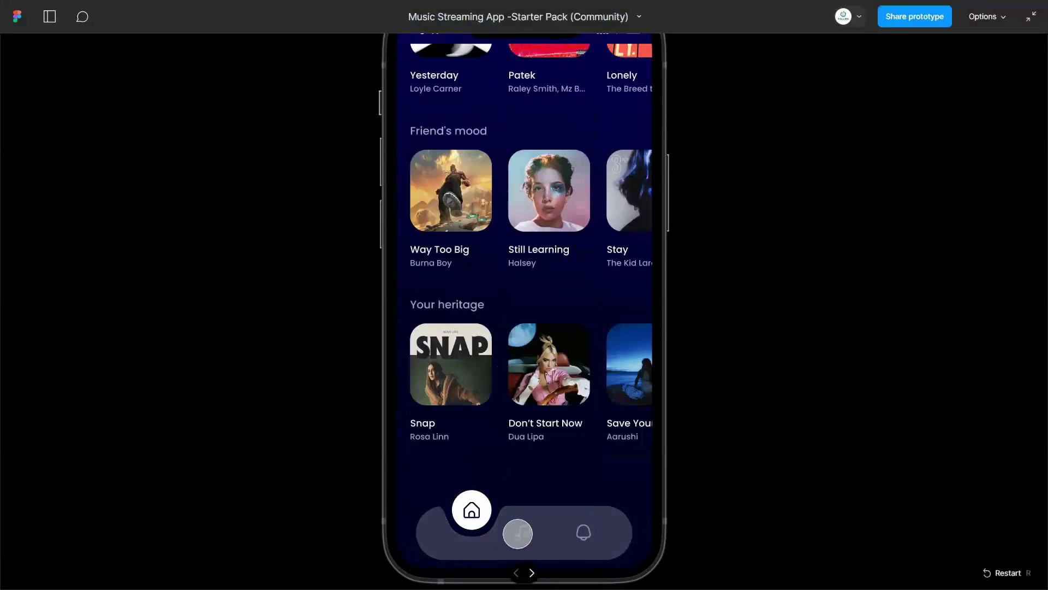
- Test the prototype's navigation bar by switching back and forth between the Discover and My Library screens
click(518, 533)
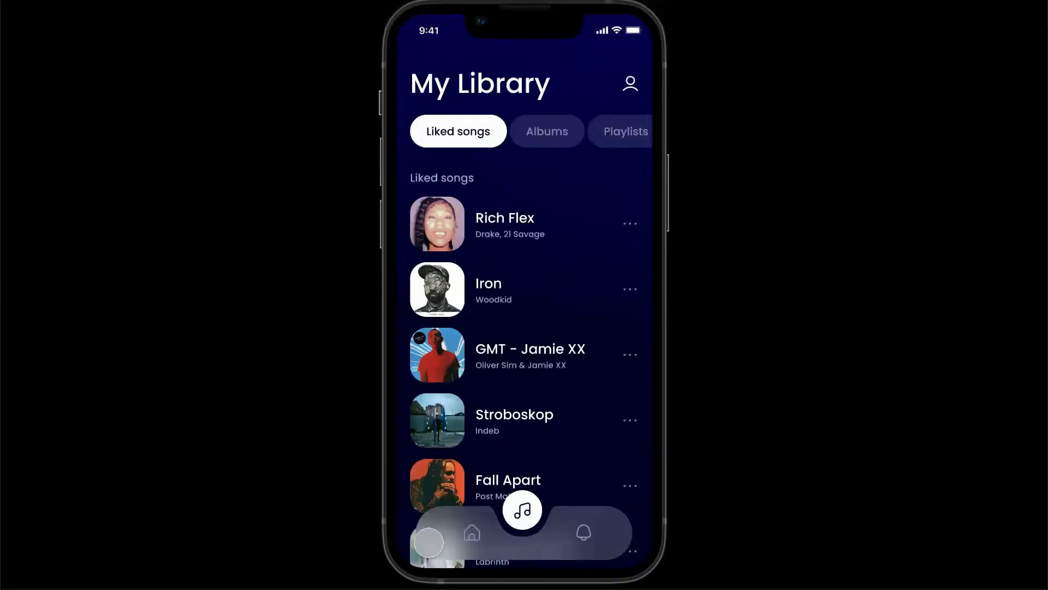
click(470, 536)
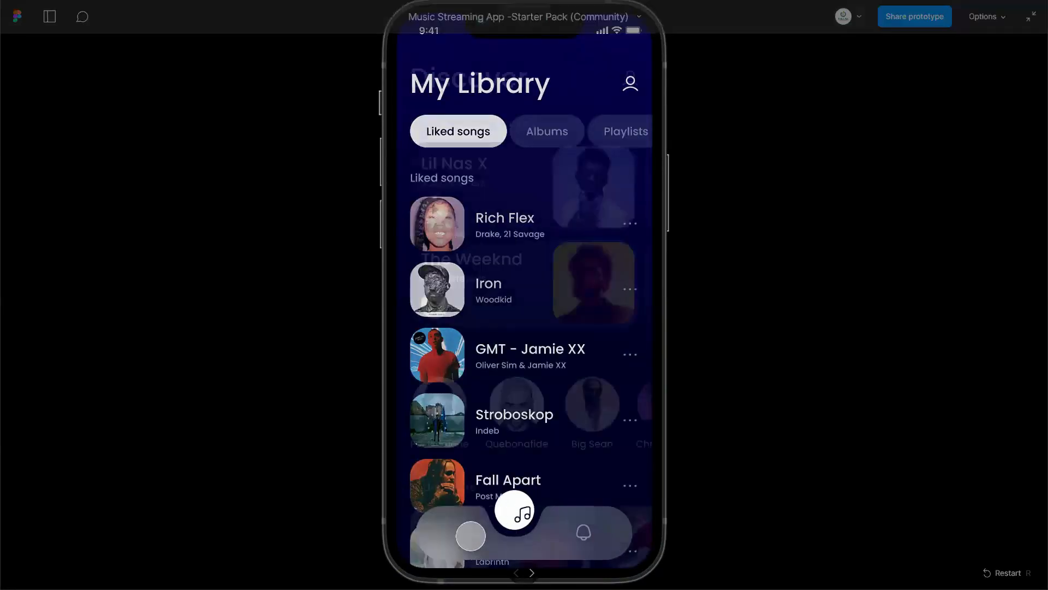
scroll(426, 491, down, 10)
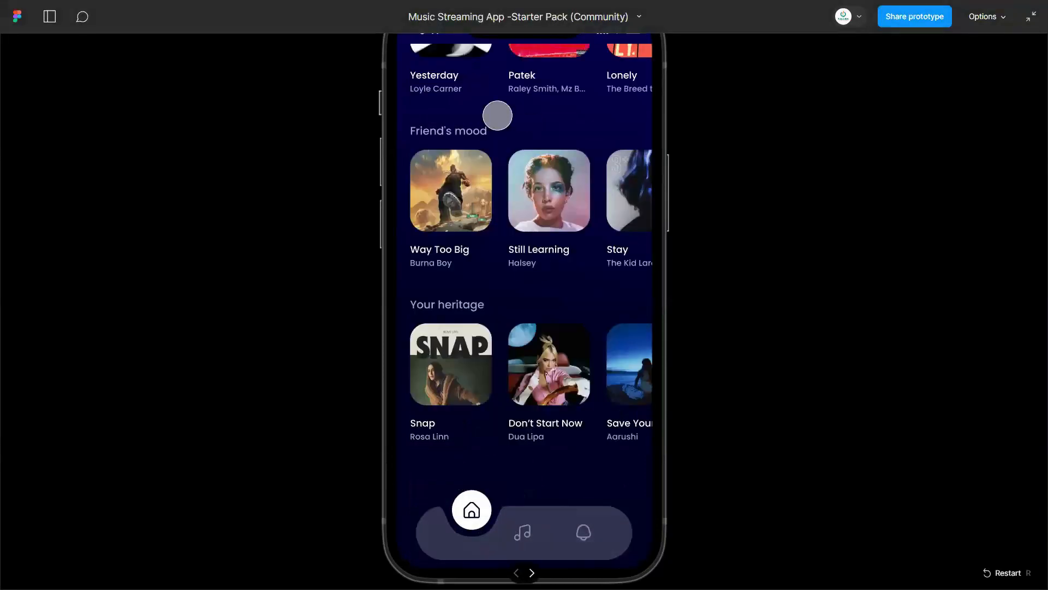
click(523, 532)
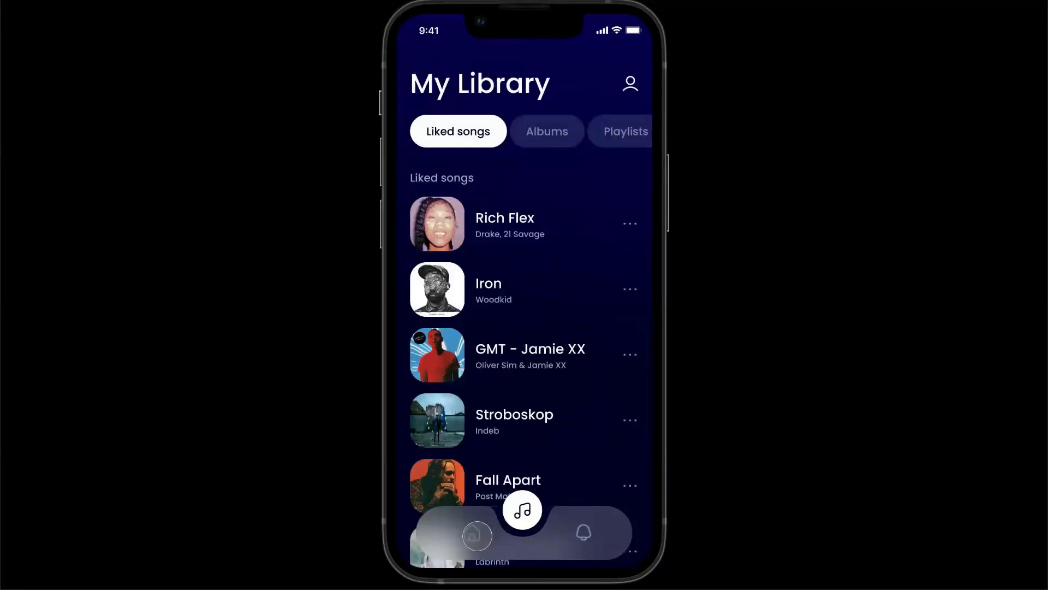
click(477, 535)
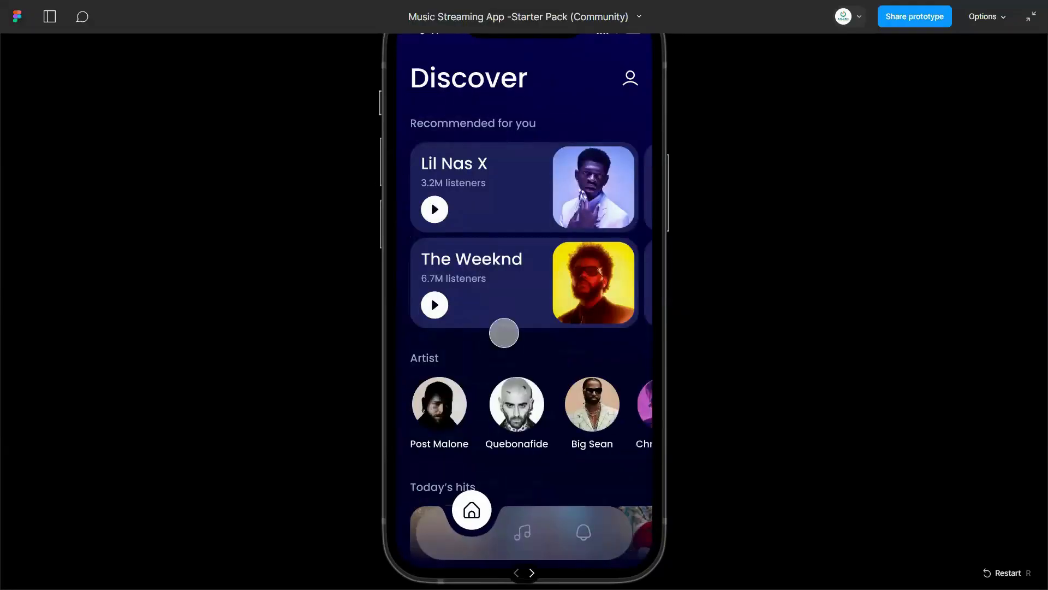
- Test the horizontal scrolling of the Recommended for you and Friend's mood rows on the Discover screen
click(509, 312)
drag(563, 207, 440, 236)
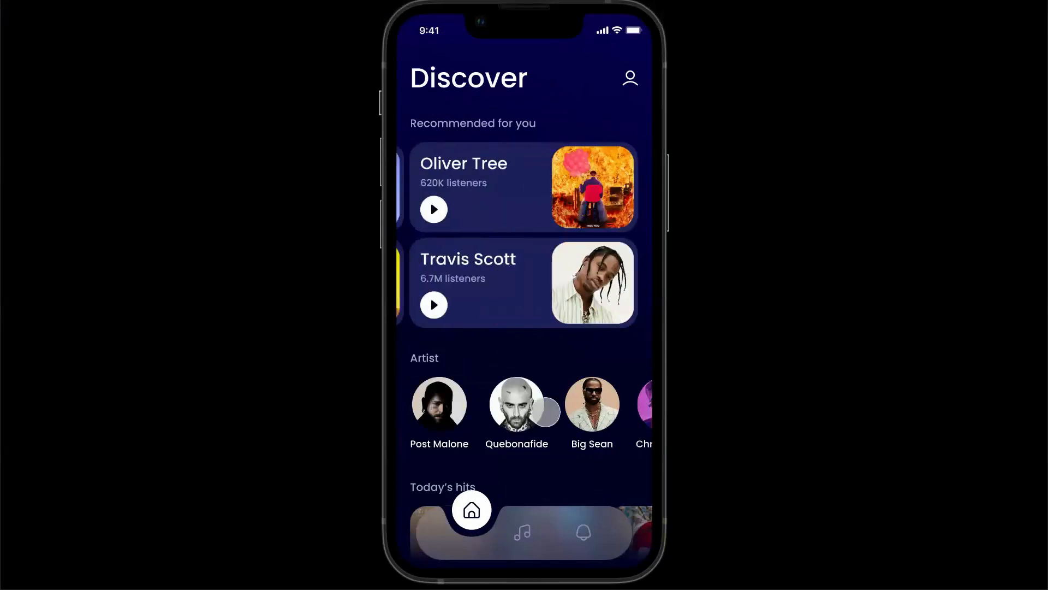
scroll(551, 420, down, 5)
scroll(518, 380, down, 5)
drag(518, 380, 441, 359)
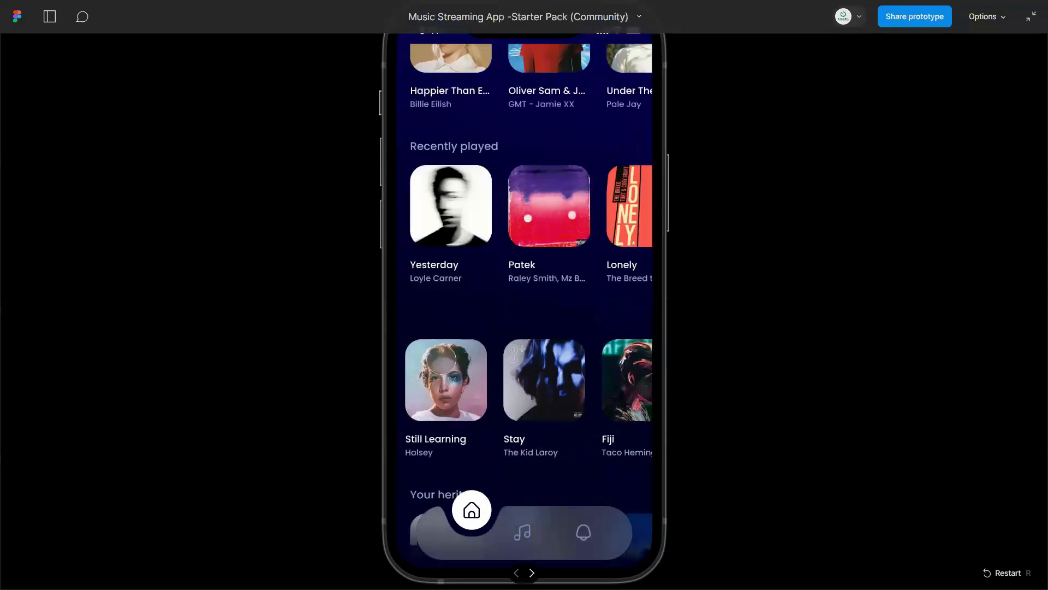
drag(620, 395, 529, 381)
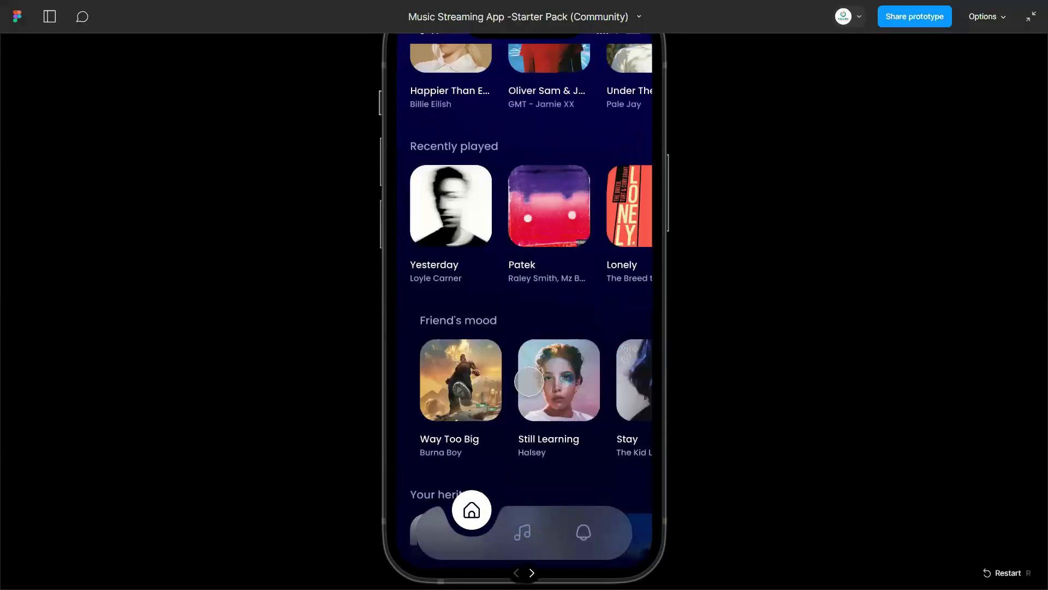
scroll(486, 396, up, 5)
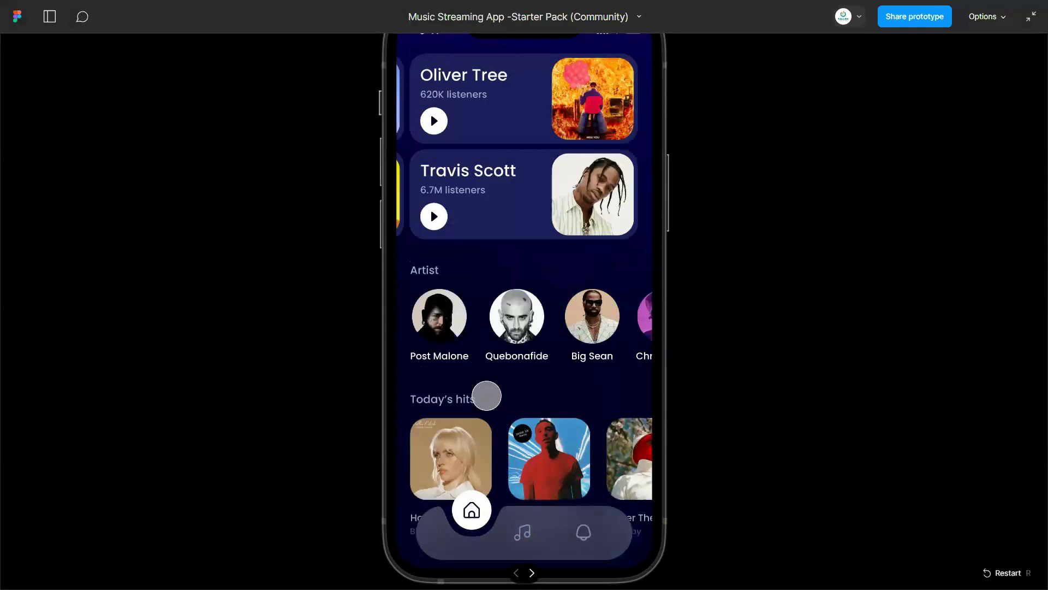
scroll(486, 395, up, 2)
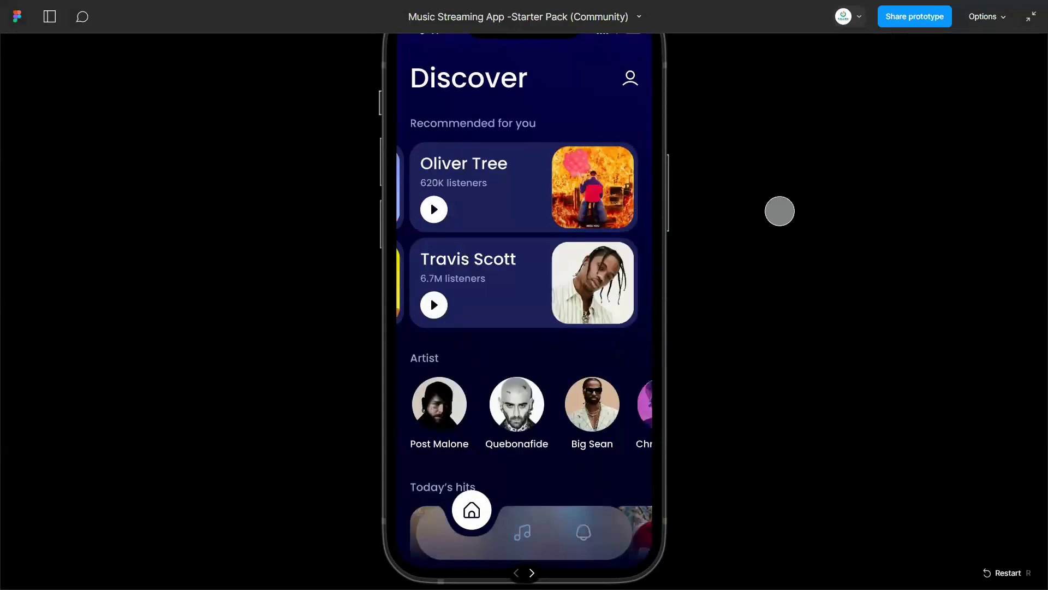
scroll(400, 208, down, 1)
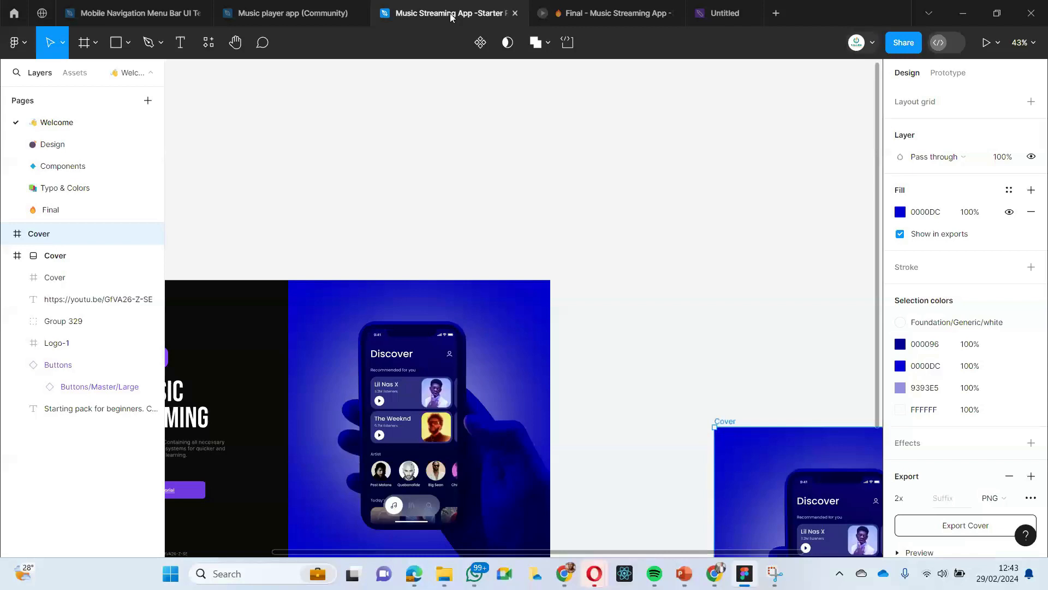
- Return to the Music Streaming App -Starter Pack design file and open its empty Page 7, checking the prototype for reference
click(12, 15)
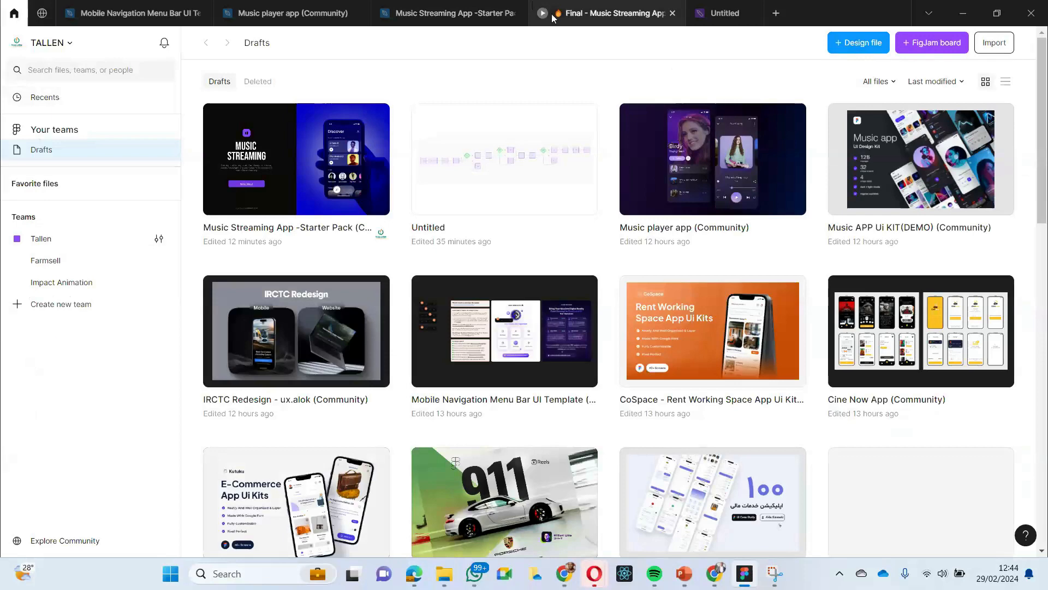
click(447, 15)
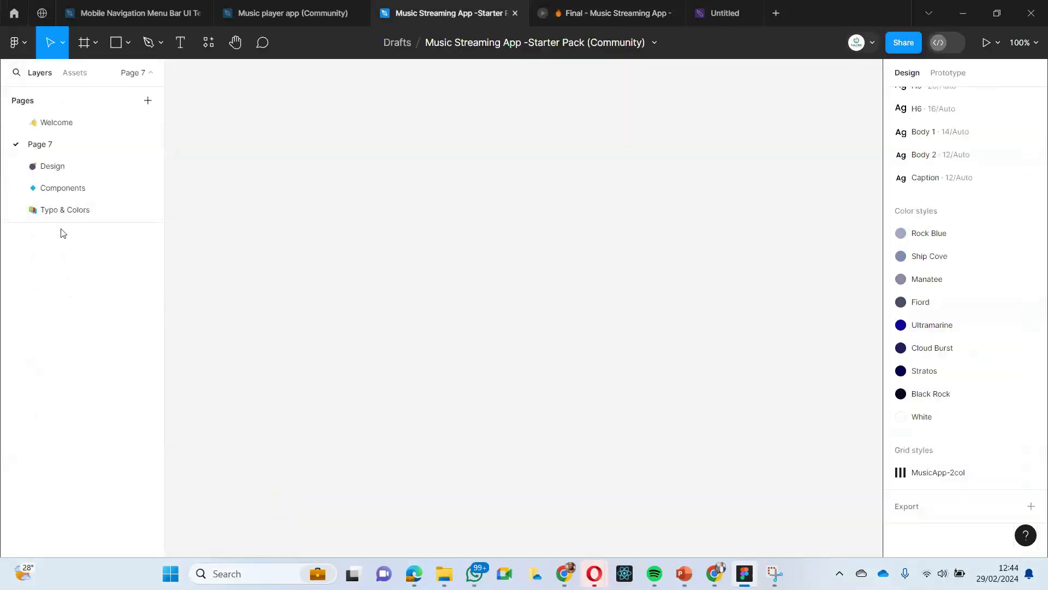
click(66, 195)
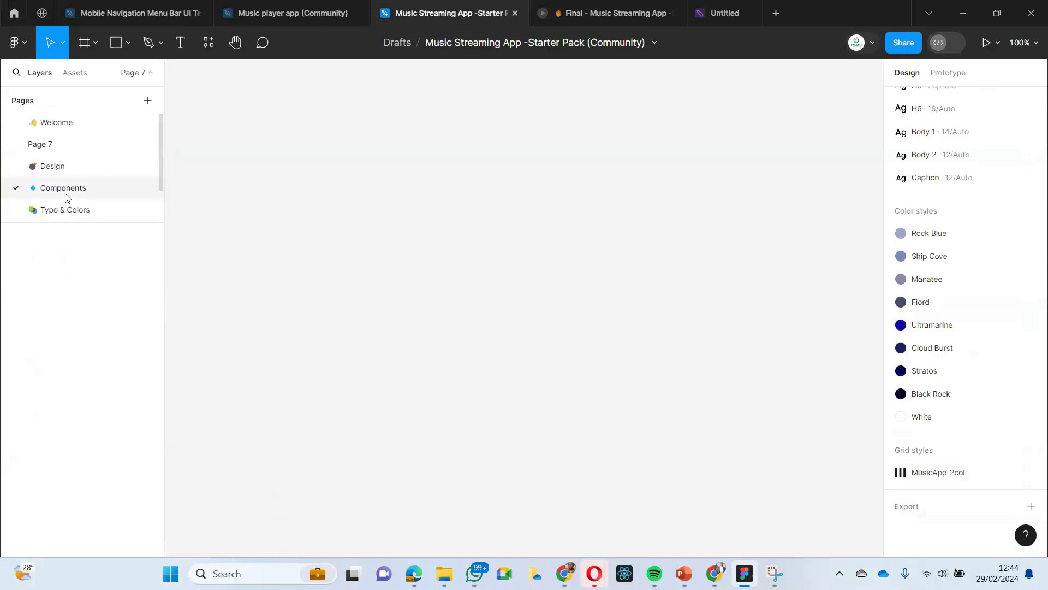
click(51, 144)
click(572, 13)
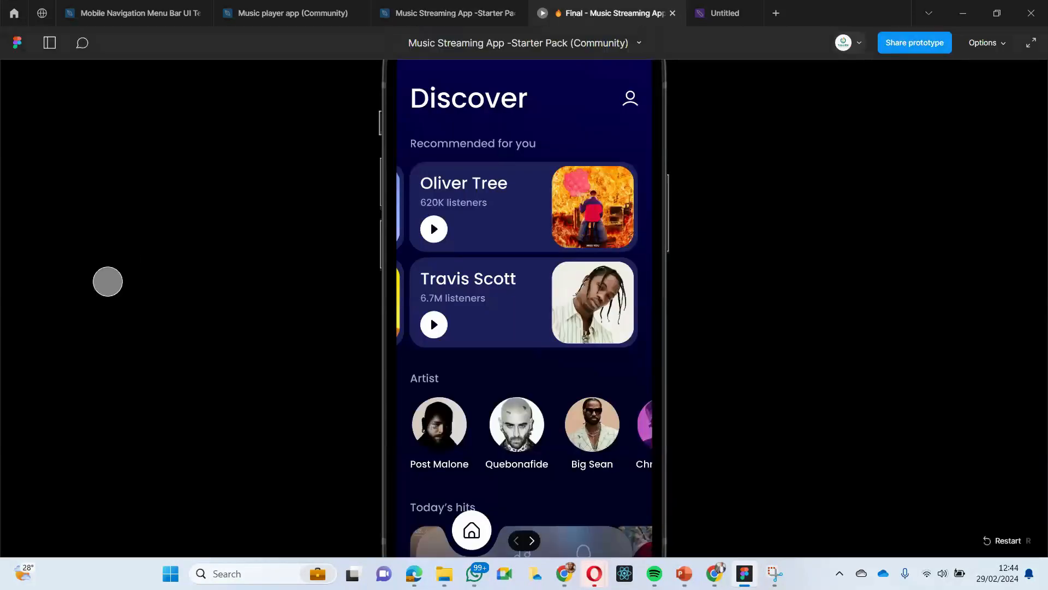
click(456, 13)
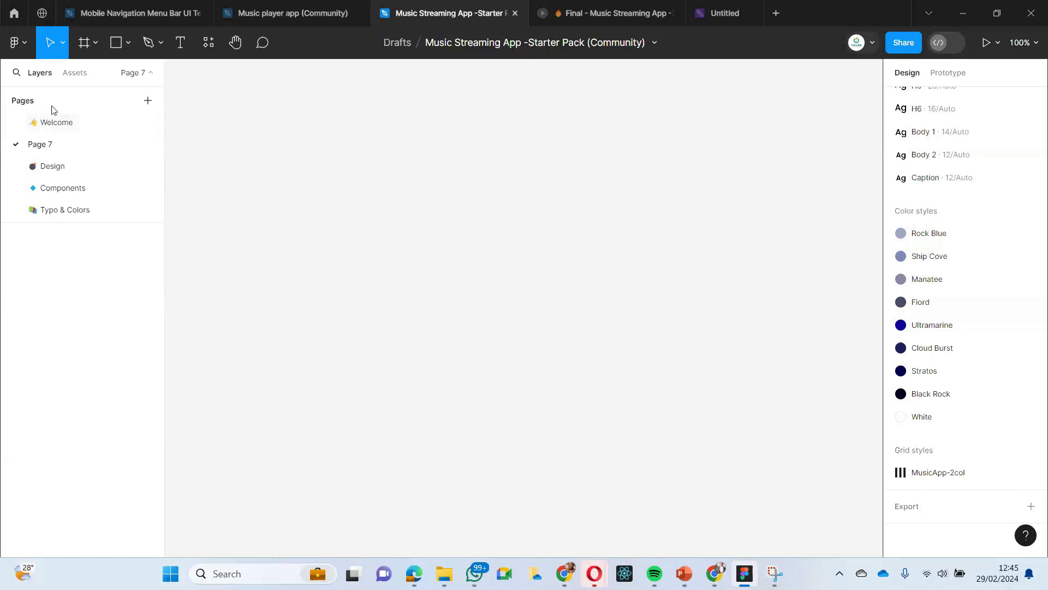
- Look through the music player and mobile navigation reference files and the starter pack's Design, Components and Final pages
click(262, 13)
click(135, 15)
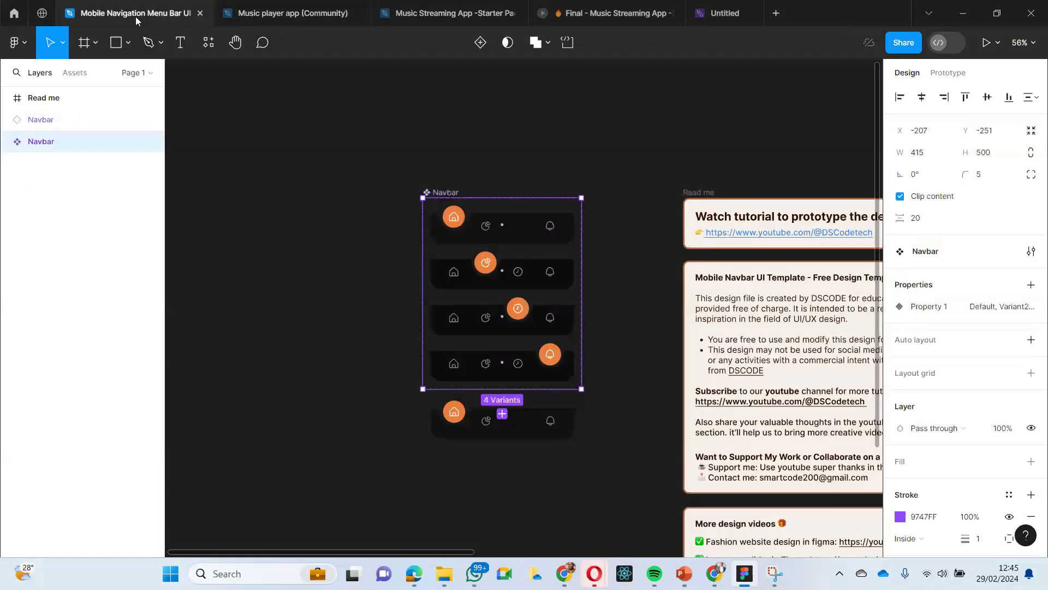
click(478, 19)
click(598, 16)
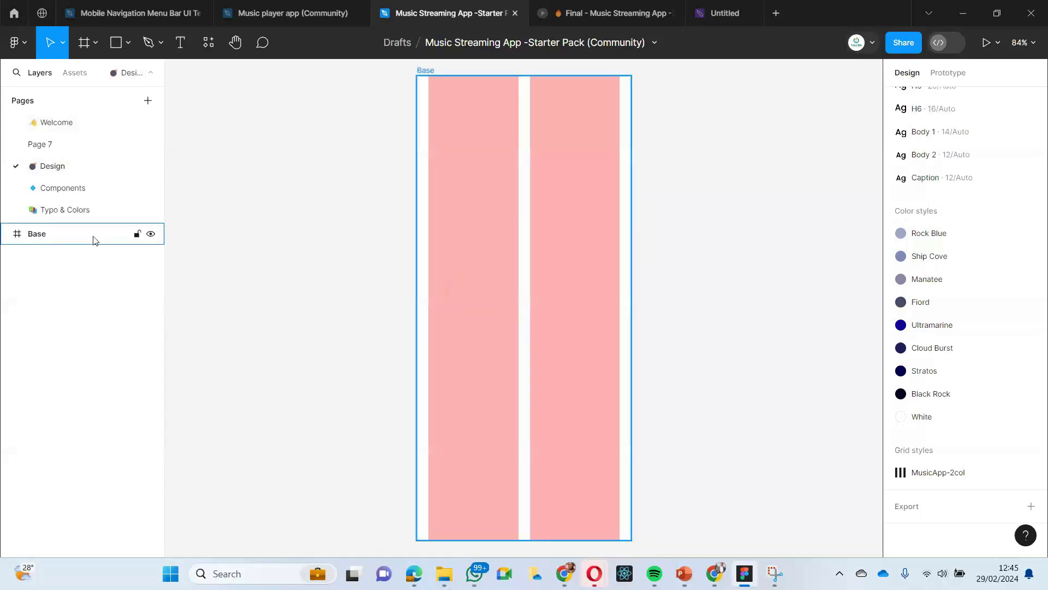
click(63, 189)
scroll(64, 195, down, 1)
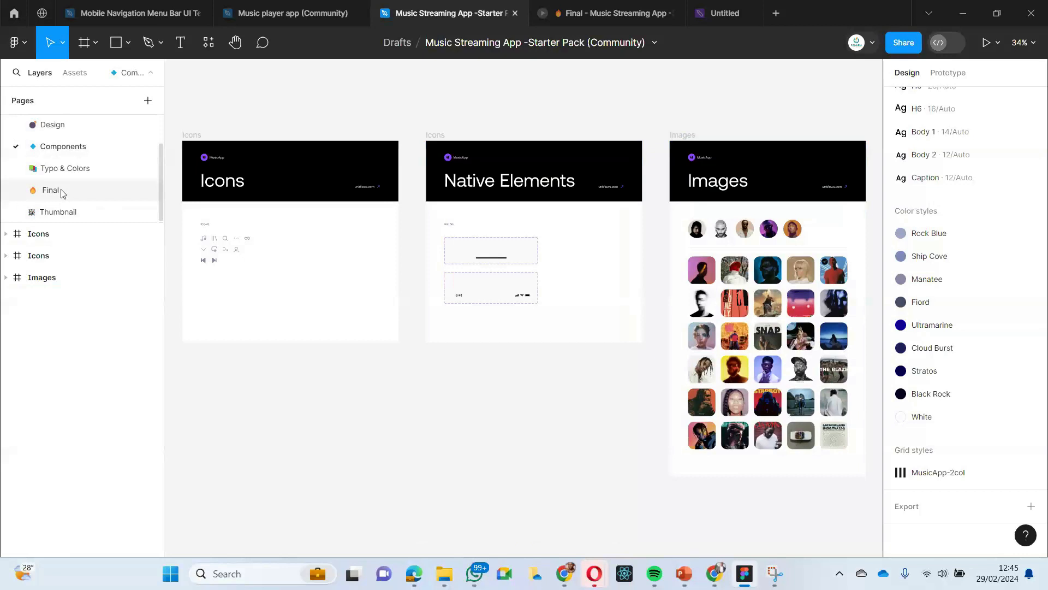
click(50, 190)
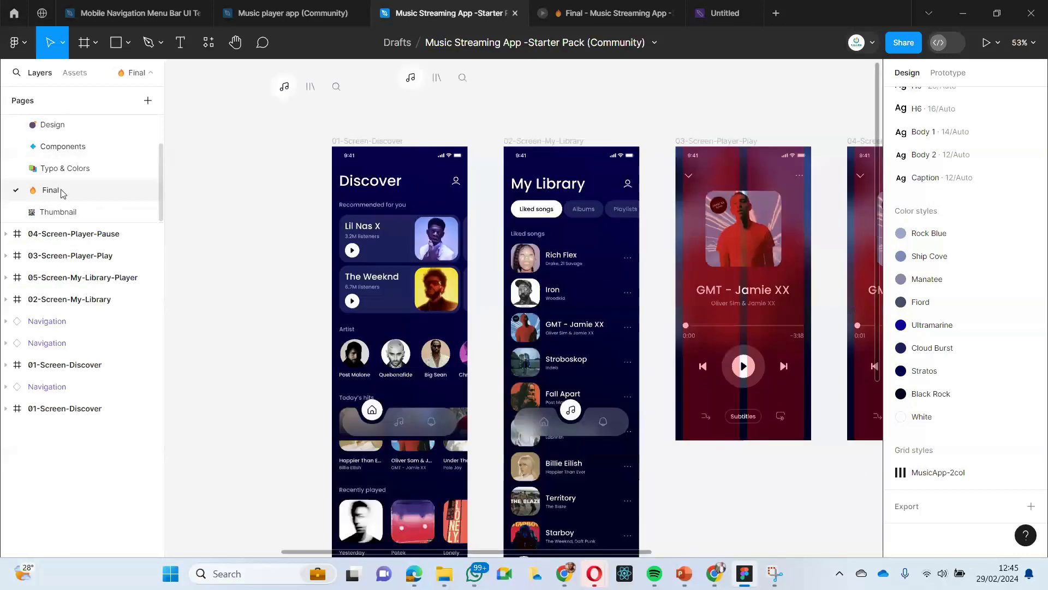
- Add a new page named Try-Music App to the starter pack file
scroll(82, 164, up, 1)
click(148, 100)
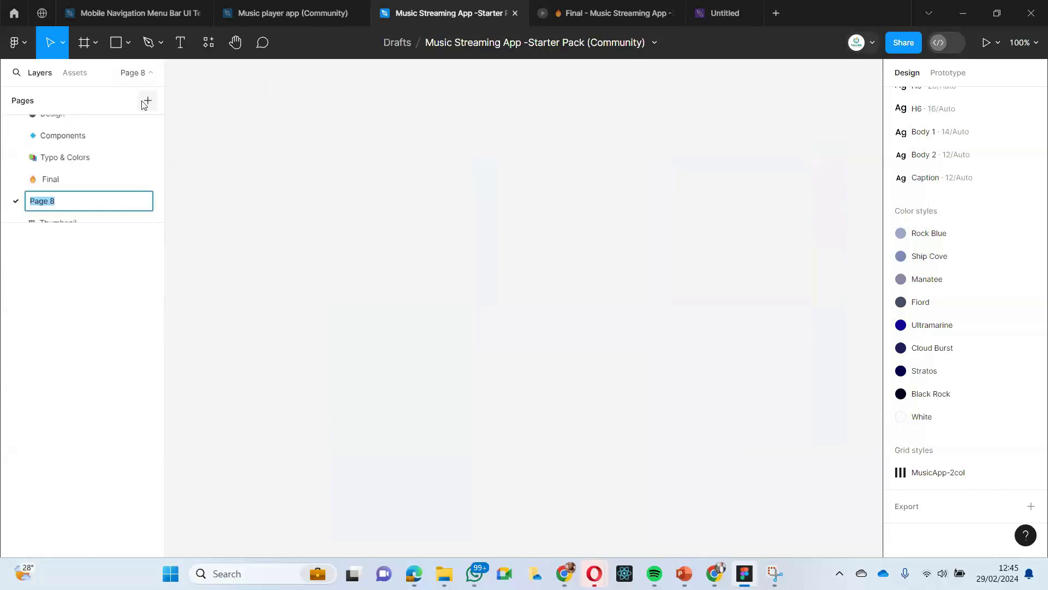
text(Try-Music App)
key(Return)
- Add an iPhone 8 preset frame (375 × 667) to the Try-Music App page and name it Home Page
drag(320, 96, 549, 355)
key(r)
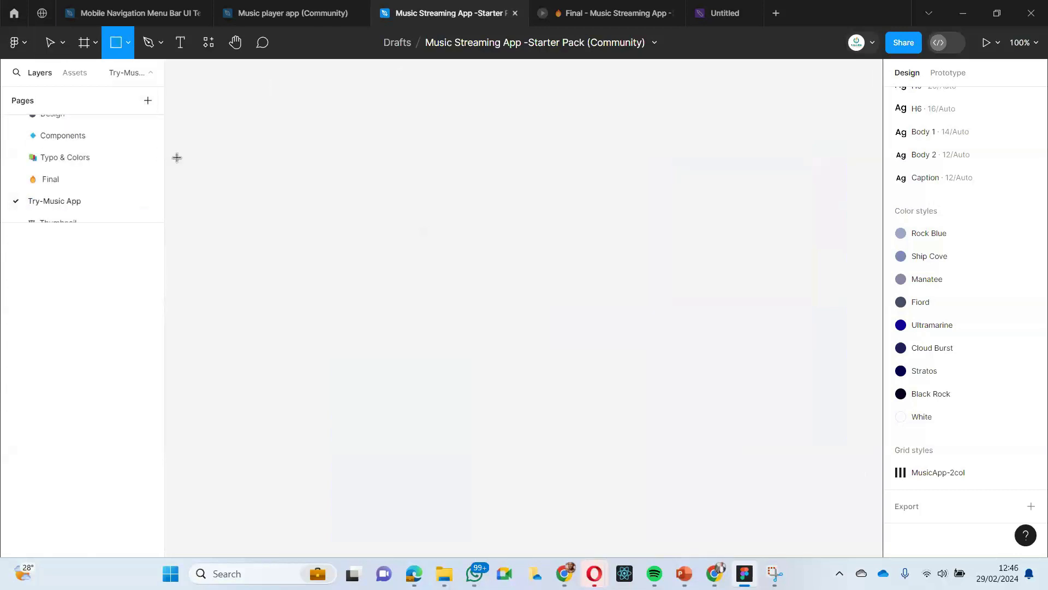
click(92, 42)
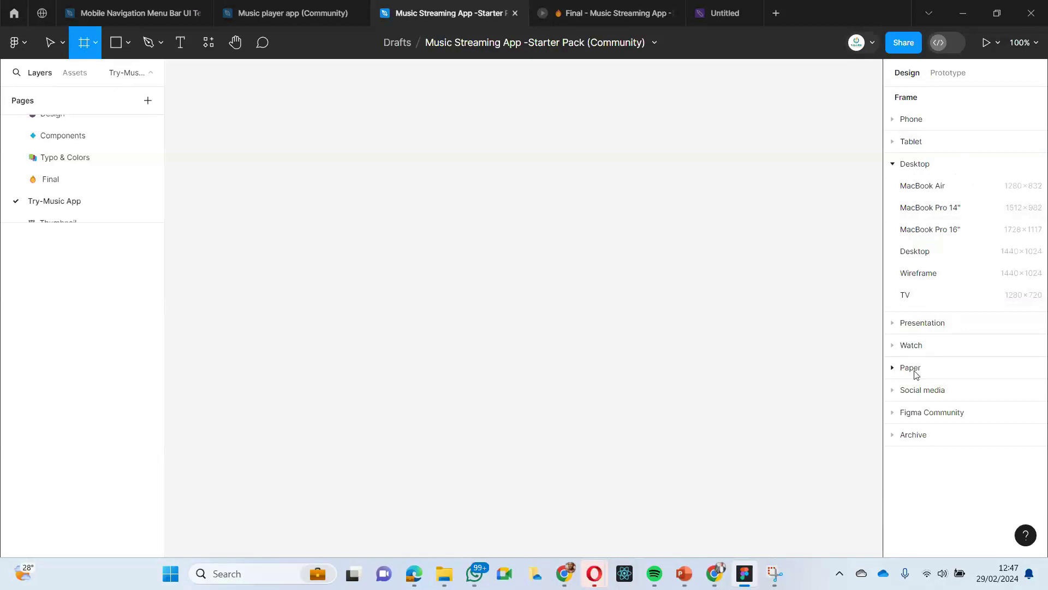
click(893, 120)
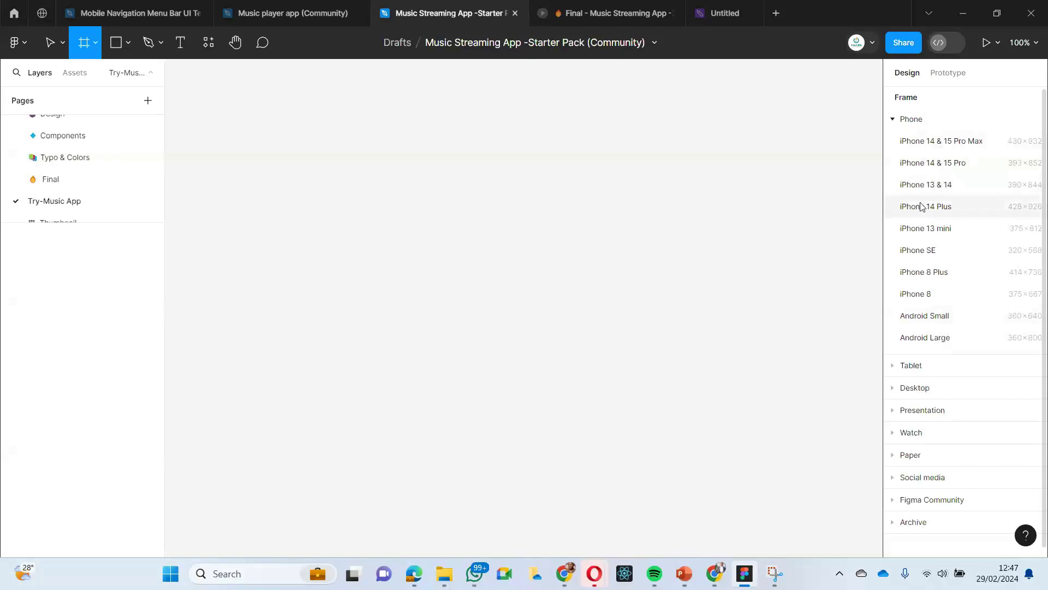
click(922, 296)
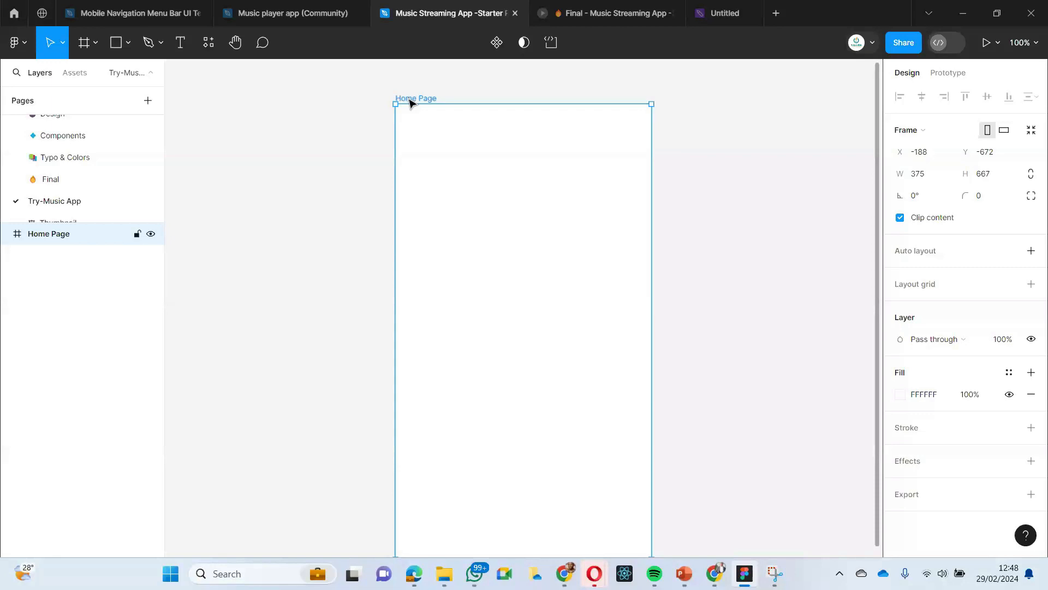
- Copy the 01-Screen-Discover frame from the Final page and paste it beside Home Page on the Try-Music App page
key(Page_Up)
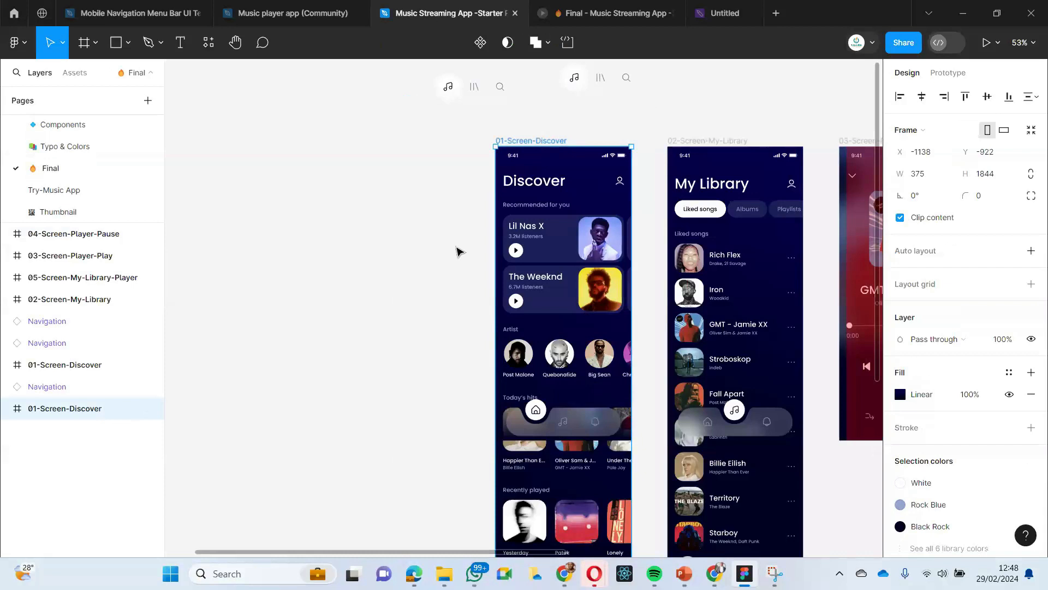
click(469, 186)
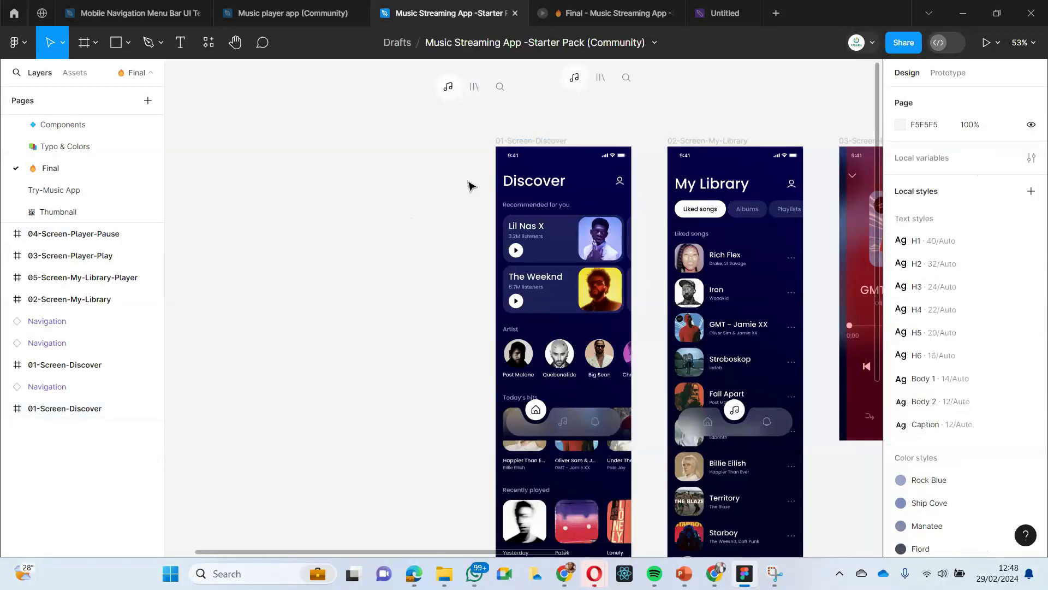
click(61, 191)
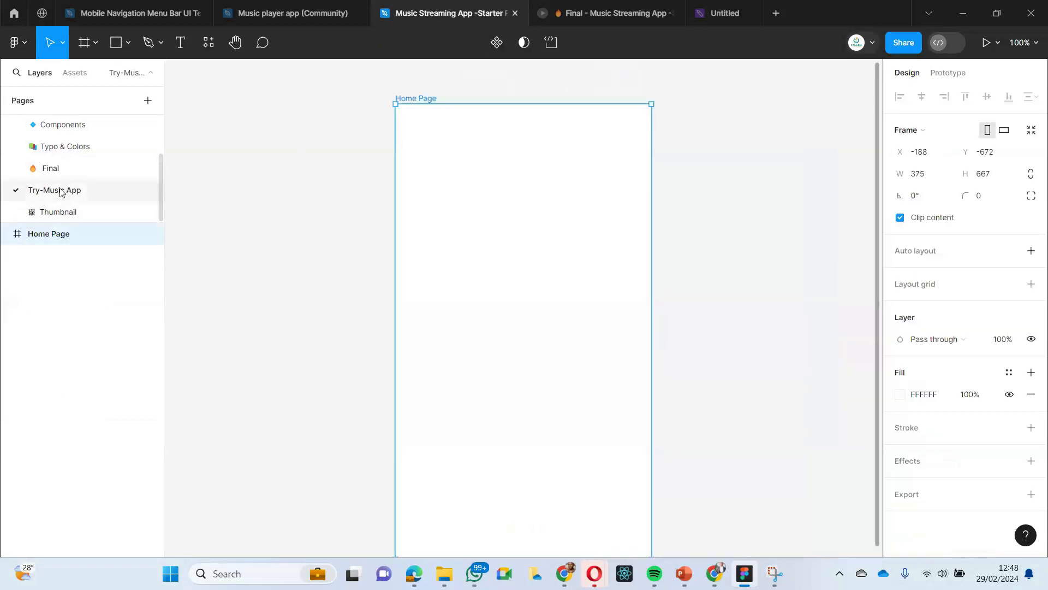
click(760, 129)
right_click(762, 131)
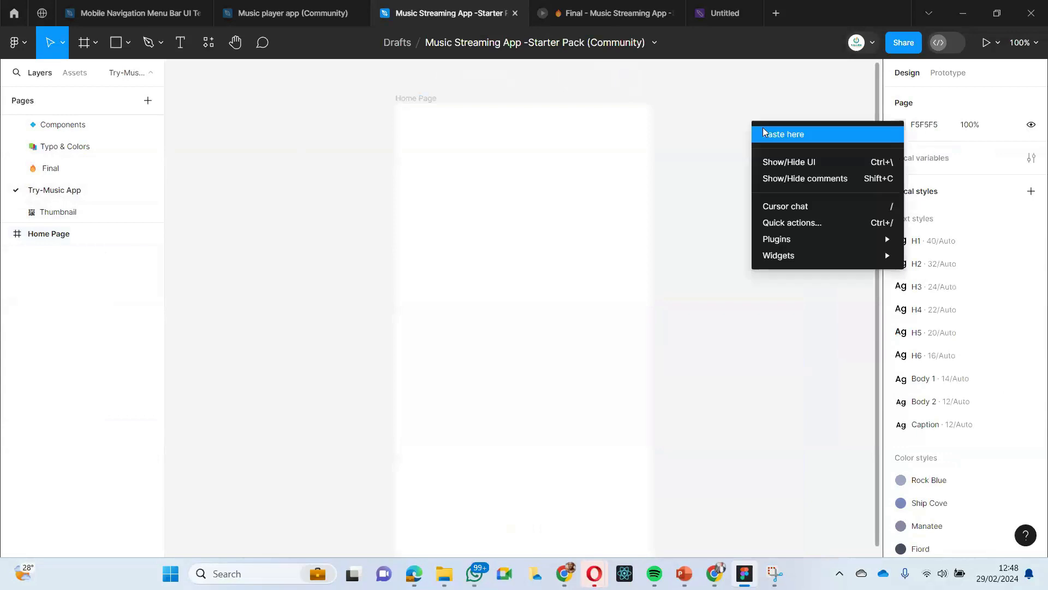
click(782, 134)
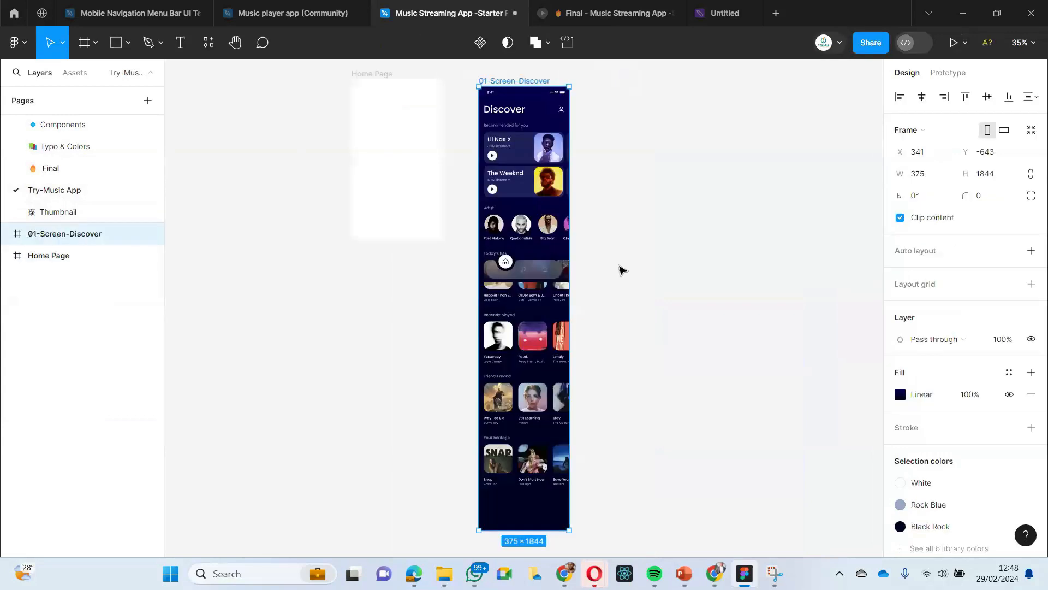
- Move the pasted Discover frame closer to Home Page with their upper edges aligned, at X 246, Y -672
scroll(619, 267, left, 3)
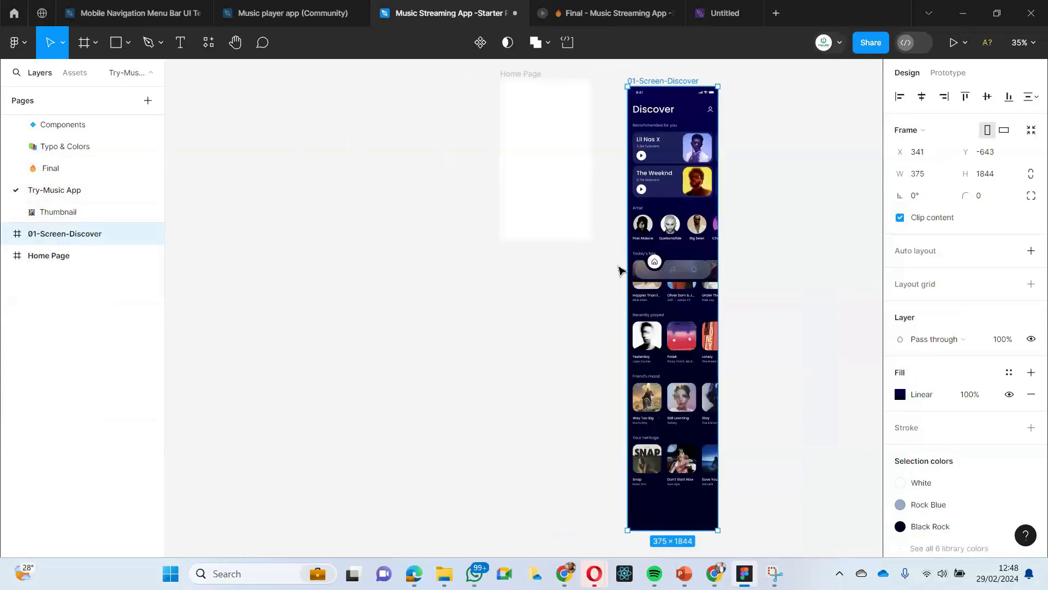
scroll(619, 267, up, 2)
click(596, 177)
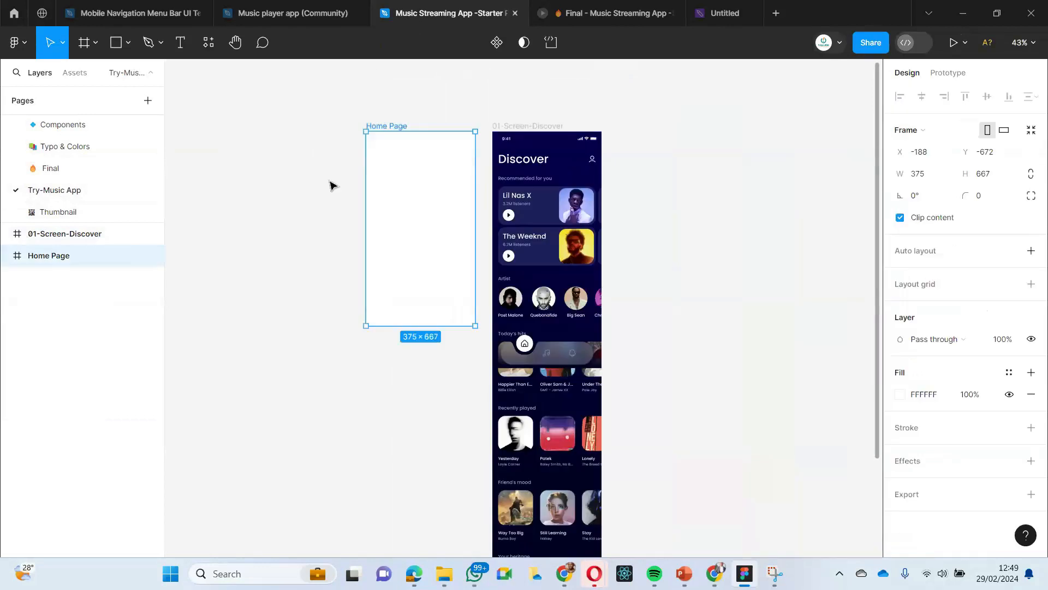
click(329, 186)
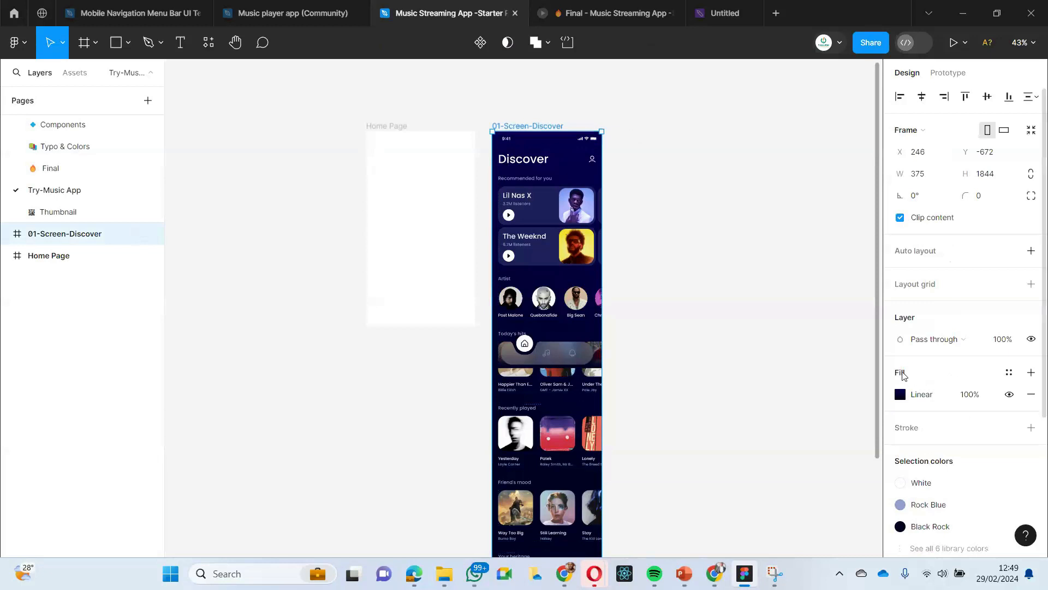
- Examine the Discover frame's linear gradient fill and the color styles available in the libraries
click(919, 385)
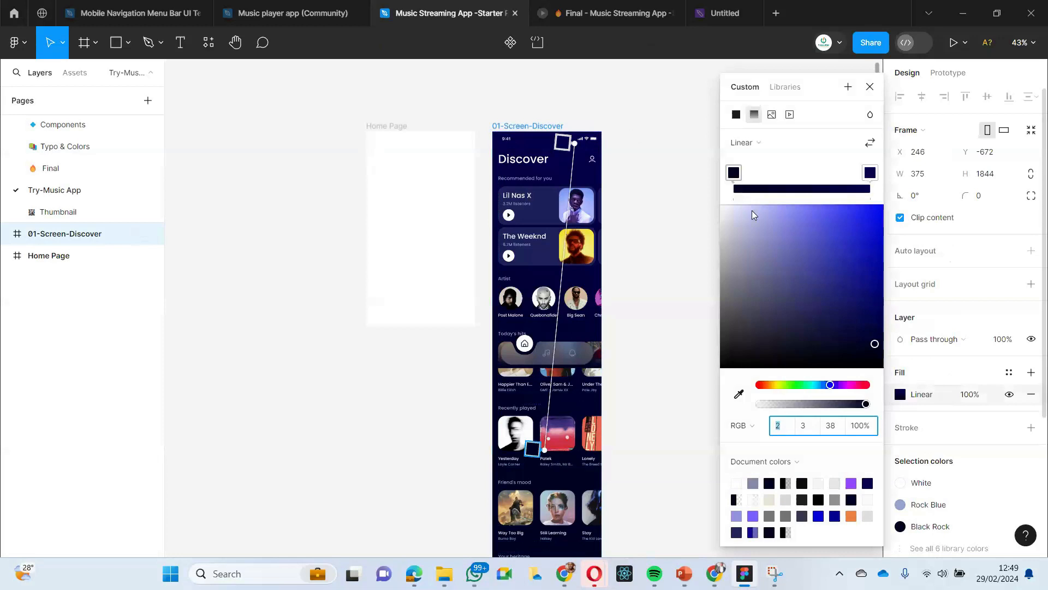
click(784, 87)
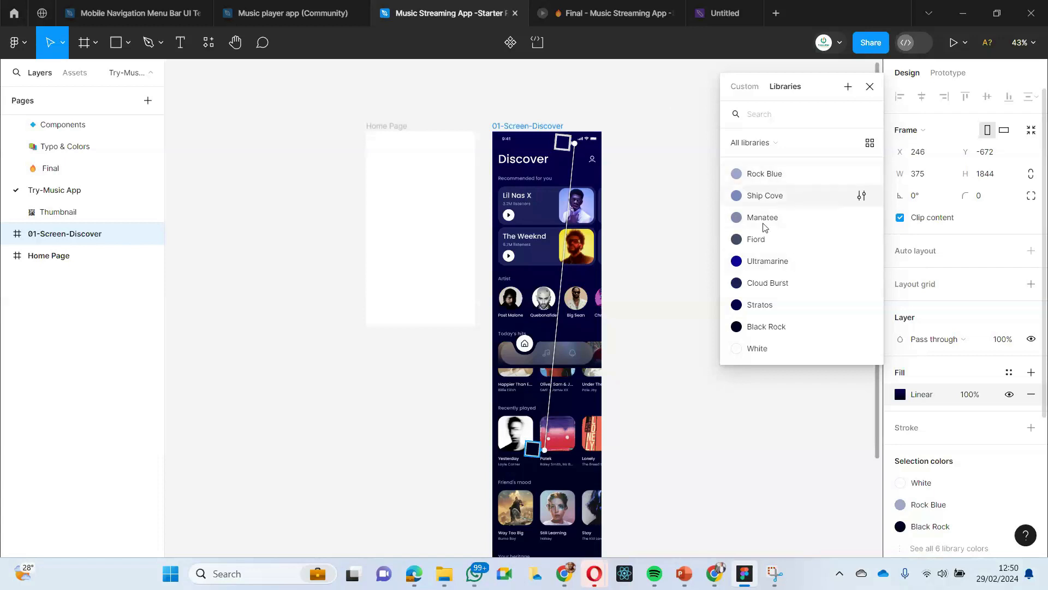
scroll(398, 192, left, 5)
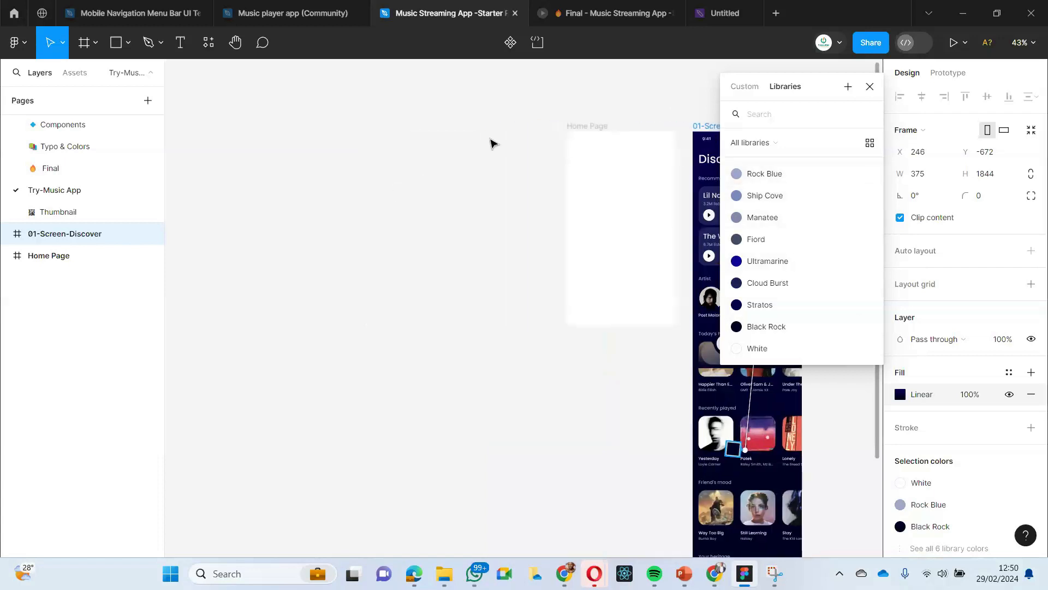
- Select the blank Home Page frame next to the Discover screen
click(419, 179)
scroll(549, 127, right, 1)
click(548, 127)
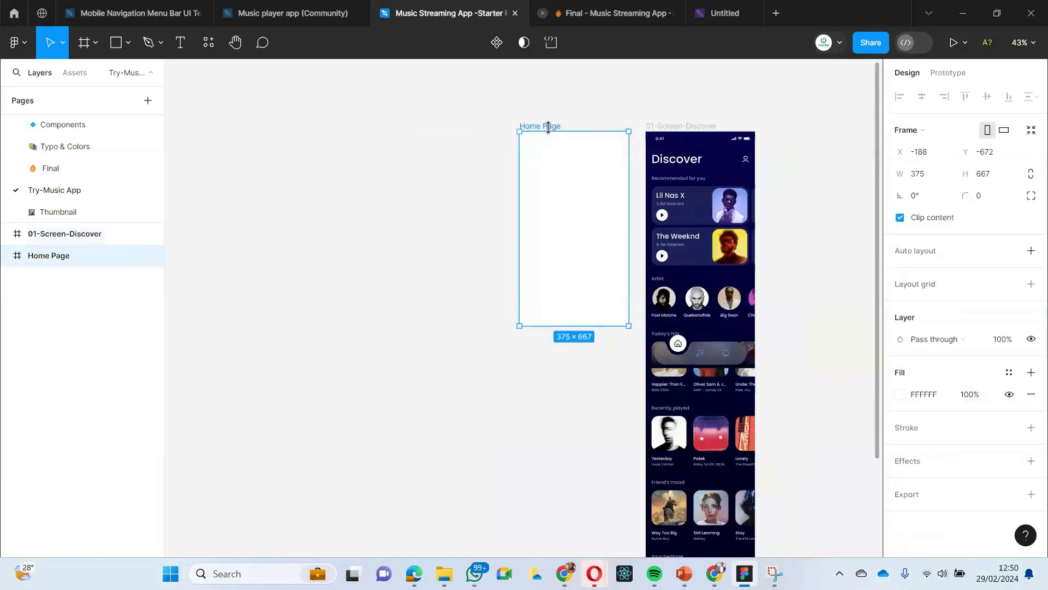
click(452, 209)
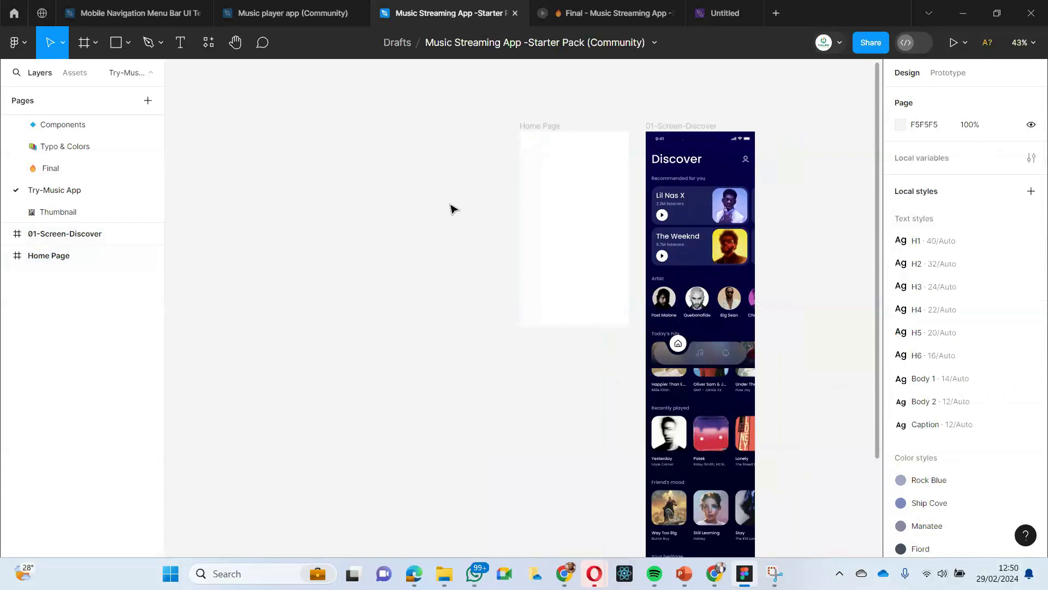
click(521, 134)
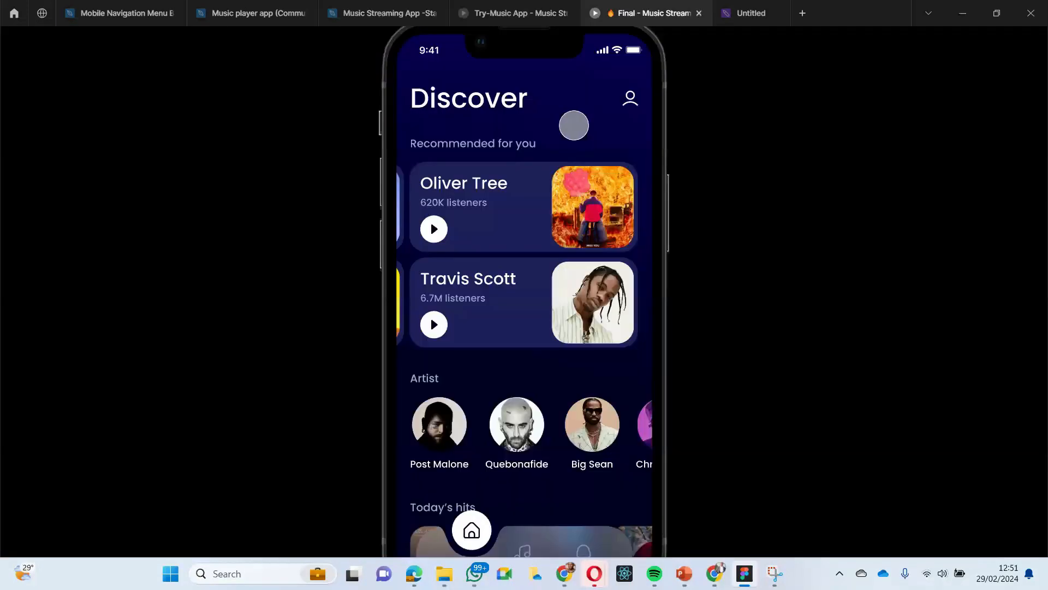
- Examine the vertical scrolling of the Discover screen in the Final prototype, ending at its heading
scroll(574, 164, down, 6)
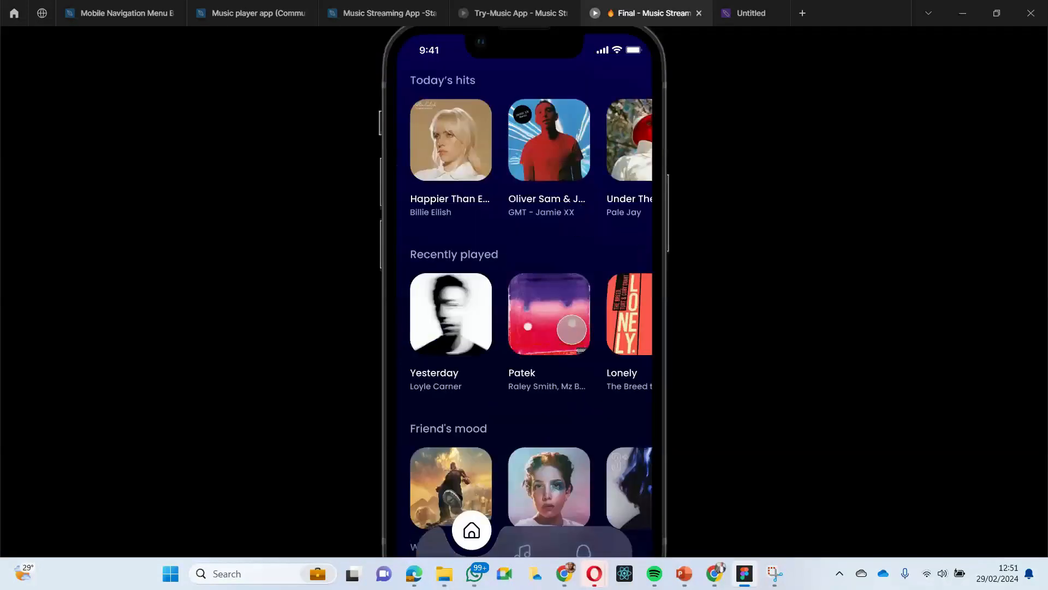
scroll(572, 329, up, 6)
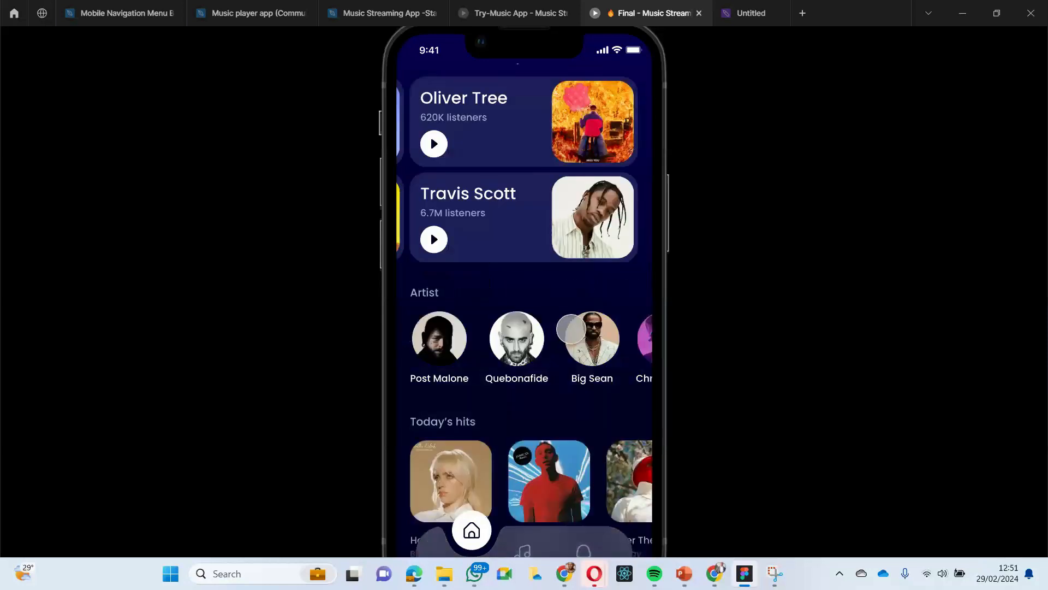
scroll(571, 328, up, 2)
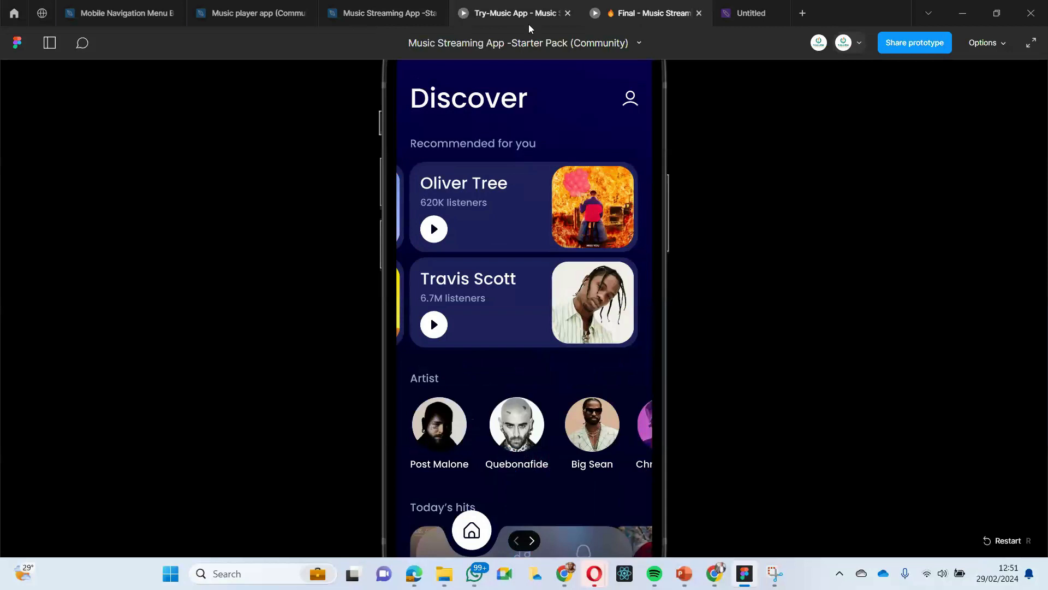
- Switch back to Figma from the Zoom meeting and compare the Try-Music App prototype with the Final prototype
mouse_move(383, 12)
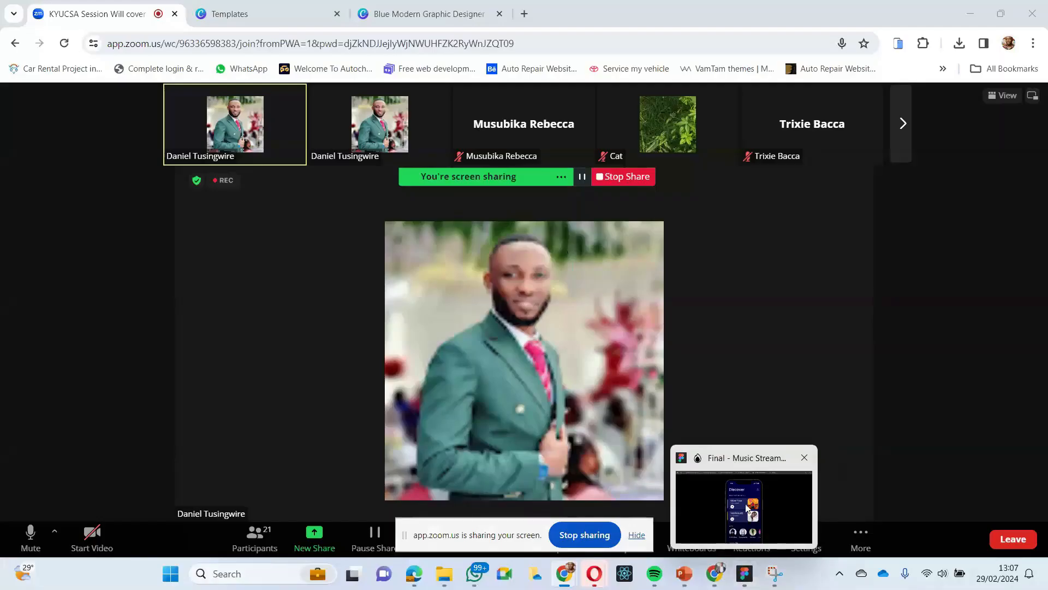
click(744, 503)
click(489, 12)
click(381, 12)
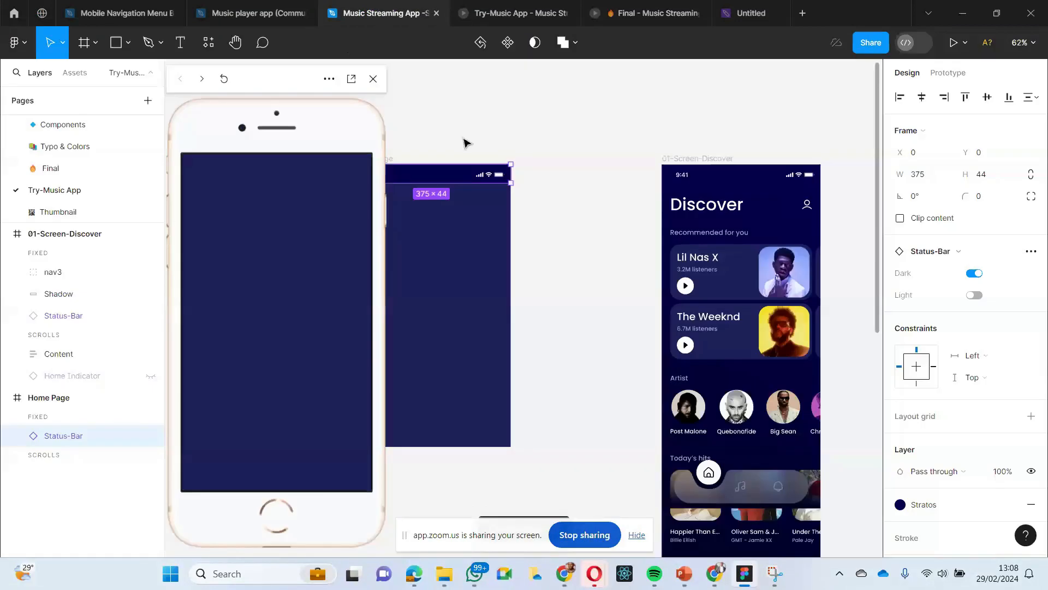
click(466, 143)
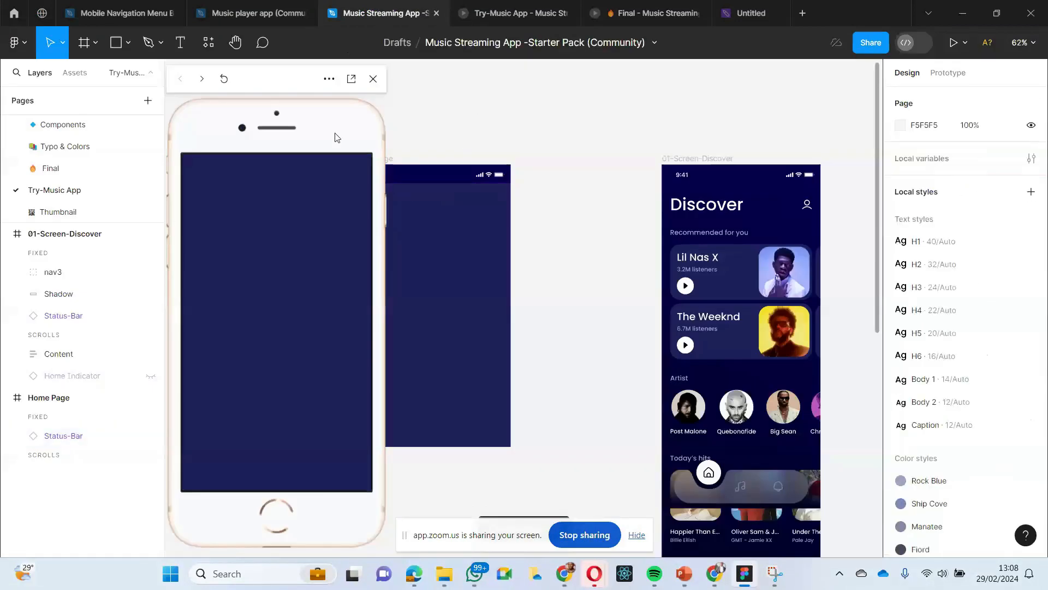
click(500, 12)
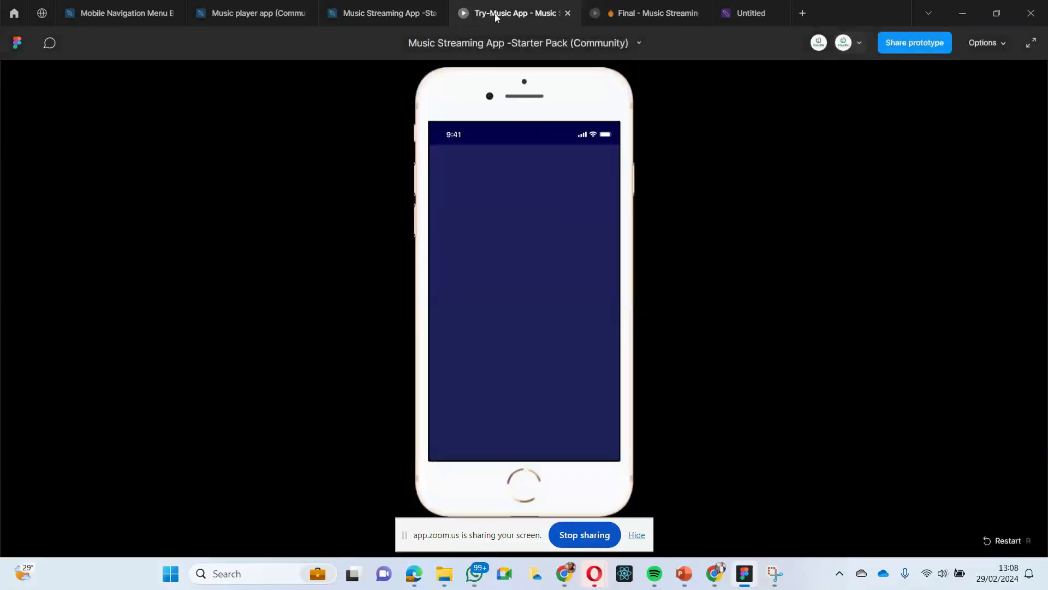
click(640, 17)
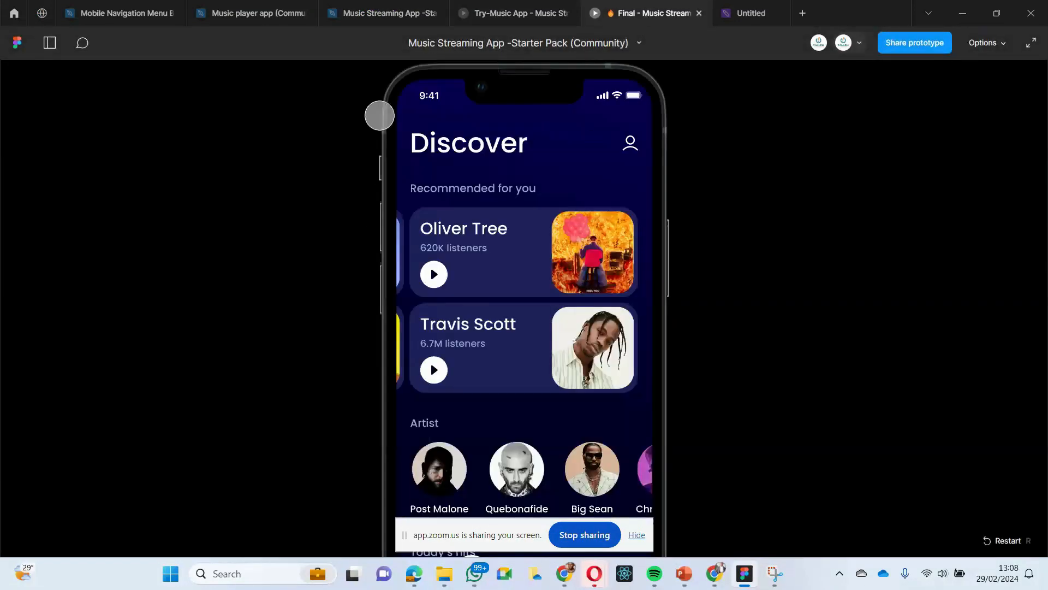
click(498, 20)
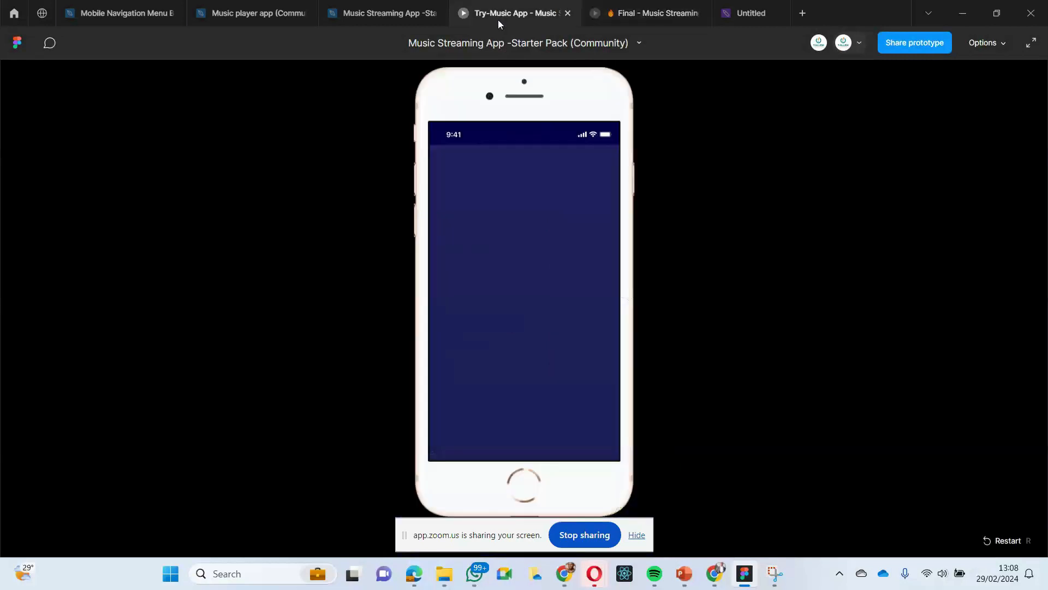
click(393, 14)
- Review the music player and navigation bar reference files and both prototypes, and return to the Try-Music App design page
click(245, 15)
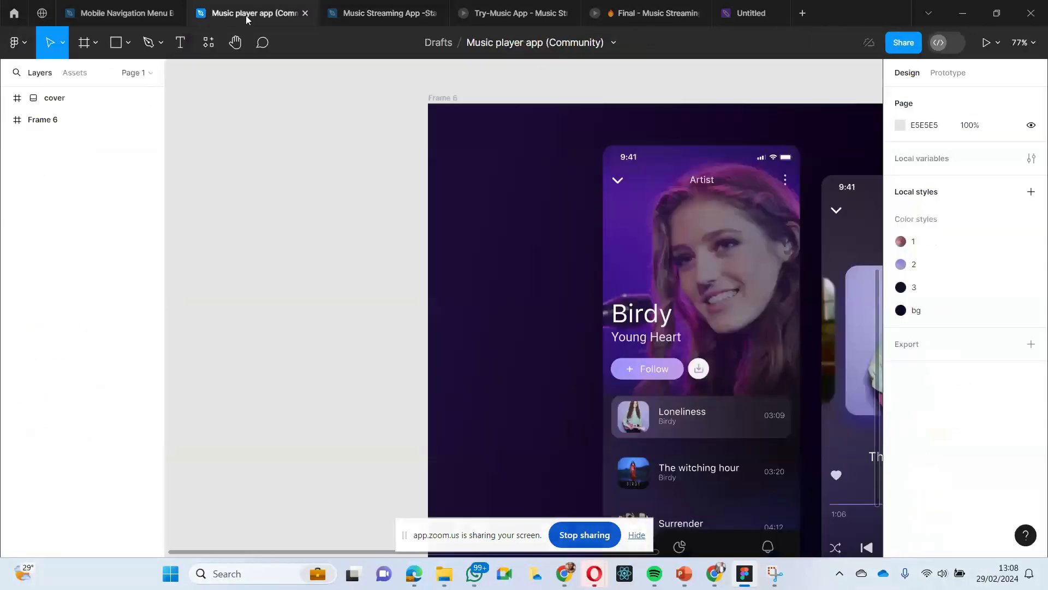
click(113, 17)
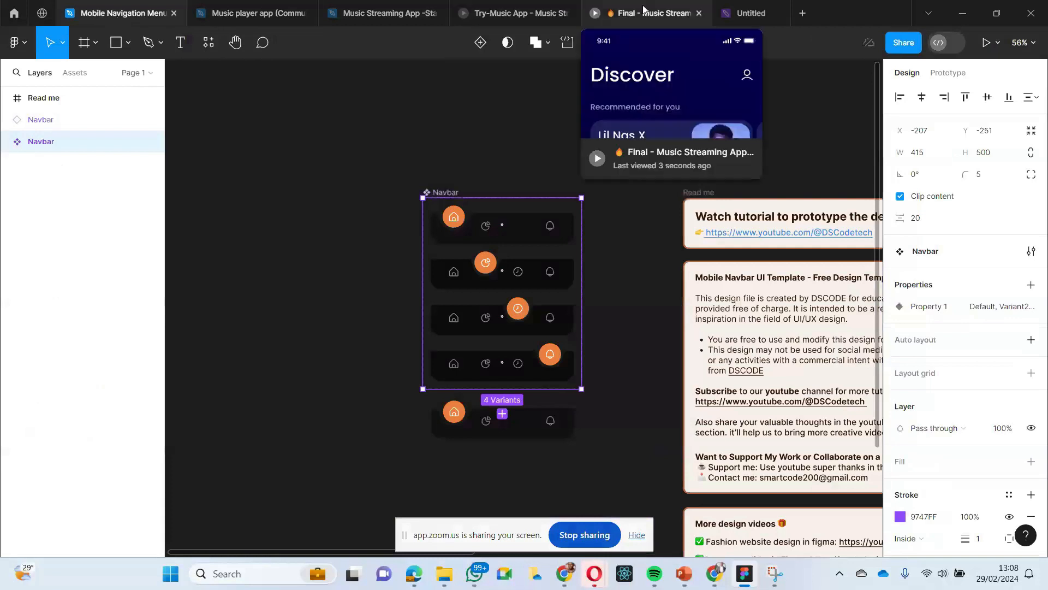
click(626, 9)
click(509, 13)
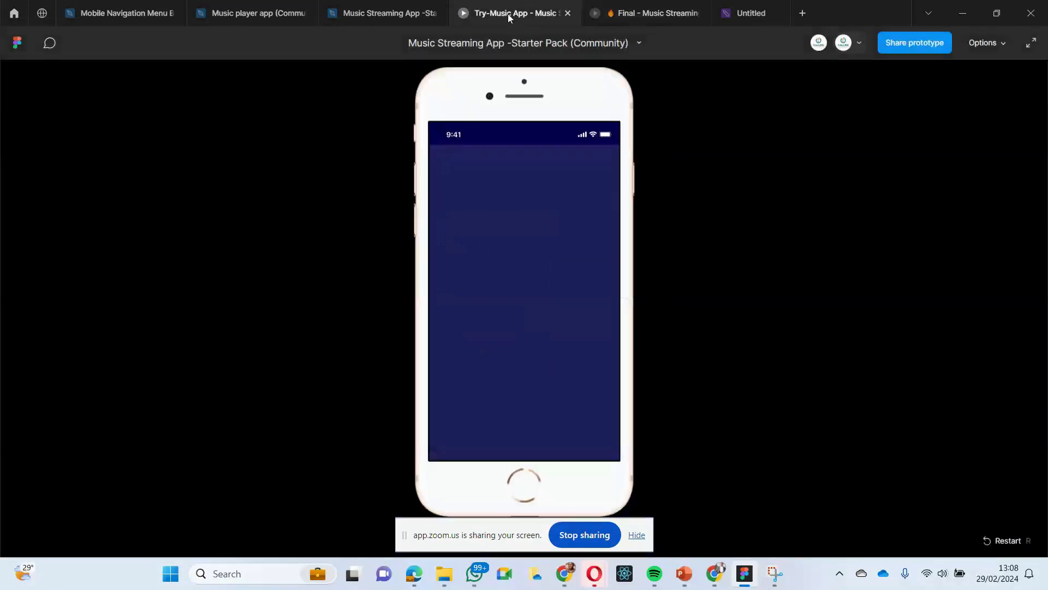
click(368, 13)
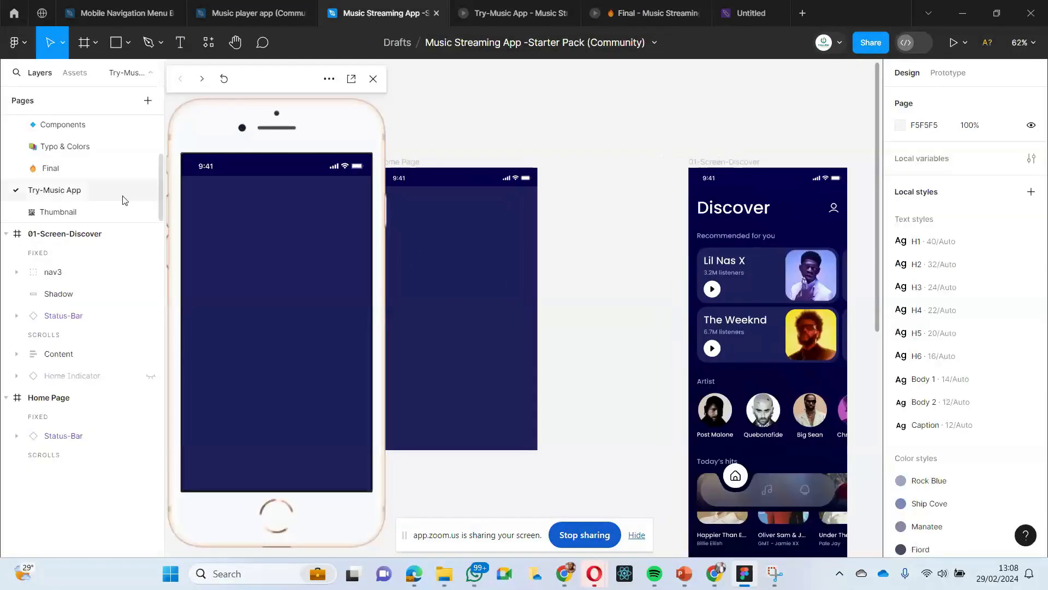
- Review the file's list of pages, from Welcome and Design through Final and Try-Music App
scroll(66, 172, up, 2)
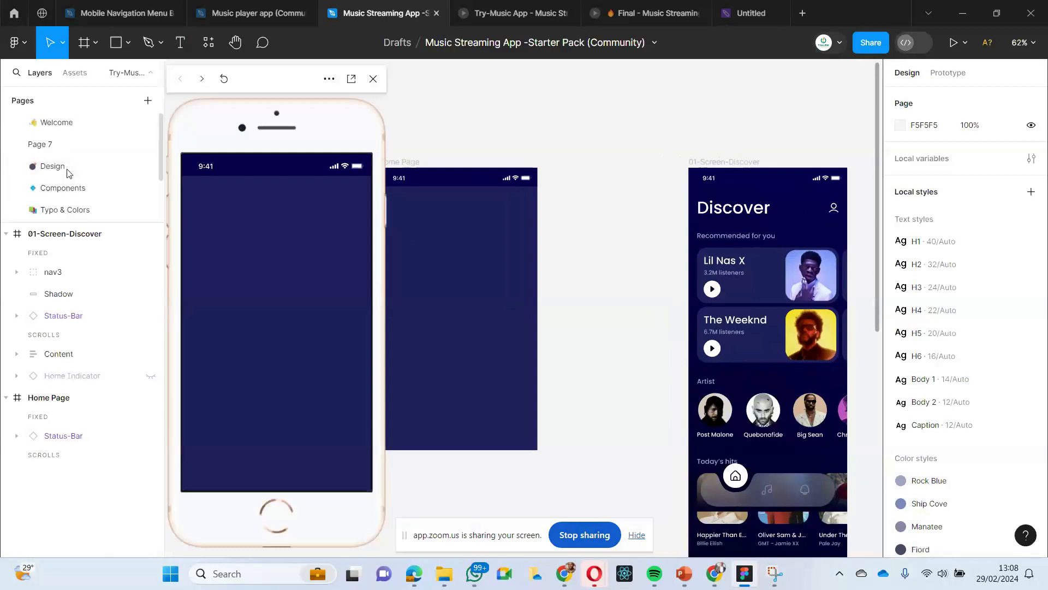
scroll(67, 172, down, 3)
scroll(67, 172, up, 3)
scroll(68, 172, down, 2)
scroll(68, 173, up, 2)
scroll(68, 174, down, 2)
scroll(68, 173, up, 2)
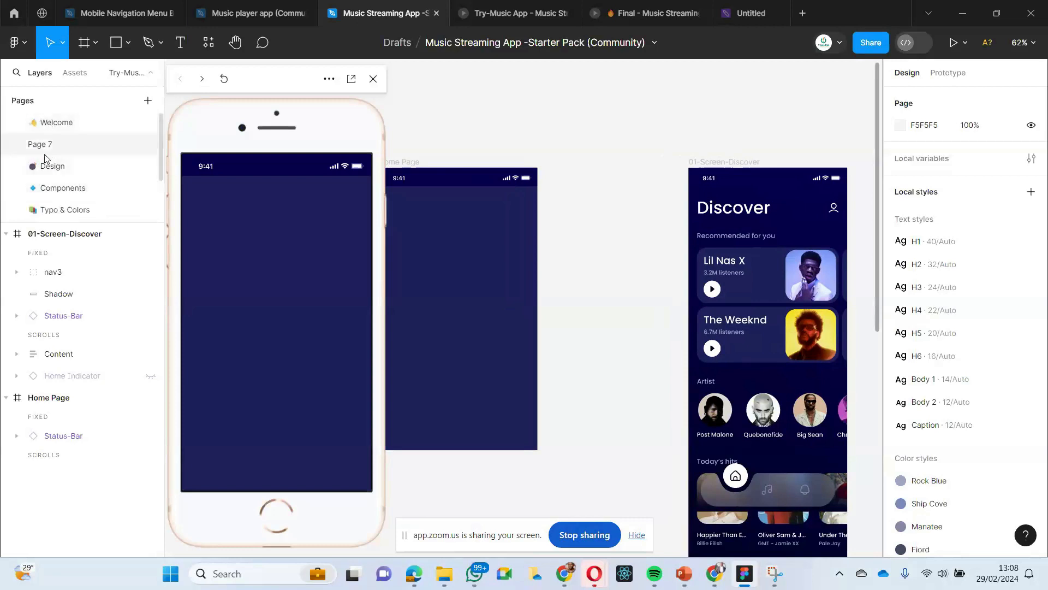
scroll(49, 164, down, 3)
click(50, 169)
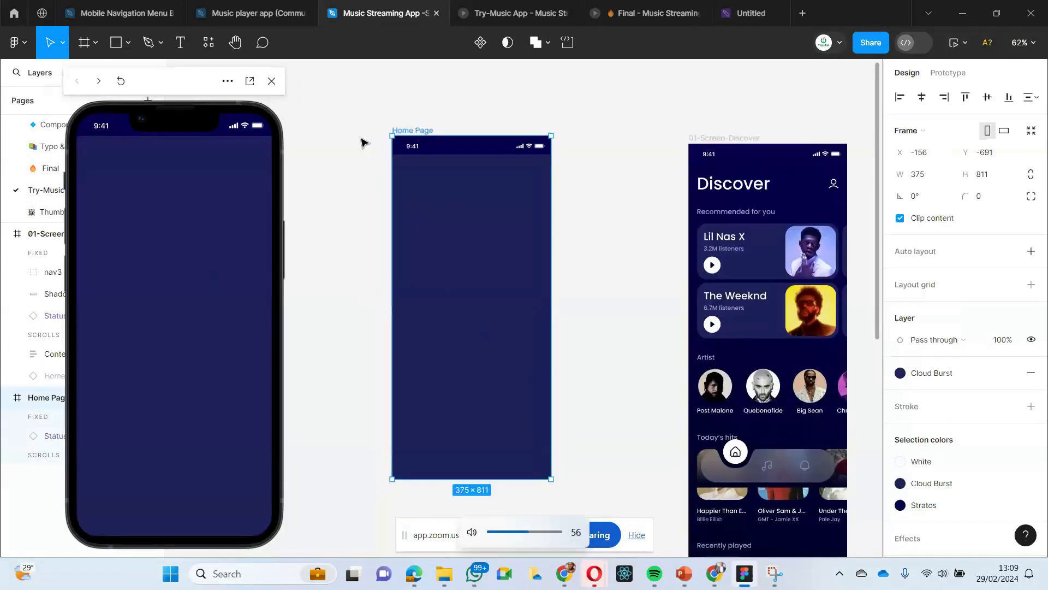
scroll(344, 206, left, 1)
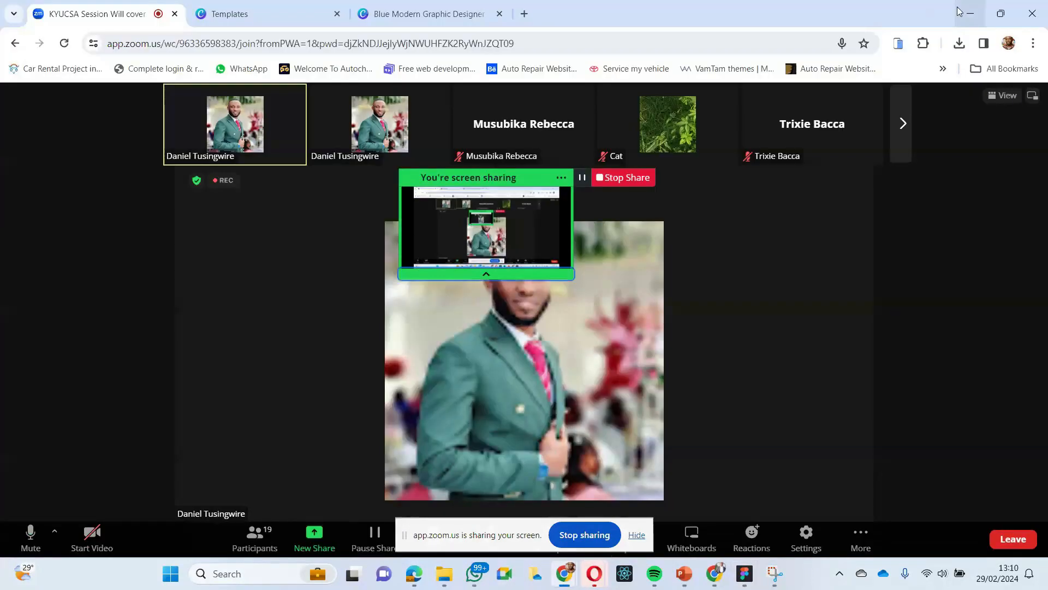
click(959, 11)
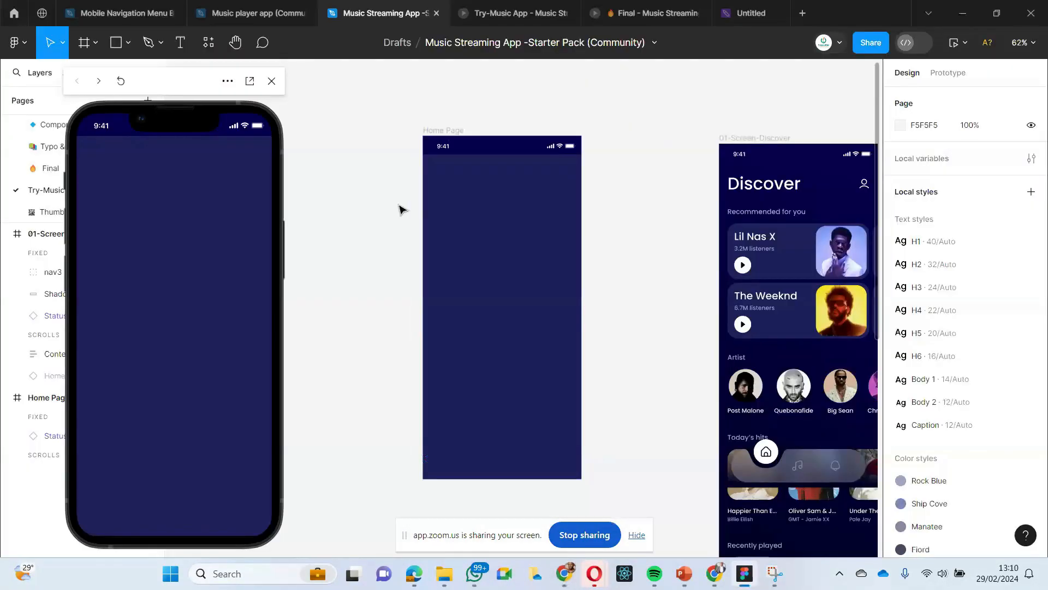
click(457, 132)
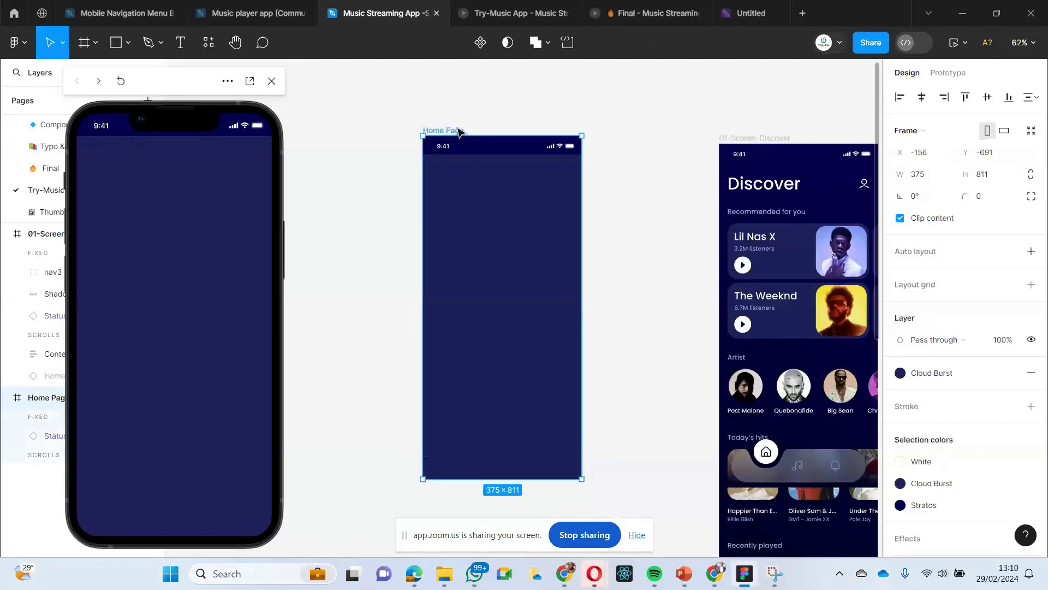
click(389, 99)
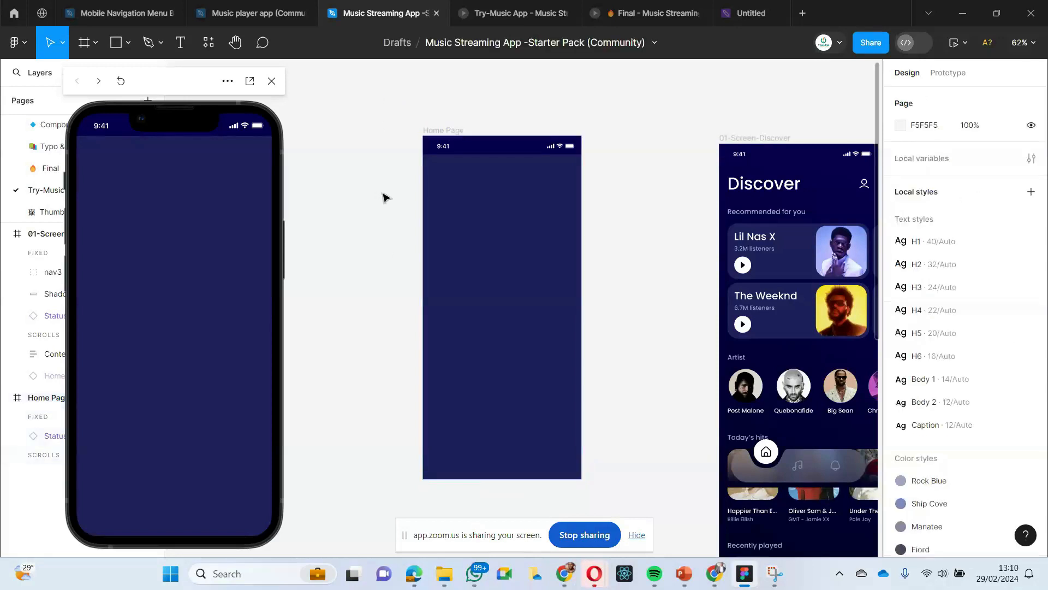
scroll(385, 185, up, 3)
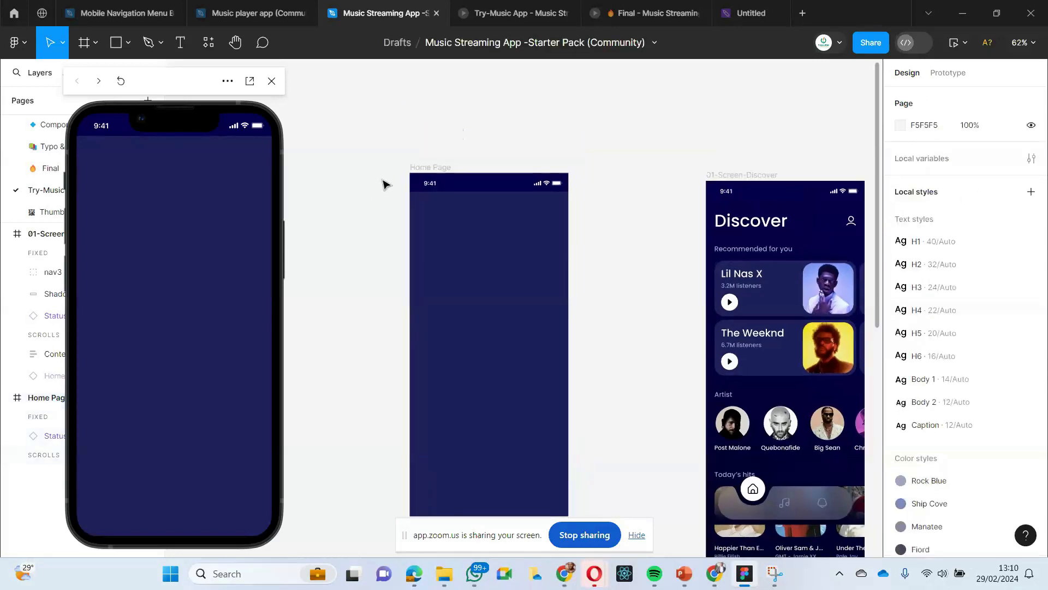
click(417, 167)
scroll(395, 315, down, 4)
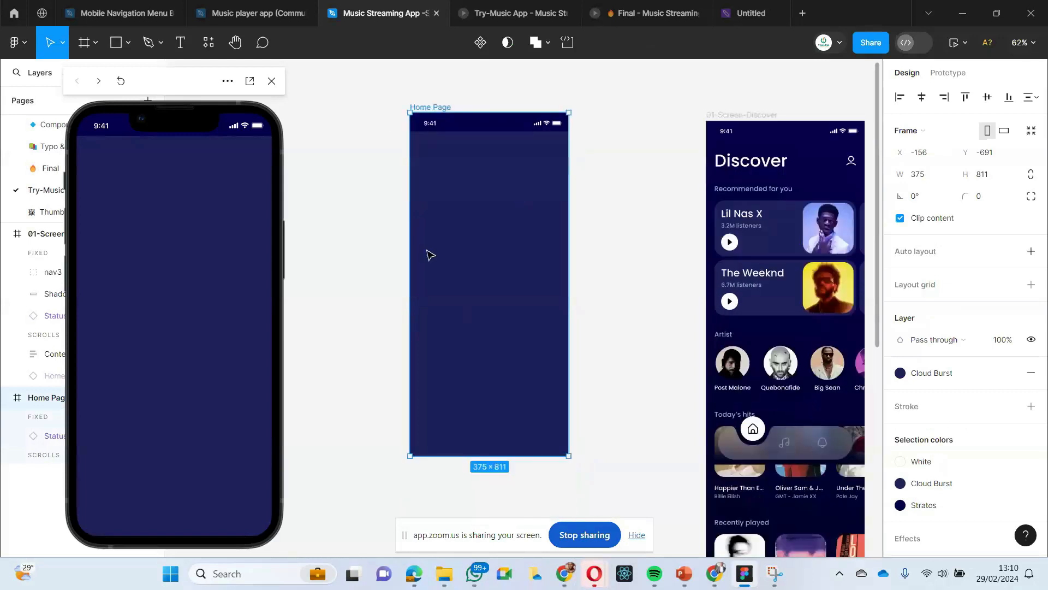
scroll(395, 240, up, 1)
click(386, 230)
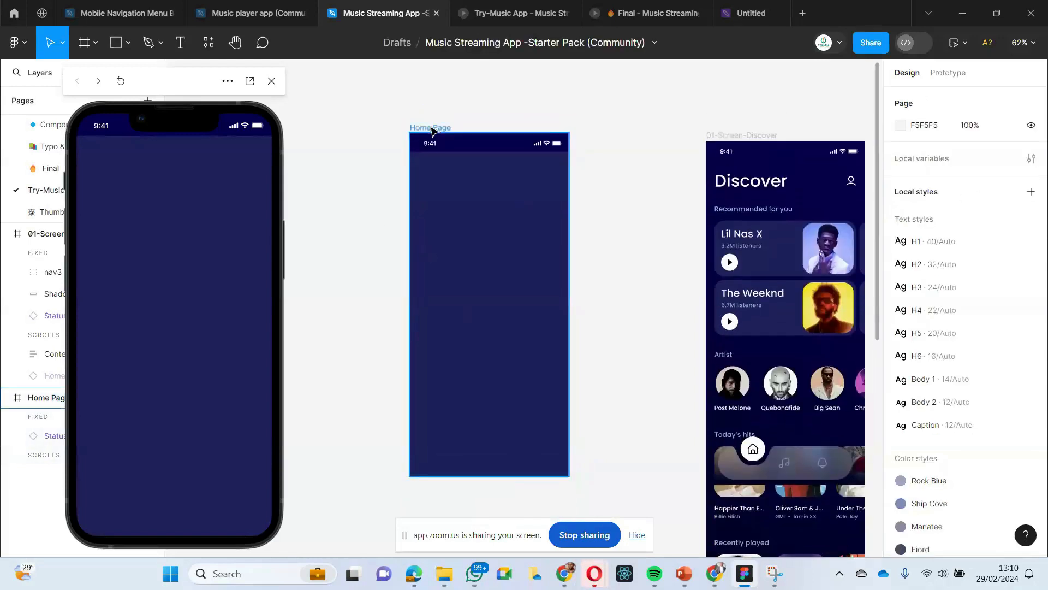
- Apply the Cloud Burst colour style as the fill of the Home Page frame
click(431, 129)
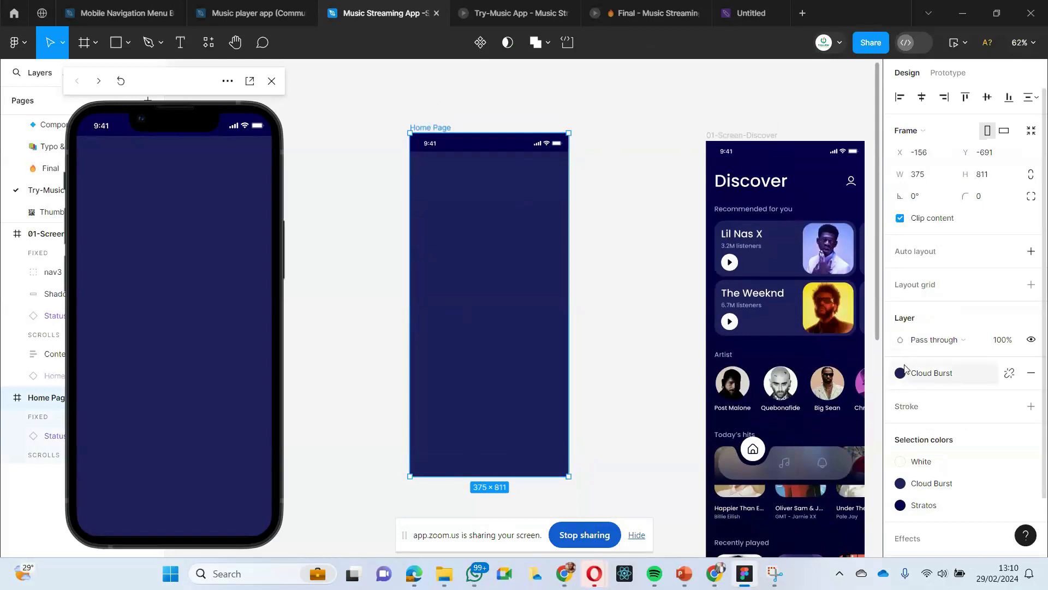
scroll(909, 366, down, 1)
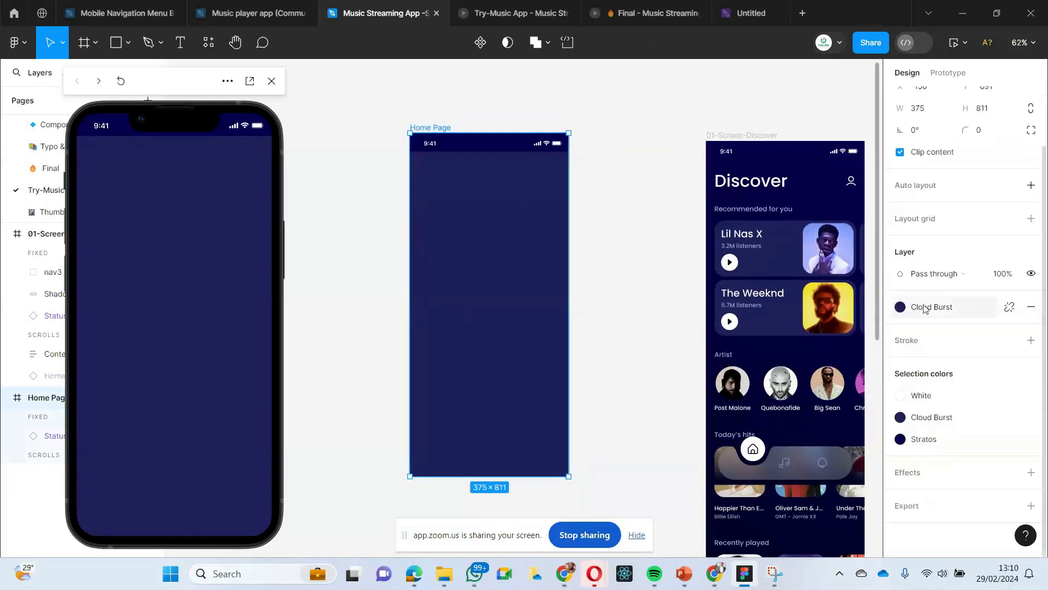
click(901, 308)
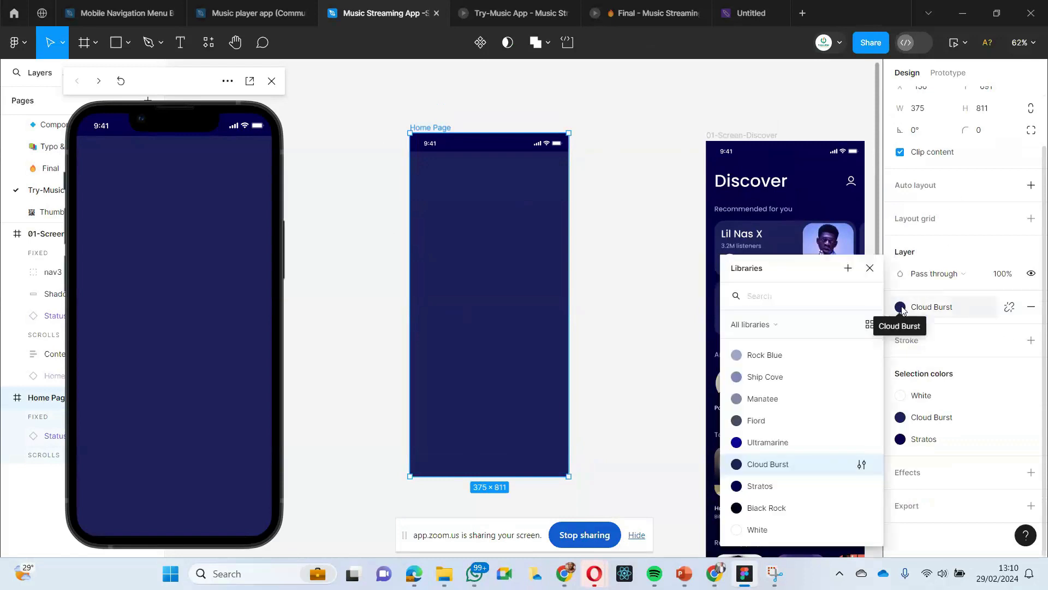
click(764, 465)
click(586, 314)
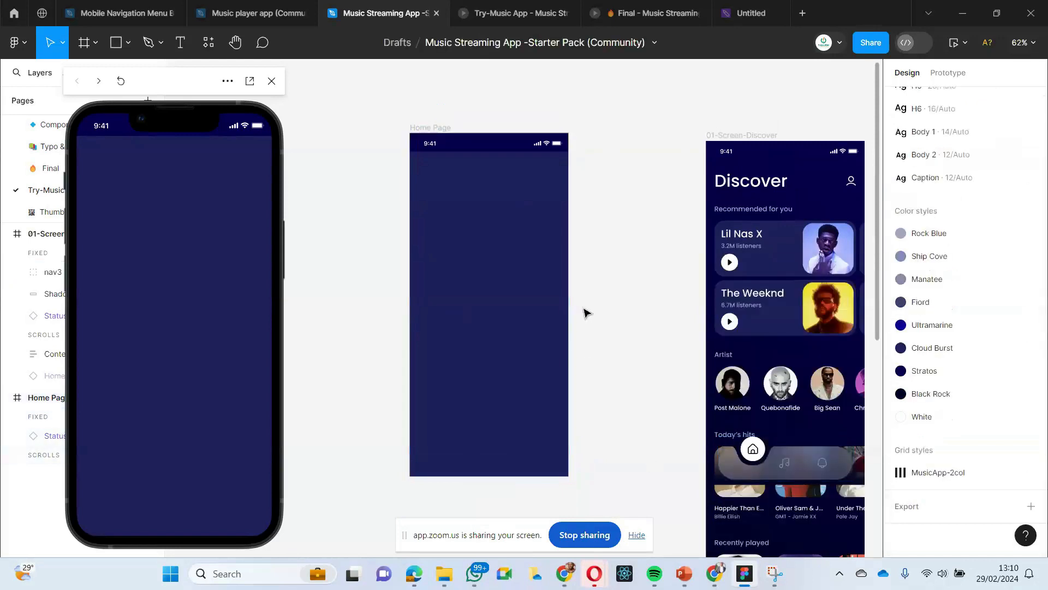
- Add the heading text "DIscover" to the Home Page frame and move it up toward the status bar
click(407, 135)
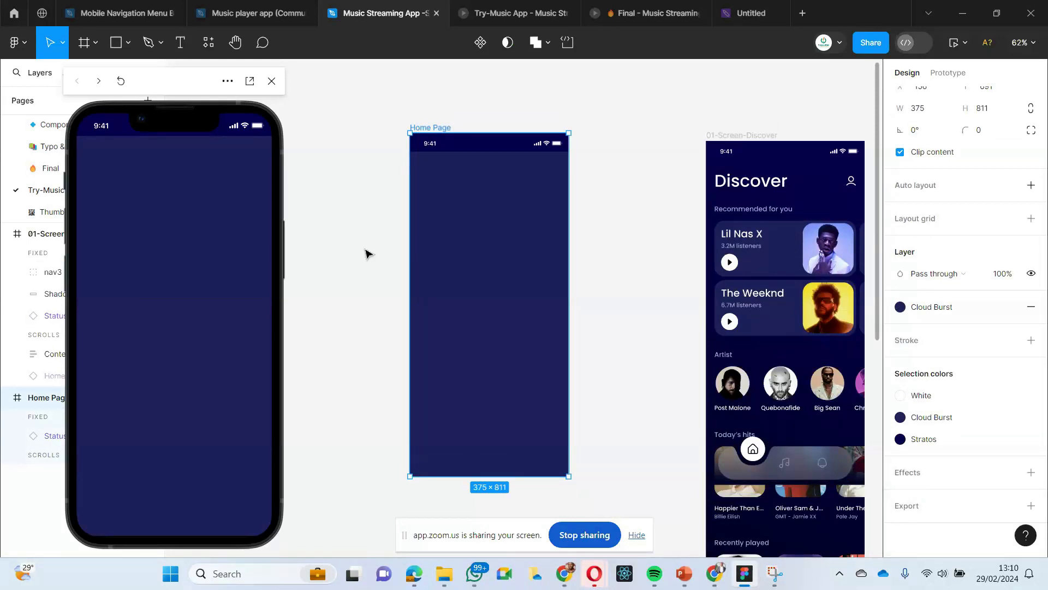
click(179, 41)
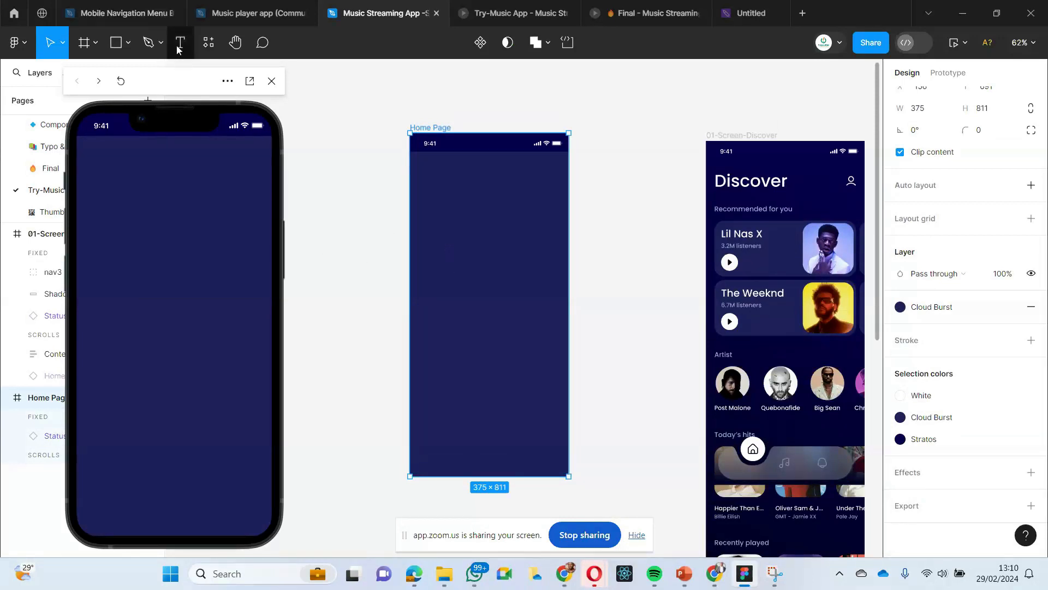
click(468, 207)
text(Dsi)
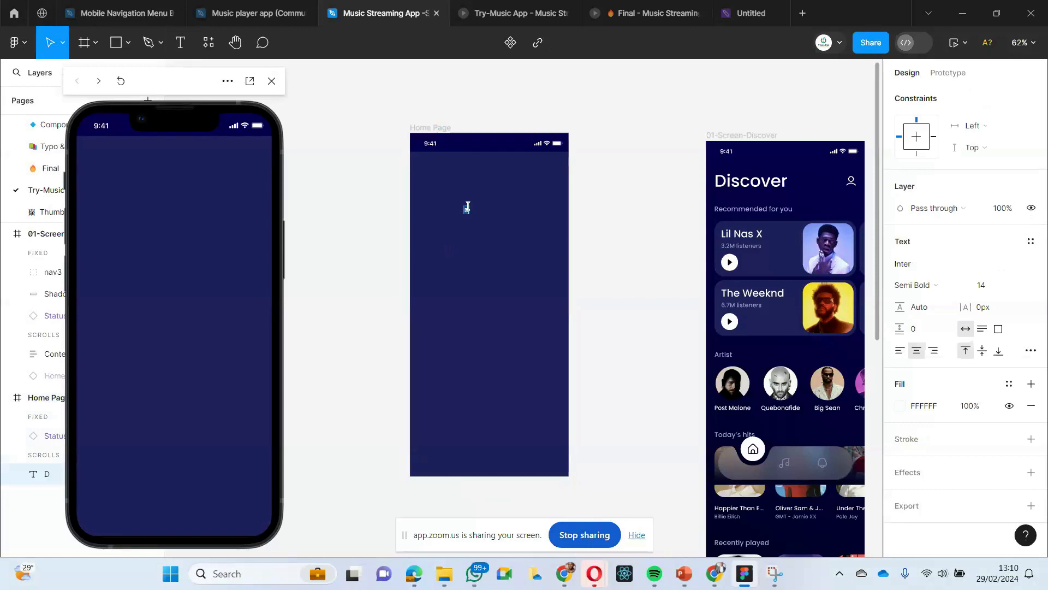
key(BackSpace)
key(BackSpace)
key(BackSpace)
text(DIscover)
key(Escape)
drag(463, 215, 451, 189)
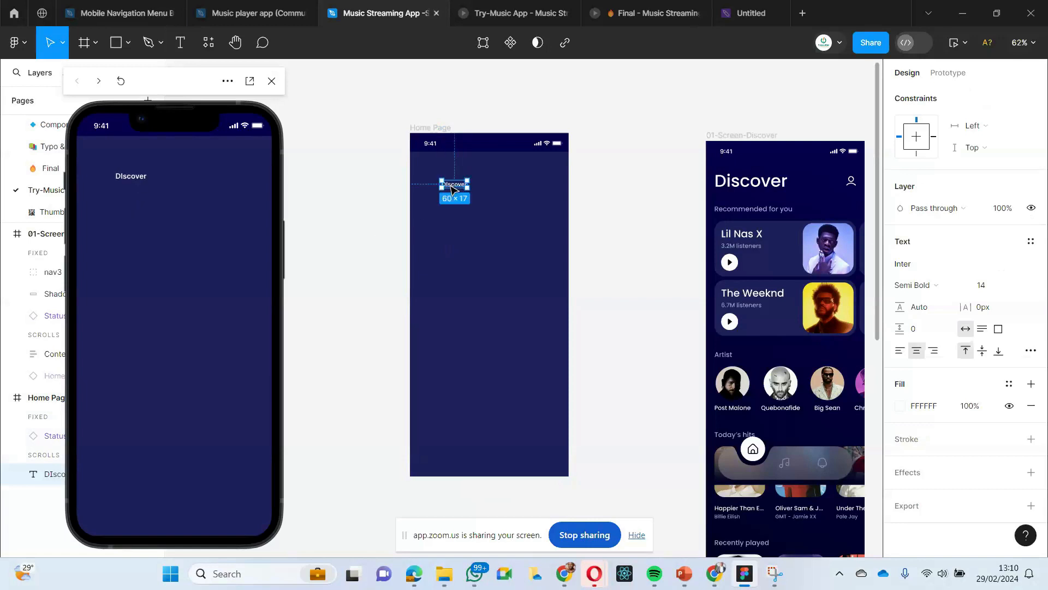
- Set the font size of the Home Page heading text to 50
click(983, 287)
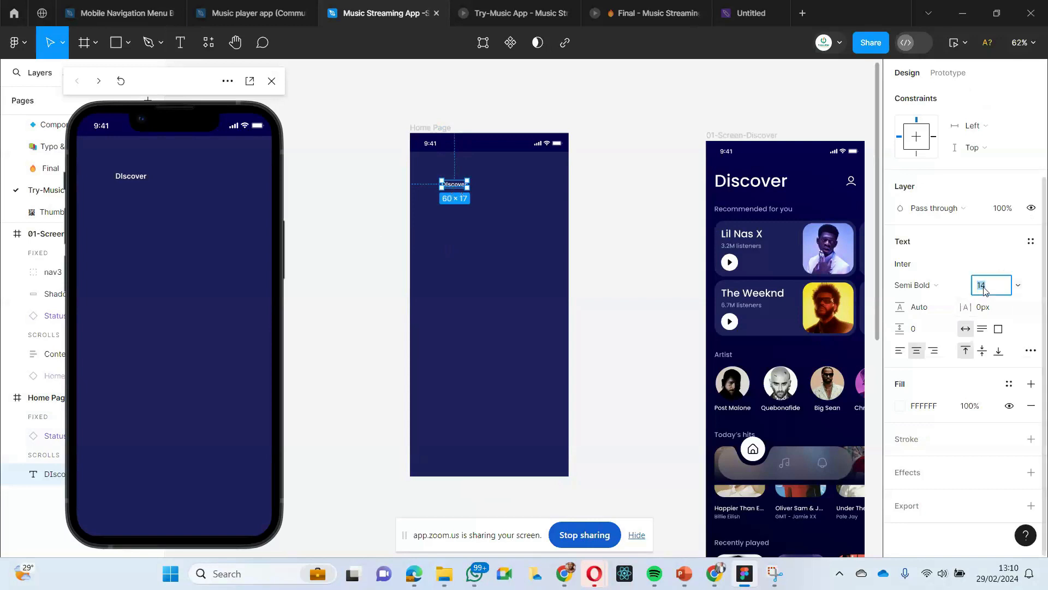
text(50)
key(Return)
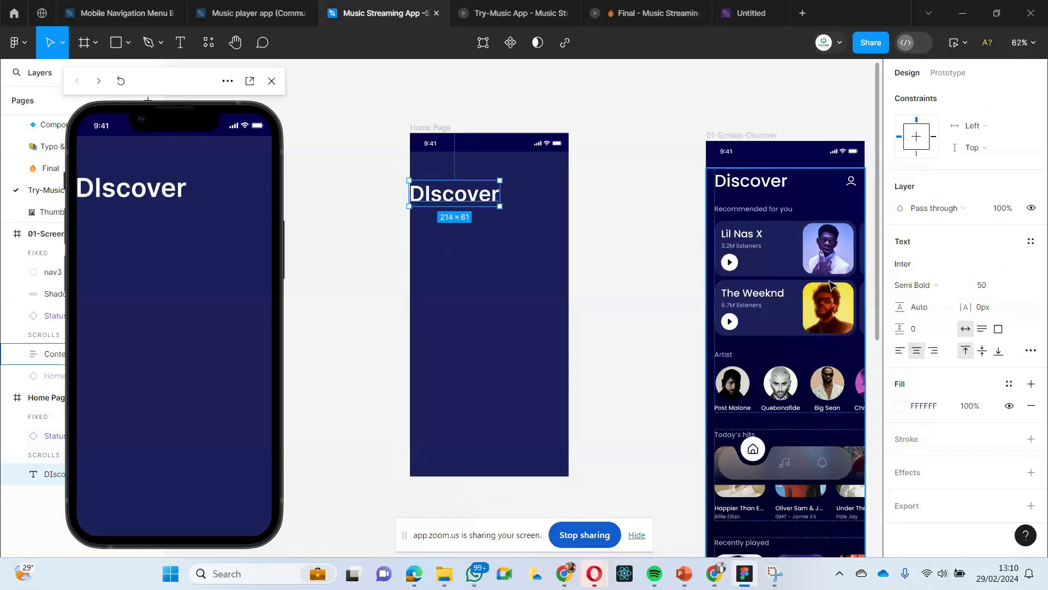
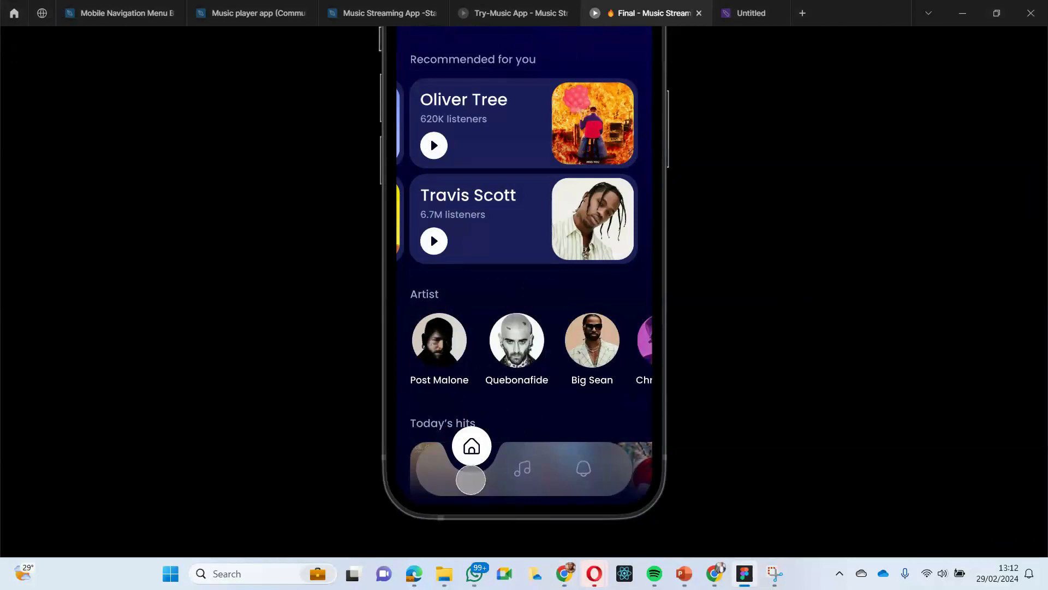
- Test the prototype's navigation bar by switching between the Discover and My Library screens, ending back on Discover
click(520, 471)
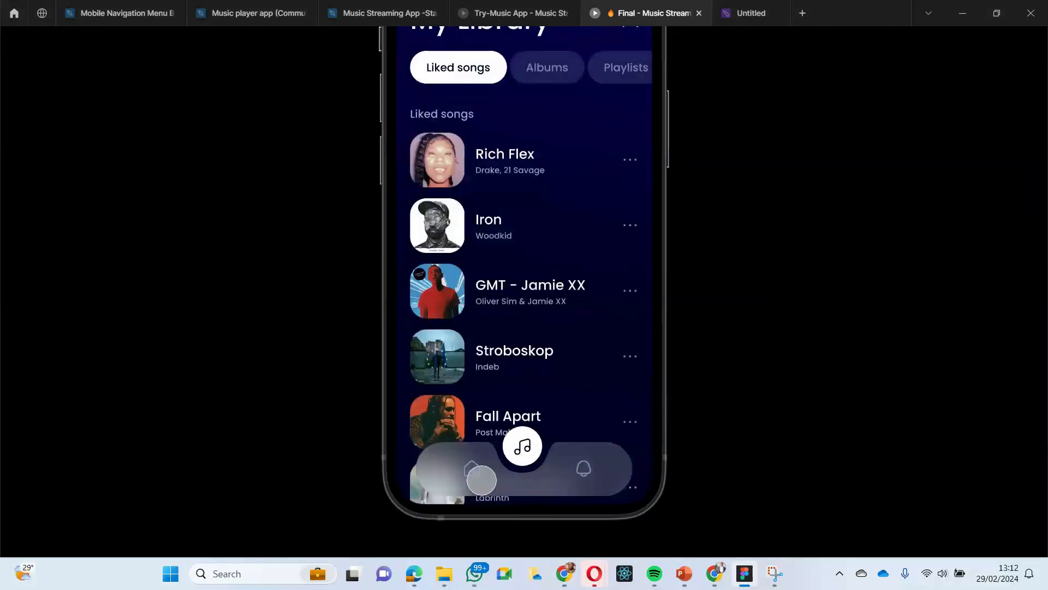
click(482, 481)
click(479, 471)
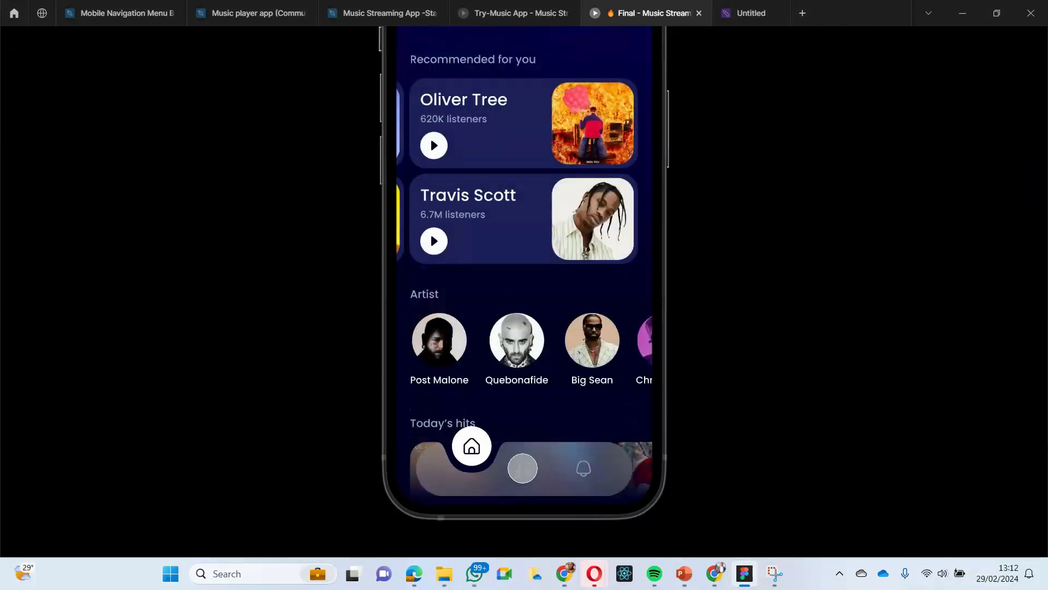
click(522, 469)
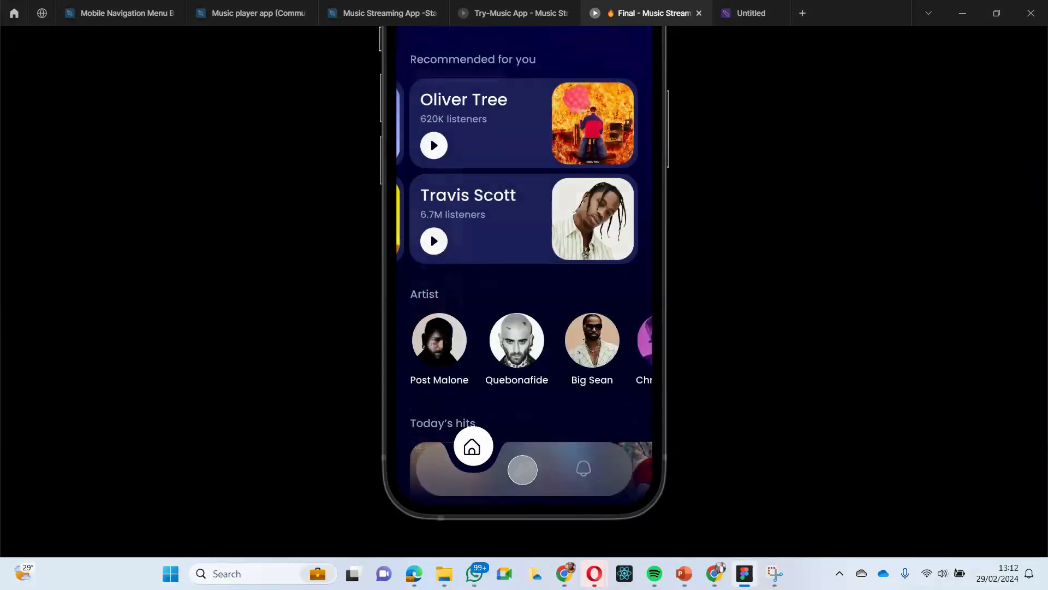
click(474, 469)
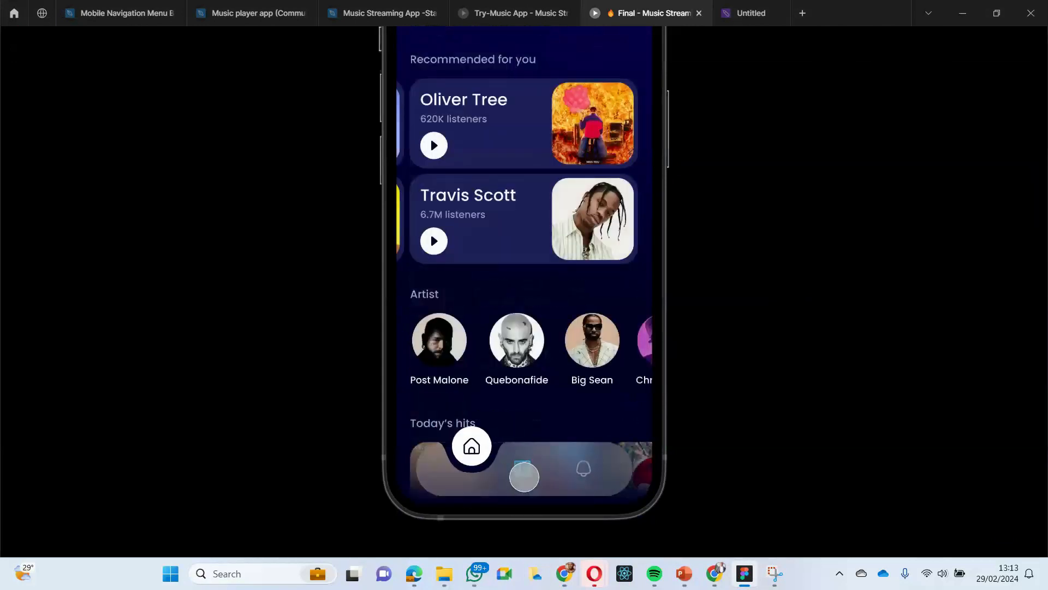
click(524, 470)
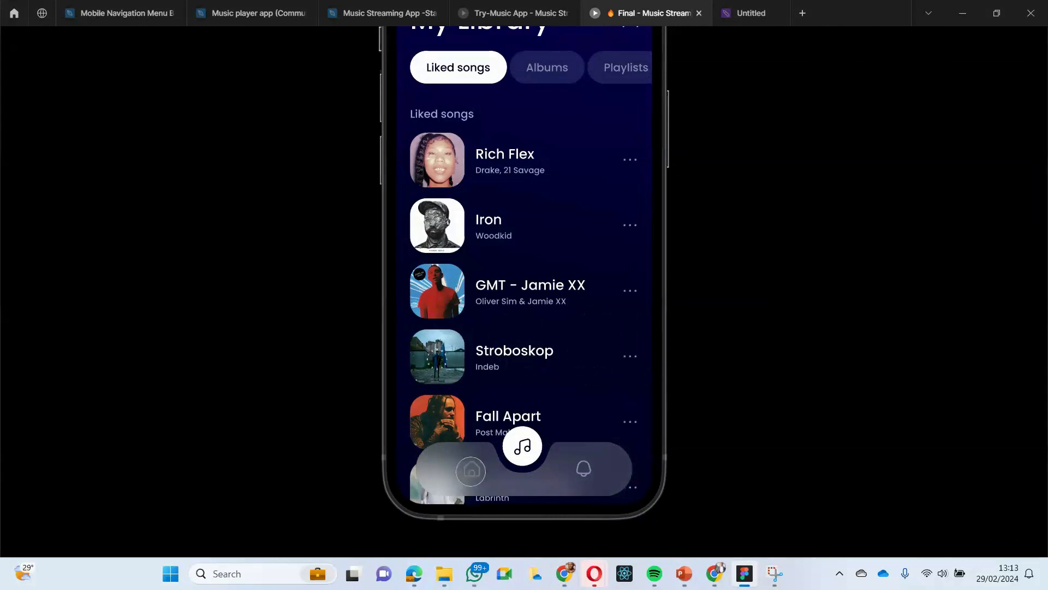
click(469, 471)
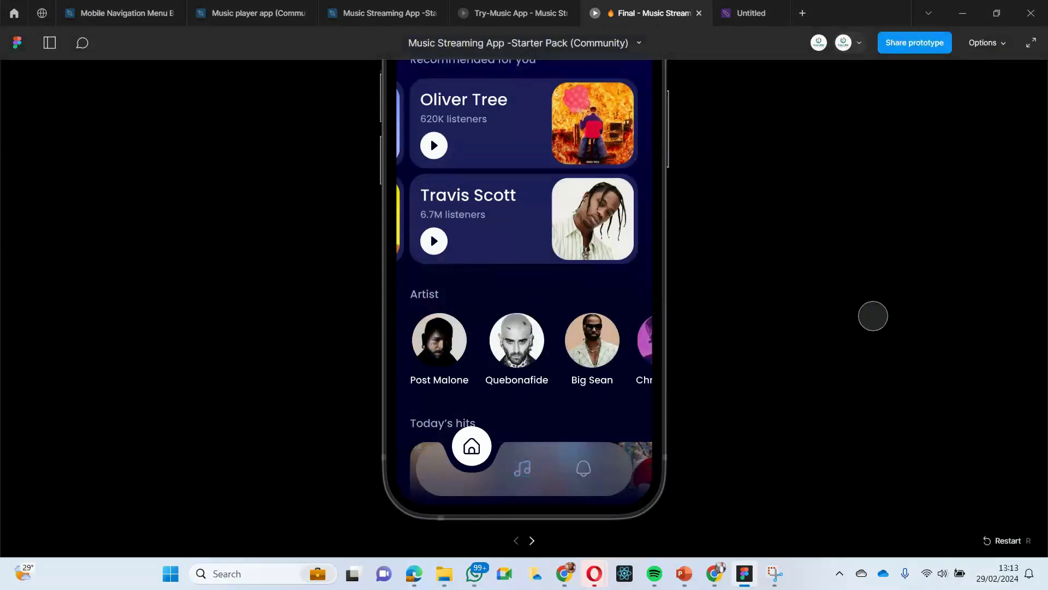
scroll(691, 225, up, 3)
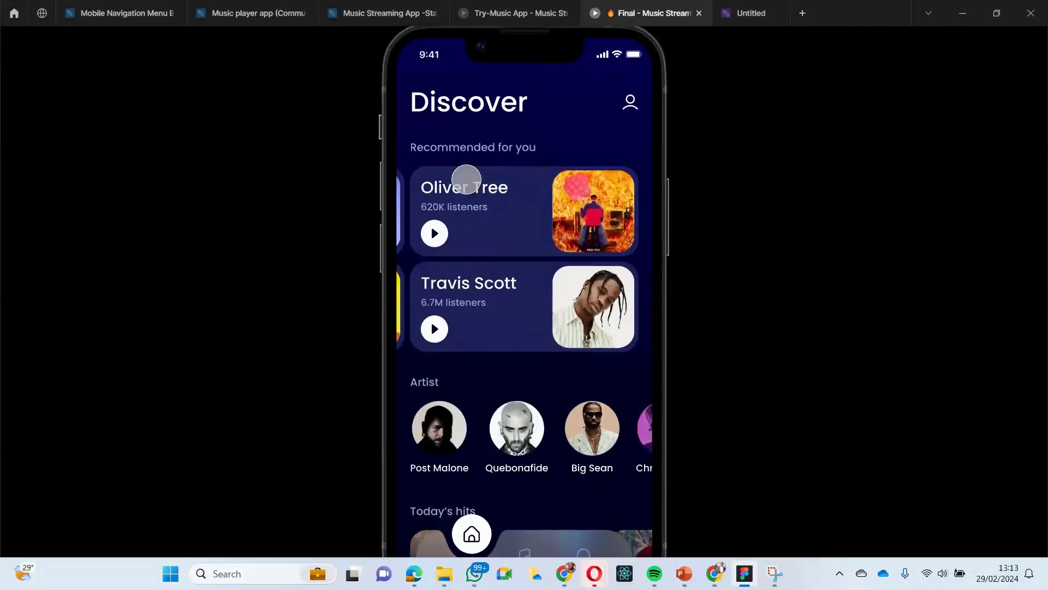
drag(465, 178, 420, 88)
- Return to the Music Streaming App design file and compare the Home Page heading with the reference Discover screen's content and navigation bar
click(382, 14)
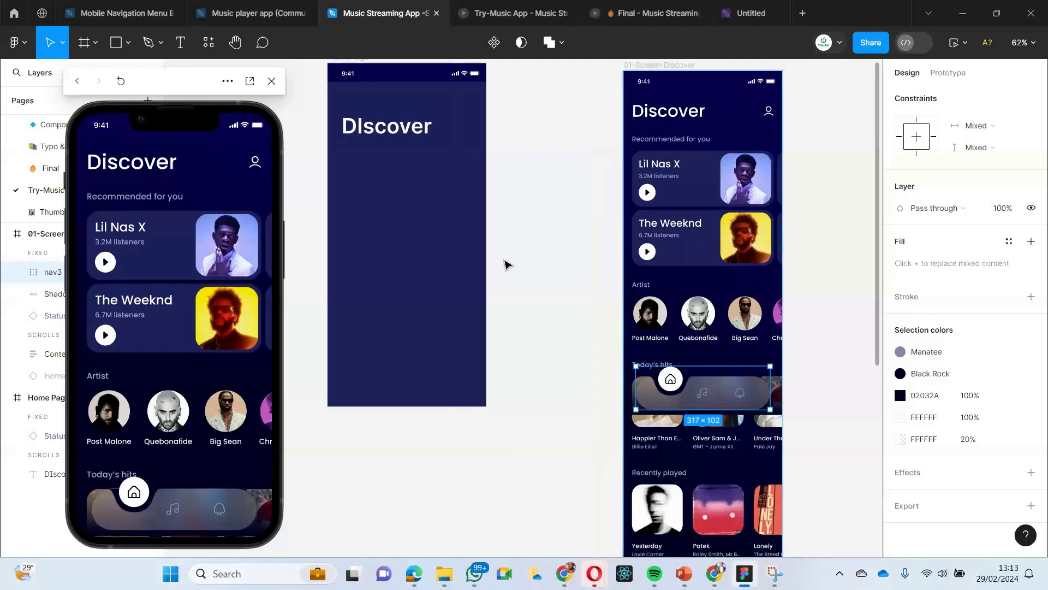
click(675, 189)
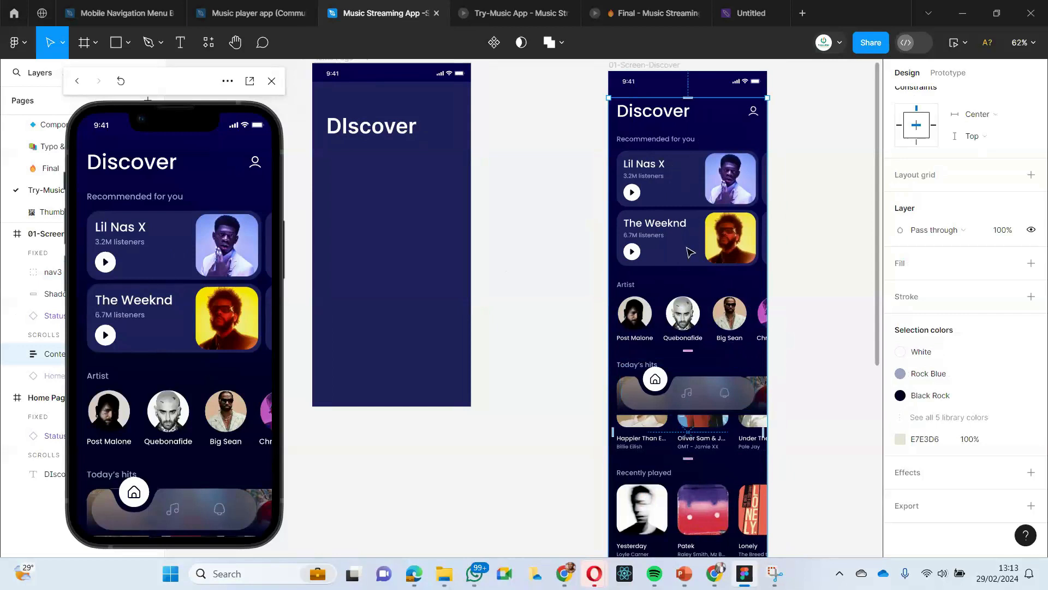
scroll(564, 283, up, 2)
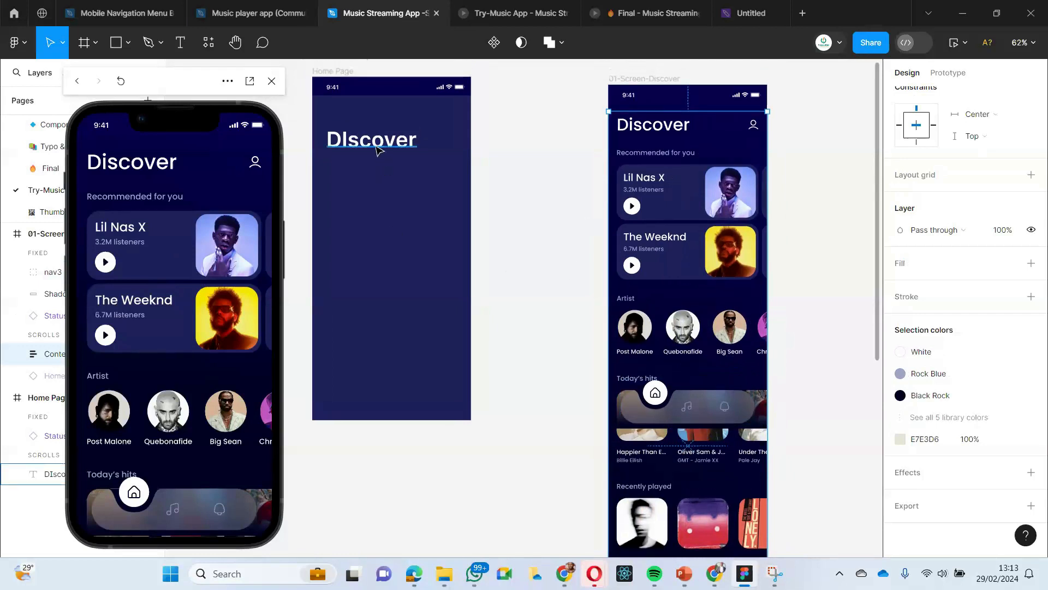
click(379, 150)
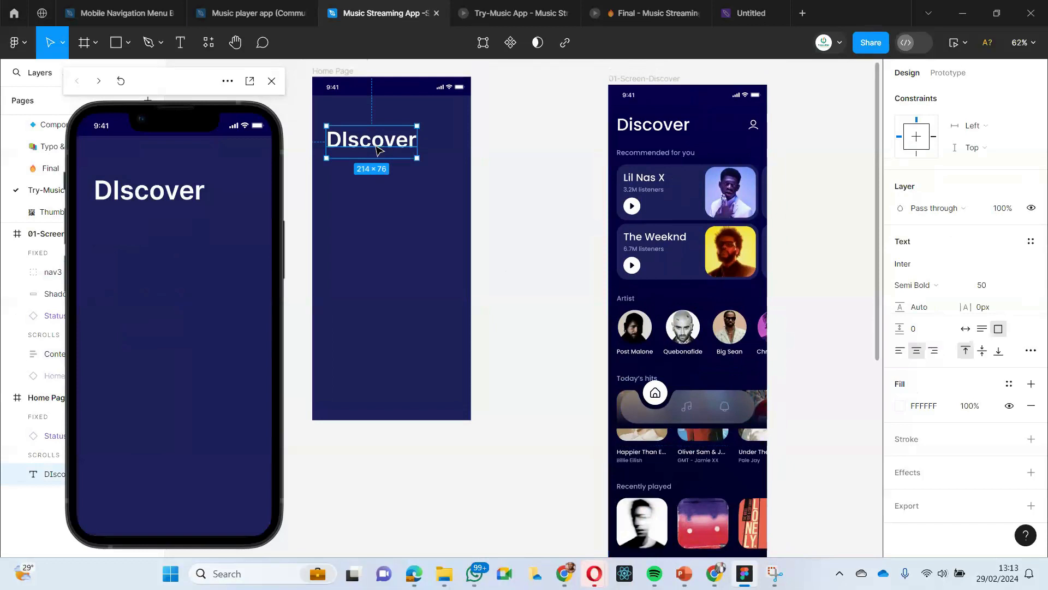
scroll(693, 404, down, 3)
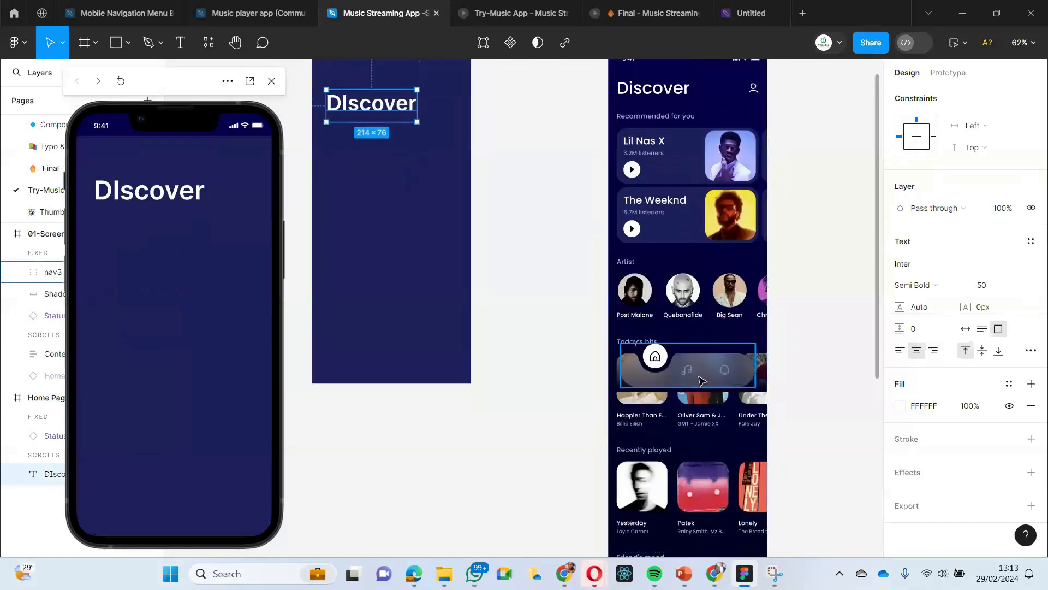
click(702, 381)
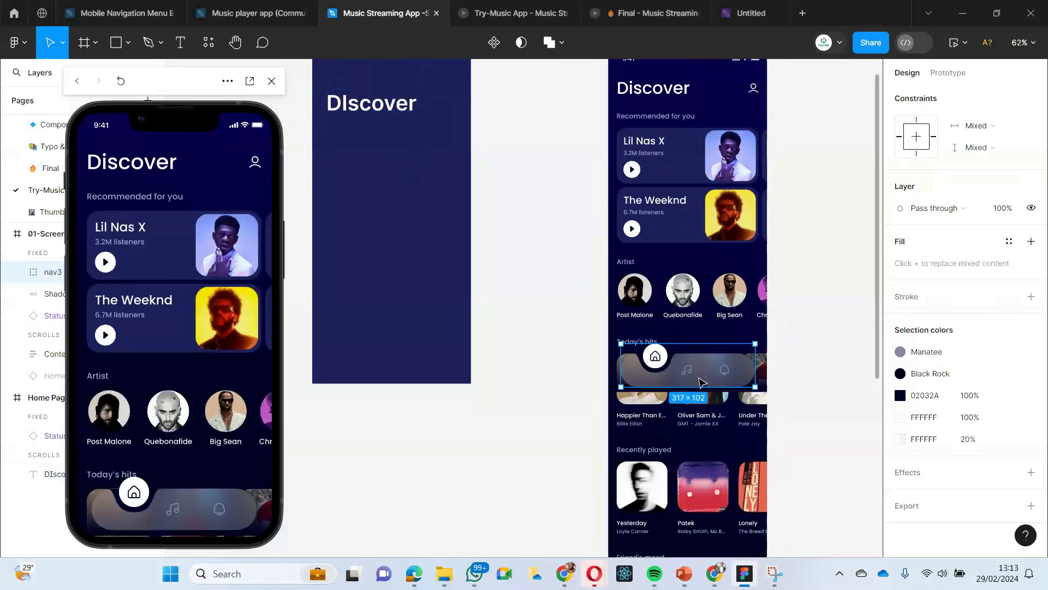
scroll(702, 379, up, 1)
scroll(702, 382, up, 1)
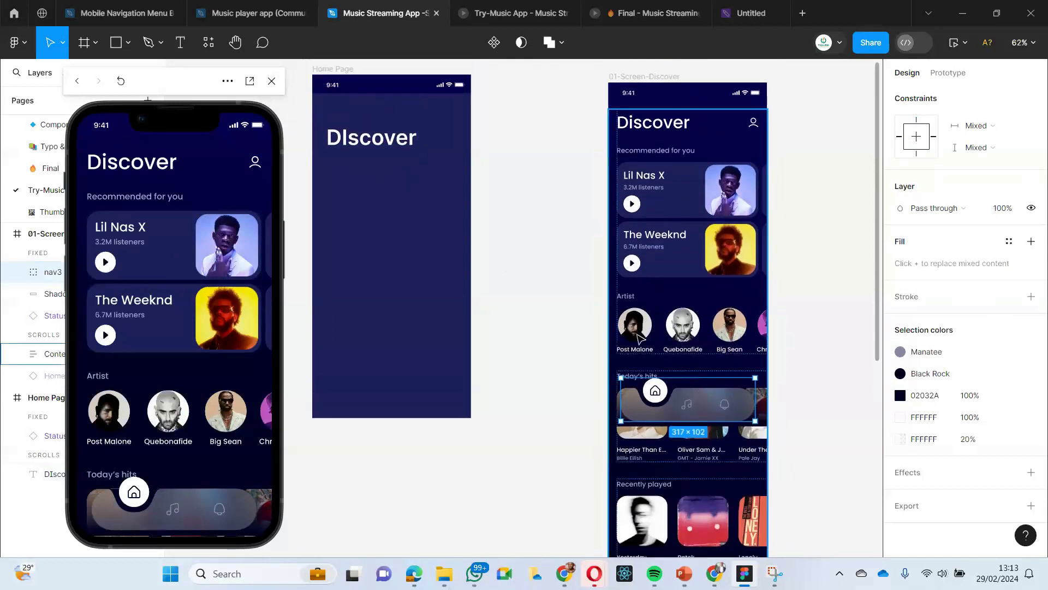
click(579, 188)
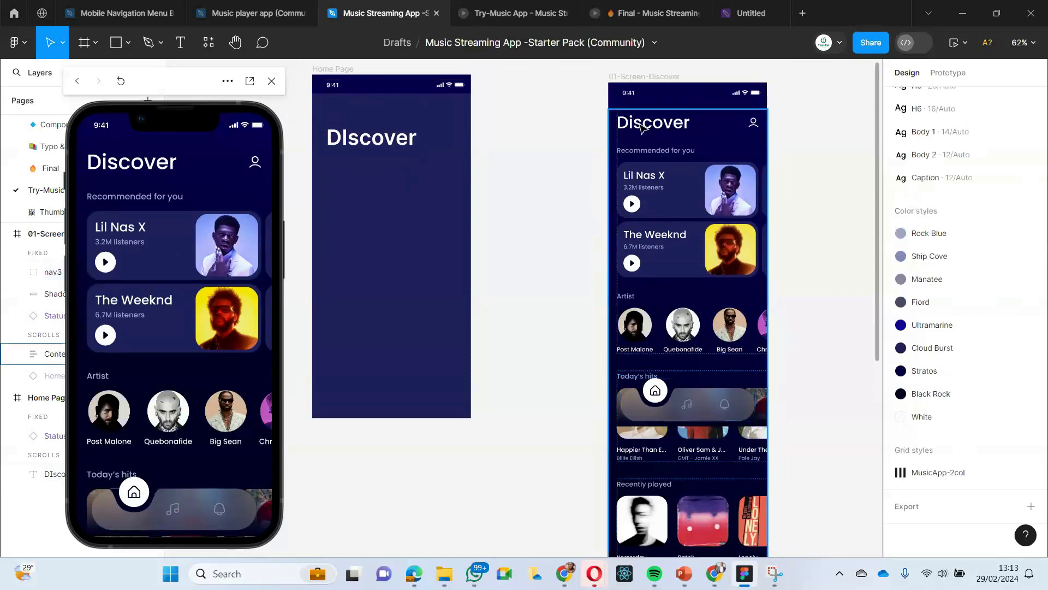
click(361, 137)
scroll(365, 162, up, 2)
scroll(365, 162, up, 1)
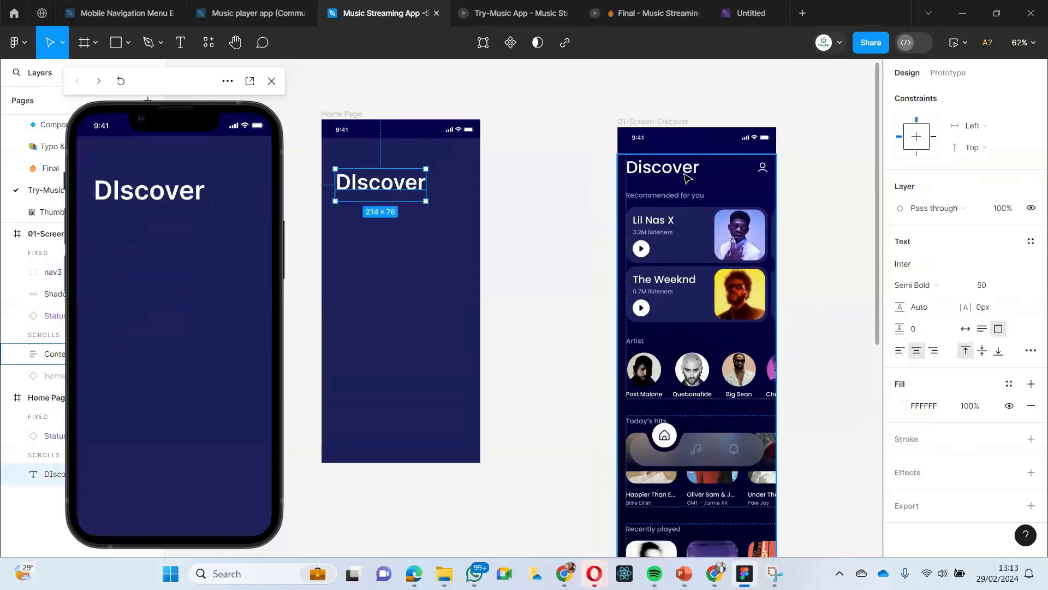
- Inspect the text style of the Discover heading nested in the reference 01-Screen-Discover frame
click(676, 172)
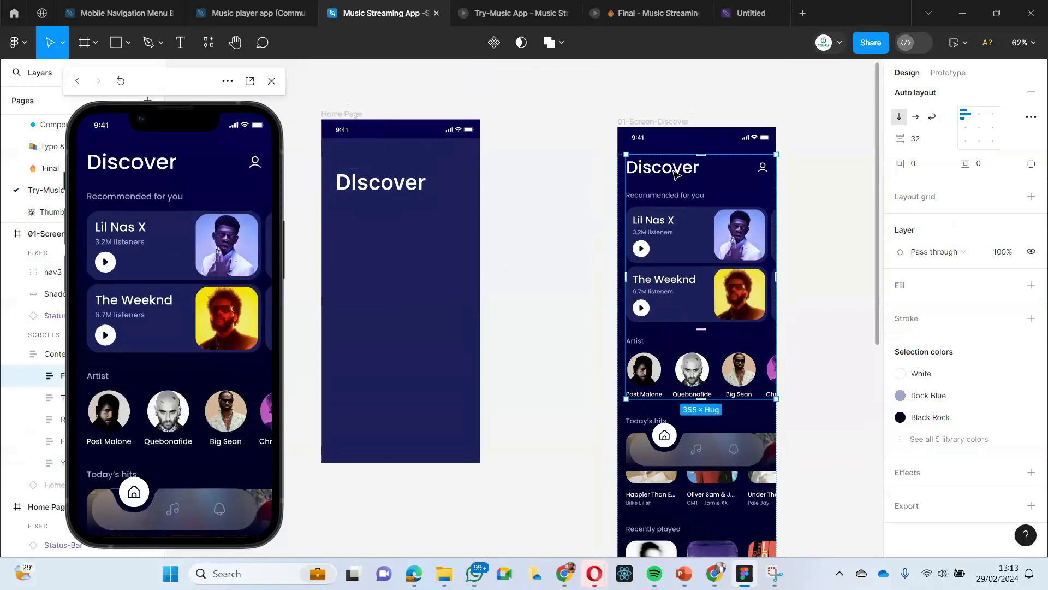
double_click(676, 173)
double_click(676, 174)
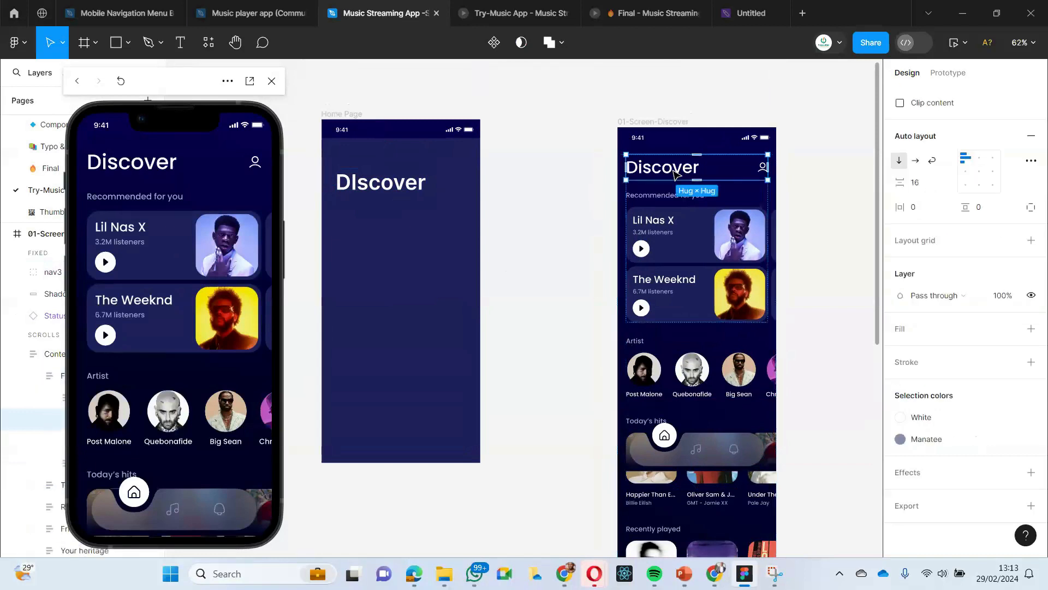
double_click(676, 173)
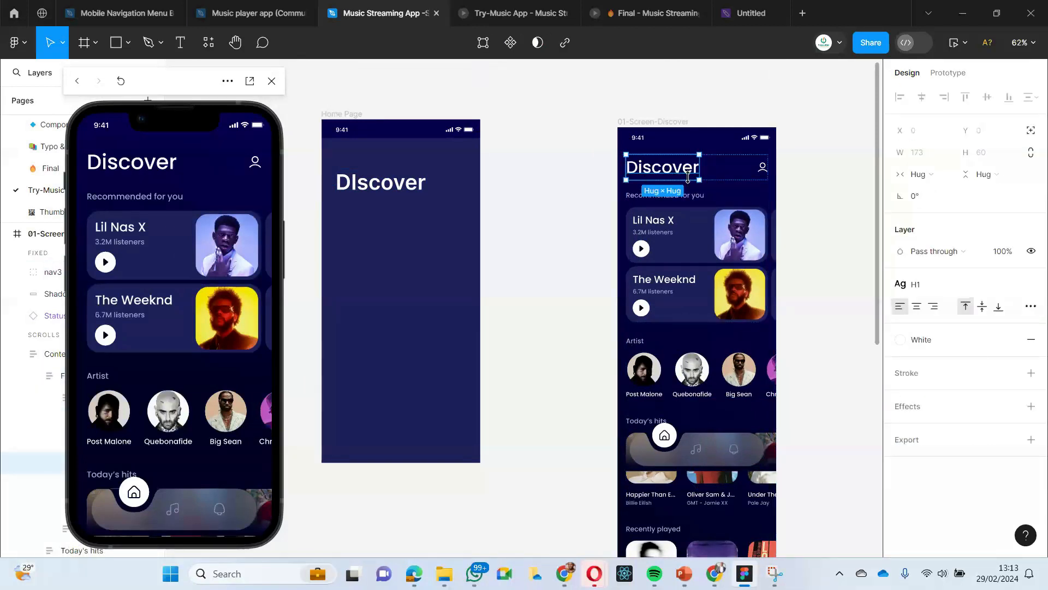
double_click(658, 167)
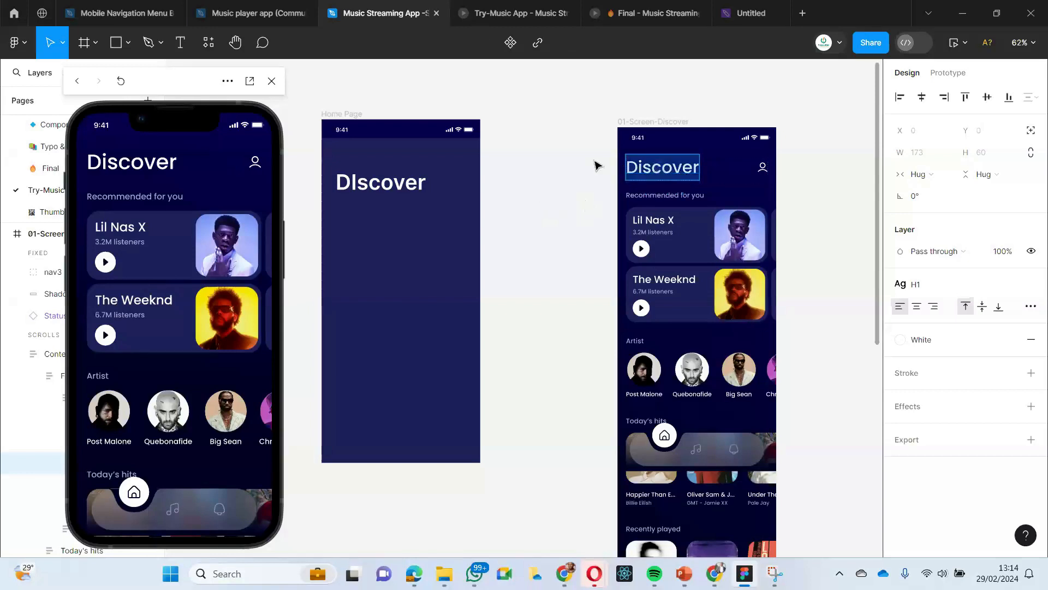
key(Escape)
- Delete the miscapitalised "DIscover" heading from the Home Page frame
click(371, 184)
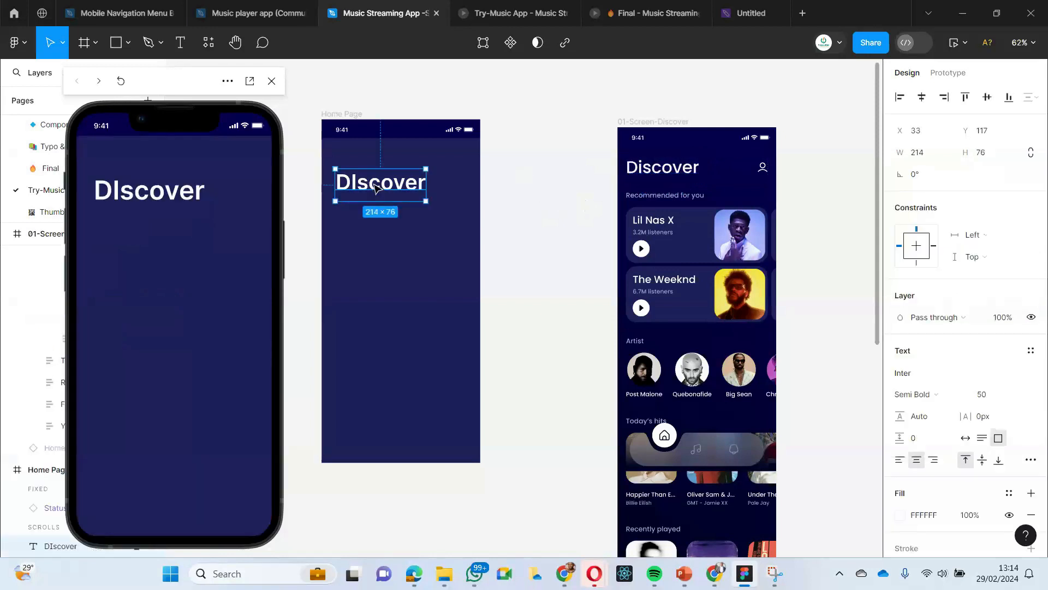
key(Delete)
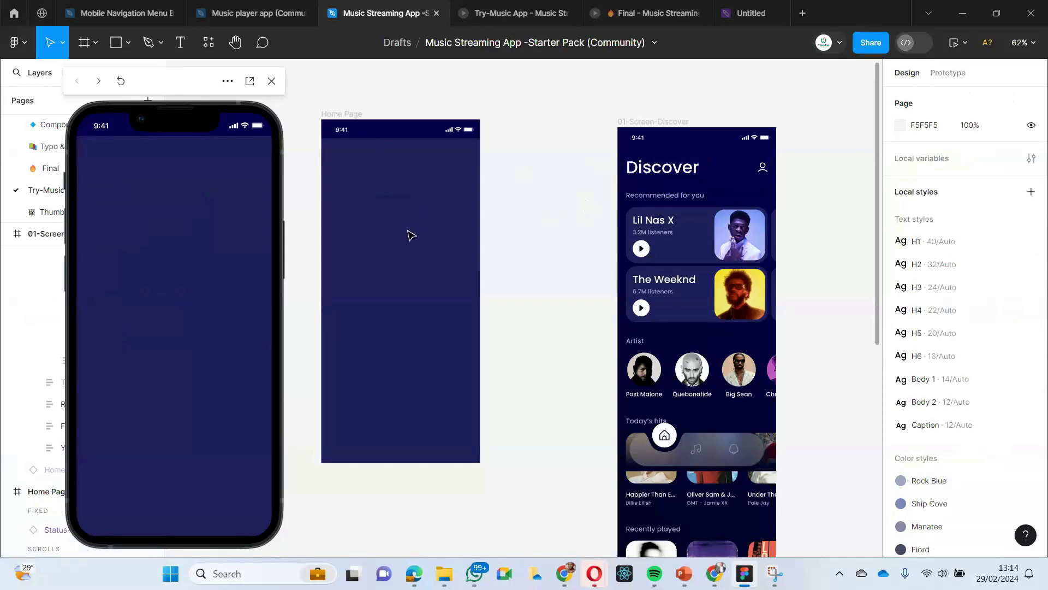
click(180, 48)
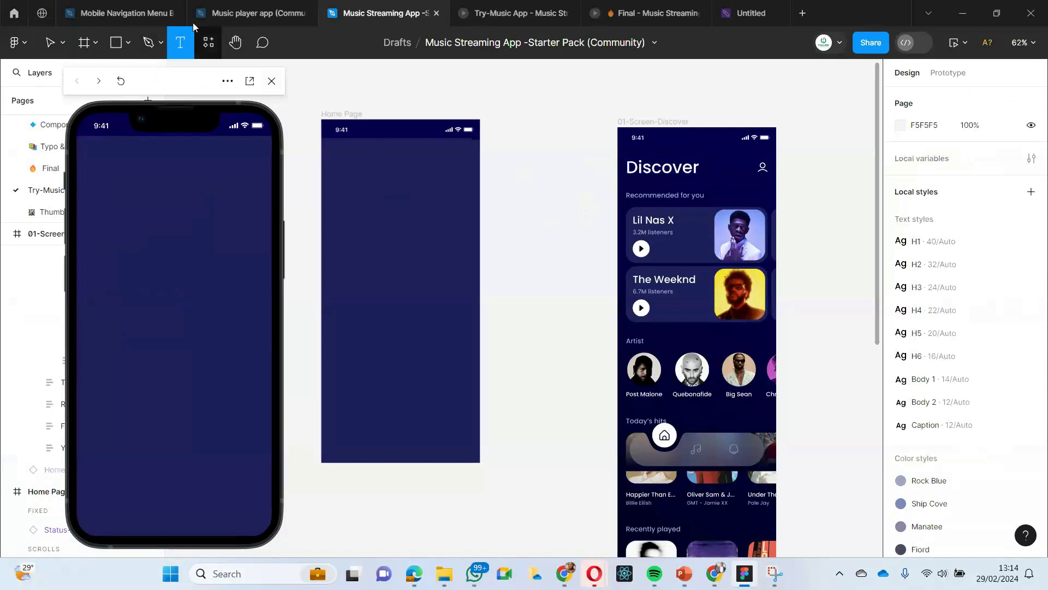
click(336, 151)
key(Escape)
key(Return)
text(DIS)
key(BackSpace)
key(BackSpace)
key(BackSpace)
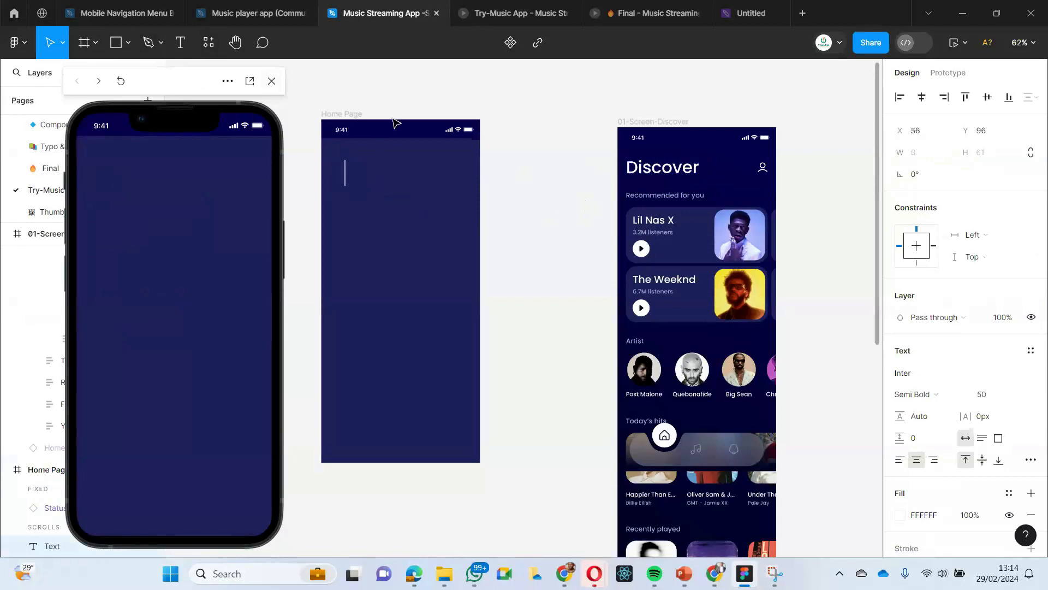
click(396, 93)
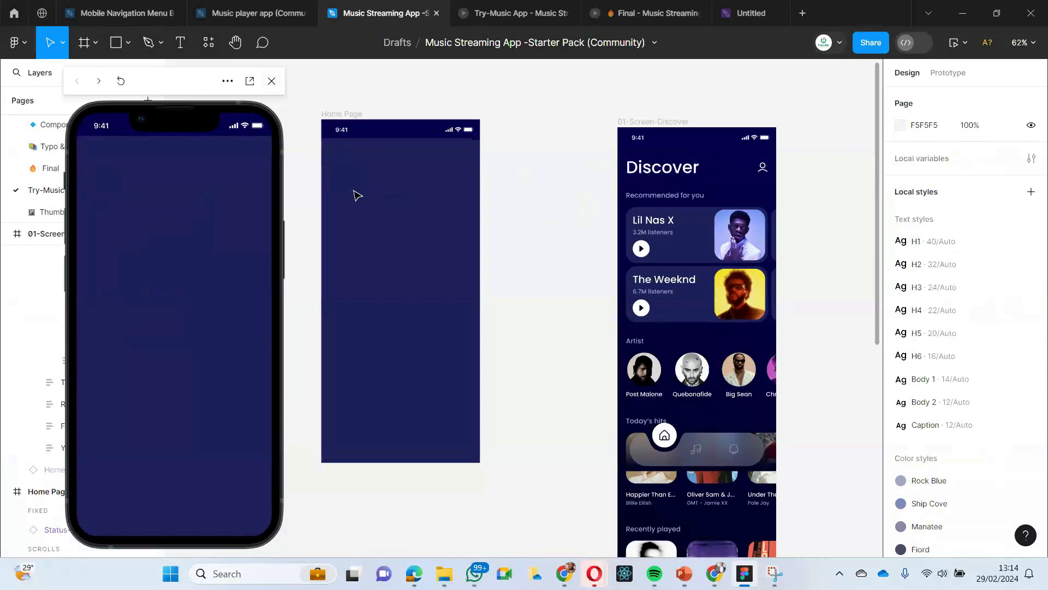
- Add the heading text "Discover" to the Home Page frame and move it fully inside the frame, below the status bar
key(t)
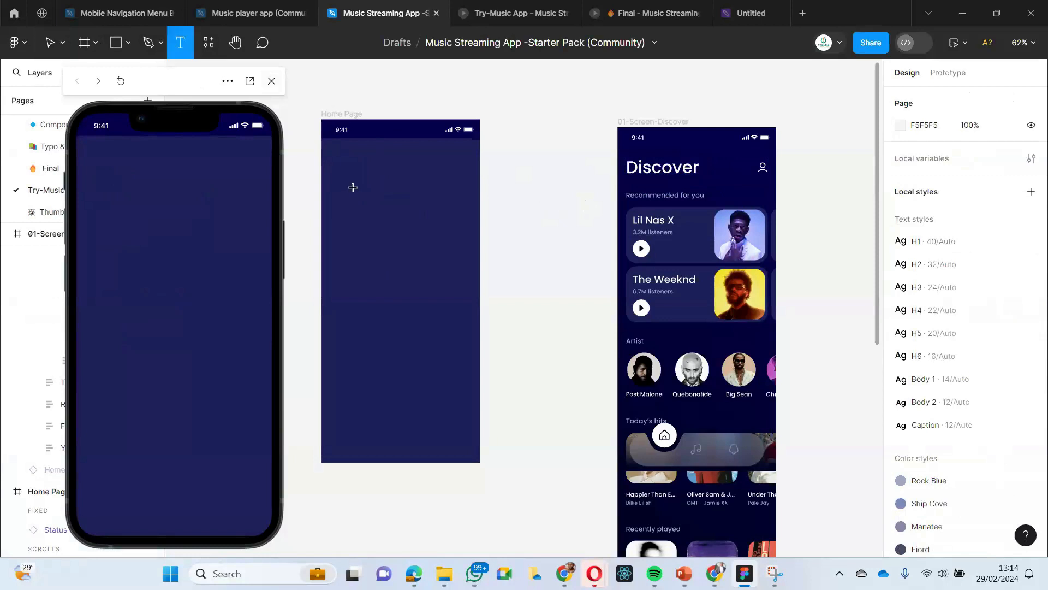
click(355, 169)
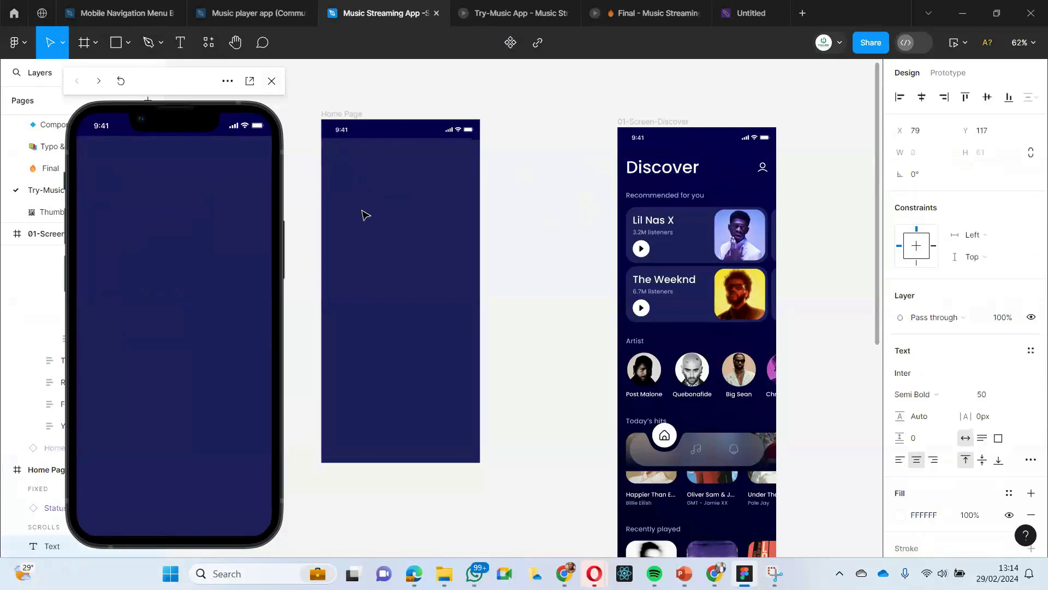
text(T)
key(BackSpace)
text(Di)
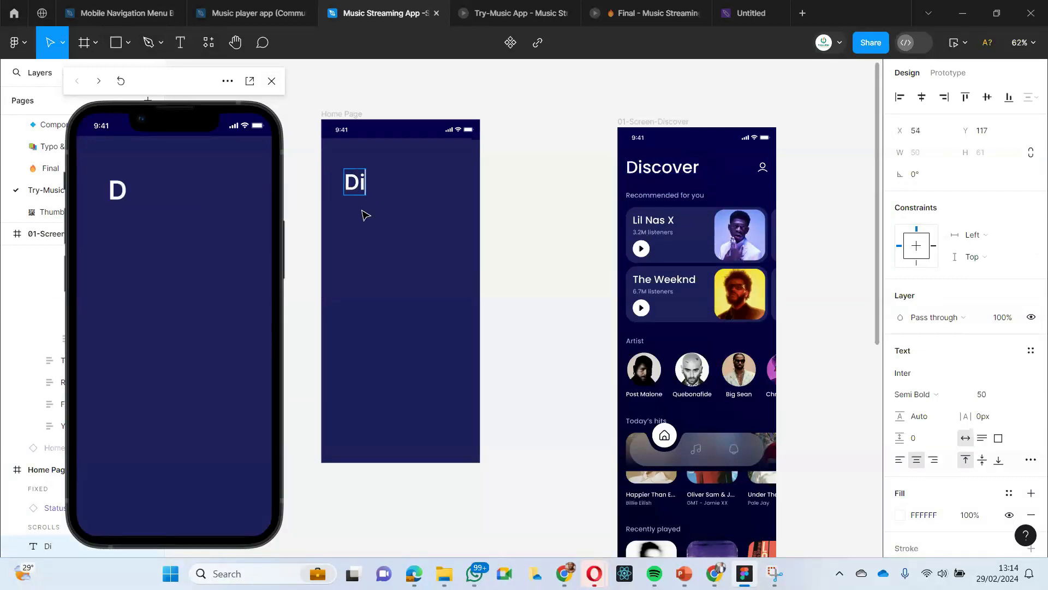
text(scover)
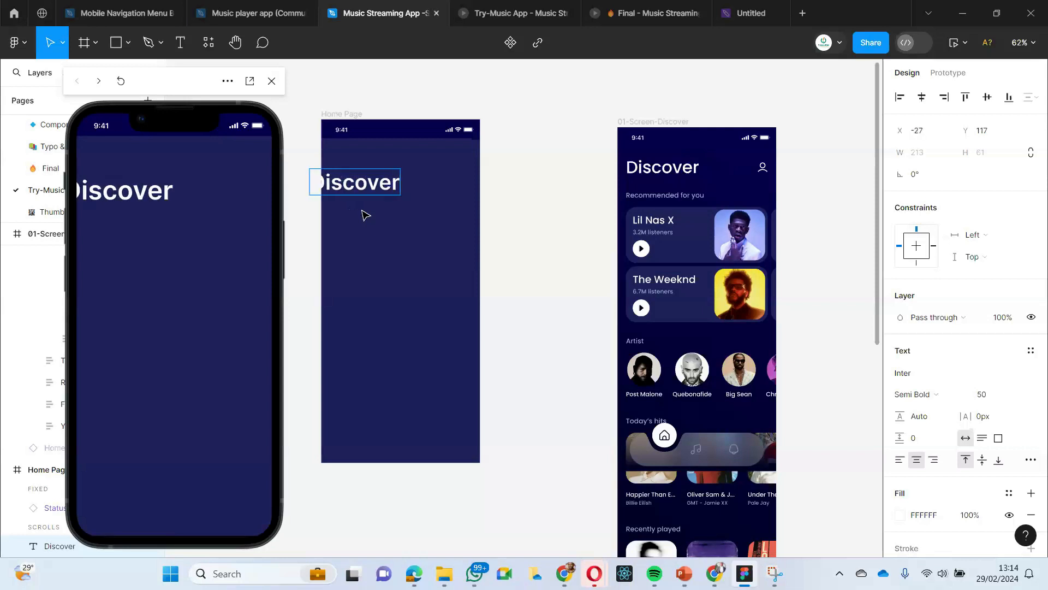
key(Escape)
drag(354, 187, 379, 185)
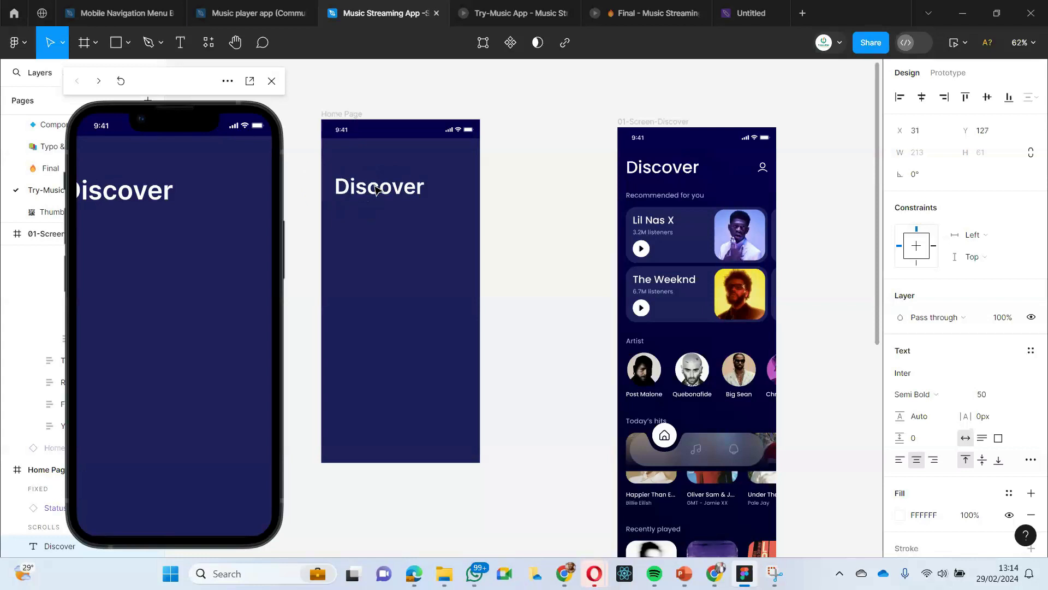
click(529, 194)
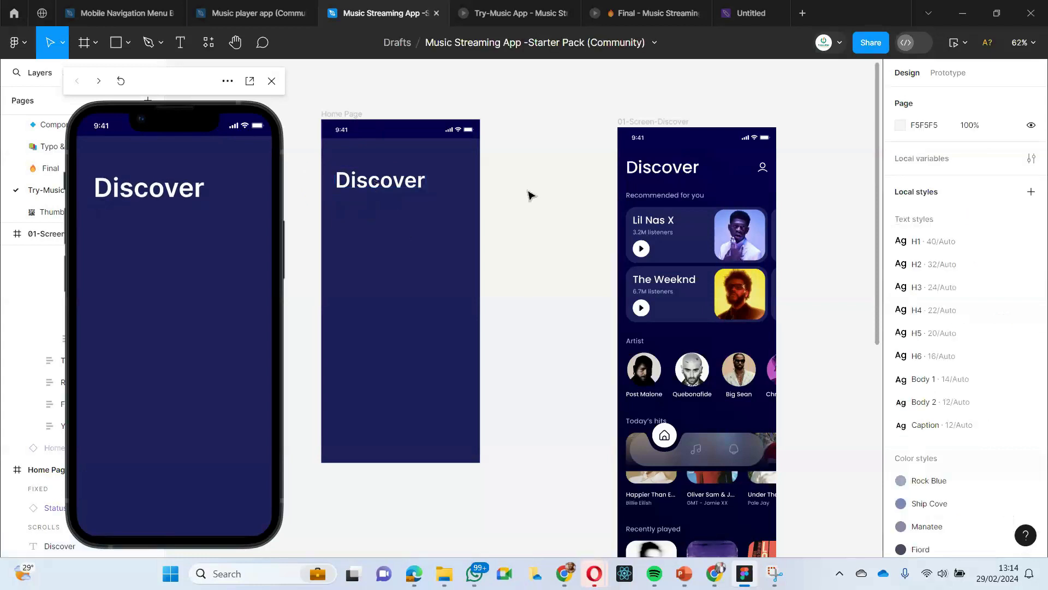
- Add a layout grid to the Home Page frame and set its grid size to 6 px
click(347, 115)
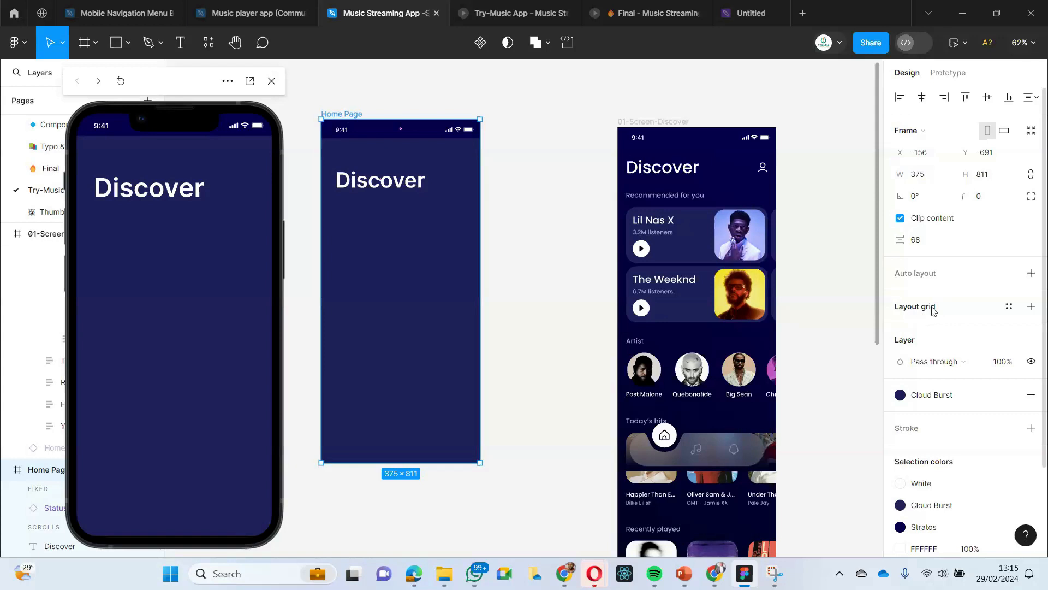
click(930, 309)
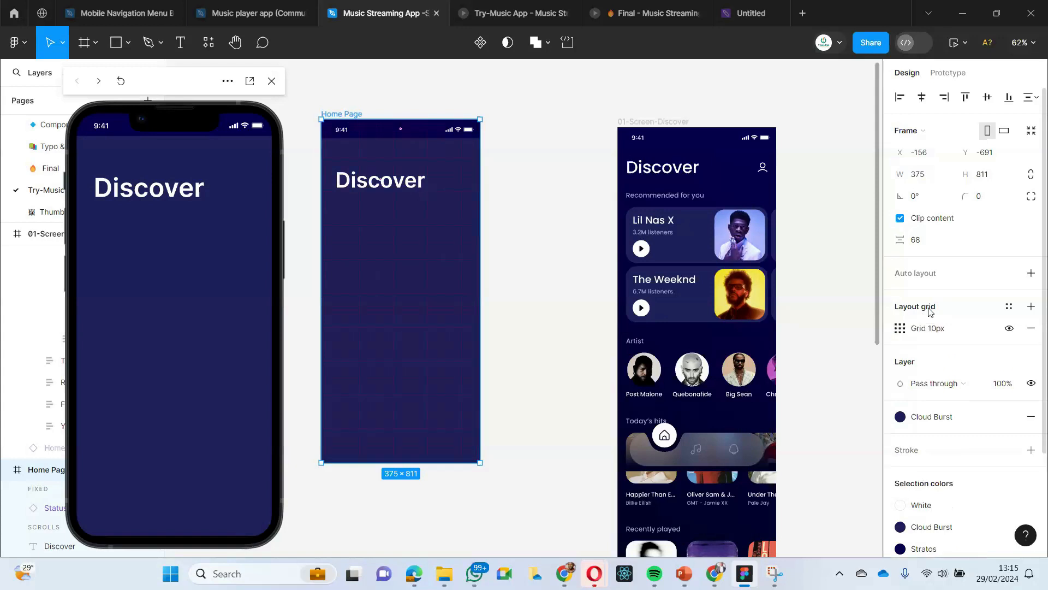
click(901, 329)
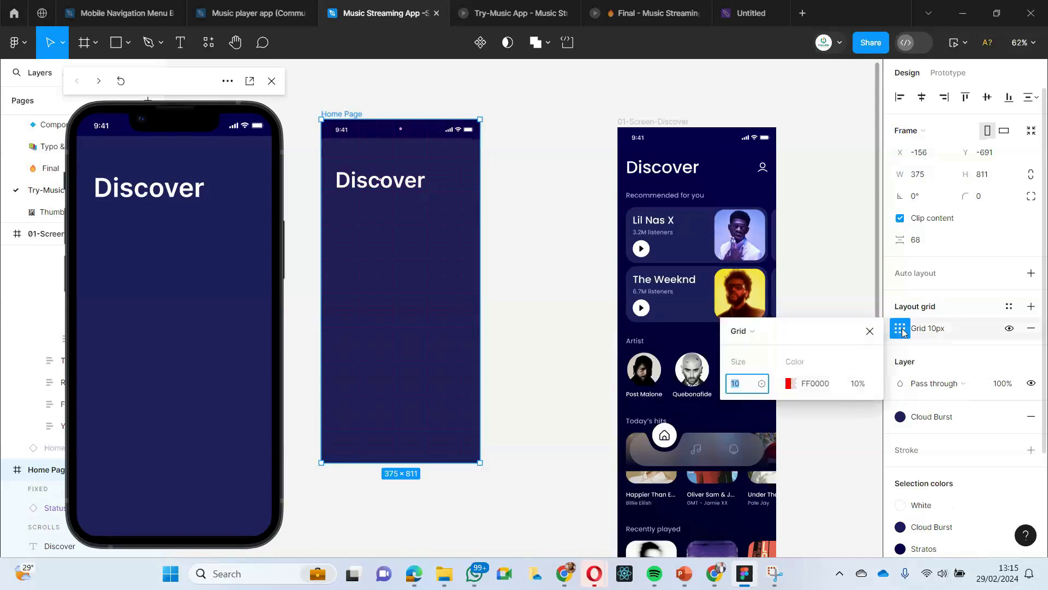
text(6)
click(742, 391)
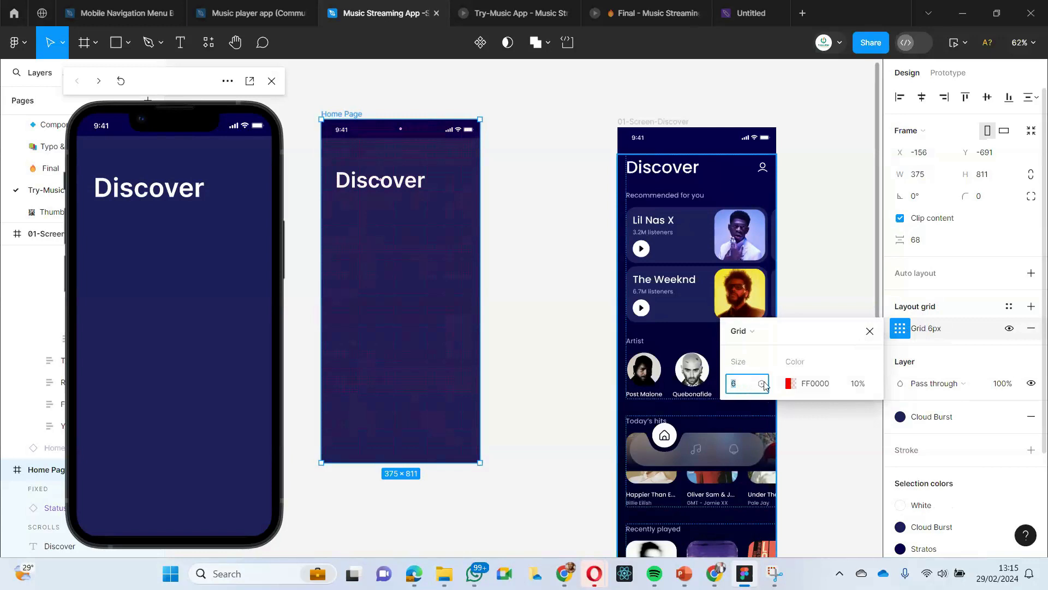
- Change the Home Page layout grid from a uniform grid to columns with a count of 8
click(749, 331)
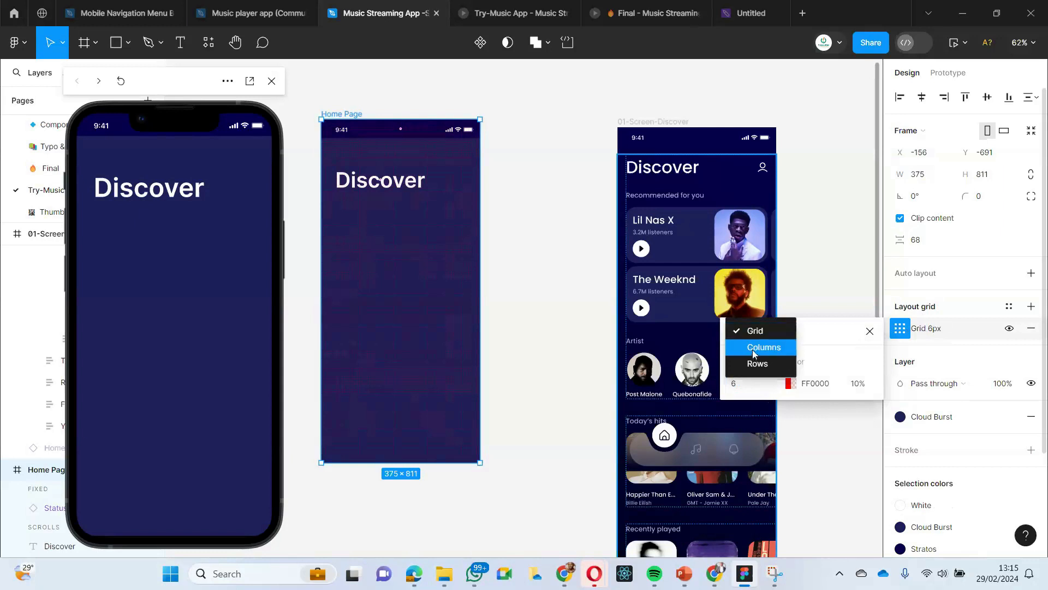
click(753, 349)
click(749, 386)
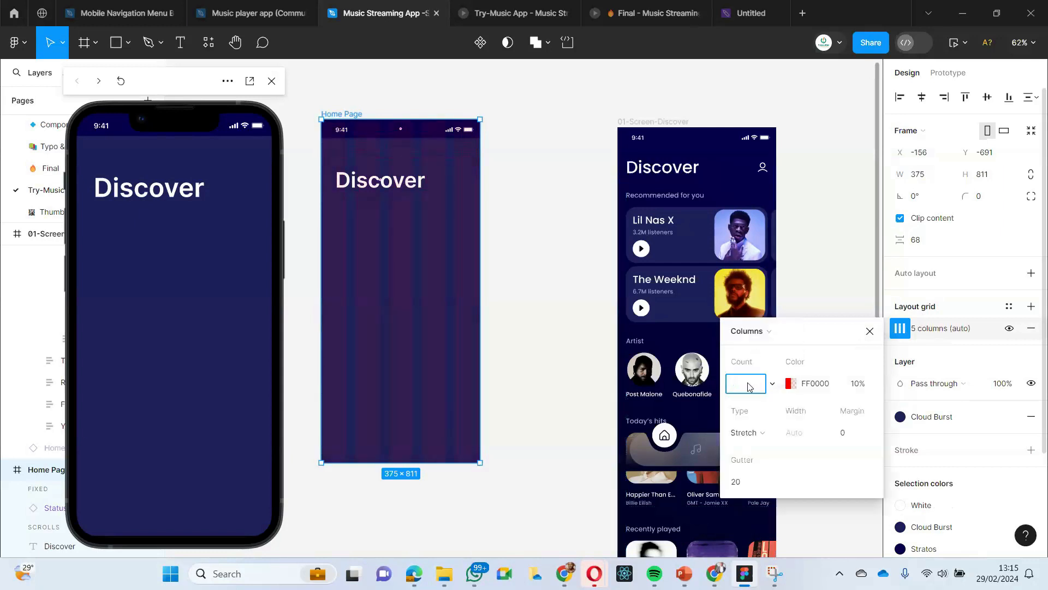
key(Return)
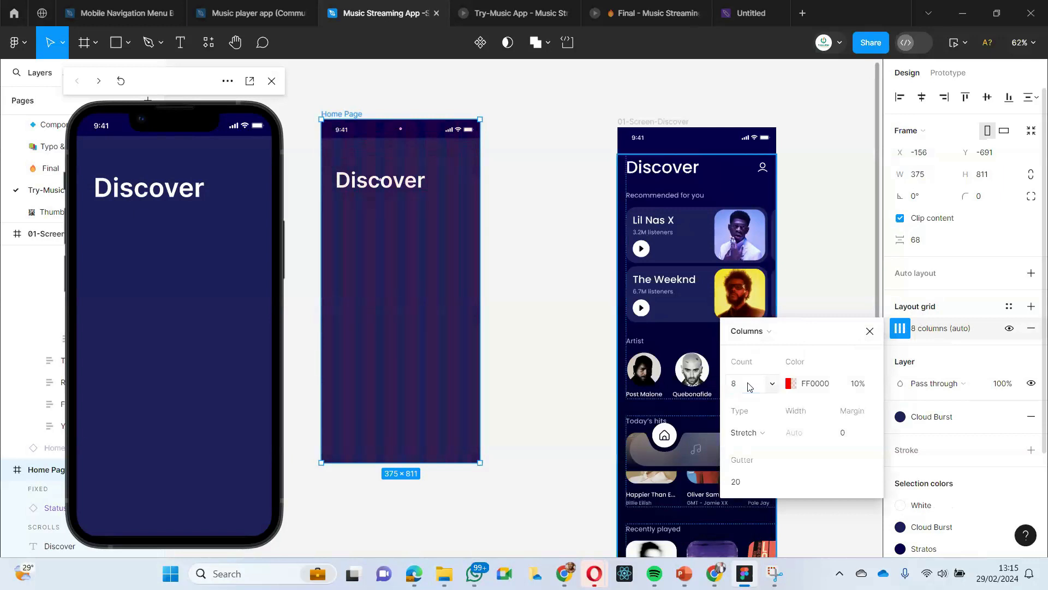
- Set the Home Page column grid's color to FF0707 and close the grid settings
click(788, 384)
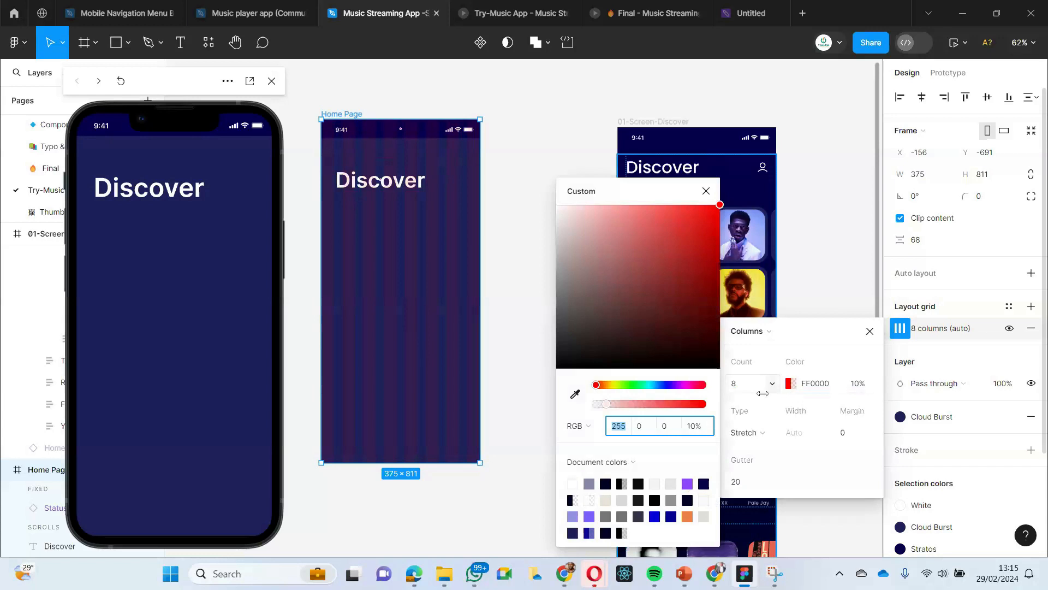
drag(646, 333, 716, 206)
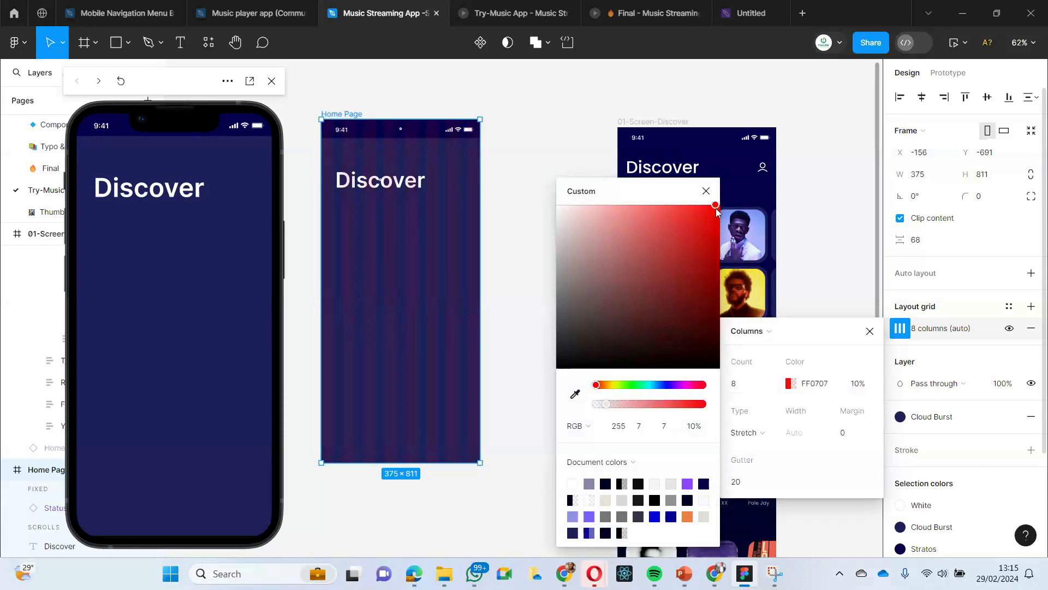
click(541, 148)
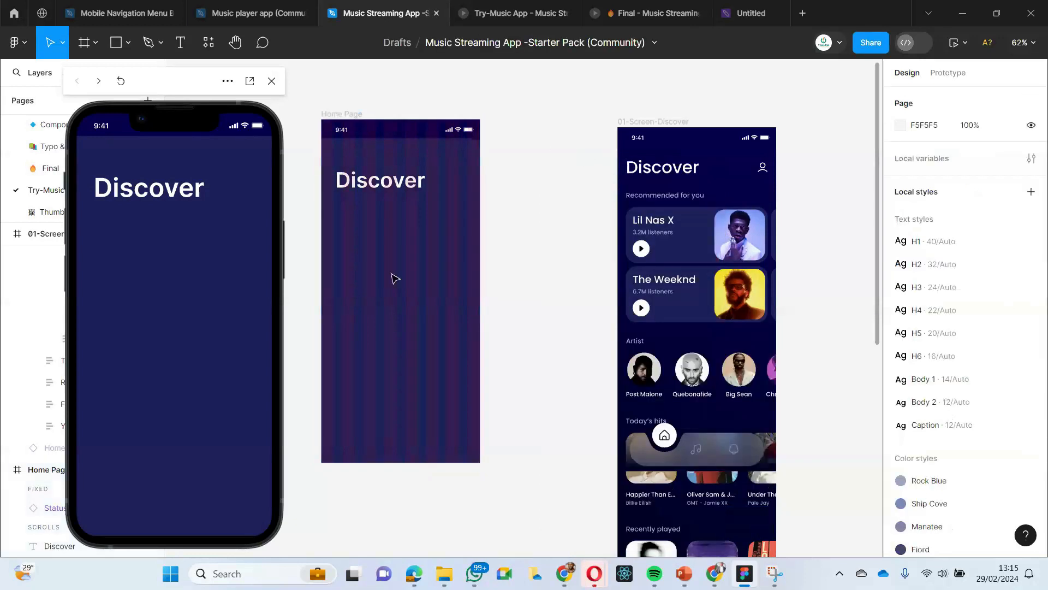
- Align a duplicate Discover heading beneath the original against the column grid, and delete the duplicate
click(331, 113)
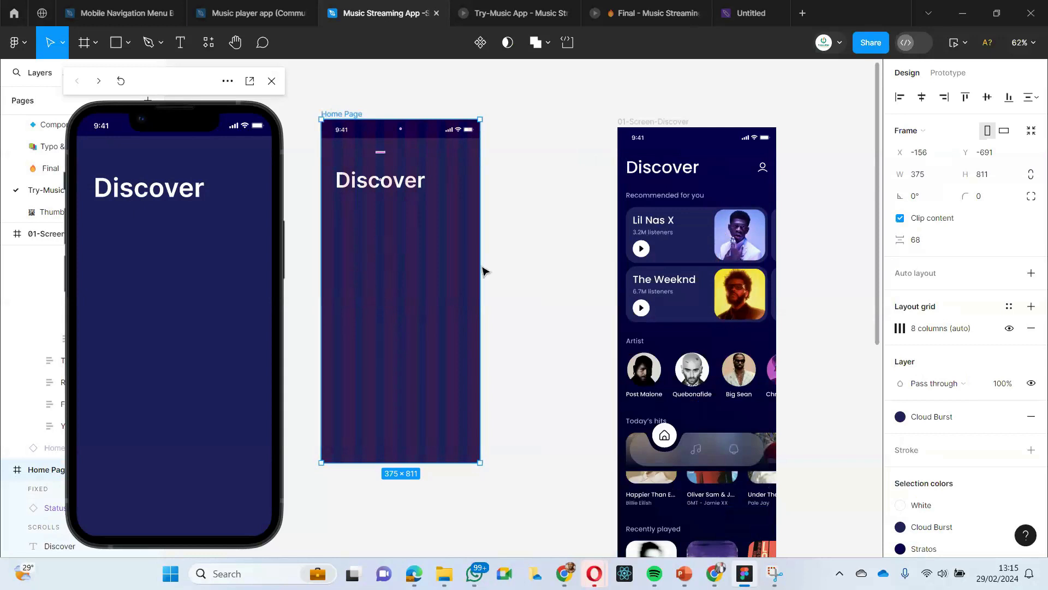
drag(348, 182, 378, 213)
click(371, 183)
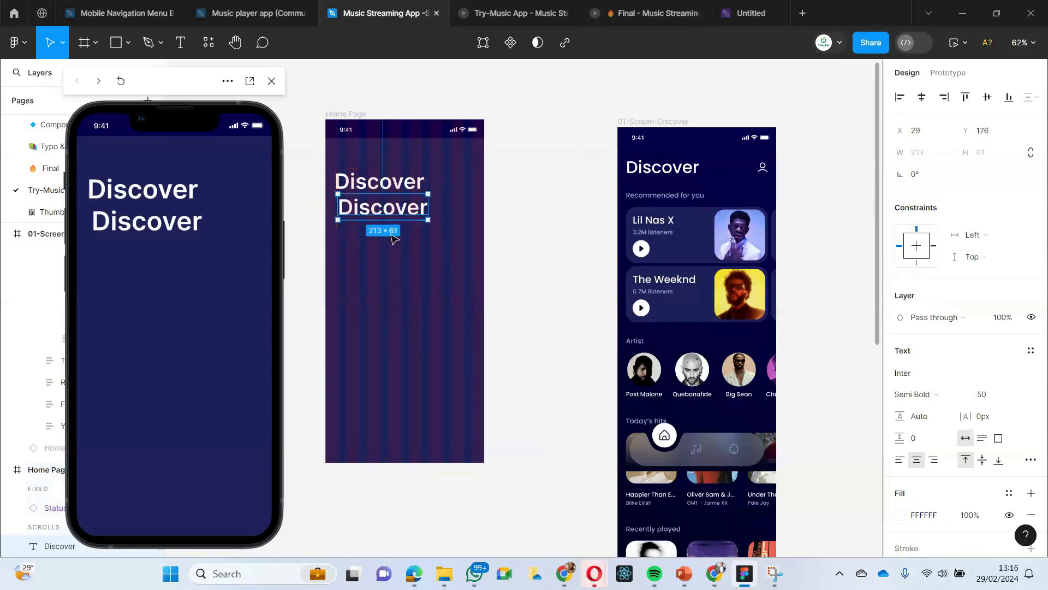
drag(397, 218, 399, 186)
click(524, 215)
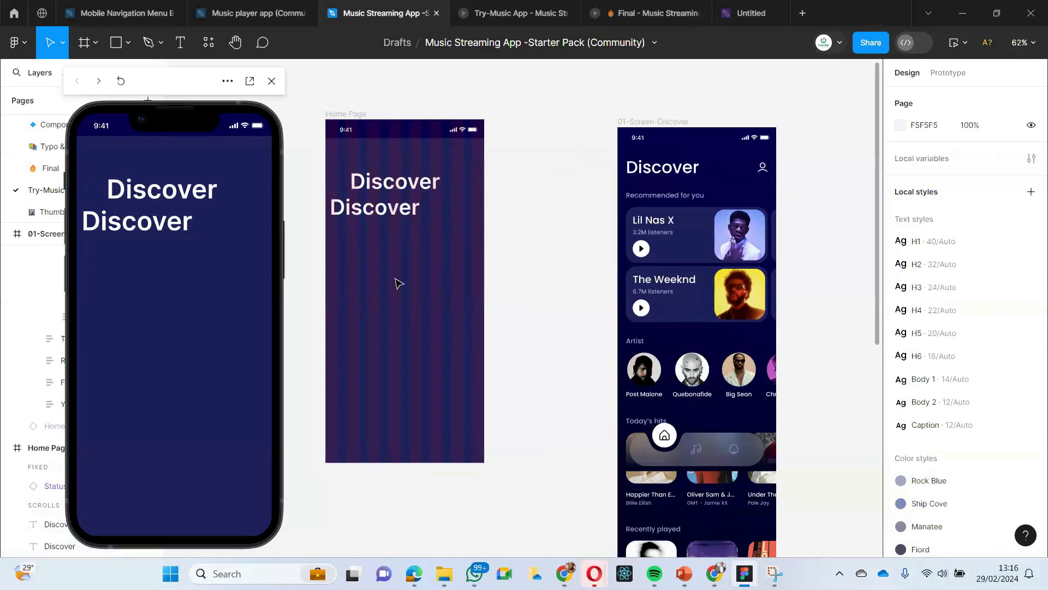
click(396, 187)
drag(395, 186, 382, 211)
click(397, 239)
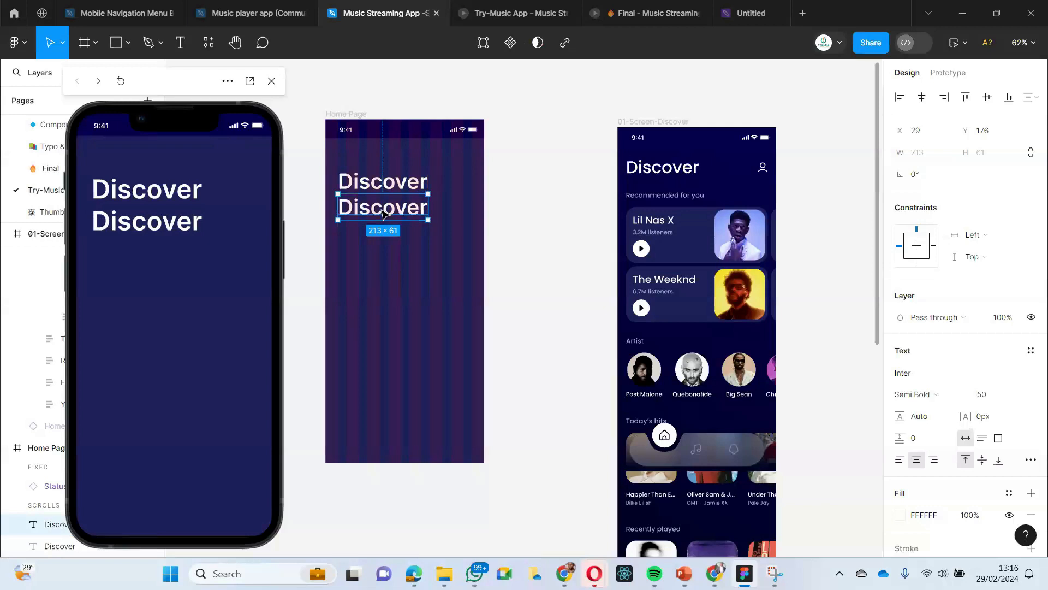
key(Delete)
- Move the Home Page's Discover heading up to X 34, Y 76, matching the reference screen's heading placement
click(392, 188)
scroll(492, 224, right, 2)
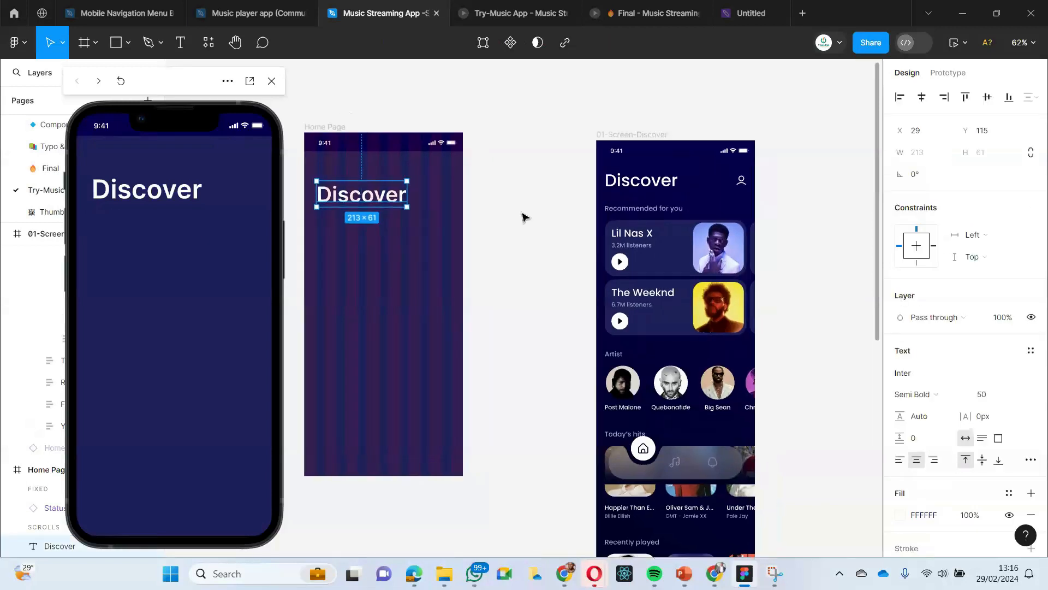
drag(350, 197, 350, 181)
scroll(511, 264, up, 1)
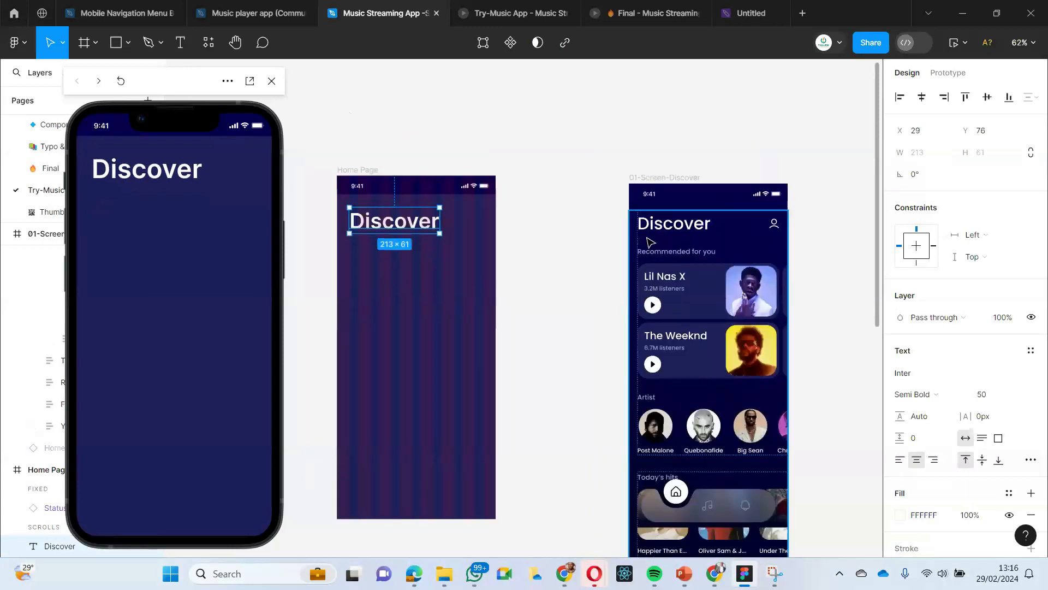
click(655, 232)
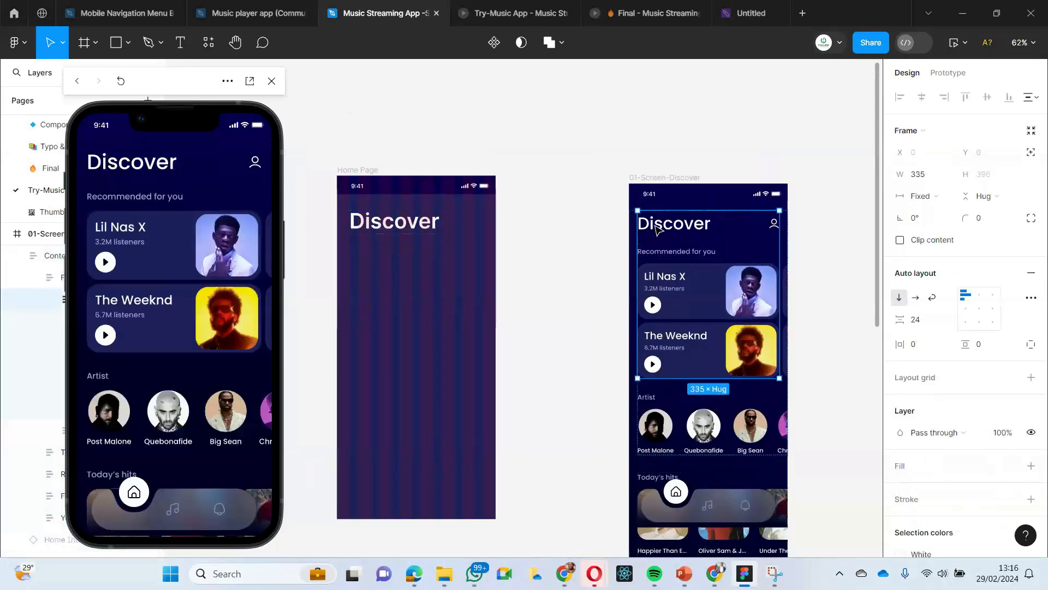
click(398, 225)
click(548, 129)
click(416, 230)
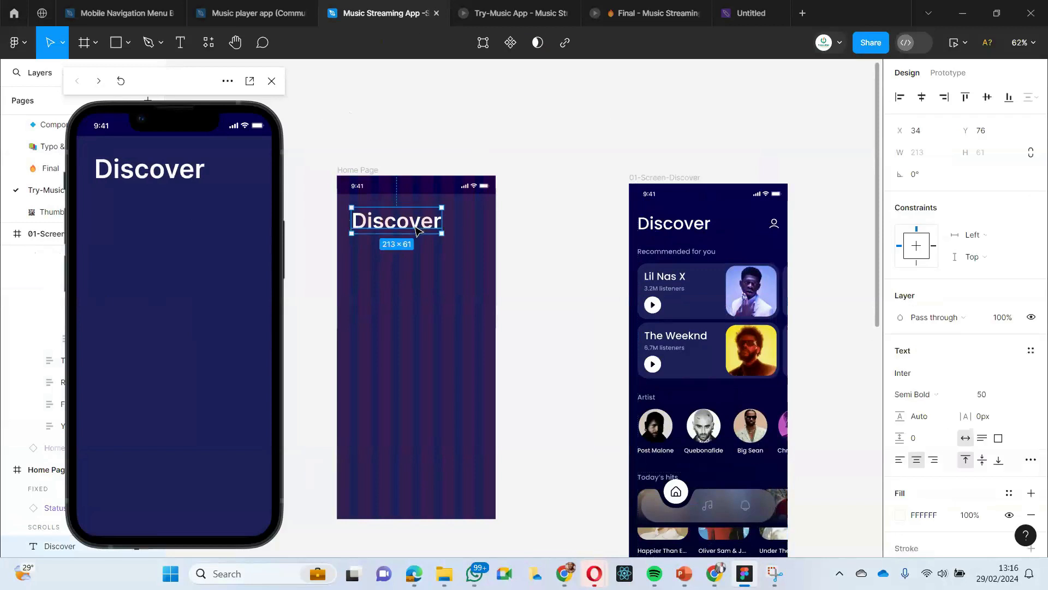
- Copy the H1-styled Discover heading from the reference 01-Screen-Discover frame and paste it into the Home Page frame
click(697, 234)
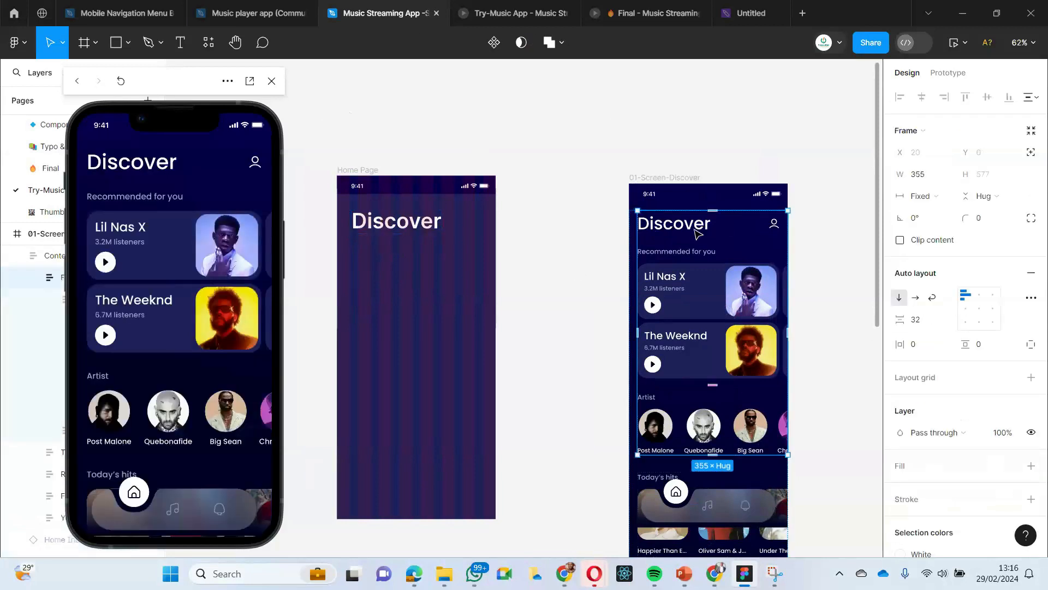
click(697, 234)
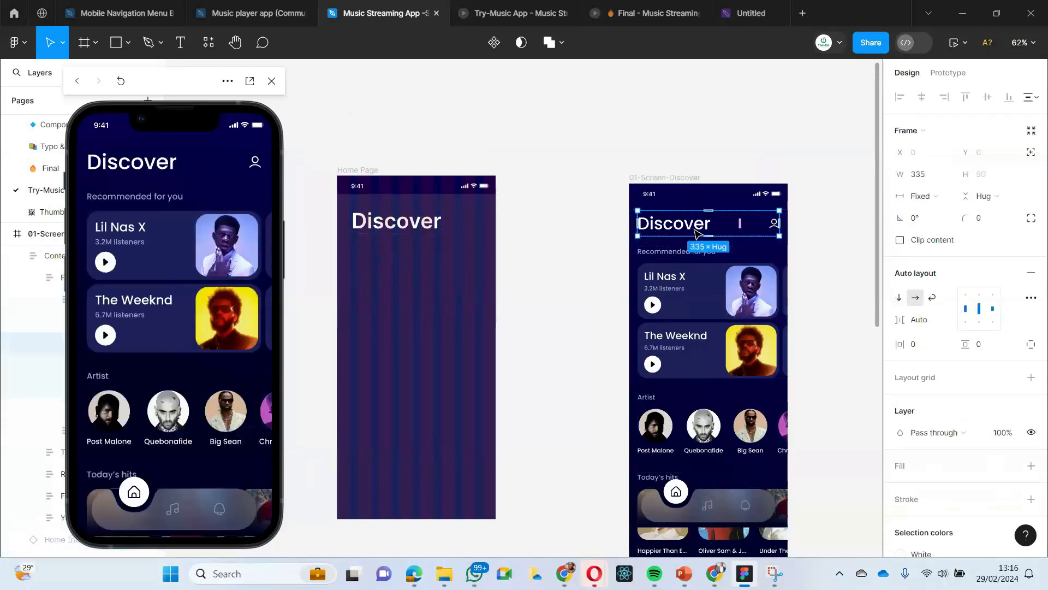
click(696, 234)
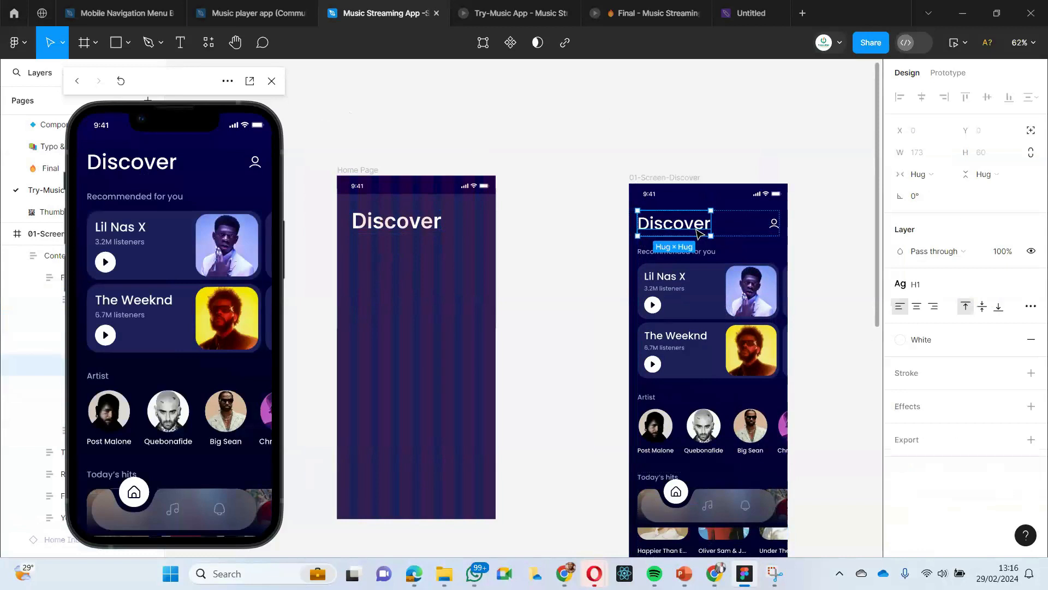
double_click(696, 229)
key(Escape)
click(578, 197)
click(671, 234)
click(667, 233)
click(661, 232)
click(601, 243)
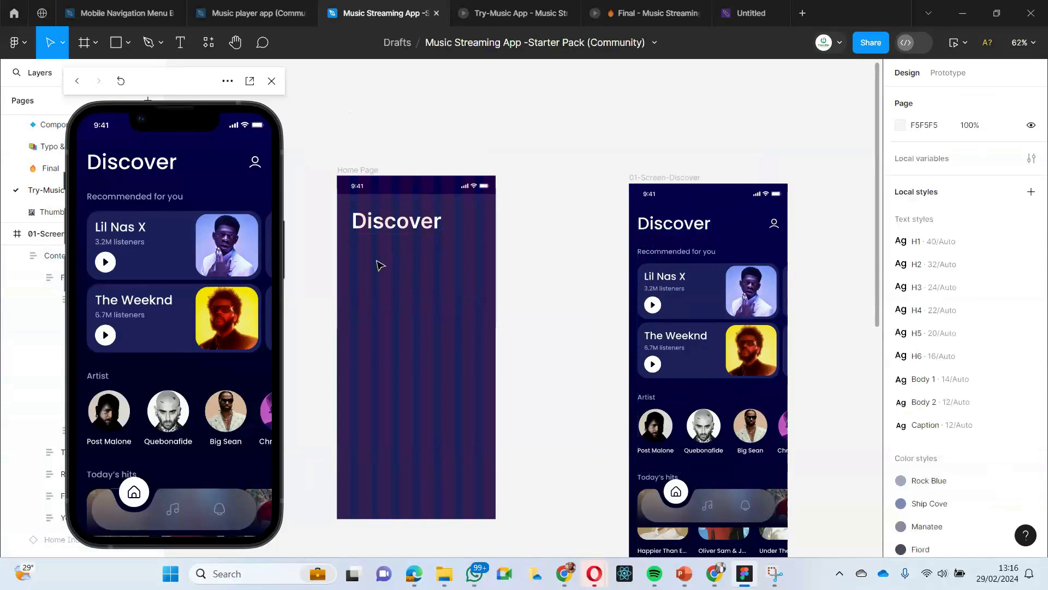
right_click(361, 277)
click(387, 136)
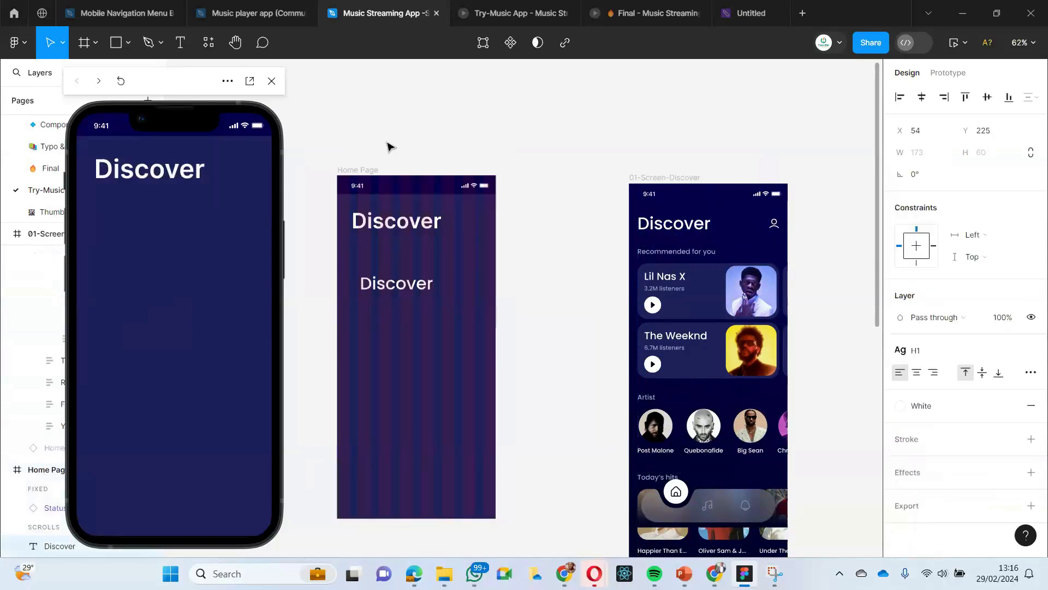
- Replace the old Inter heading with the pasted H1 Discover heading below the status bar, deleting the old one
scroll(406, 322, up, 2)
drag(393, 291, 485, 159)
click(405, 352)
drag(404, 350, 404, 293)
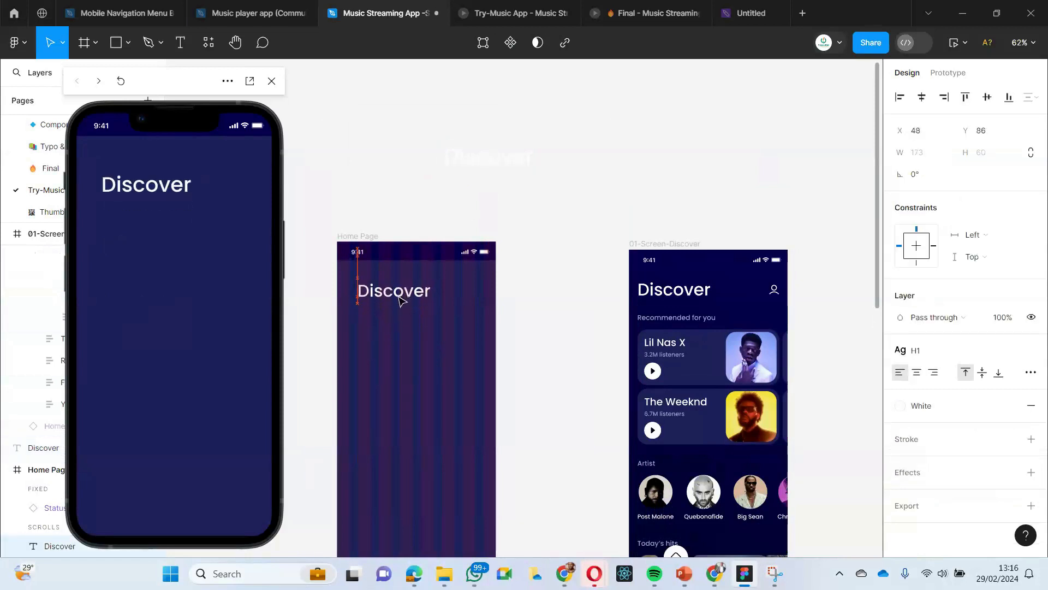
click(473, 168)
key(Delete)
- Shift the H1 Discover heading closer to the Home Page frame's left edge
scroll(492, 175, down, 3)
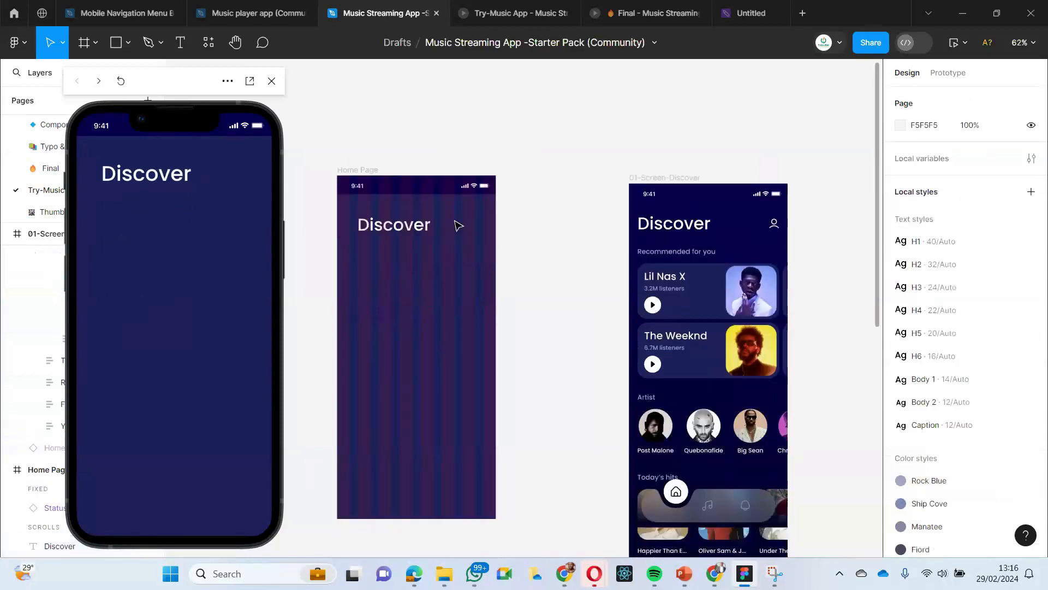
scroll(478, 234, left, 2)
click(451, 236)
drag(451, 236, 447, 232)
scroll(491, 301, right, 2)
click(562, 243)
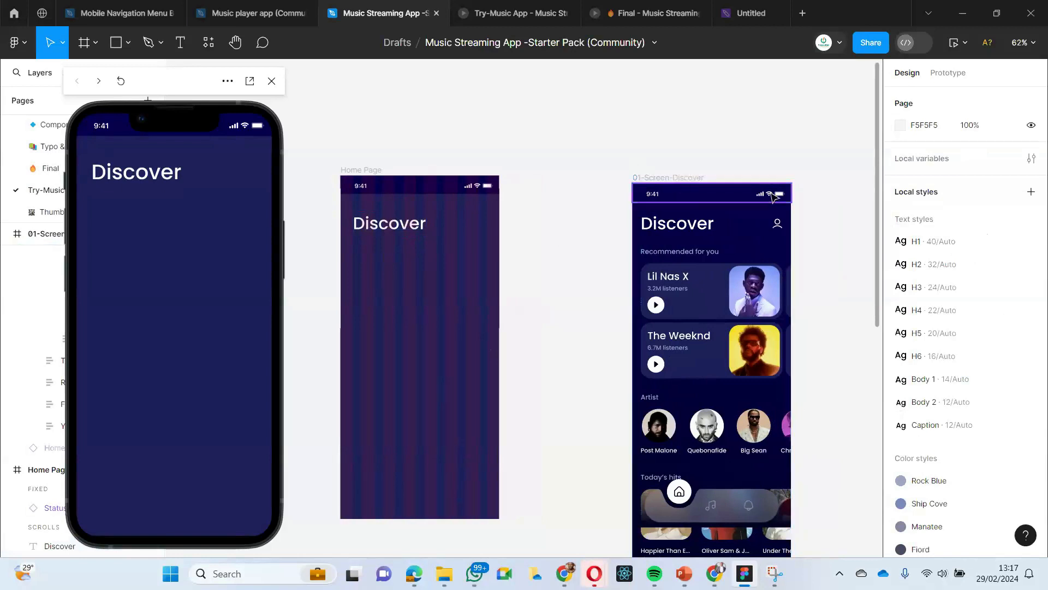
- Select and copy the profile icon nested in the reference Discover screen's header row
click(778, 227)
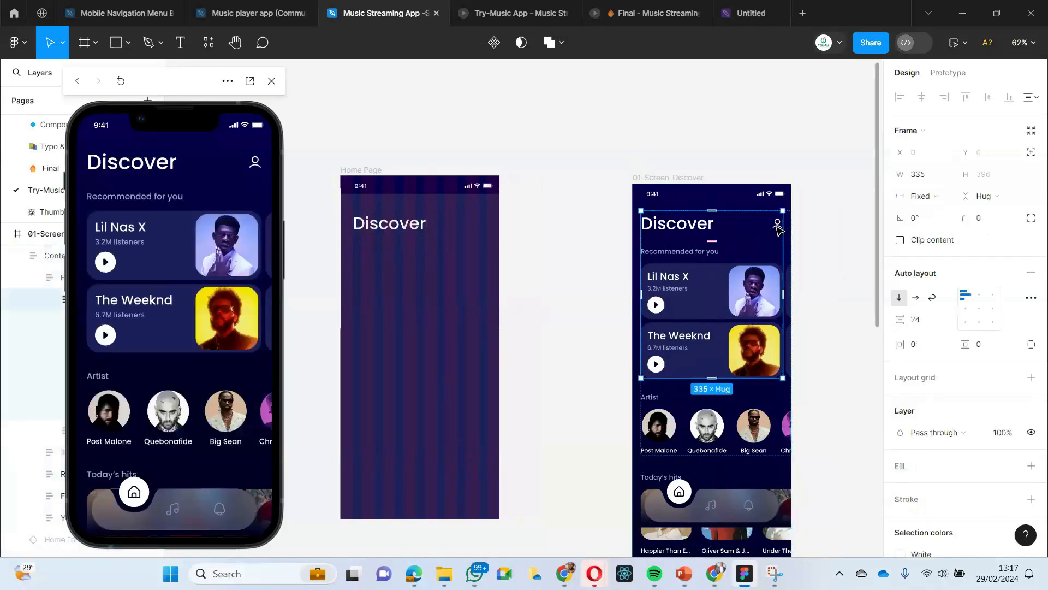
click(777, 226)
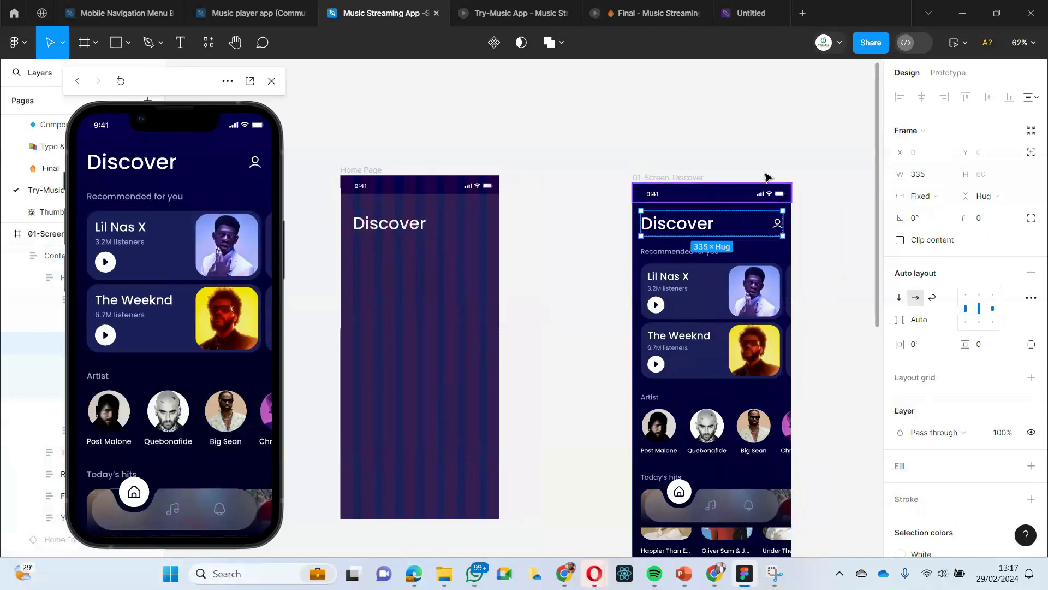
click(761, 133)
click(779, 227)
click(778, 226)
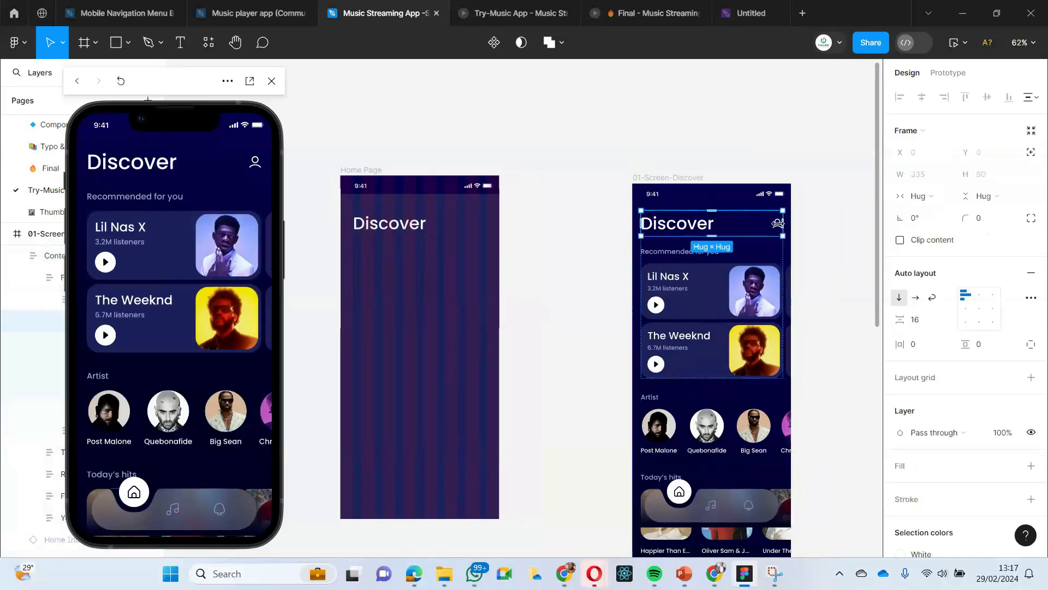
scroll(778, 224, up, 5)
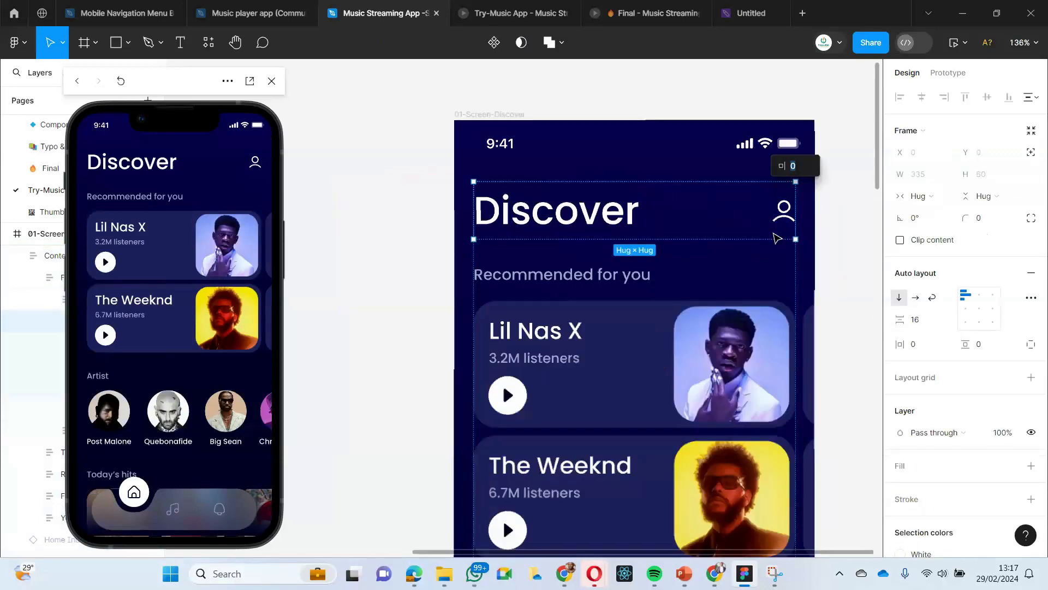
click(781, 218)
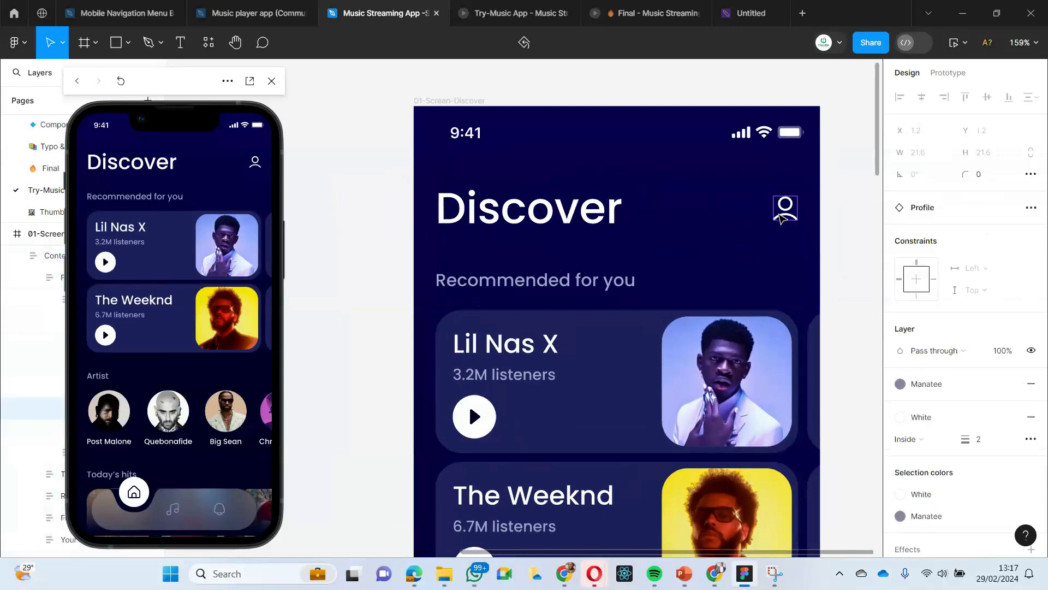
- Try pasting the copied profile icon as a replacement for the selected Home Page frame, and undo the paste
scroll(779, 214, down, 4)
scroll(780, 214, left, 2)
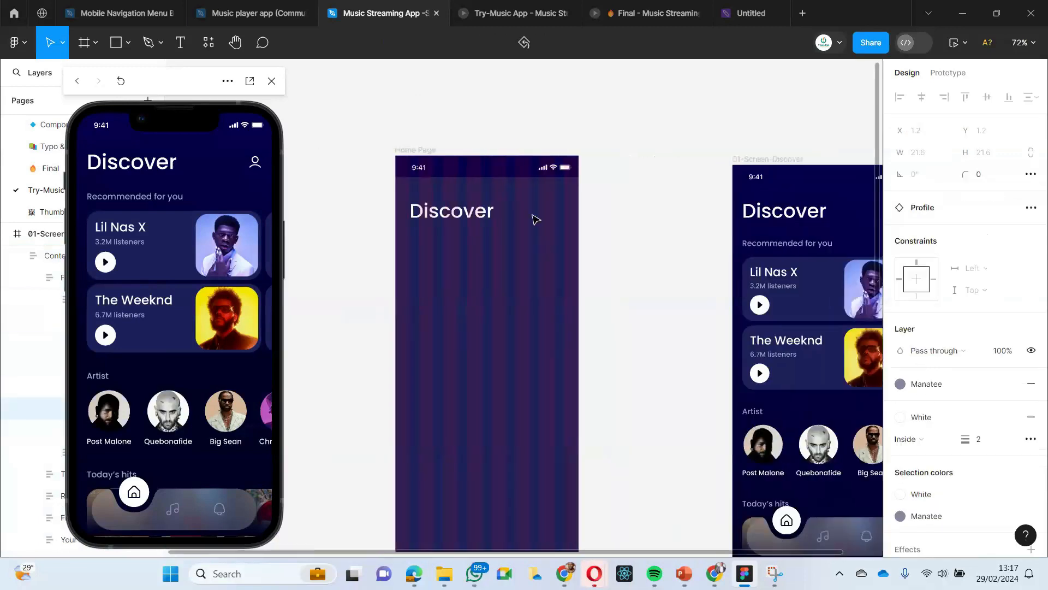
click(531, 211)
right_click(533, 213)
click(543, 156)
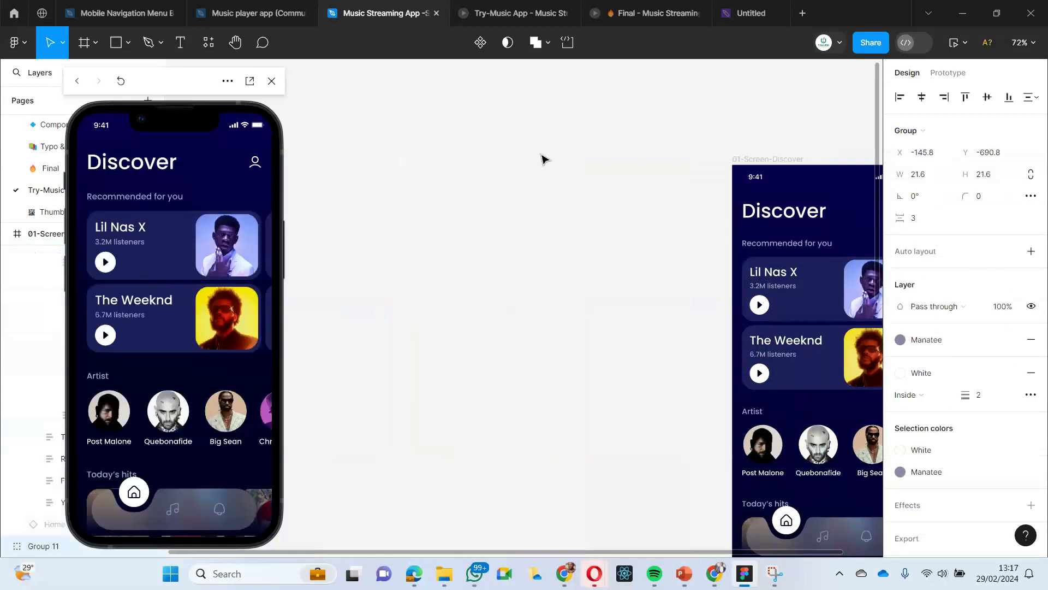
key(ctrl+z)
- Paste the profile icon into the Home Page frame and place it right of the Discover heading at X 320, Y 113
right_click(518, 202)
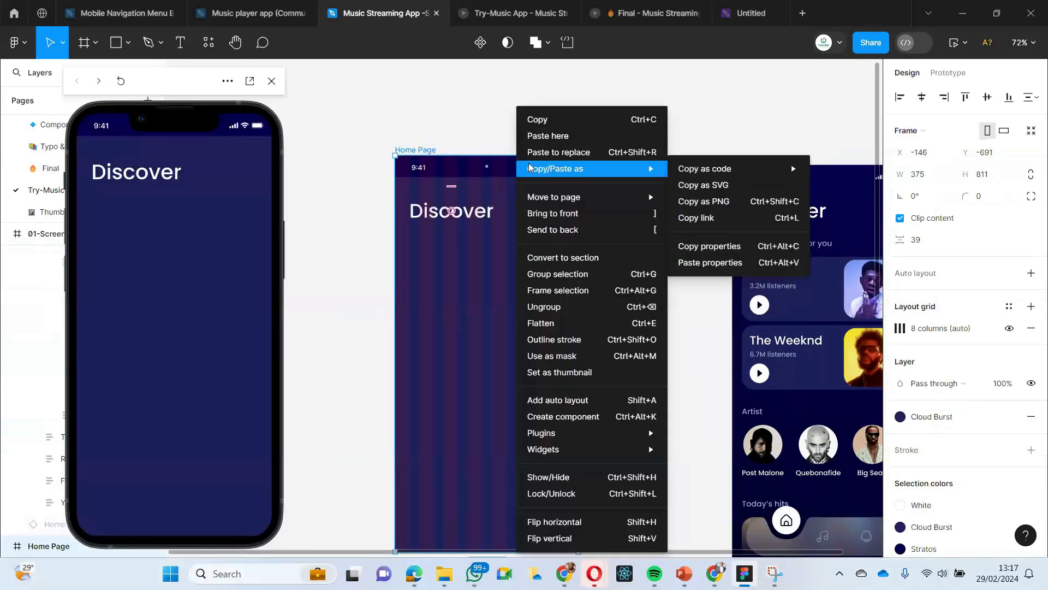
click(534, 141)
drag(527, 207, 556, 219)
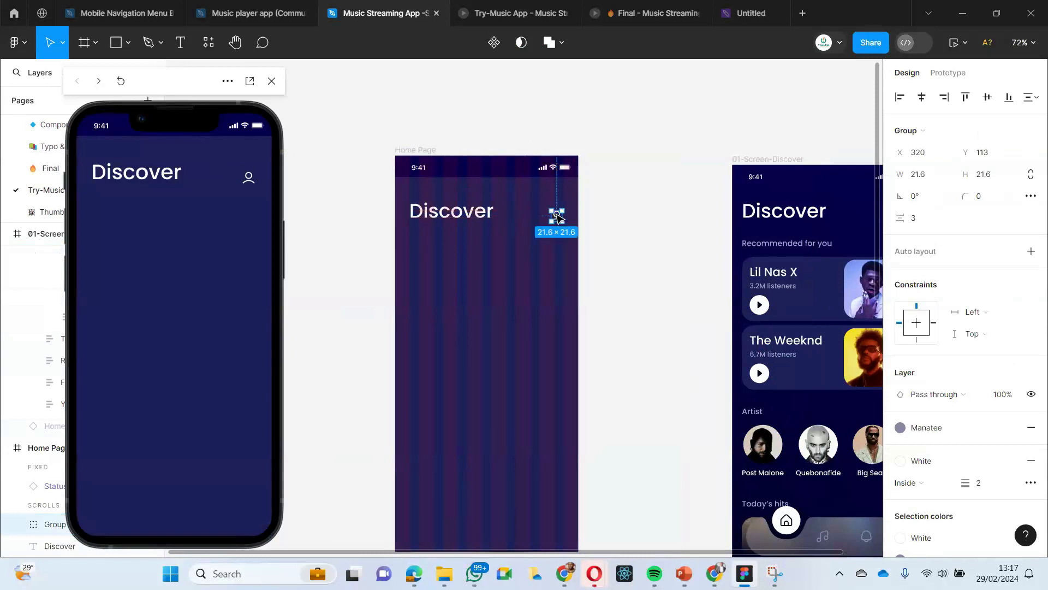
click(535, 249)
scroll(525, 271, right, 1)
scroll(519, 273, left, 1)
scroll(507, 267, down, 1)
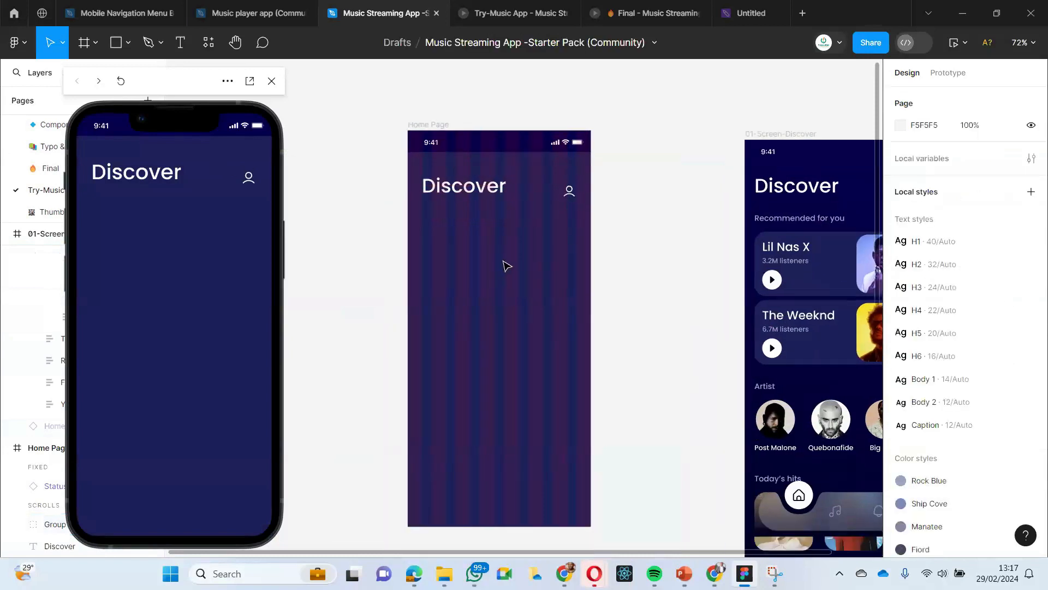
right_click(498, 254)
right_click(471, 237)
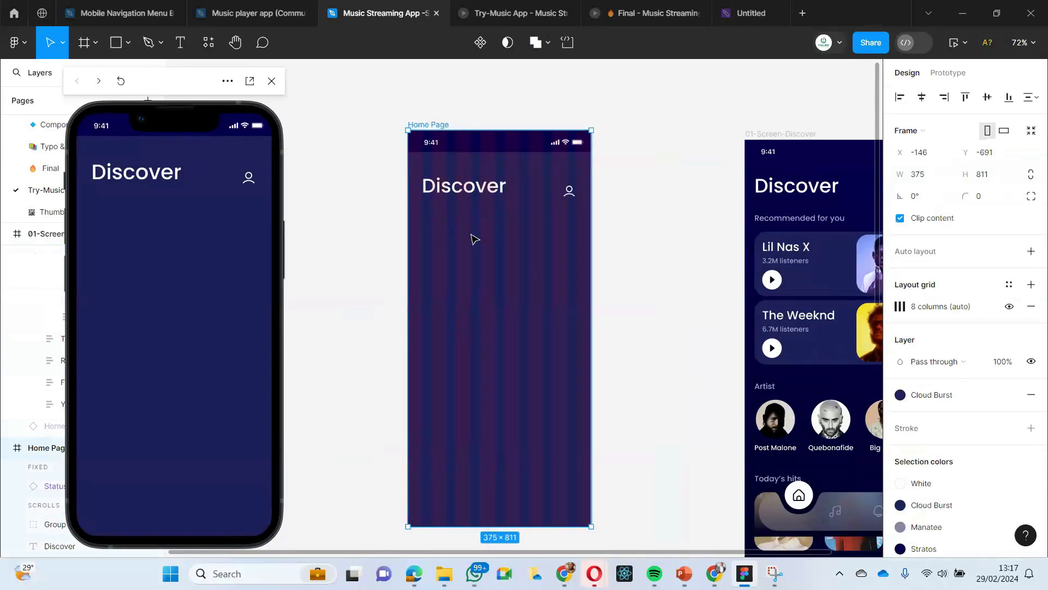
mouse_move(488, 170)
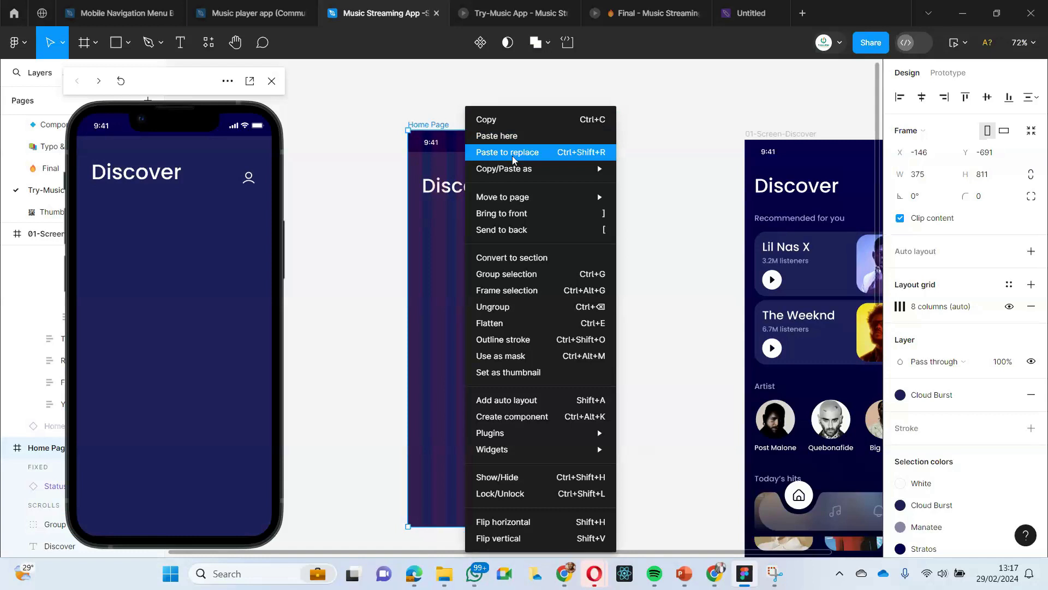
click(435, 275)
click(391, 260)
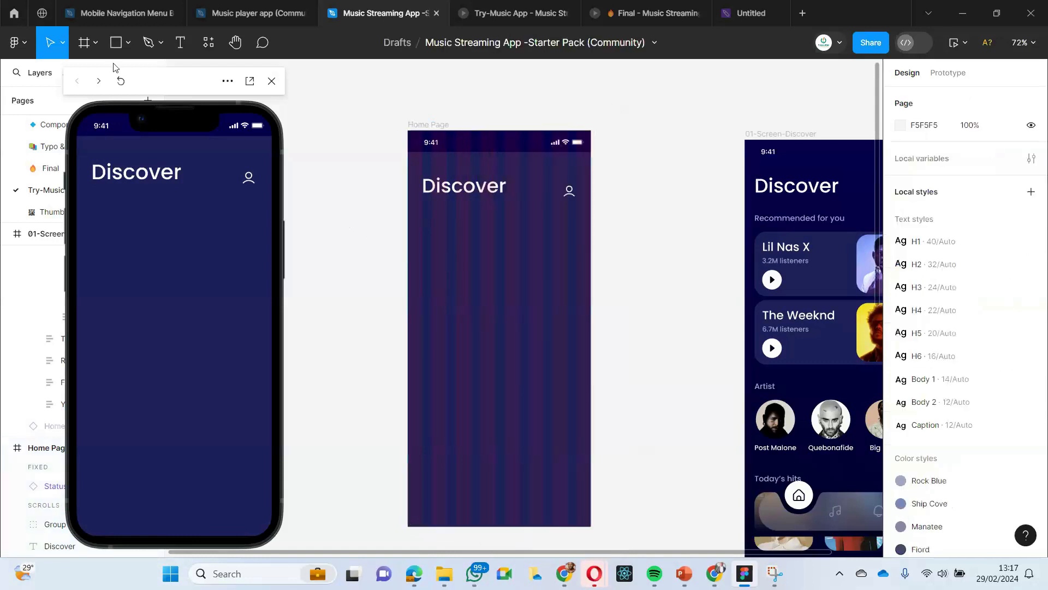
- Draw a rectangle about 36 × 34 below the Discover heading in the Home Page frame and place it at X 43, Y 182
click(129, 49)
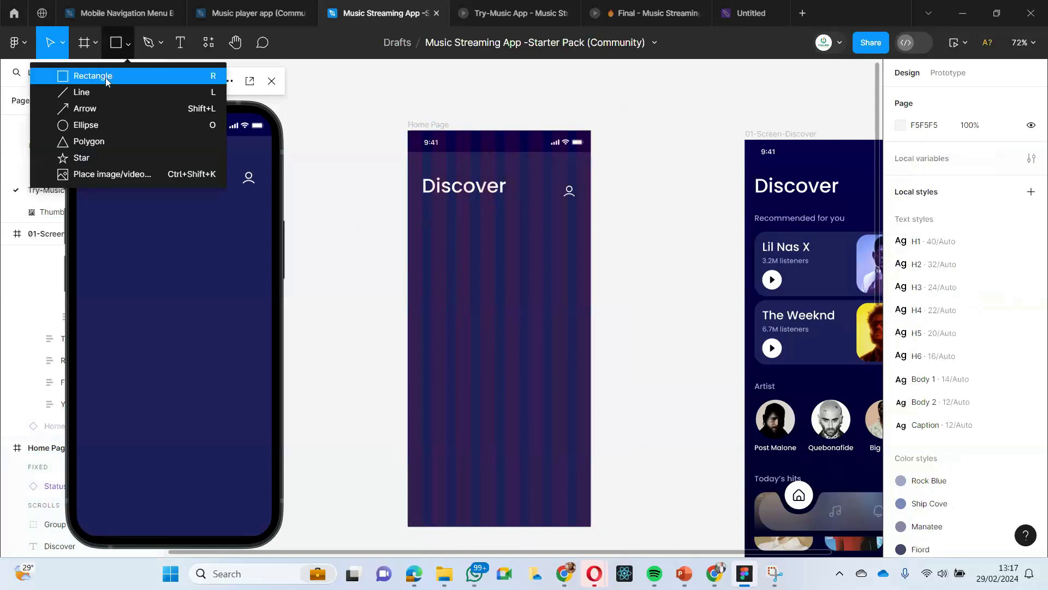
click(106, 77)
drag(446, 225, 465, 246)
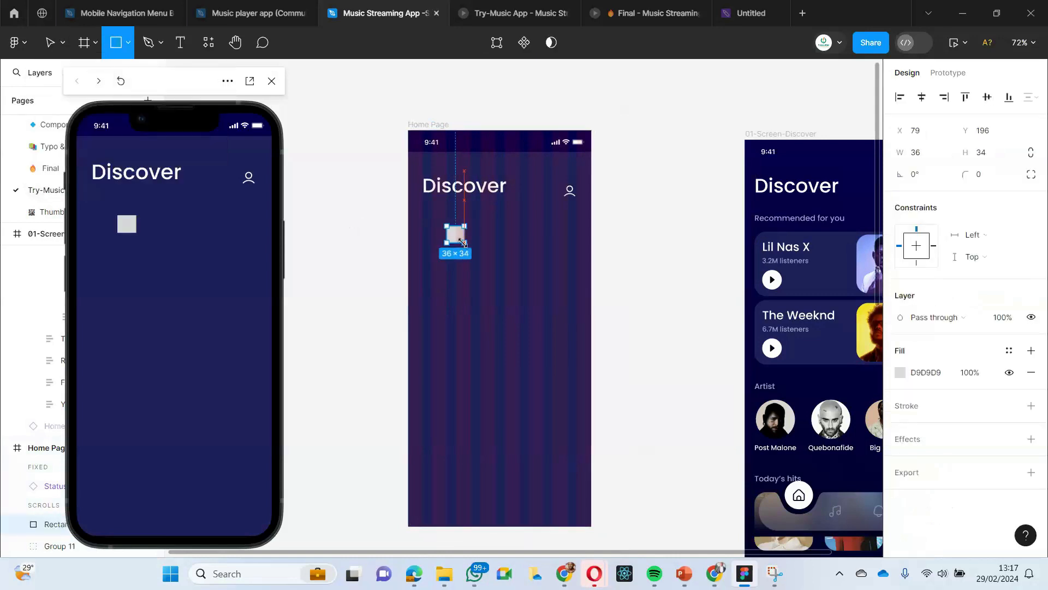
click(491, 280)
mouse_move(454, 233)
mouse_down()
mouse_move(440, 242)
mouse_move(439, 233)
mouse_up()
click(459, 281)
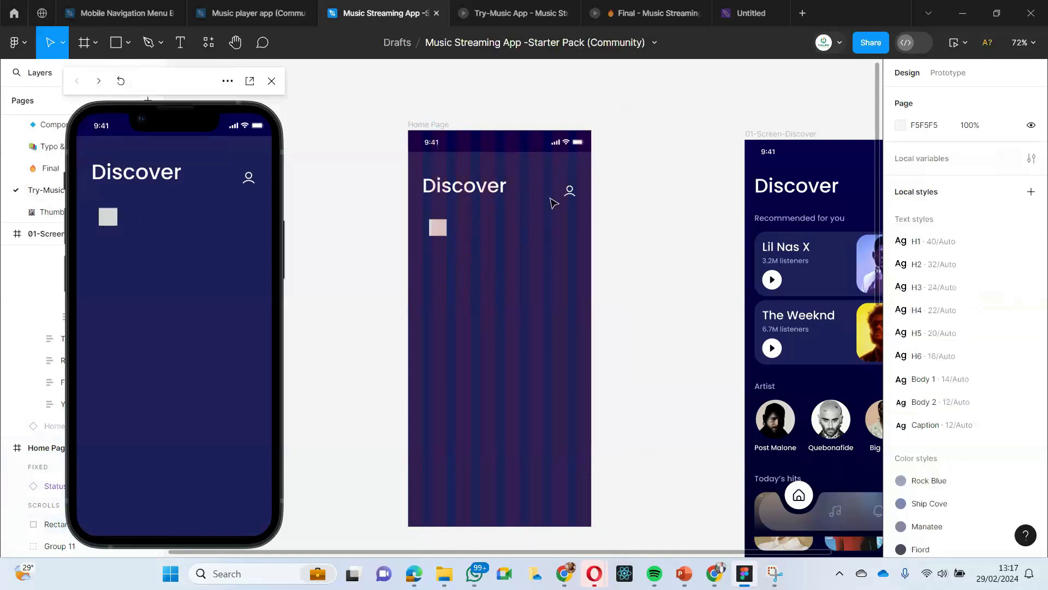
- Replace the small rectangle below the Discover heading with the copied profile icon using Paste to replace
click(569, 190)
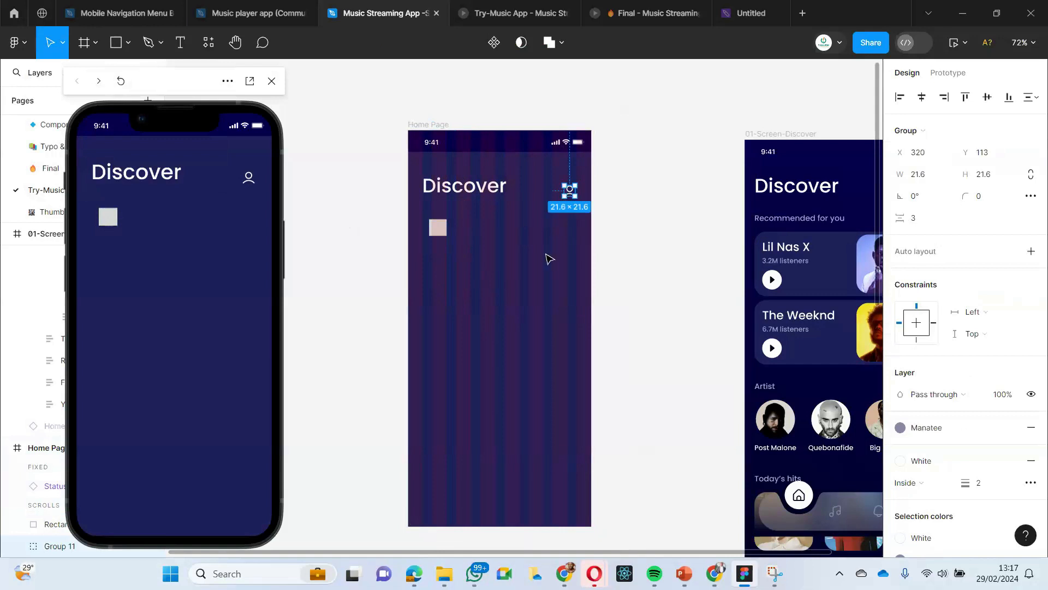
click(549, 259)
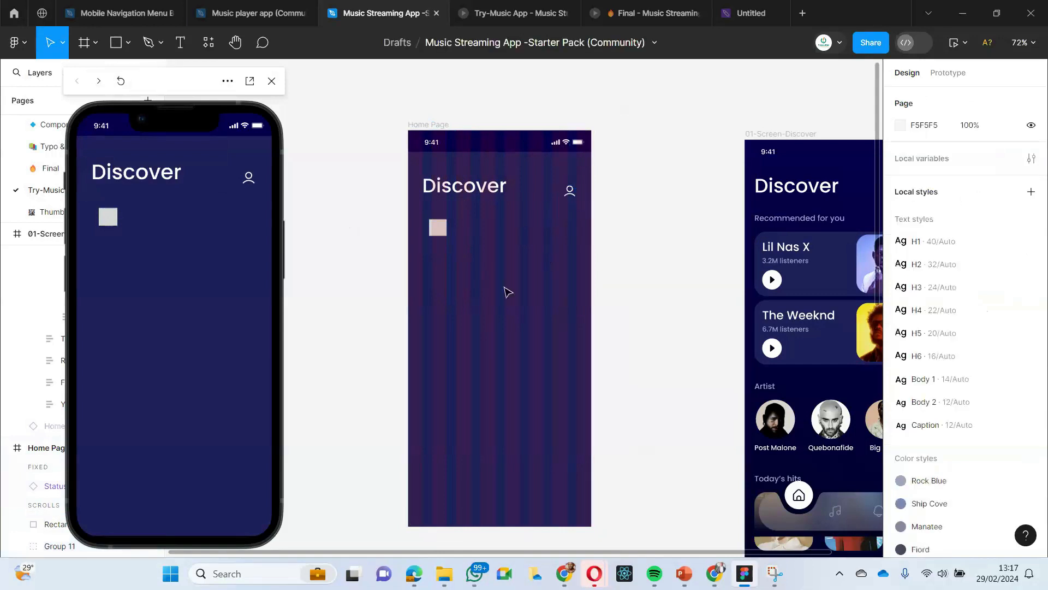
click(440, 229)
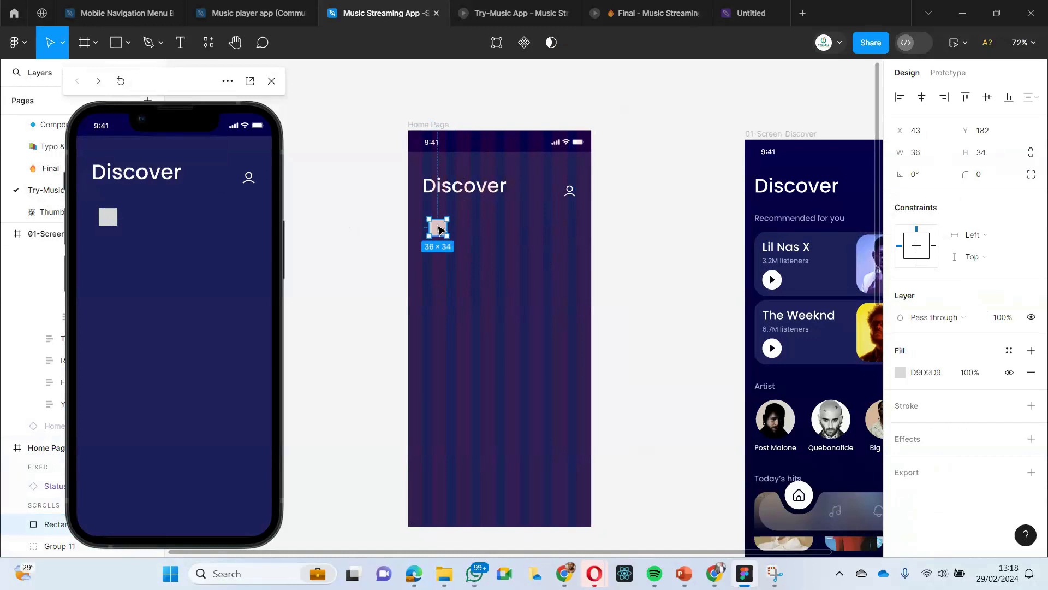
right_click(439, 230)
mouse_move(438, 229)
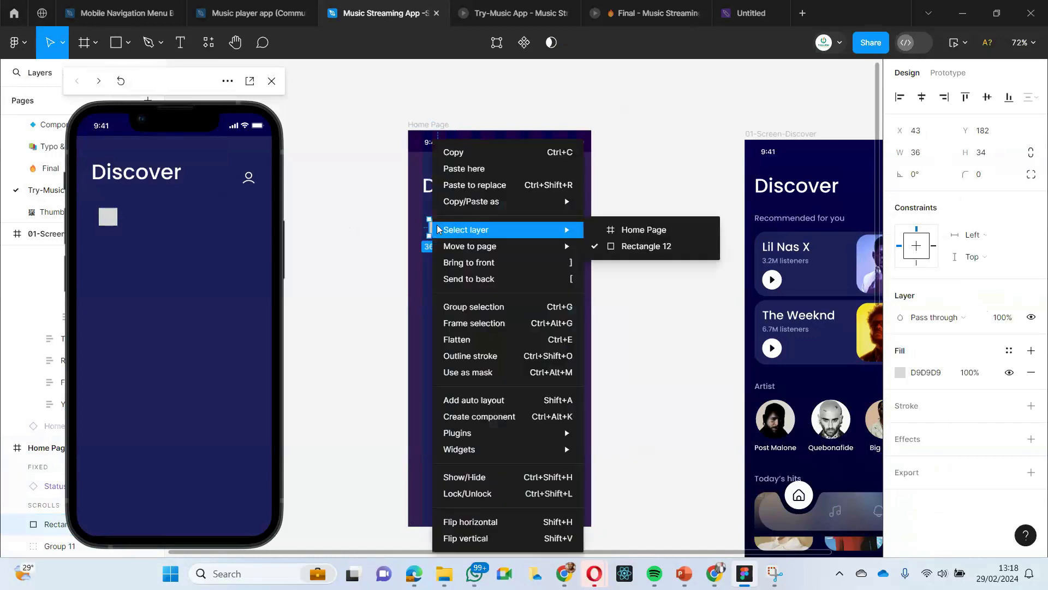
click(449, 187)
click(464, 229)
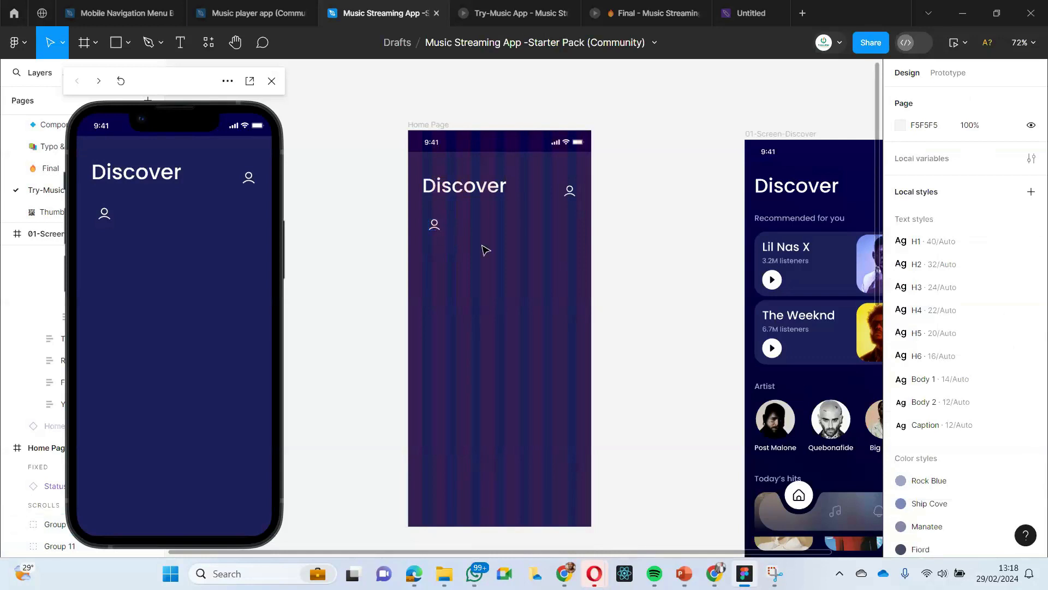
- Paste a further copy of the profile icon into the Home Page frame and position it at X 137, Y 204
click(435, 227)
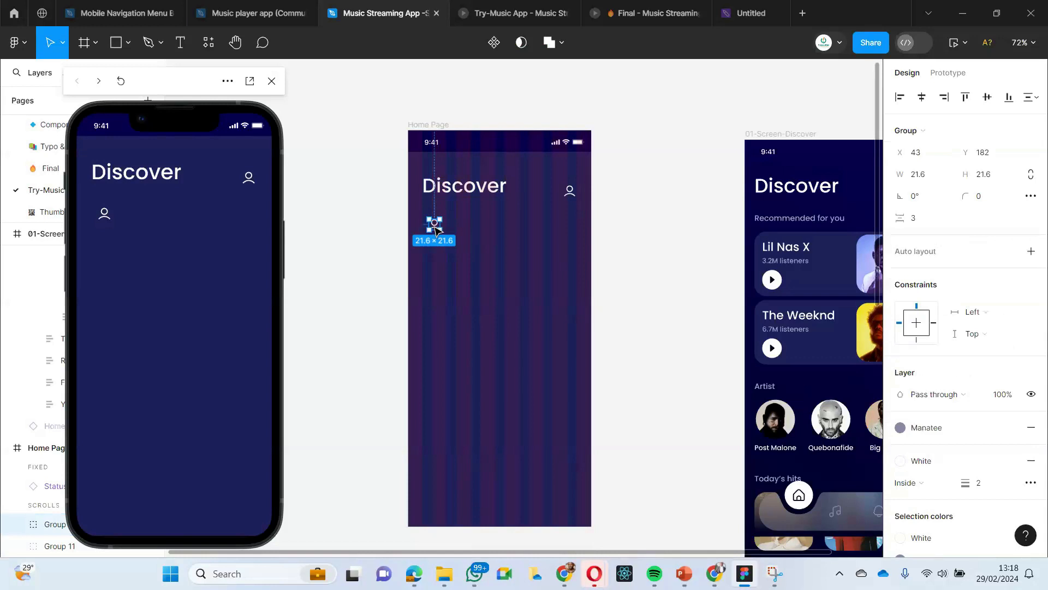
click(451, 260)
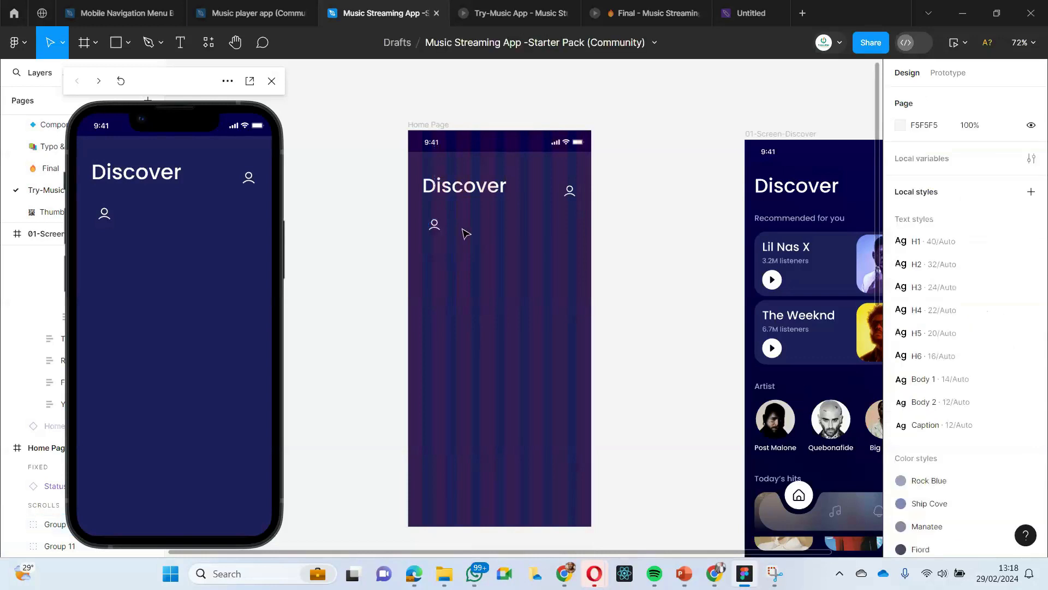
right_click(463, 242)
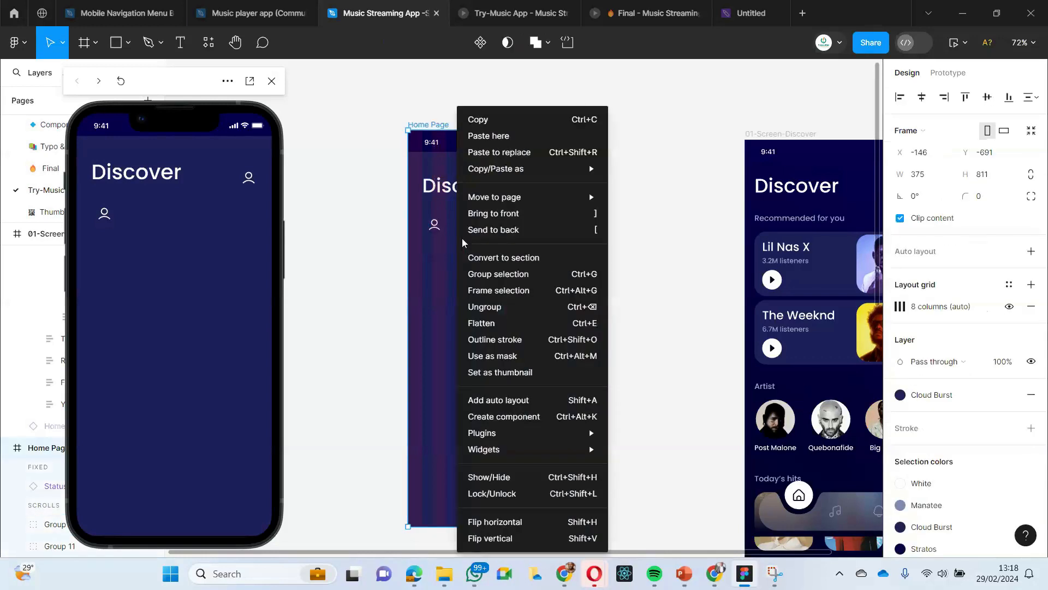
click(492, 136)
drag(466, 246, 481, 241)
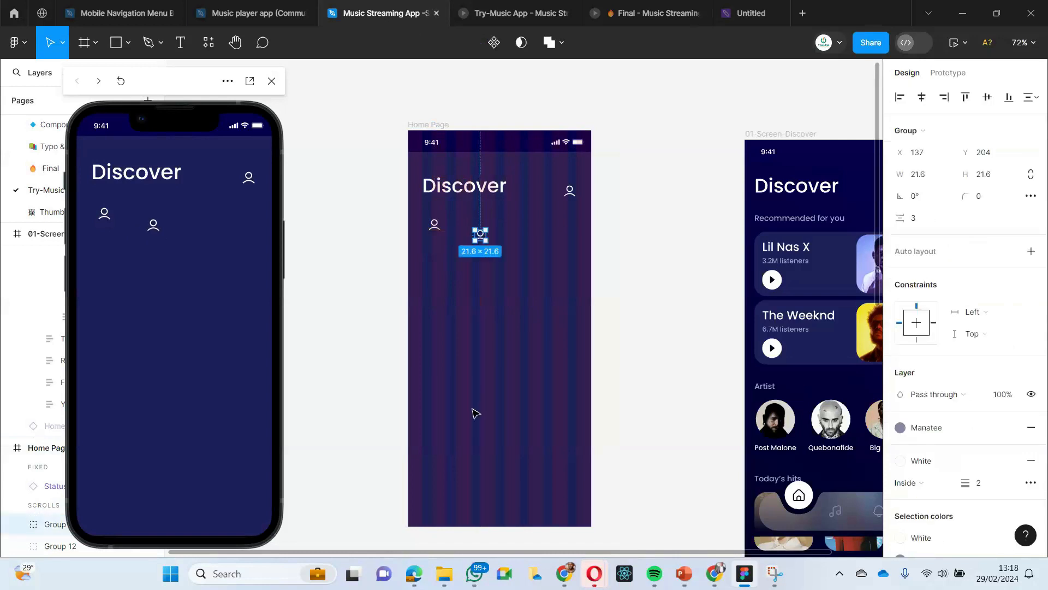
- Paste one more profile icon into the Home Page frame and move it to the area beneath the Discover heading
click(475, 417)
right_click(475, 416)
click(480, 133)
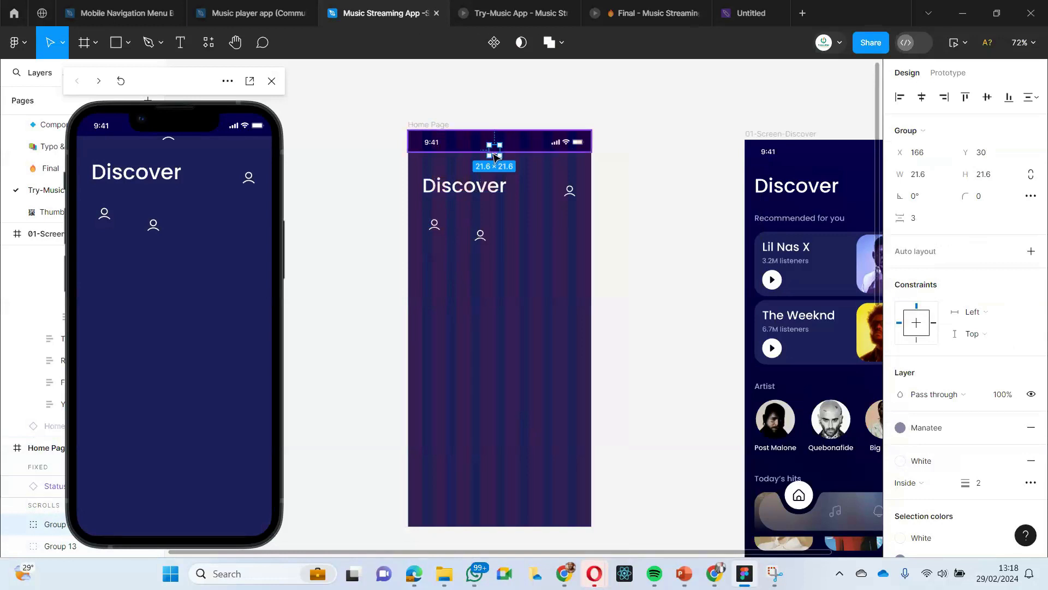
drag(497, 158, 484, 243)
- Delete the extra profile icon copies beneath the Discover heading
key(Delete)
click(434, 224)
key(Delete)
drag(571, 192, 568, 190)
right_click(568, 189)
mouse_move(568, 189)
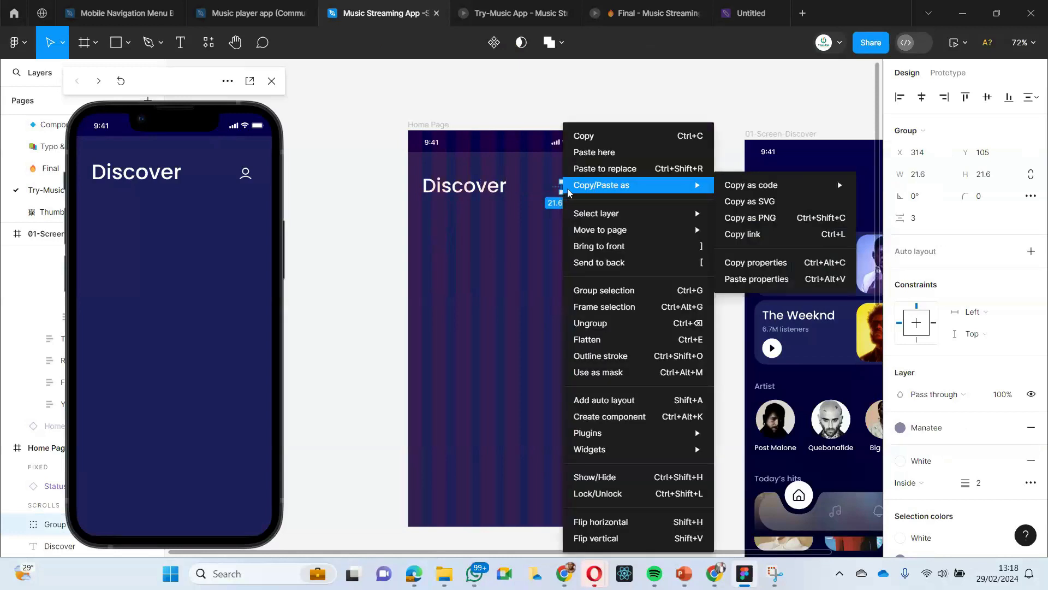
mouse_move(755, 190)
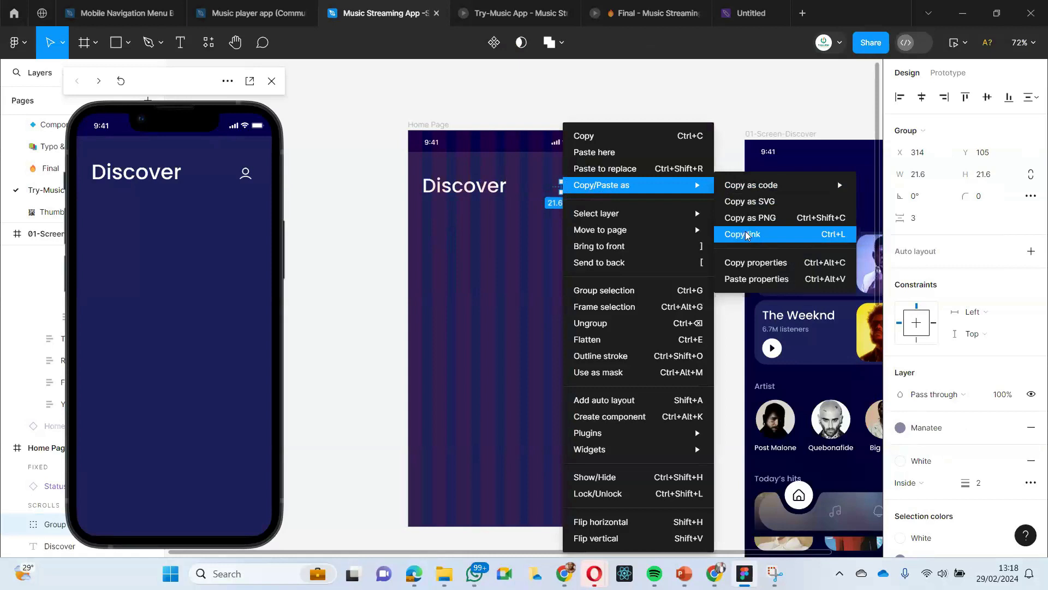
click(469, 231)
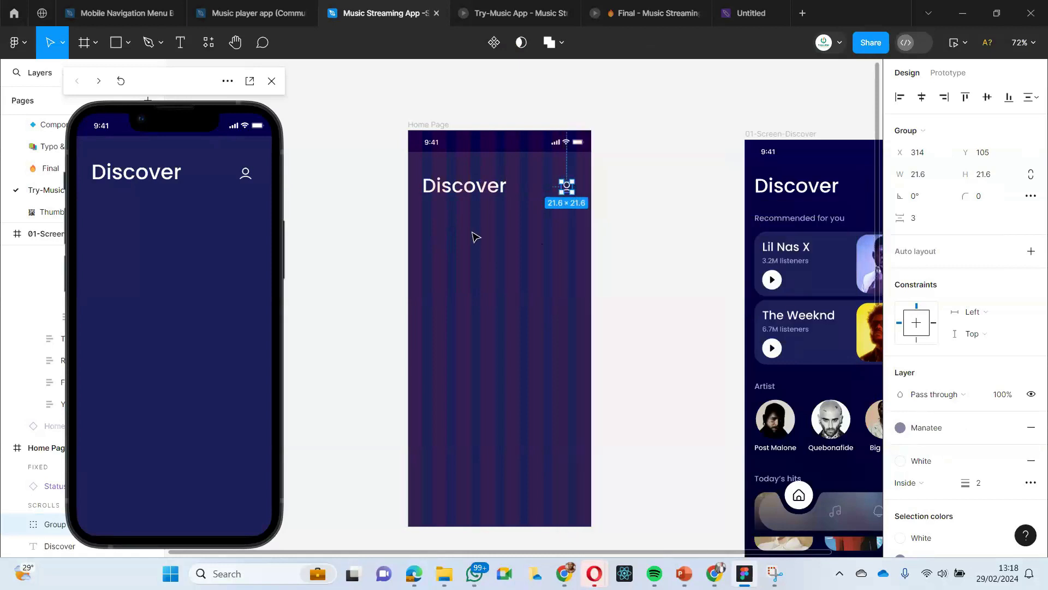
click(473, 232)
- Select the Home Page's Discover heading and profile icon together and align their vertical centers
scroll(414, 218, right, 3)
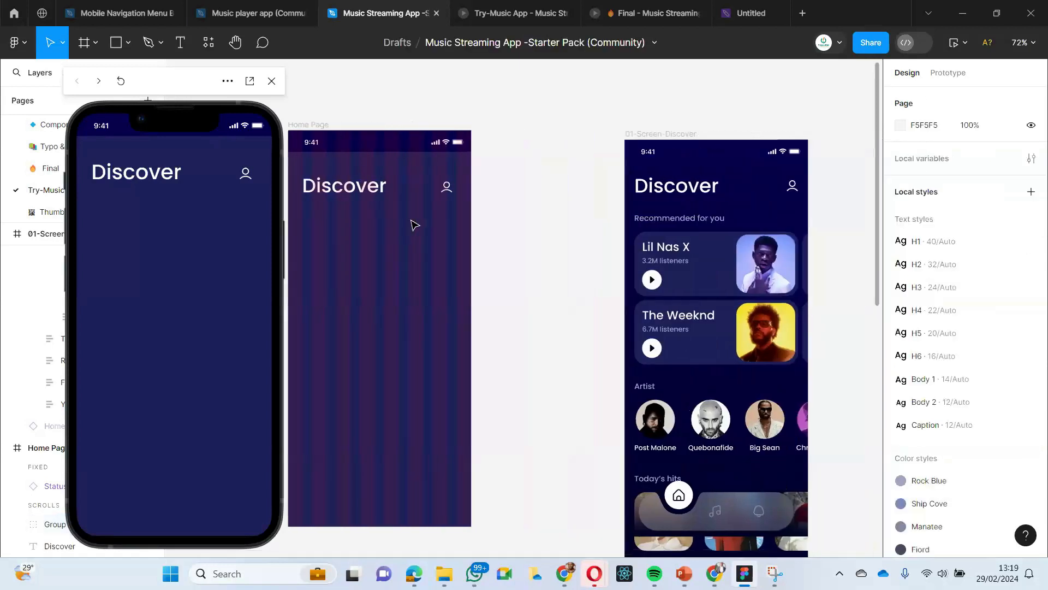
click(393, 186)
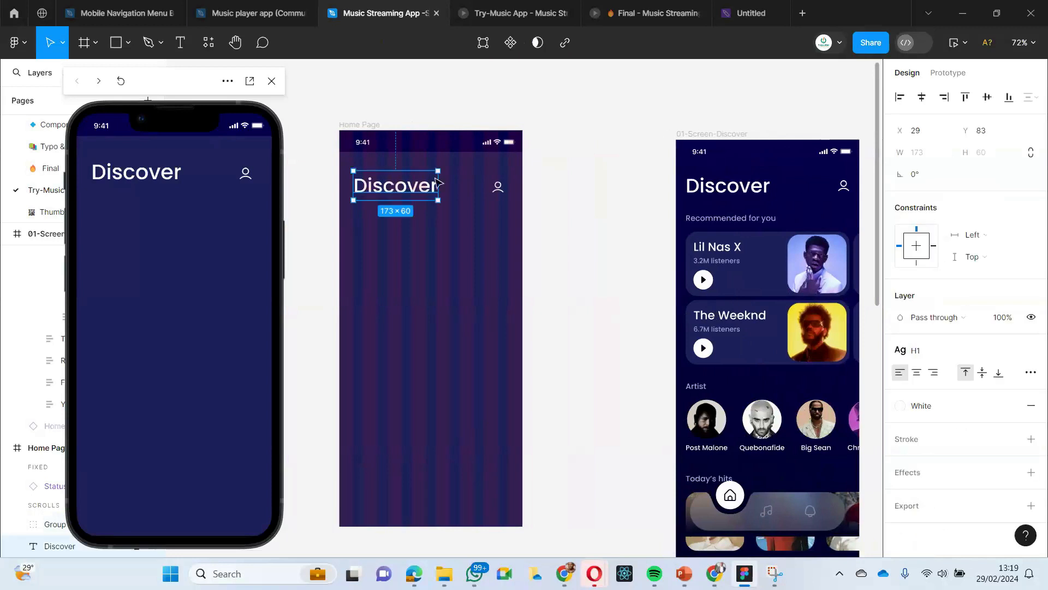
click(490, 186)
click(474, 257)
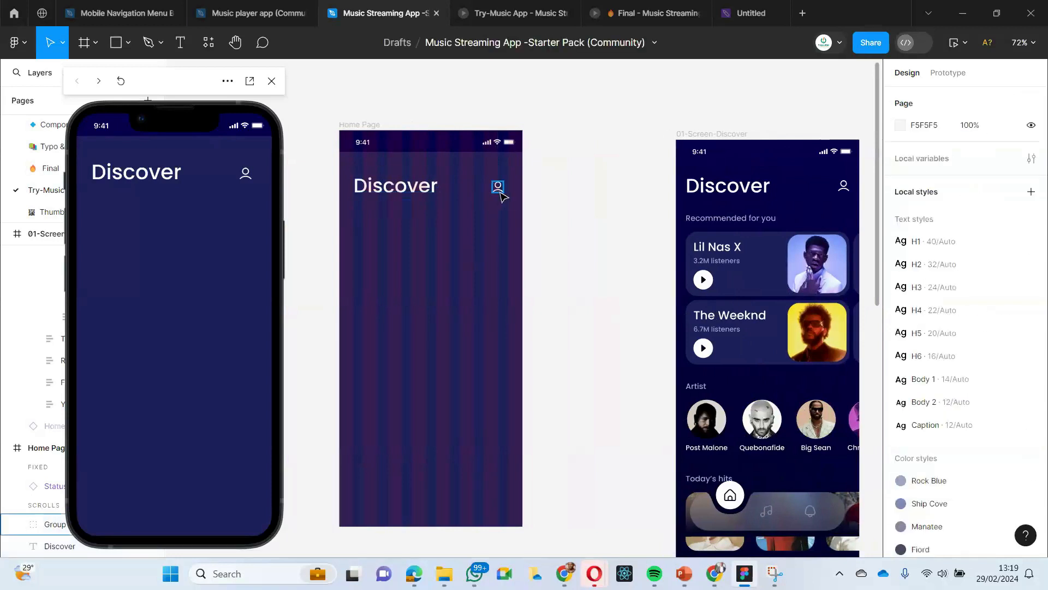
click(497, 187)
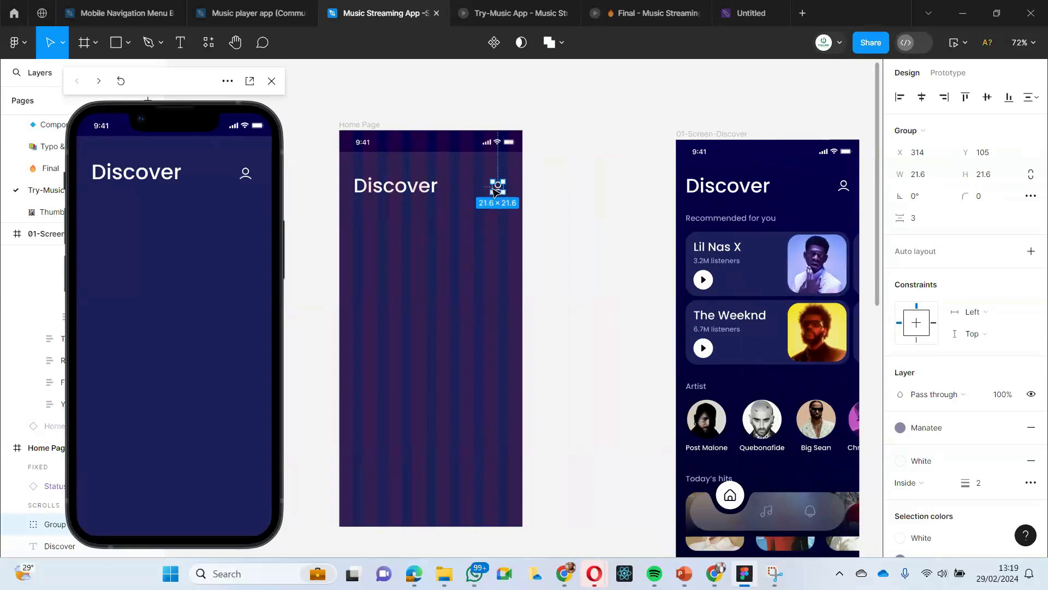
shift+click(395, 194)
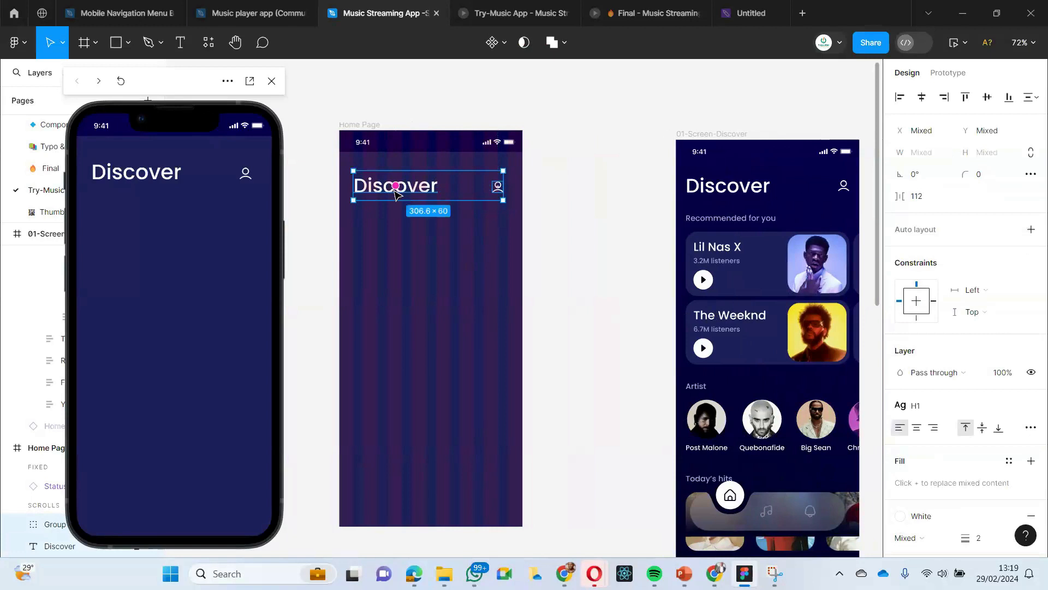
click(412, 247)
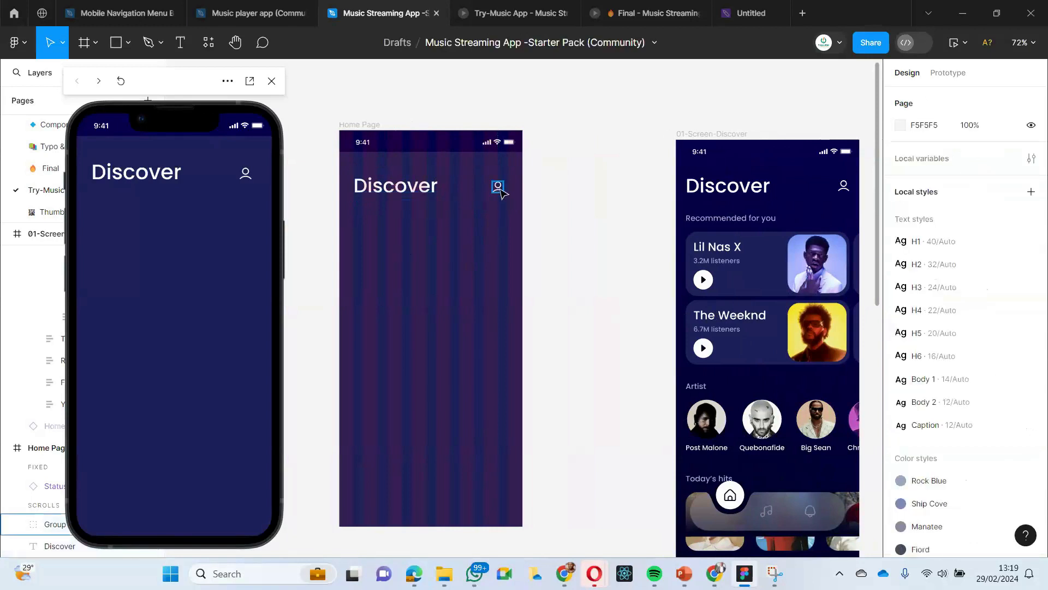
click(499, 187)
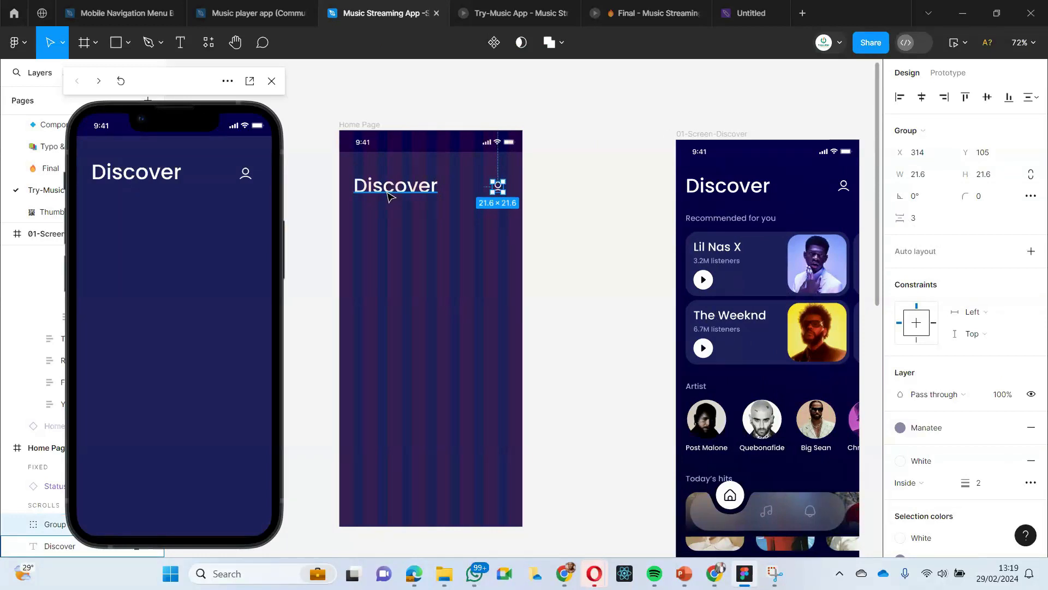
shift+click(390, 198)
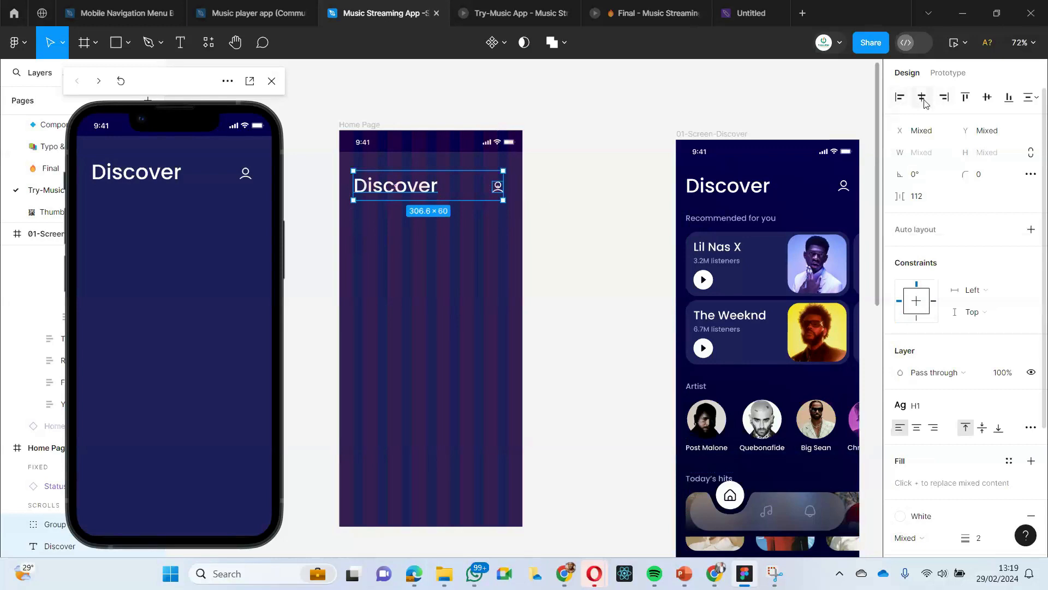
click(987, 98)
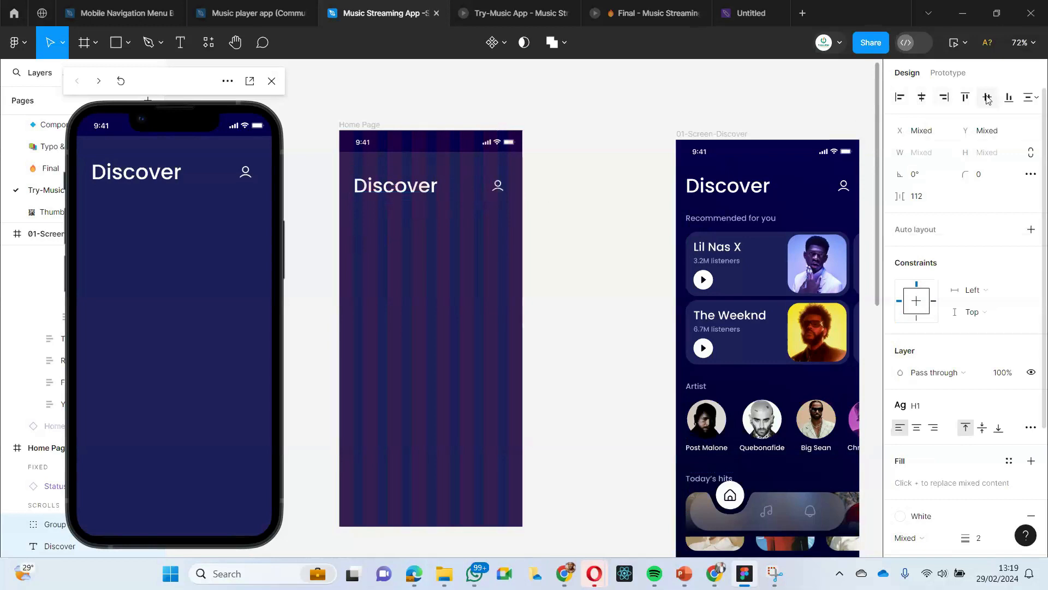
click(574, 209)
- Combine the Home Page's Discover heading and profile icon into one horizontal auto layout frame
click(410, 200)
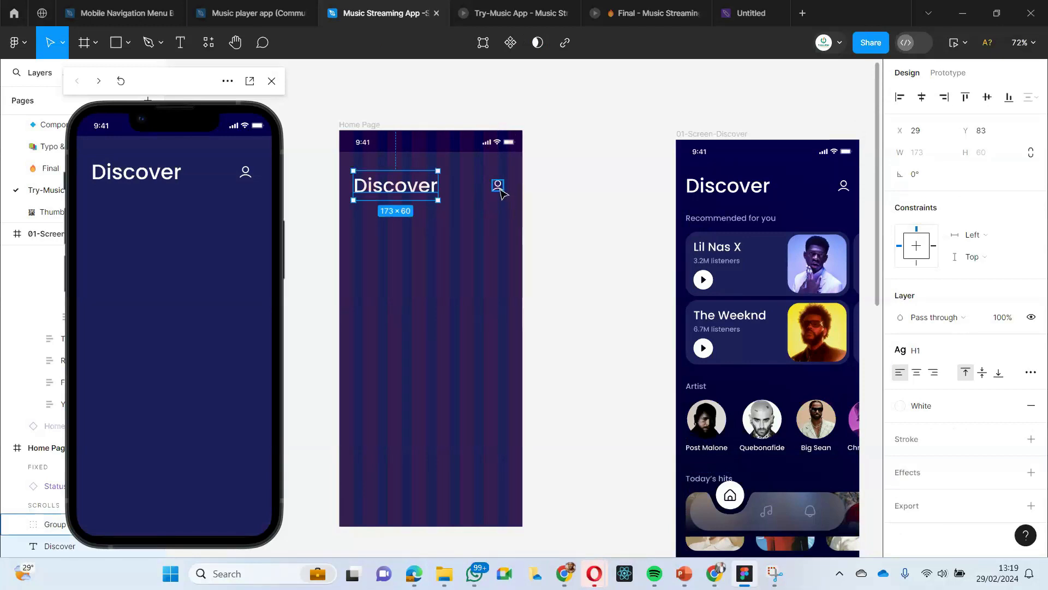
shift+click(499, 189)
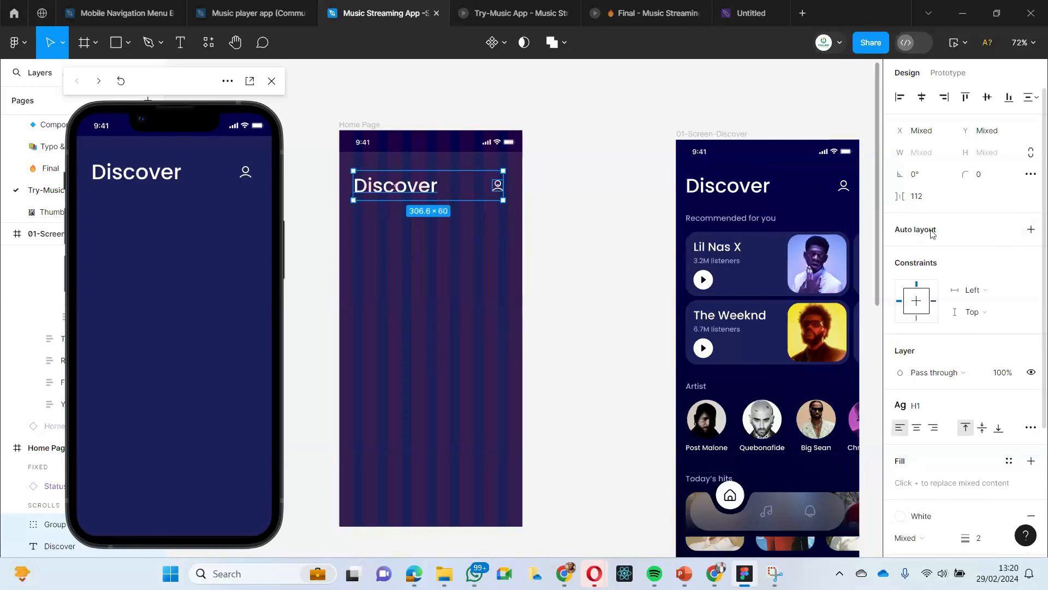
click(1030, 229)
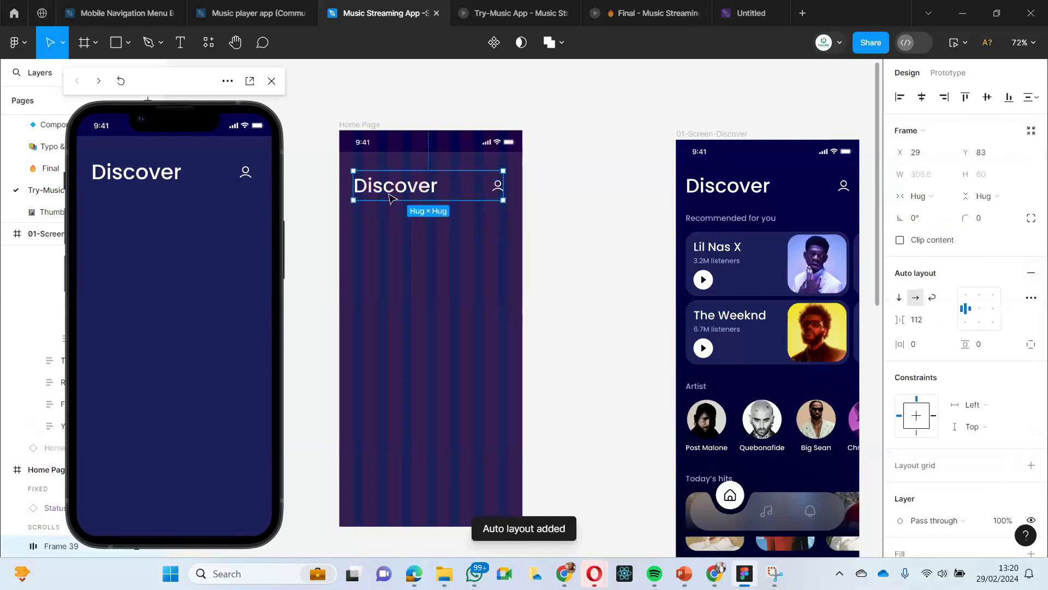
click(393, 313)
click(375, 183)
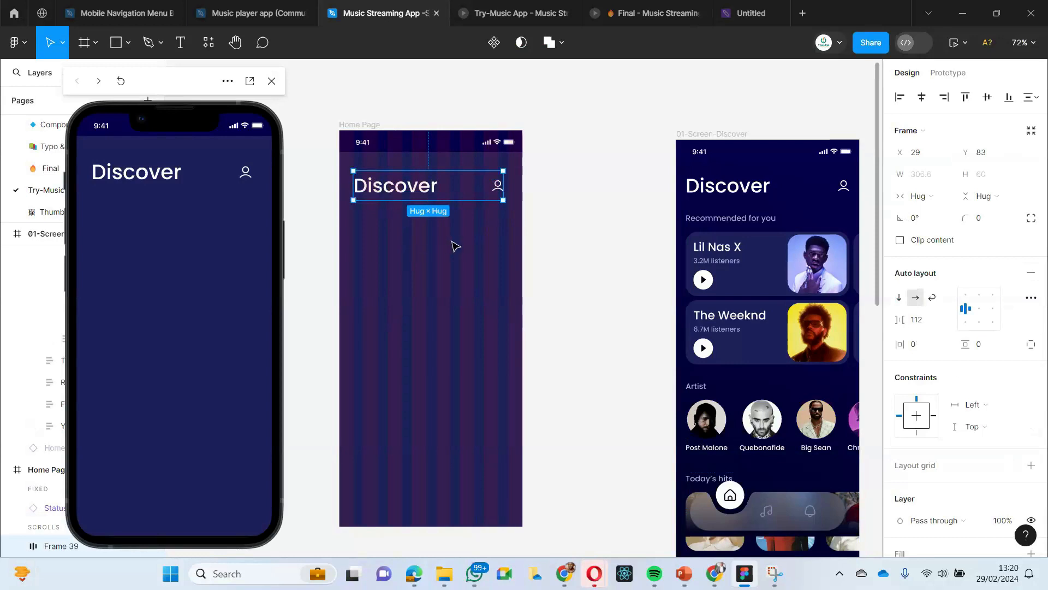
click(391, 247)
click(475, 186)
drag(503, 189, 498, 189)
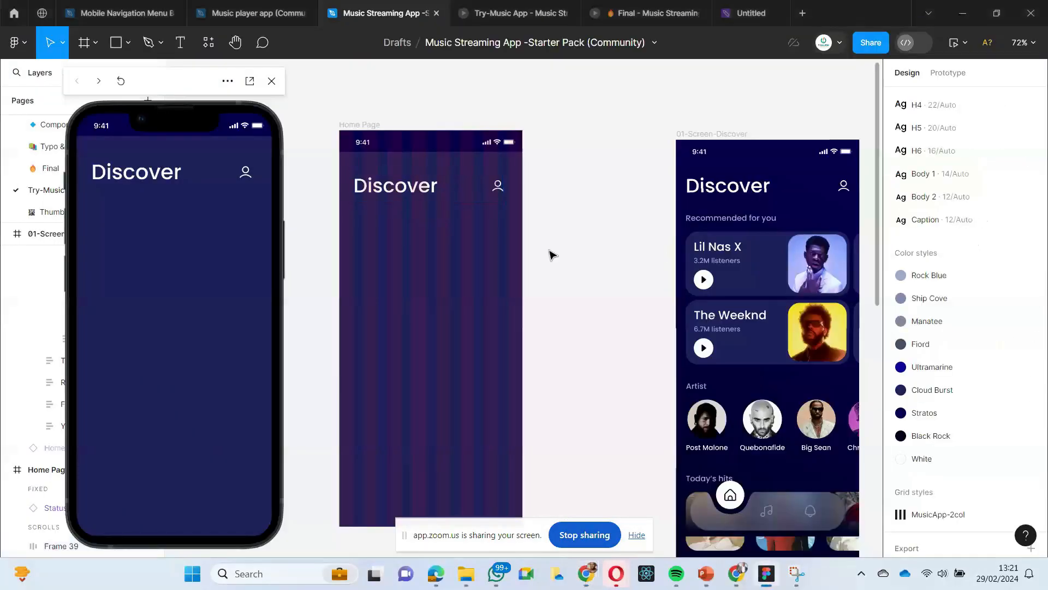
- Remove auto layout from the Home Page's header frame and add it back, repeating this twice
click(423, 198)
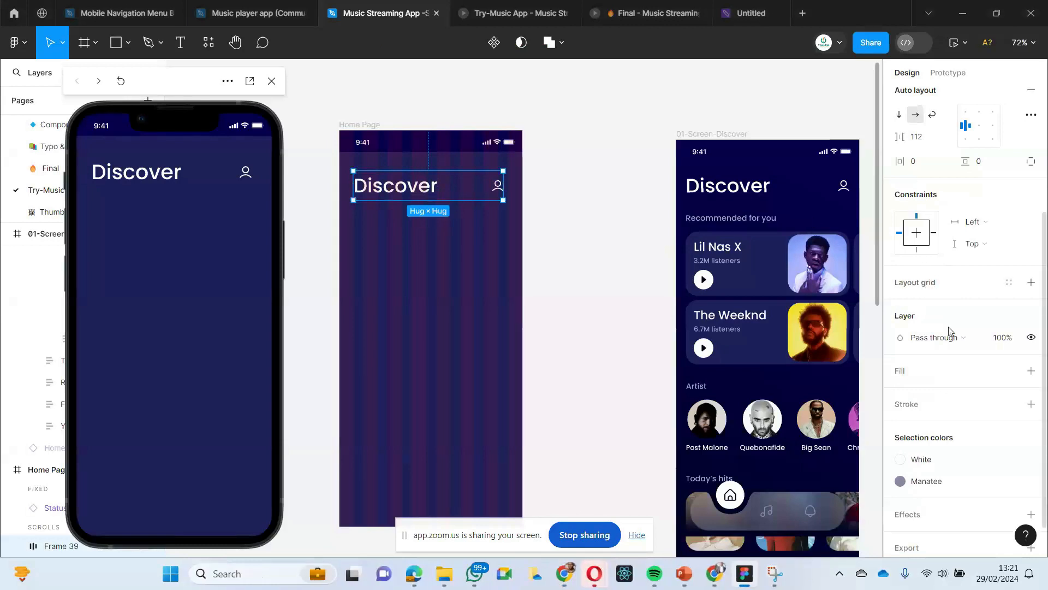
scroll(944, 327, up, 3)
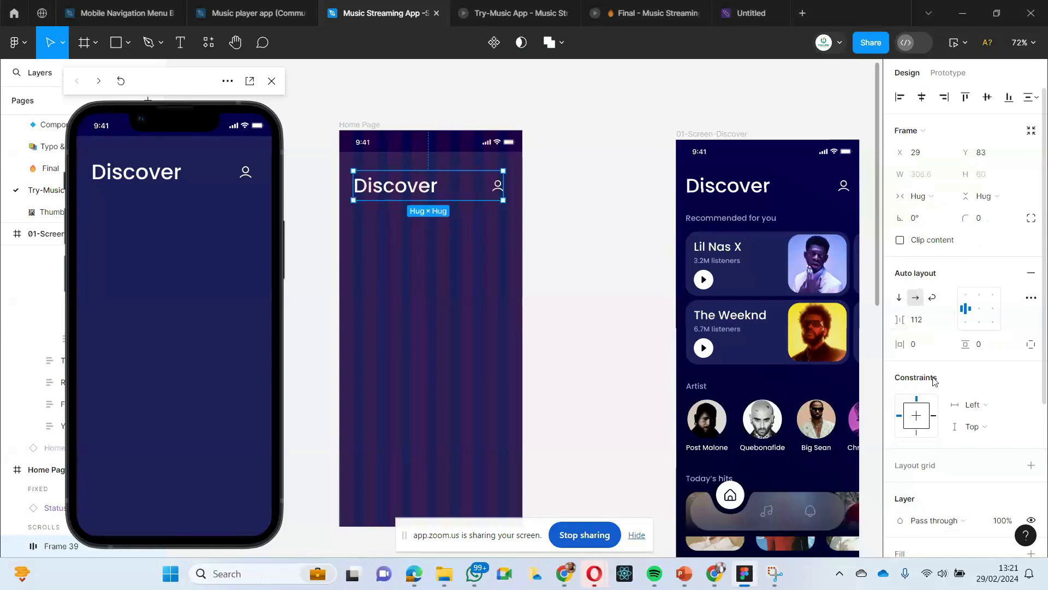
click(1030, 273)
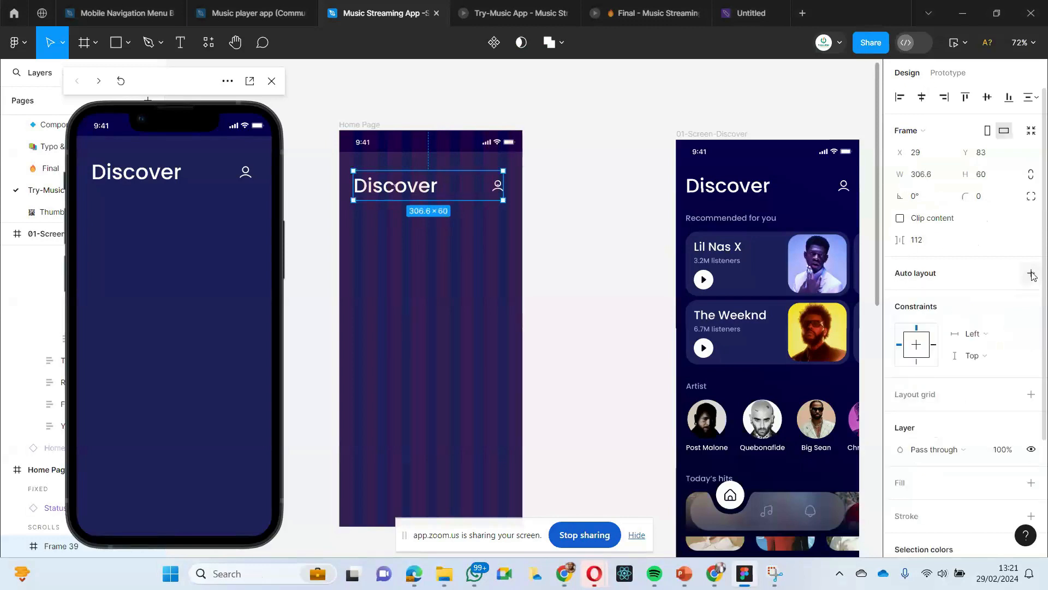
click(1031, 273)
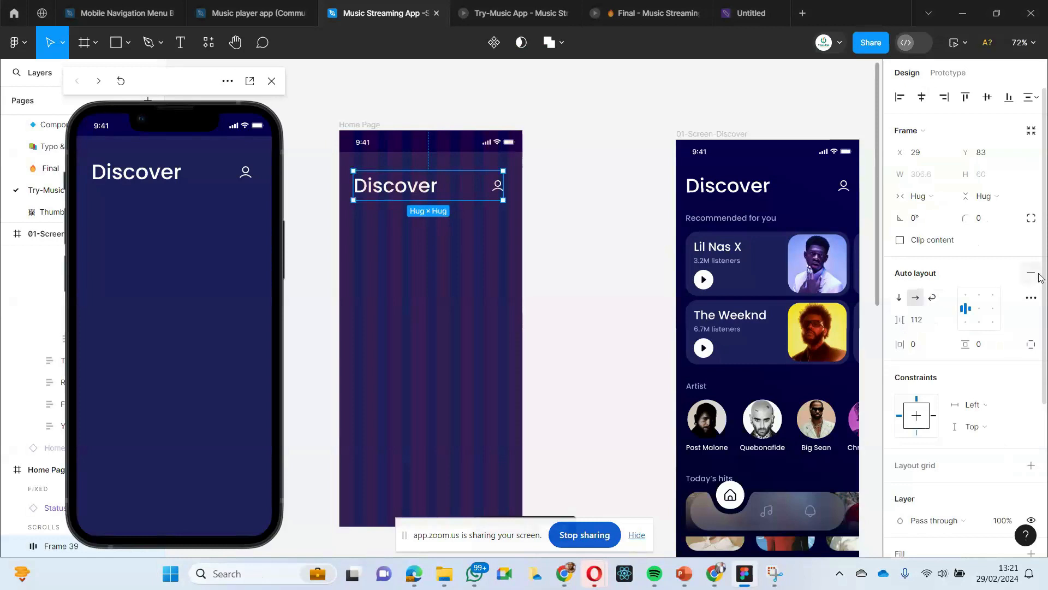
click(1031, 274)
click(1032, 274)
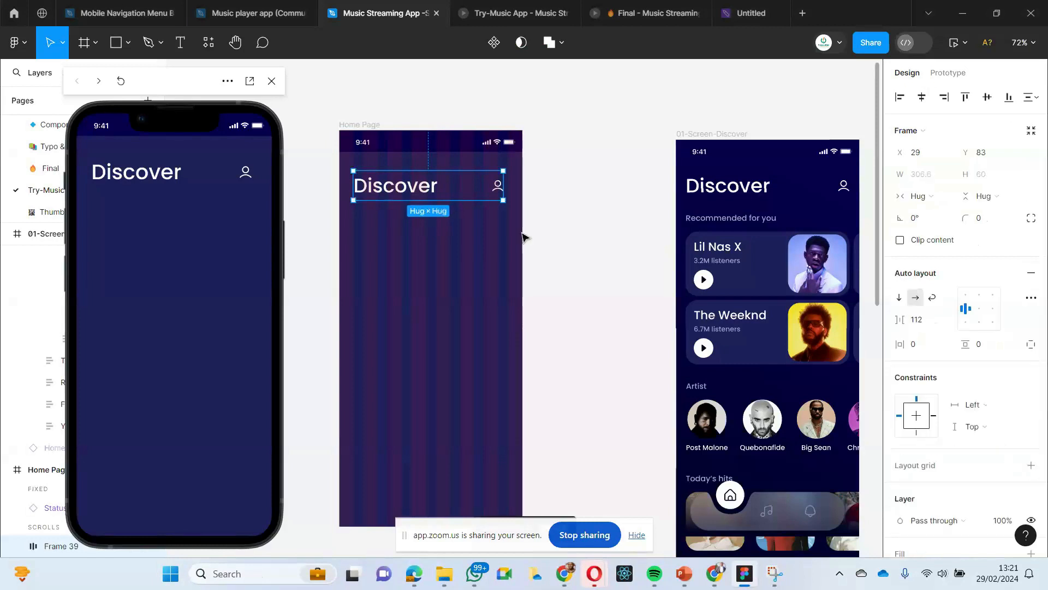
- Switch the Home Page's header frame to a vertical layout and back to horizontal
click(487, 236)
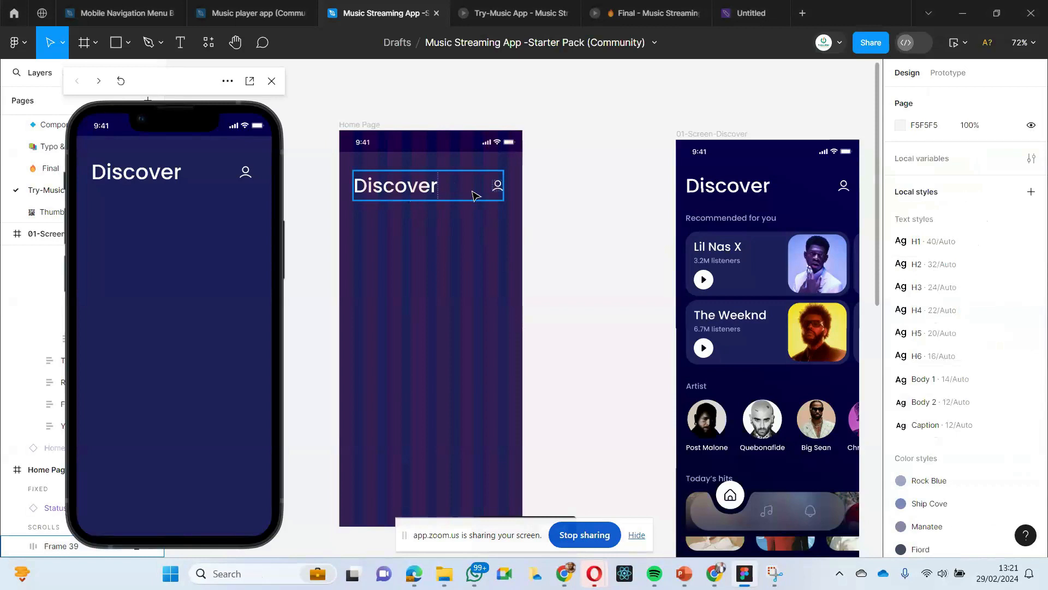
click(495, 189)
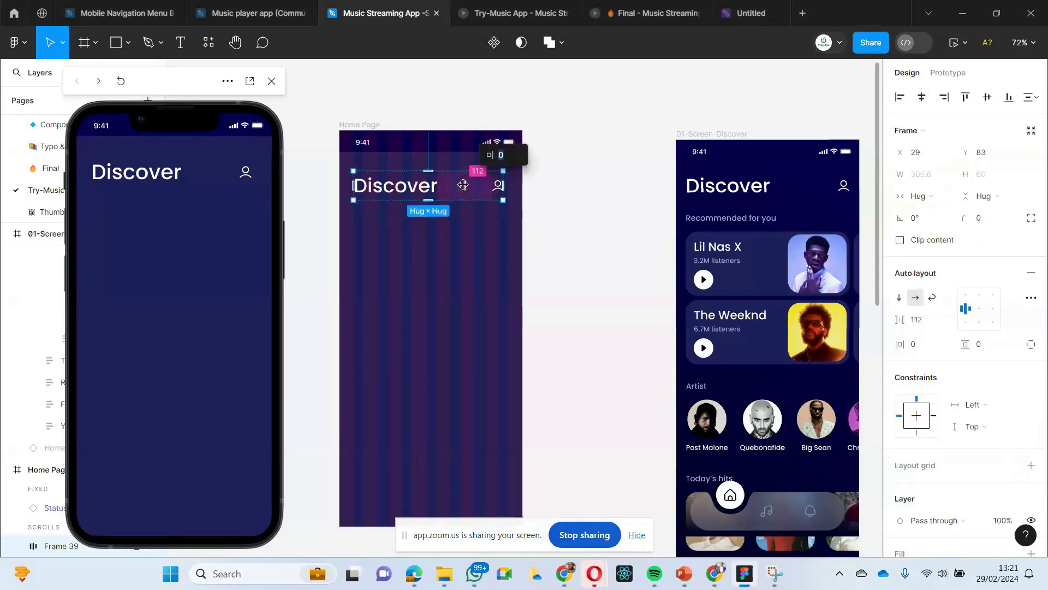
click(436, 229)
click(407, 197)
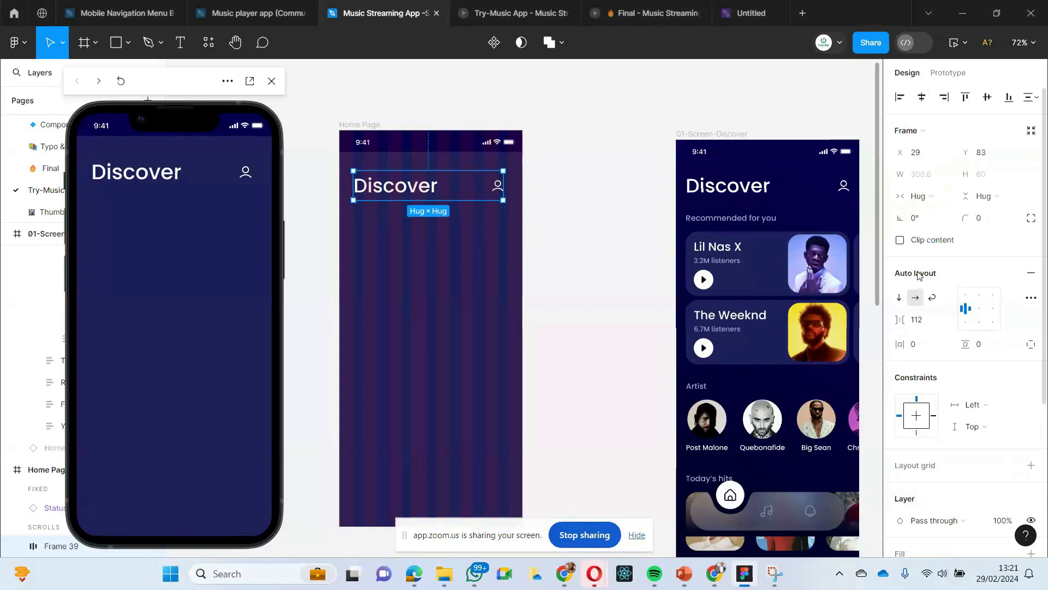
click(899, 299)
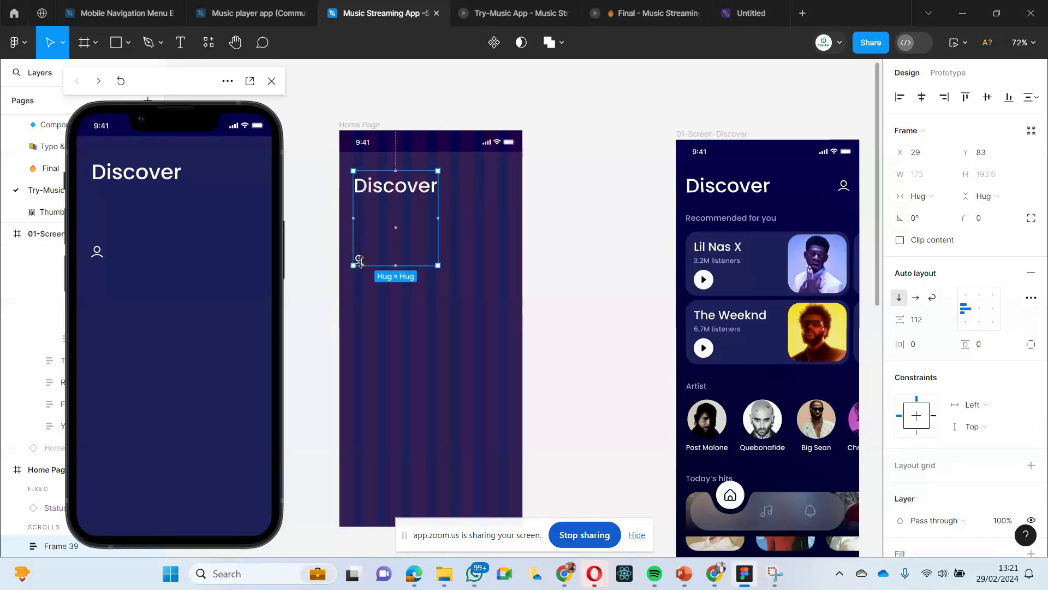
click(915, 298)
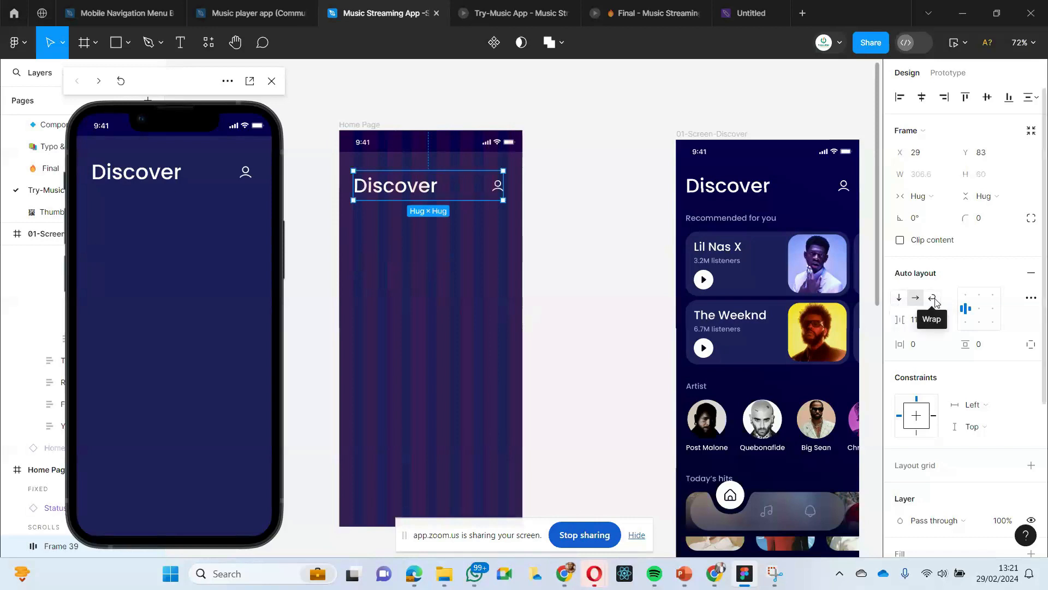
- Set the Home Page header frame's auto layout to Wrap and widen the frame to 317
click(933, 298)
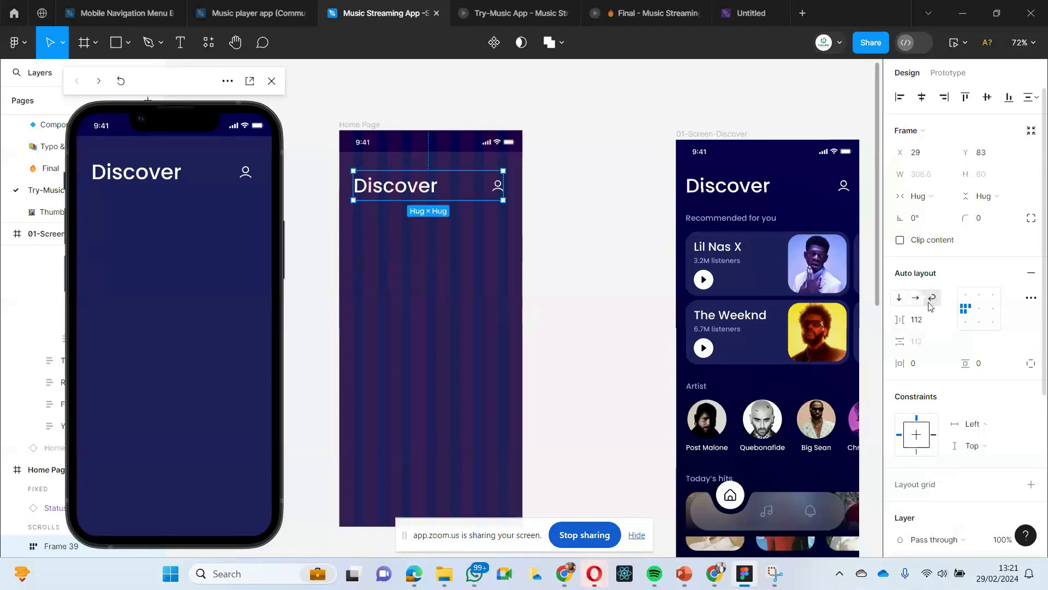
mouse_move(503, 185)
mouse_down()
mouse_move(424, 185)
mouse_move(517, 184)
mouse_move(467, 184)
mouse_move(515, 173)
mouse_move(484, 186)
mouse_move(510, 185)
mouse_move(491, 187)
mouse_move(510, 185)
mouse_move(502, 191)
mouse_move(474, 189)
mouse_move(510, 184)
mouse_up()
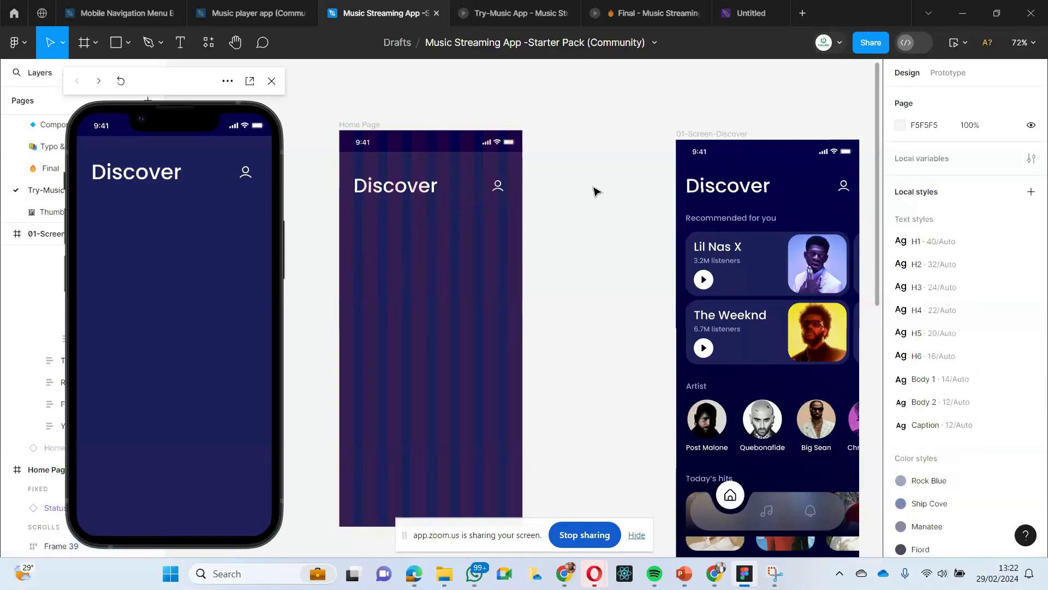
click(529, 211)
click(381, 189)
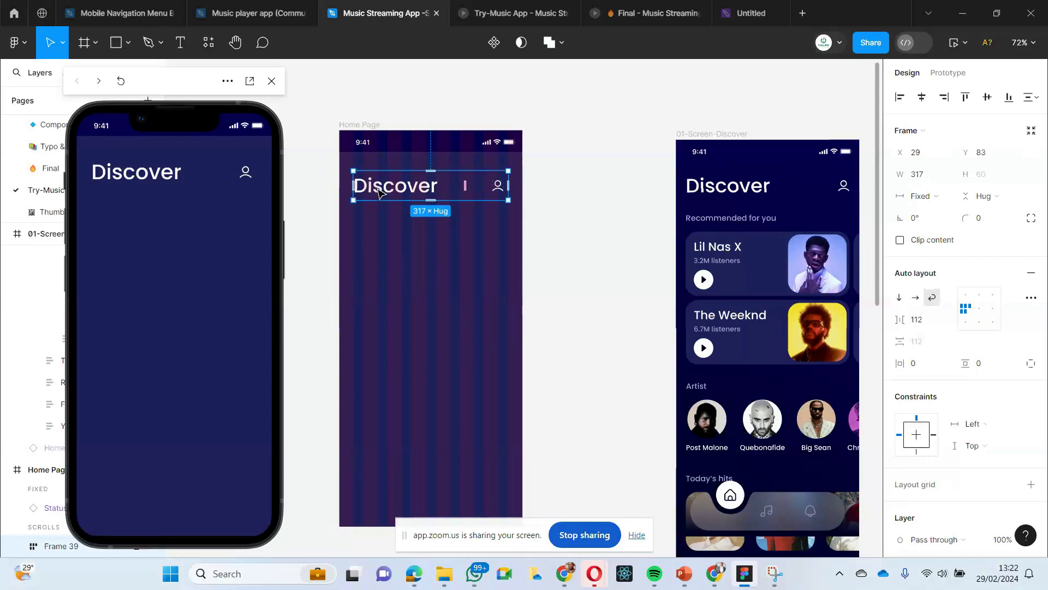
click(392, 221)
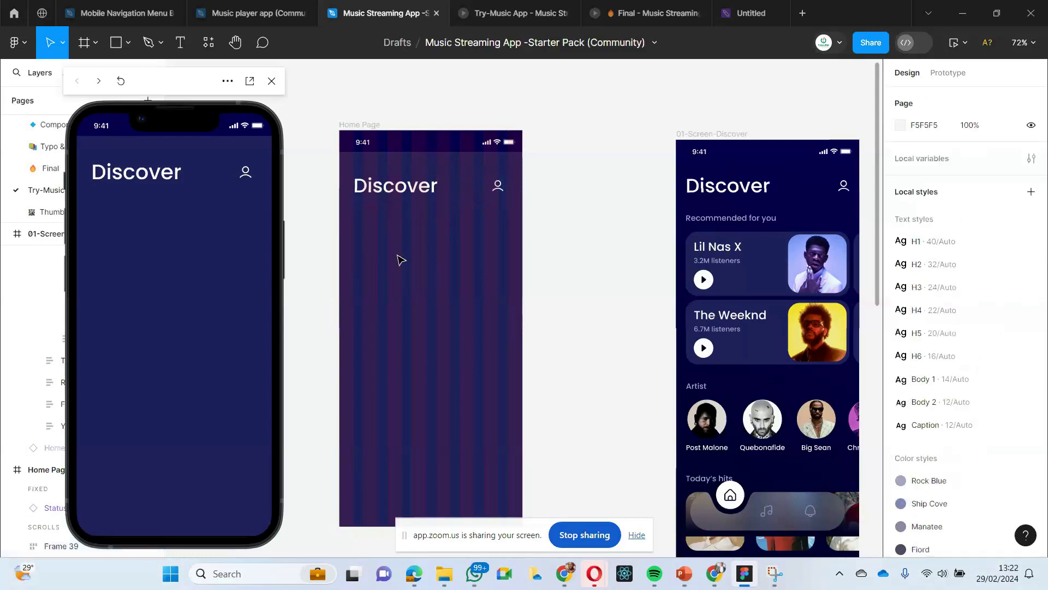
click(374, 187)
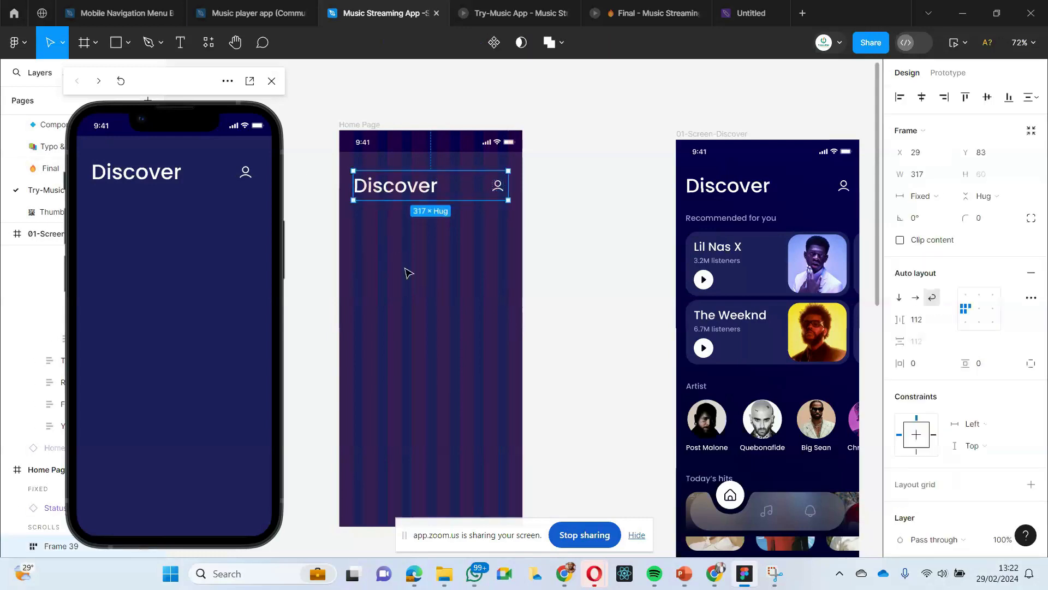
click(410, 221)
- Copy the "Recommended for you" label from the finished Discover screen
scroll(613, 231, right, 3)
scroll(614, 234, left, 3)
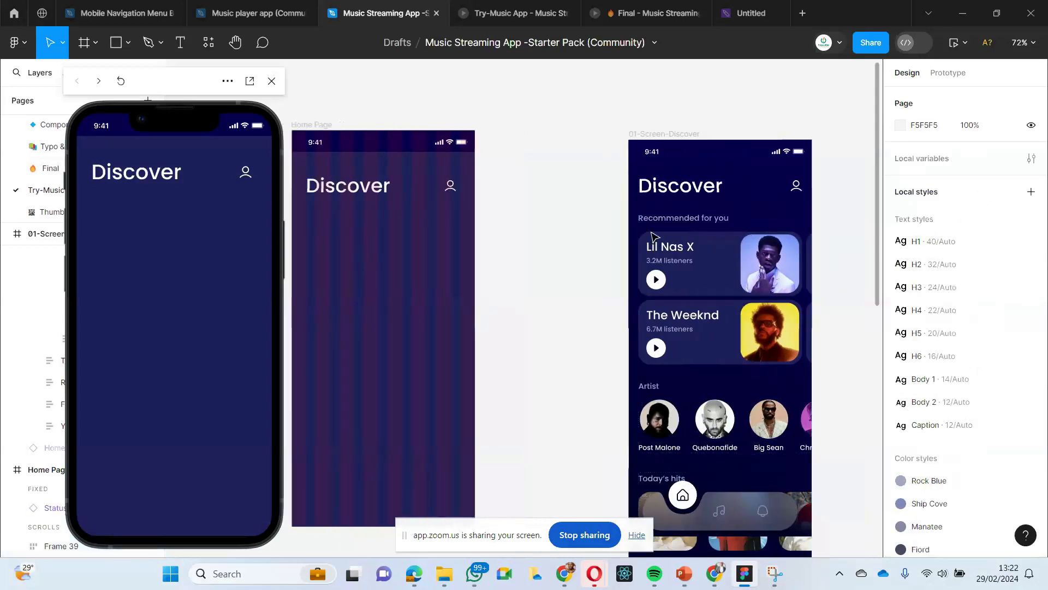
click(717, 221)
double_click(714, 219)
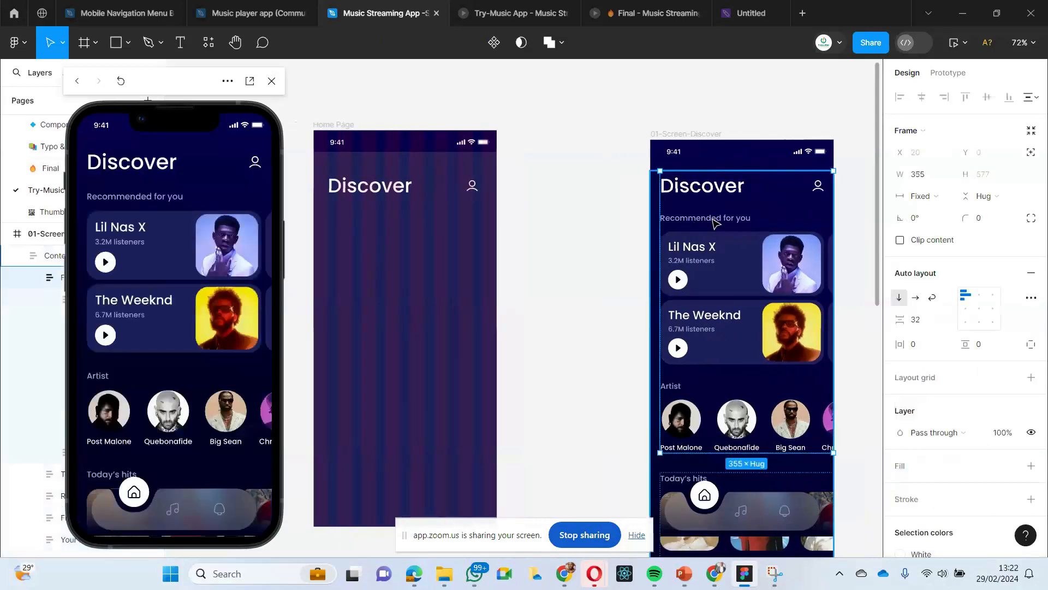
double_click(713, 220)
double_click(712, 221)
double_click(712, 222)
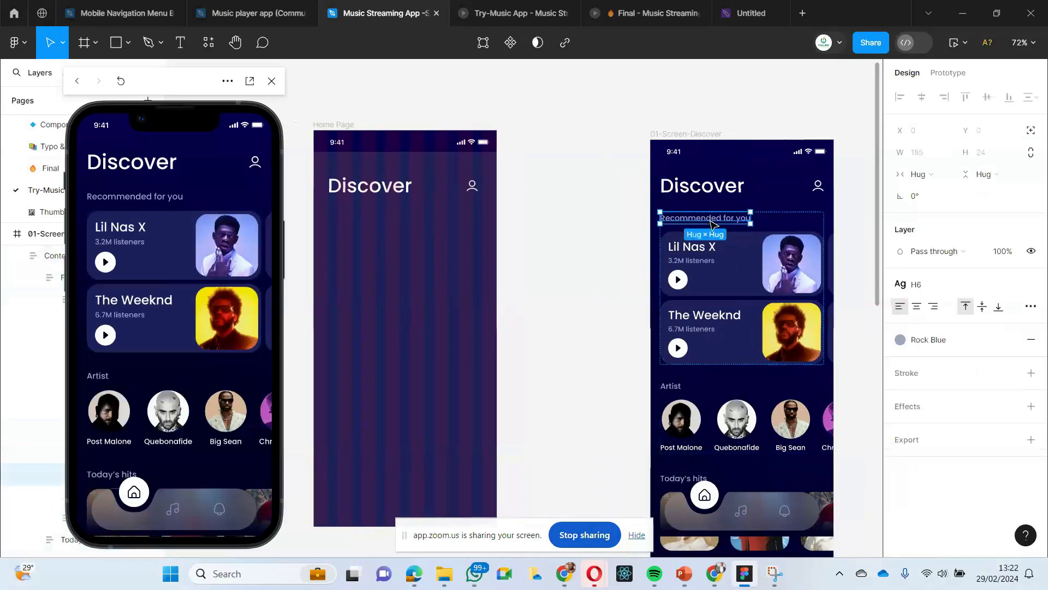
- Paste the "Recommended for you" label into the Home Page and place it beneath the Discover heading at X 29, Y 153
click(404, 229)
scroll(433, 218, left, 3)
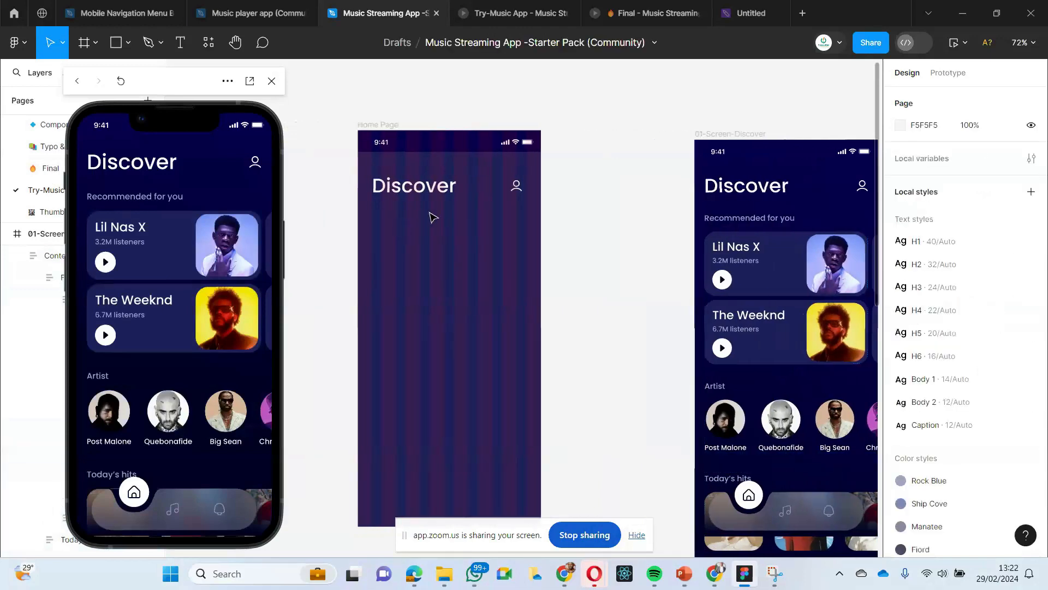
right_click(391, 223)
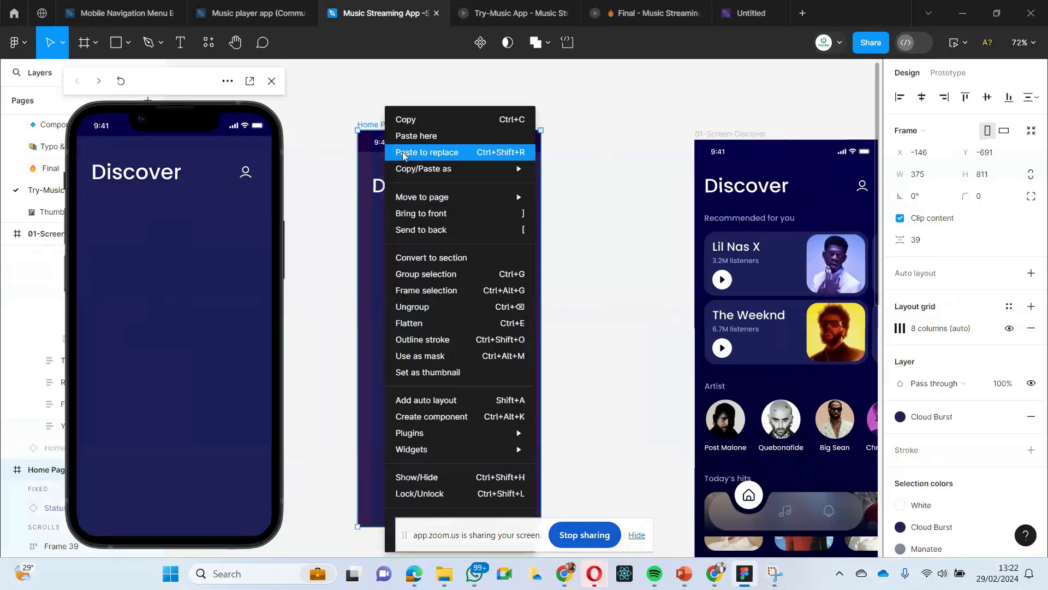
click(410, 135)
key(Escape)
drag(418, 229, 402, 215)
key(Escape)
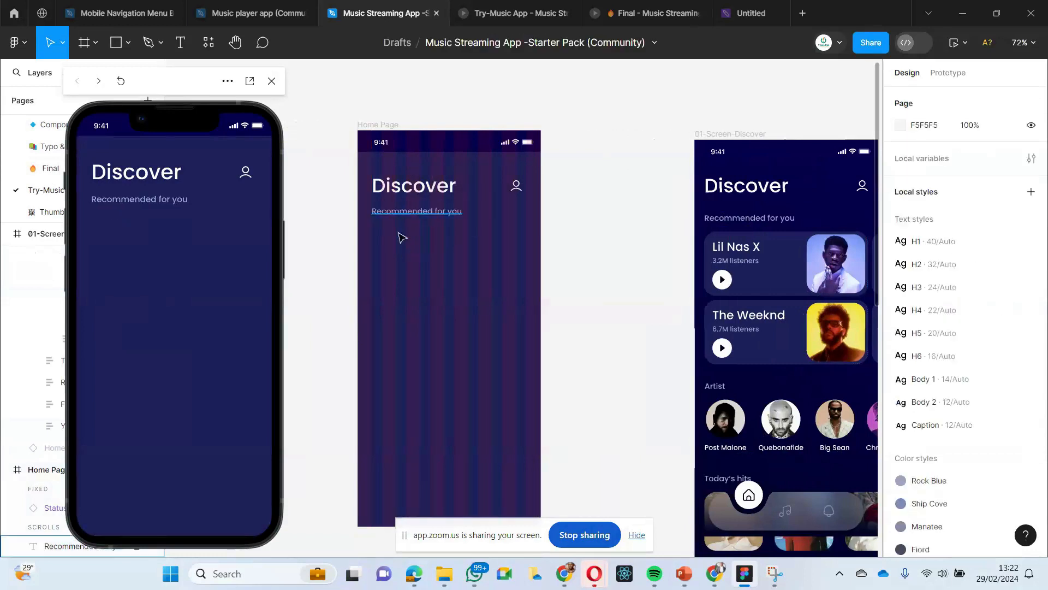
- Add a text layer reading "Recommended for" on the Home Page at X 89, Y 236, below the pasted label
click(180, 42)
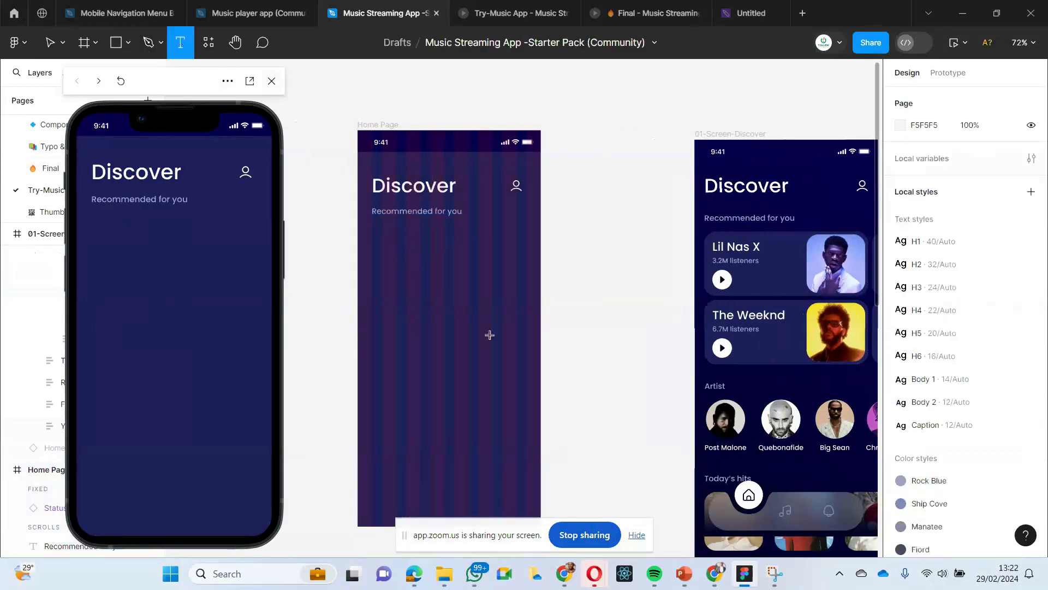
click(402, 246)
text(Reco)
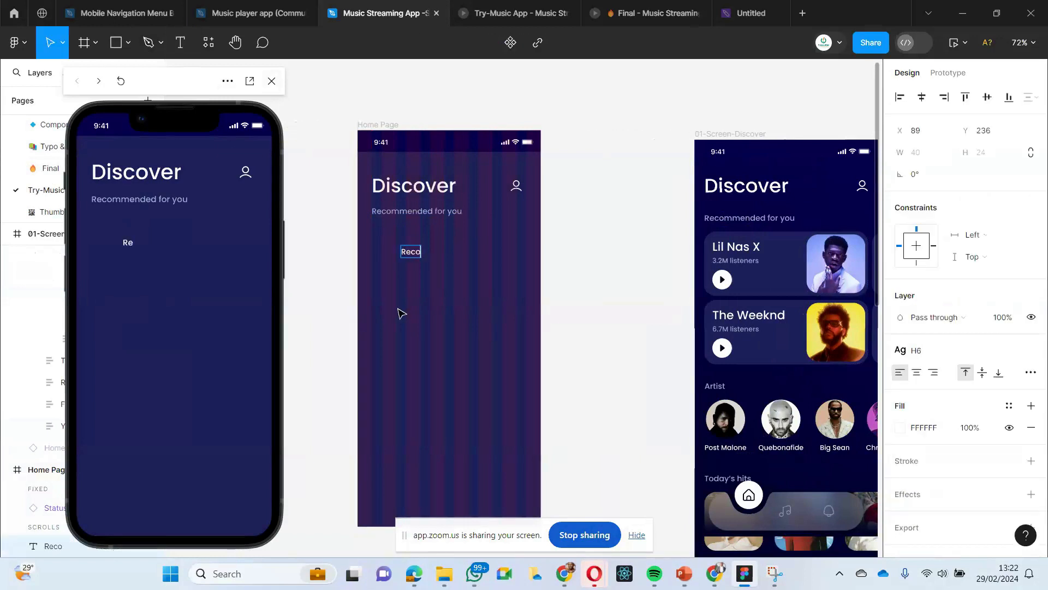
text(mmend)
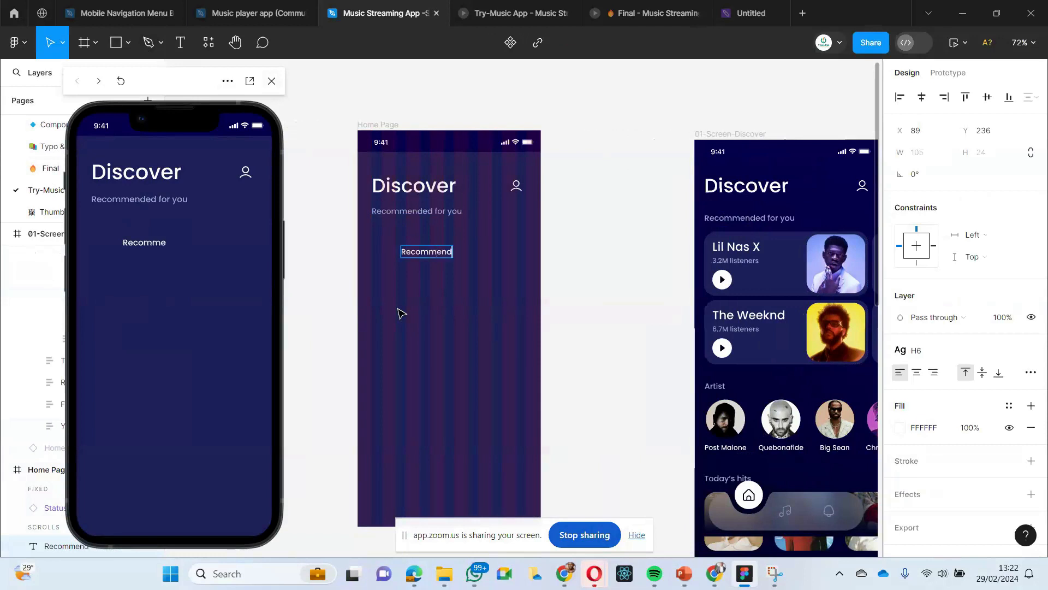
text(ed for)
key(Escape)
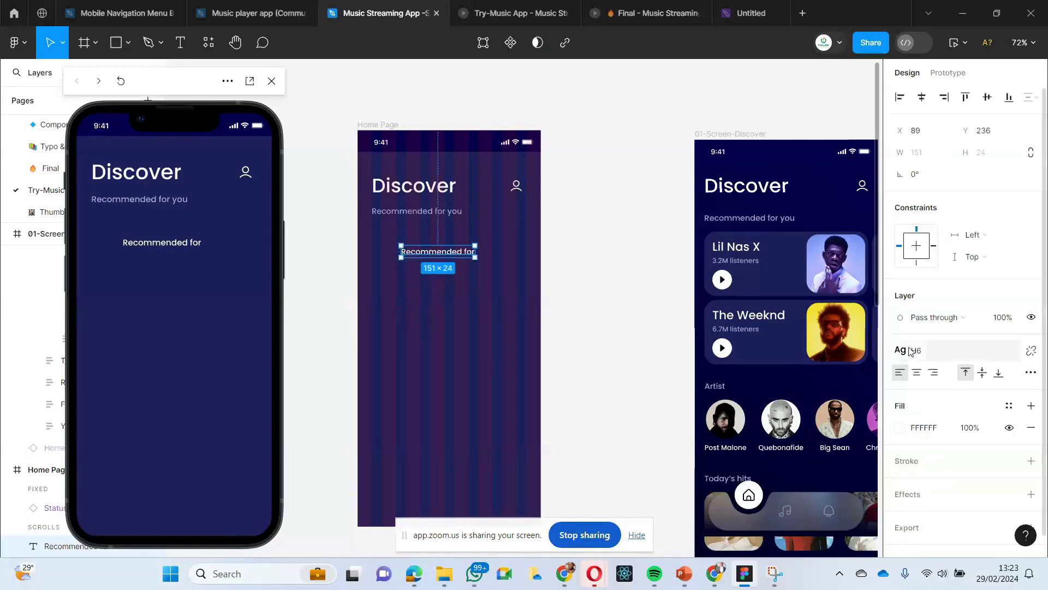
- Try the center and right text alignments on the new "Recommended for" text and return it to left alignment
scroll(906, 371, down, 1)
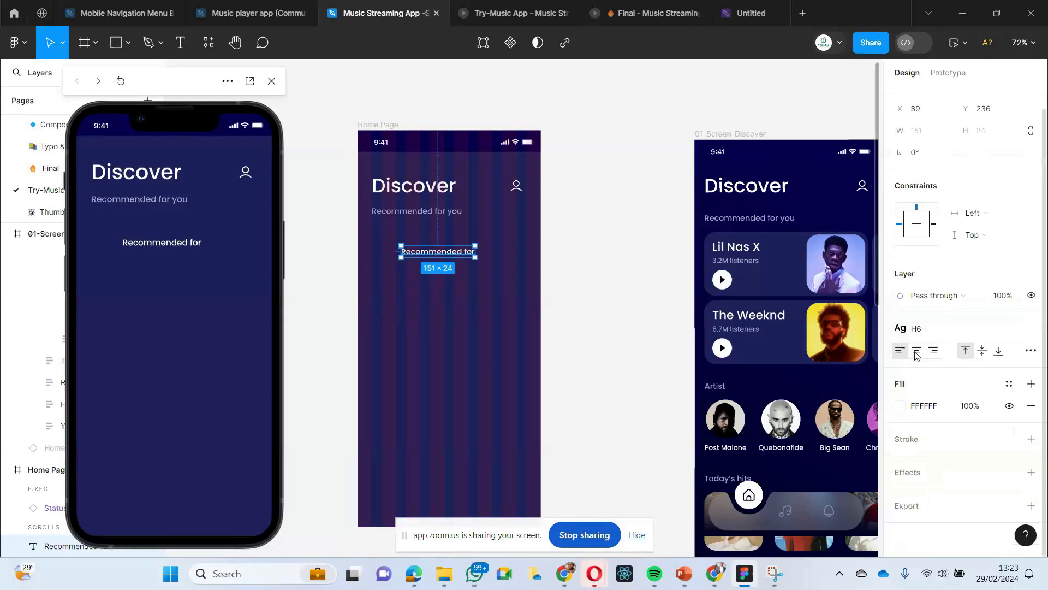
click(917, 352)
click(904, 353)
click(933, 355)
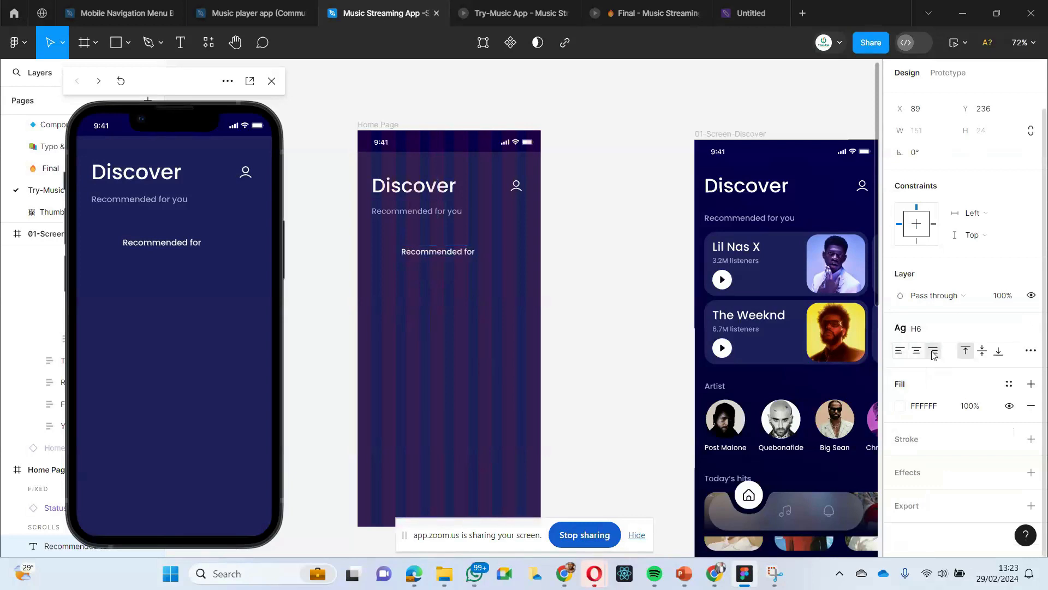
click(901, 353)
click(418, 307)
click(425, 254)
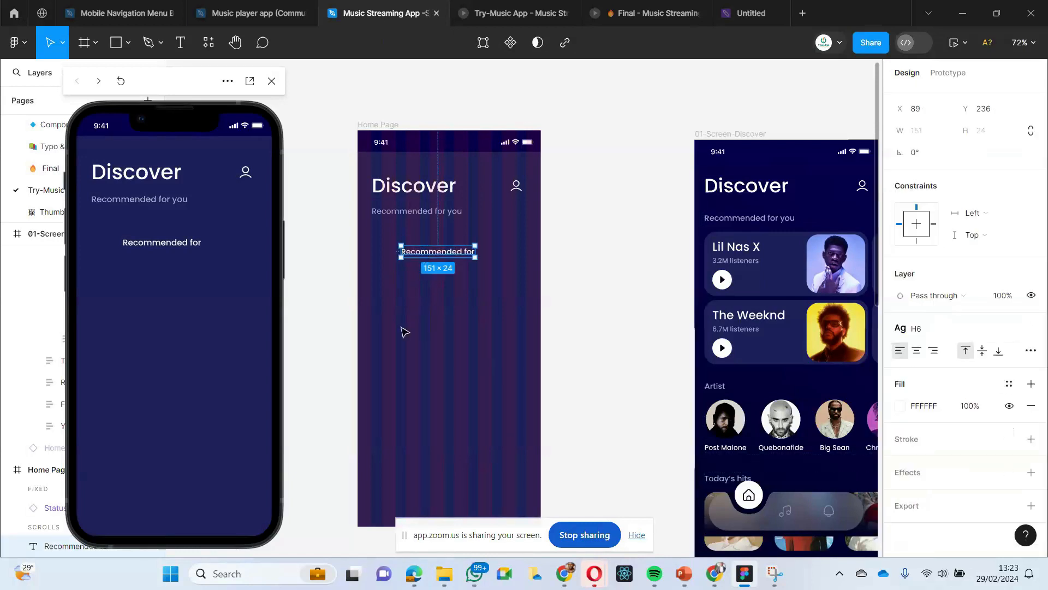
click(437, 242)
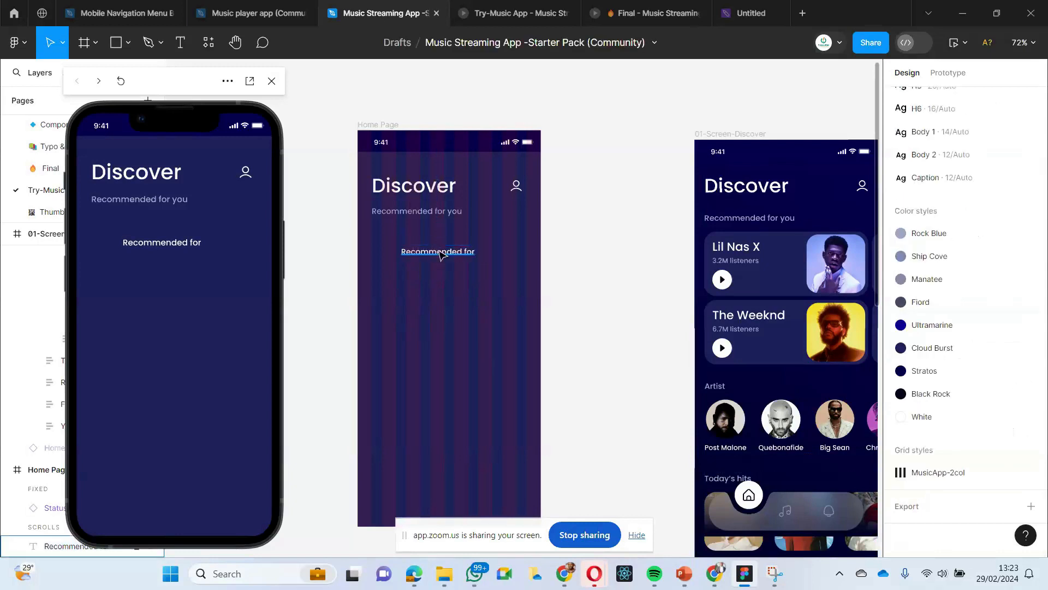
- Fill the extra "Recommended for" text with purple 9146FF and delete that text layer
click(438, 250)
click(900, 406)
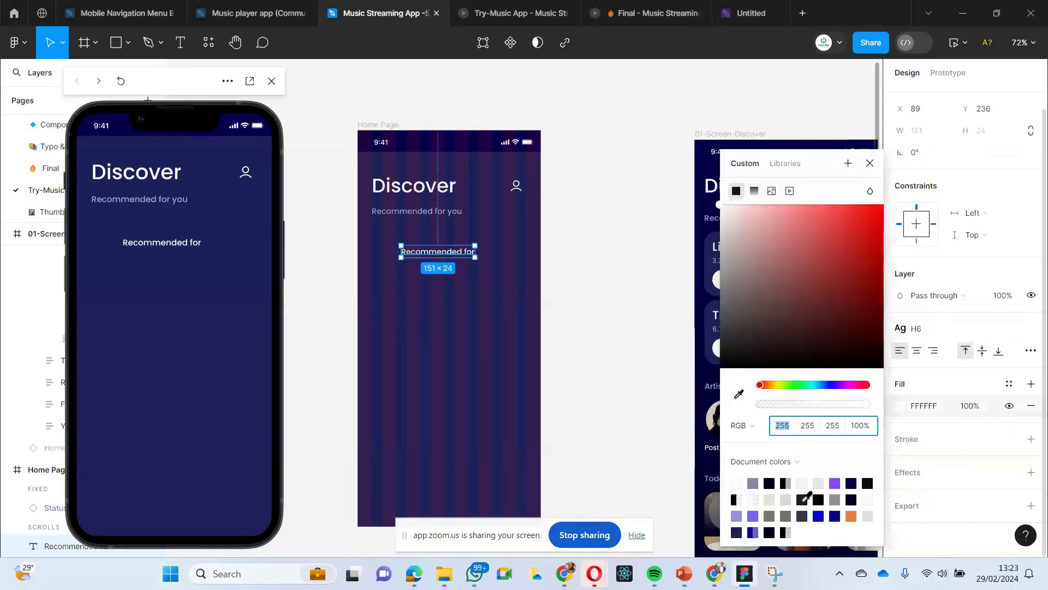
click(834, 483)
click(452, 255)
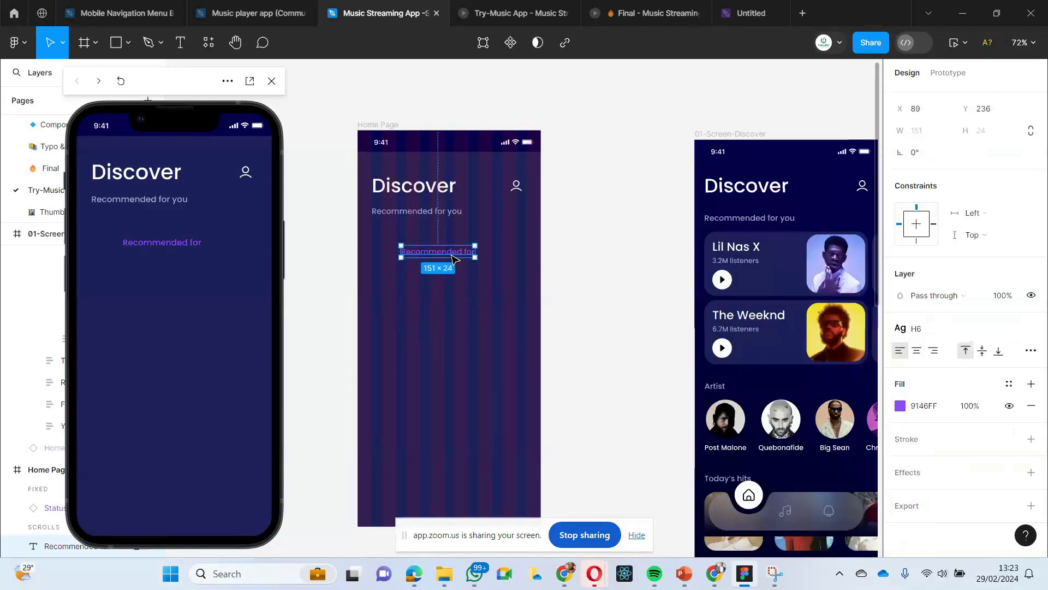
key(Delete)
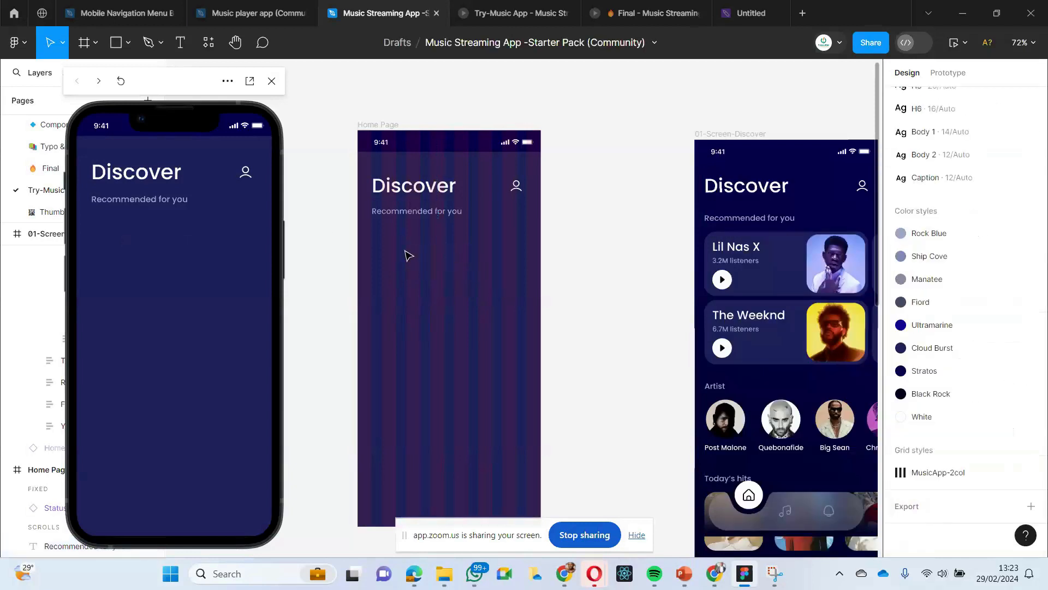
scroll(407, 253, right, 3)
scroll(400, 245, left, 1)
click(359, 214)
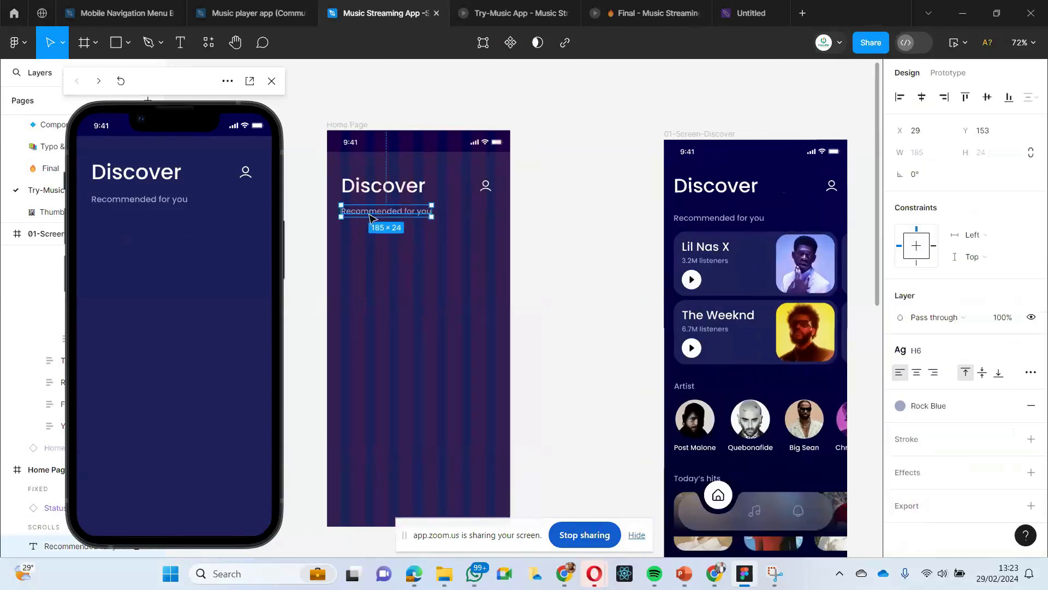
click(402, 276)
scroll(418, 262, down, 1)
scroll(418, 262, right, 1)
scroll(385, 225, down, 1)
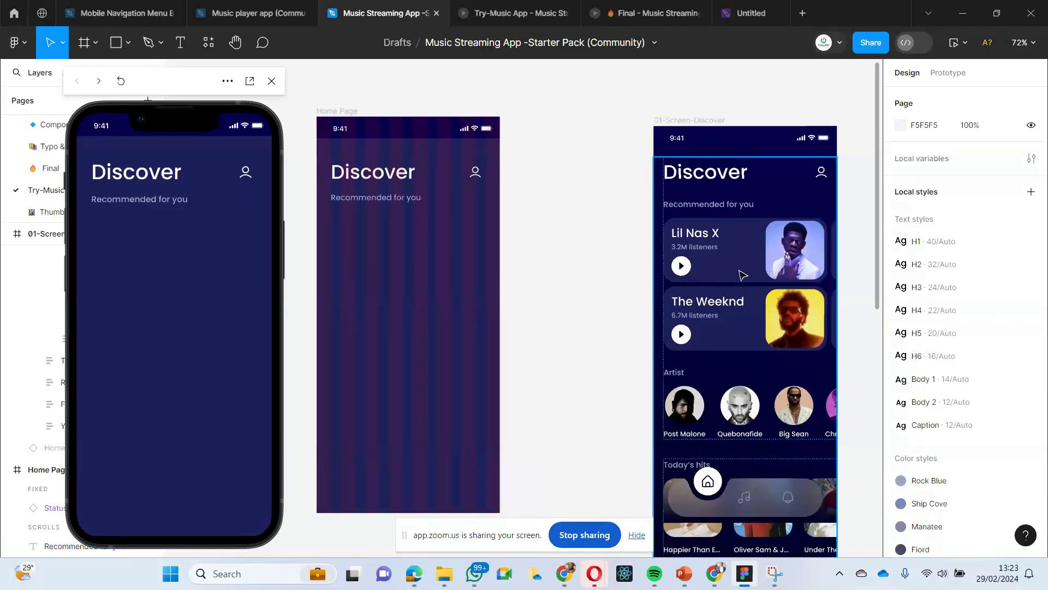
- Examine the layers of the Lil Nas X recommendation card on the finished Discover screen, including its text frame and image
click(710, 269)
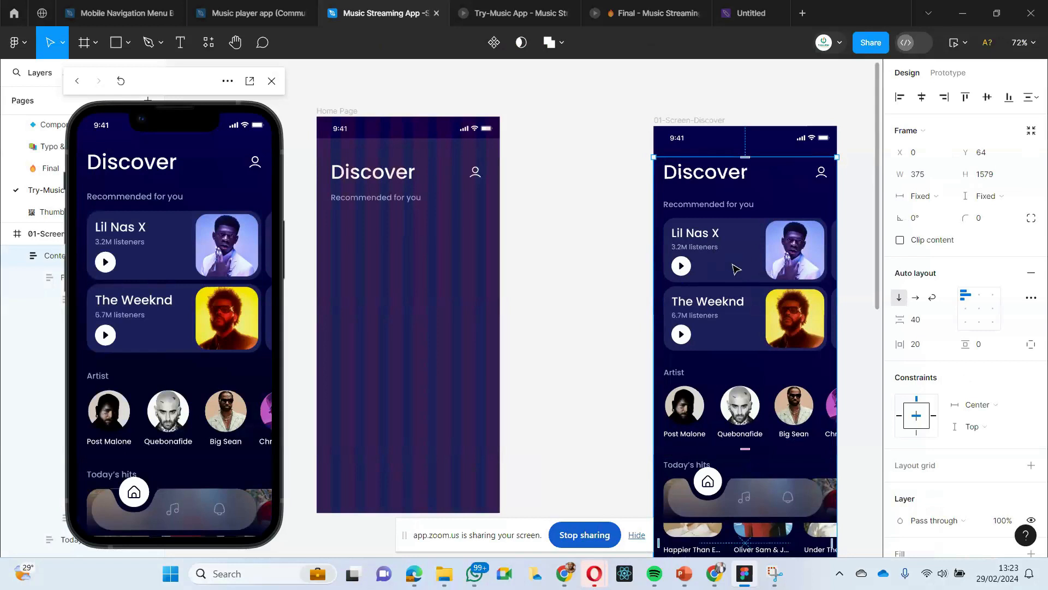
click(692, 247)
double_click(692, 247)
double_click(692, 246)
double_click(693, 247)
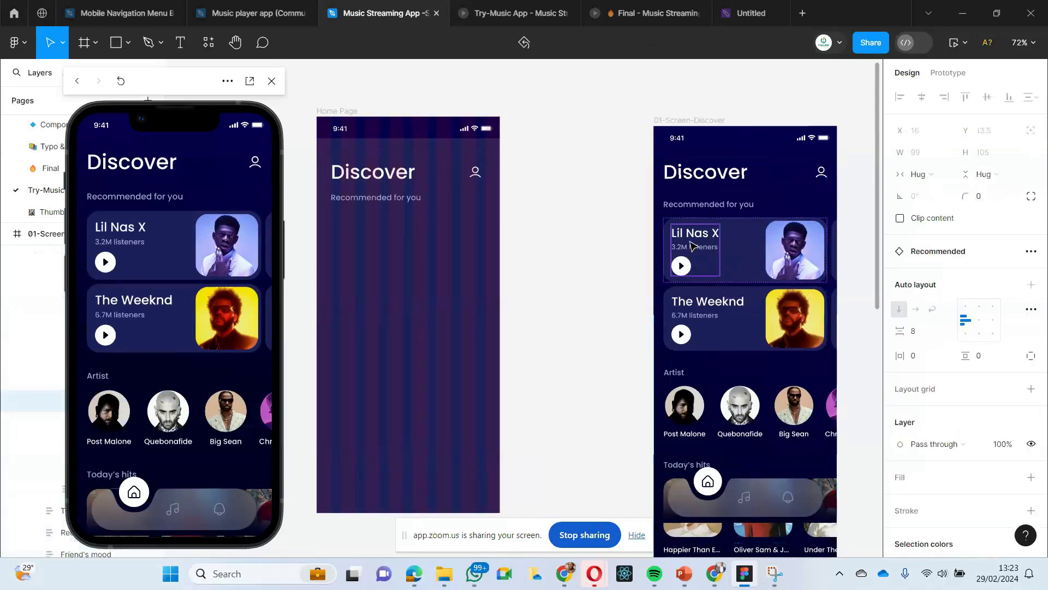
double_click(692, 246)
click(755, 251)
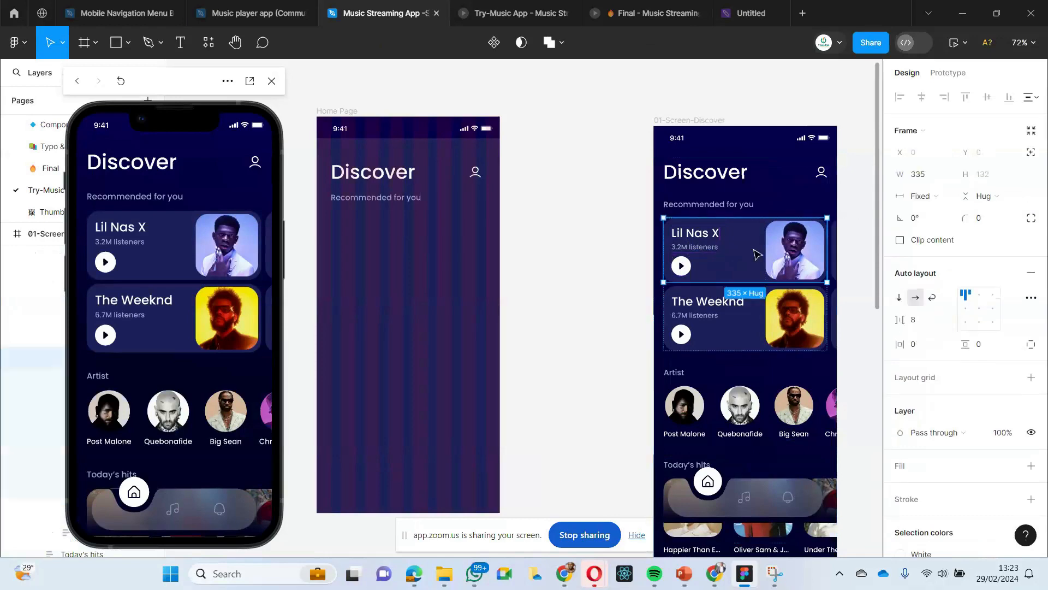
double_click(776, 249)
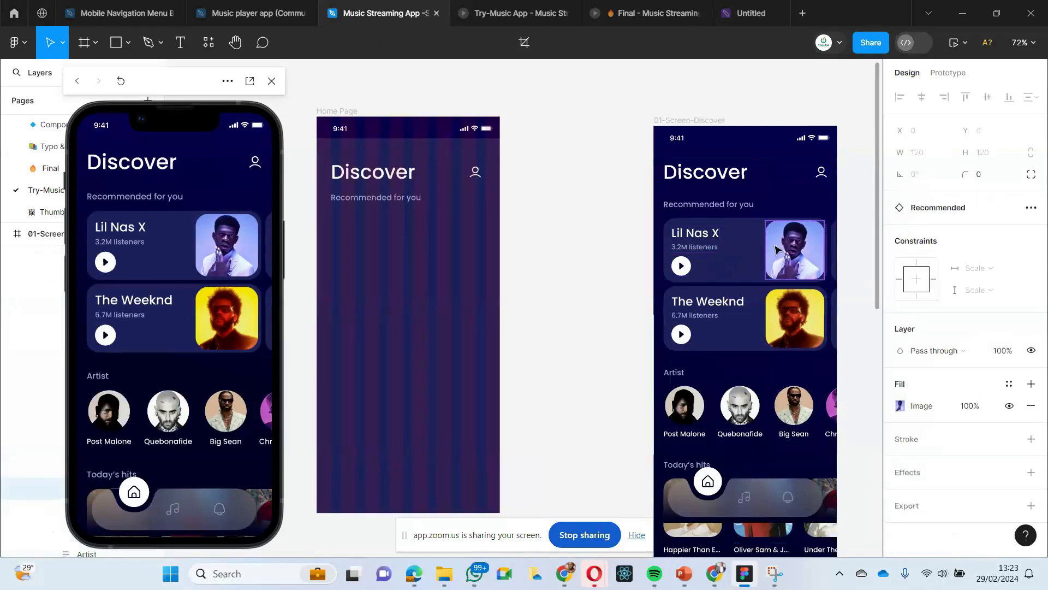
click(605, 297)
scroll(606, 284, left, 3)
scroll(605, 285, right, 1)
scroll(474, 262, right, 2)
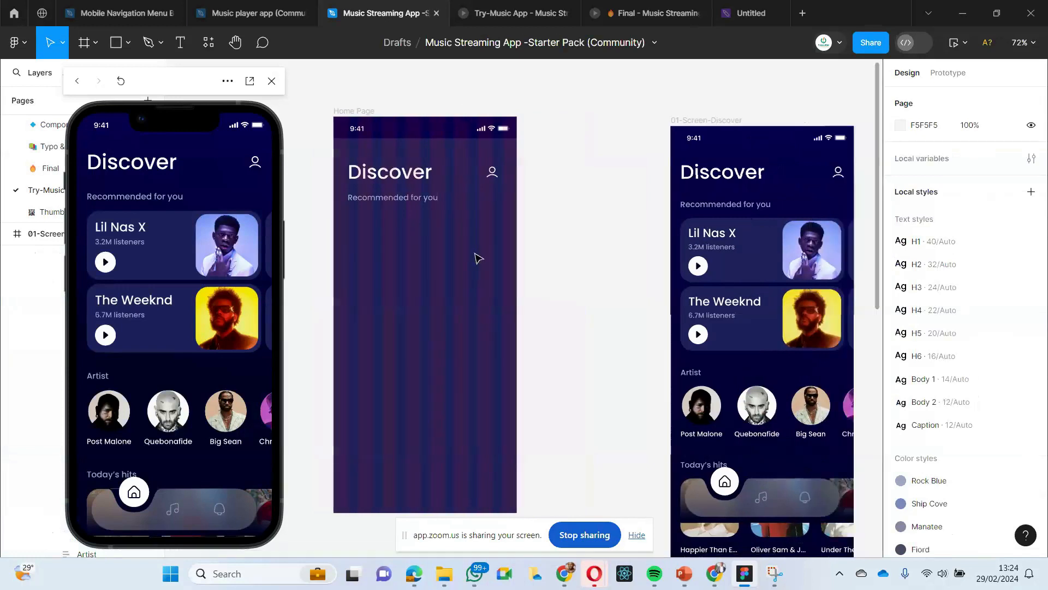
- Draw a rectangle about 317 × 118 on the Home Page below "Recommended for you", at about X 29, Y 203
scroll(477, 260, left, 2)
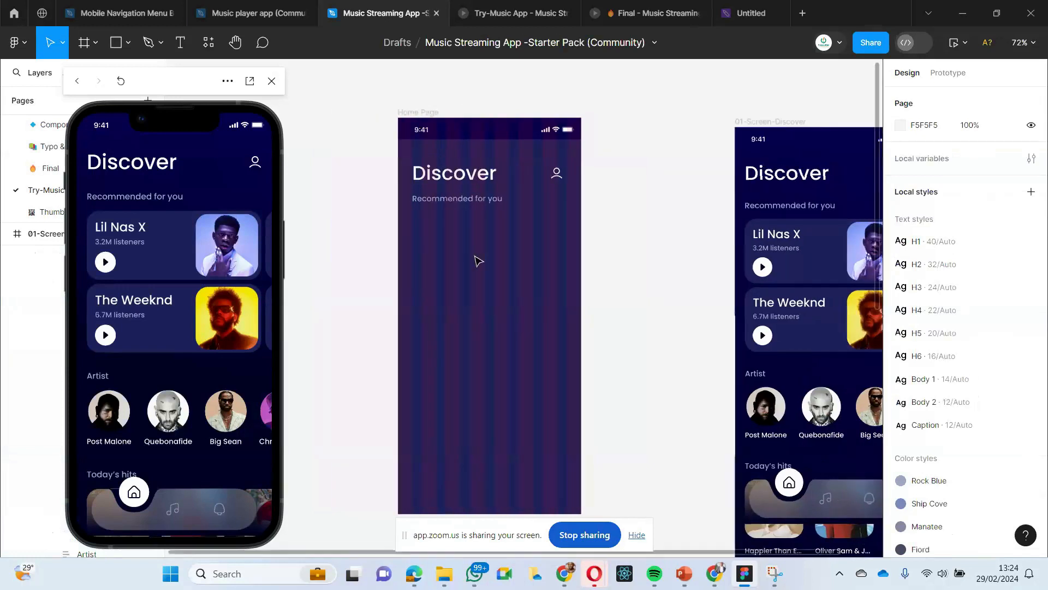
click(125, 44)
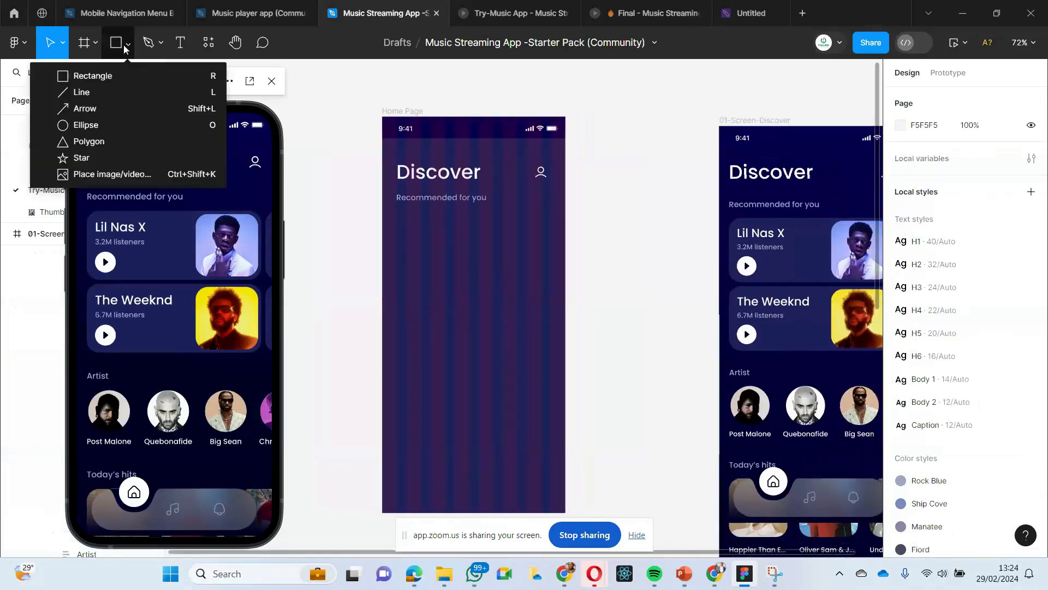
click(89, 77)
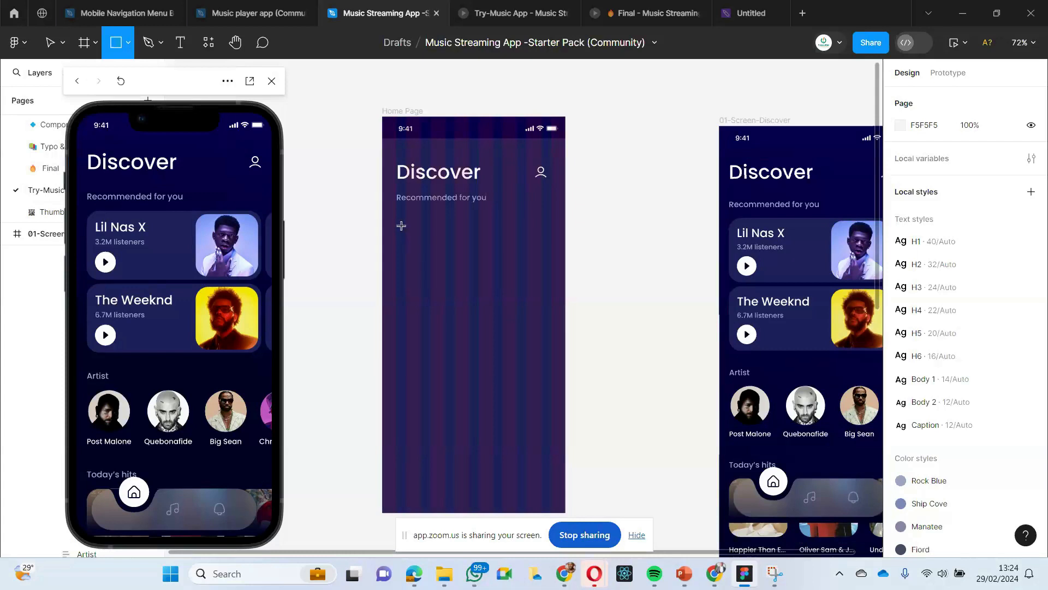
mouse_move(397, 217)
mouse_down()
mouse_move(402, 251)
mouse_move(552, 275)
mouse_up()
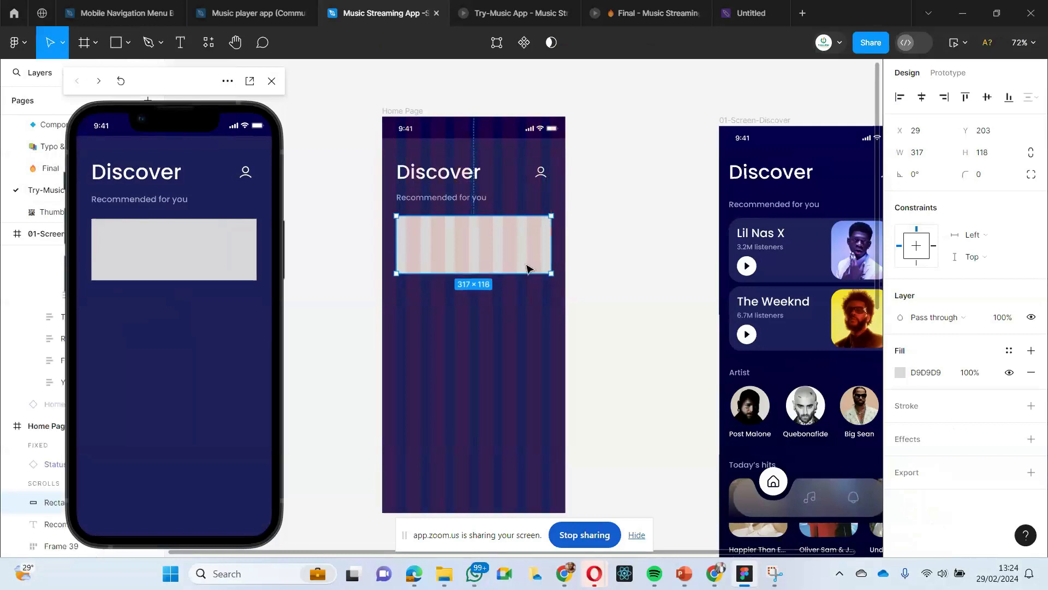
click(390, 248)
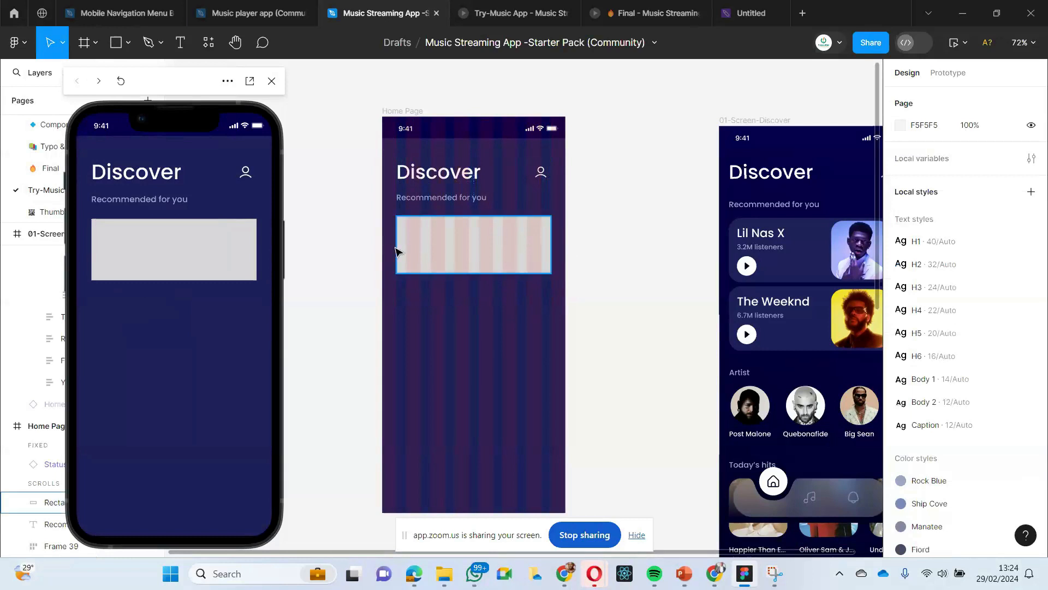
click(511, 254)
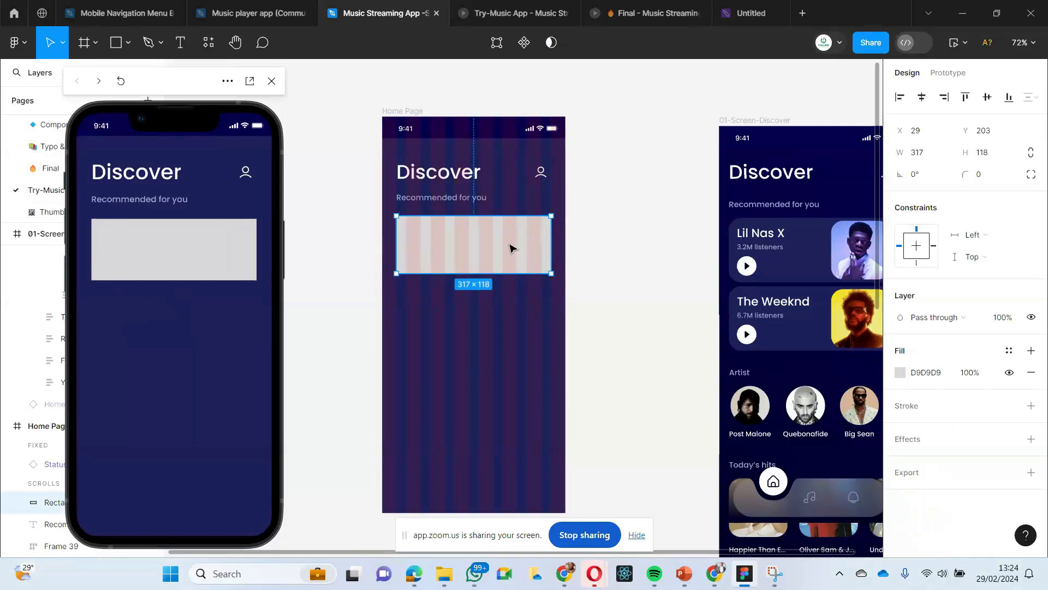
click(386, 236)
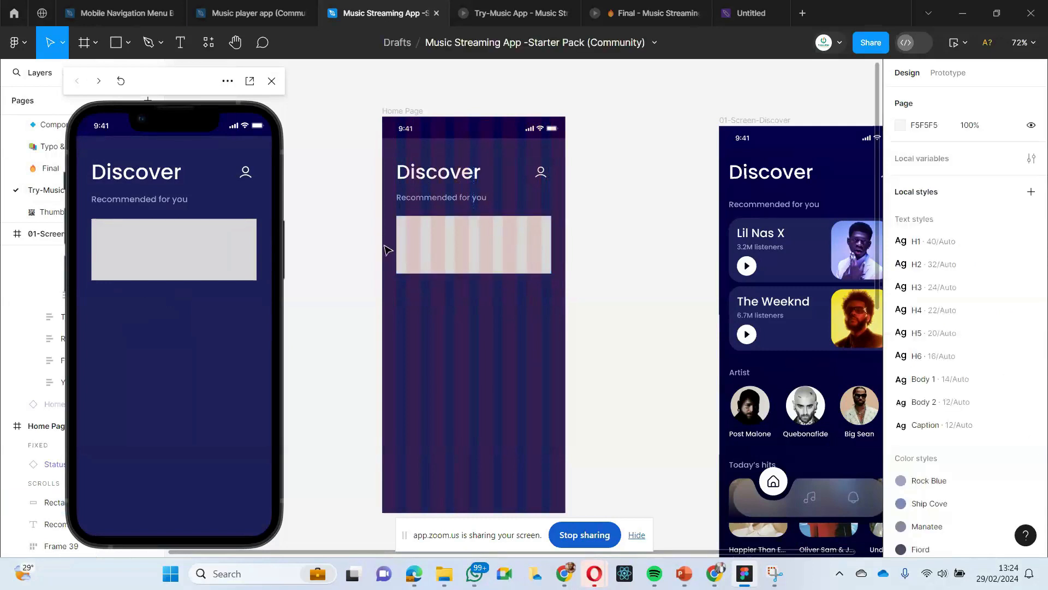
click(435, 261)
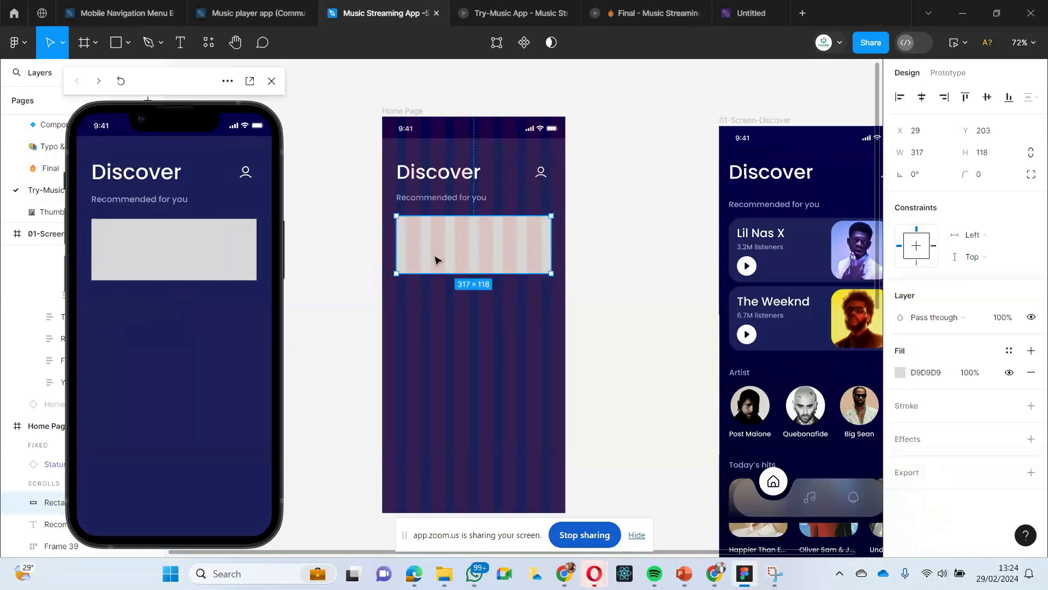
scroll(474, 309, right, 3)
scroll(433, 295, left, 1)
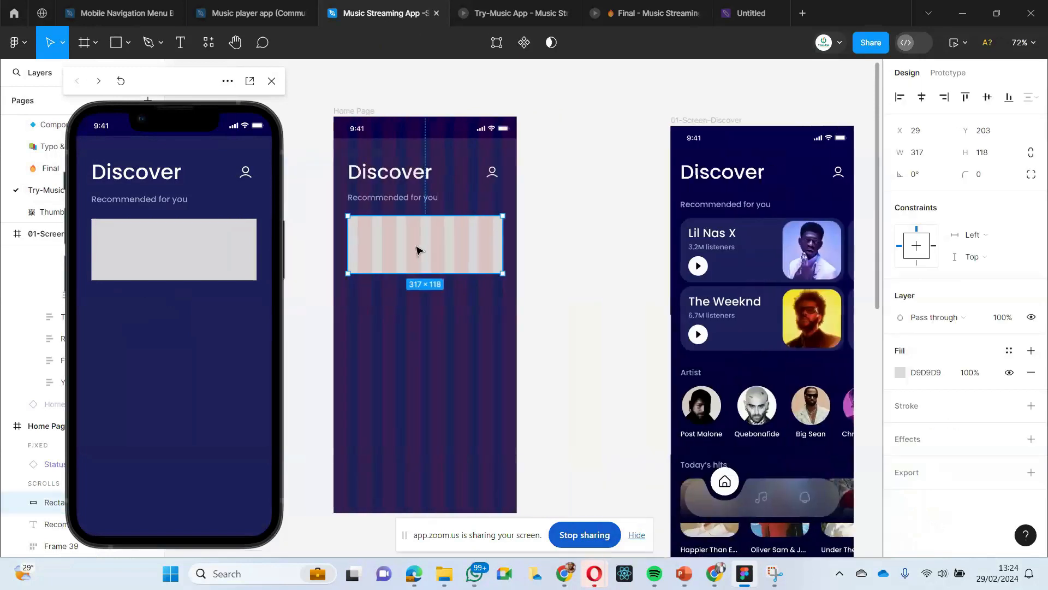
- Check the Lil Nas X card's corner radius on the Discover screen and set the Home Page rectangle's corner radius to 24
click(730, 270)
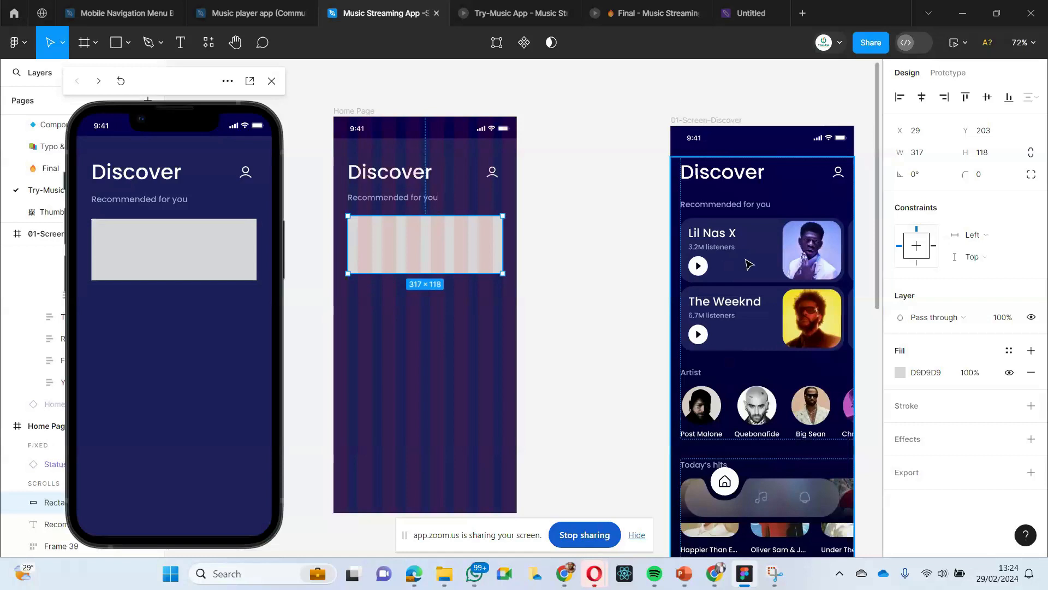
double_click(747, 259)
double_click(746, 260)
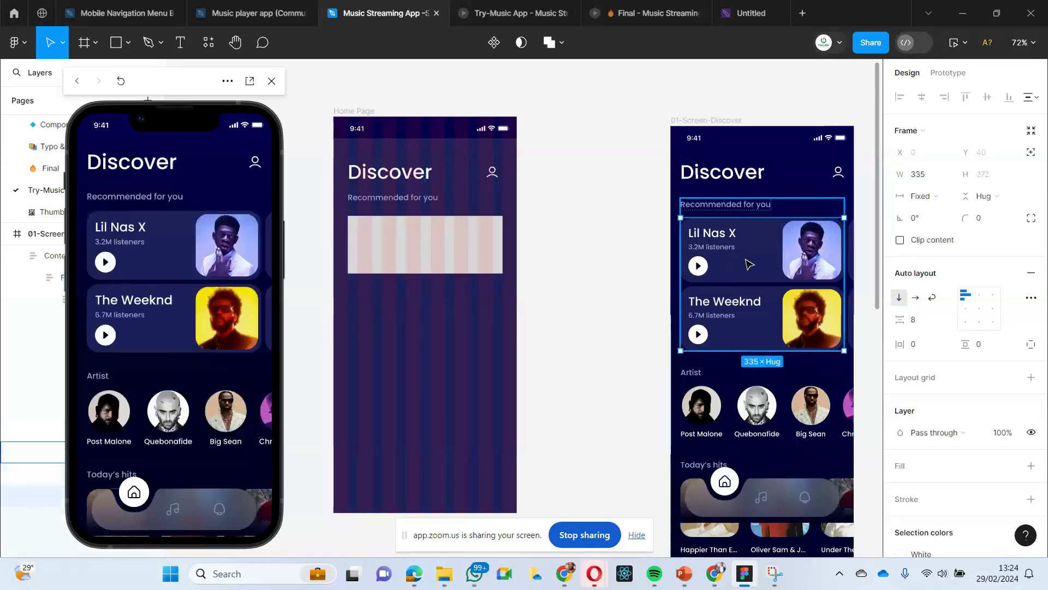
double_click(749, 264)
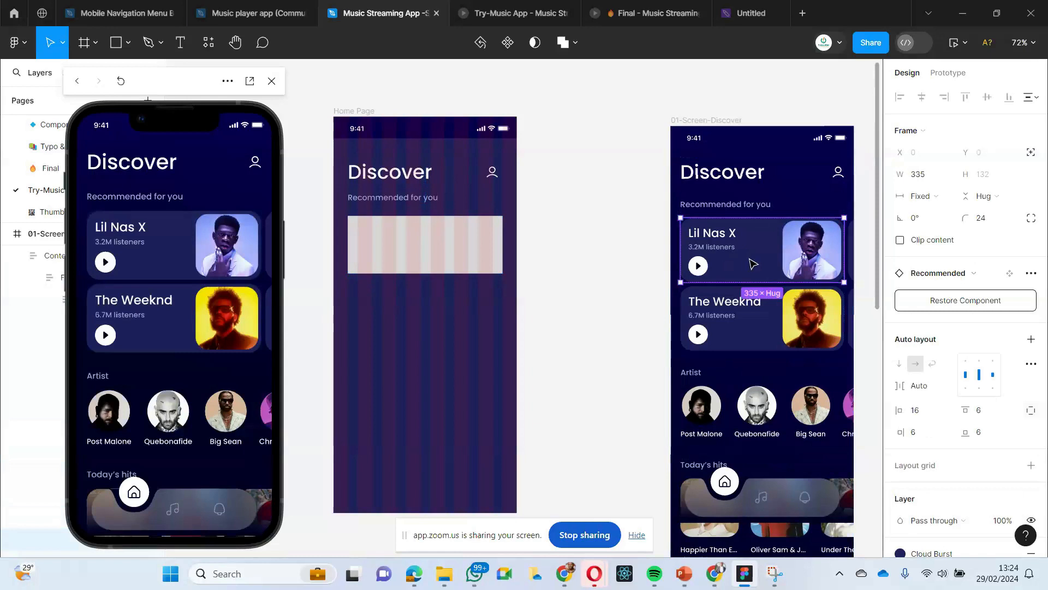
click(420, 401)
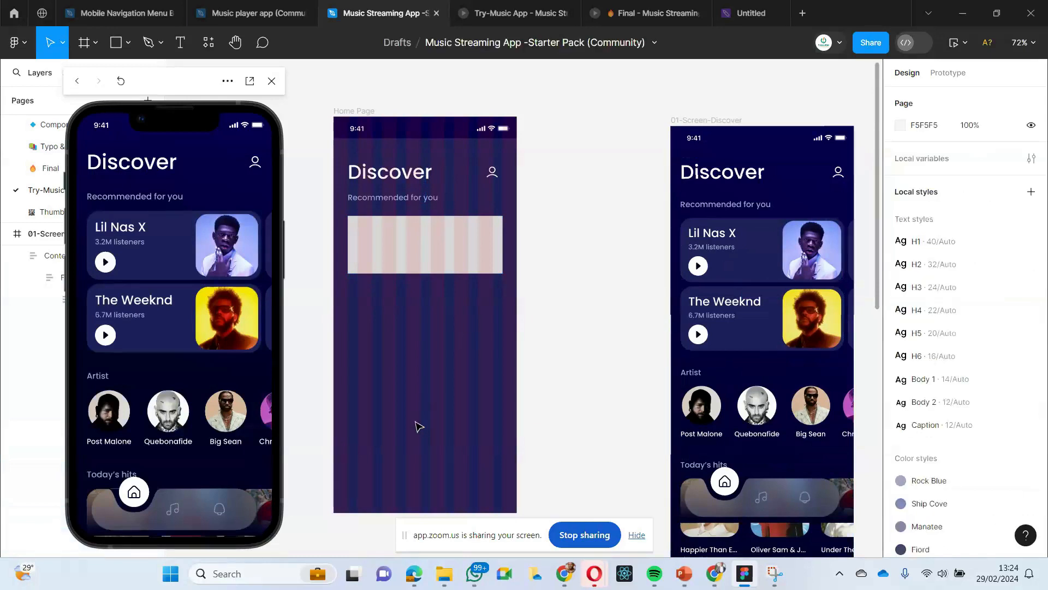
click(412, 251)
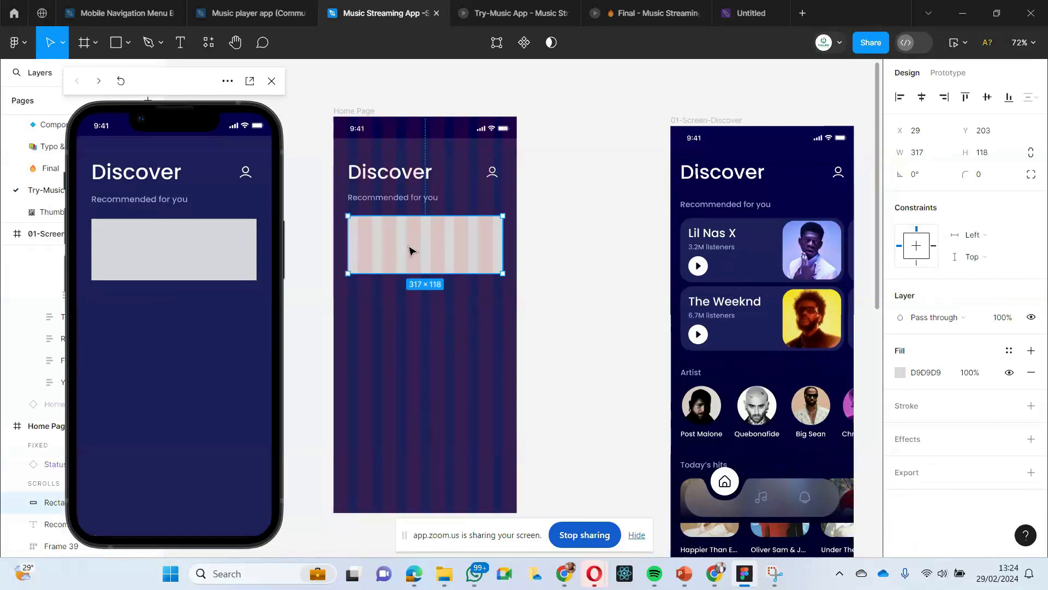
click(984, 178)
double_click(984, 178)
text(24)
key(Return)
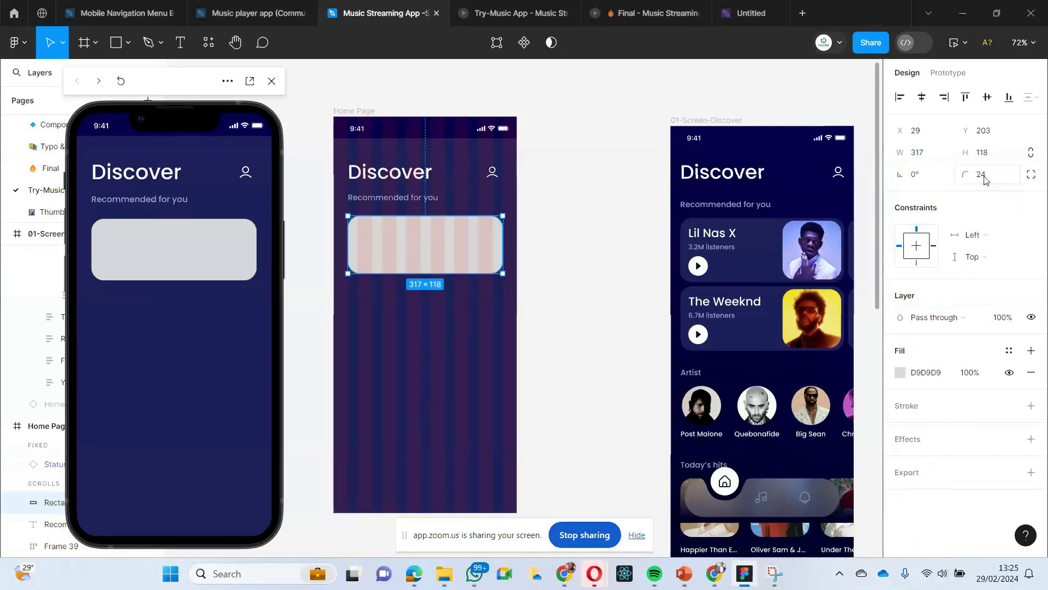
- Inspect the Recommended for you frame and the Lil Nas X card inside it on the Discover screen
click(393, 379)
click(424, 256)
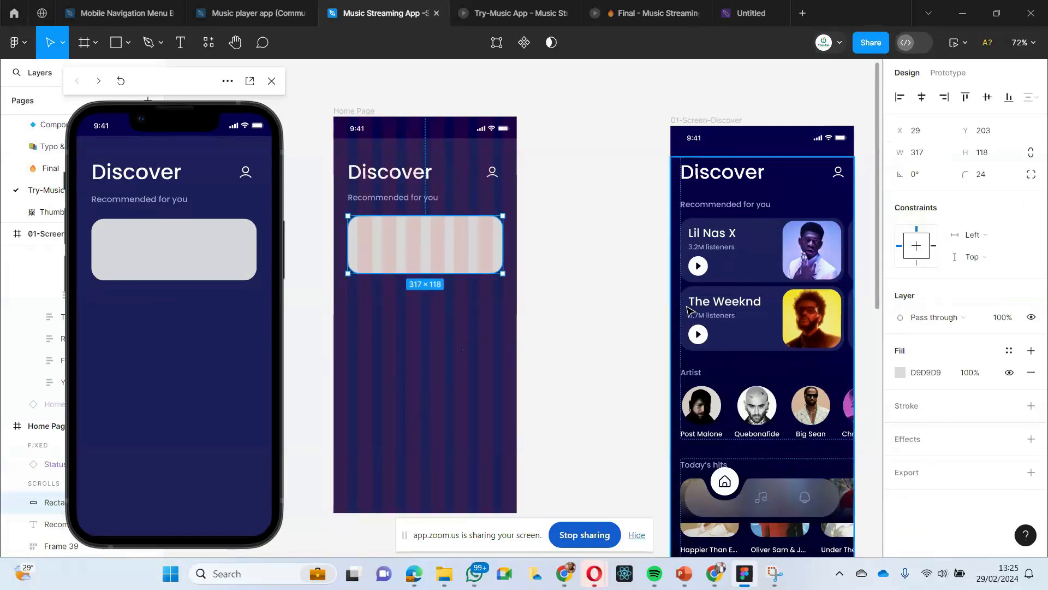
click(753, 276)
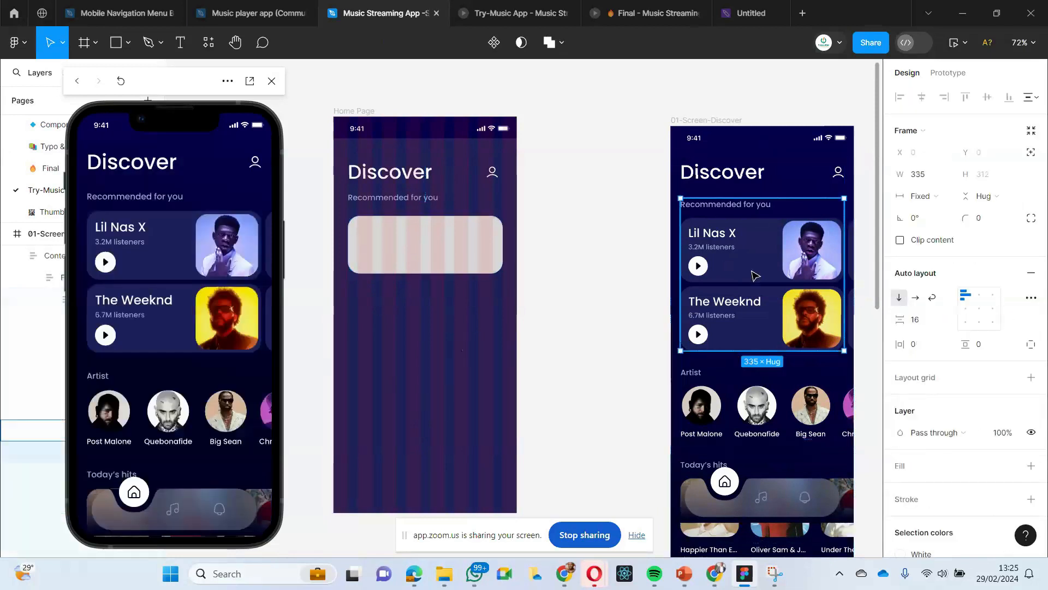
double_click(754, 275)
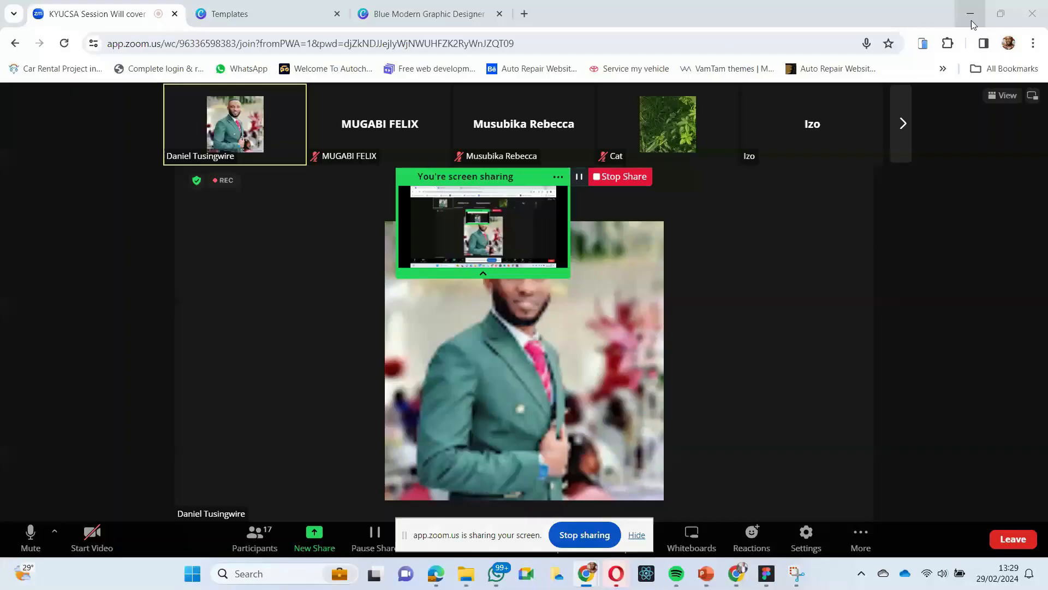
- Switch back to Figma and delete the square-cornered red rectangle from the Home Page card
key(alt+Tab)
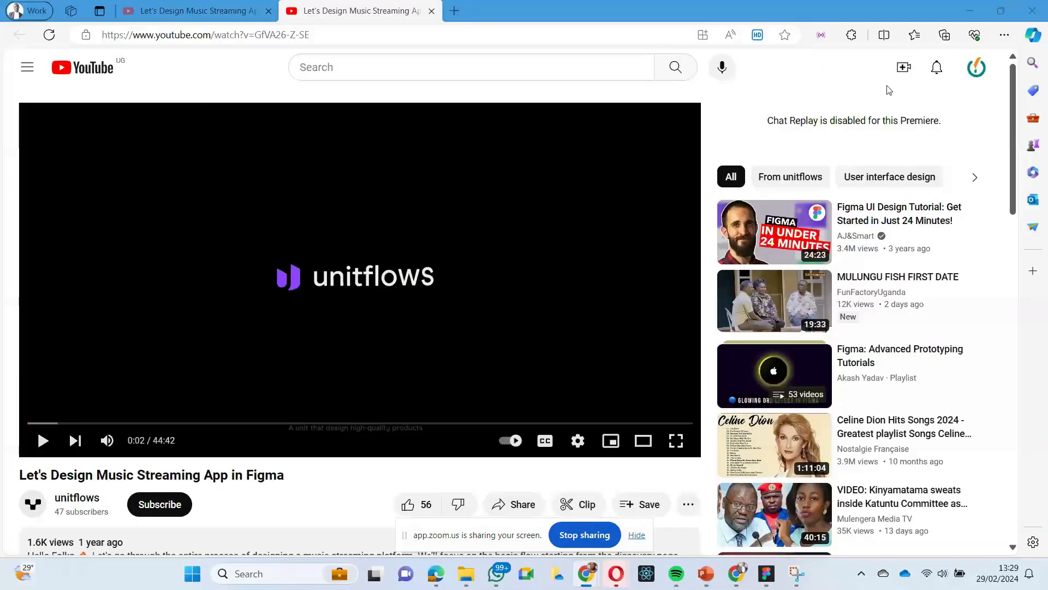
click(971, 12)
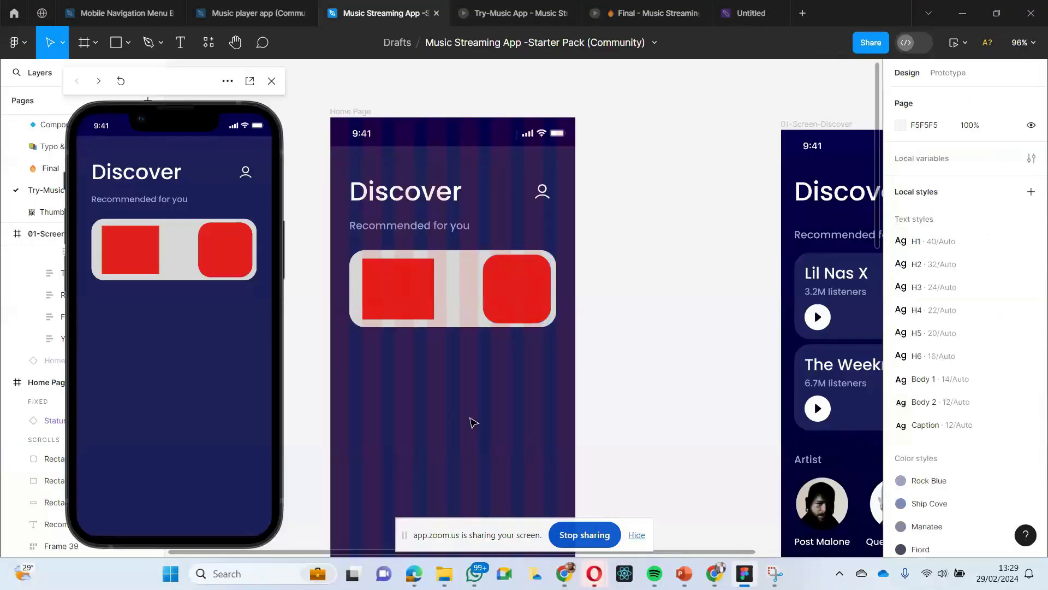
scroll(480, 395, down, 5)
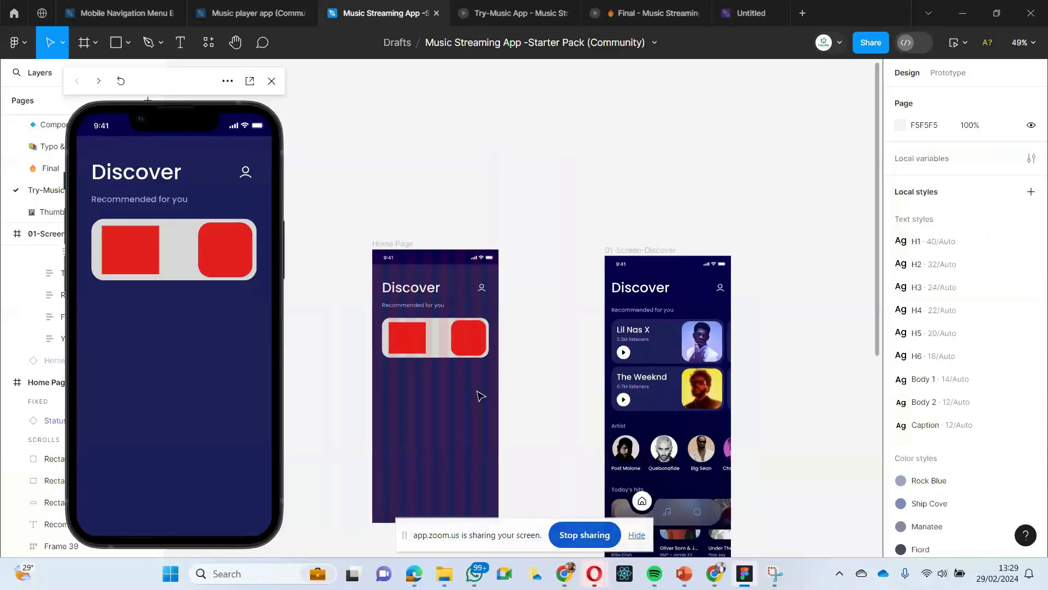
scroll(480, 394, left, 2)
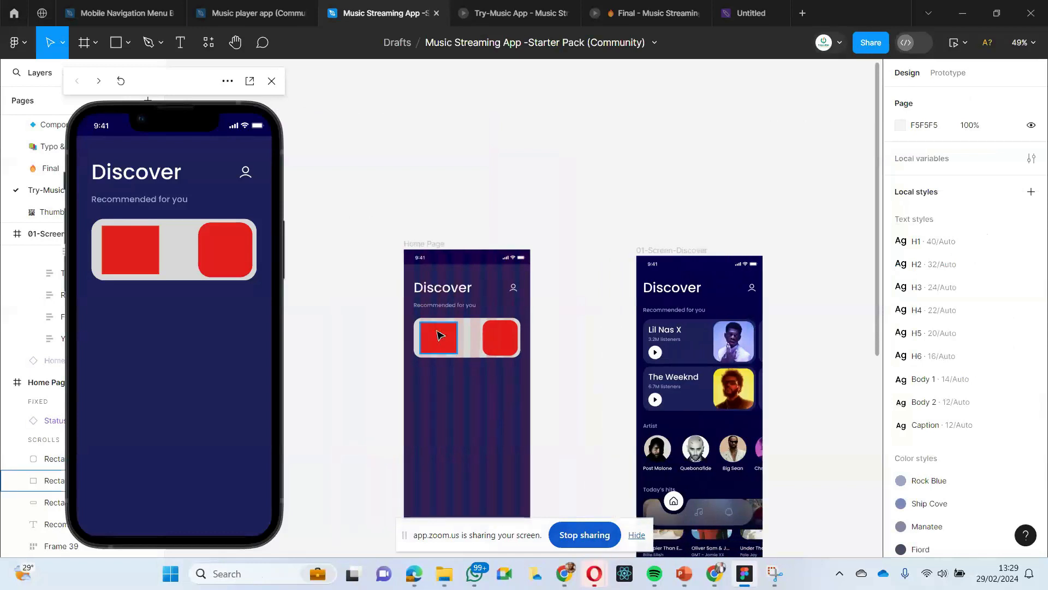
click(439, 334)
scroll(458, 341, left, 1)
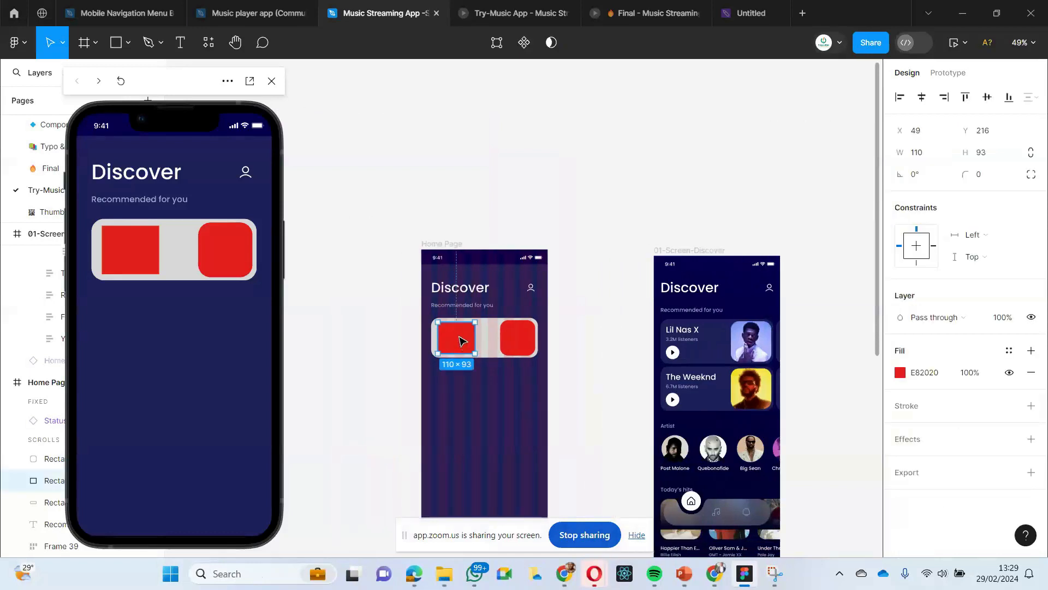
key(Delete)
- Compare the rounded red rectangle in the Home Page card with the artist images on the Discover screen's cards
click(525, 339)
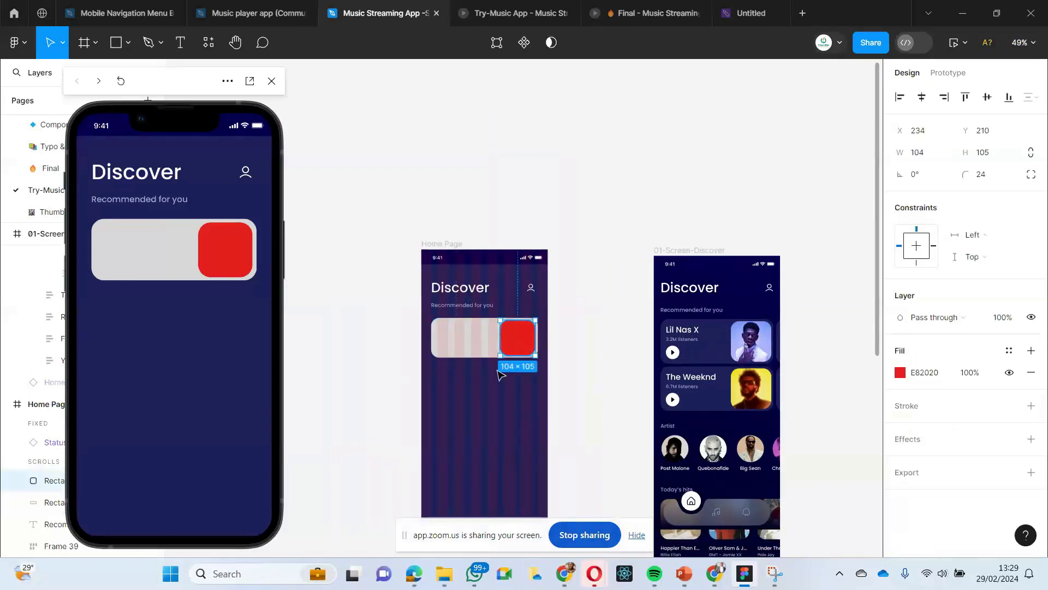
scroll(494, 376, up, 5)
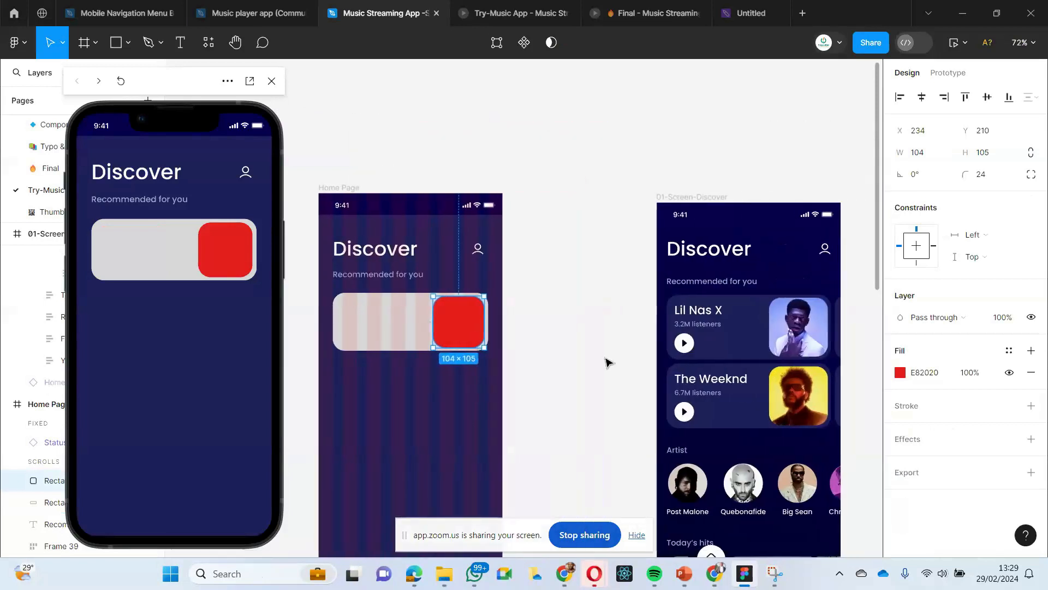
scroll(655, 350, right, 2)
scroll(718, 341, right, 1)
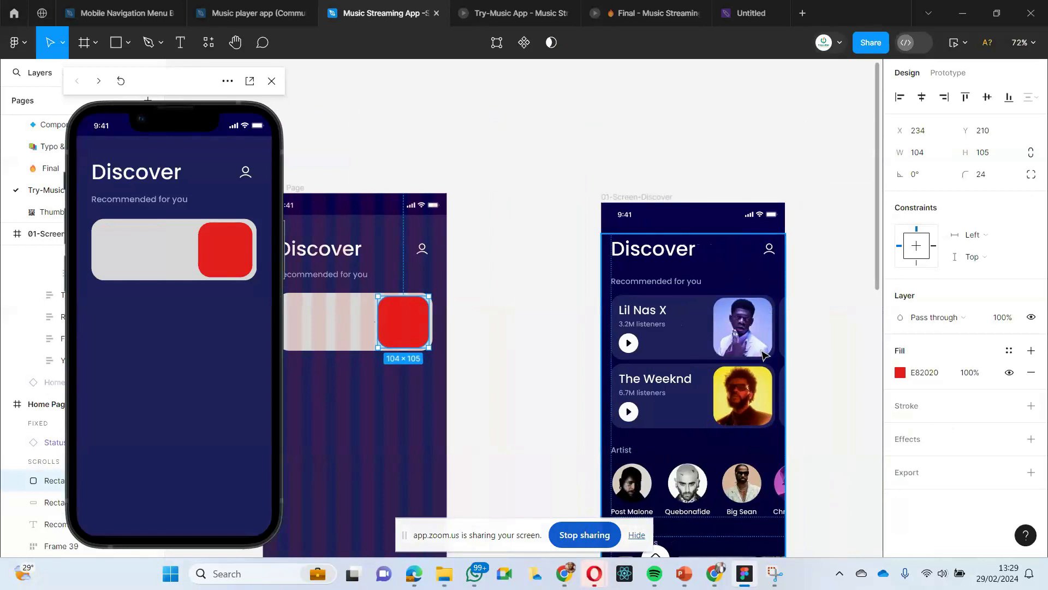
scroll(763, 355, left, 3)
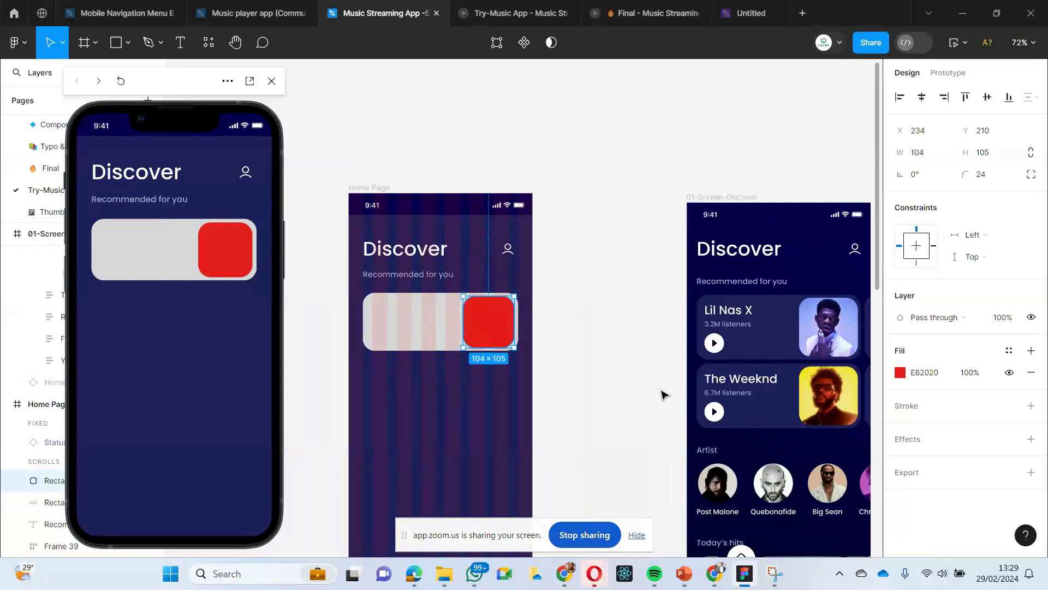
scroll(662, 394, right, 2)
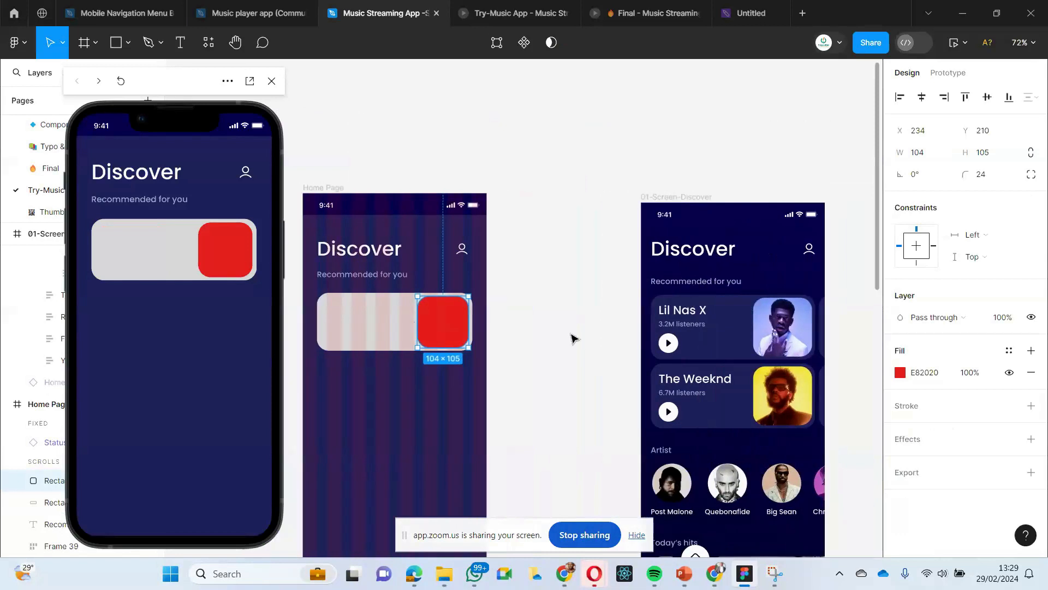
scroll(573, 339, left, 1)
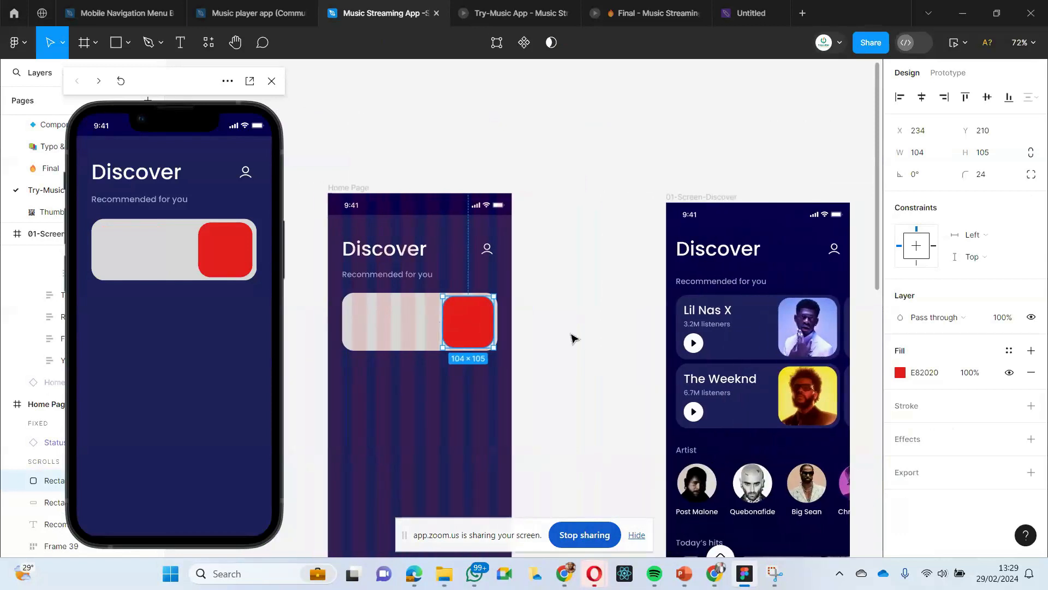
scroll(574, 339, right, 4)
scroll(674, 339, left, 1)
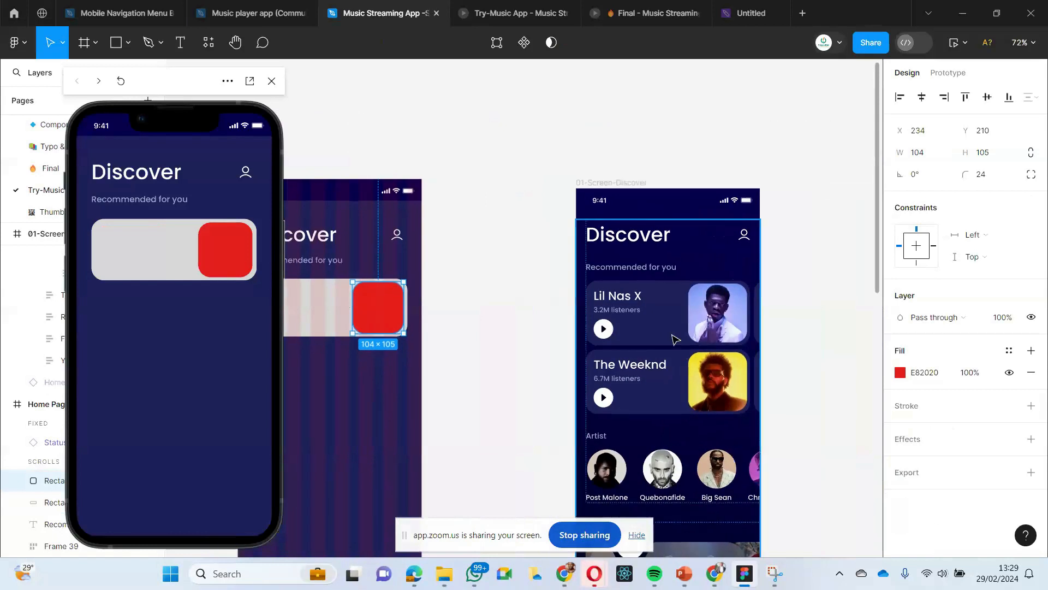
click(719, 319)
scroll(655, 328, left, 3)
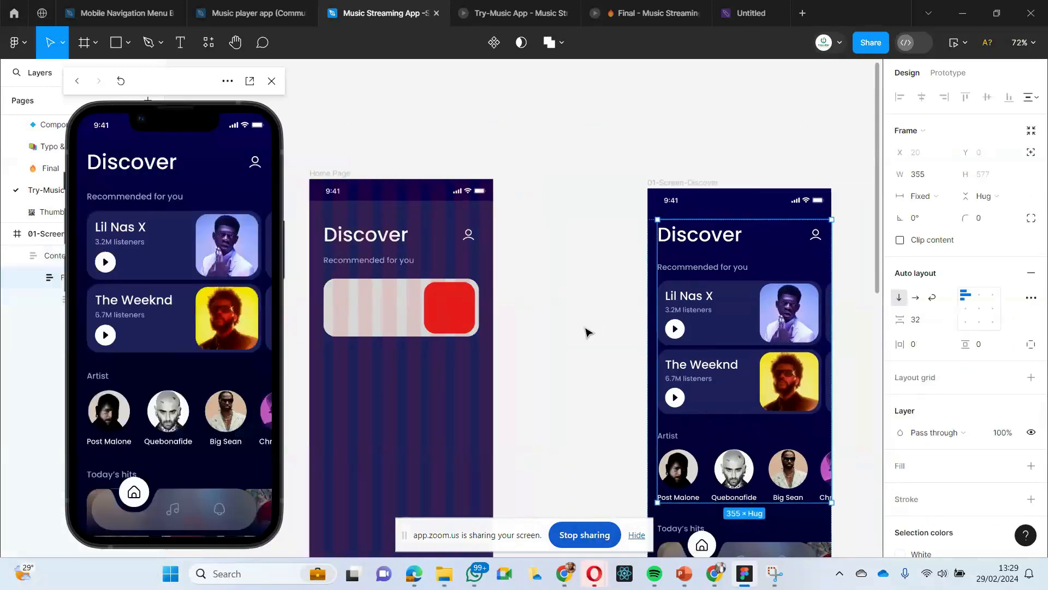
click(788, 315)
double_click(790, 316)
double_click(790, 317)
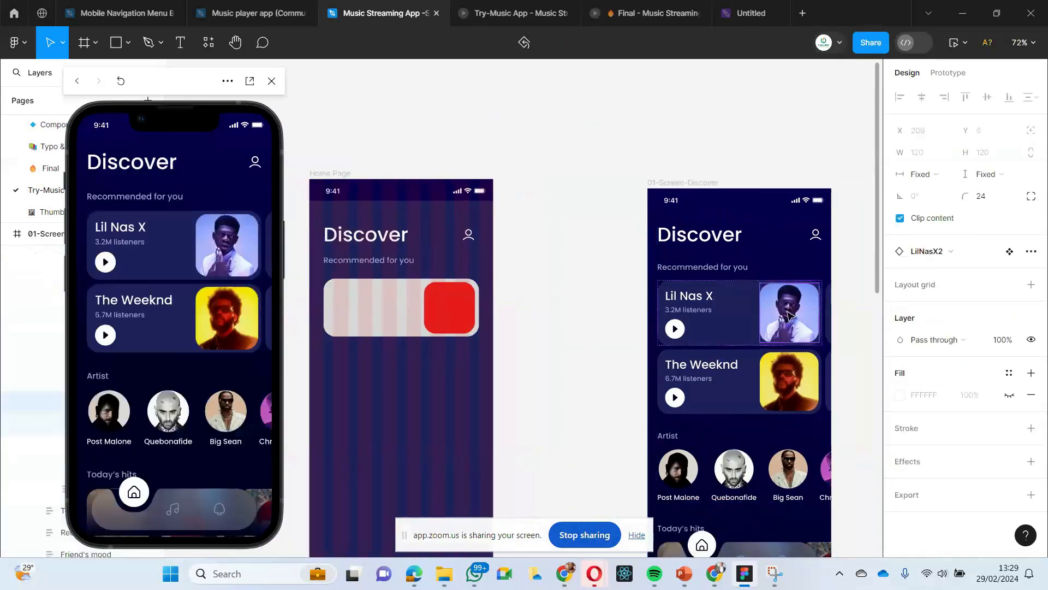
double_click(790, 316)
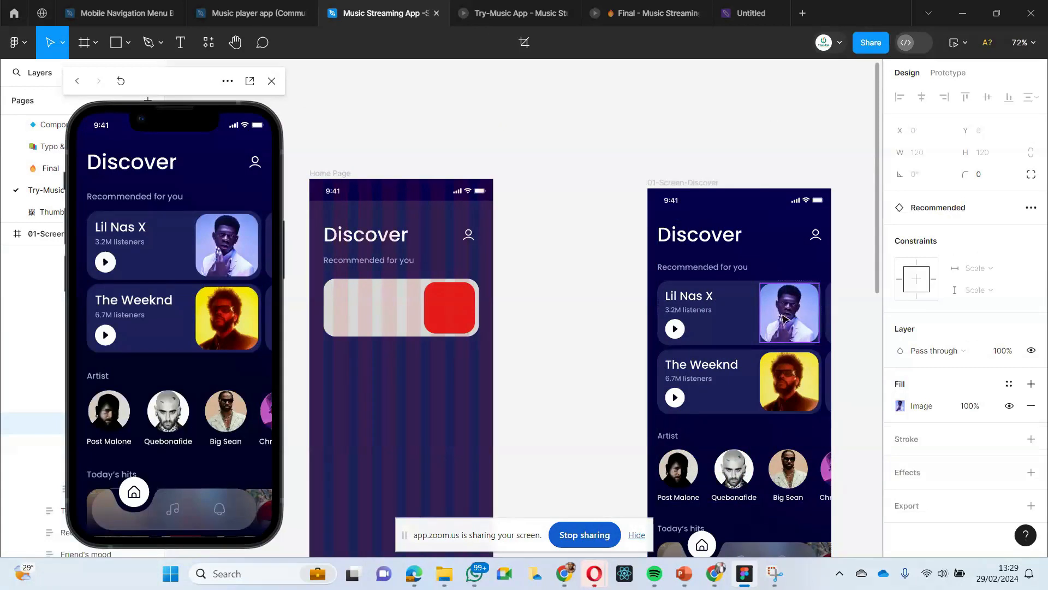
click(594, 328)
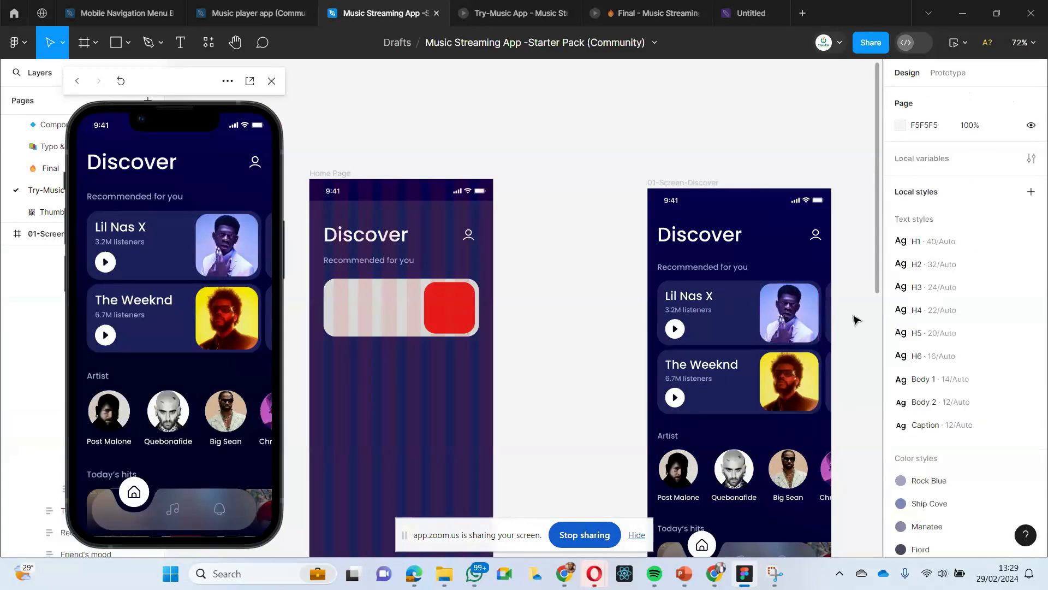
- Replace the red rectangle in the Home Page card with a copy of the Lil Nas X image component from the Discover screen
click(796, 317)
double_click(797, 317)
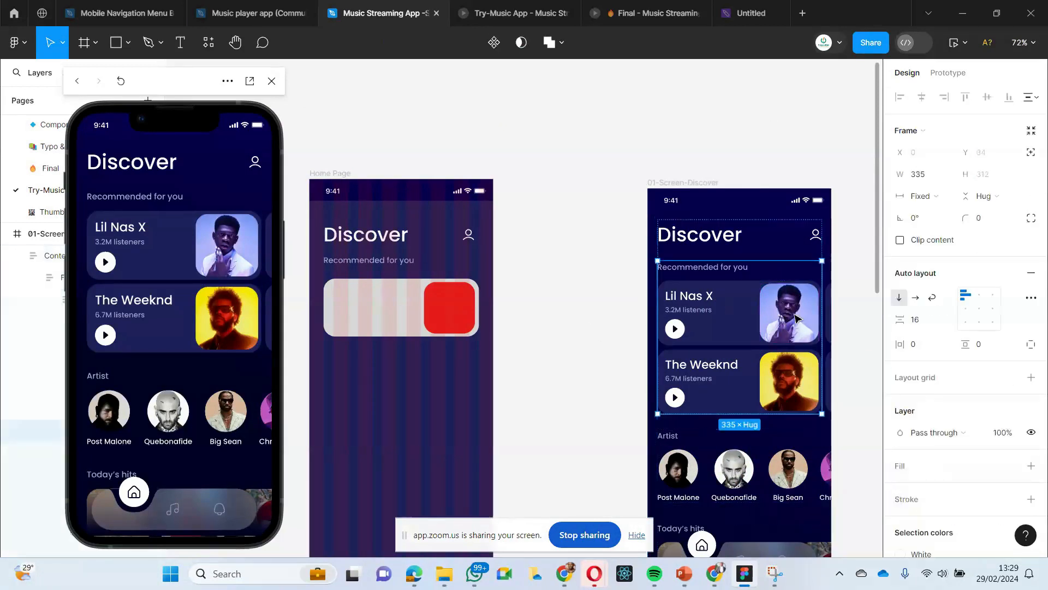
double_click(796, 317)
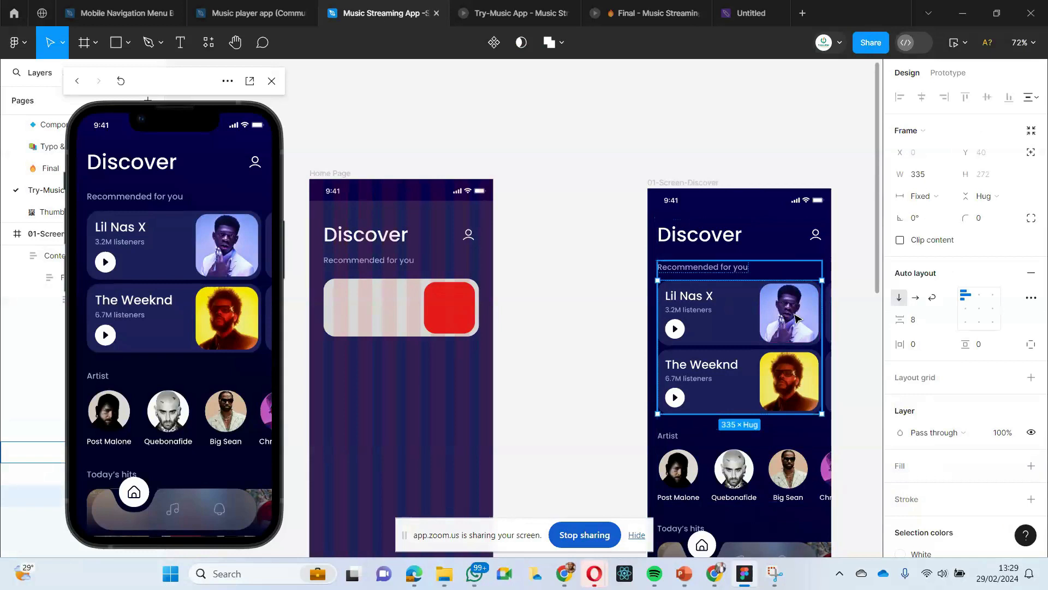
double_click(797, 317)
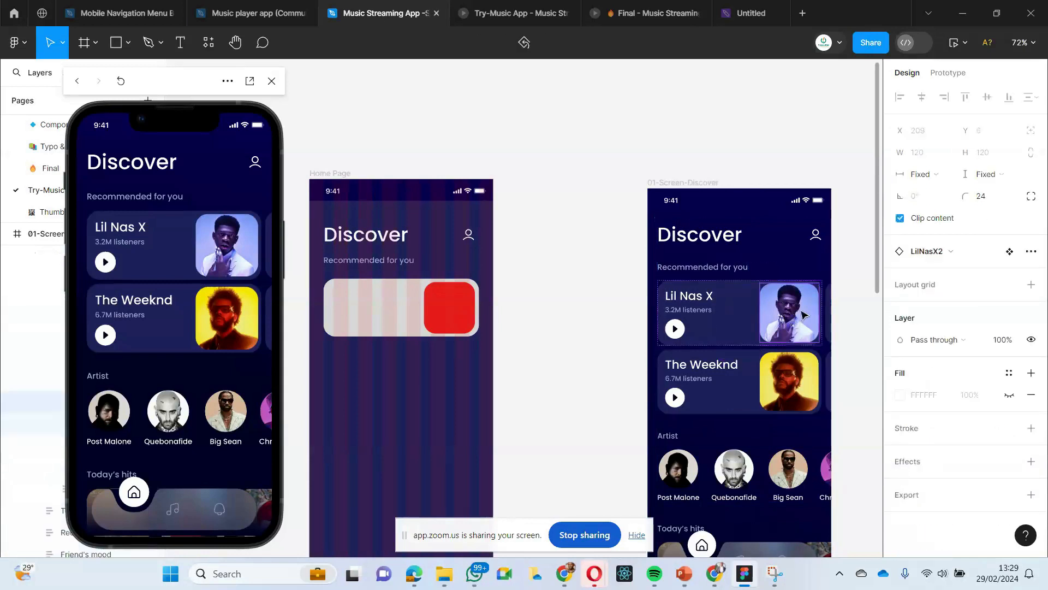
right_click(448, 308)
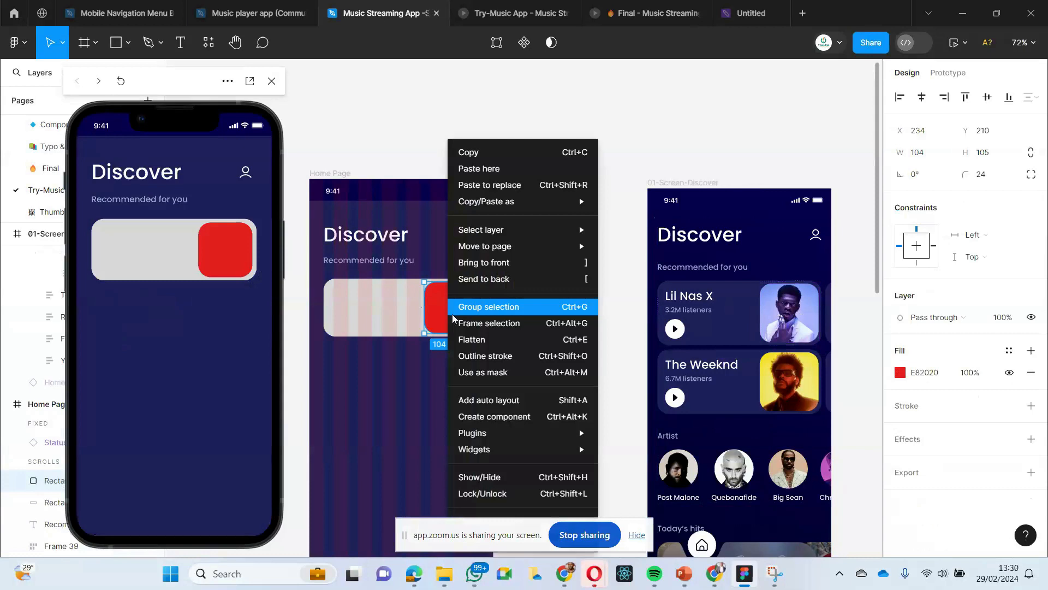
click(467, 185)
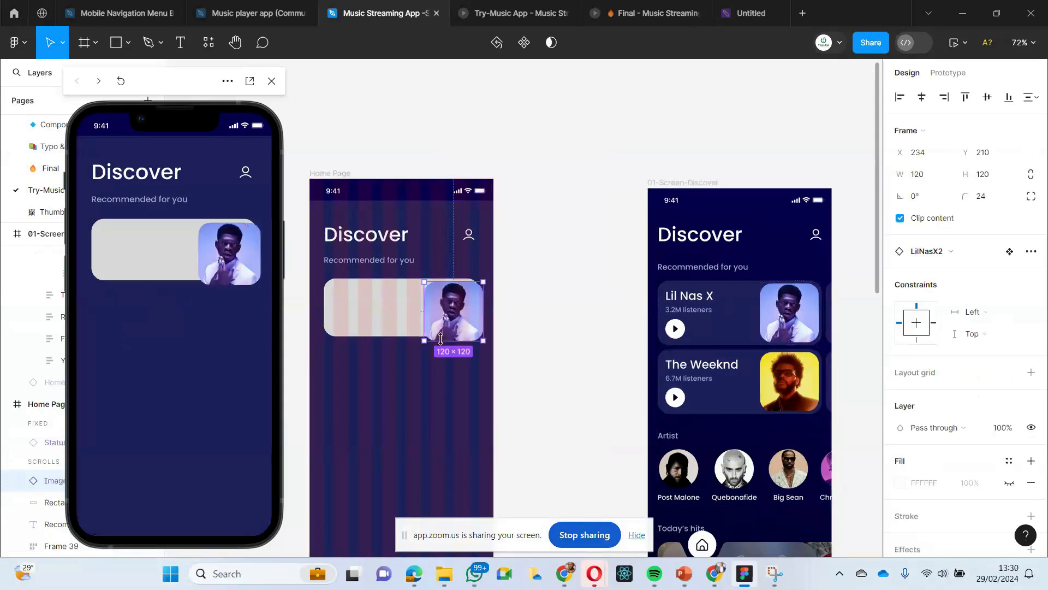
- Resize the Lil Nas X image to 106 × 106 and position it inside the Home Page card at X 232, Y 209
scroll(377, 393, up, 1)
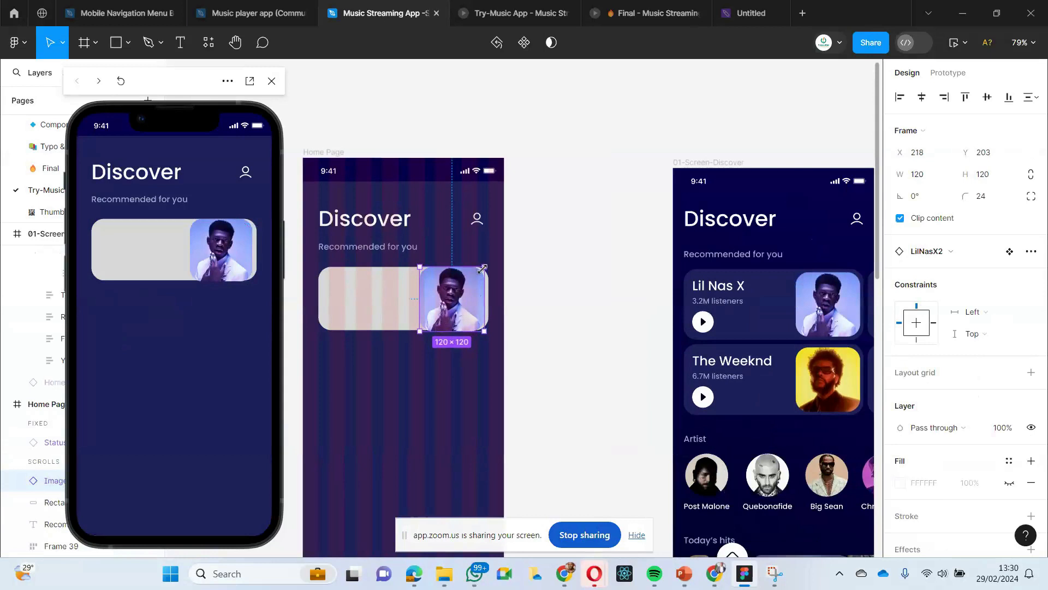
drag(483, 268, 479, 271)
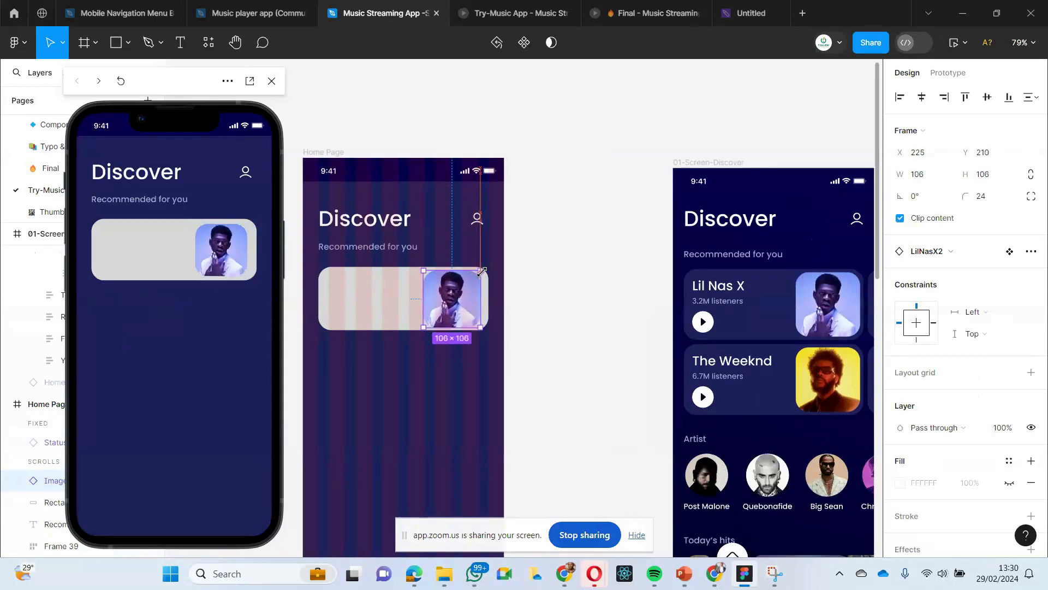
drag(463, 306, 467, 307)
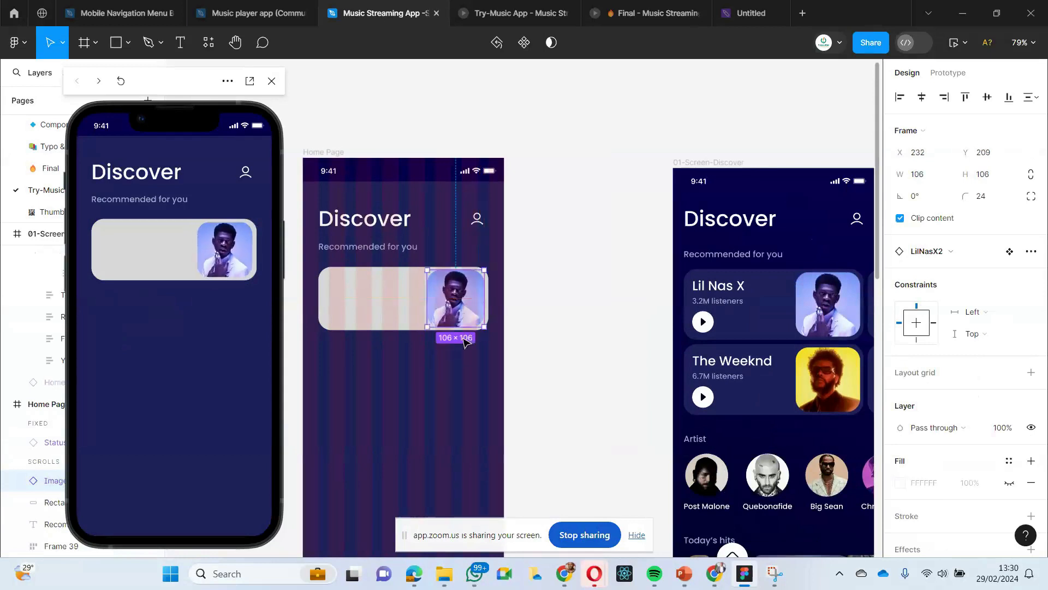
click(452, 386)
scroll(452, 389, left, 2)
click(480, 308)
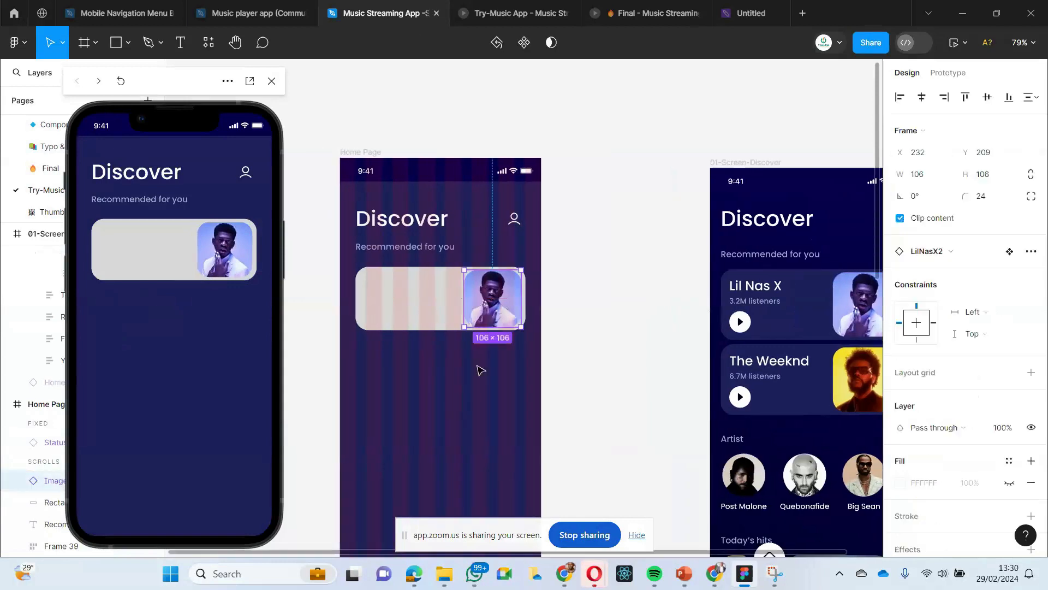
scroll(480, 376, right, 1)
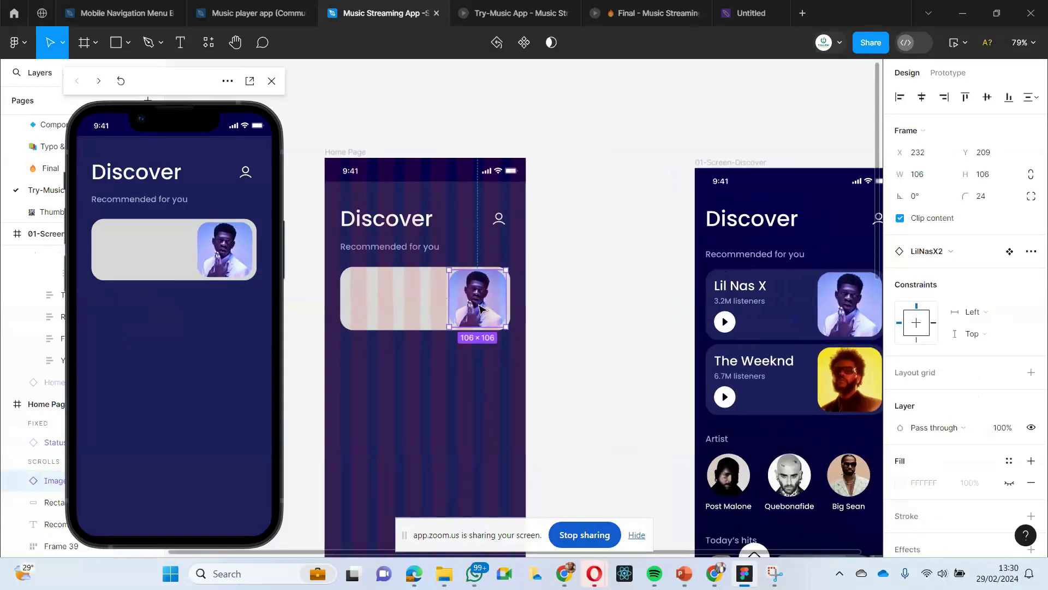
- Place a copy of the Lil Nas X image below the card, try enlarging it to about 218 × 290, and undo the resize
drag(479, 308, 441, 395)
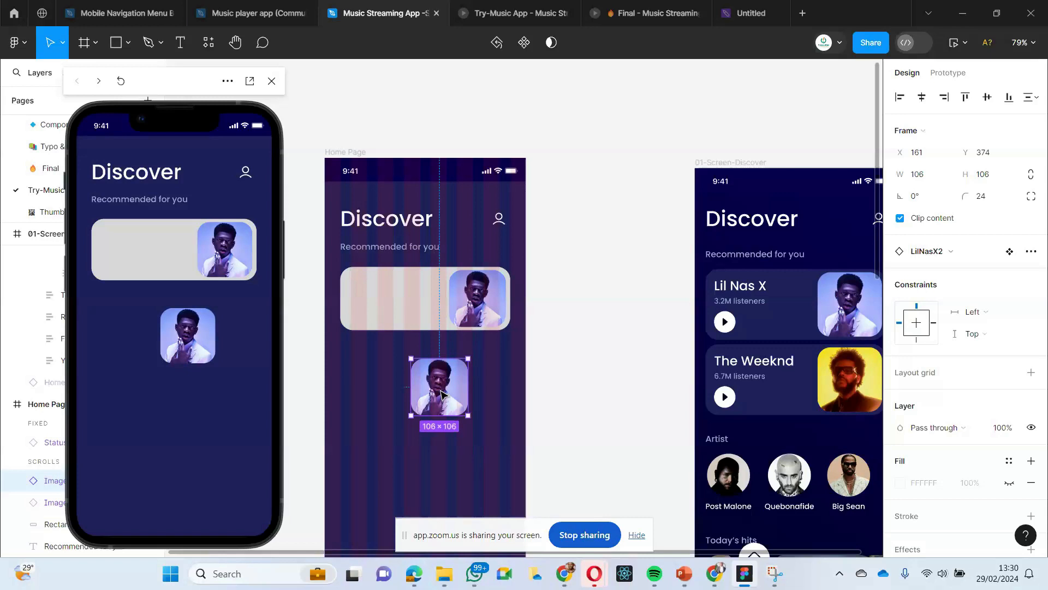
drag(409, 416, 351, 514)
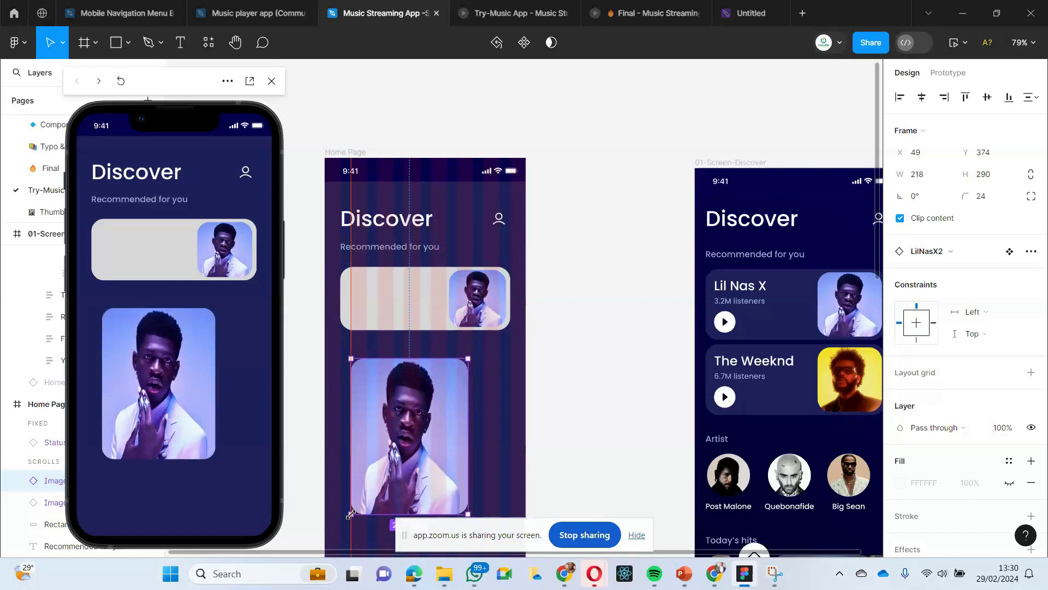
scroll(371, 440, down, 3)
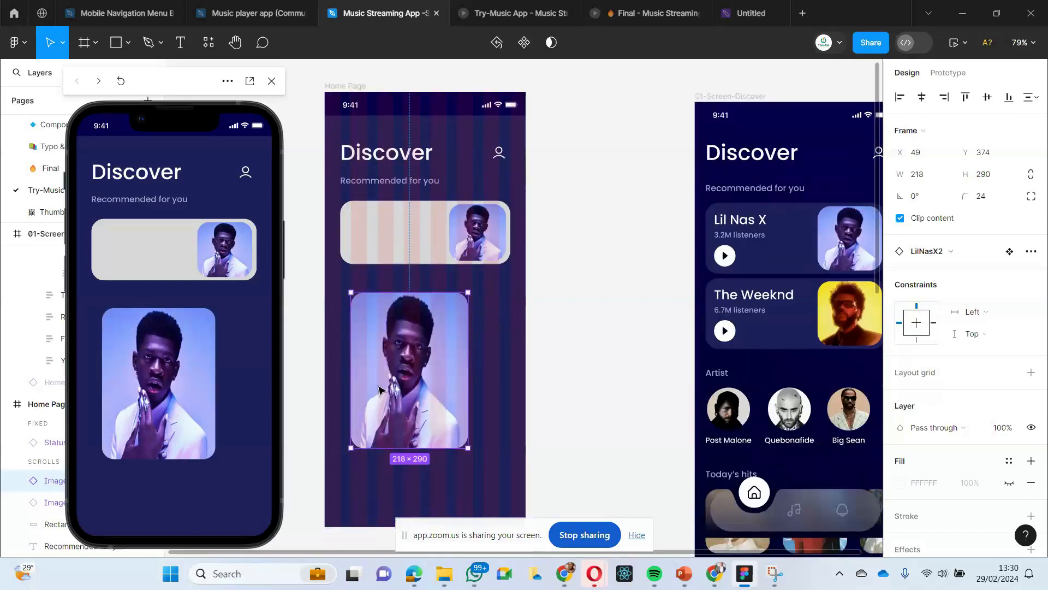
key(ctrl+z)
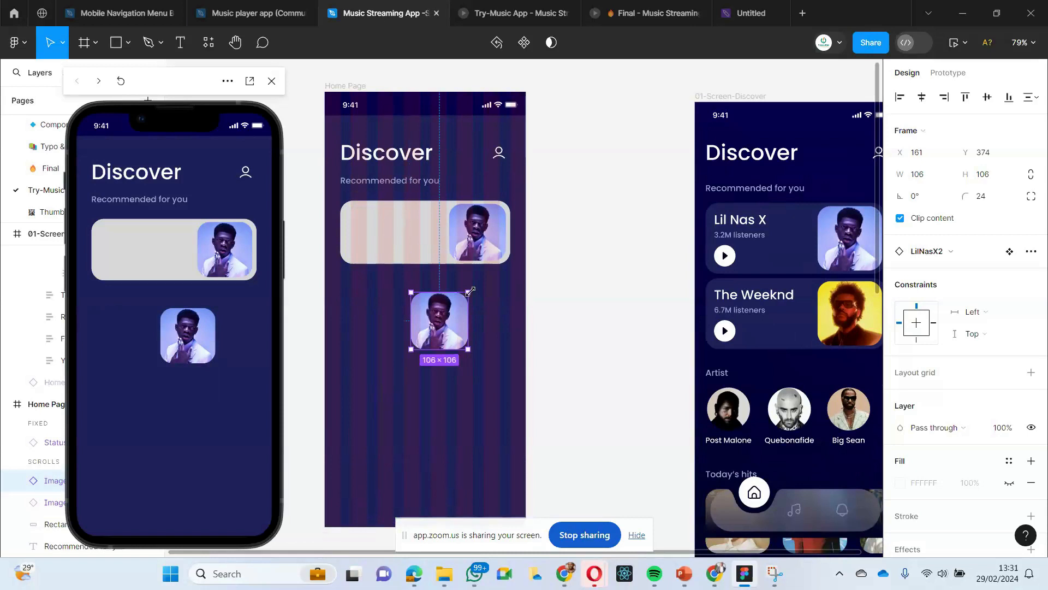
- Enlarge the image copy about its centre to about 142 × 142, then constrain its proportions and set its size to 50 × 50
mouse_move(470, 291)
mouse_down()
mouse_move(505, 256)
mouse_move(475, 287)
mouse_move(499, 270)
mouse_move(484, 292)
mouse_move(507, 269)
mouse_move(481, 302)
mouse_up()
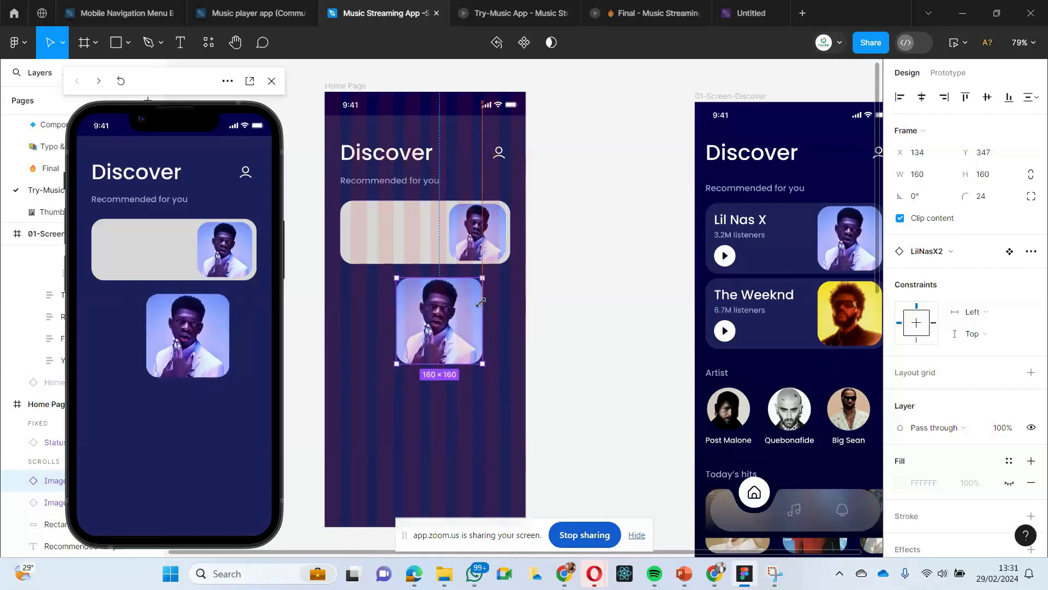
drag(481, 302, 476, 307)
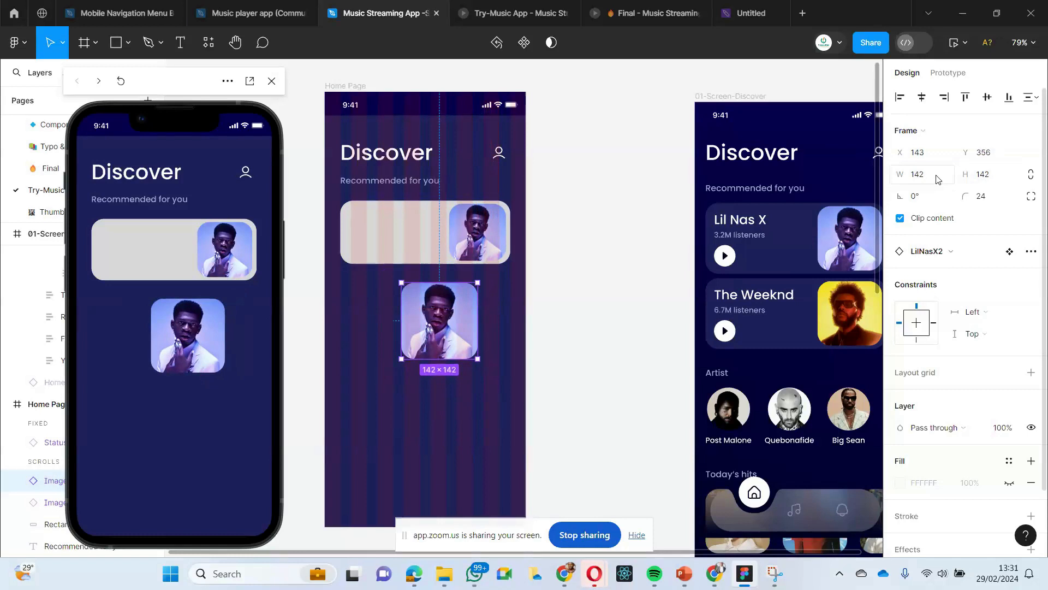
click(1030, 177)
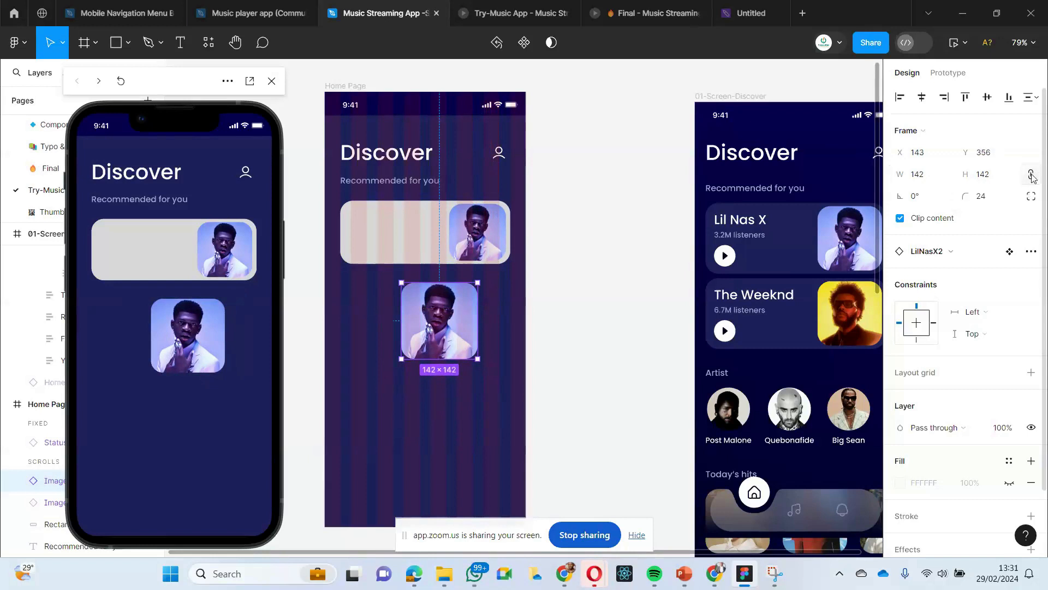
click(930, 178)
click(993, 174)
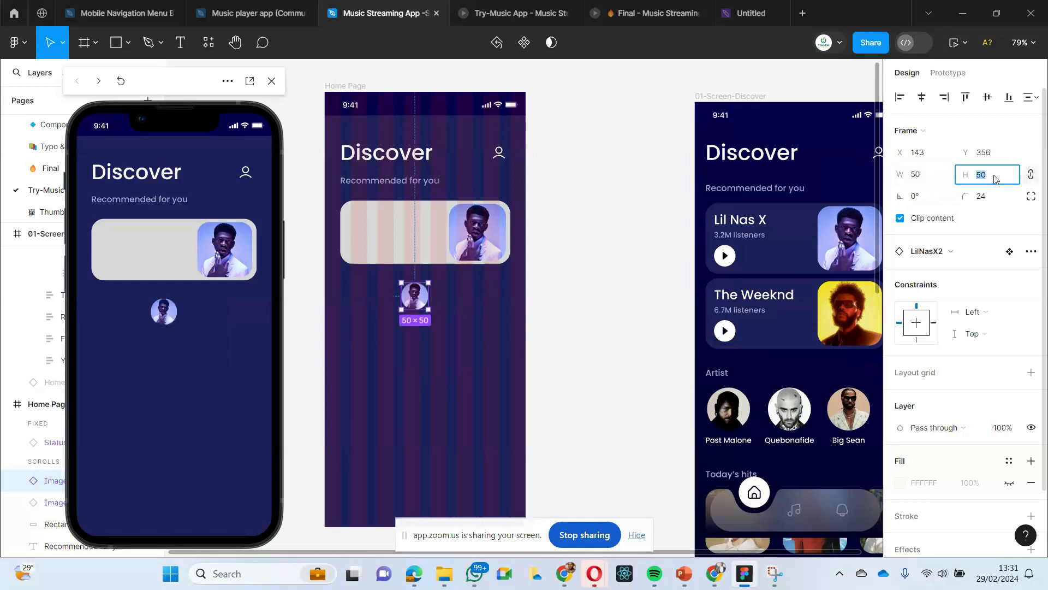
- Release the image copy's constrained proportions, try a width of 100, and delete the copy from the Home Page
click(1031, 176)
click(926, 180)
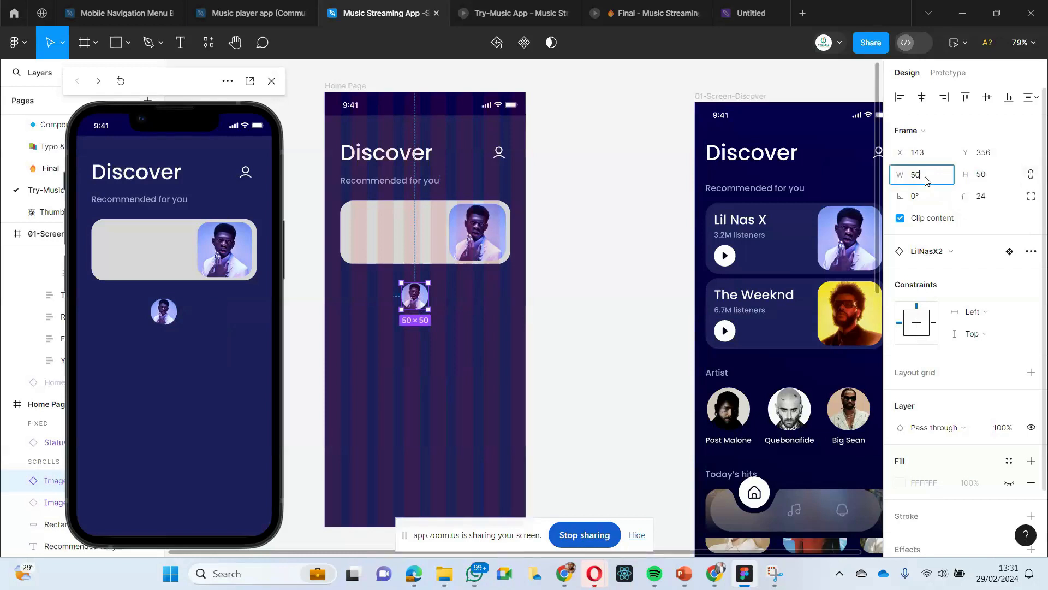
click(927, 180)
key(BackSpace)
key(BackSpace)
key(Return)
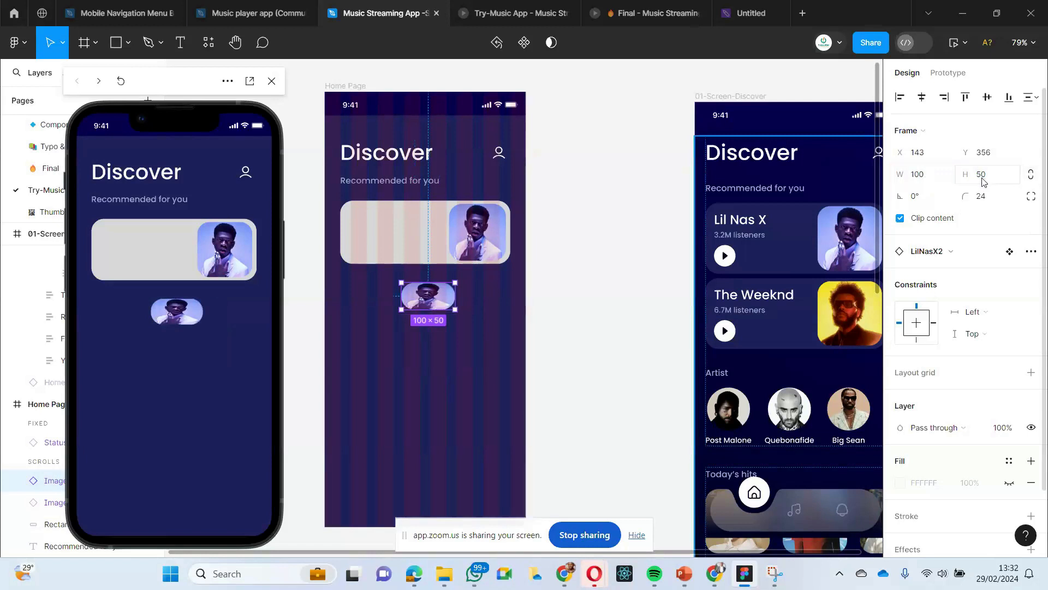
drag(417, 298, 327, 306)
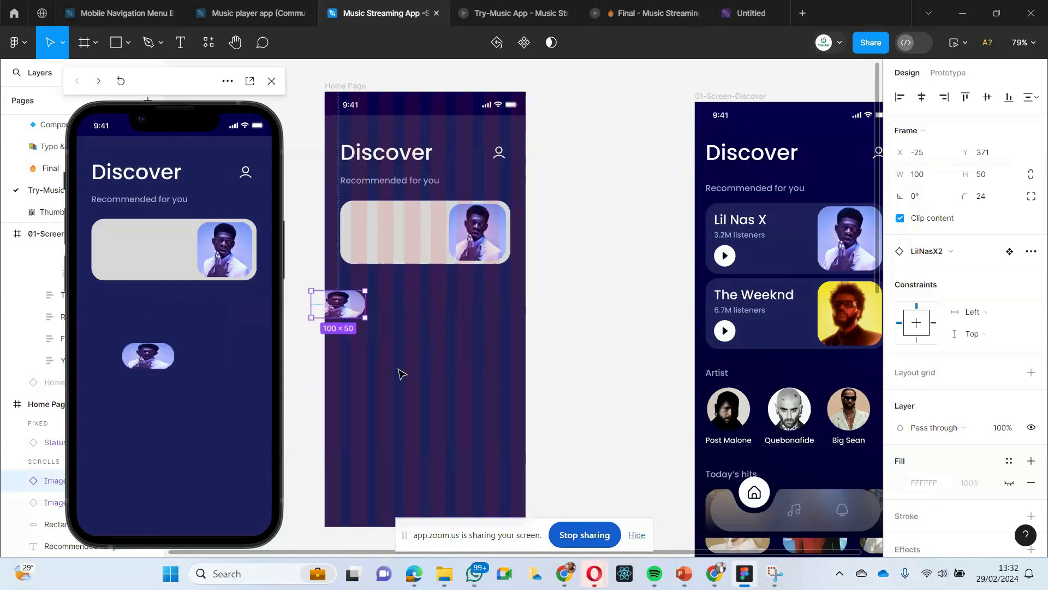
key(Delete)
- Draw a rectangle of about 183 × 175 below the Home Page card and delete it
click(128, 42)
click(82, 73)
mouse_move(351, 275)
mouse_down()
mouse_move(453, 357)
mouse_move(417, 379)
mouse_up()
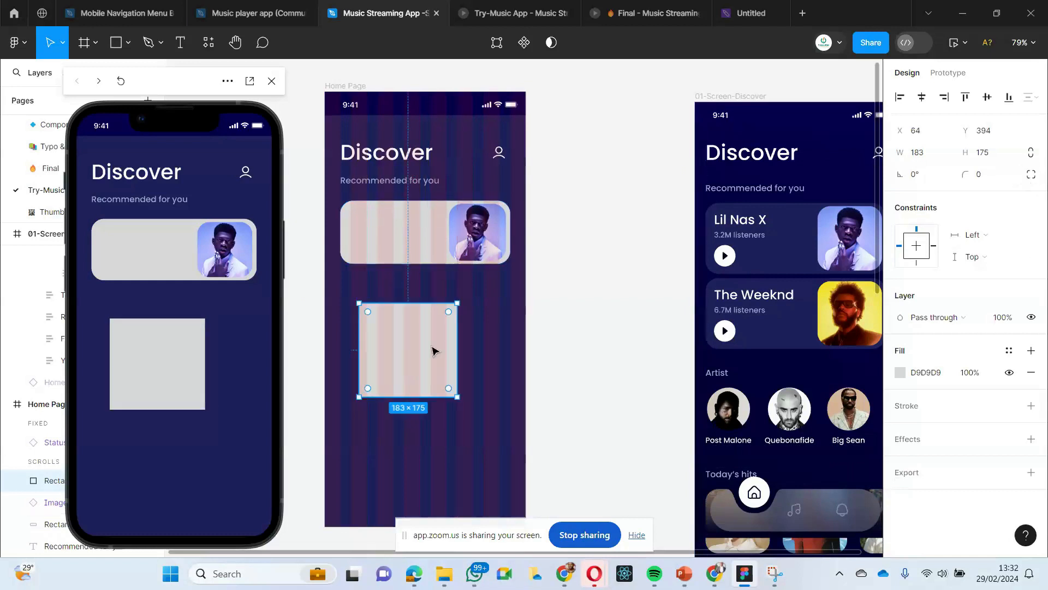
mouse_move(457, 302)
mouse_down()
mouse_move(449, 316)
mouse_move(492, 274)
mouse_move(457, 303)
mouse_up()
key(Delete)
- Check the Zoom meeting window and return to Figma
mouse_move(466, 577)
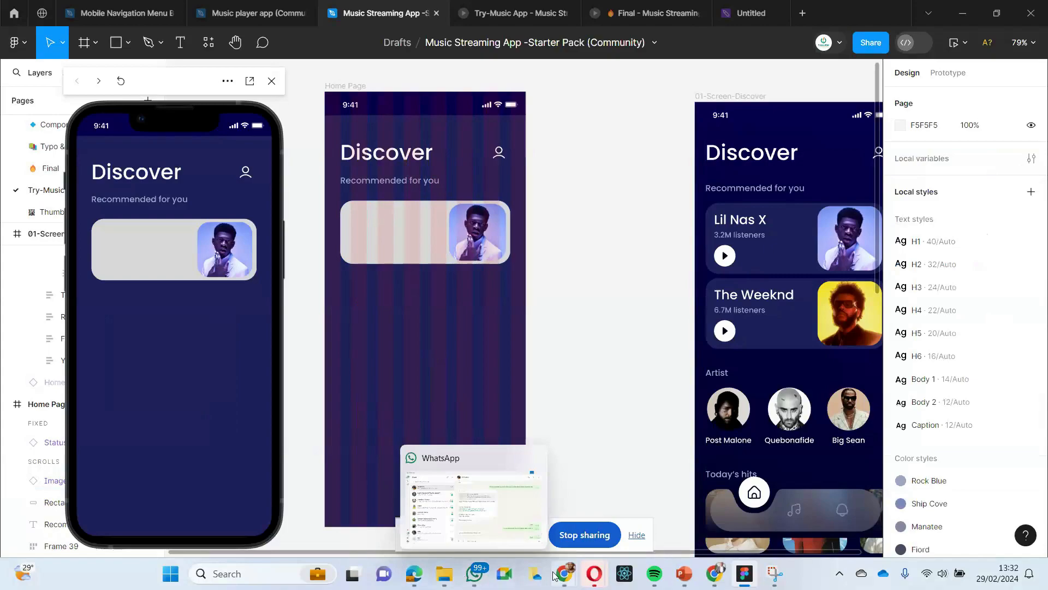
mouse_move(564, 573)
click(488, 496)
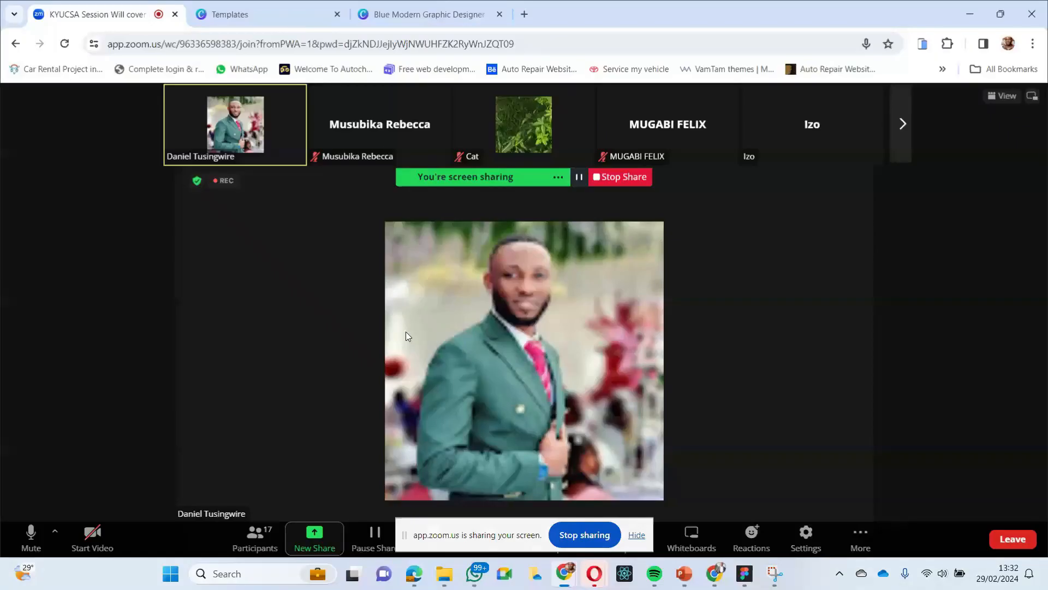
click(972, 15)
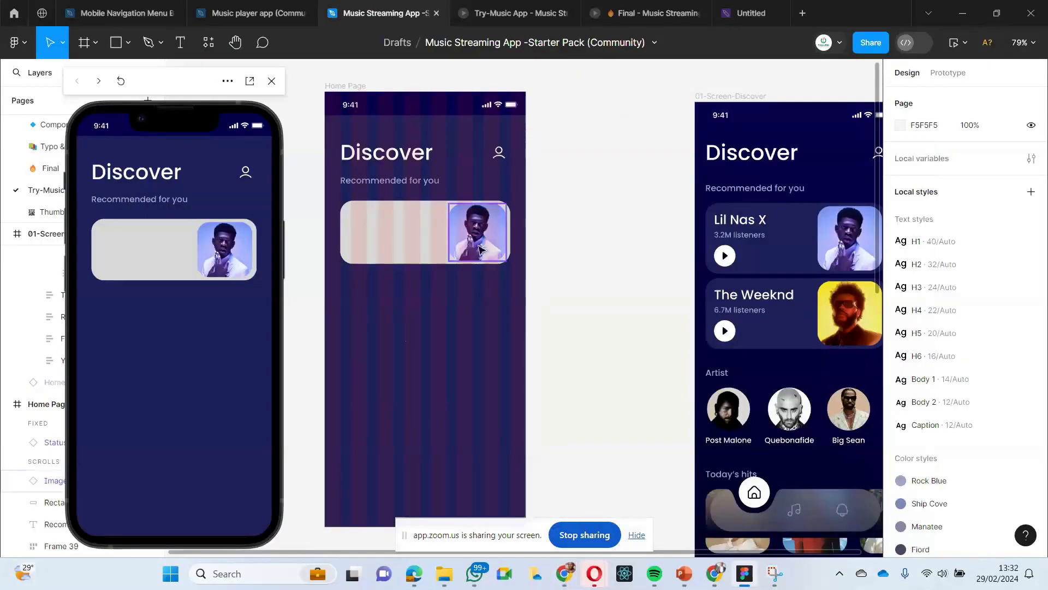
click(468, 259)
click(463, 312)
click(470, 252)
click(471, 303)
- Copy the Lil Nas X name, listeners and play button frame from the Discover screen into the Home Page card at X 55, Y 209
scroll(542, 311, right, 3)
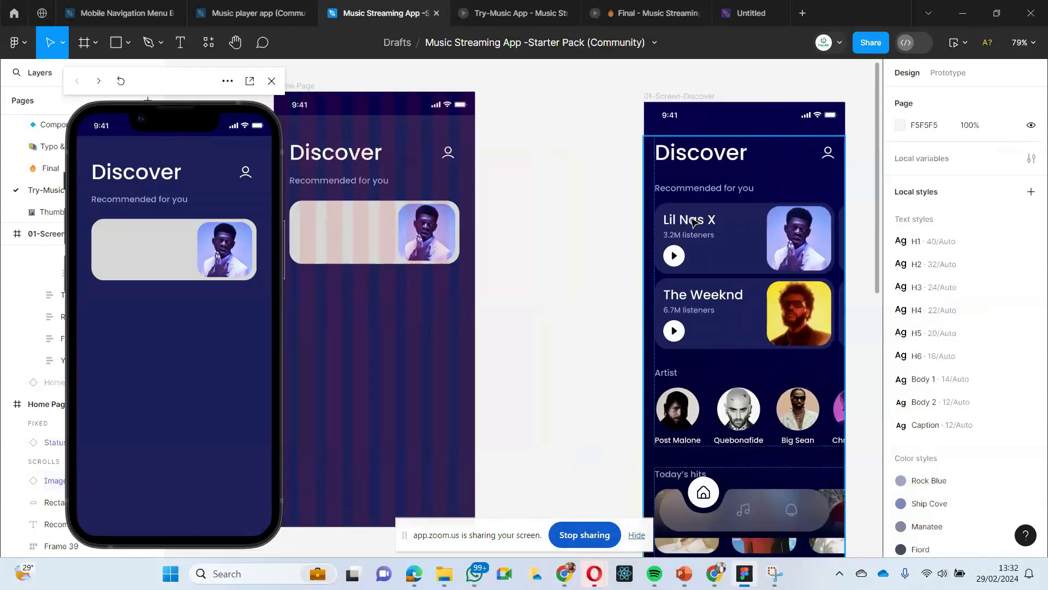
click(692, 221)
double_click(693, 221)
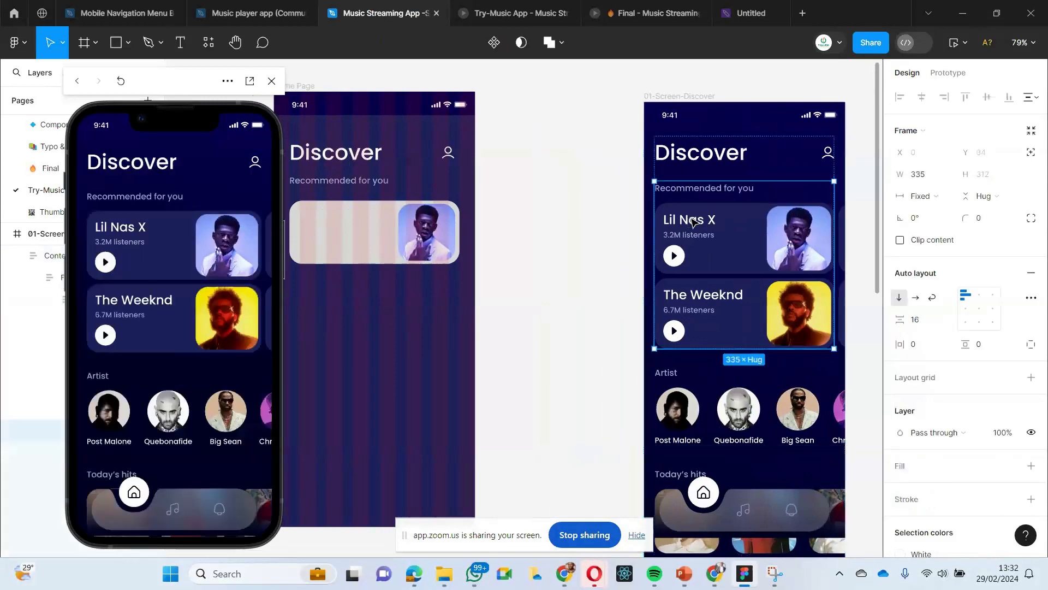
double_click(692, 221)
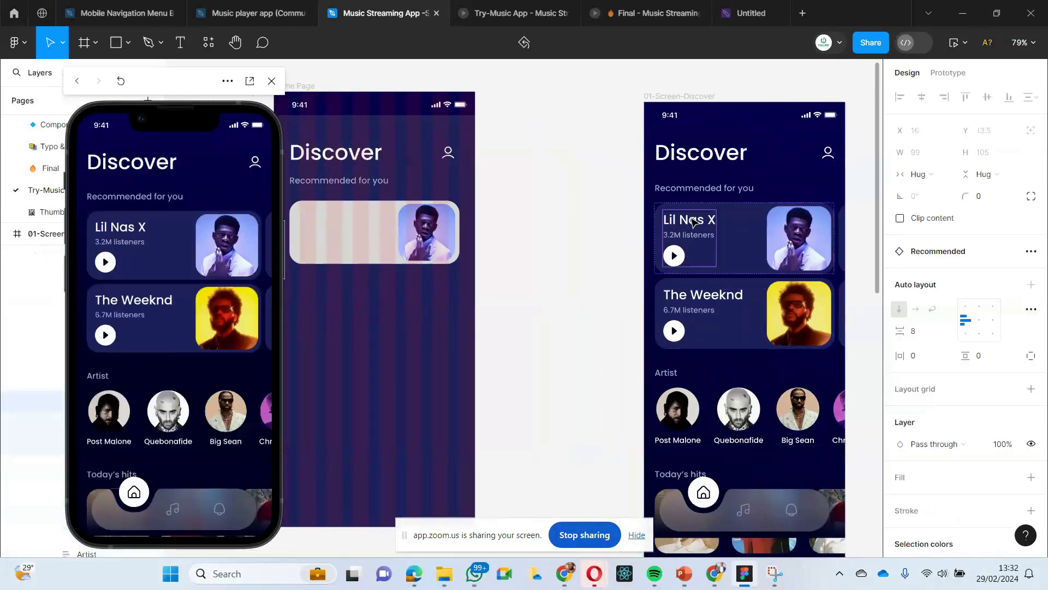
scroll(546, 270, left, 5)
click(487, 254)
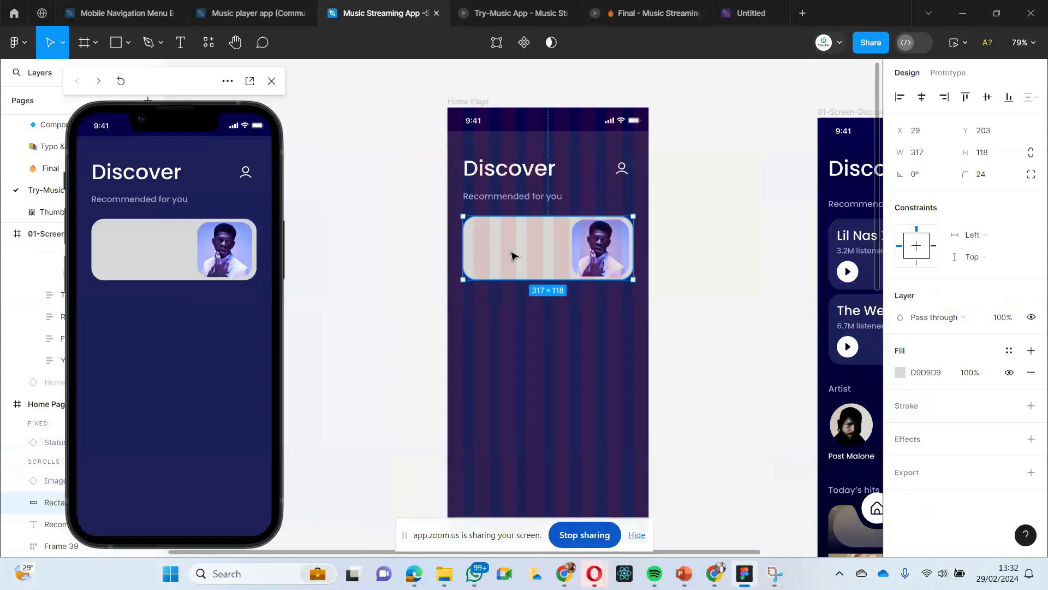
right_click(502, 252)
mouse_move(507, 250)
click(533, 168)
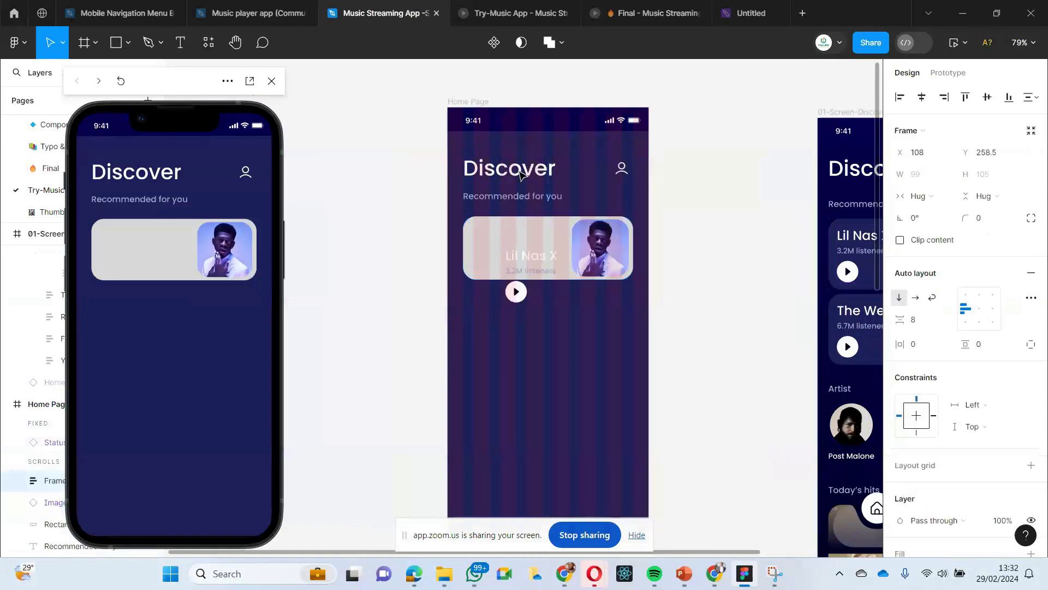
drag(527, 272, 498, 246)
scroll(486, 338, right, 5)
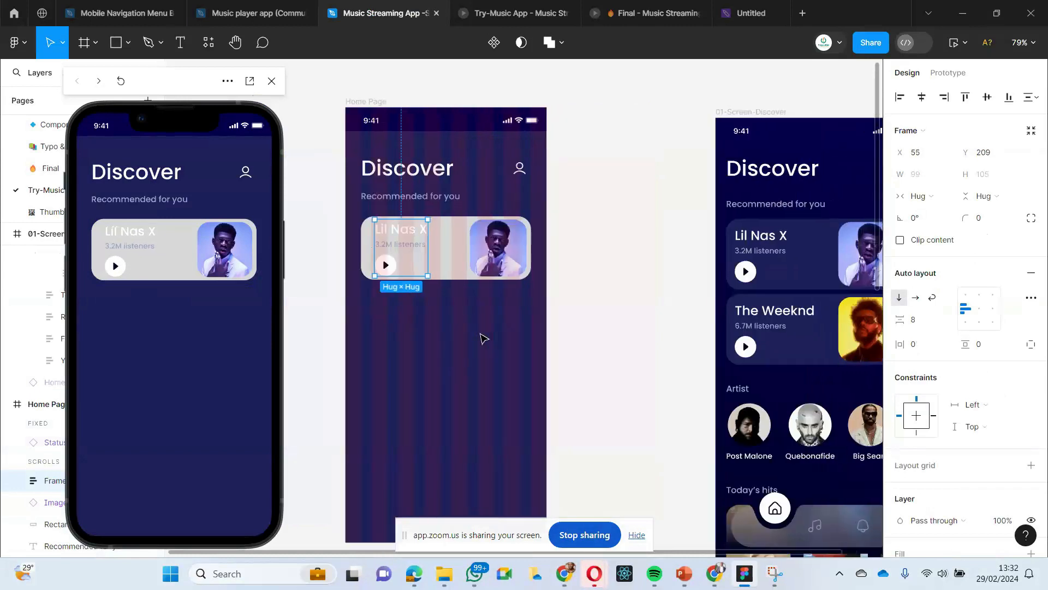
- Increase the height of the Home Page card's rectangle to about 129
click(468, 344)
click(416, 275)
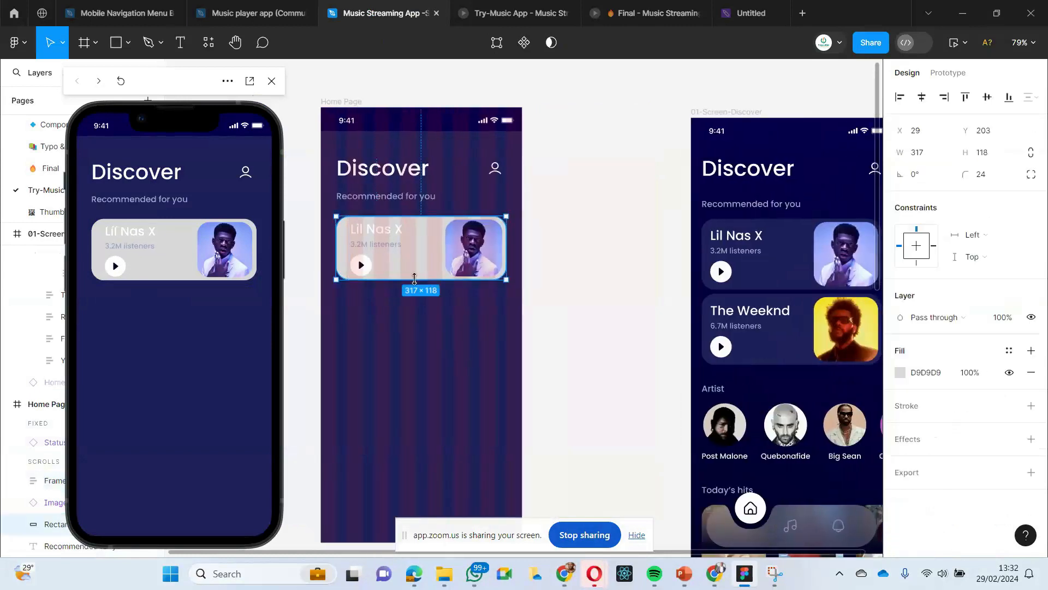
drag(415, 281, 416, 285)
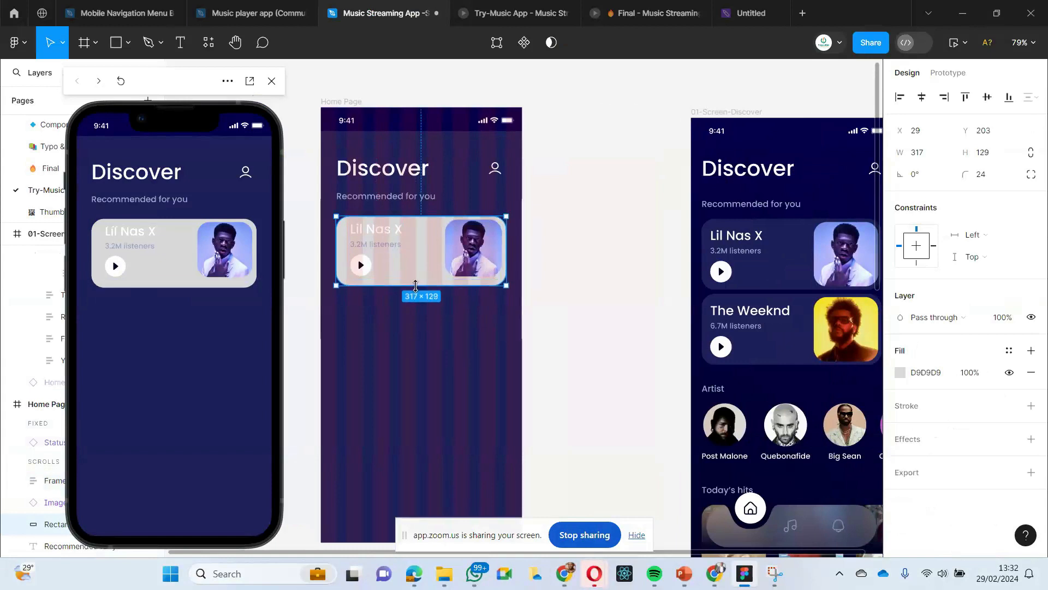
click(412, 317)
- Resize the artist image in the Home Page card to about 114 × 114
click(461, 258)
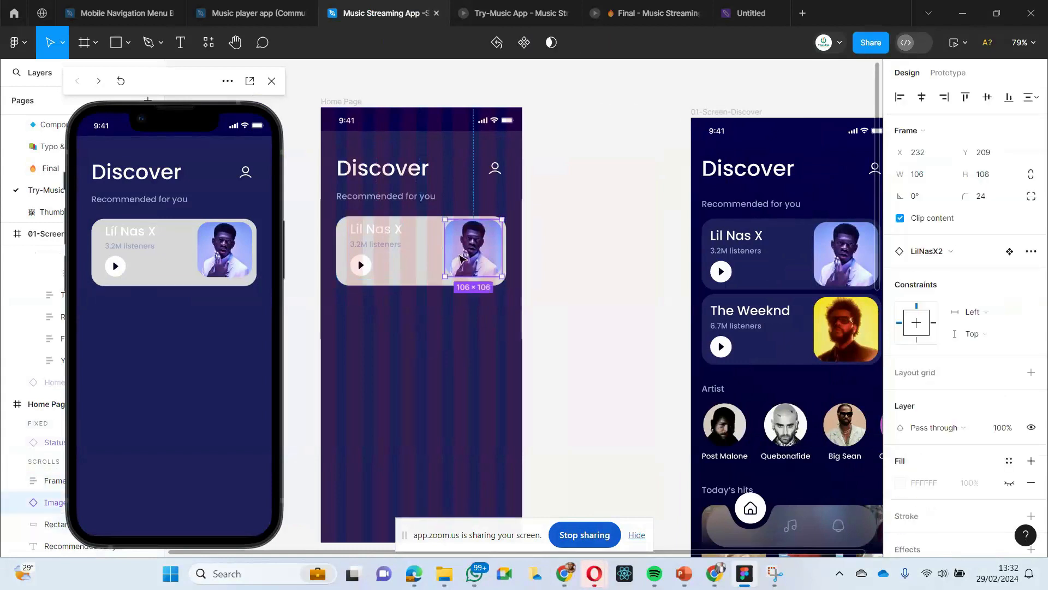
drag(470, 276, 470, 282)
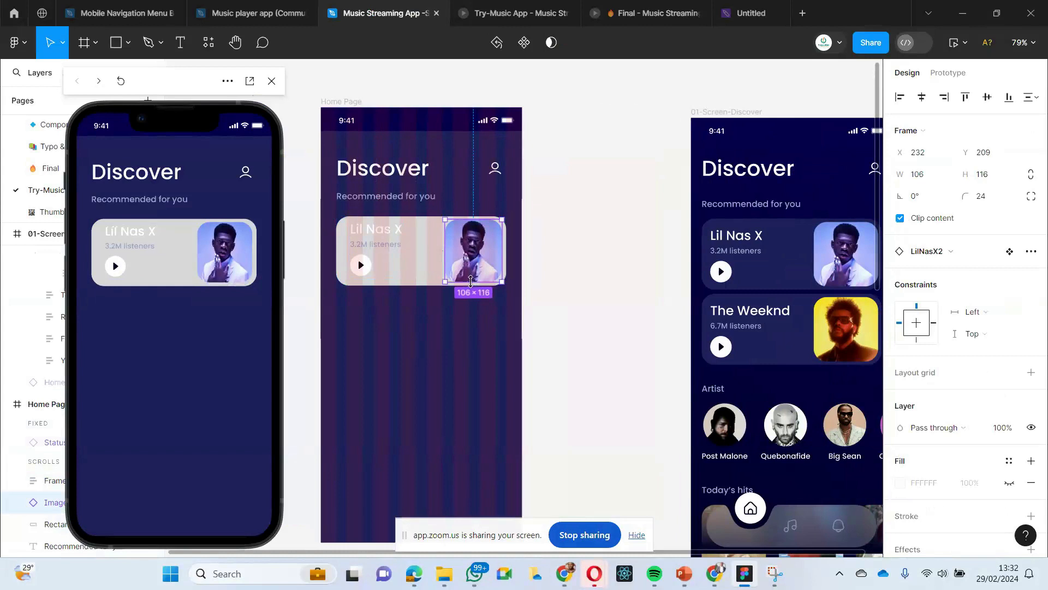
drag(470, 282, 473, 279)
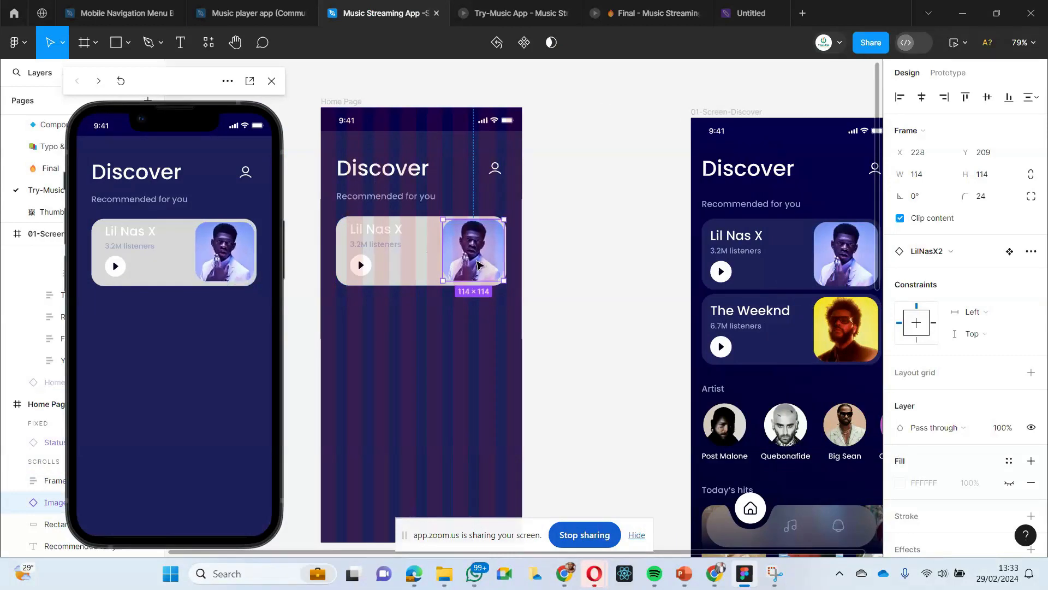
- Replace the Home Page card's artist image with a 120 × 120 copy from the Discover screen's Lil Nas X card, placed at X 218, Y 209
key(Delete)
click(809, 268)
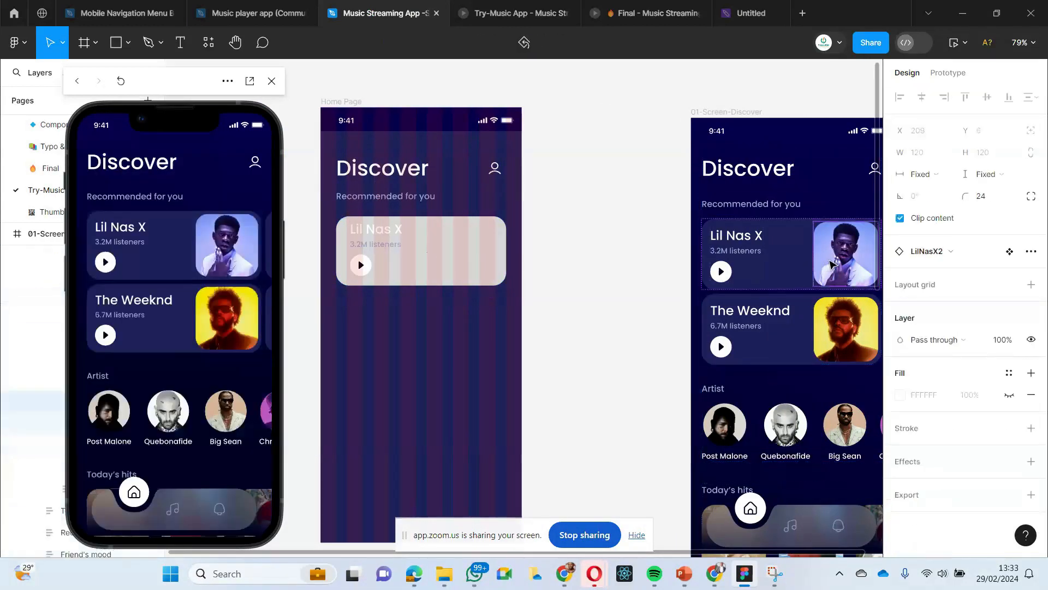
click(475, 252)
right_click(468, 248)
mouse_move(472, 215)
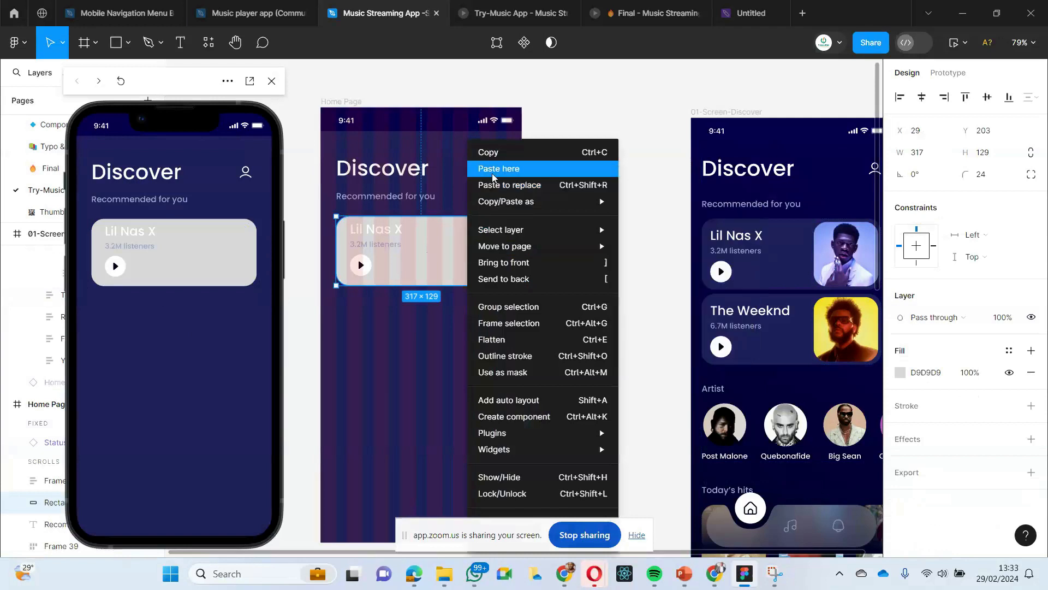
click(492, 173)
drag(502, 280, 471, 253)
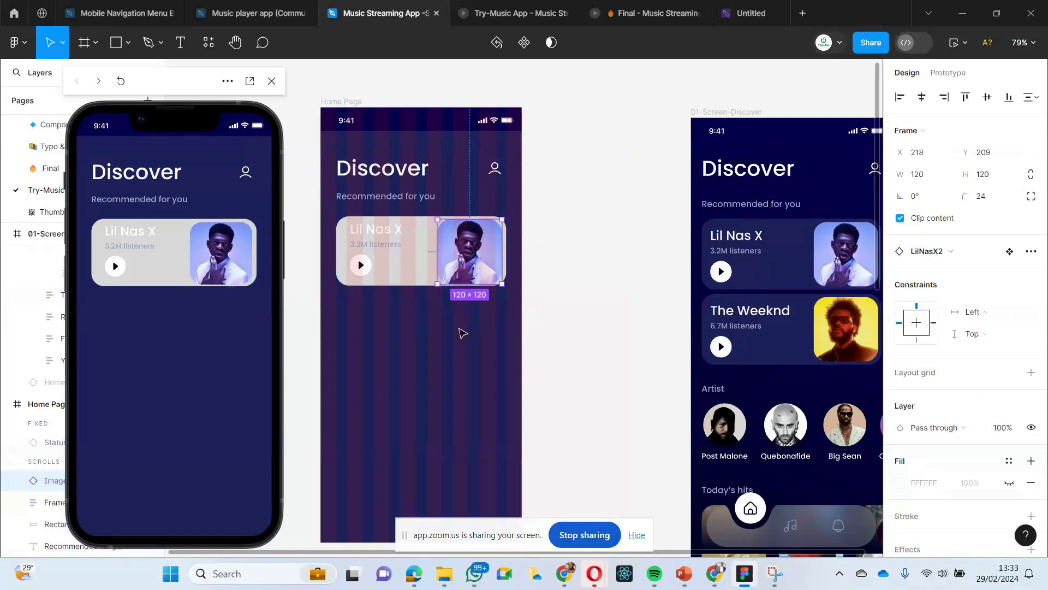
- Nudge the artist image in the Home Page card to X 220, Y 207
click(458, 349)
click(461, 281)
key(Up)
key(Right)
key(Right)
key(Up)
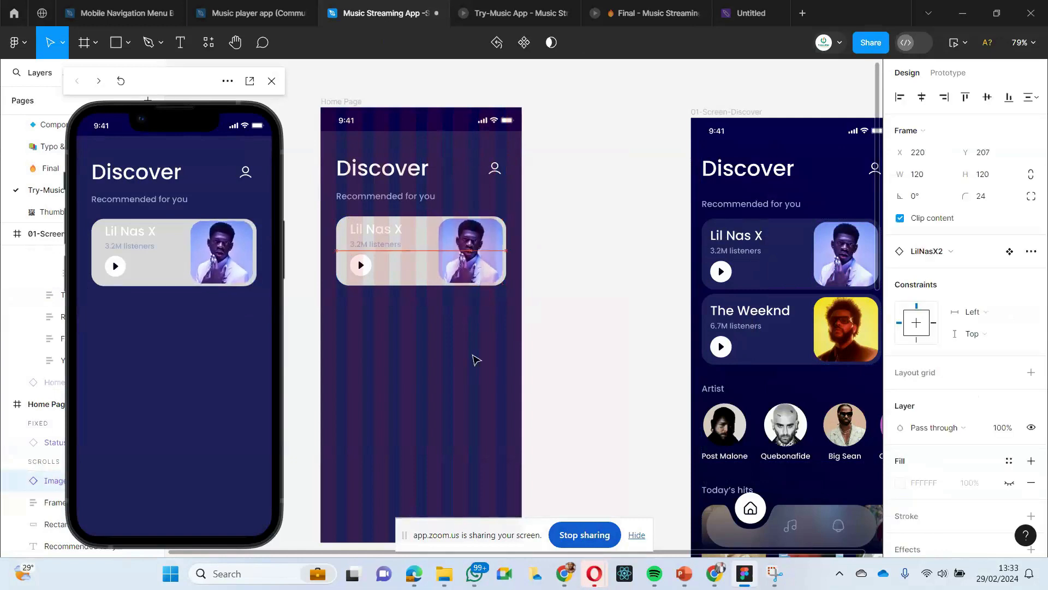
click(475, 358)
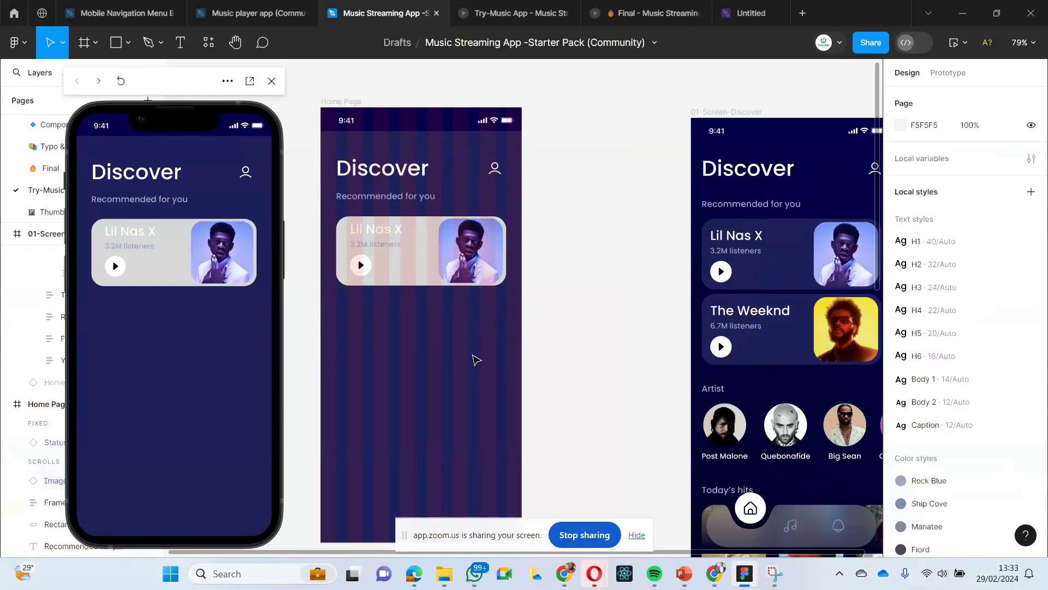
drag(454, 274, 453, 277)
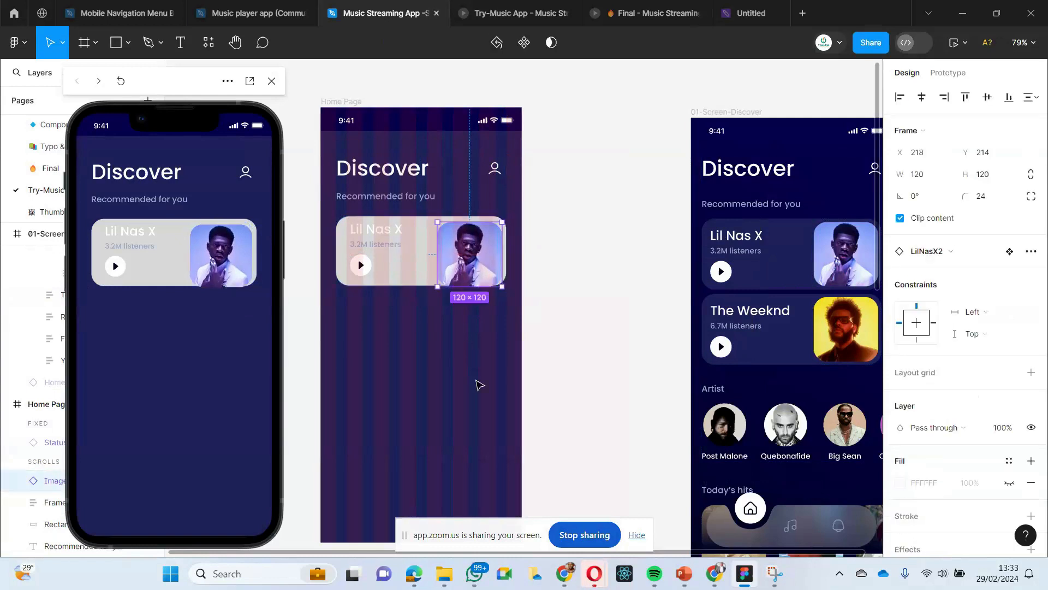
key(ctrl+z)
key(ctrl+z)
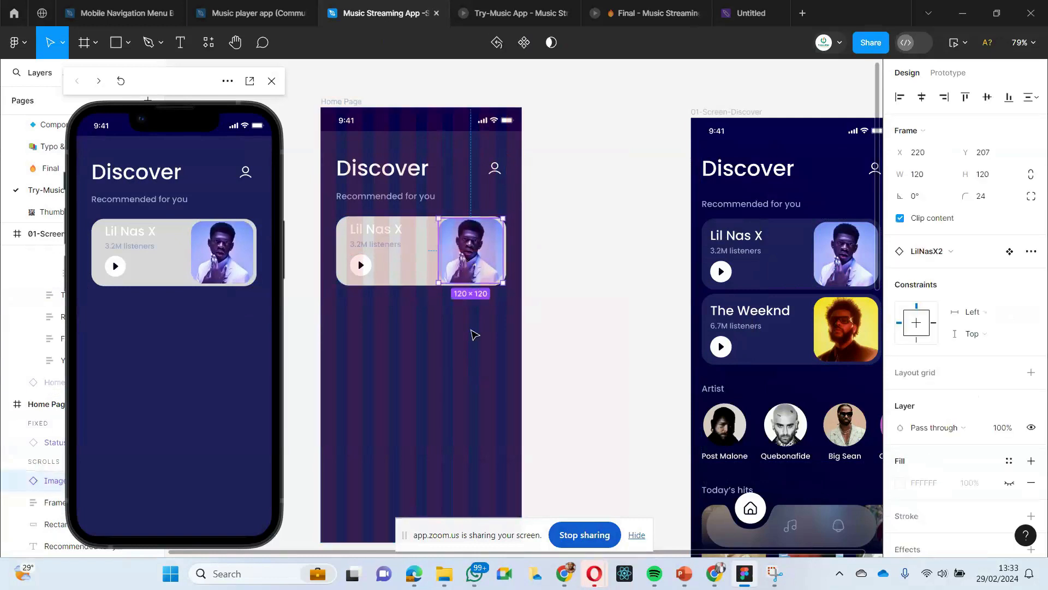
- Nudge the artist image in the Home Page card horizontally to X 218
key(Left)
key(Left)
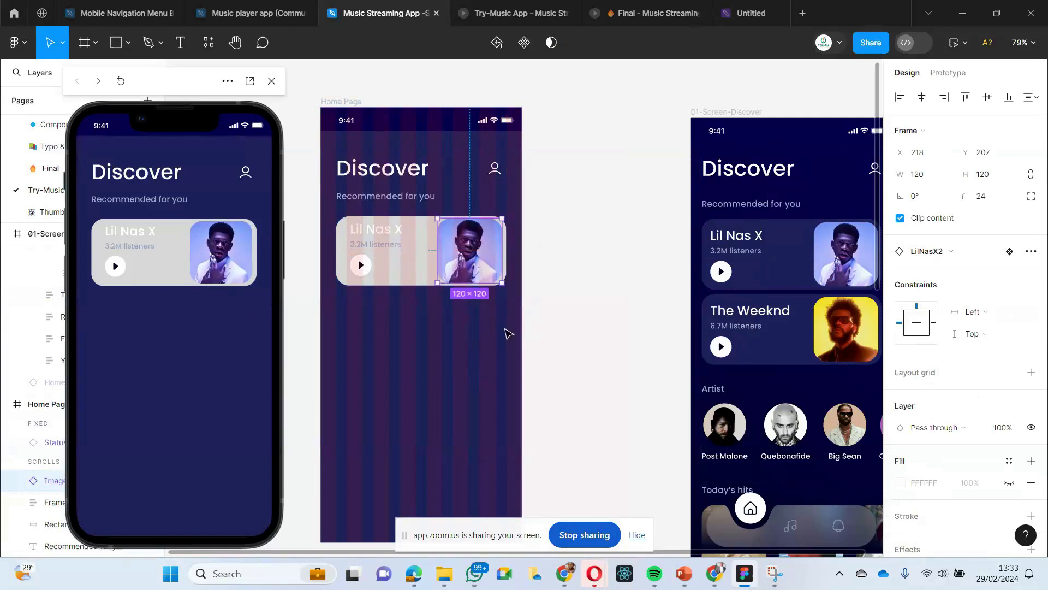
click(502, 340)
scroll(501, 340, left, 2)
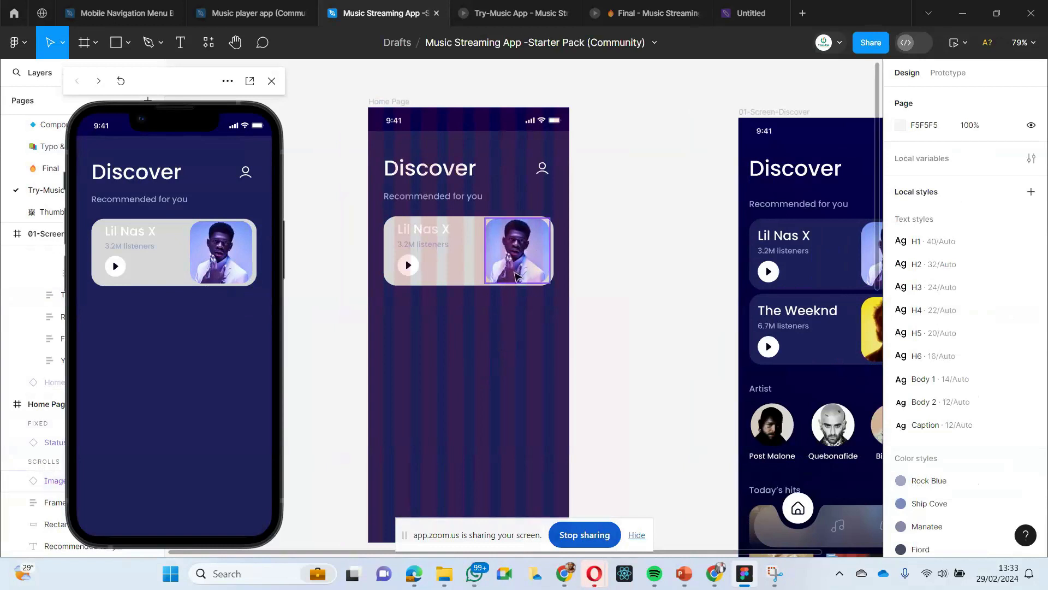
click(519, 270)
click(515, 326)
- Move the frame with the name, listeners and play button inside the Home Page card to X 49, Y 215
click(416, 244)
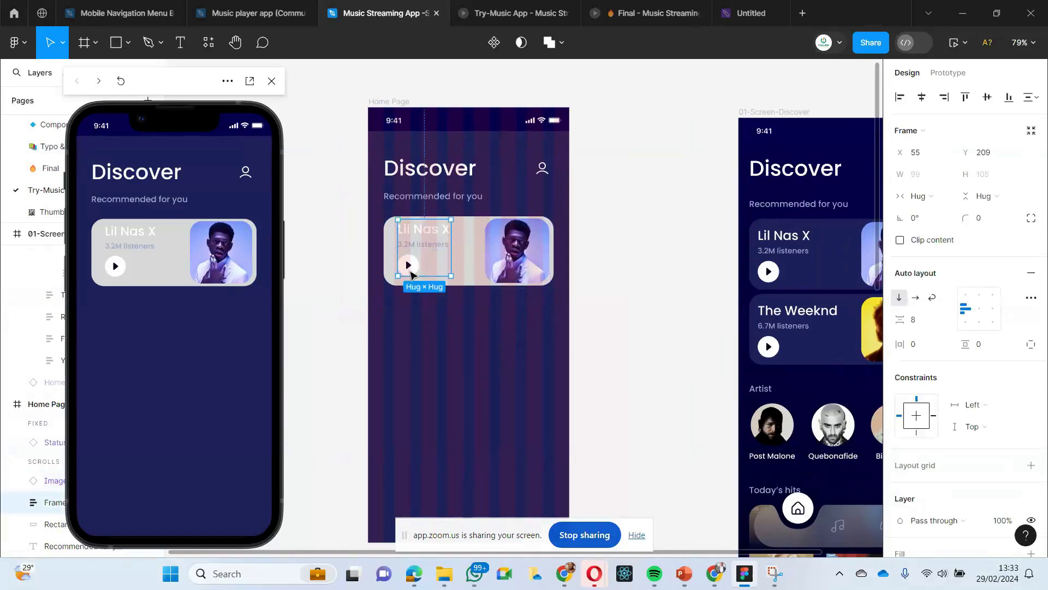
scroll(431, 335, right, 1)
drag(417, 256, 413, 259)
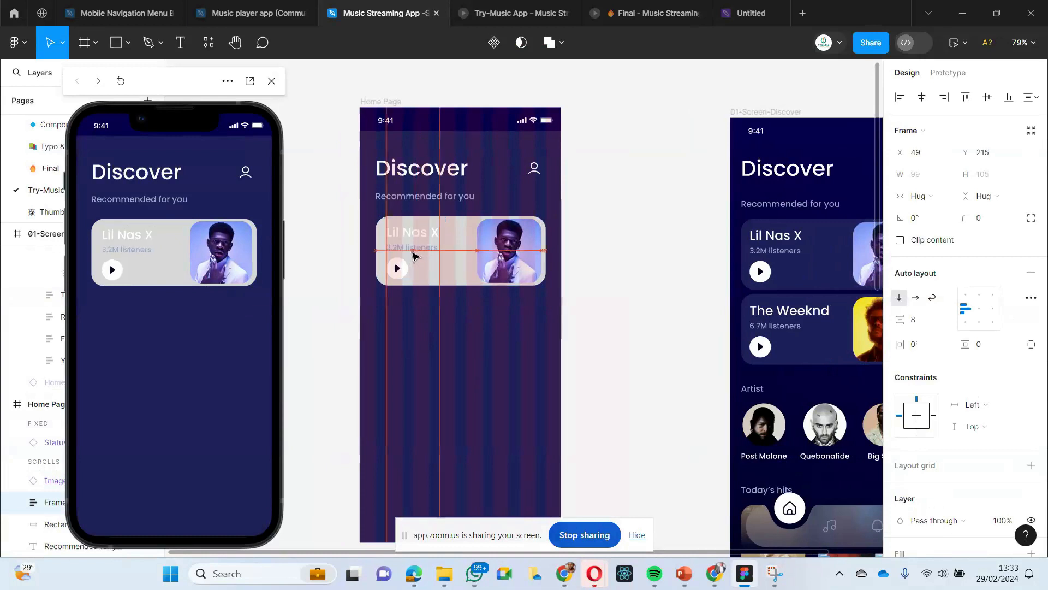
click(439, 333)
scroll(443, 334, right, 2)
scroll(441, 328, right, 1)
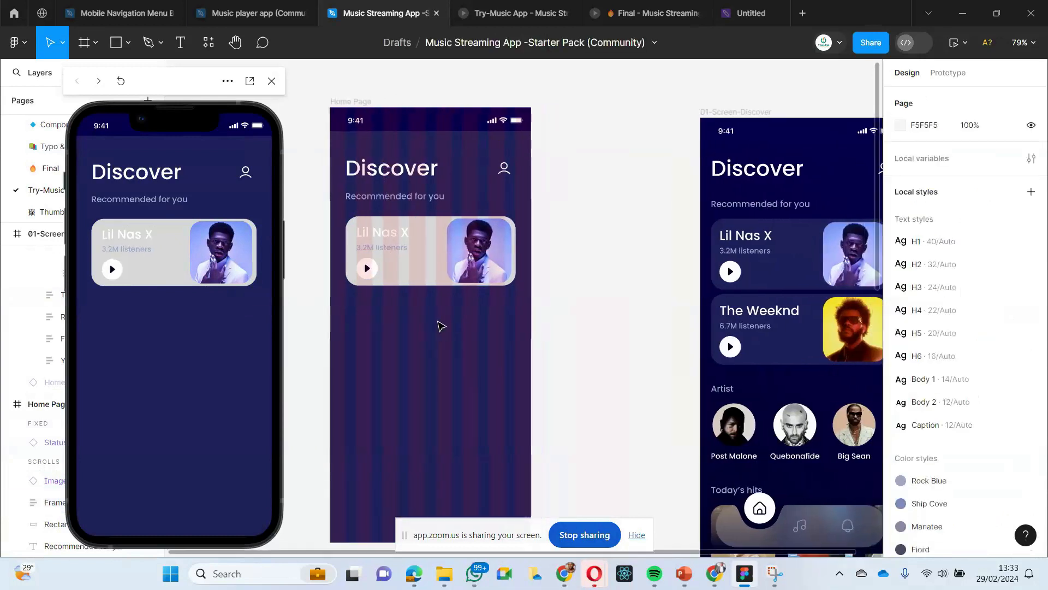
- Align the card's text and play button frame with the artist image on their vertical centers
click(383, 250)
shift+click(480, 253)
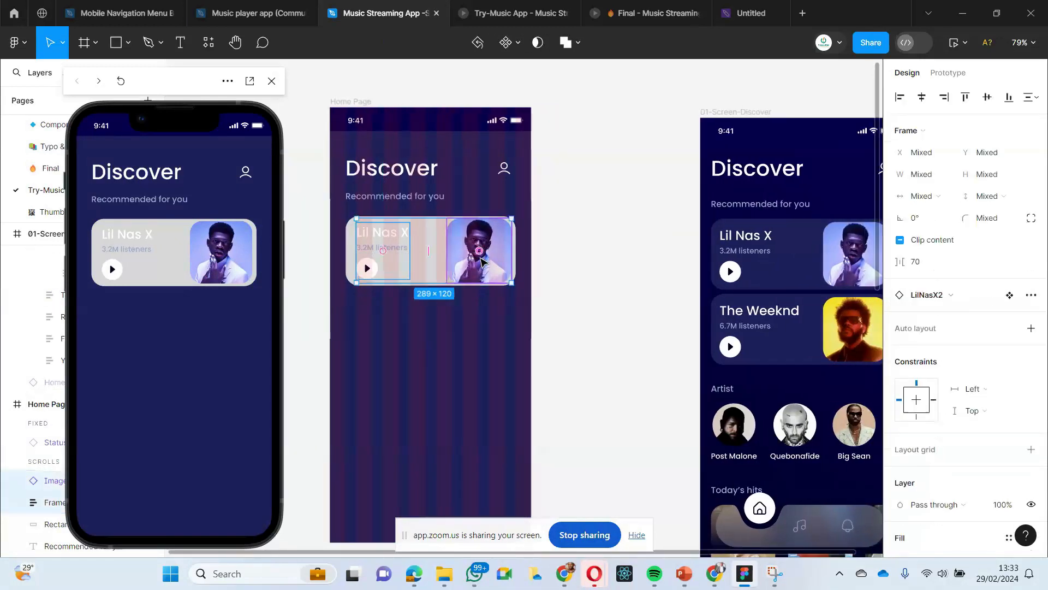
click(987, 96)
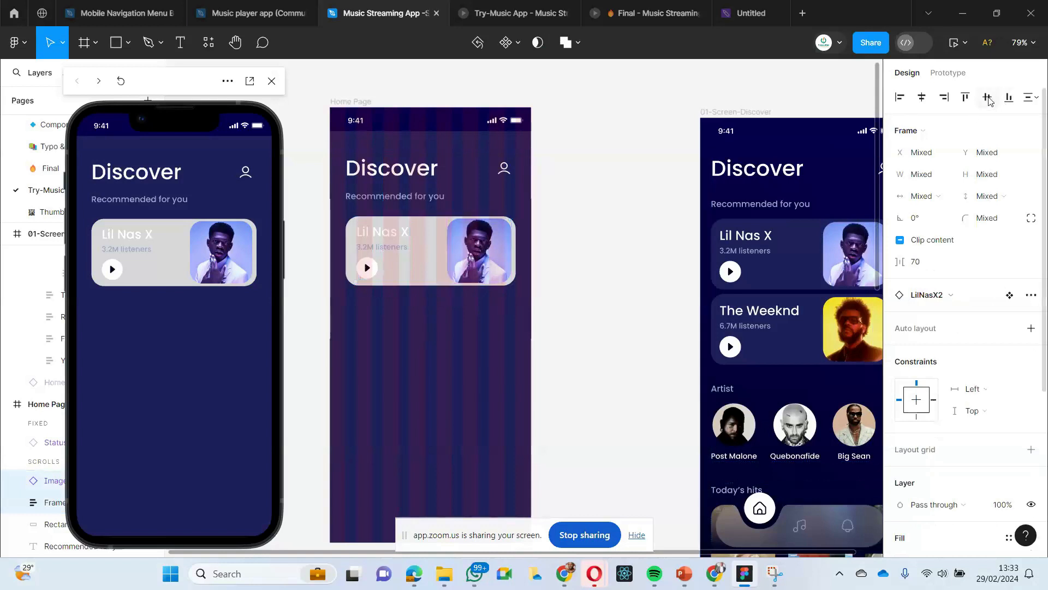
click(437, 343)
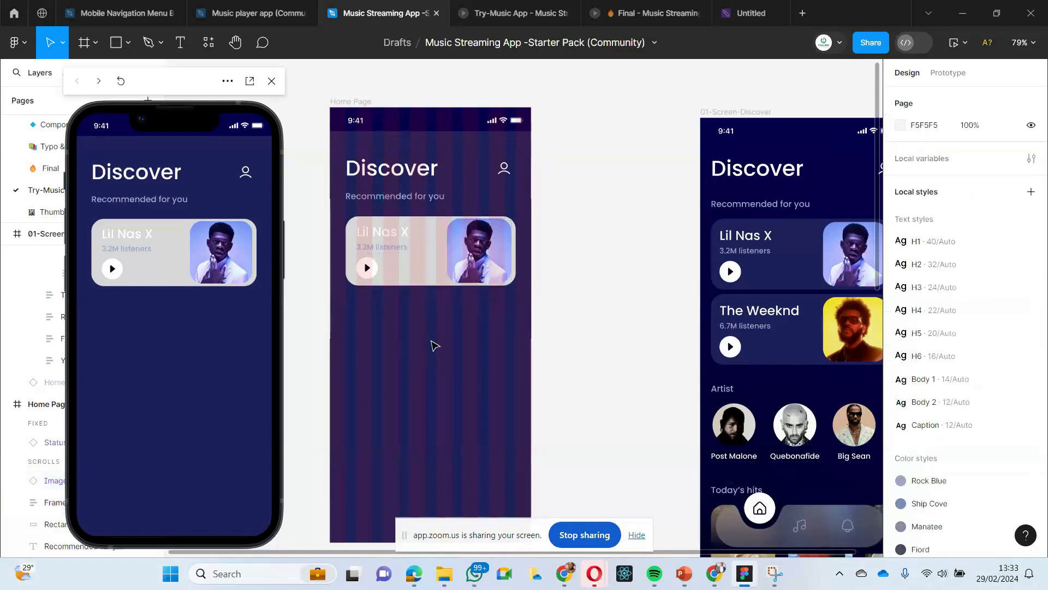
scroll(413, 284, right, 2)
- Check the fill of the Discover screen's Lil Nas X card and apply the Cloud Burst color style to the Home Page card's rectangle
click(413, 253)
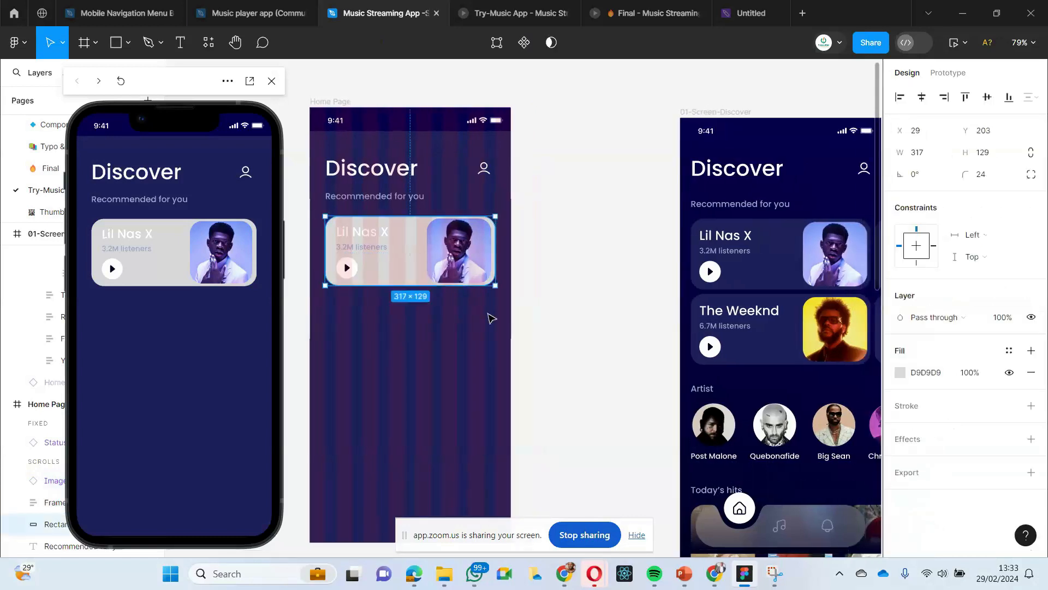
click(760, 269)
click(760, 269)
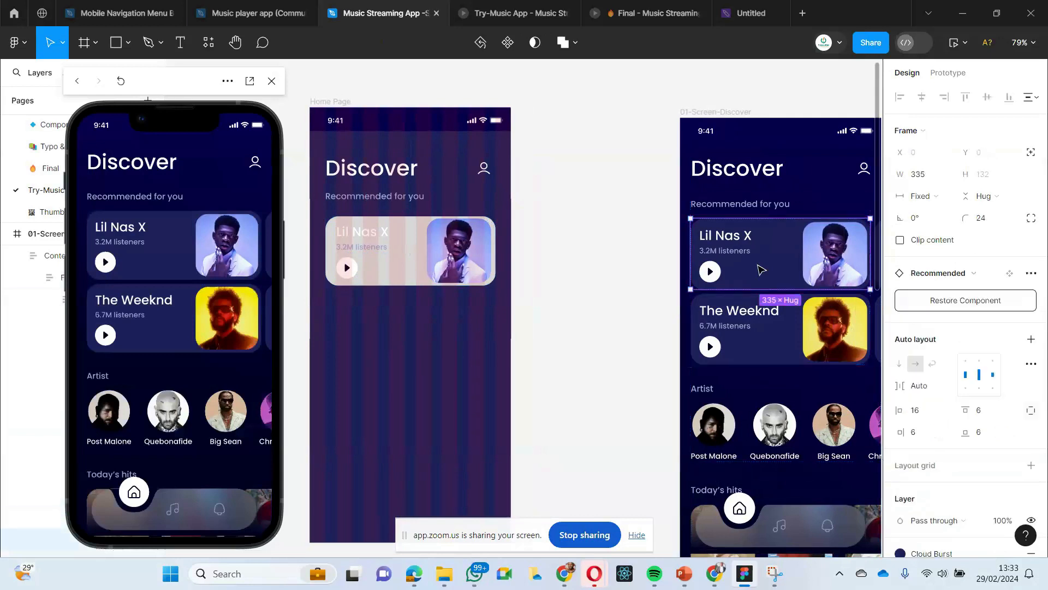
scroll(672, 304, right, 2)
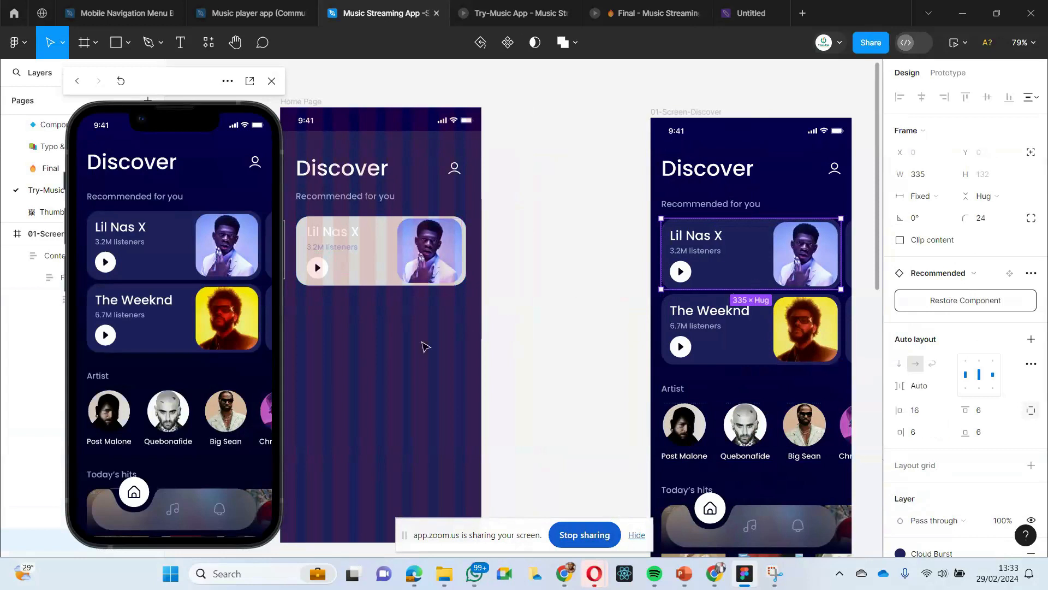
scroll(404, 345, left, 1)
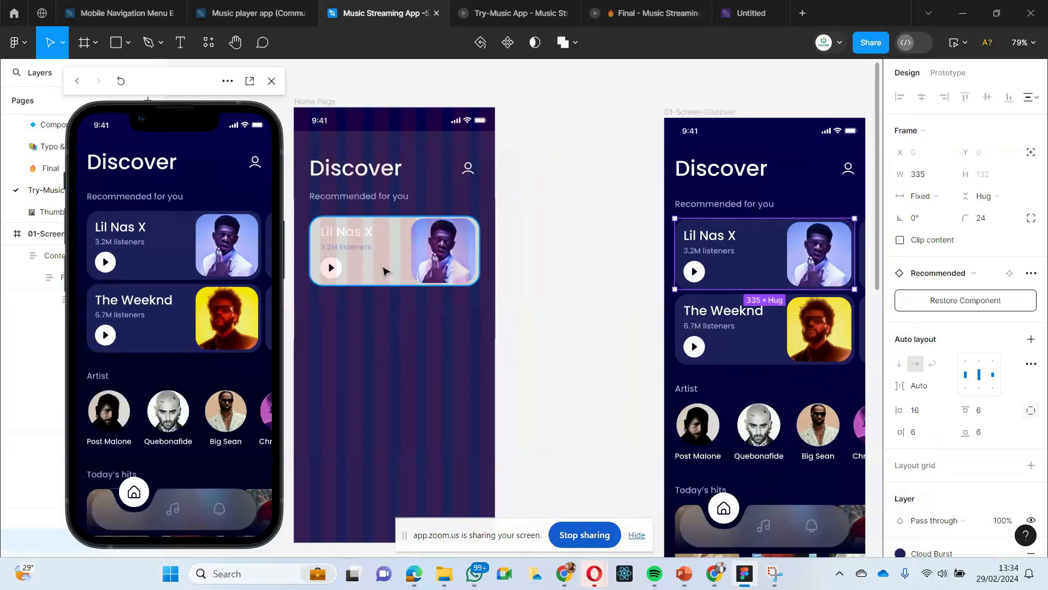
scroll(928, 426, down, 3)
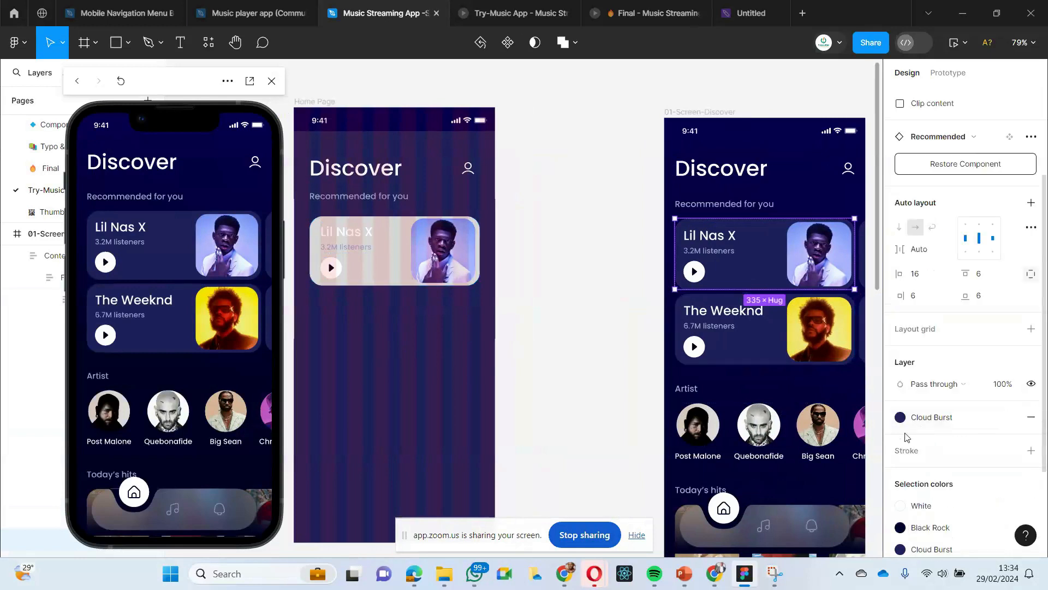
click(437, 368)
click(389, 267)
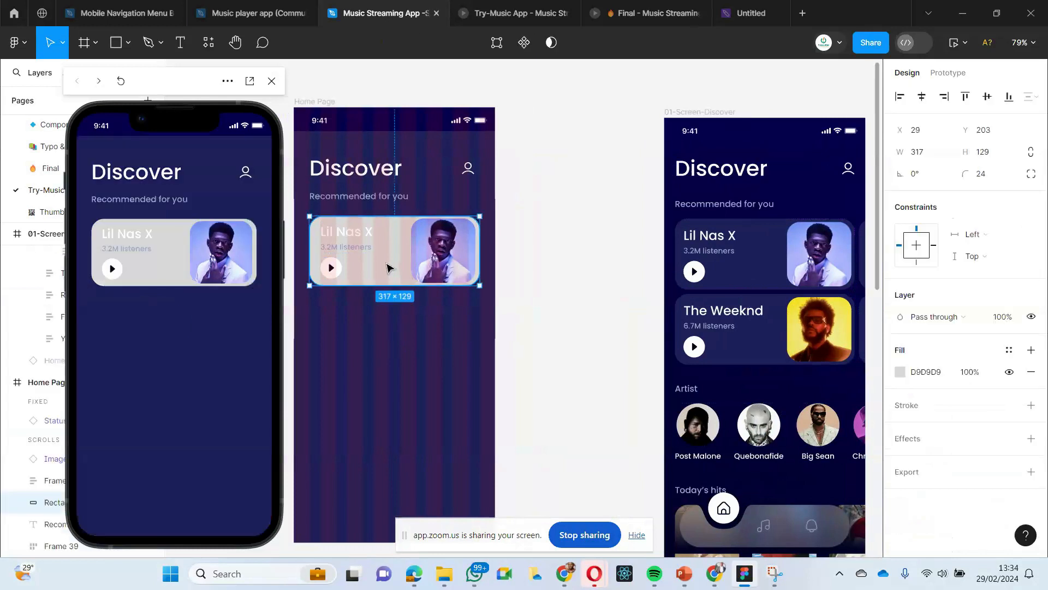
click(901, 372)
click(785, 164)
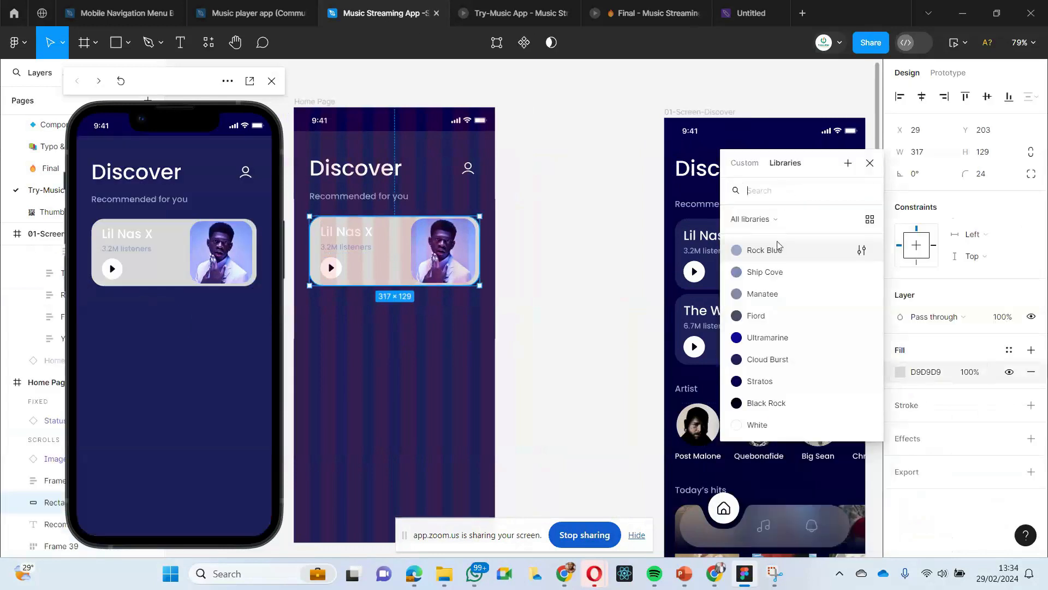
click(759, 363)
click(318, 372)
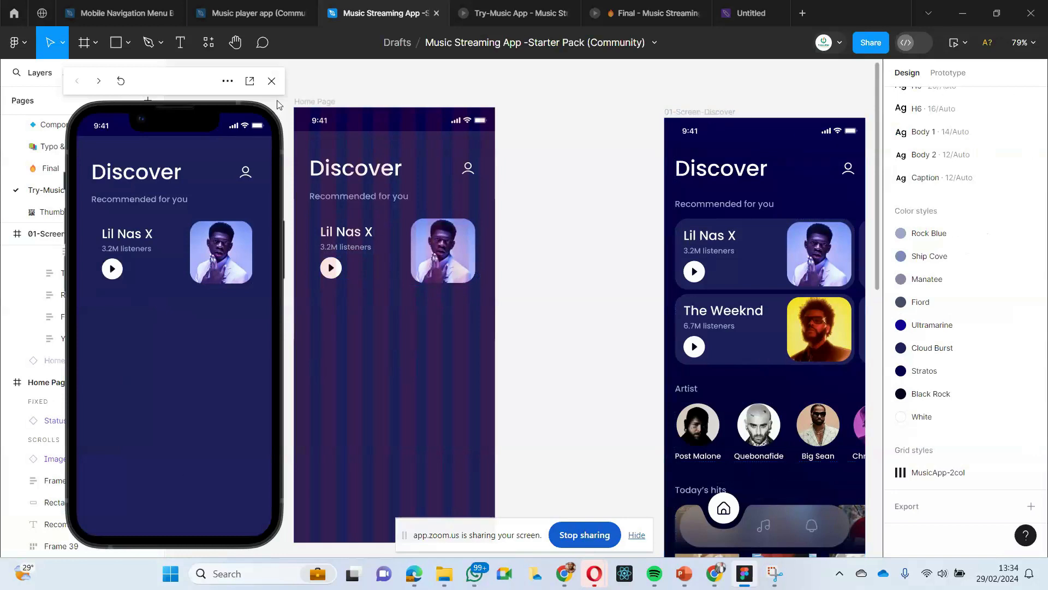
- Replace the Home Page frame's fill style with a solid fill sampled from the Discover screen's background, 060147
click(308, 101)
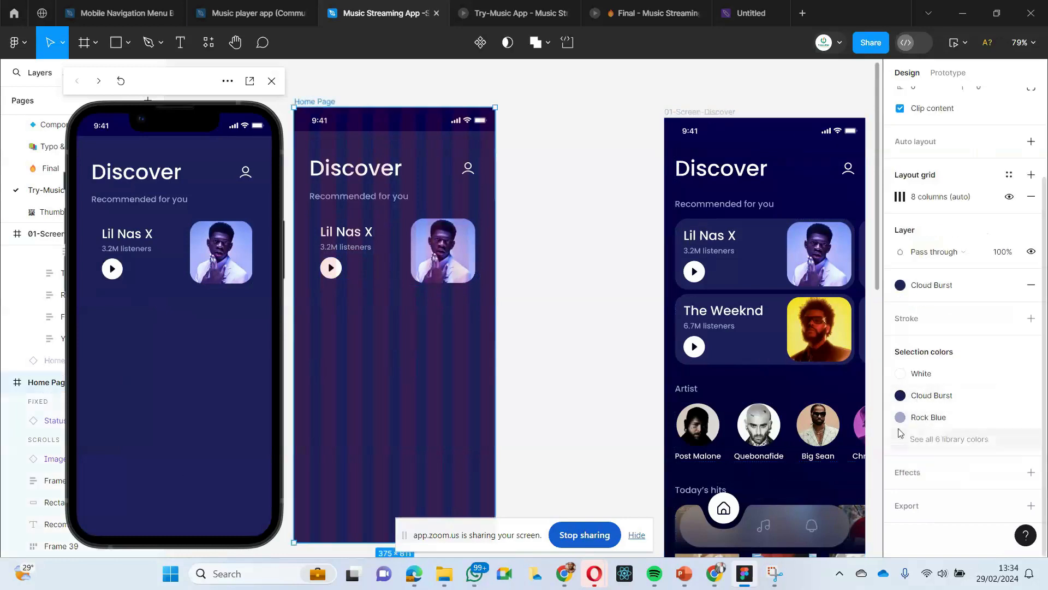
click(382, 100)
click(330, 105)
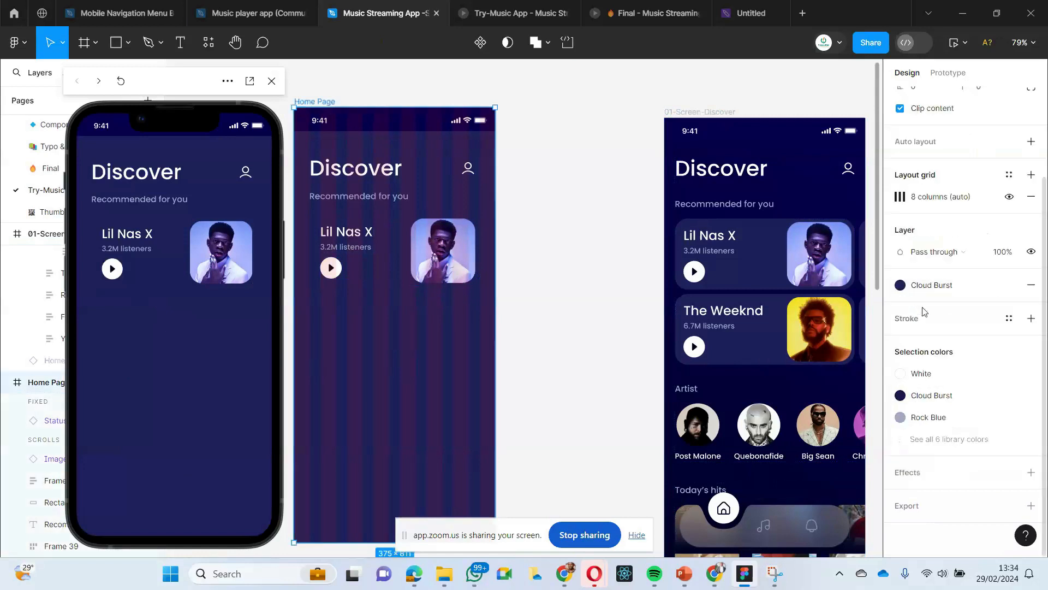
click(896, 284)
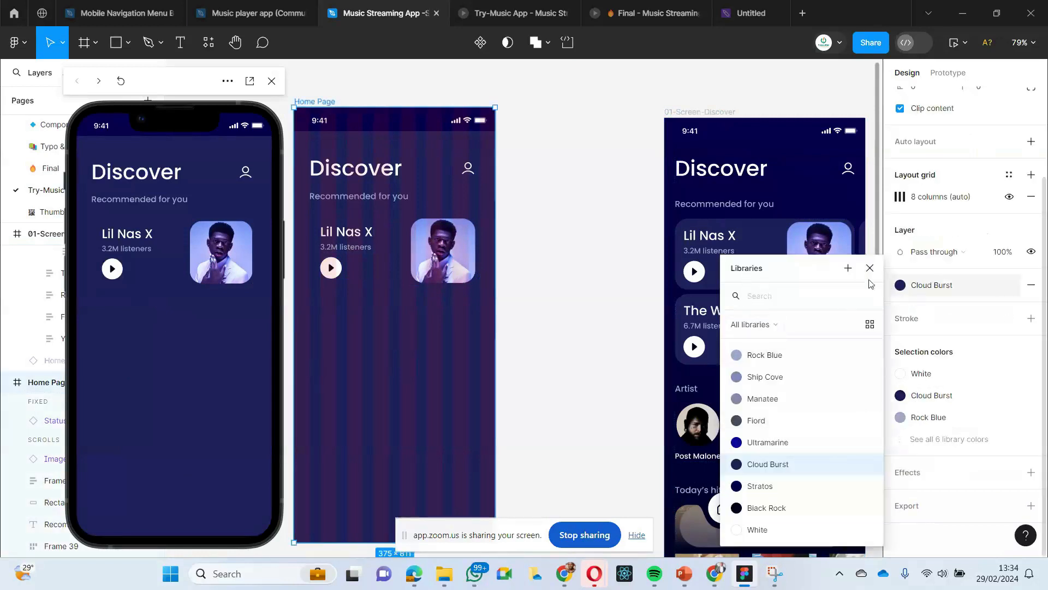
click(1031, 284)
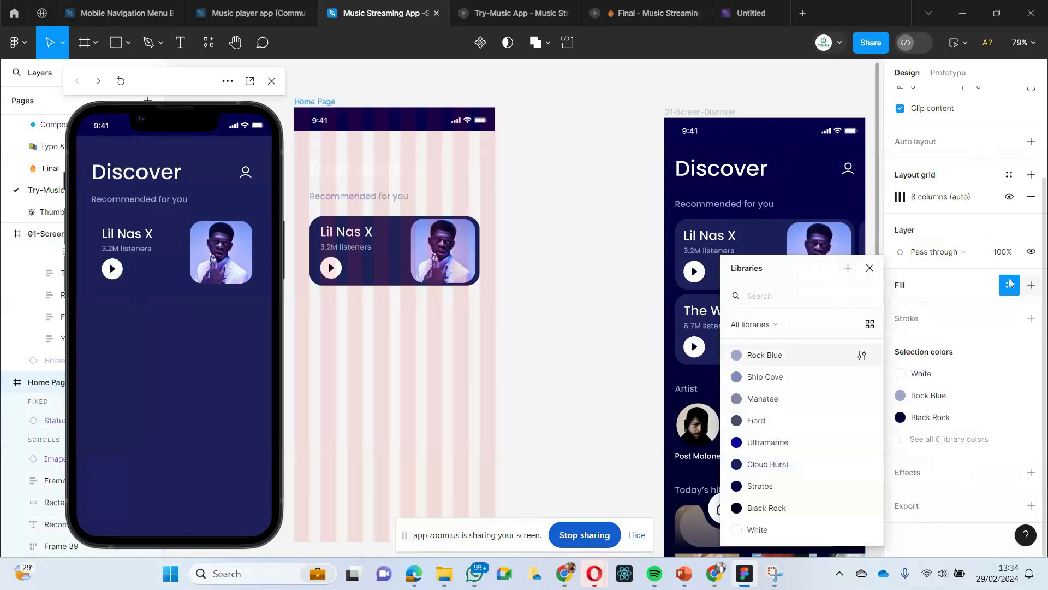
click(911, 284)
click(907, 284)
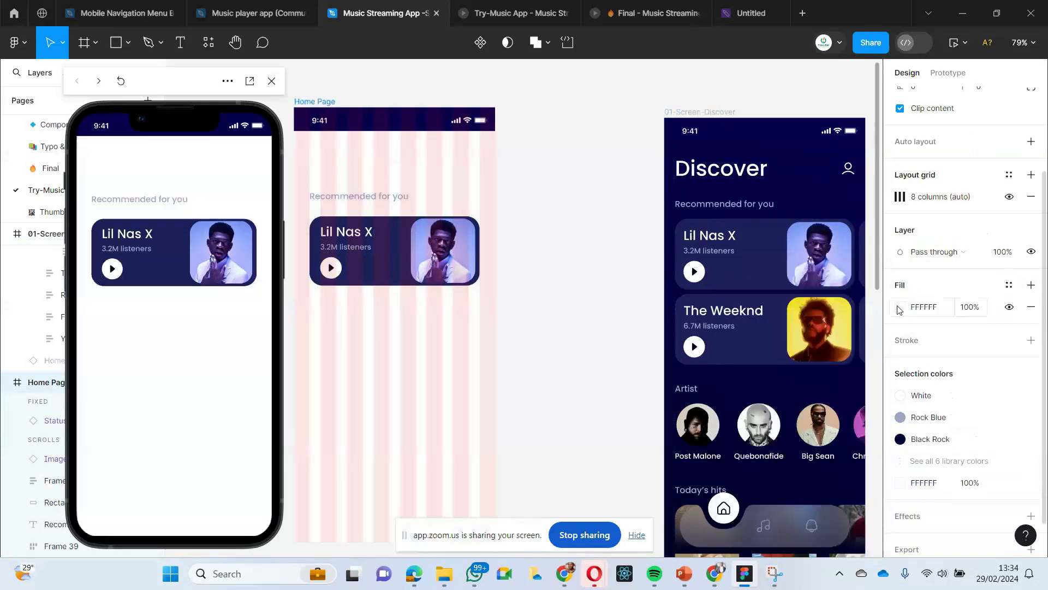
click(899, 308)
click(738, 394)
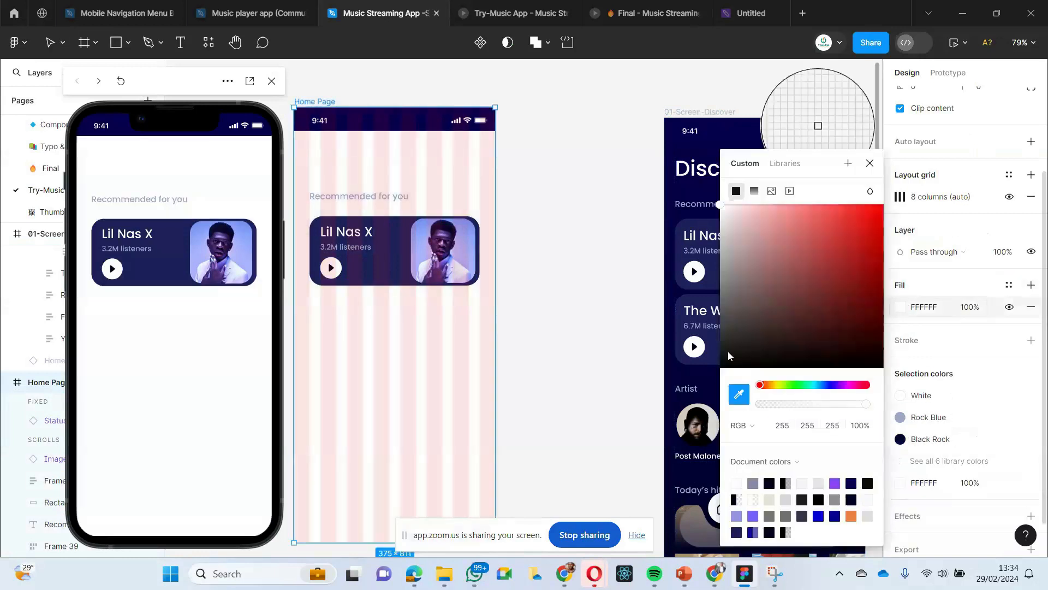
click(702, 200)
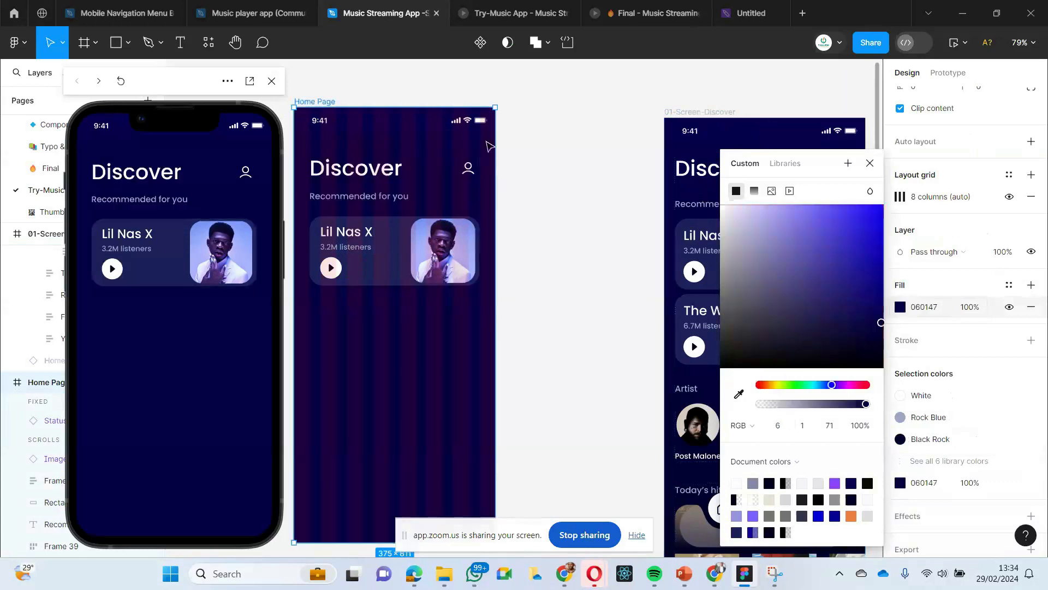
- Combine the Home Page card's text and play button frame with the artist image in a horizontal auto layout
click(617, 81)
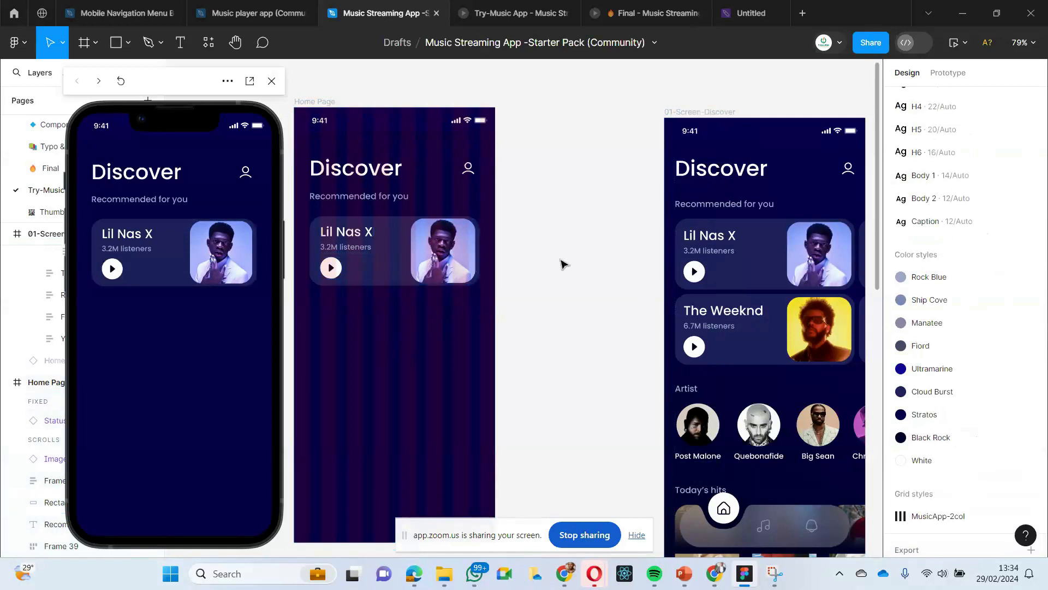
click(361, 276)
click(460, 327)
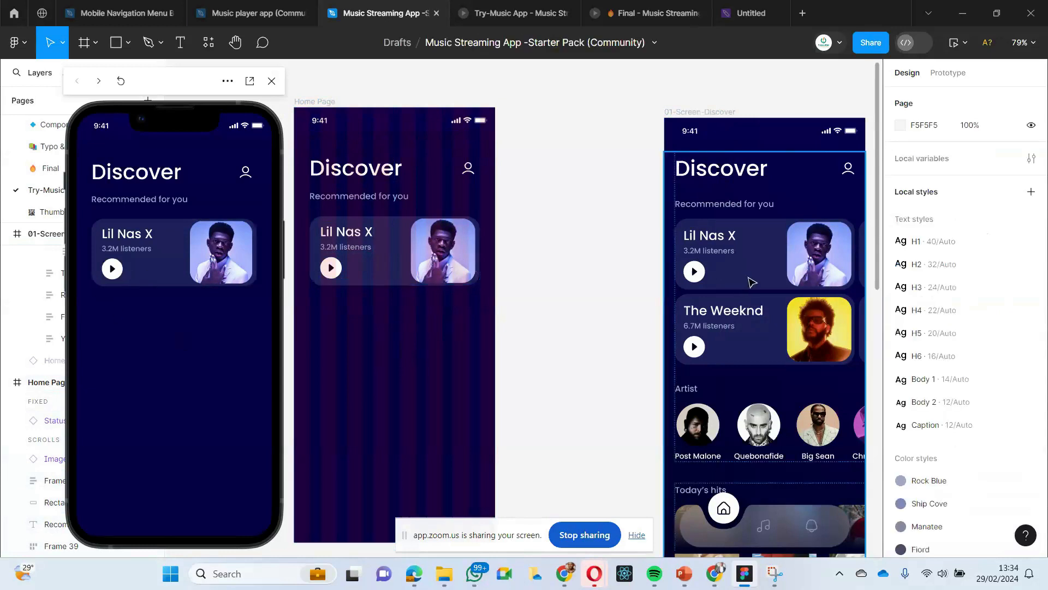
scroll(440, 304, down, 1)
scroll(440, 304, left, 1)
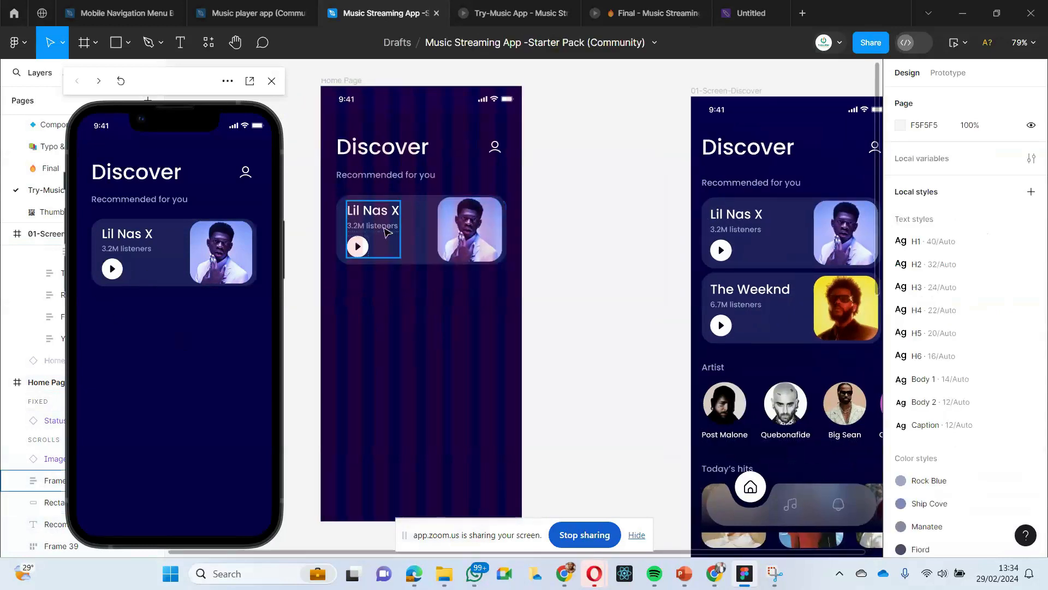
click(461, 232)
shift+click(363, 240)
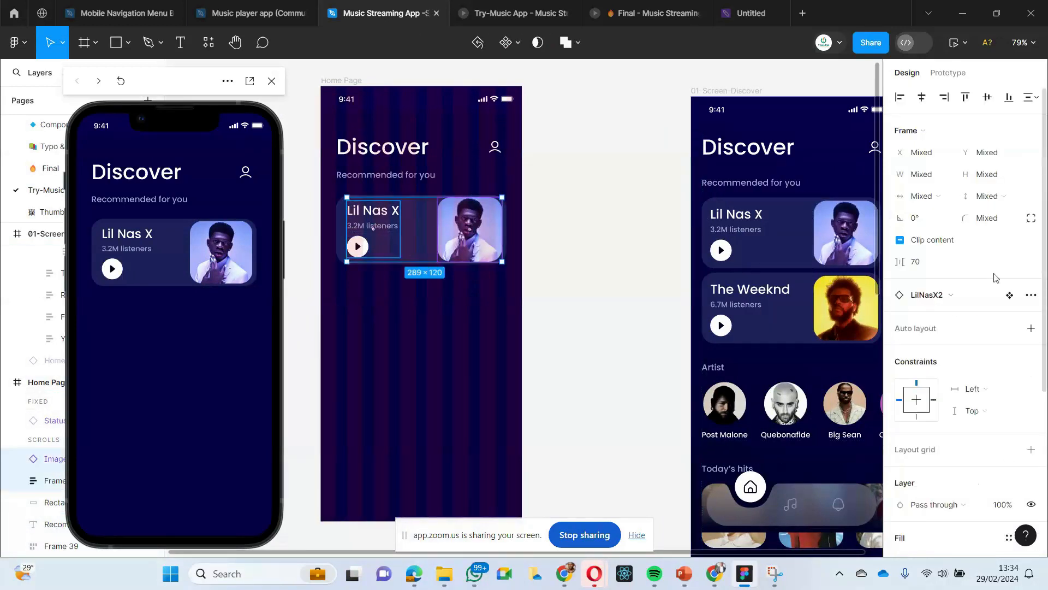
scroll(994, 277, down, 3)
scroll(983, 267, up, 2)
click(1032, 261)
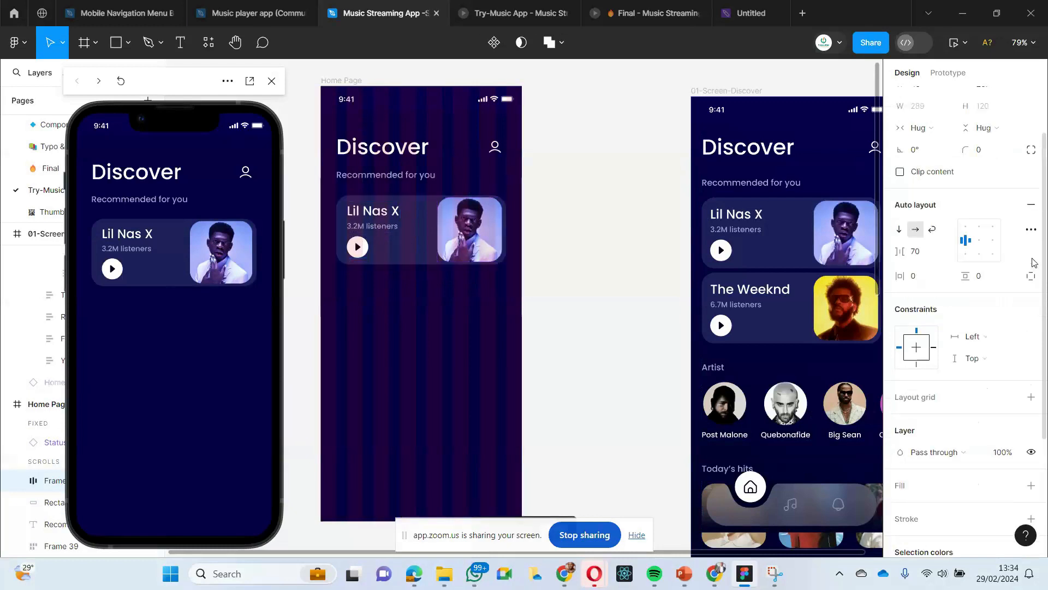
click(405, 376)
- Nudge the new auto layout frame slightly to adjust its position inside the Home Page card's rectangle
click(349, 229)
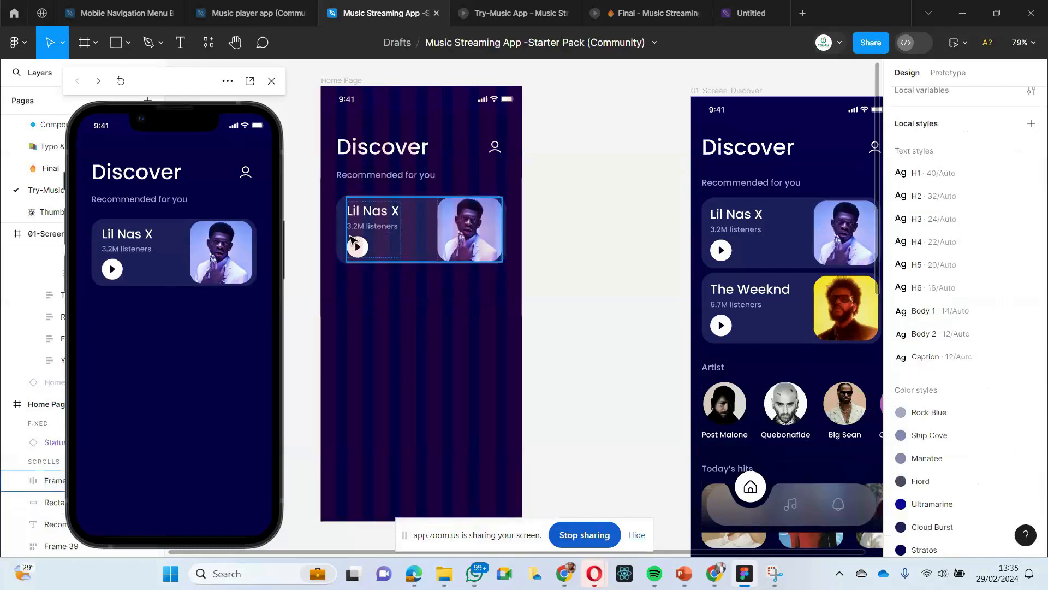
click(351, 245)
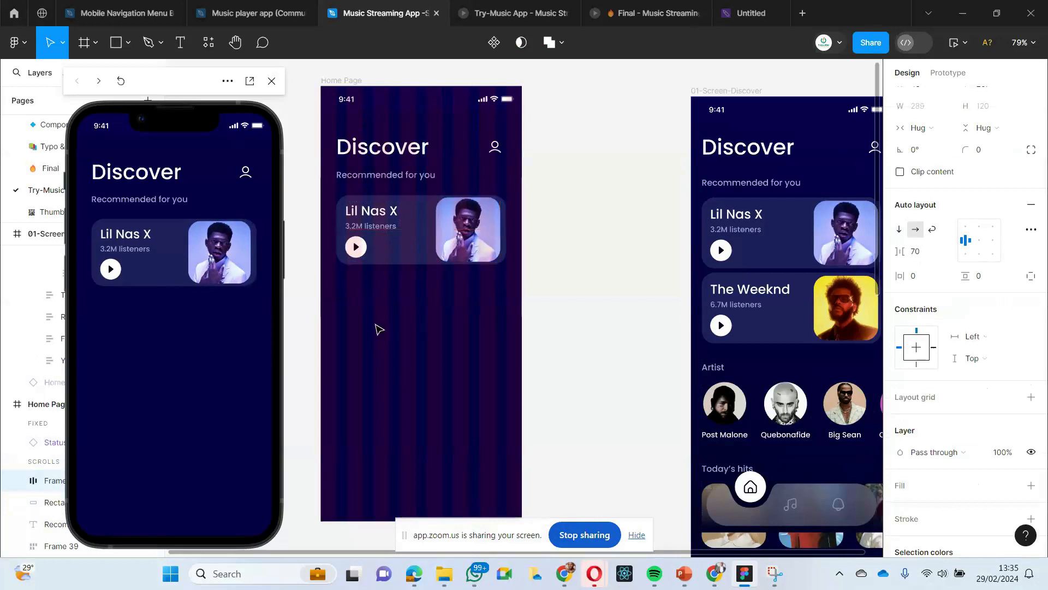
click(381, 366)
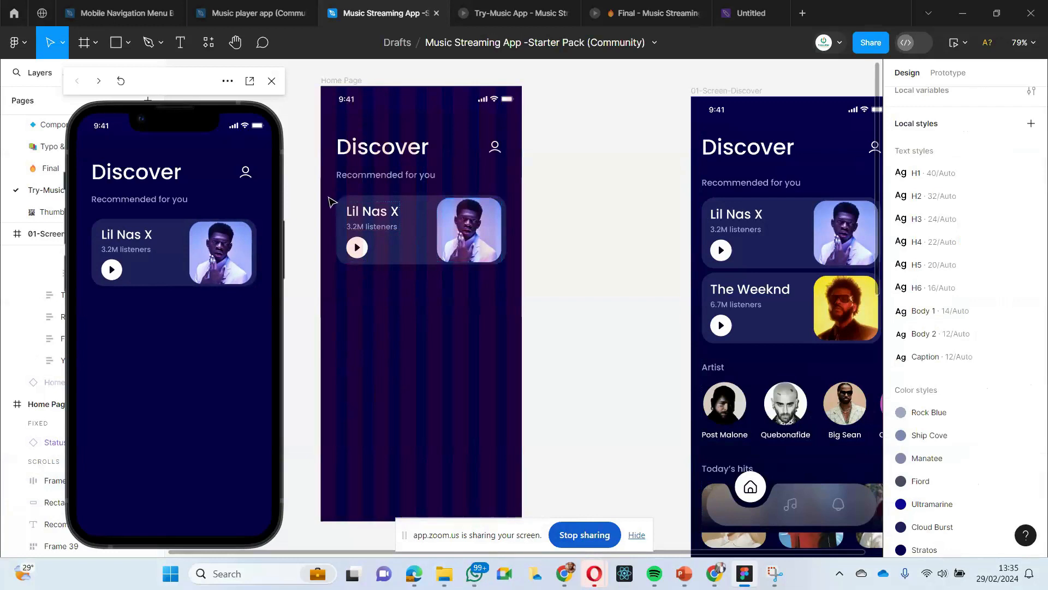
- Group the auto layout frame with the card's background rectangle on the Home Page
drag(337, 198, 509, 267)
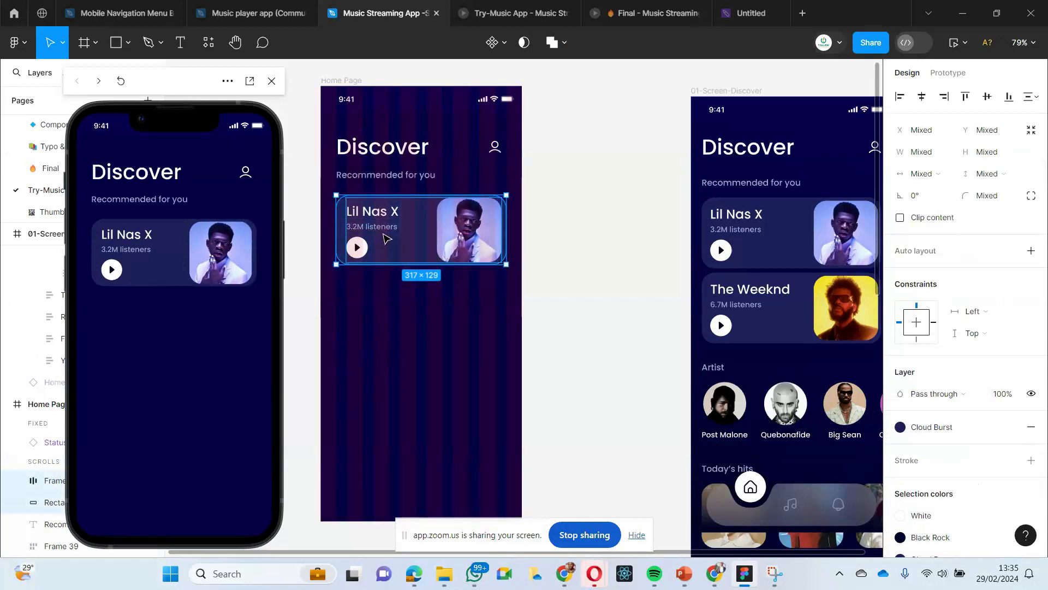
click(362, 321)
drag(324, 189, 507, 273)
right_click(403, 252)
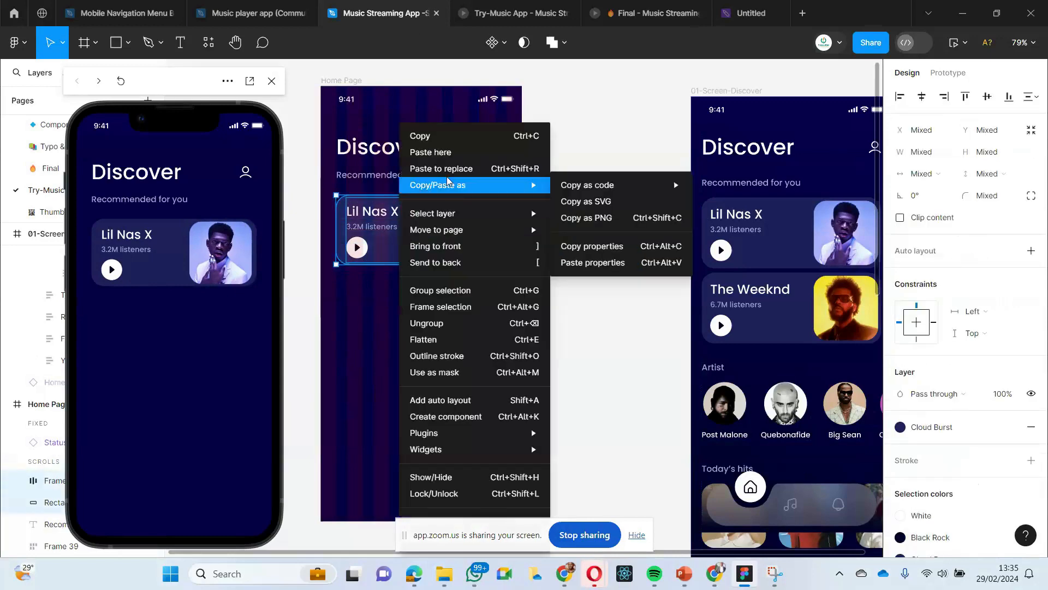
click(446, 295)
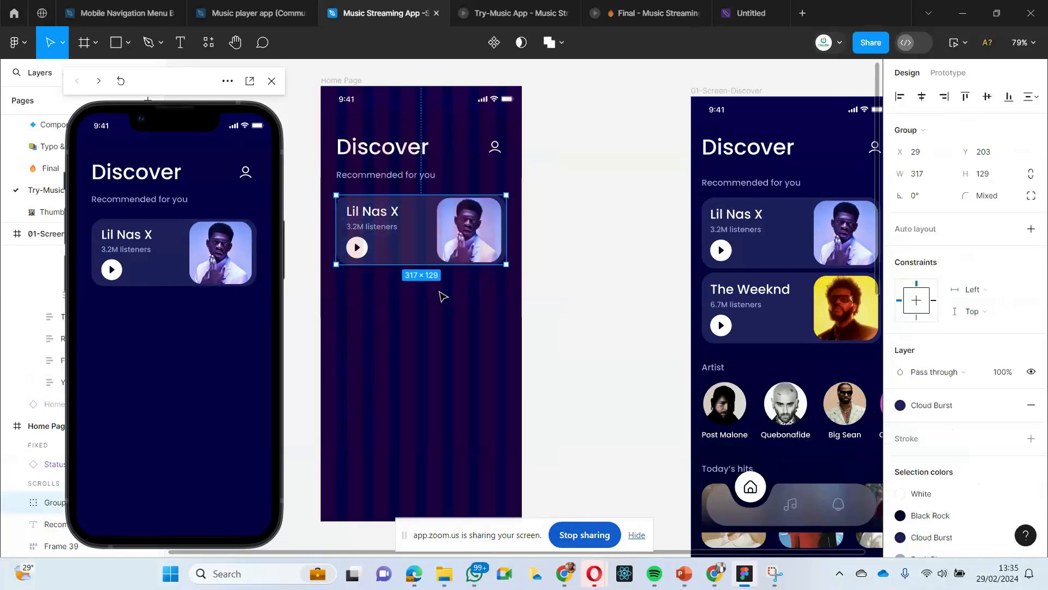
- Move the phone preview clear of the layer list and open the new card group's name for editing
drag(163, 107, 535, 139)
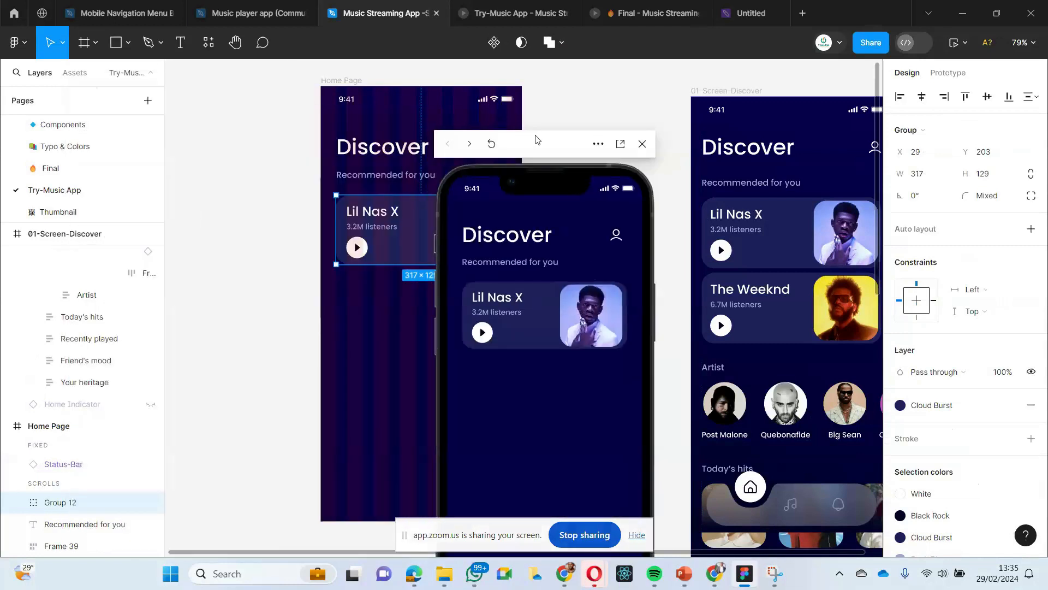
double_click(60, 502)
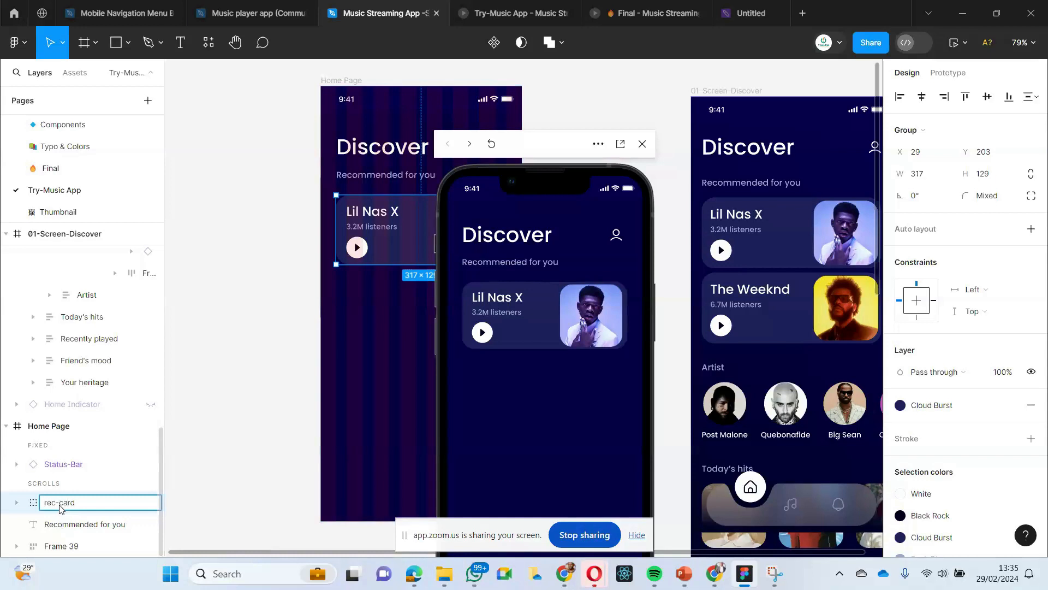
- Name the Home Page card group rec-card and move the phone preview clear of the Home Page frame
key(Return)
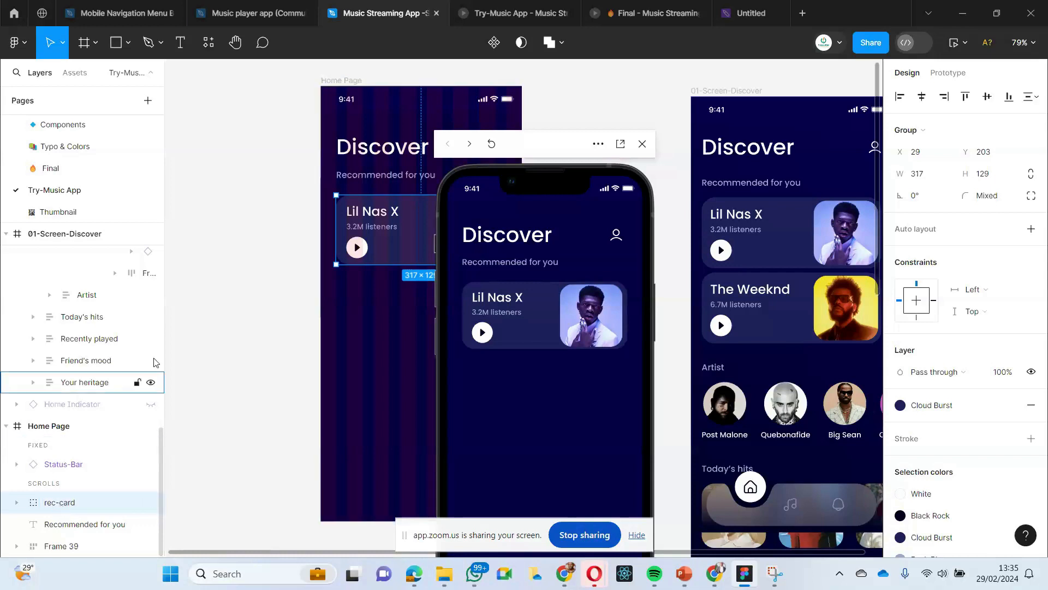
drag(511, 161, 124, 113)
click(427, 269)
click(422, 257)
- Duplicate the rec-card group directly below the first card on the Home Page with a gap of 10
scroll(421, 257, down, 1)
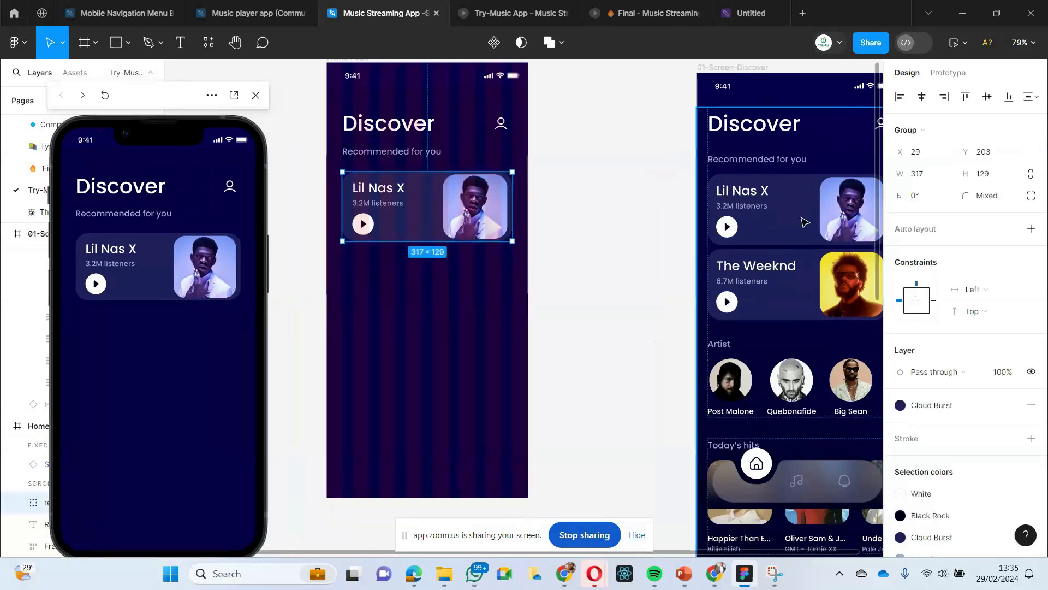
scroll(705, 254, right, 2)
scroll(688, 249, left, 2)
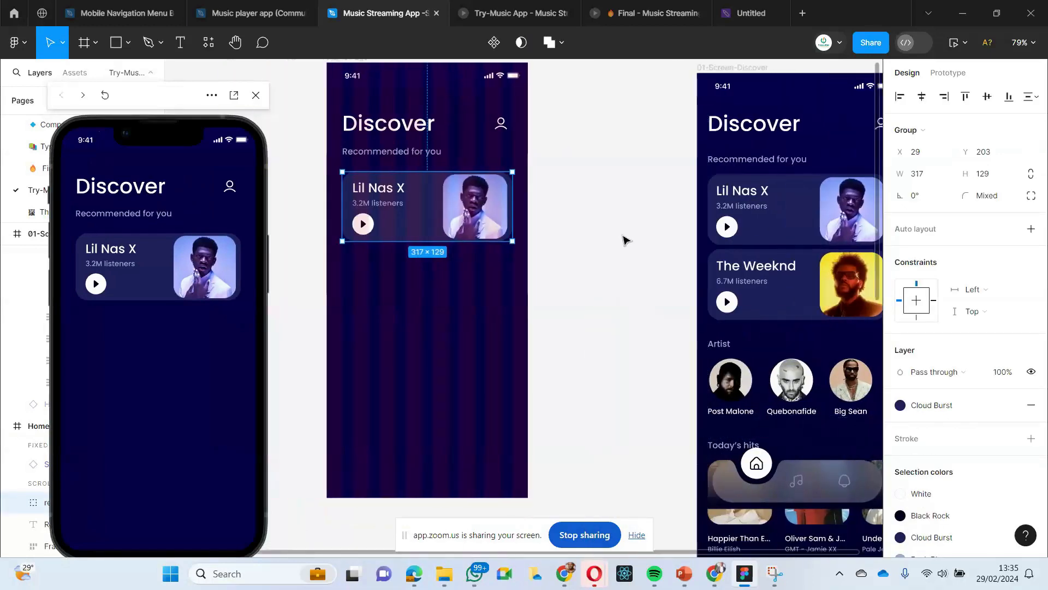
scroll(601, 244, left, 1)
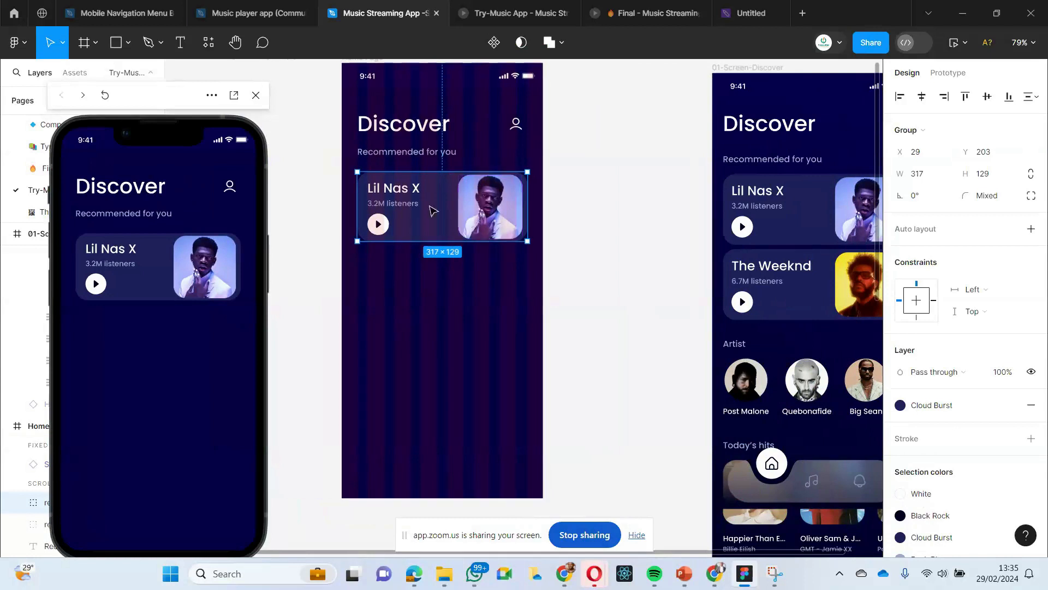
drag(424, 232, 427, 291)
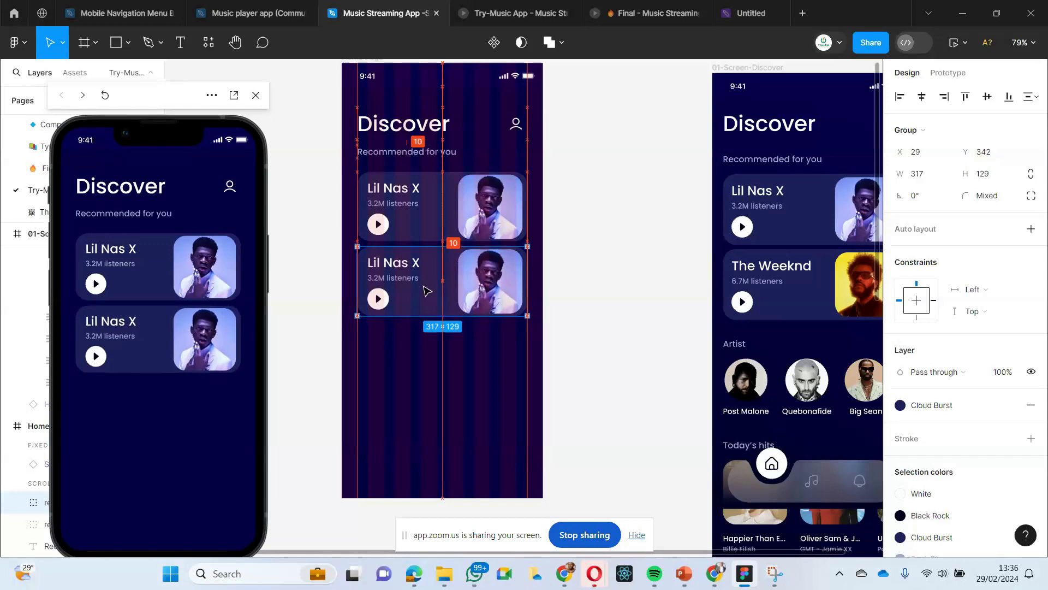
click(423, 332)
- Select the artist image nested inside The Weeknd card on the Discover screen
scroll(428, 321, right, 4)
scroll(428, 321, left, 3)
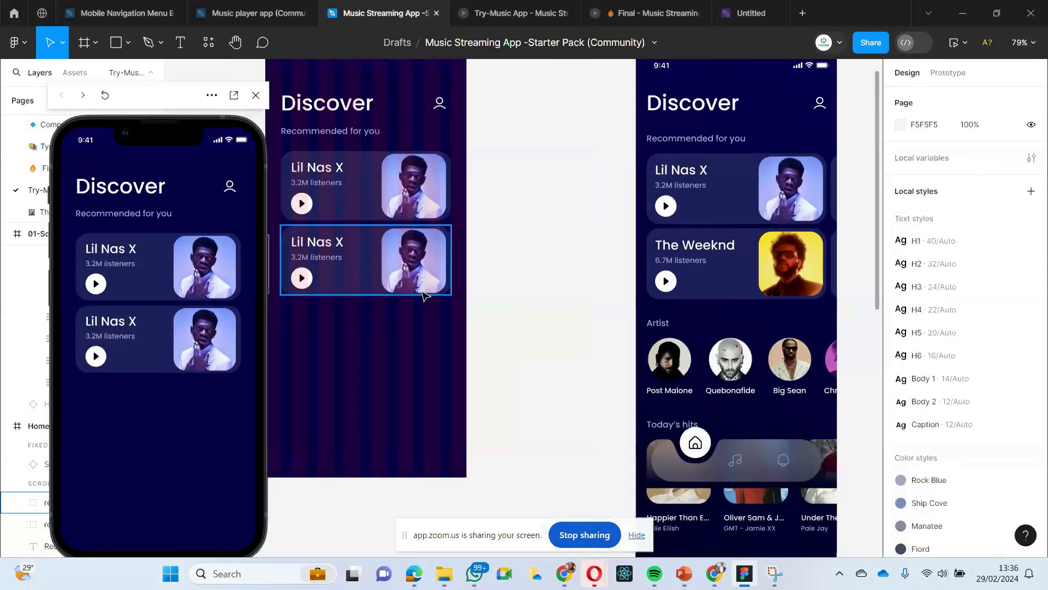
click(816, 288)
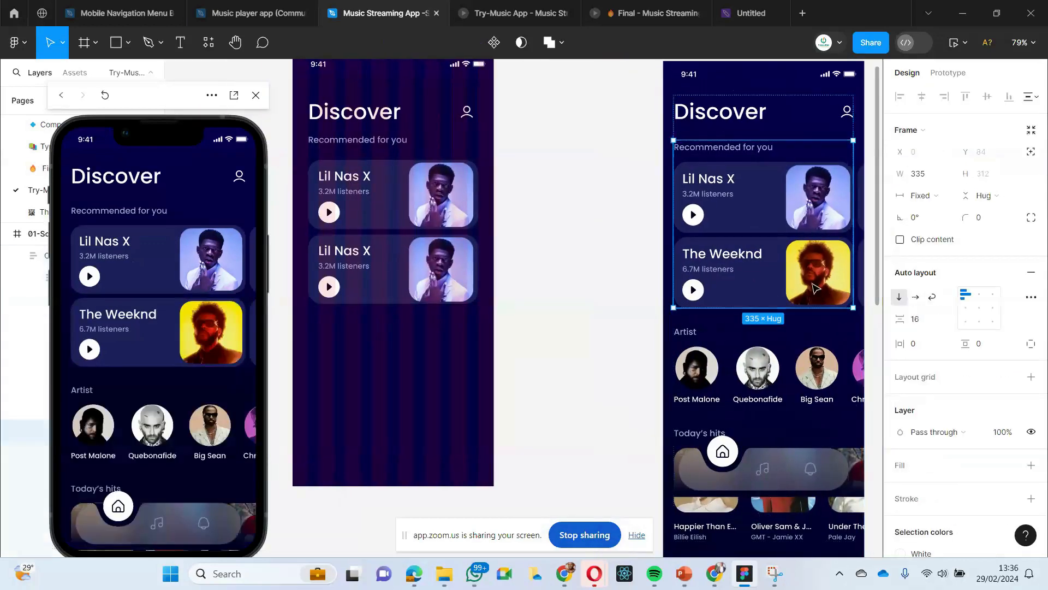
double_click(815, 288)
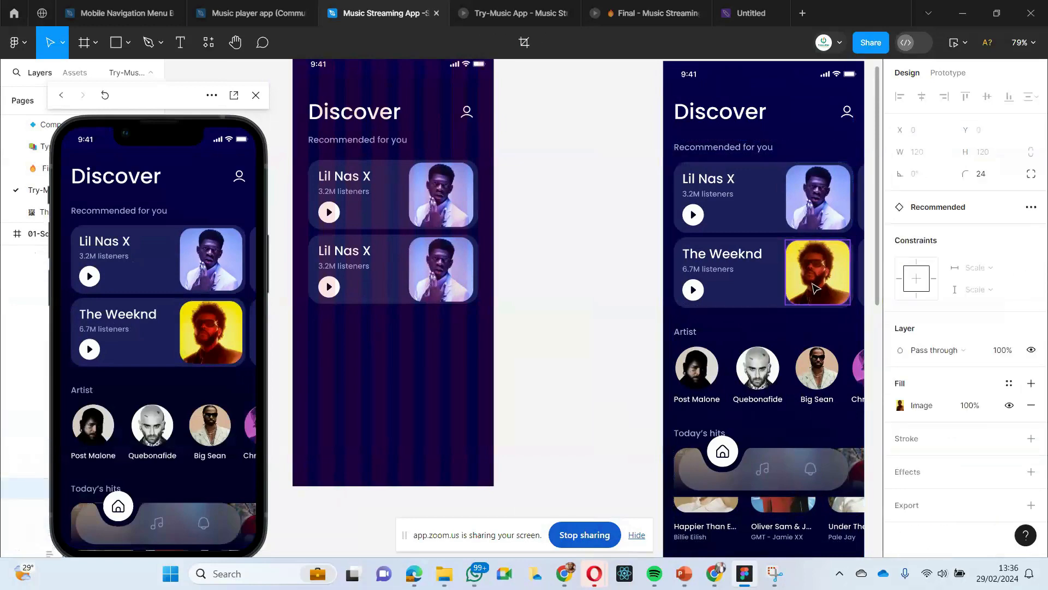
click(648, 332)
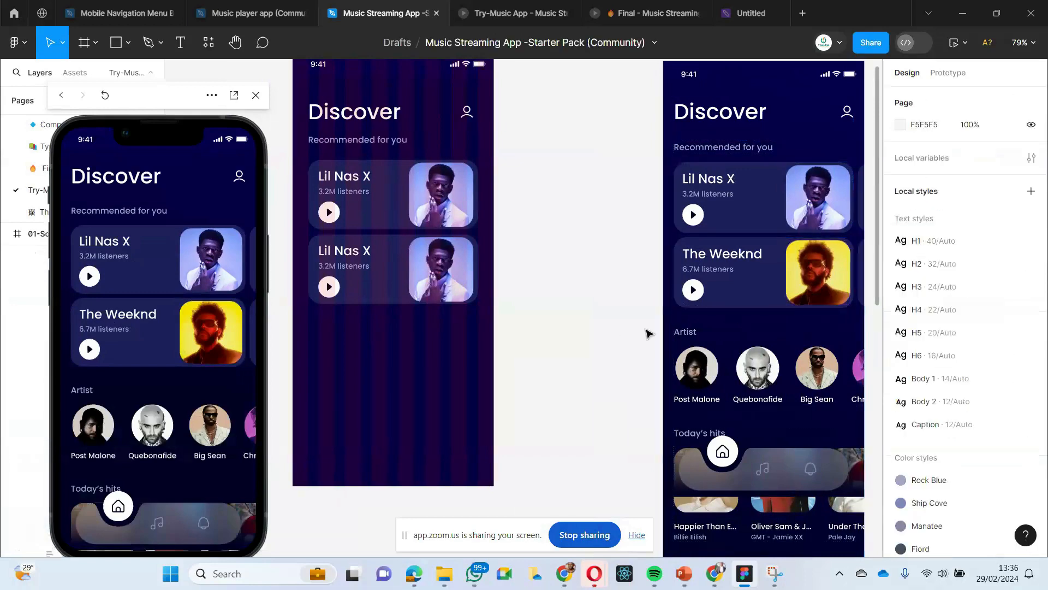
click(815, 282)
double_click(815, 282)
double_click(815, 282)
double_click(815, 282)
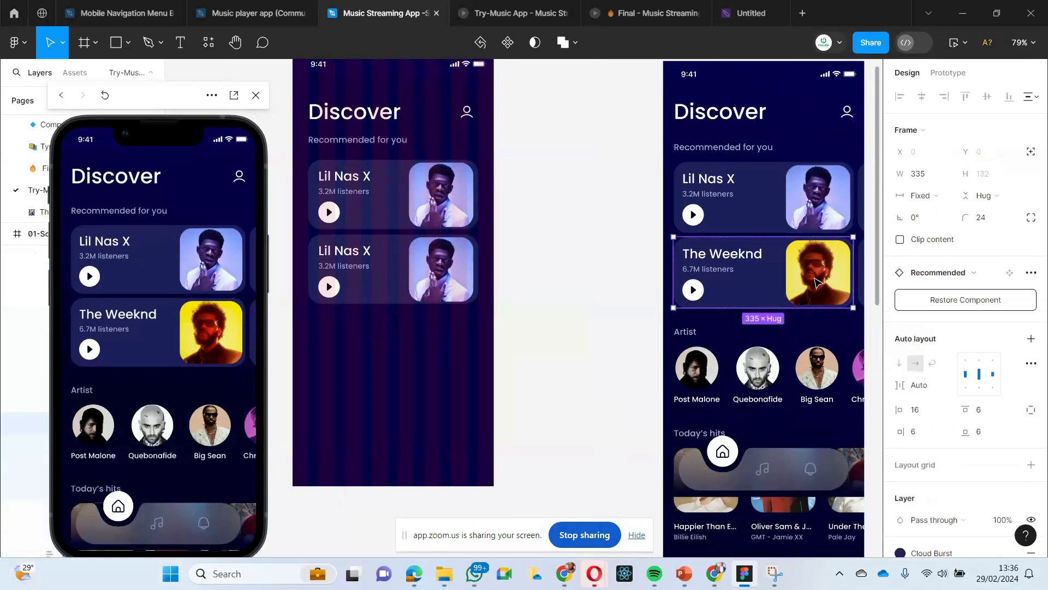
double_click(816, 283)
key(Escape)
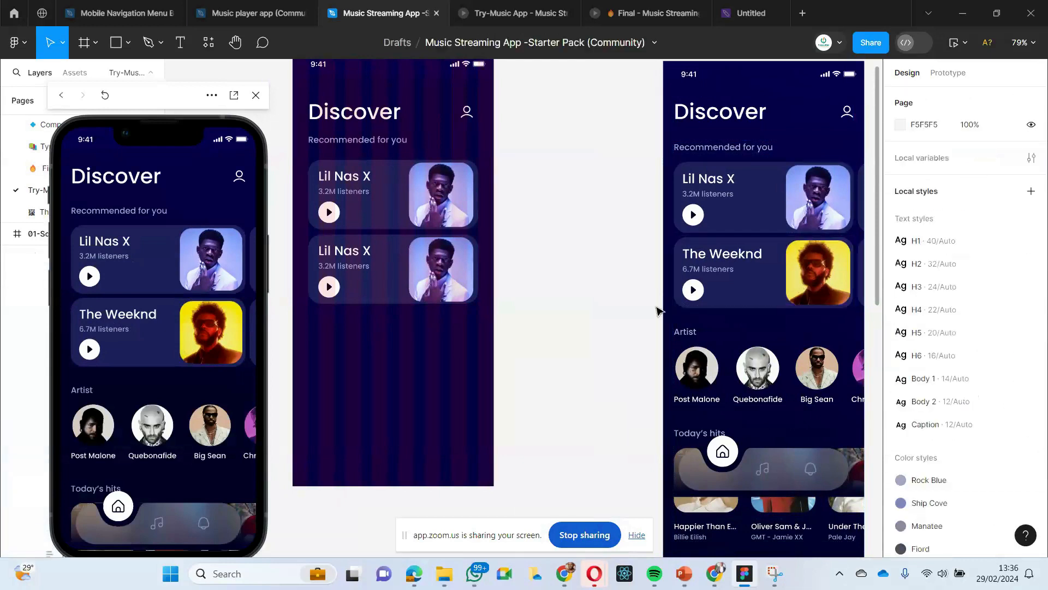
- Try to replace the second Home Page card's artist image with the one from The Weeknd card by pasting to replace
click(810, 281)
double_click(811, 281)
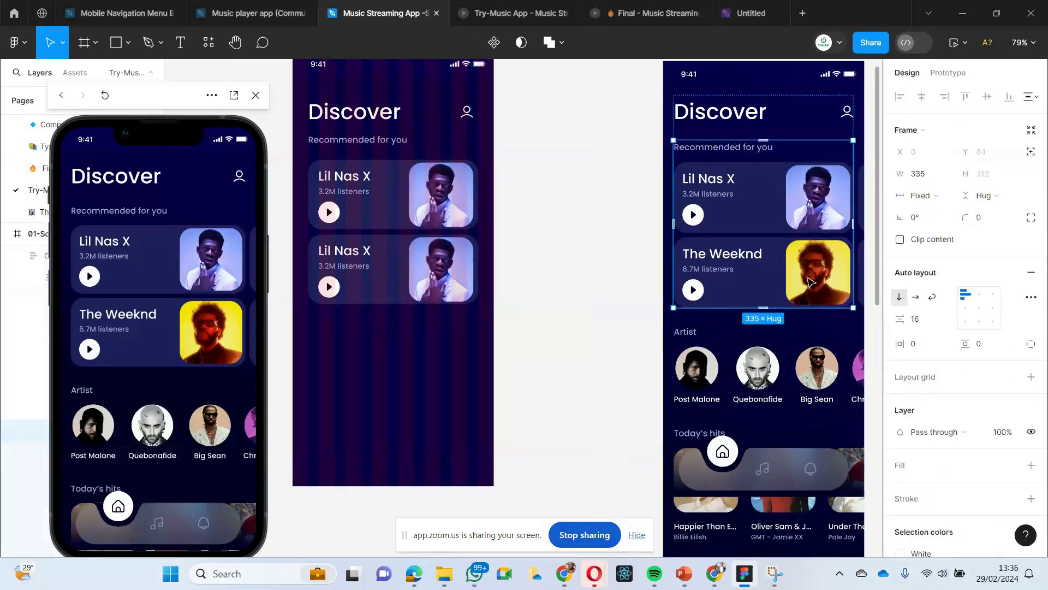
double_click(811, 281)
double_click(810, 281)
double_click(811, 281)
double_click(810, 281)
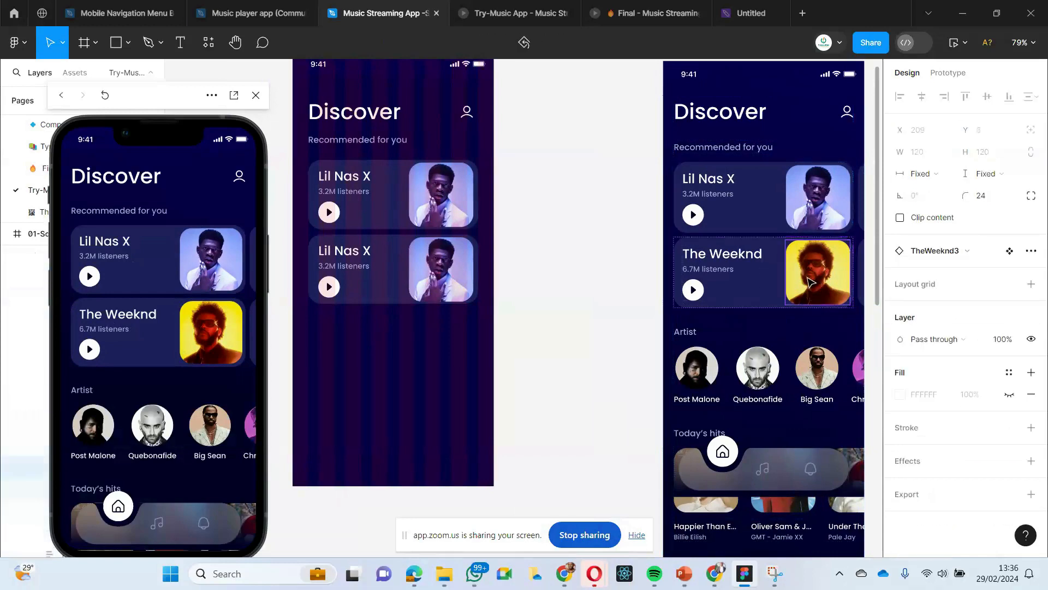
click(445, 272)
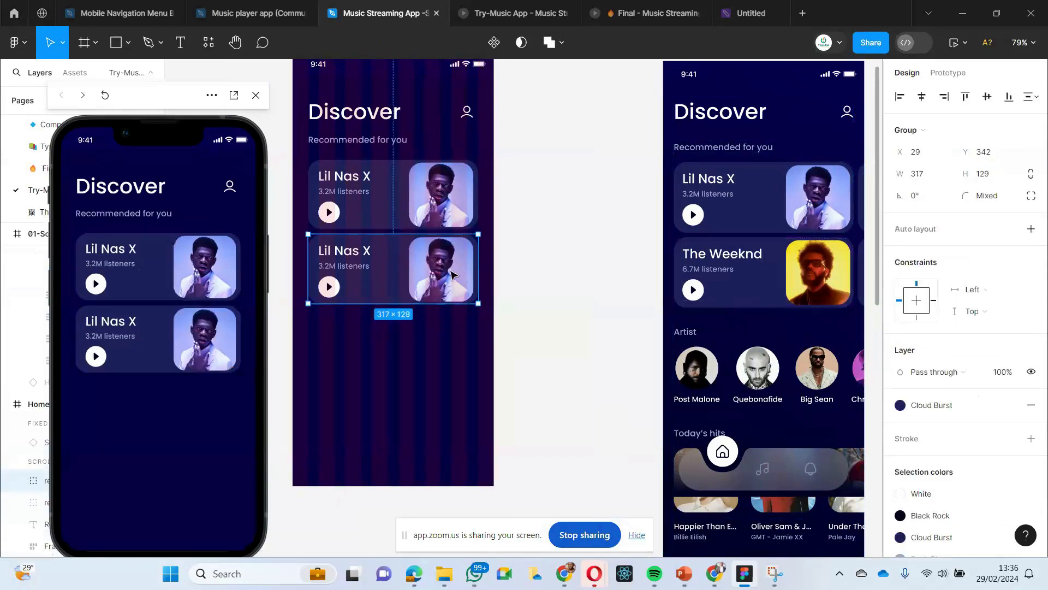
double_click(445, 272)
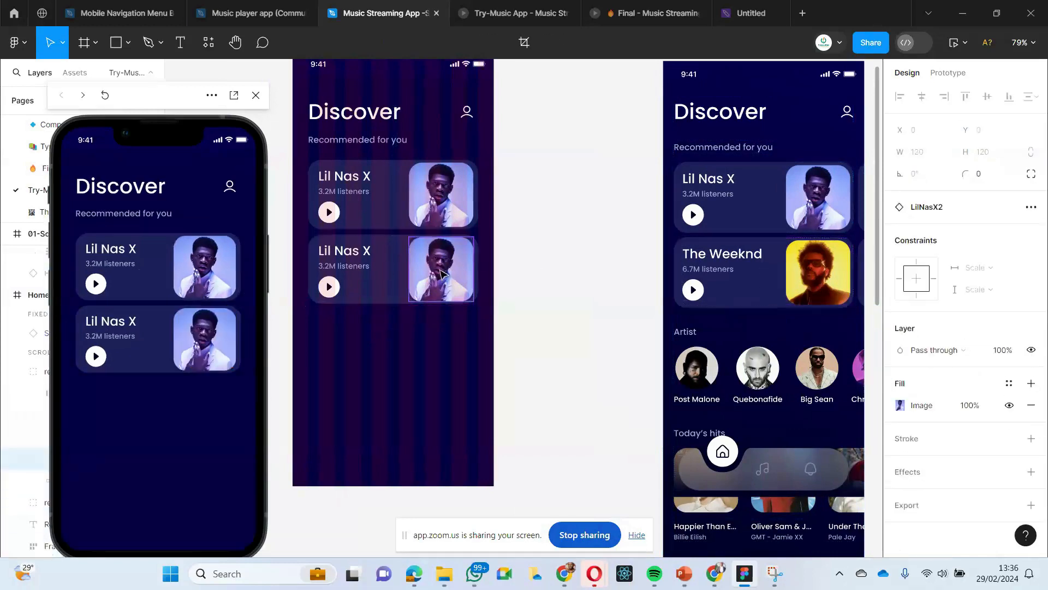
right_click(441, 273)
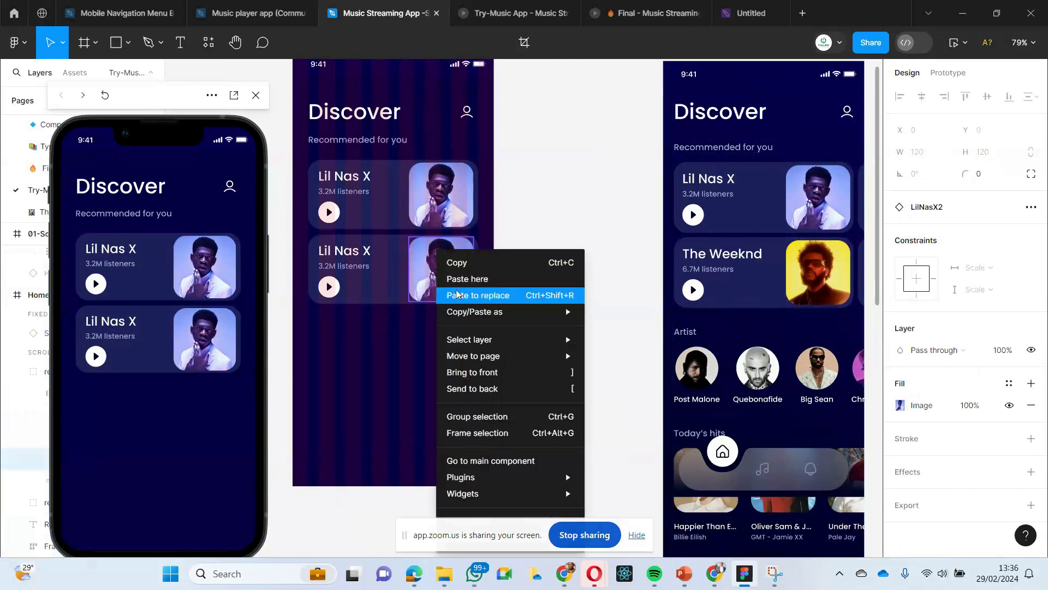
click(456, 294)
key(ctrl+z)
click(563, 282)
double_click(389, 269)
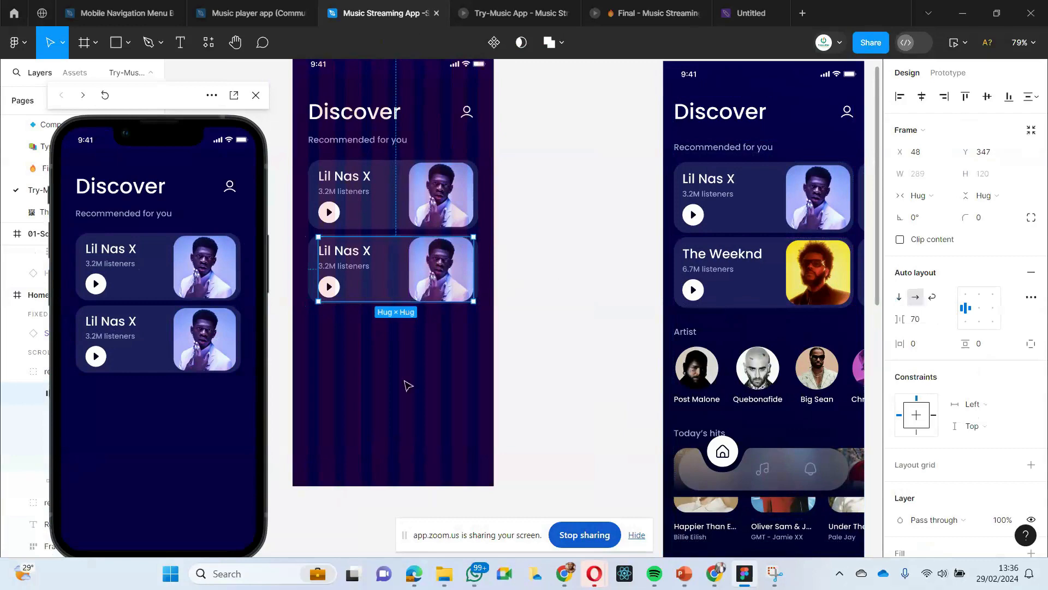
click(439, 275)
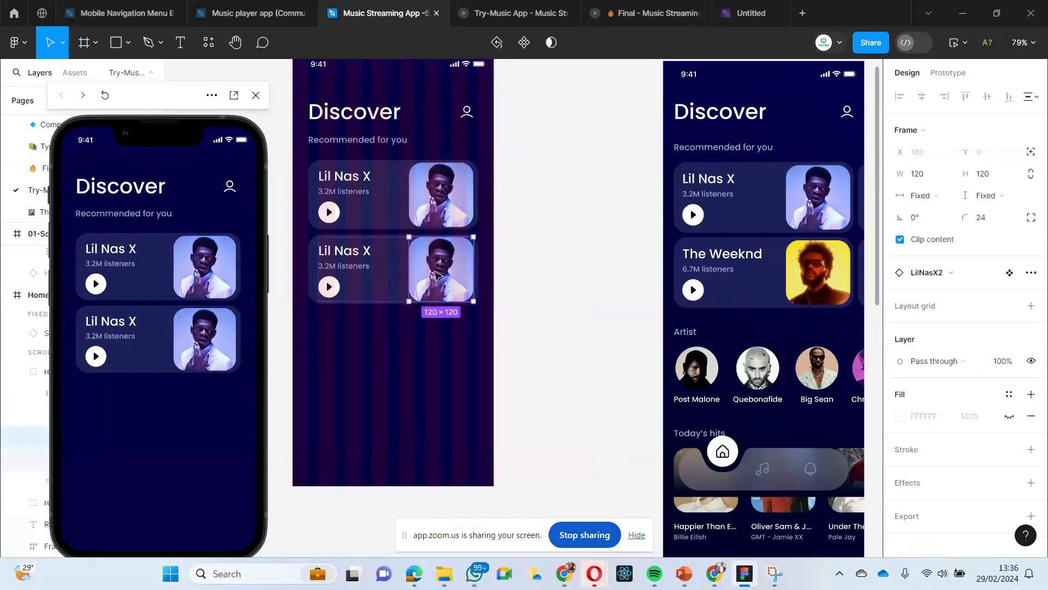
click(522, 269)
click(454, 280)
click(432, 312)
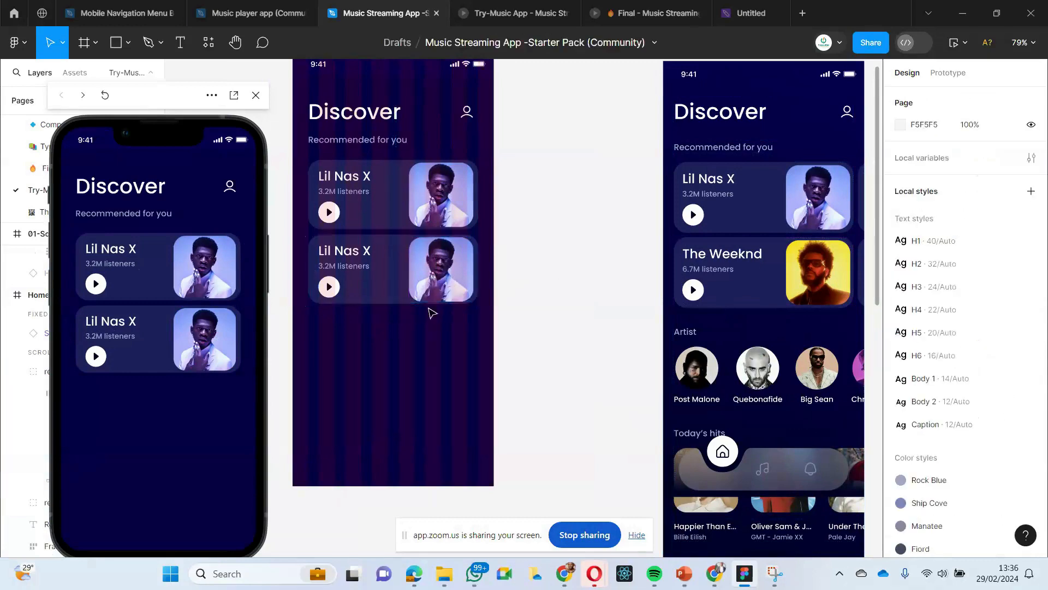
click(437, 278)
click(438, 275)
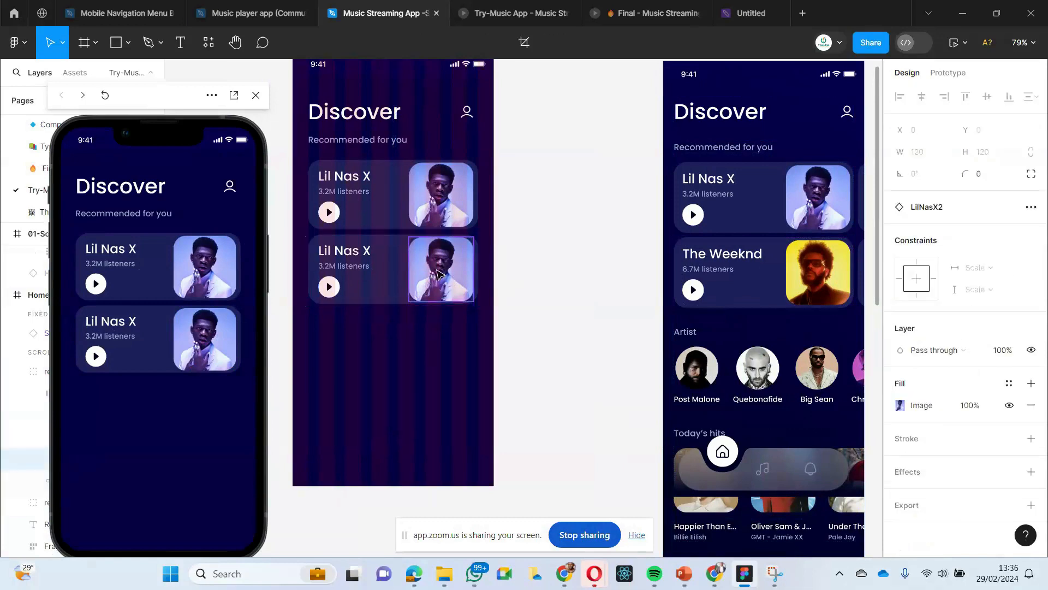
- Export The Weeknd card's artist image from the Discover screen as a 1x PNG named TheWeeknd3 in Downloads
click(800, 274)
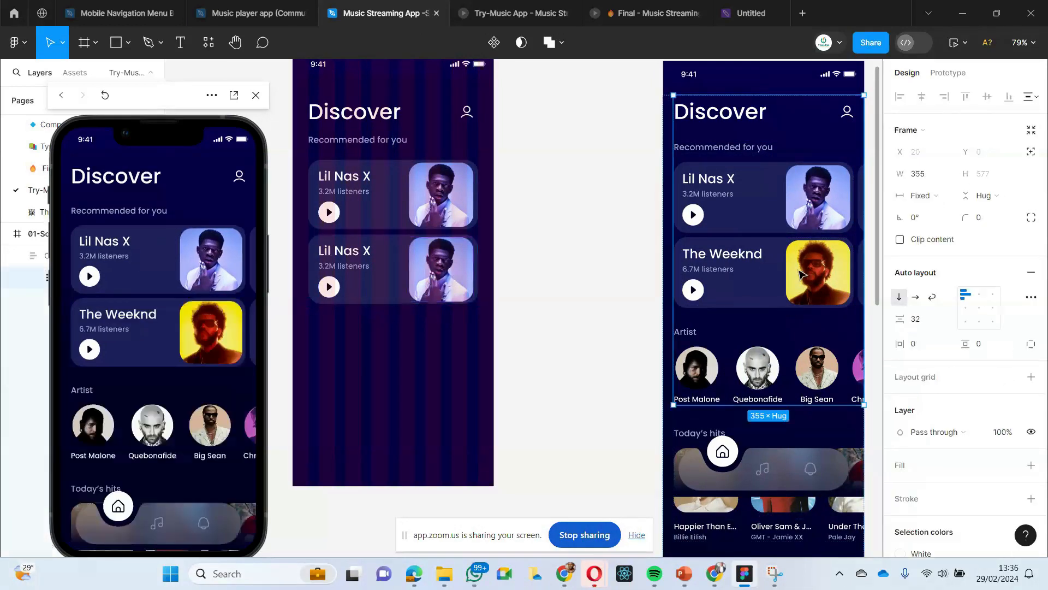
click(813, 277)
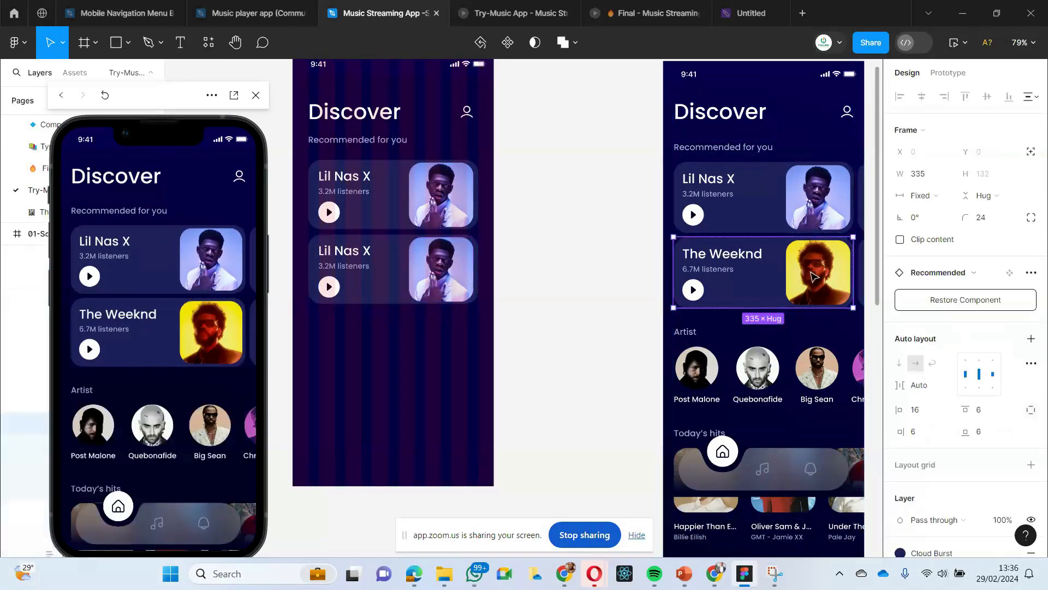
click(813, 277)
double_click(820, 282)
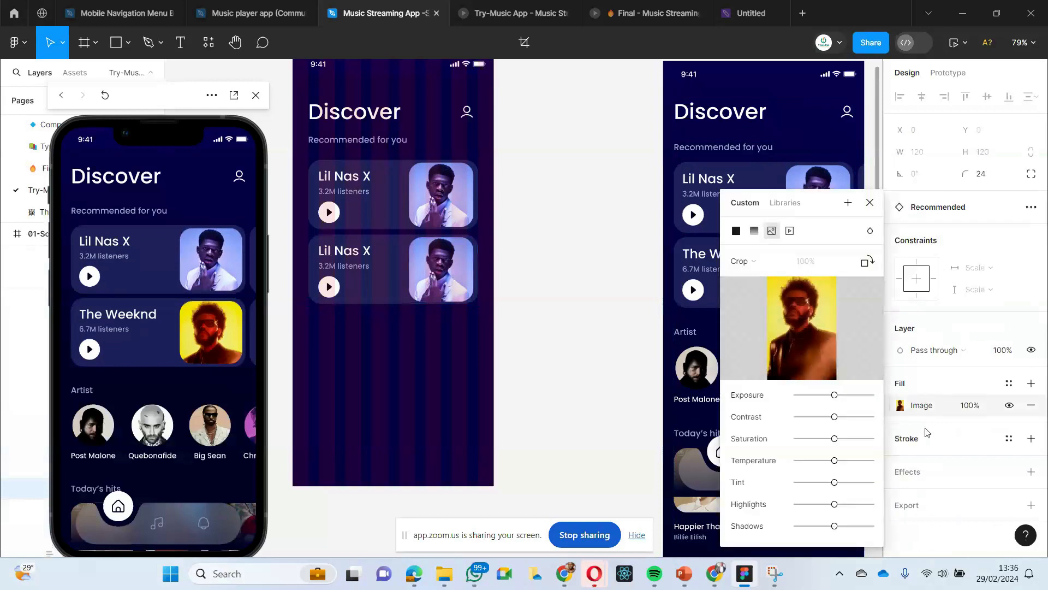
click(906, 513)
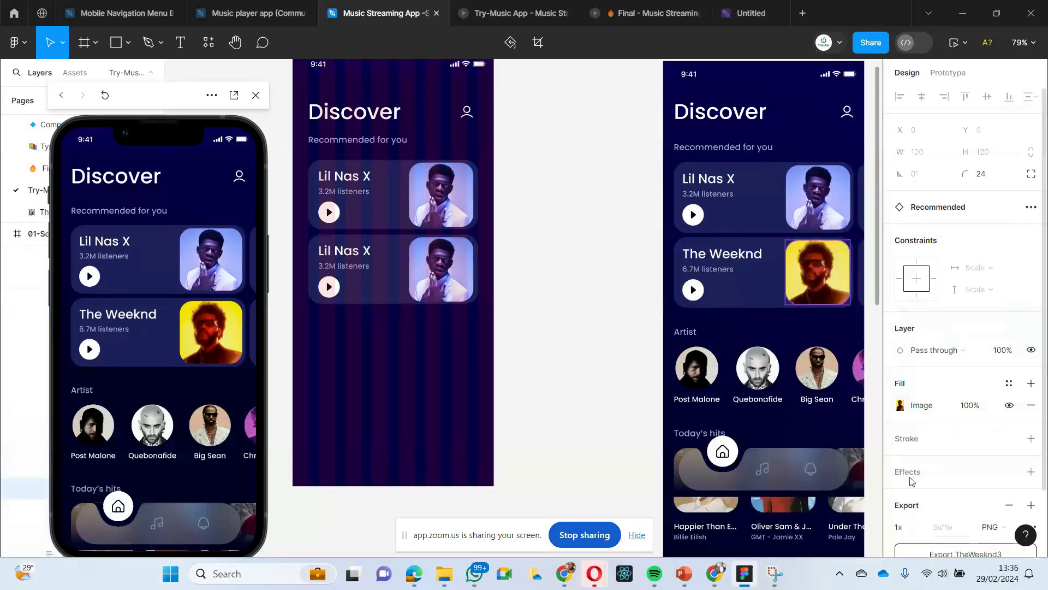
click(909, 505)
click(946, 484)
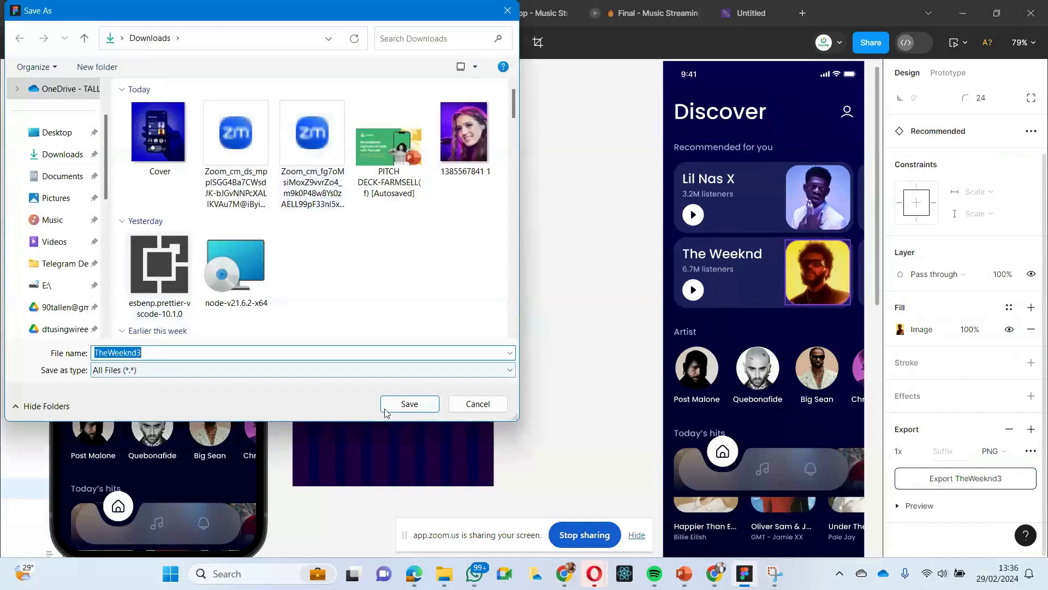
click(410, 404)
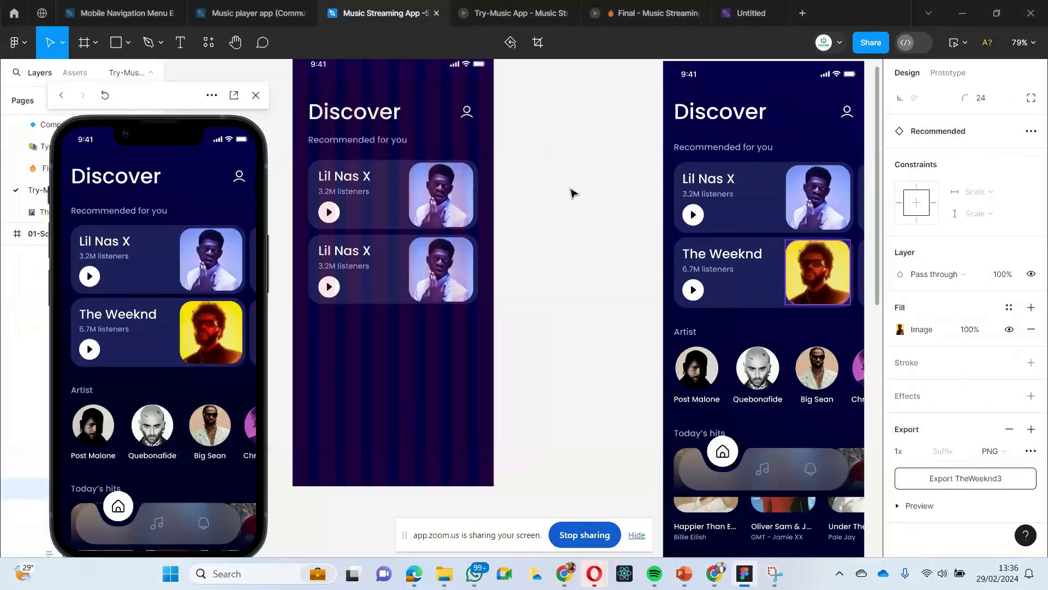
- Replace the image fill of the second Home Page card's artist picture with the TheWeeknd3 file from Downloads
double_click(426, 279)
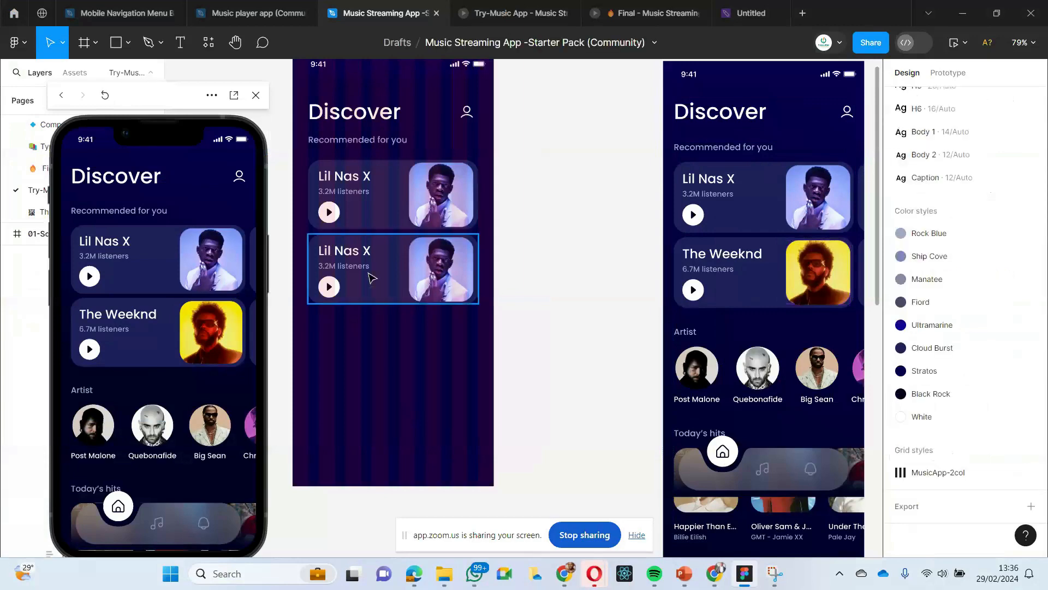
click(898, 407)
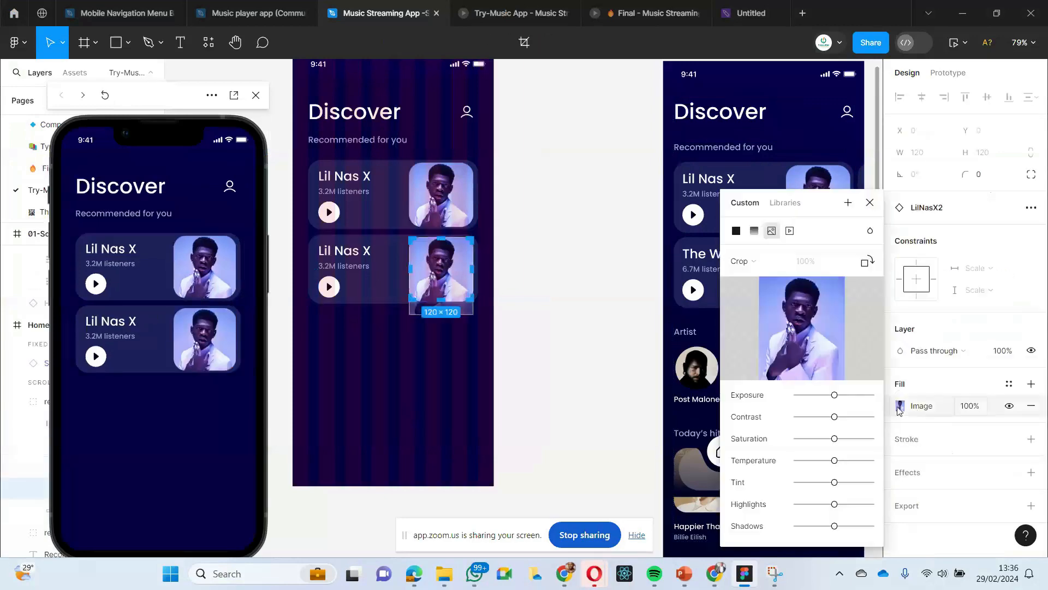
click(806, 334)
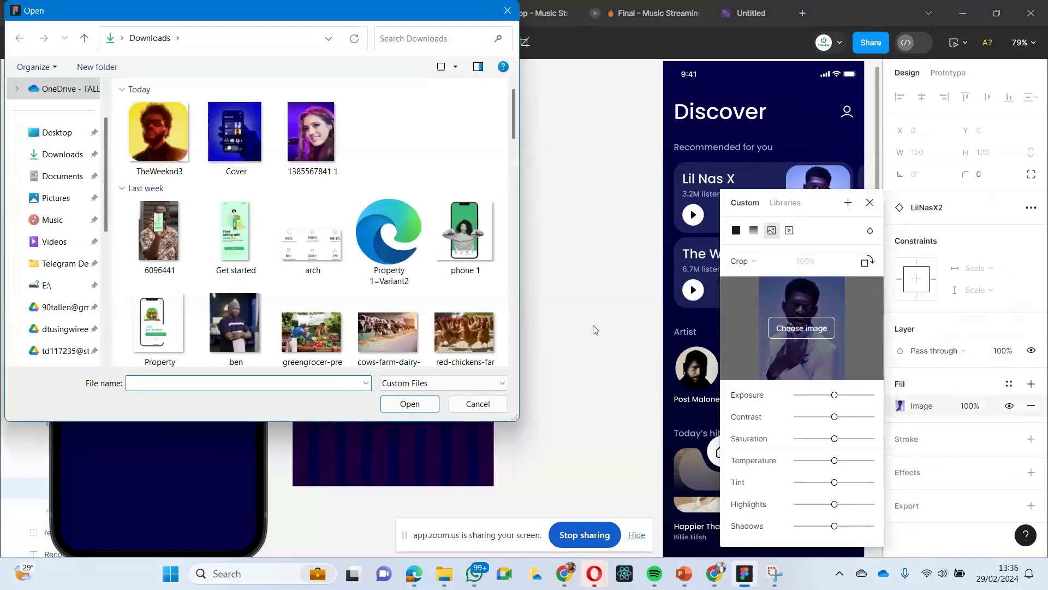
click(153, 123)
click(410, 404)
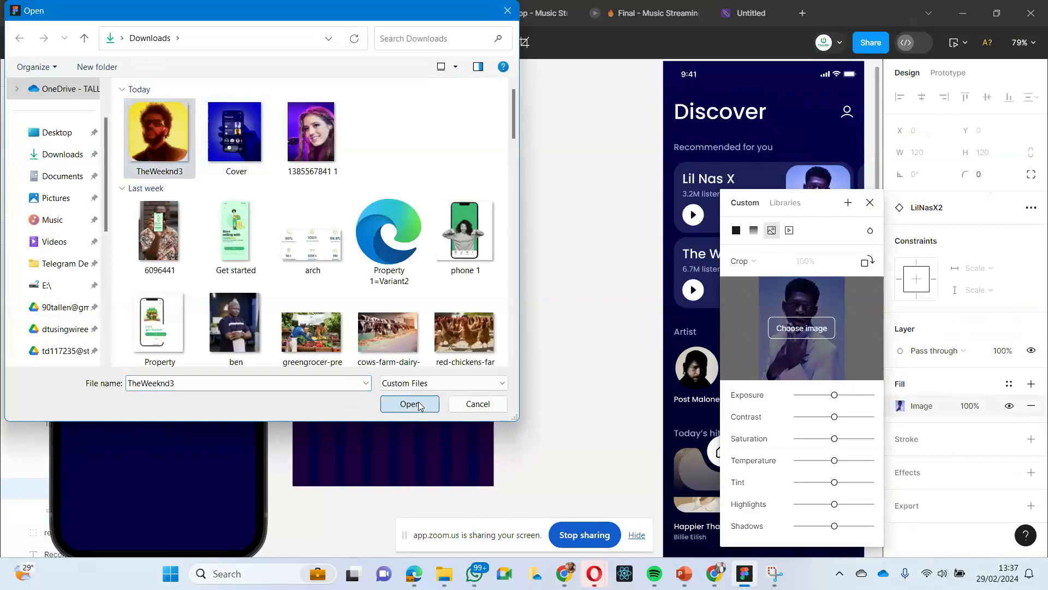
click(517, 297)
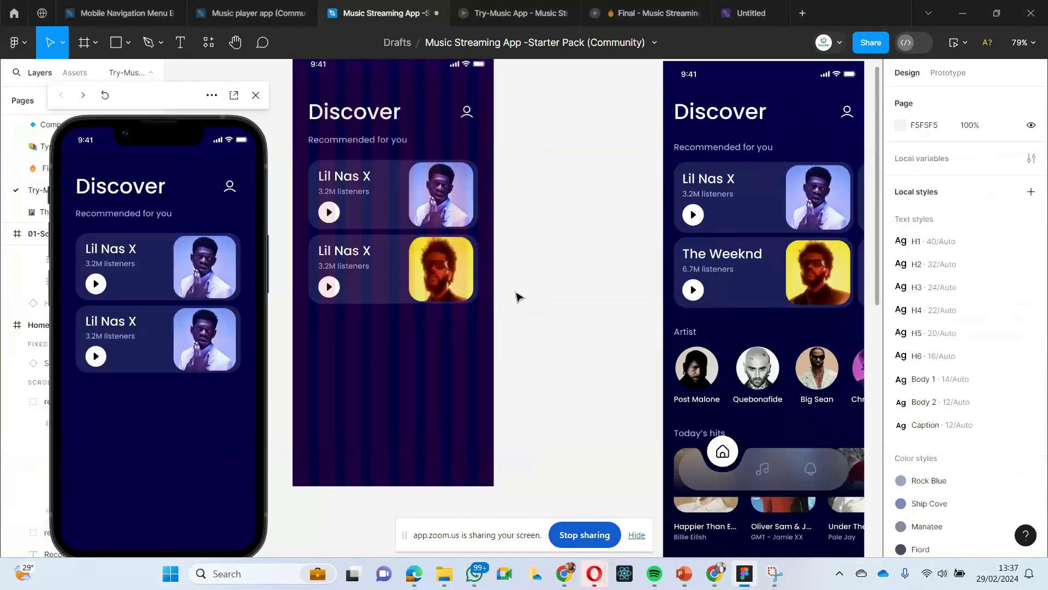
- Set the image scaling of the artist picture in the second Home Page card to Fill instead of Crop
scroll(525, 341, right, 2)
scroll(525, 341, left, 2)
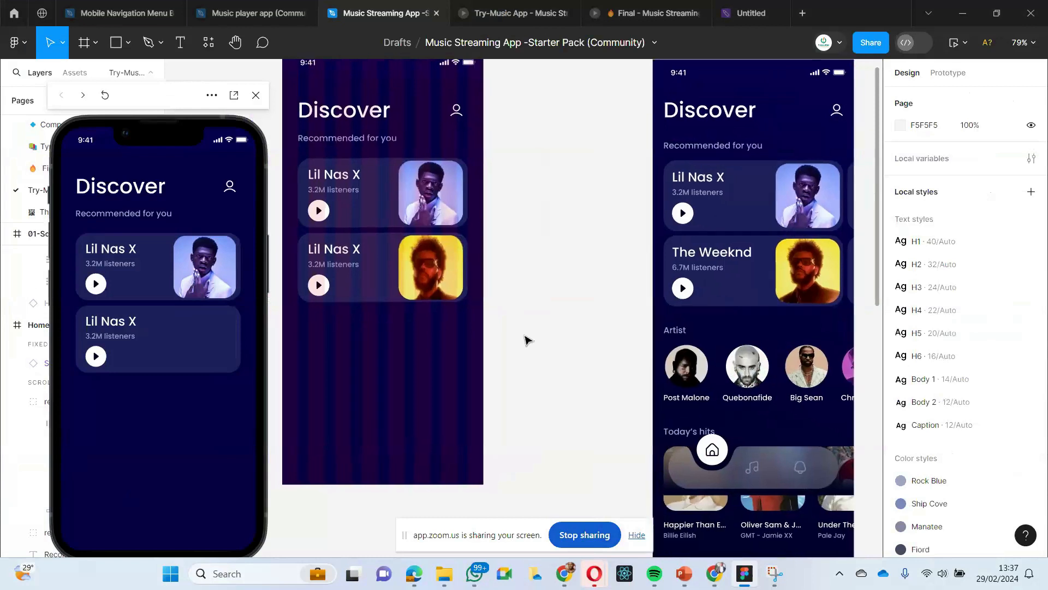
double_click(434, 273)
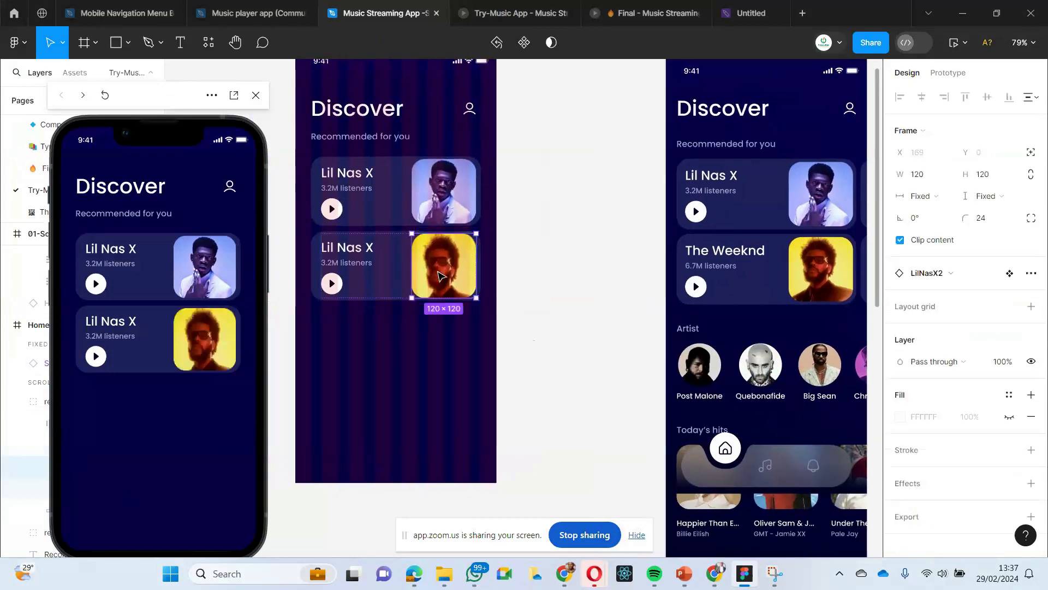
double_click(437, 270)
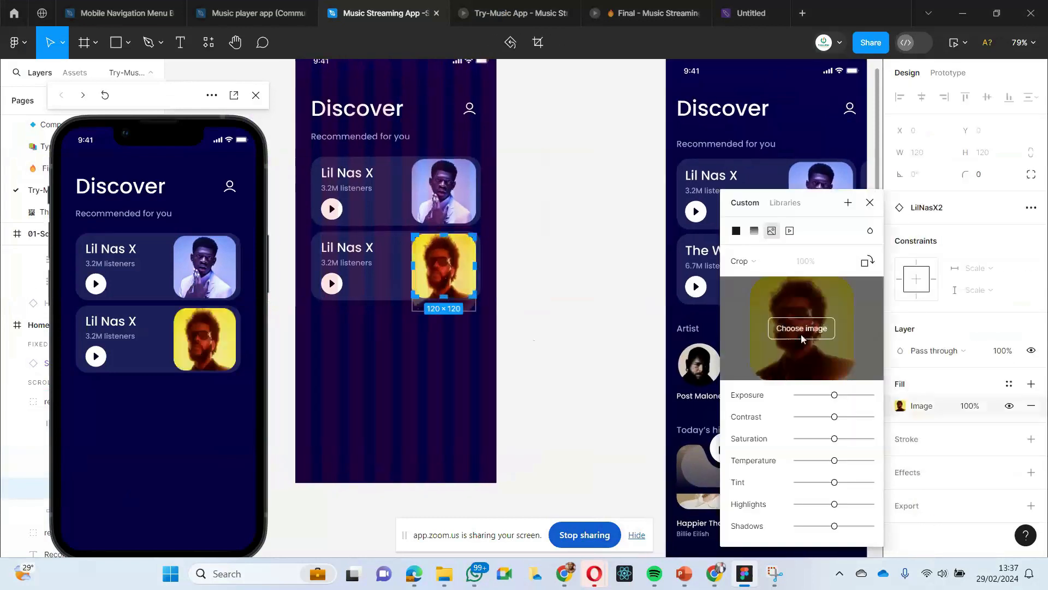
click(754, 267)
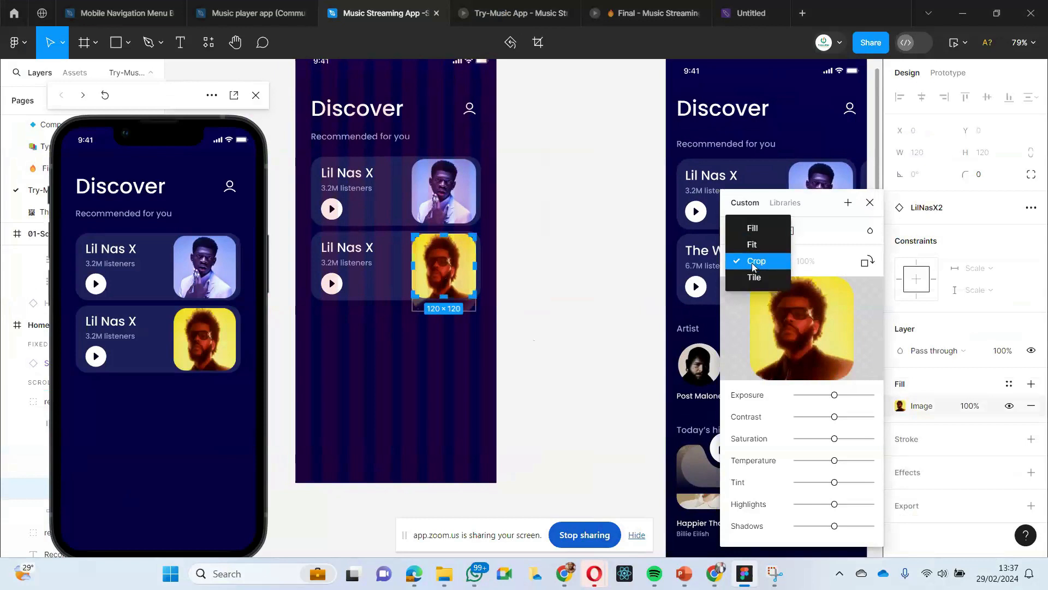
click(749, 231)
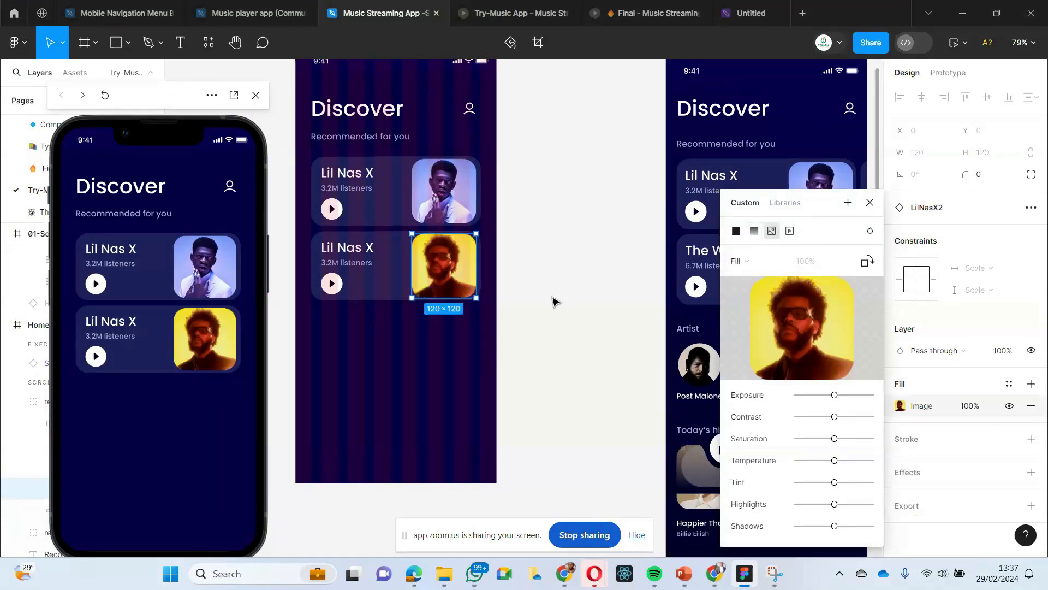
click(554, 301)
- Change the artist name in the second Home Page card to "The Weeknd"
scroll(473, 305, up, 1)
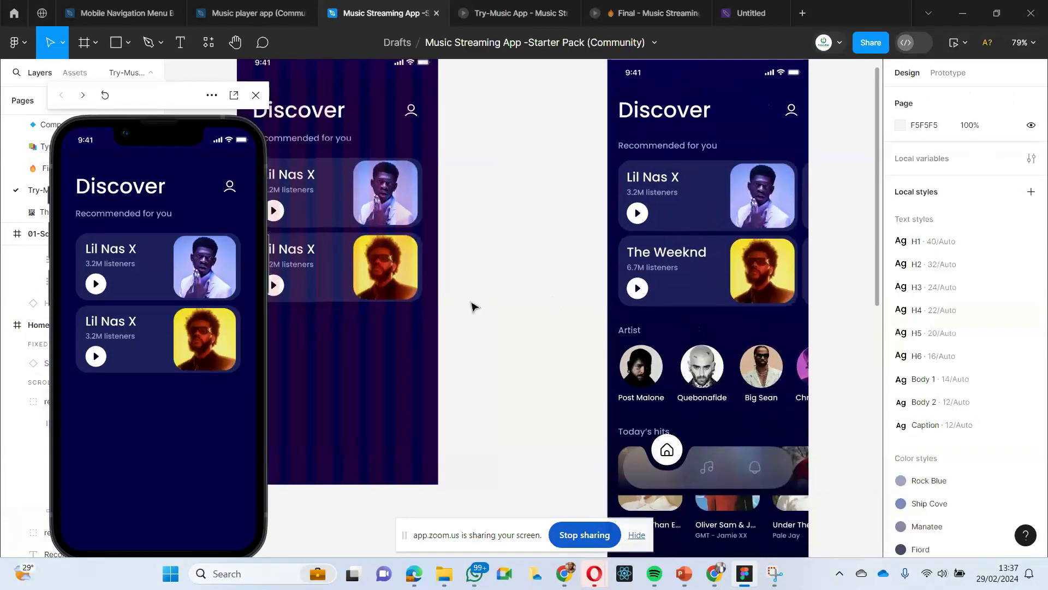
scroll(475, 308, left, 1)
scroll(660, 297, right, 1)
double_click(348, 264)
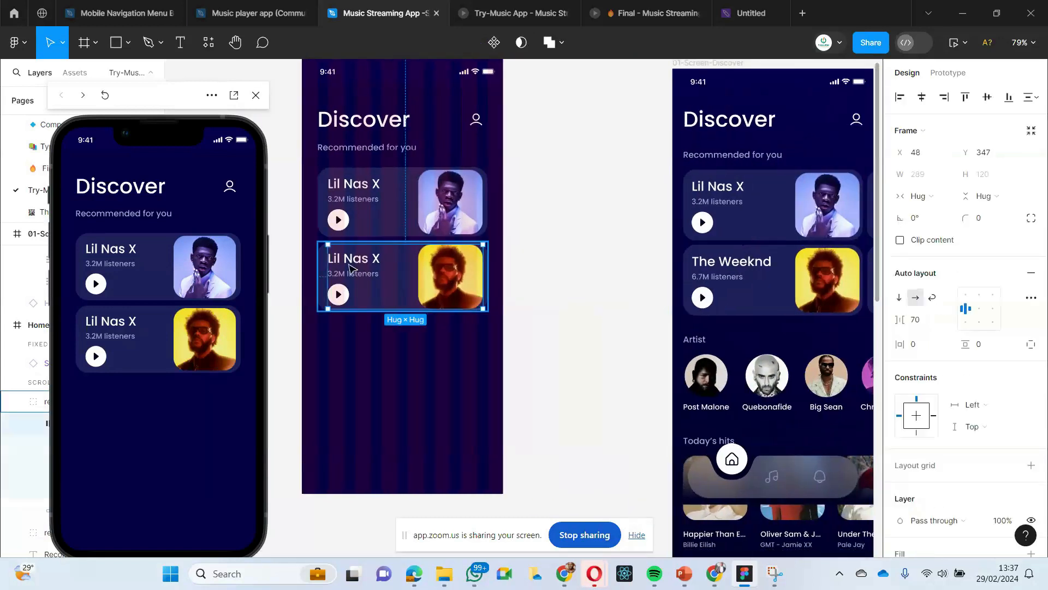
double_click(345, 260)
click(344, 260)
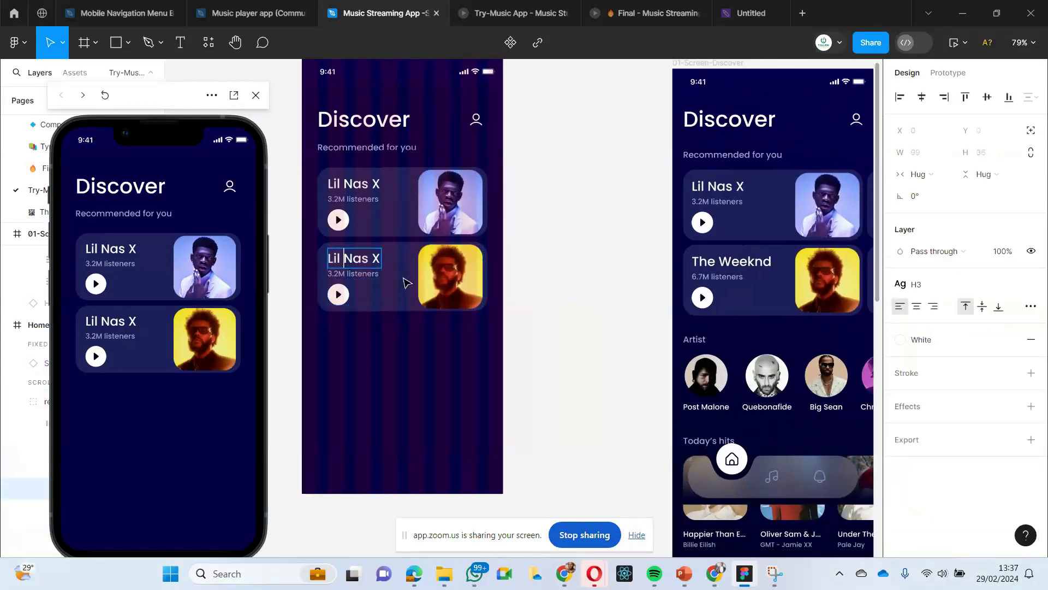
key(Right)
key(Right)
key(Right)
key(Right)
key(BackSpace)
key(BackSpace)
key(BackSpace)
key(BackSpace)
key(BackSpace)
key(BackSpace)
key(BackSpace)
key(BackSpace)
key(BackSpace)
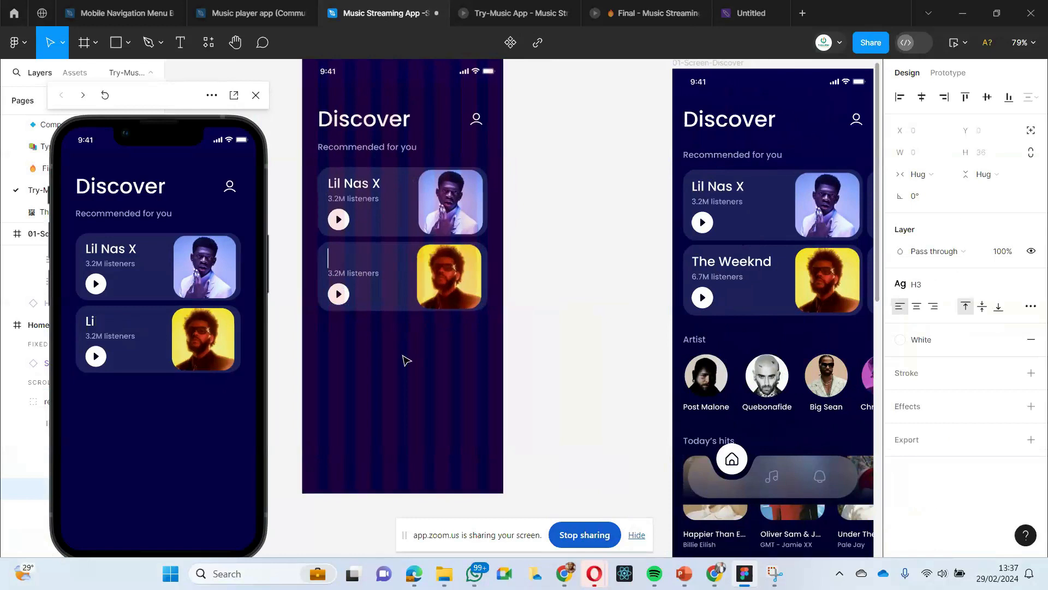
text(The Wee)
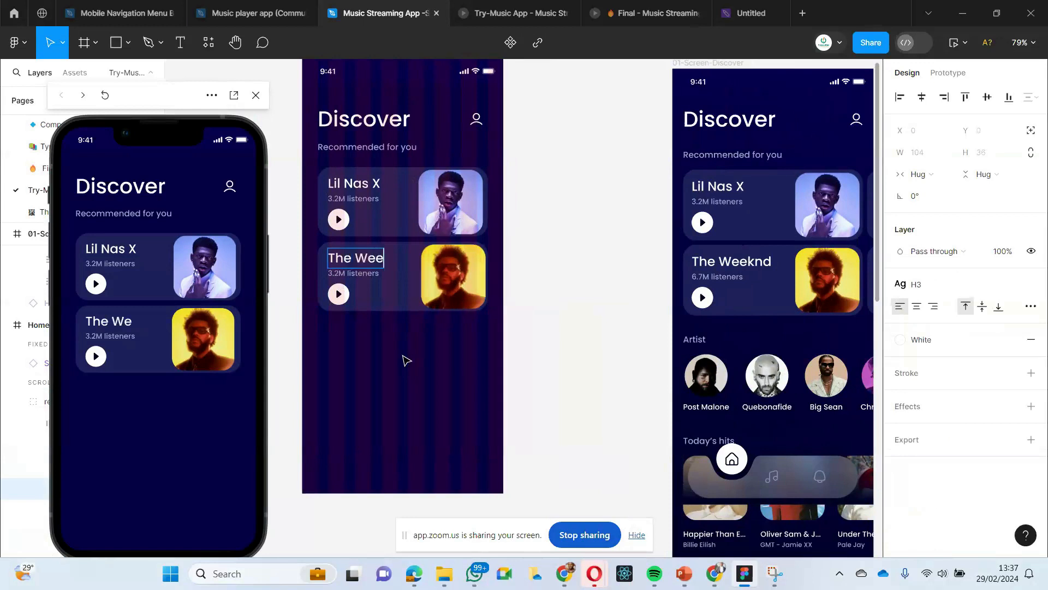
text(kn)
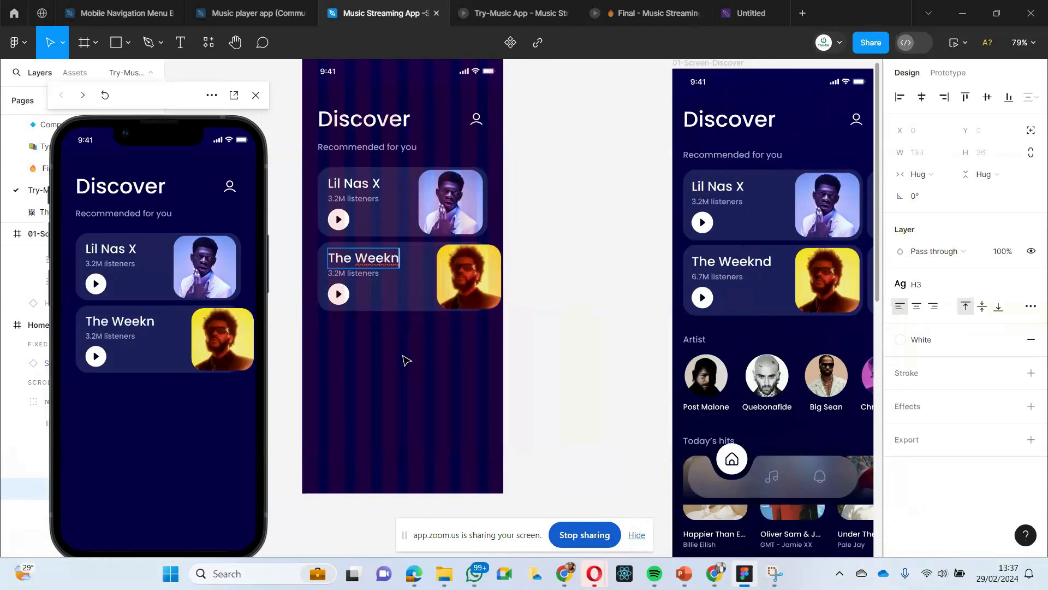
text(d)
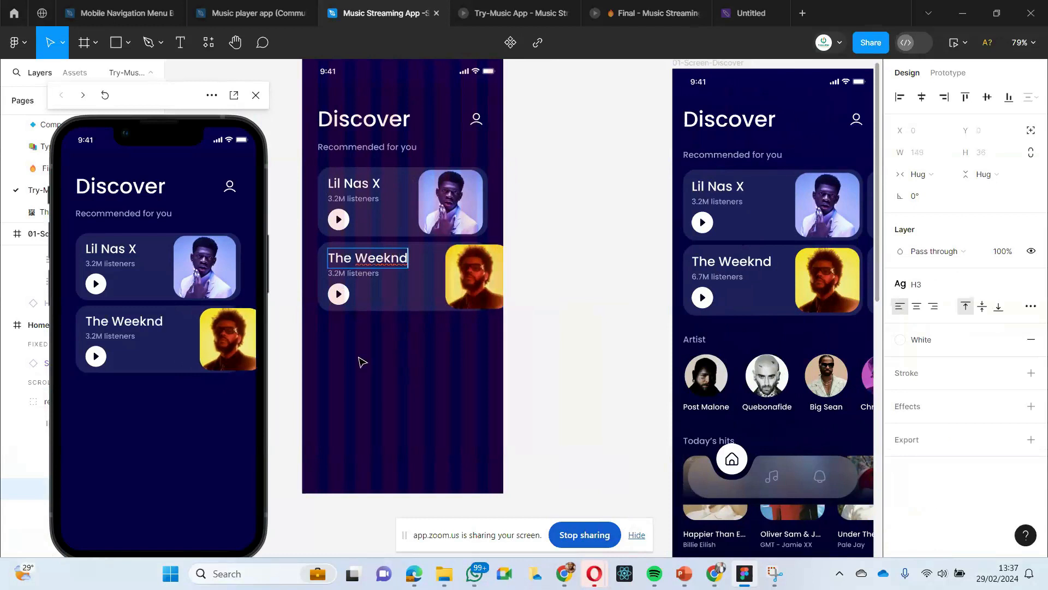
key(Escape)
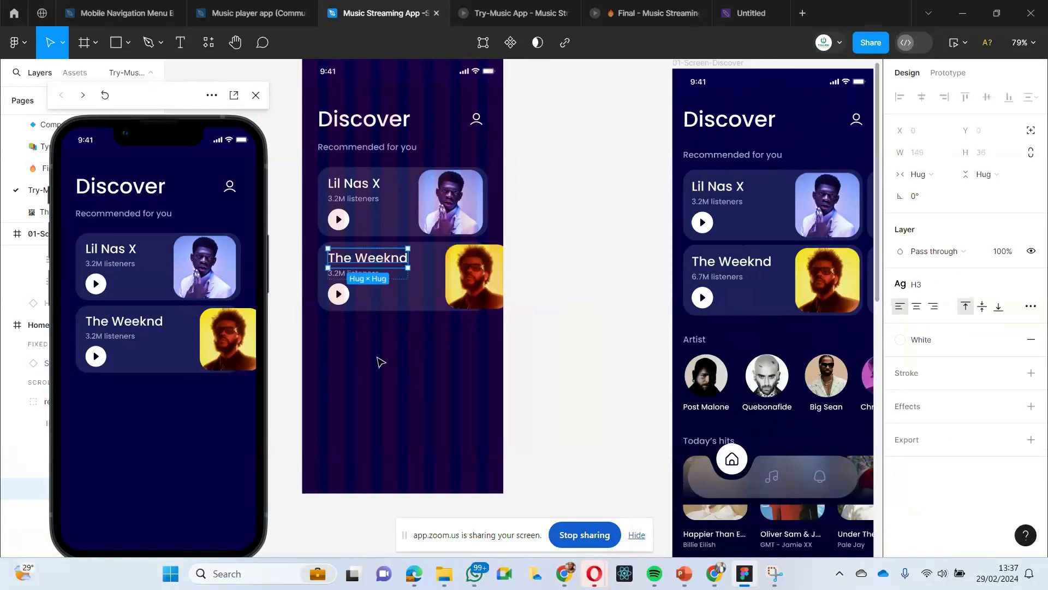
click(379, 361)
- Examine the nested layers of the second Home Page card, from the outer group down to the artist name text
click(354, 272)
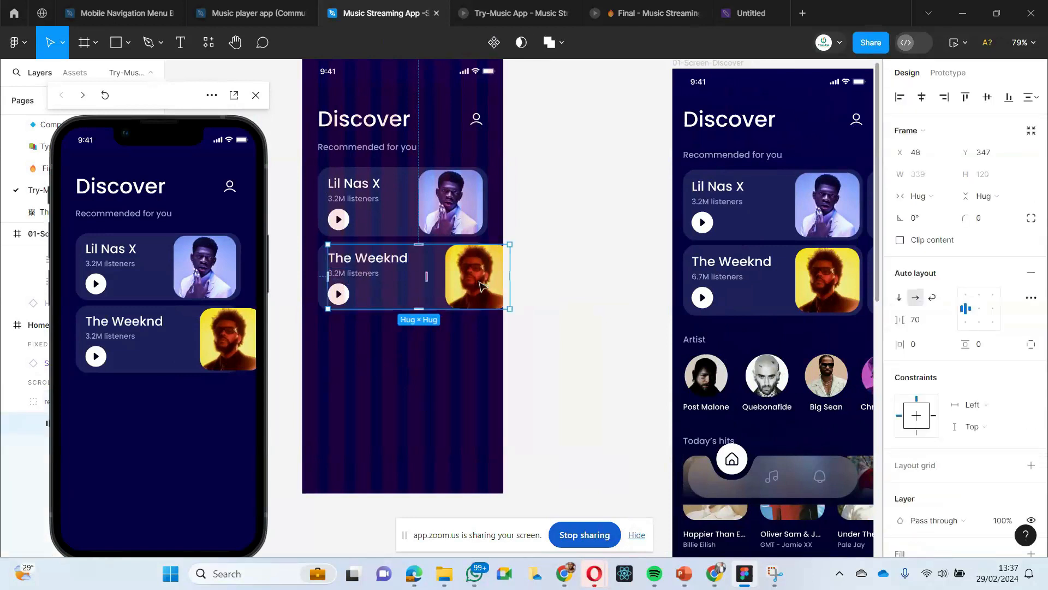
scroll(482, 289, right, 1)
scroll(481, 289, left, 1)
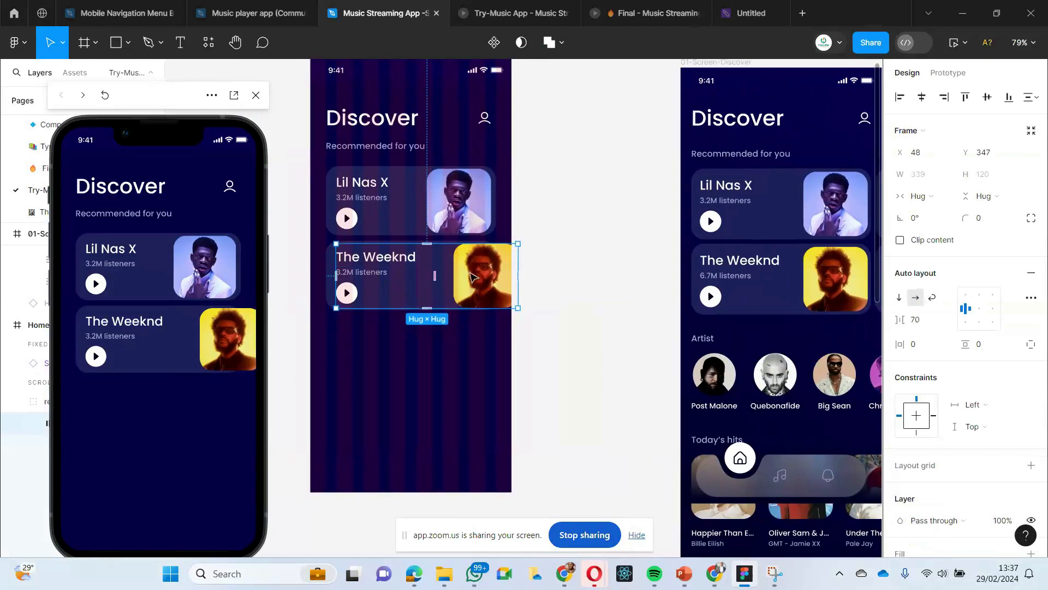
click(418, 349)
click(394, 257)
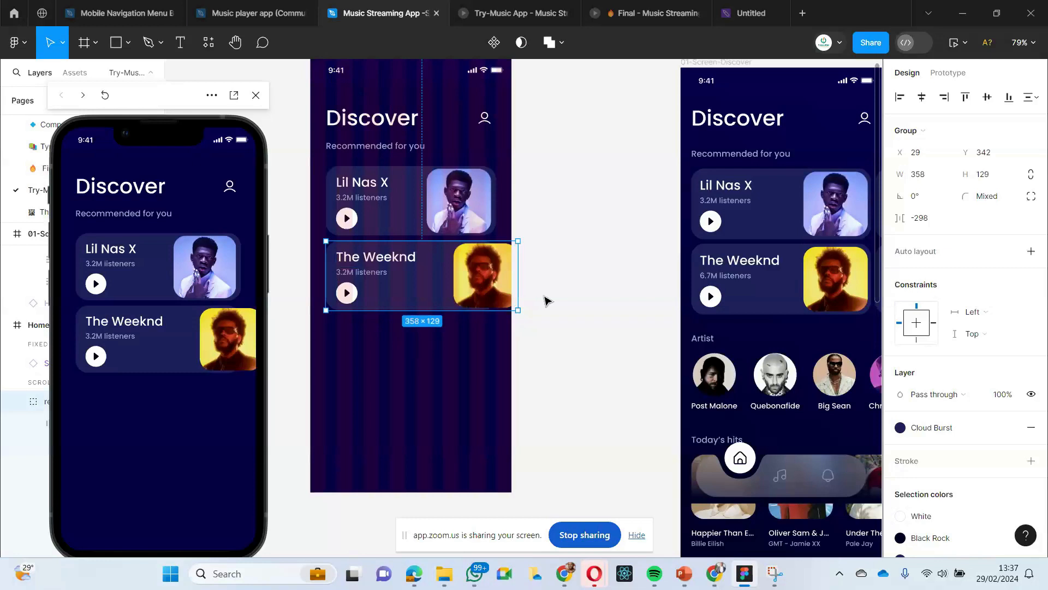
double_click(415, 257)
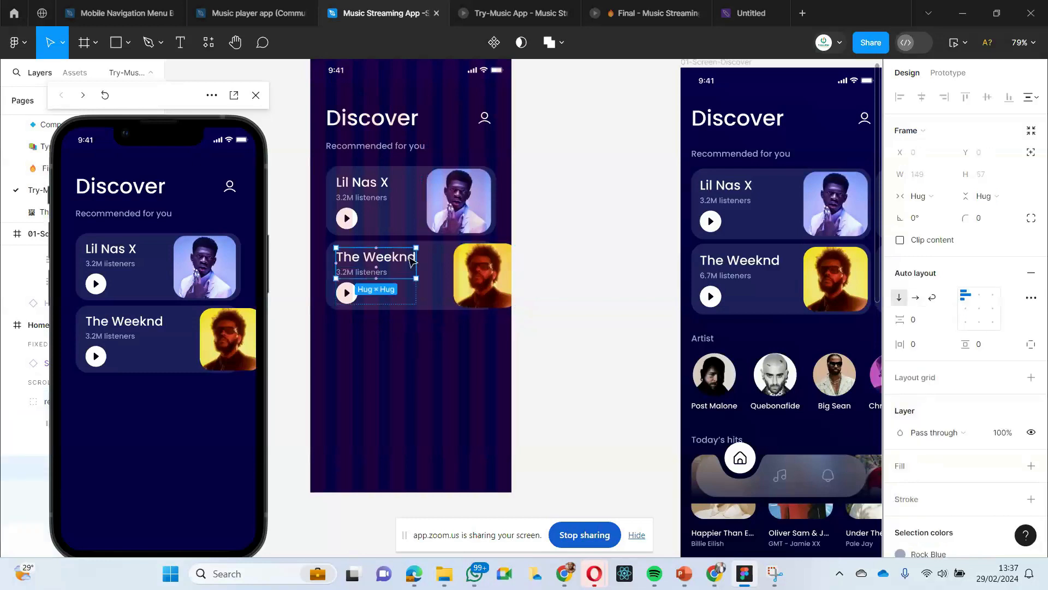
double_click(413, 257)
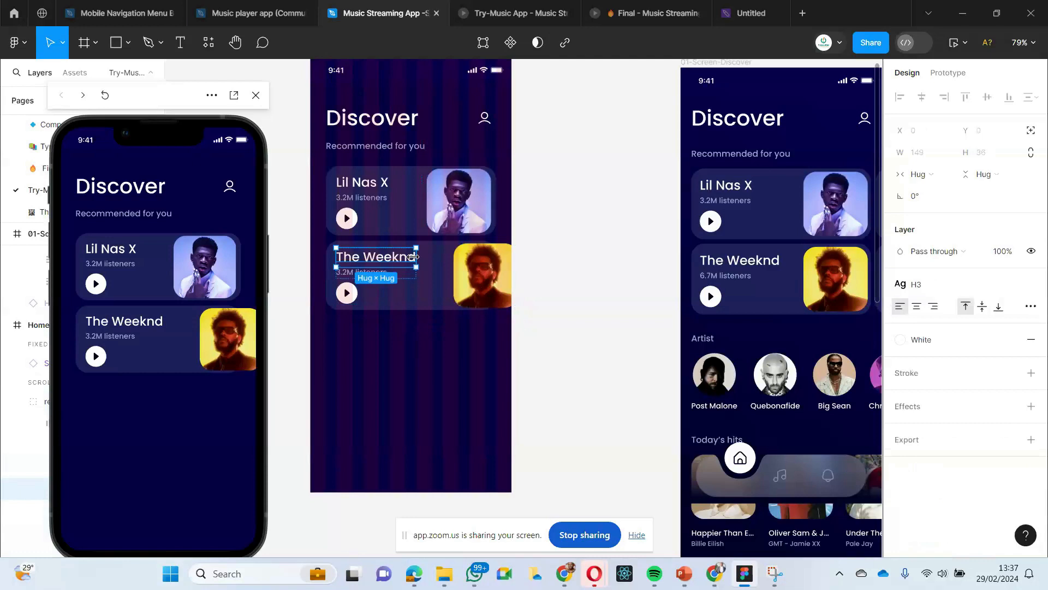
click(426, 388)
click(442, 277)
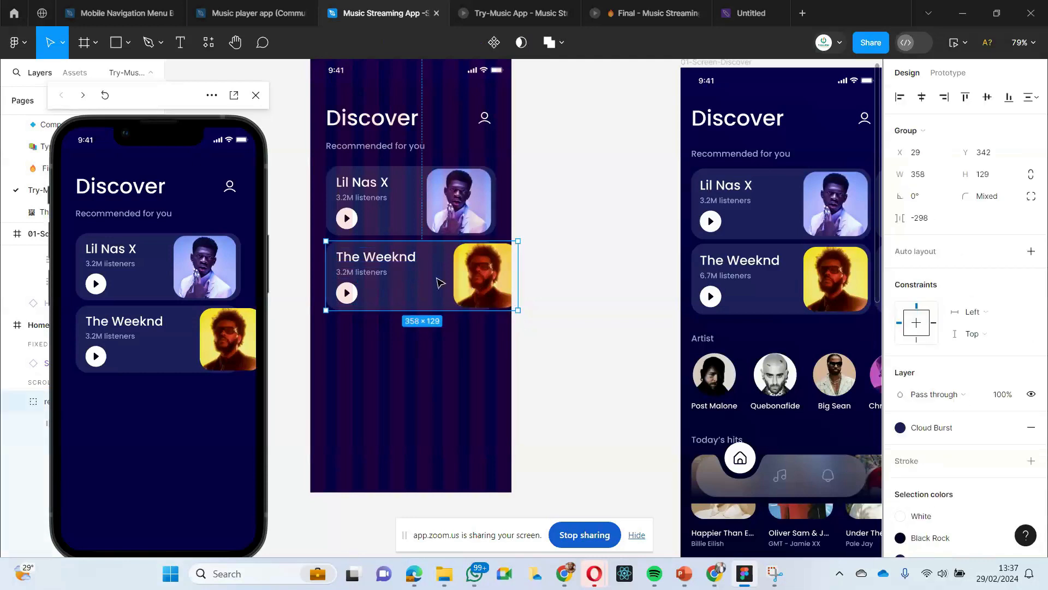
double_click(394, 262)
double_click(395, 261)
key(Escape)
- Set the auto layout gap between the text and the picture in the second Home Page card to 20, trying 30 first
click(376, 256)
double_click(376, 259)
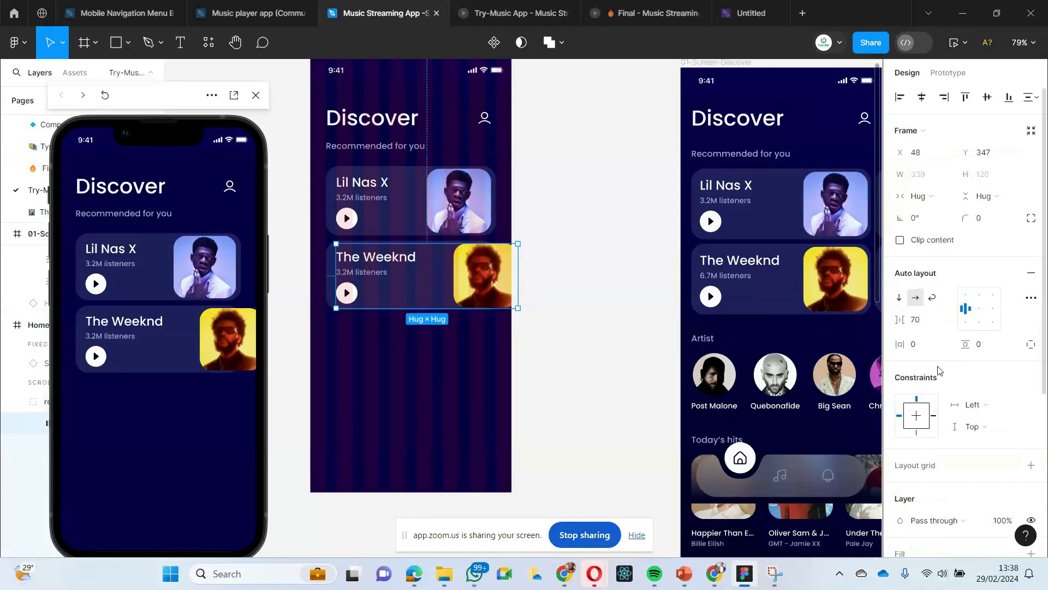
click(924, 327)
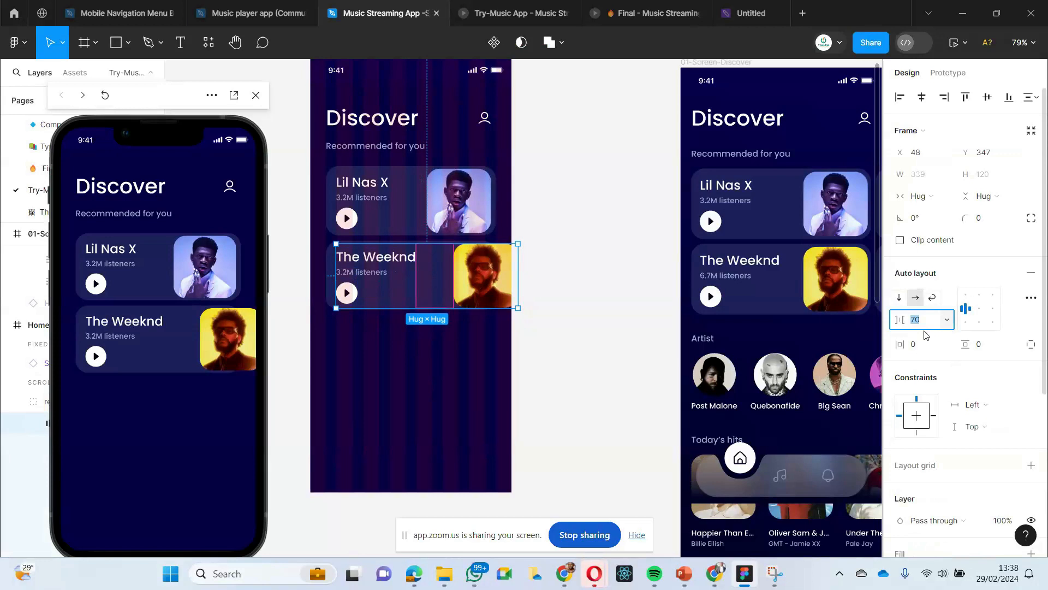
key(Return)
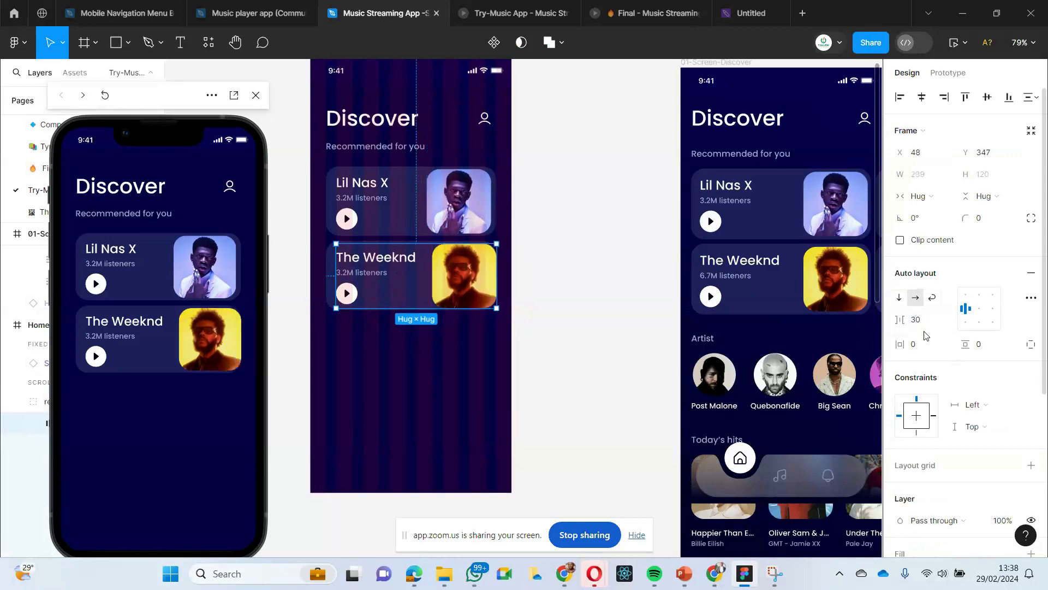
click(923, 329)
text(0)
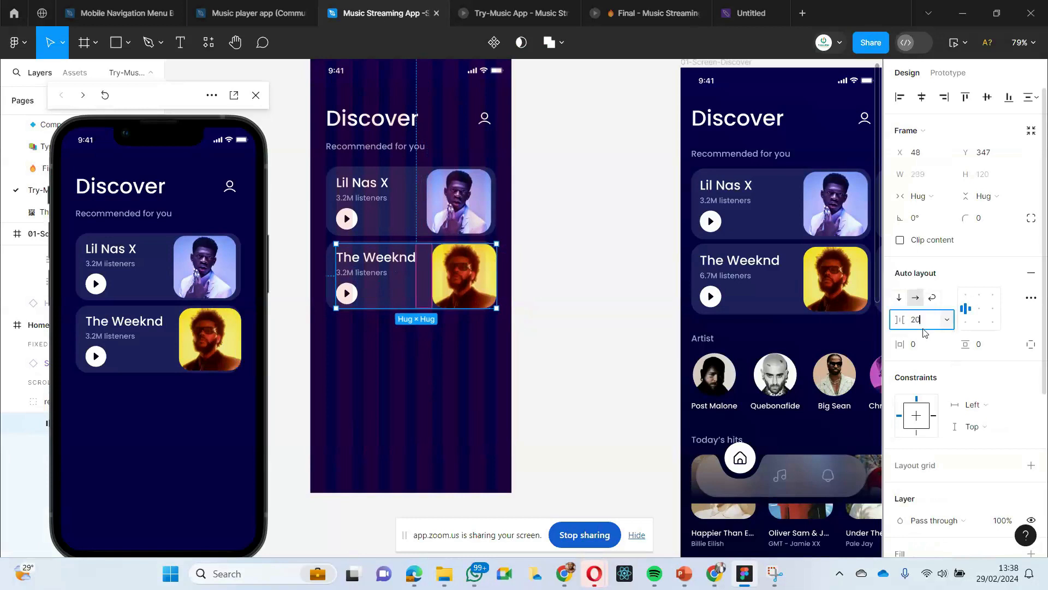
key(Return)
key(Escape)
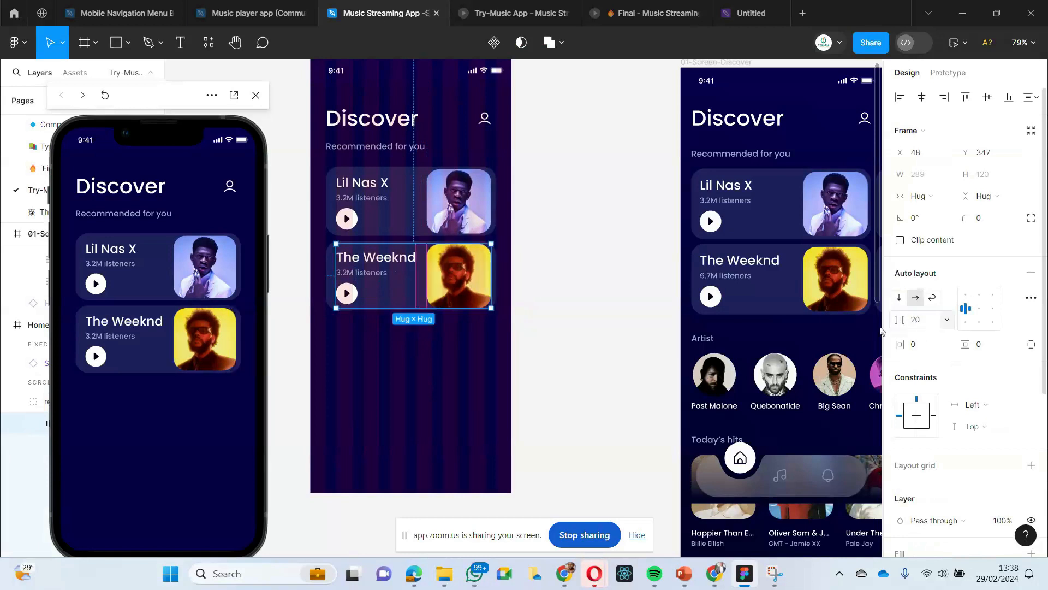
click(380, 319)
scroll(379, 319, left, 1)
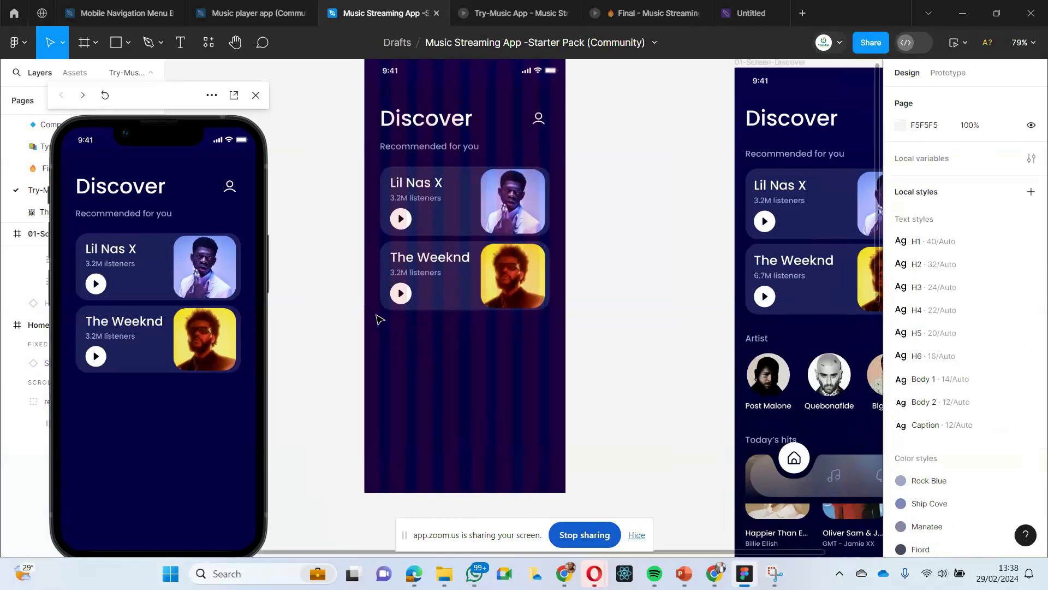
scroll(380, 320, right, 1)
scroll(427, 366, right, 1)
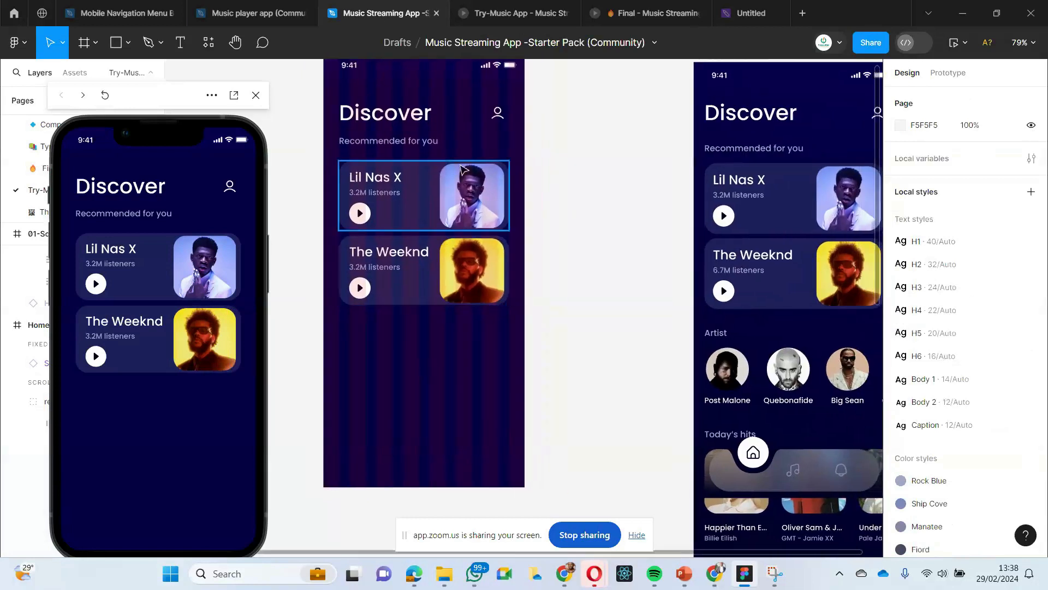
scroll(461, 362, down, 1)
scroll(461, 362, left, 1)
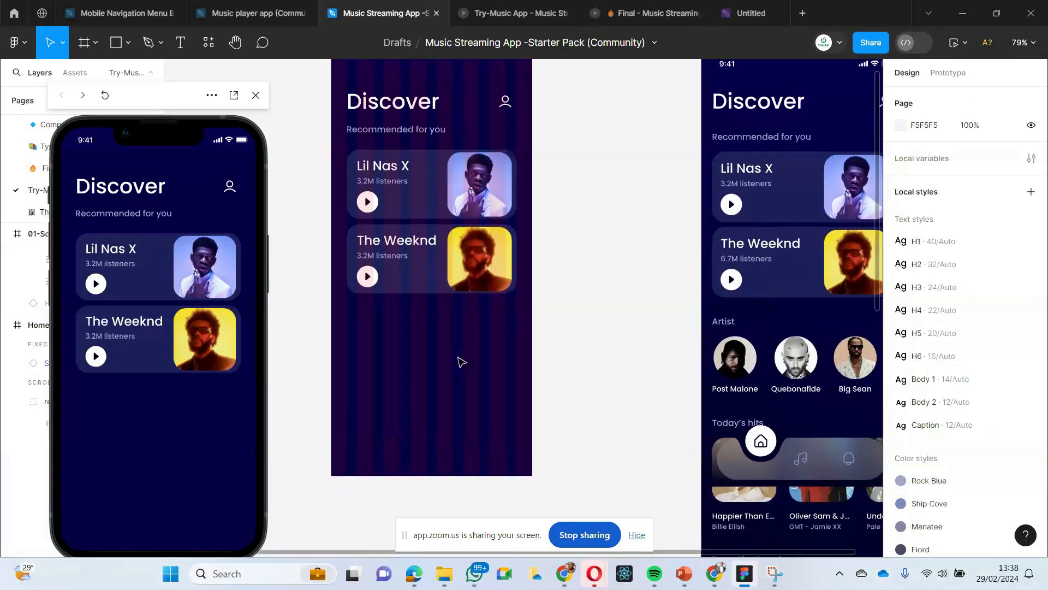
click(432, 281)
scroll(453, 407, left, 1)
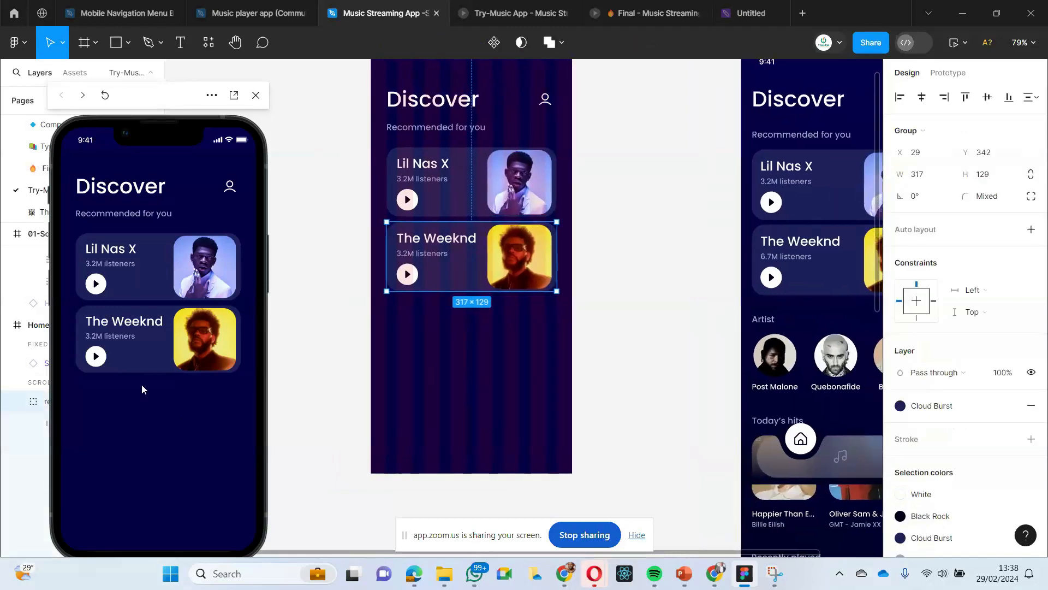
- Compare the Home Page design with the Discover screen in the Try-Music App prototype presentation
click(521, 14)
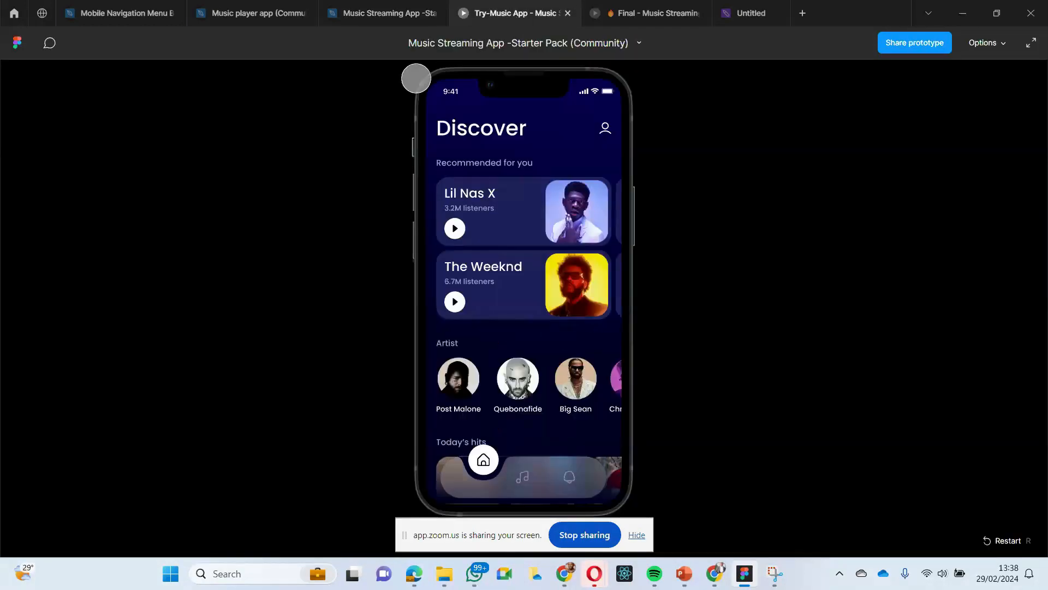
click(403, 13)
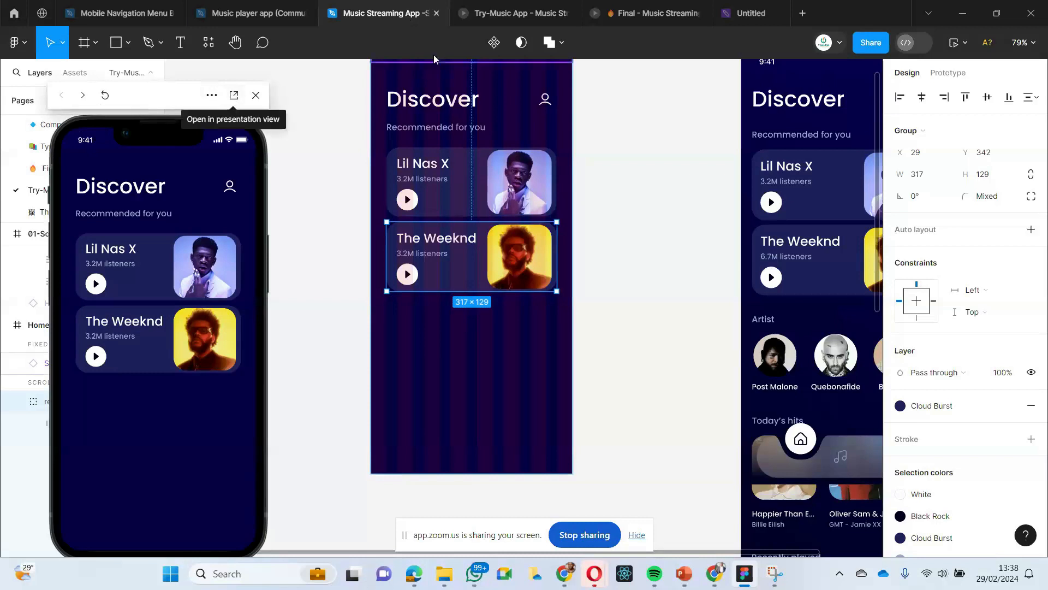
click(493, 14)
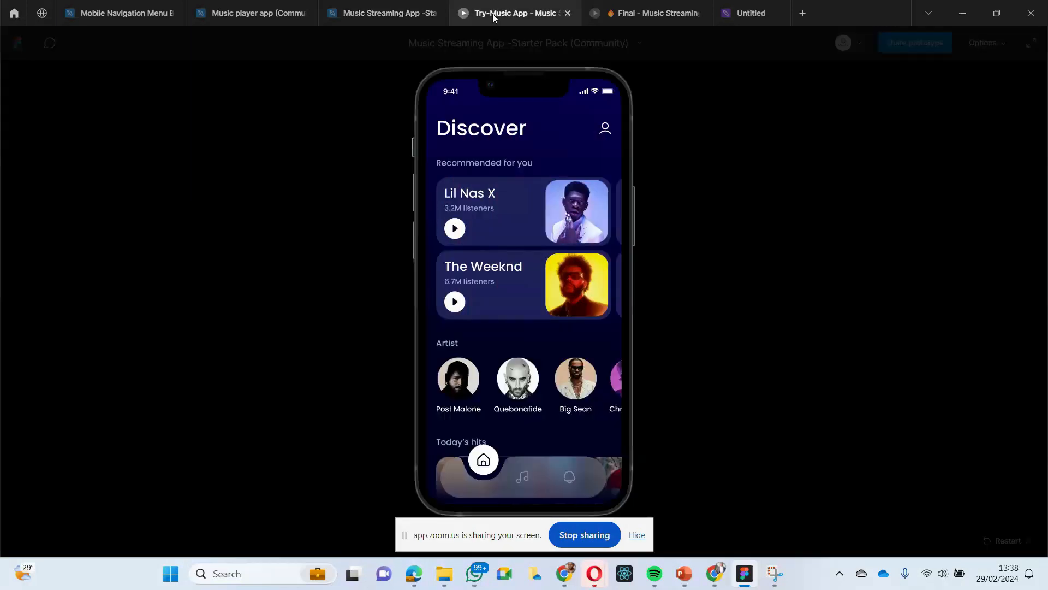
click(403, 12)
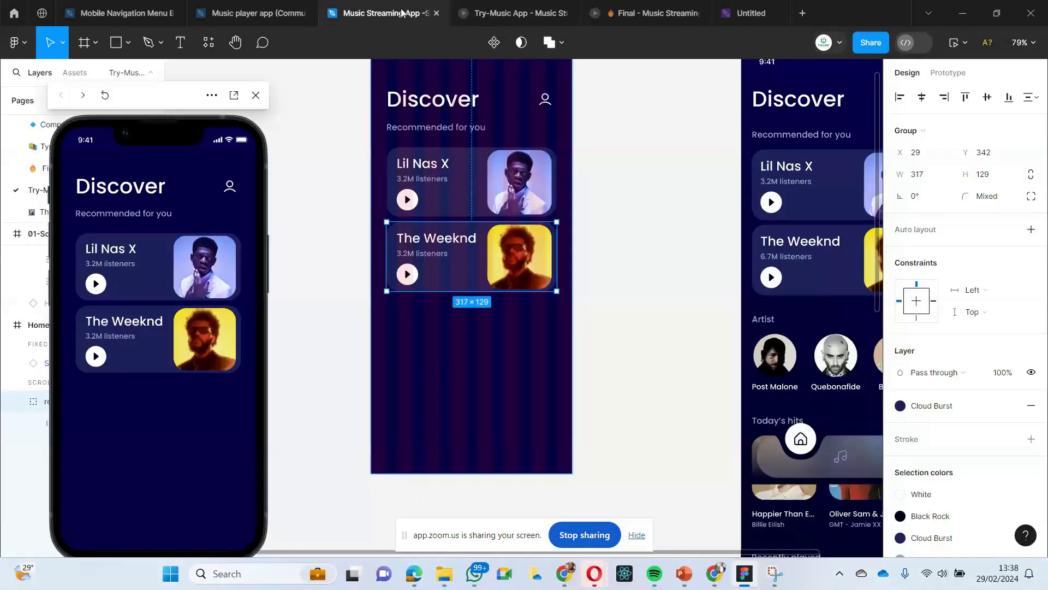
click(343, 144)
- Switch to the Zoom meeting window in the Chrome browser
mouse_move(406, 575)
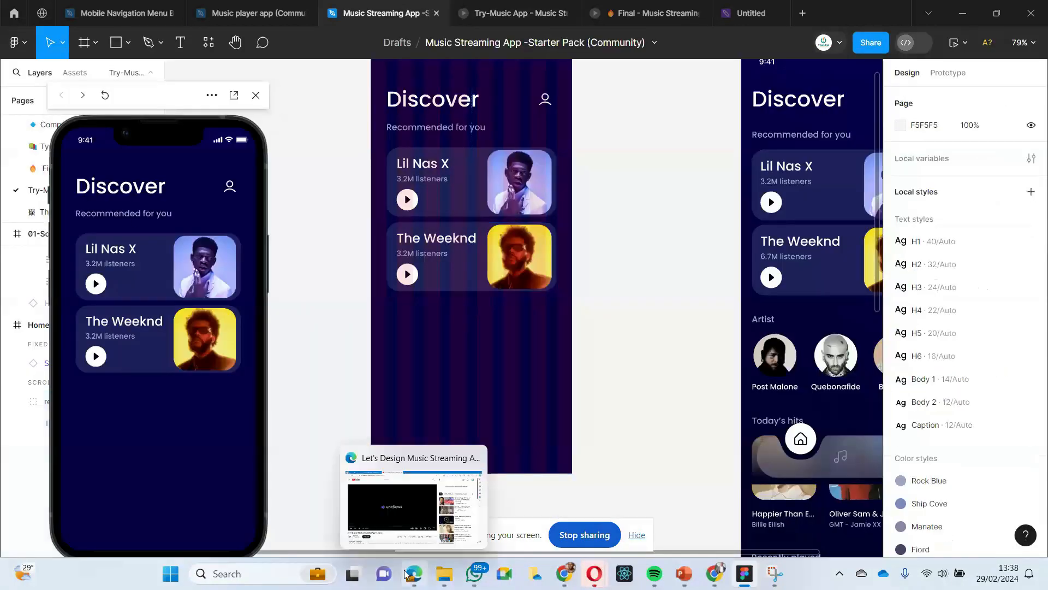
mouse_move(555, 566)
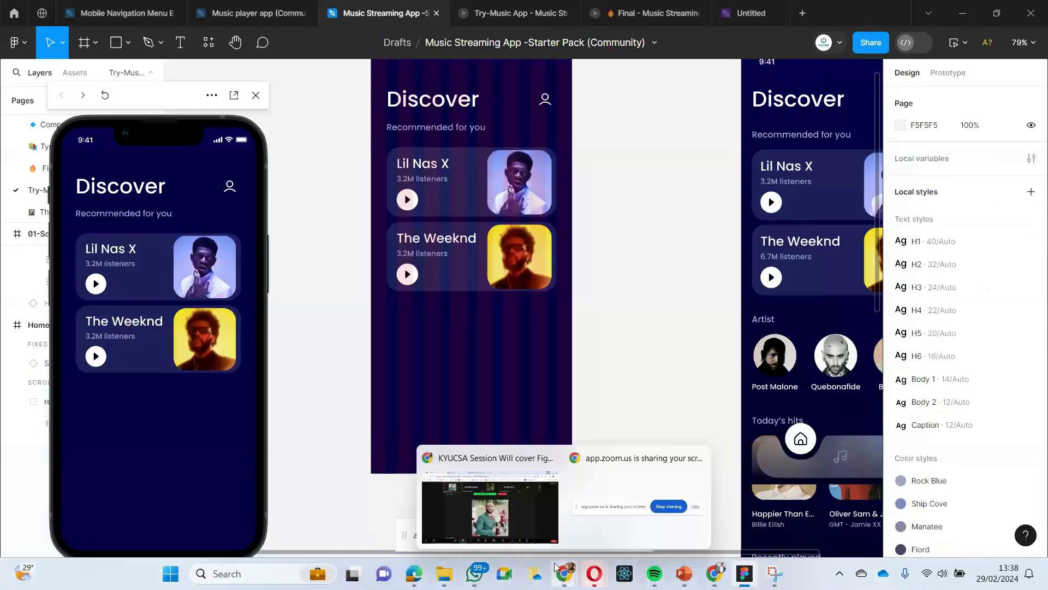
click(503, 498)
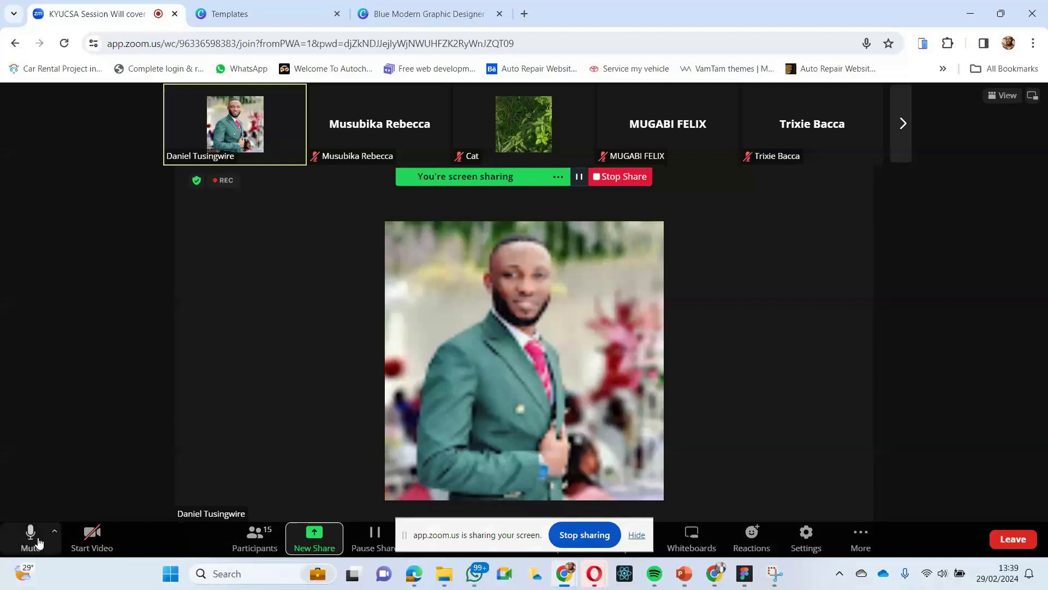
- Mute the microphone in the Zoom meeting and raise the computer's speaker volume
click(30, 538)
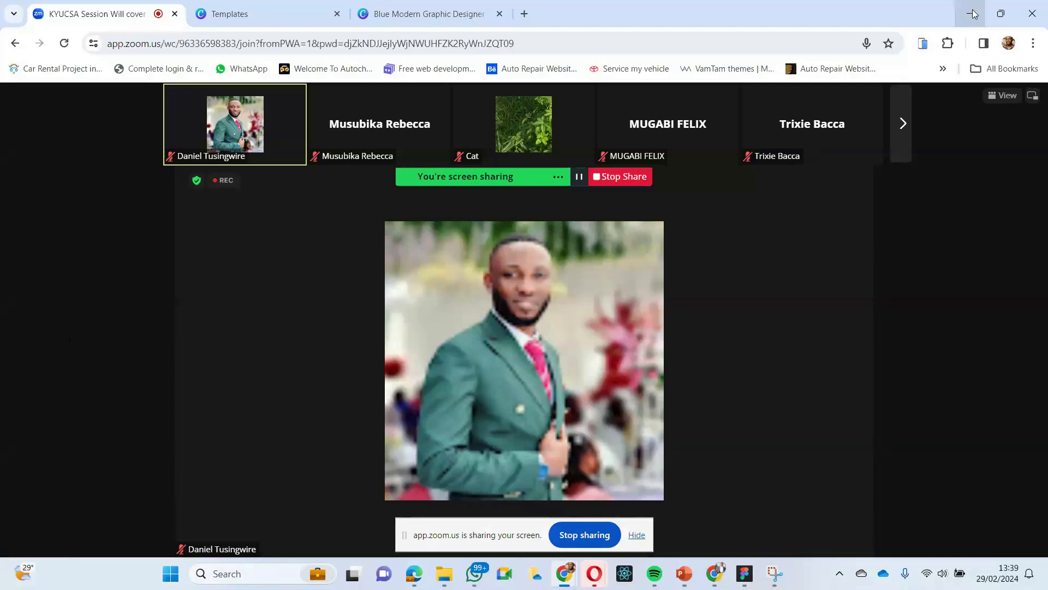
key(XF86AudioRaiseVolume)
key(XF86AudioRaiseVolume)
key(XF86AudioRaiseVolume)
key(XF86AudioRaiseVolume)
key(XF86AudioRaiseVolume)
key(XF86AudioRaiseVolume)
key(XF86AudioRaiseVolume)
key(XF86AudioRaiseVolume)
key(XF86AudioRaiseVolume)
key(XF86AudioRaiseVolume)
key(XF86AudioRaiseVolume)
key(XF86AudioRaiseVolume)
key(XF86AudioRaiseVolume)
key(XF86AudioRaiseVolume)
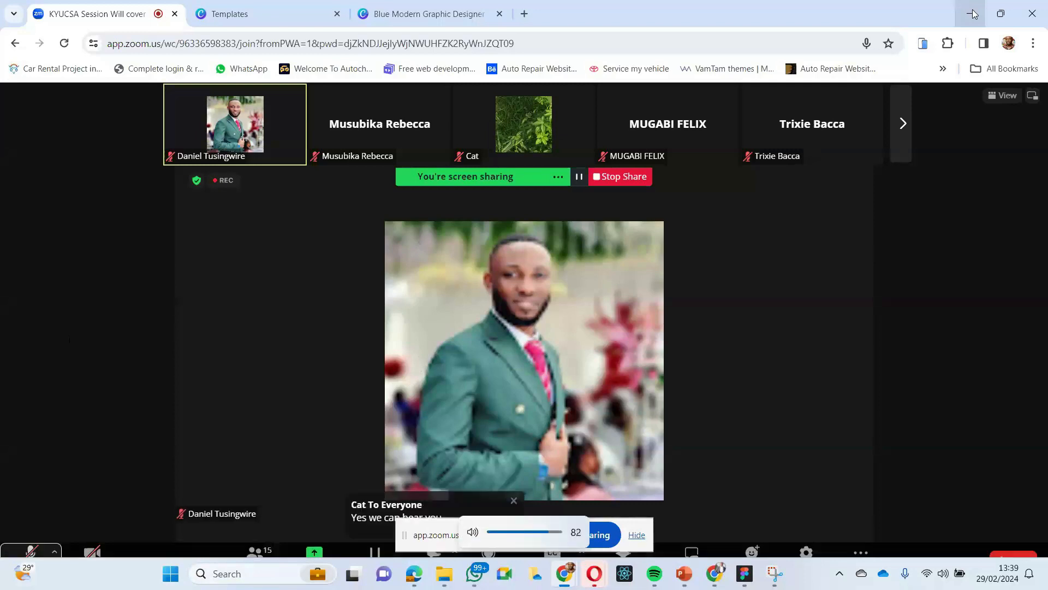
key(XF86AudioRaiseVolume)
key(XF86AudioRaiseVolume)
key(XF86AudioRaiseVolume)
key(XF86AudioRaiseVolume)
key(XF86AudioRaiseVolume)
key(XF86AudioRaiseVolume)
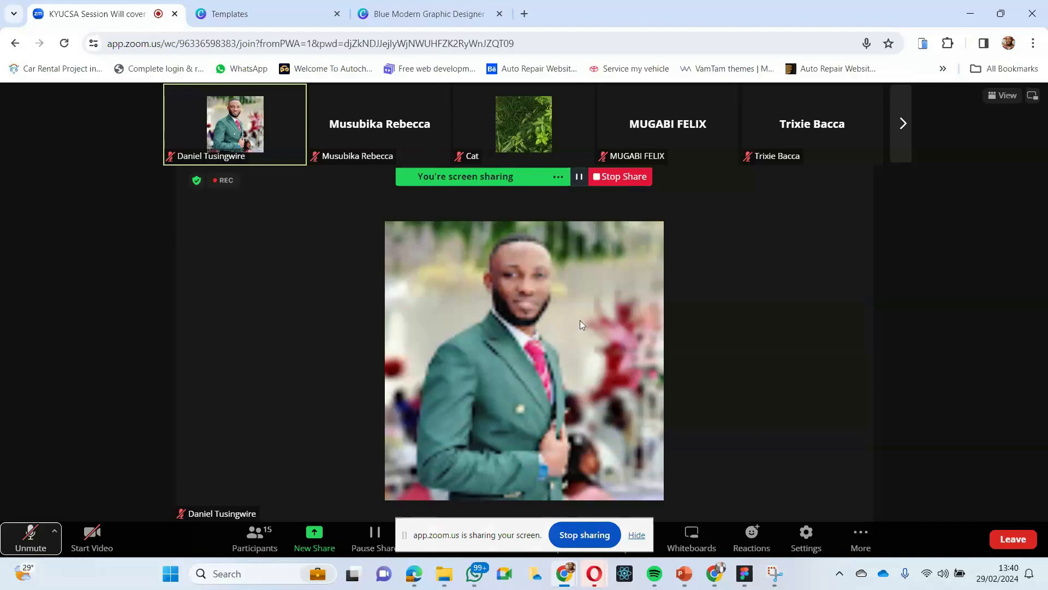
- Unmute the microphone in the Zoom meeting and switch back to the Music Streaming App file in Figma
key(alt+a)
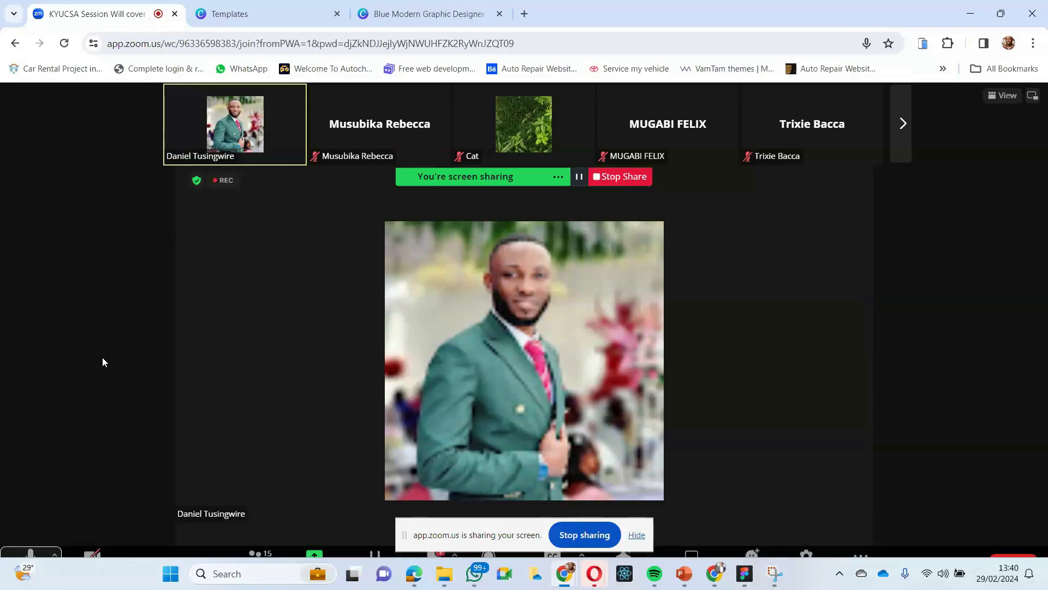
click(967, 18)
- Examine the floating navigation bar group on the 01-Screen-Discover frame beside the Home Page design
scroll(381, 325, up, 2)
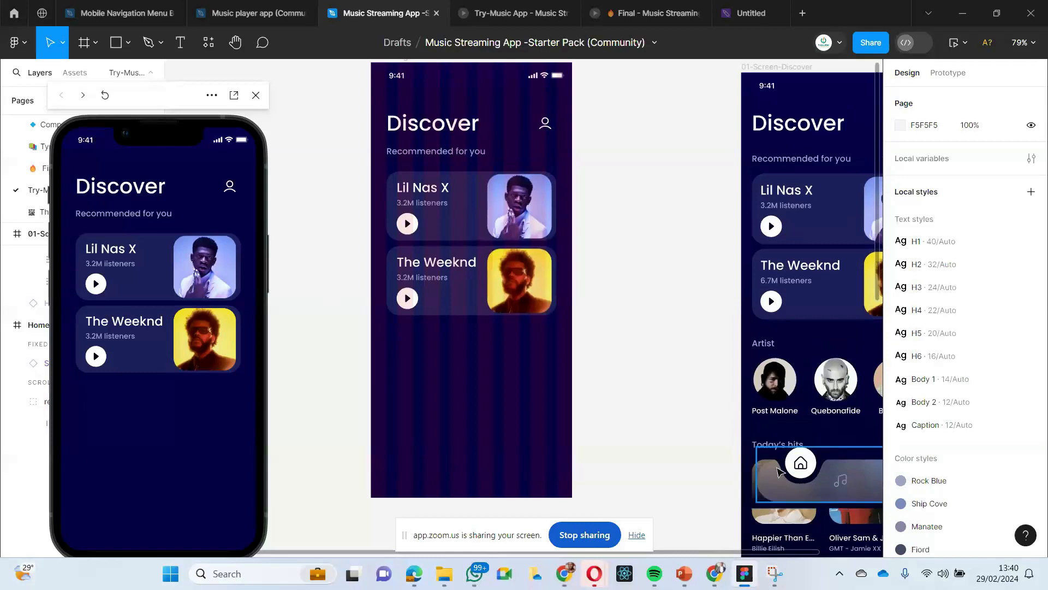
scroll(779, 471, down, 2)
scroll(779, 471, right, 3)
scroll(778, 468, left, 2)
scroll(778, 468, down, 1)
click(819, 438)
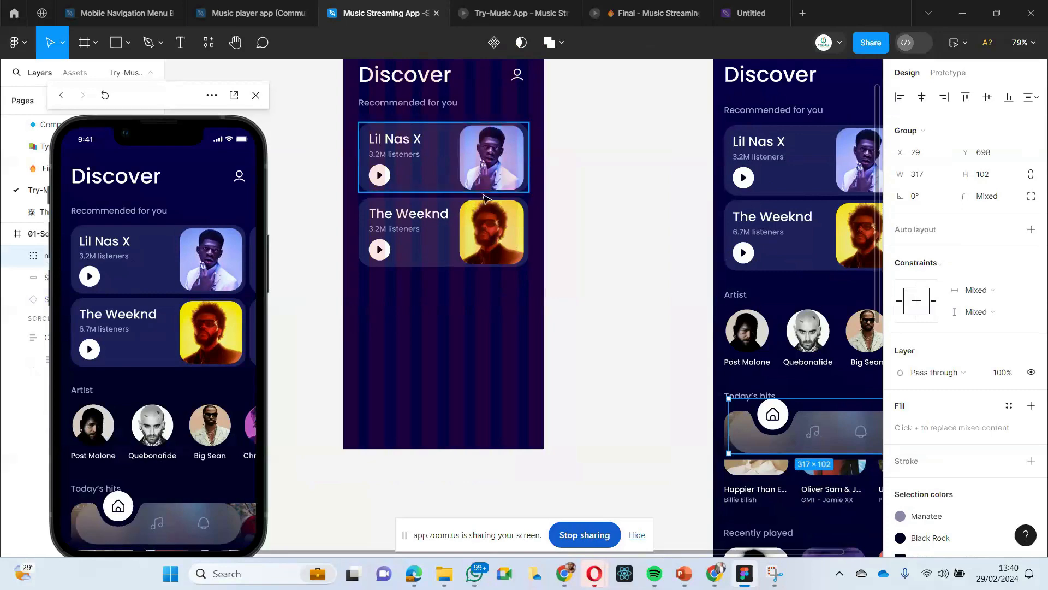
scroll(485, 198, left, 2)
scroll(484, 200, right, 1)
scroll(468, 267, right, 1)
scroll(448, 300, left, 1)
scroll(382, 300, up, 1)
scroll(315, 253, down, 1)
scroll(315, 251, up, 1)
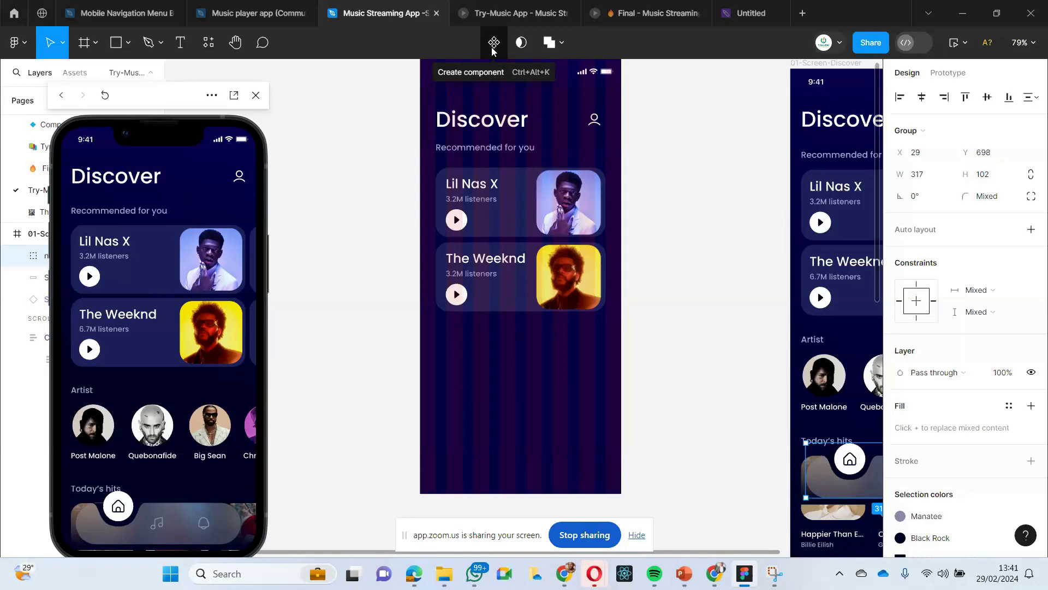
click(367, 155)
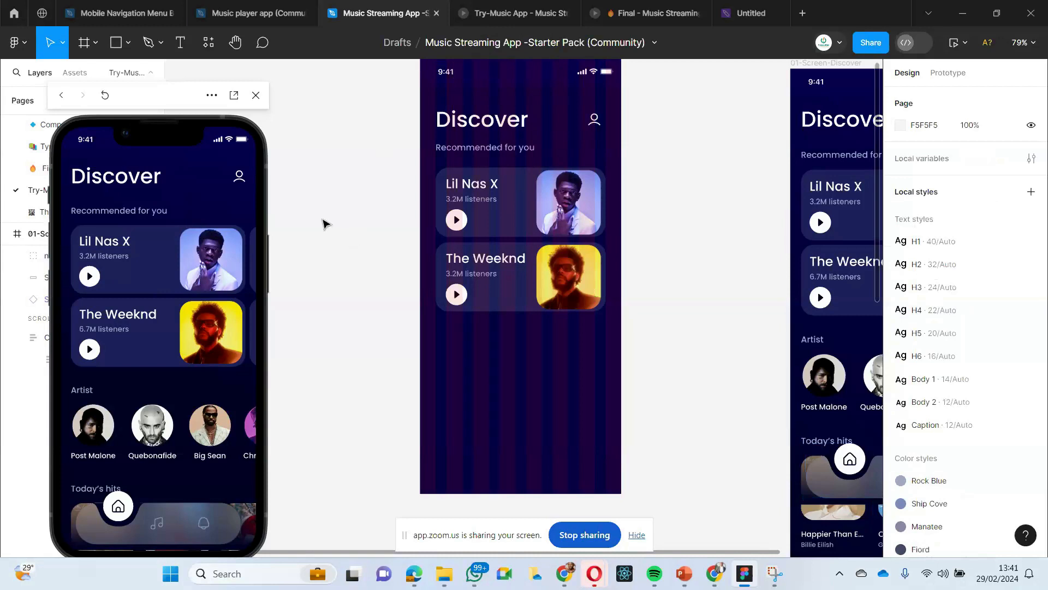
- Draw a rectangle about 307 × 88 below the recommended cards in the Home Page frame for the navigation bar
scroll(345, 349, down, 1)
scroll(346, 349, up, 1)
click(129, 42)
click(100, 76)
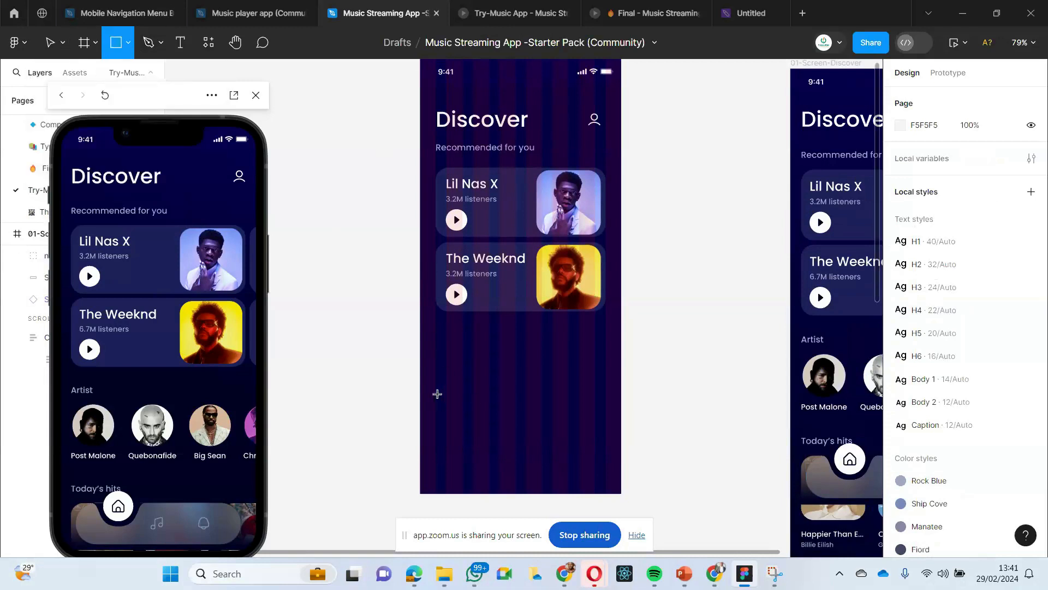
mouse_move(436, 399)
mouse_down()
mouse_move(486, 444)
mouse_move(600, 446)
mouse_up()
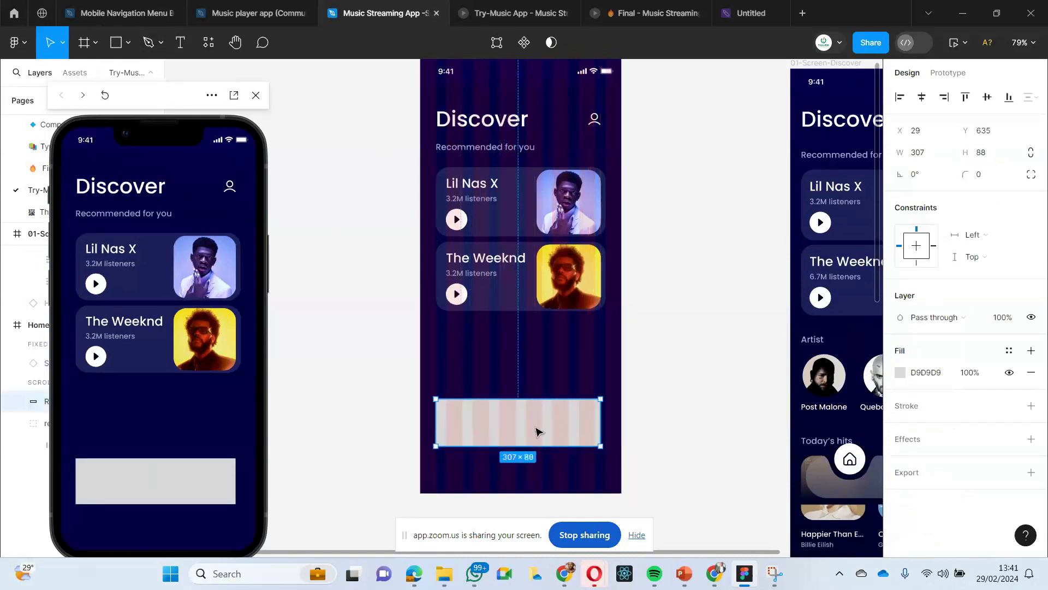
scroll(536, 428, right, 4)
scroll(539, 430, down, 2)
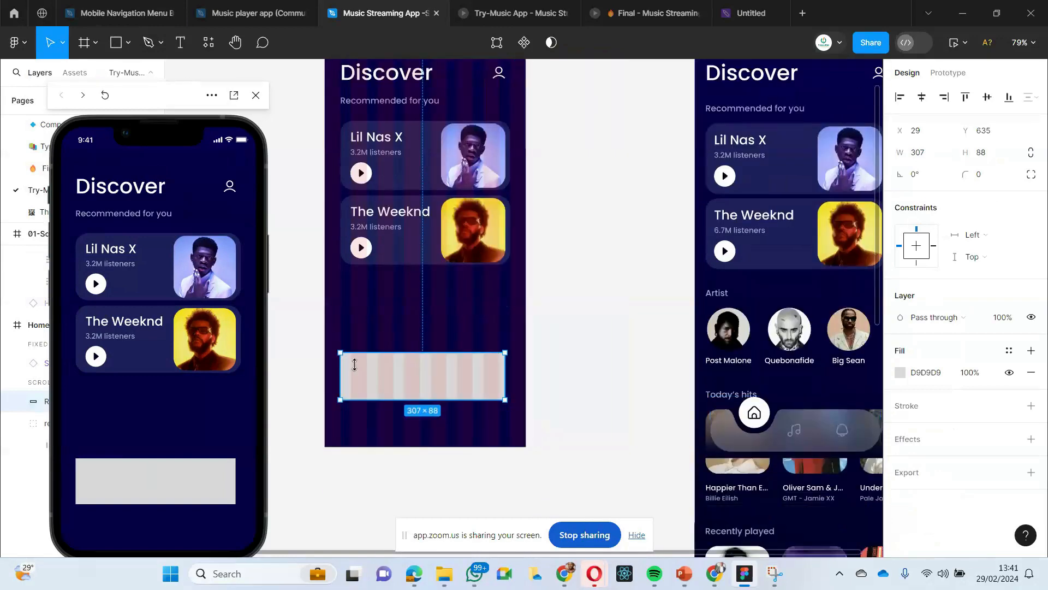
- Set the navigation bar rectangle's corner radius to 100
click(981, 176)
text(100)
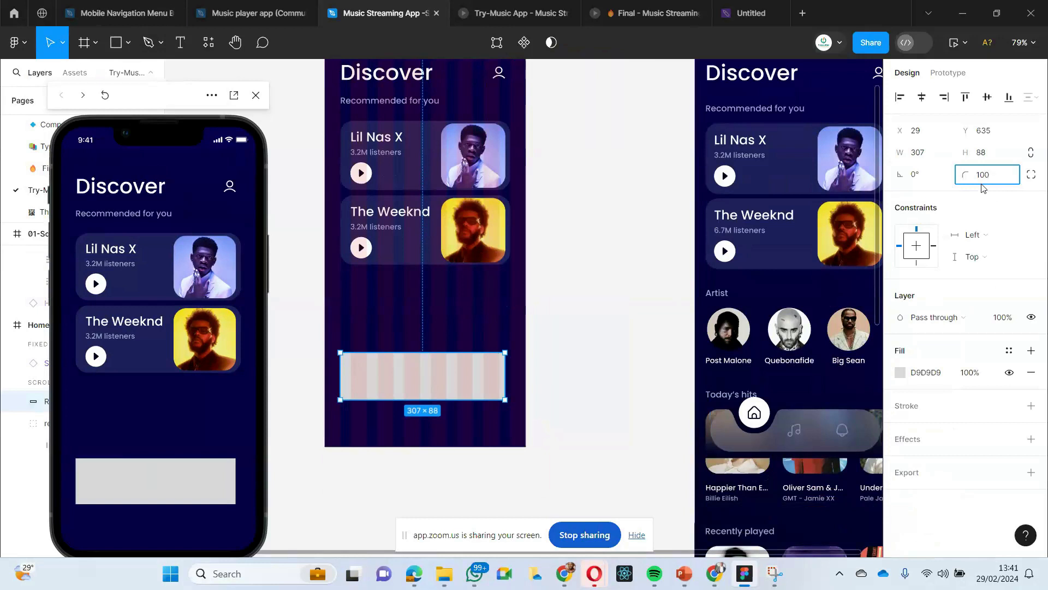
key(Return)
click(669, 323)
click(426, 379)
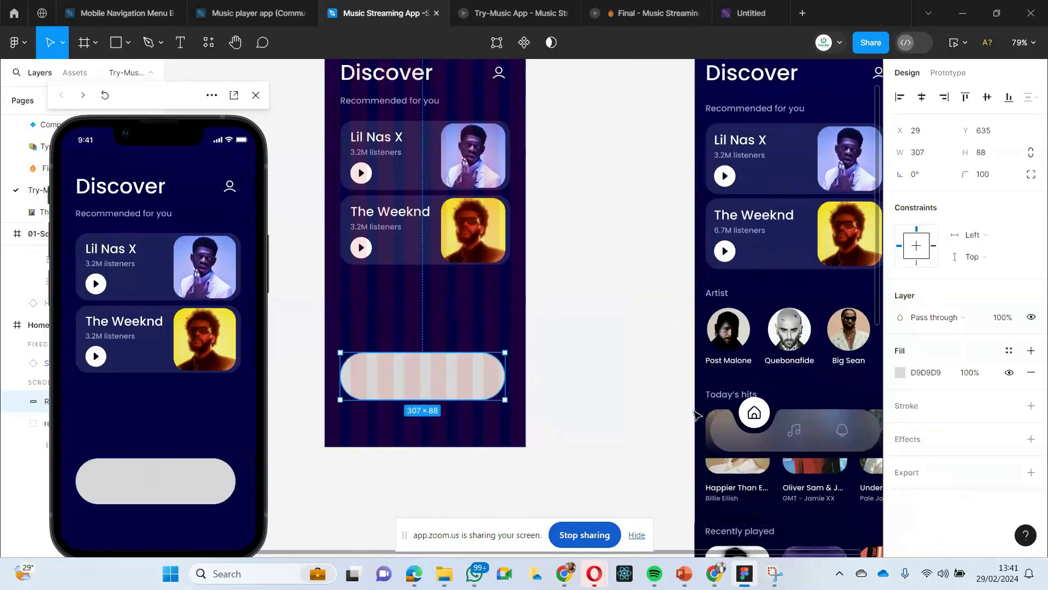
- Change the fill of the Home Page's rounded navigation bar rectangle to white, FFFFFF
click(900, 373)
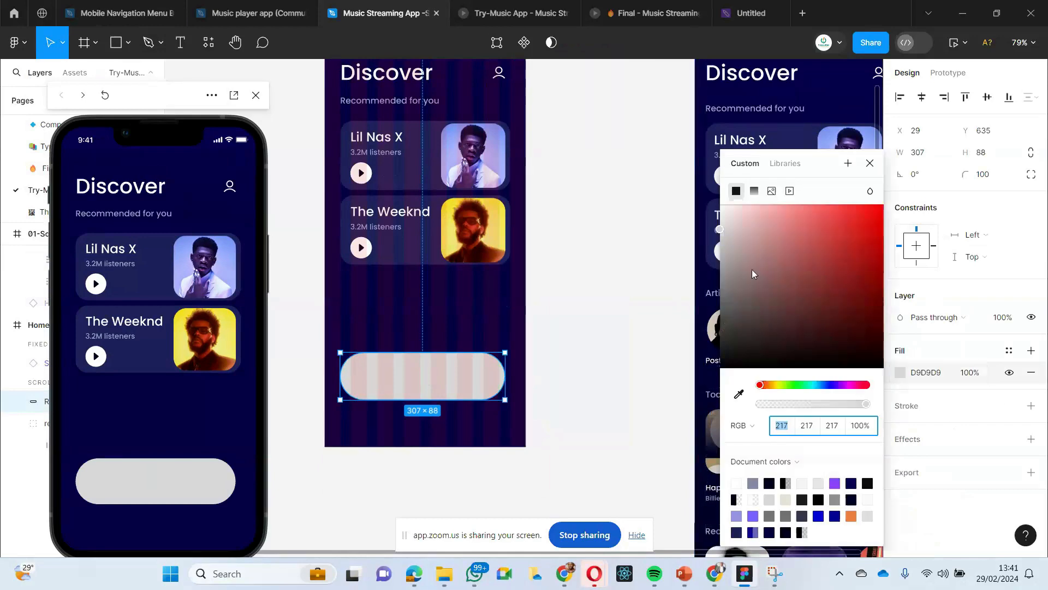
click(722, 206)
click(592, 298)
click(481, 382)
click(599, 389)
click(482, 389)
- Add a Background blur effect with a blur of 46 to the Home Page's navigation bar rectangle
click(802, 434)
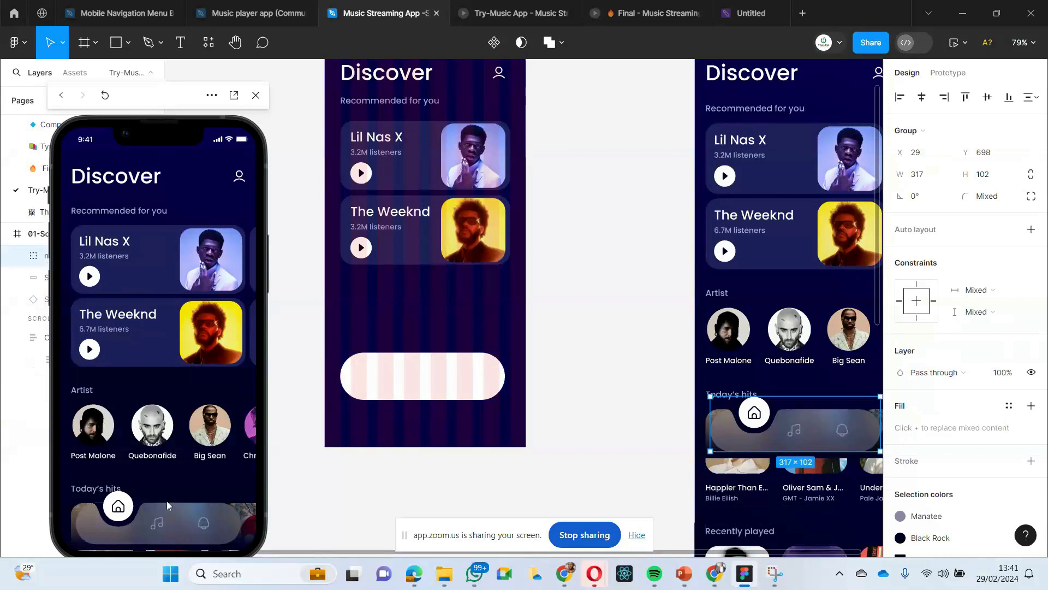
click(650, 314)
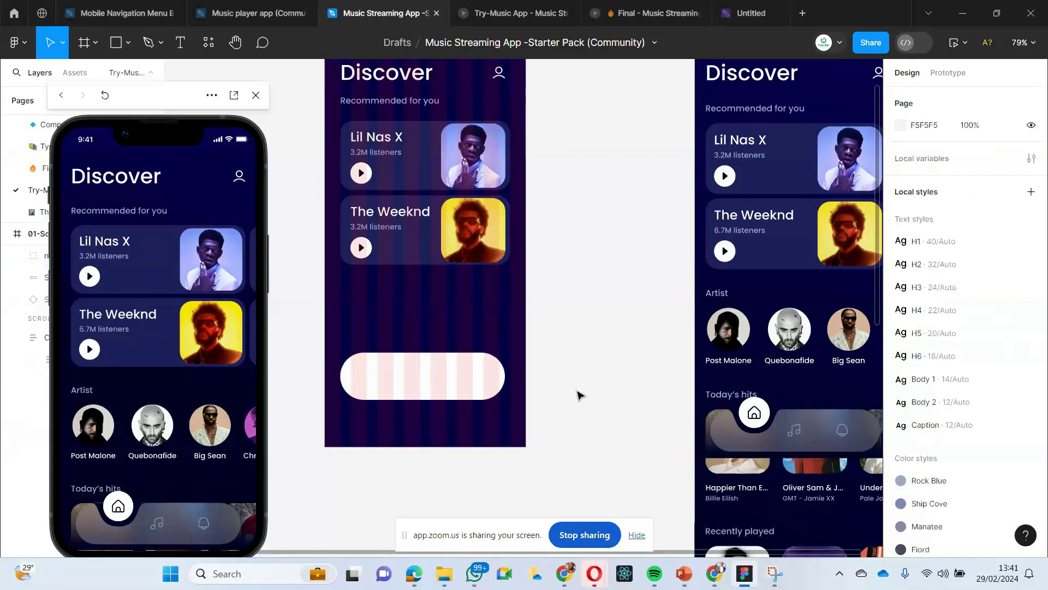
click(426, 382)
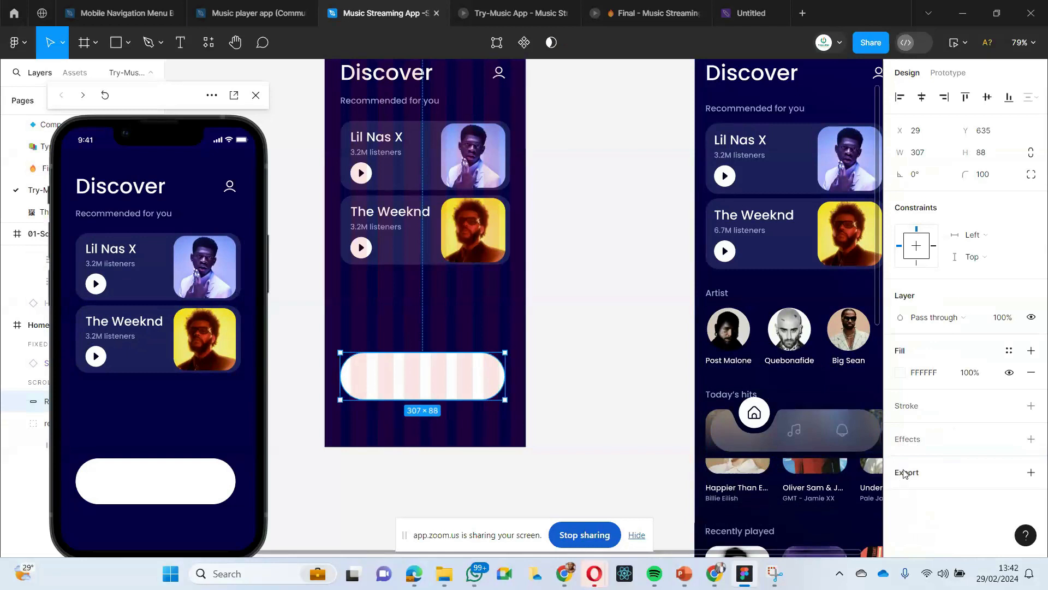
click(906, 439)
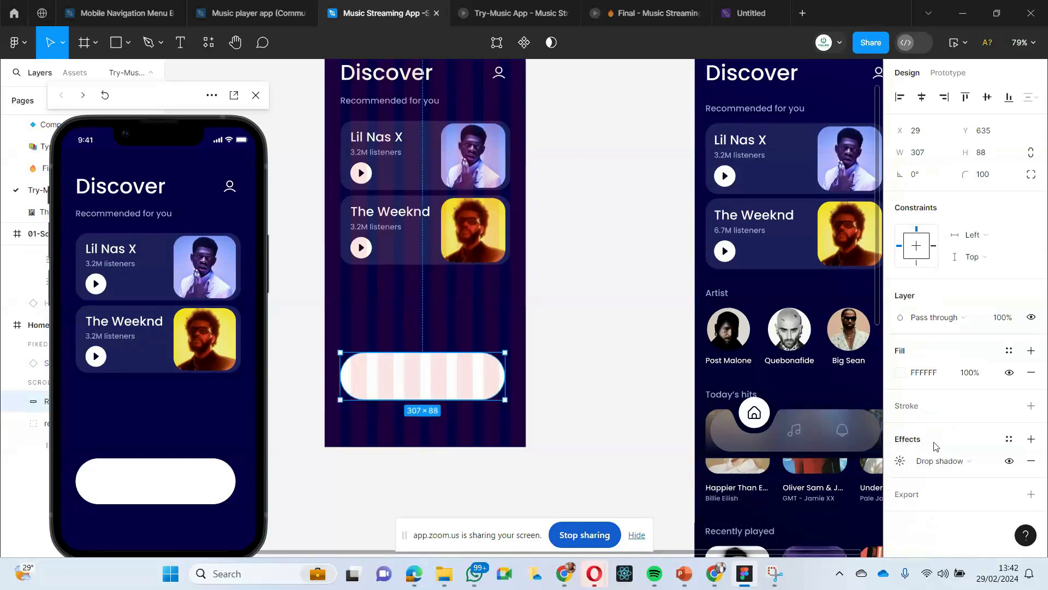
click(971, 465)
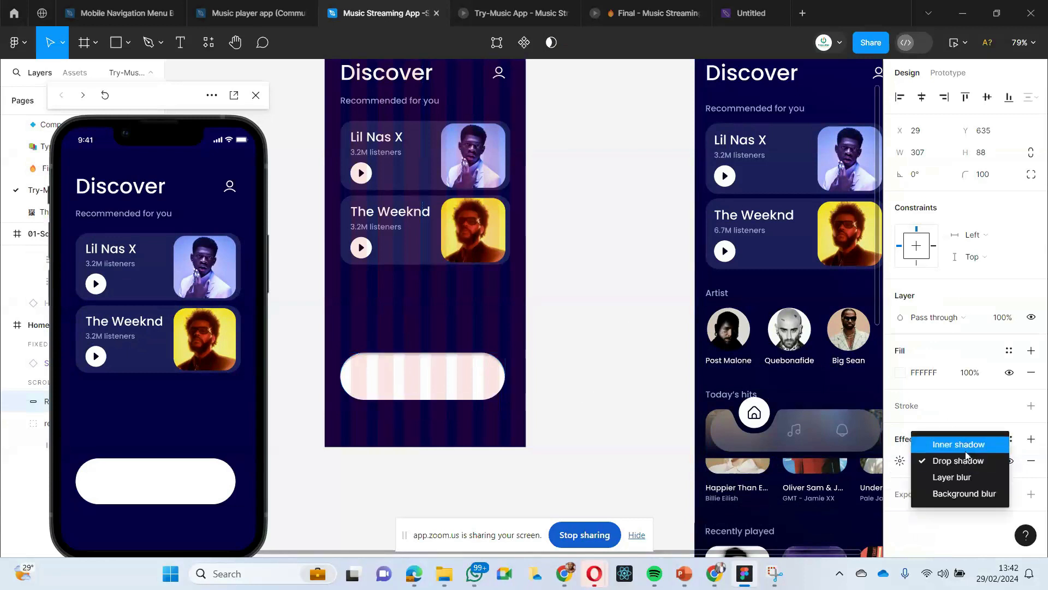
click(959, 494)
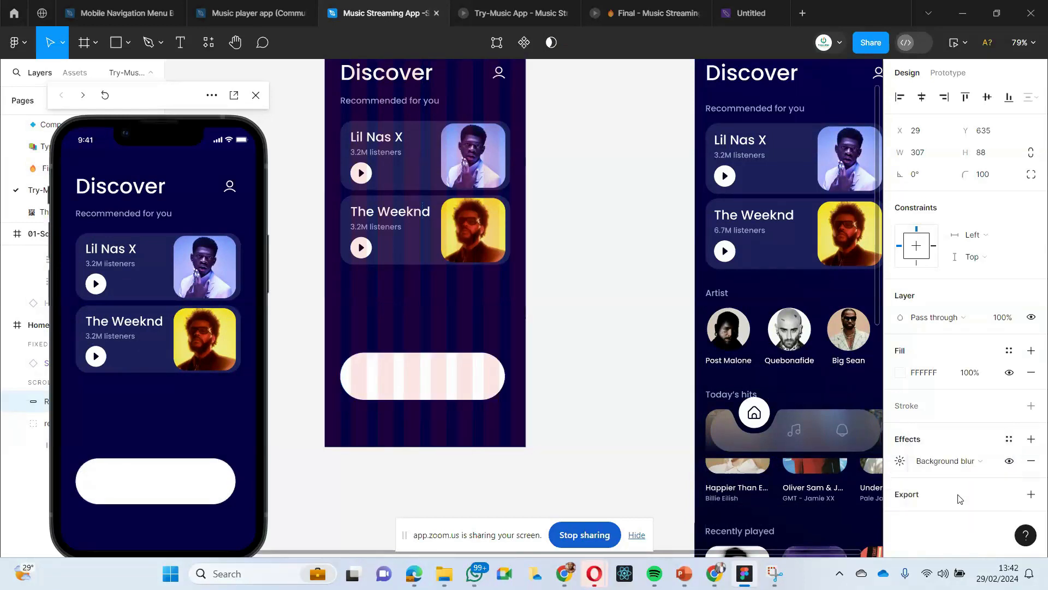
click(900, 461)
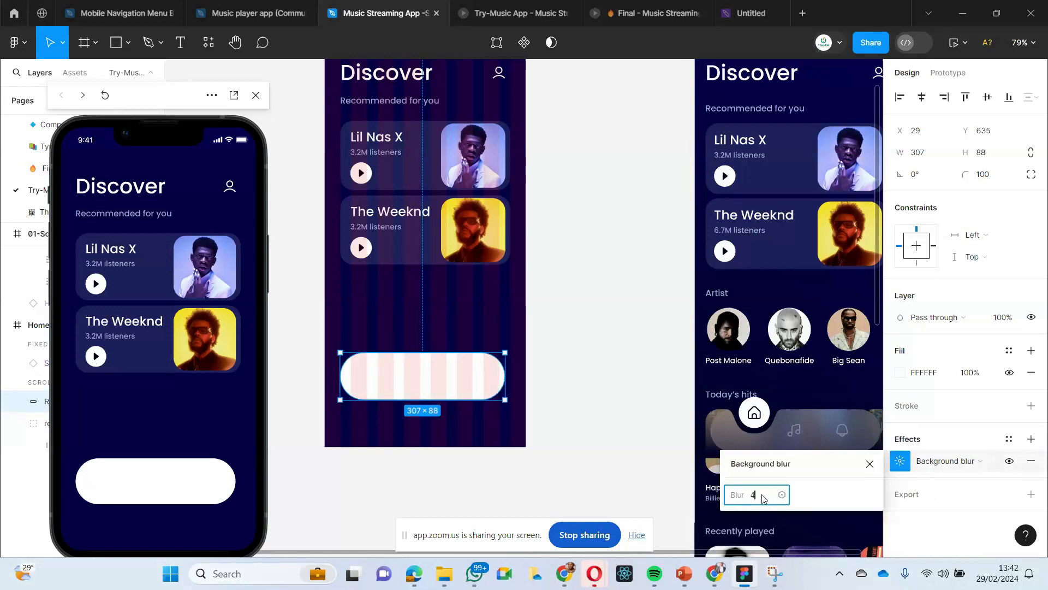
text(46)
key(Return)
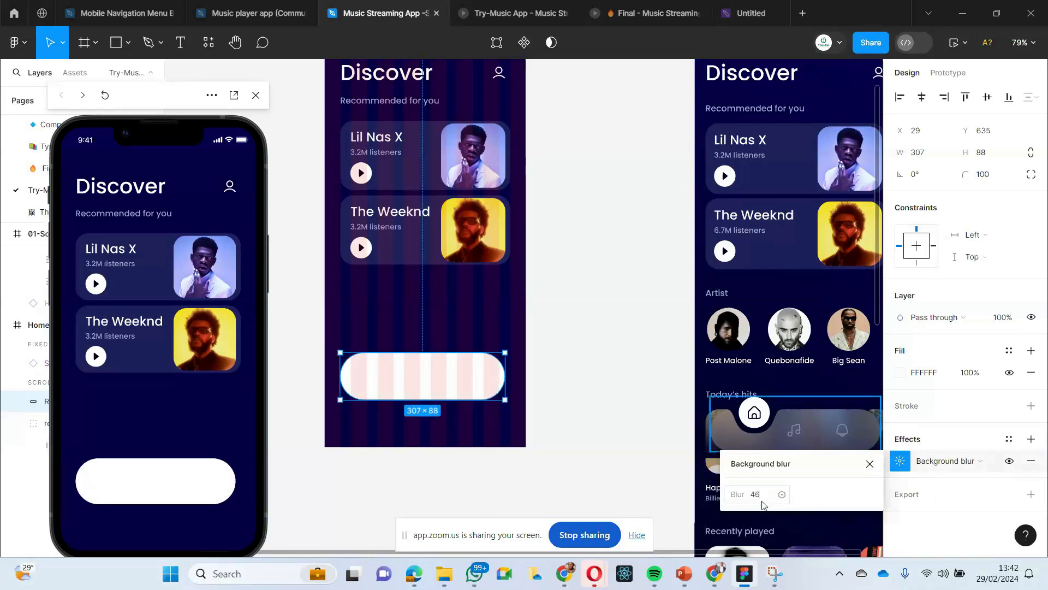
click(627, 435)
- Check the fill of the Discover screen's navigation bar shape and set the Home Page rectangle's fill opacity to 20%
click(412, 396)
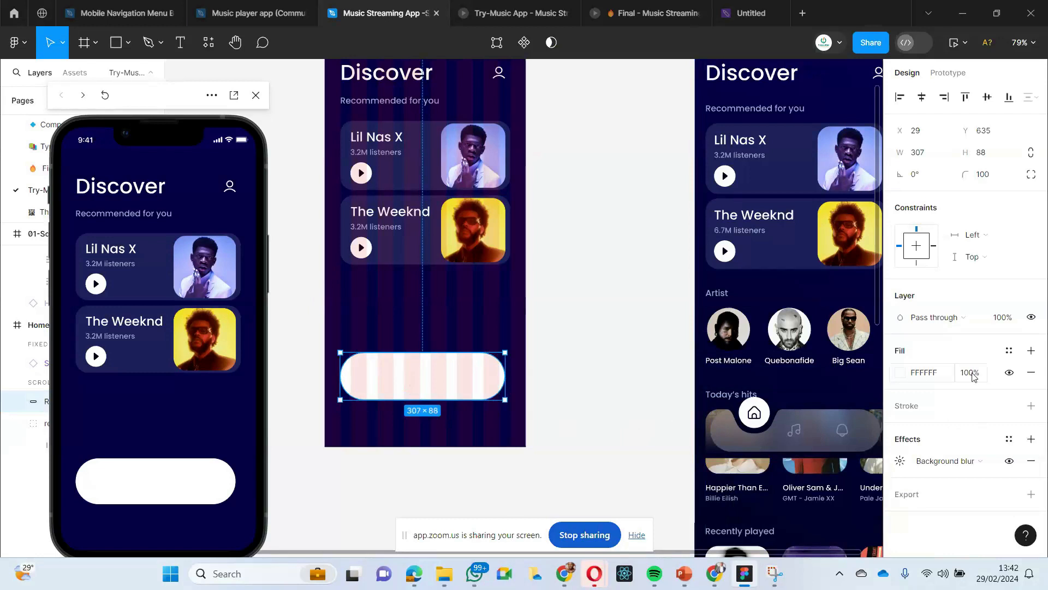
double_click(825, 435)
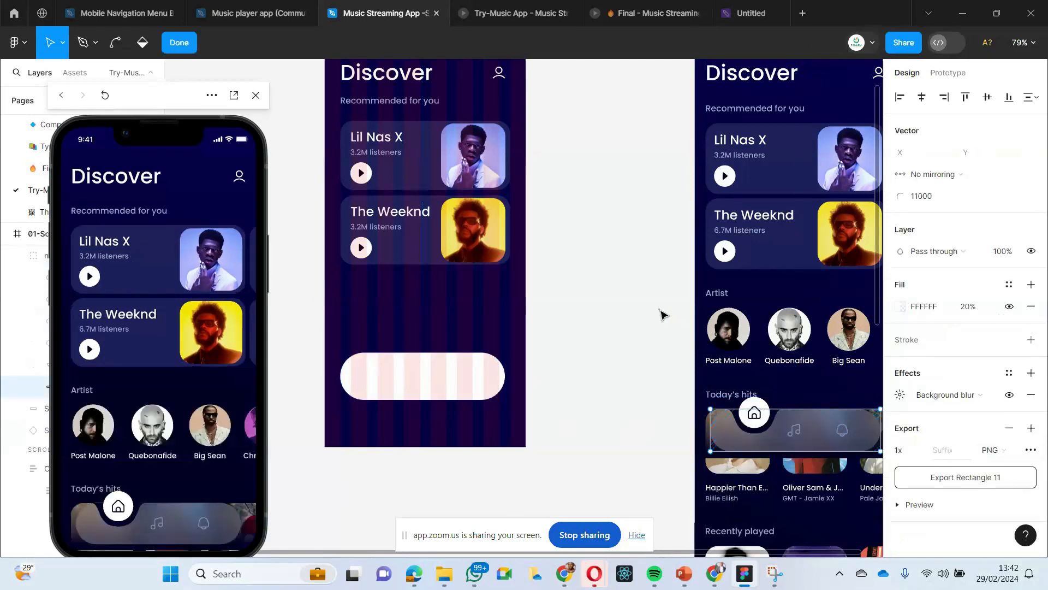
key(Escape)
click(492, 371)
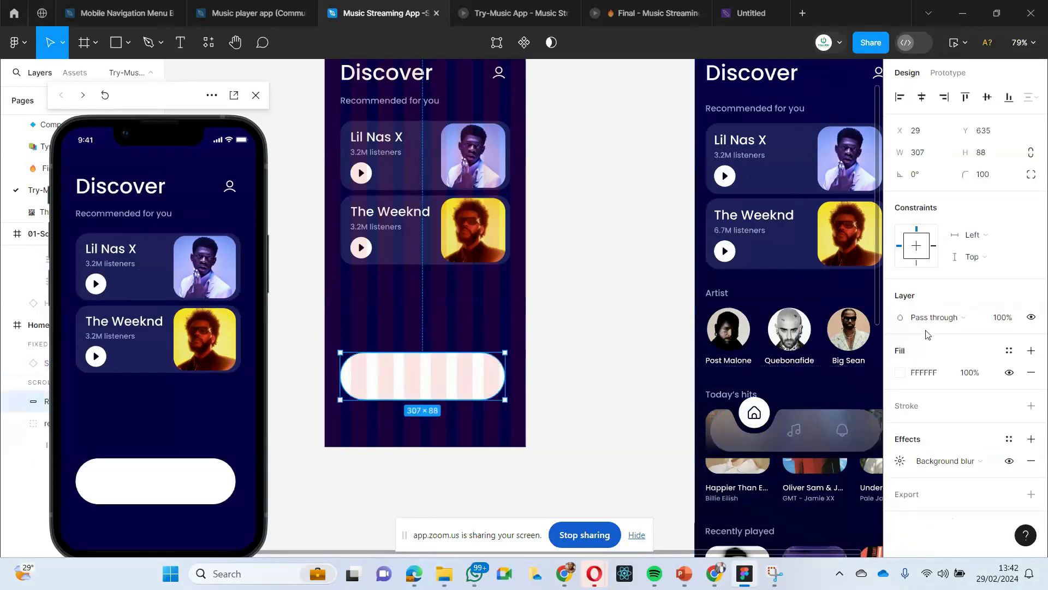
click(969, 373)
text(20)
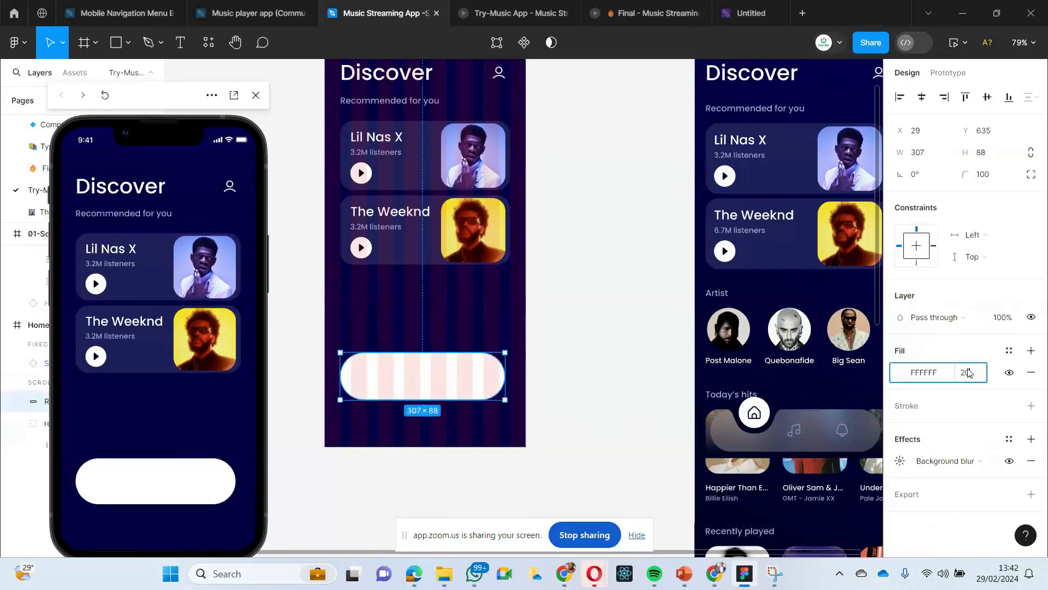
key(Return)
click(601, 329)
click(420, 384)
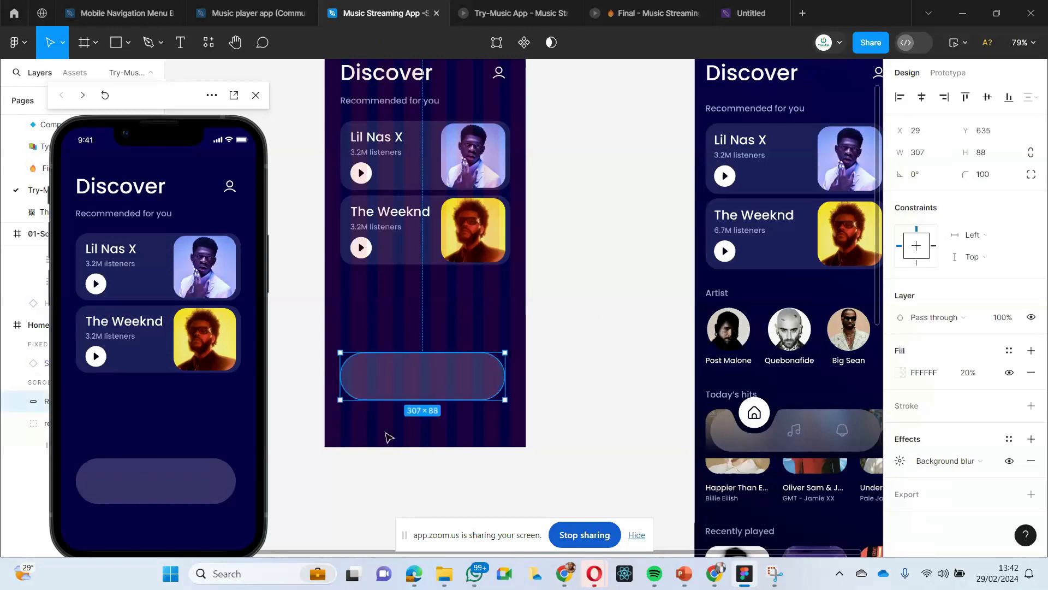
click(587, 304)
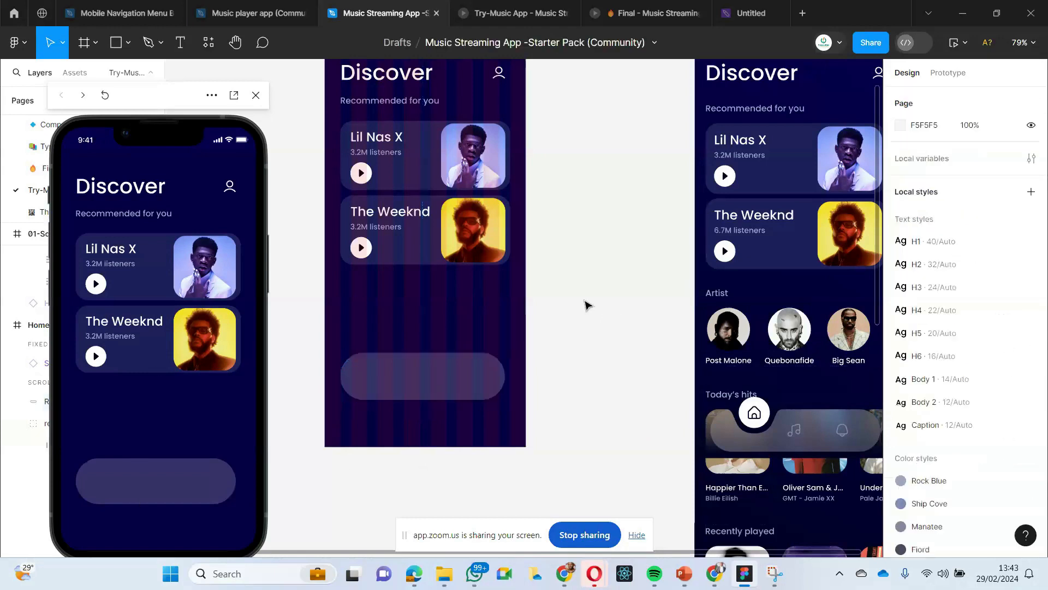
- Extend the Home Page frame downward to a height of about 1175
scroll(587, 305, down, 5)
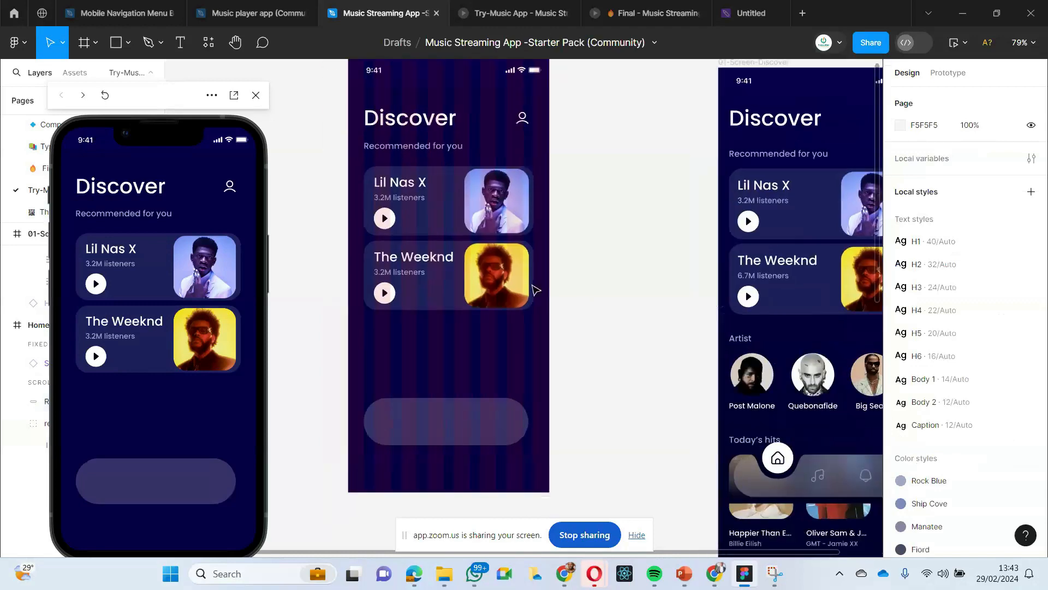
scroll(476, 335, down, 1)
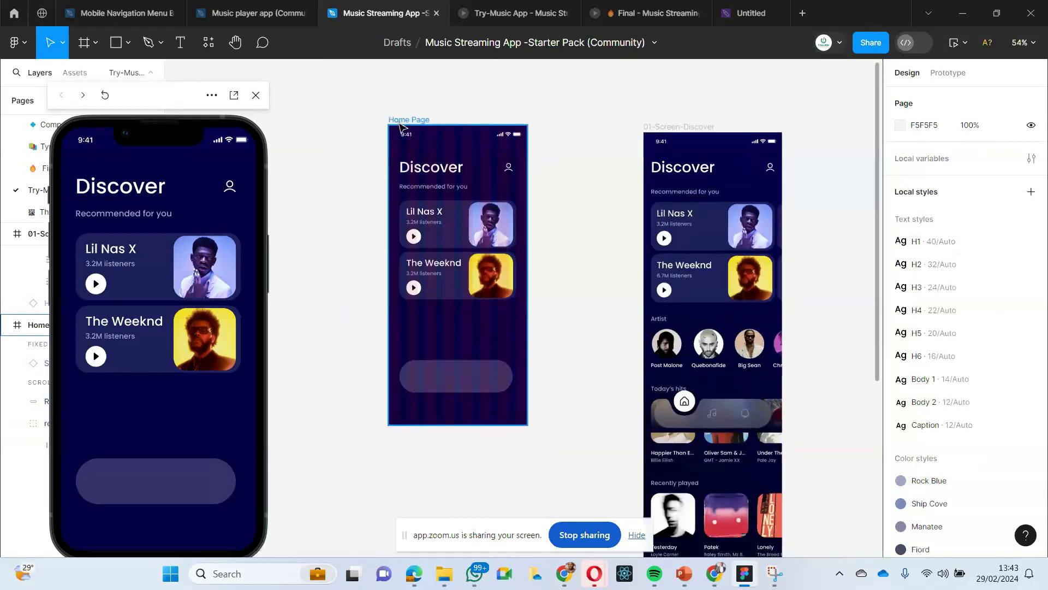
click(407, 316)
scroll(407, 297, down, 1)
scroll(428, 384, down, 2)
drag(435, 352, 448, 485)
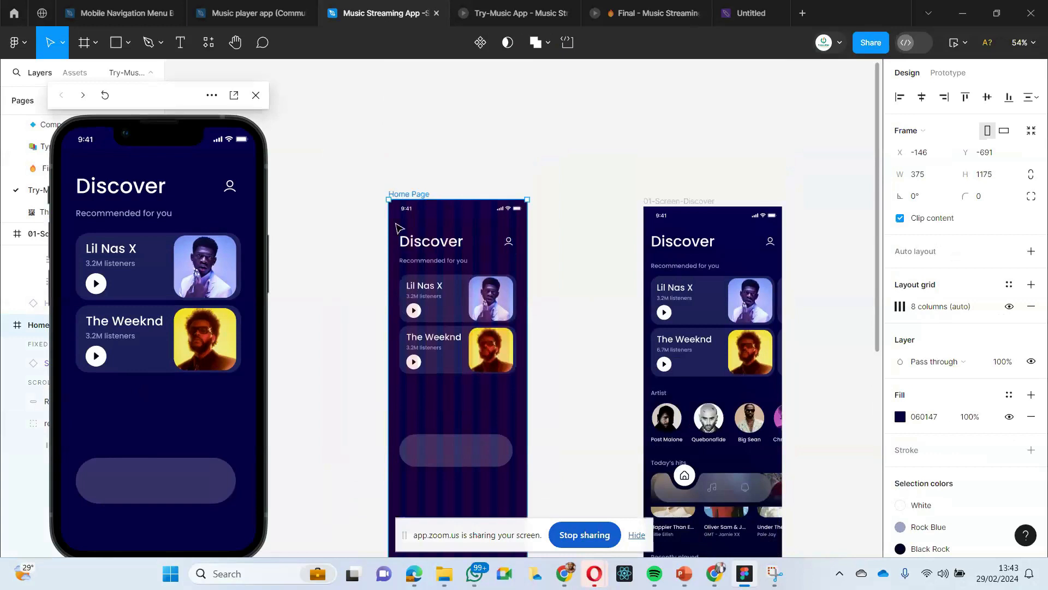
- Move the navigation bar rectangle down to Y 692 in the Home Page frame and test scrolling in the prototype preview
scroll(415, 246, down, 1)
click(458, 292)
drag(461, 297, 462, 321)
drag(144, 309, 213, 414)
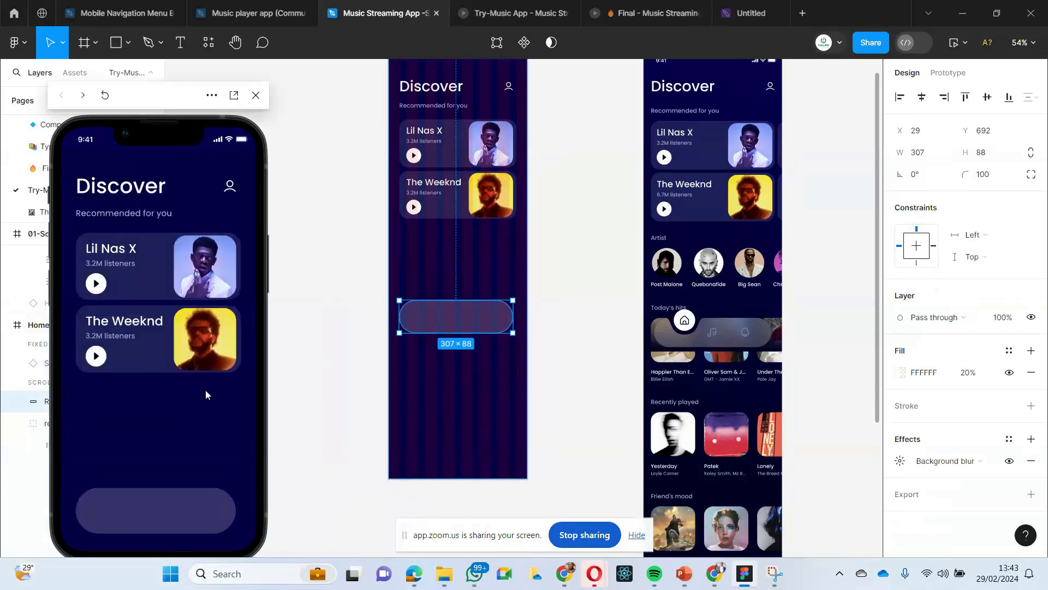
- Set the Home Page navigation bar rectangle's scroll position to Fixed and test scrolling in the preview
click(440, 423)
click(460, 315)
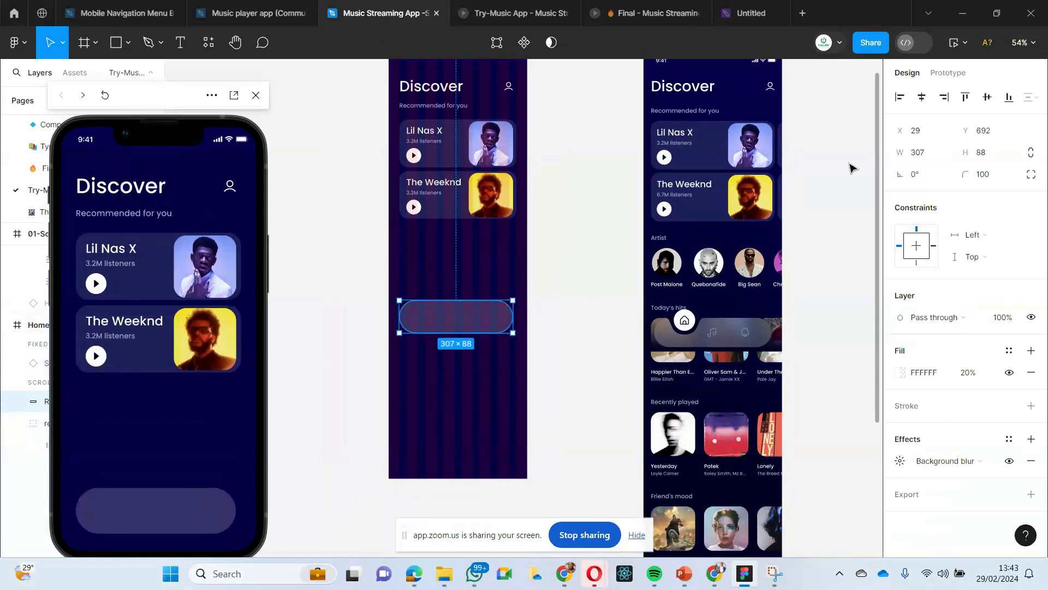
click(955, 71)
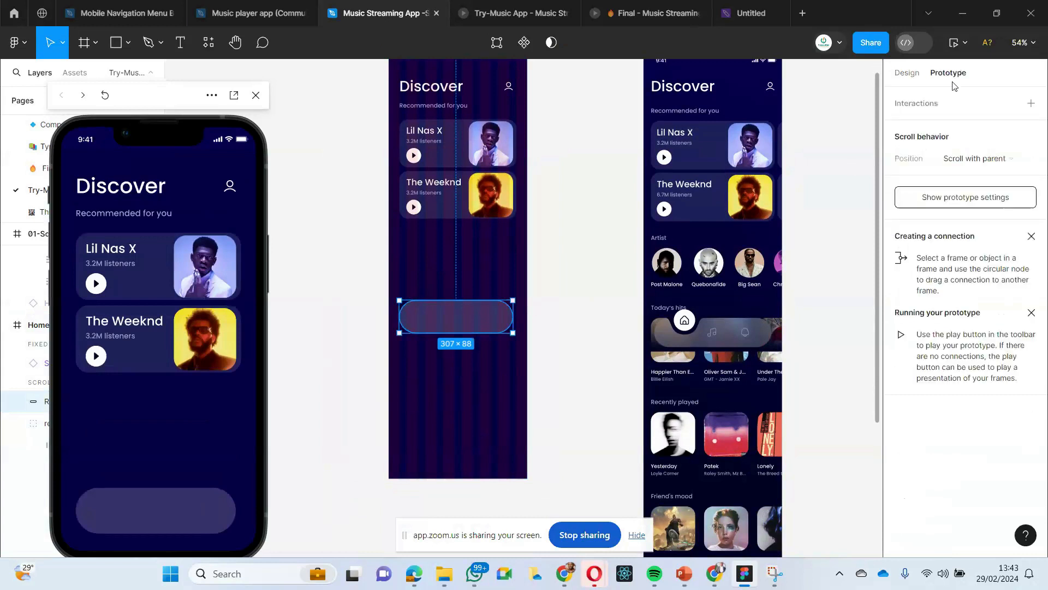
click(1007, 159)
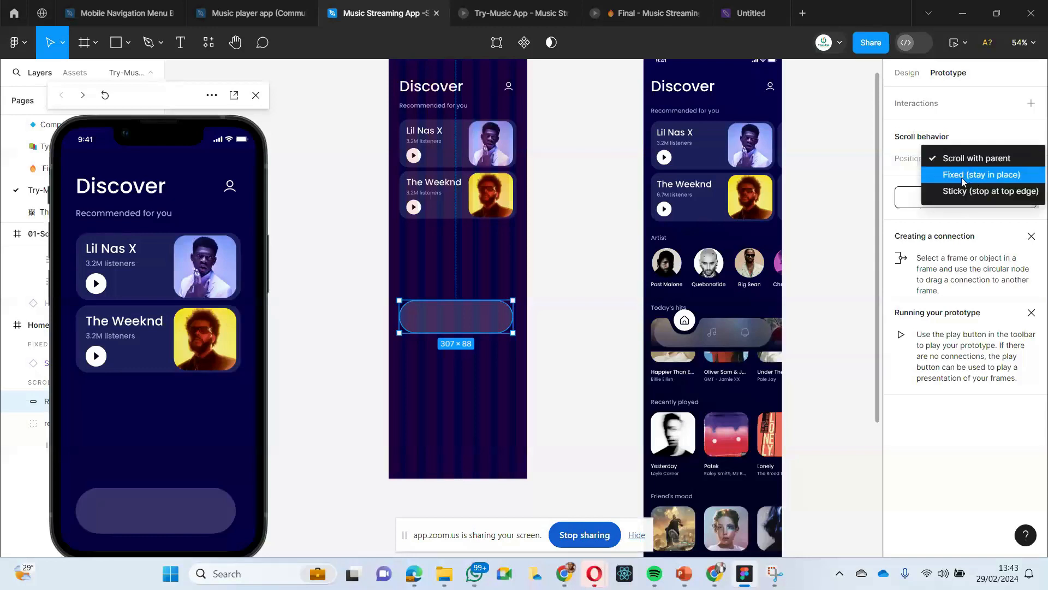
click(986, 175)
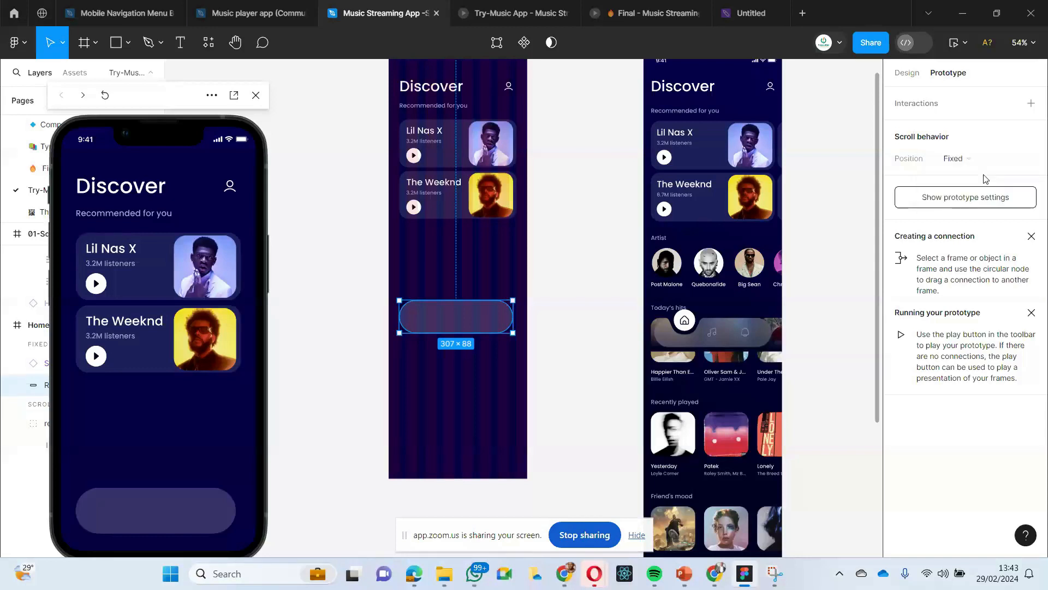
drag(65, 452, 220, 351)
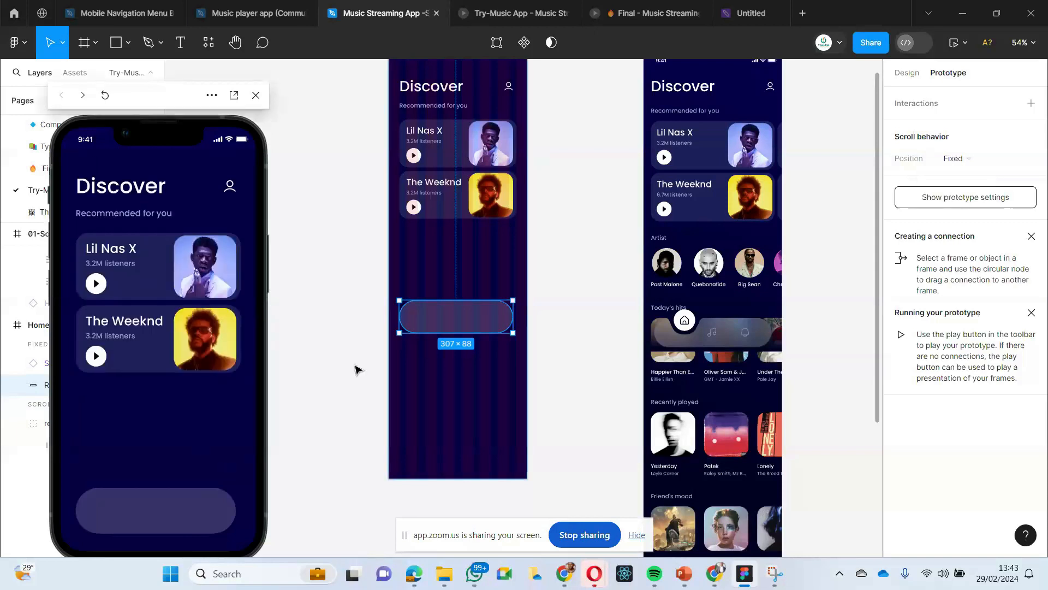
- Set the Home Page navigation bar rectangle's scroll position back to Scroll with parent
click(375, 400)
click(440, 327)
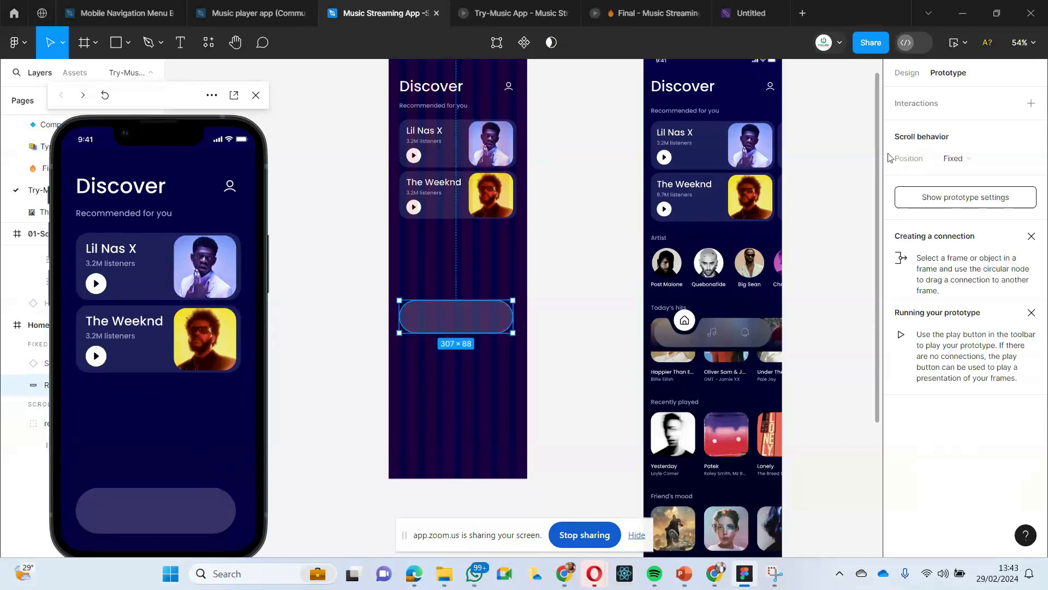
click(994, 159)
click(986, 143)
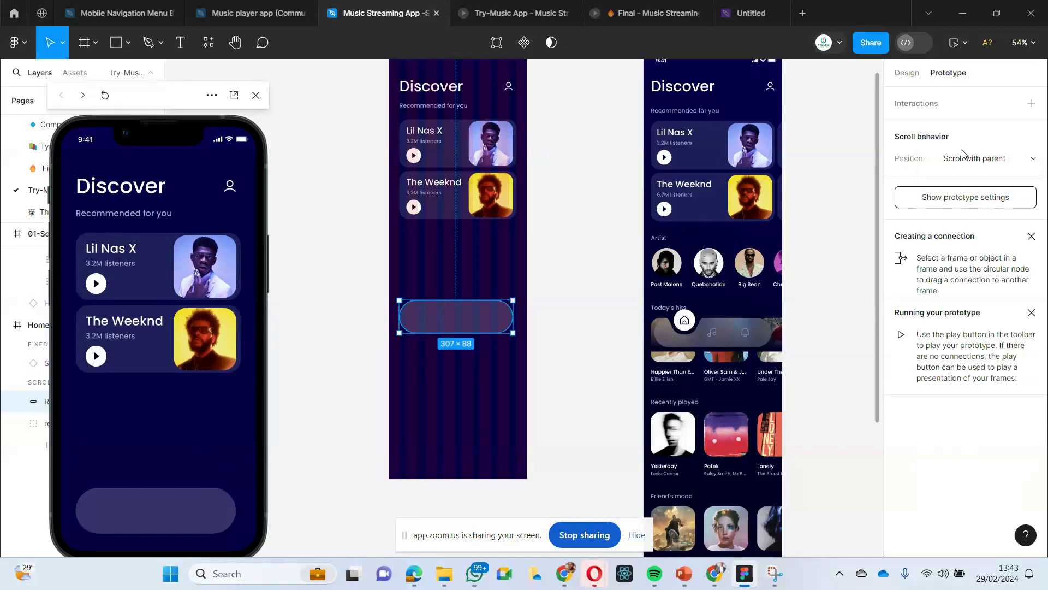
click(538, 391)
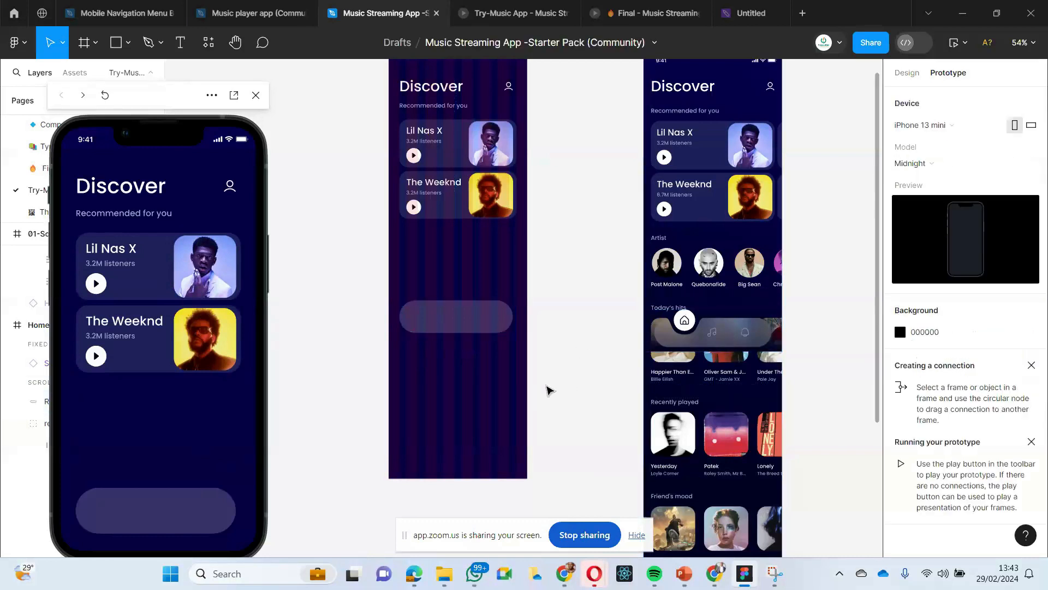
- Copy the Discover screen's bottom navigation group and paste it on the empty canvas beside the Home Page
scroll(703, 335, right, 1)
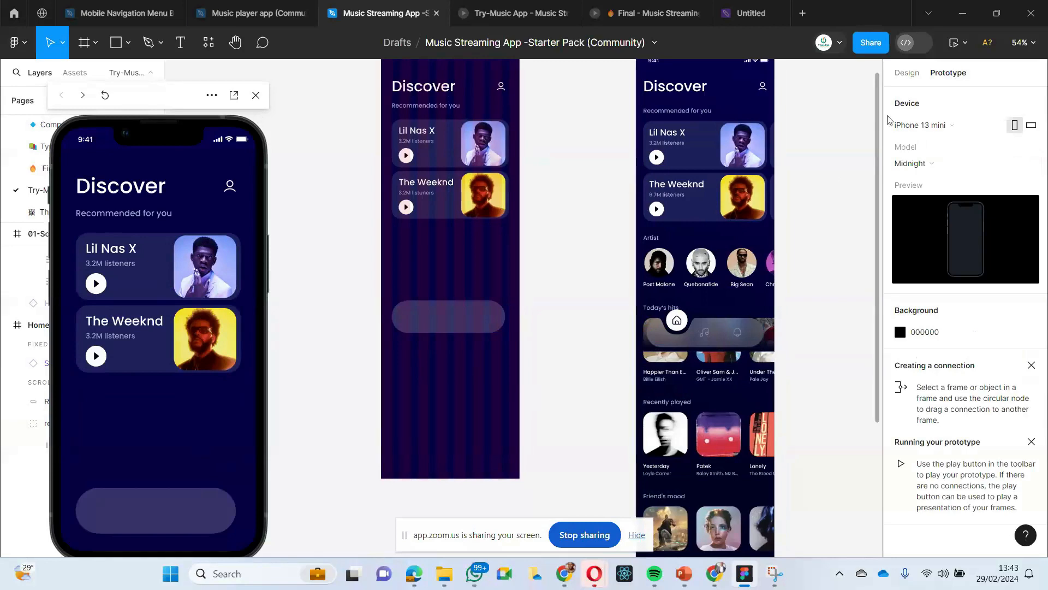
click(907, 72)
scroll(740, 386, left, 3)
click(745, 327)
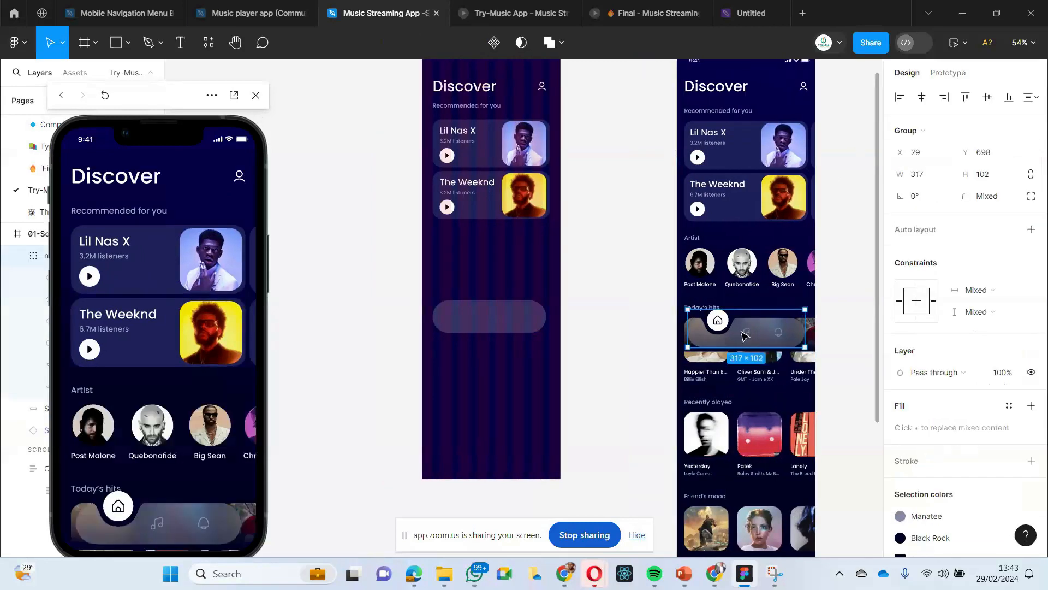
scroll(382, 306, left, 3)
right_click(369, 246)
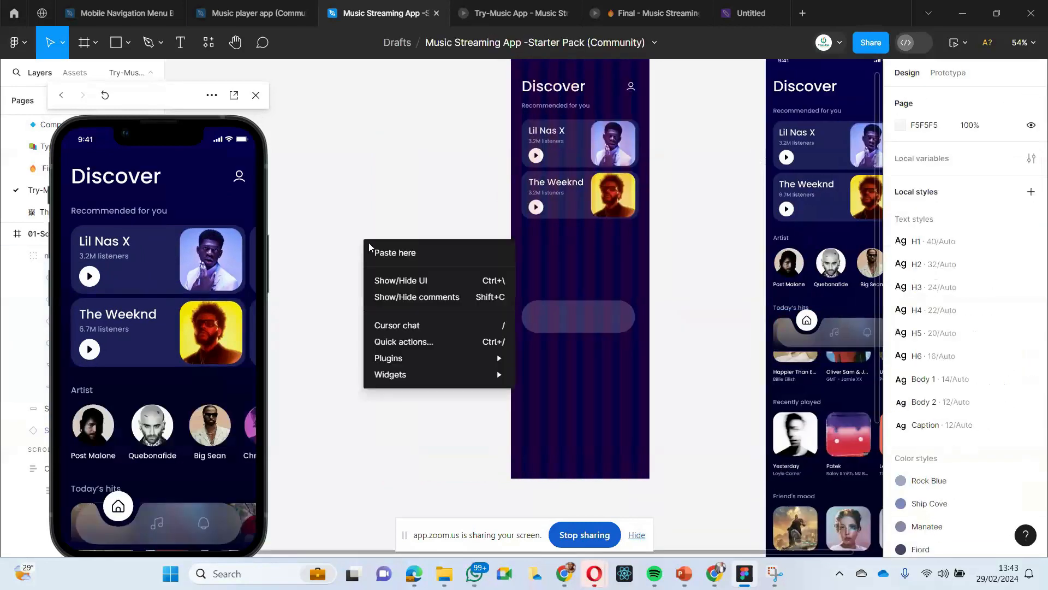
click(395, 252)
- Move the pasted navigation group slightly lower on the canvas, to X -567, Y -104
scroll(375, 252, right, 1)
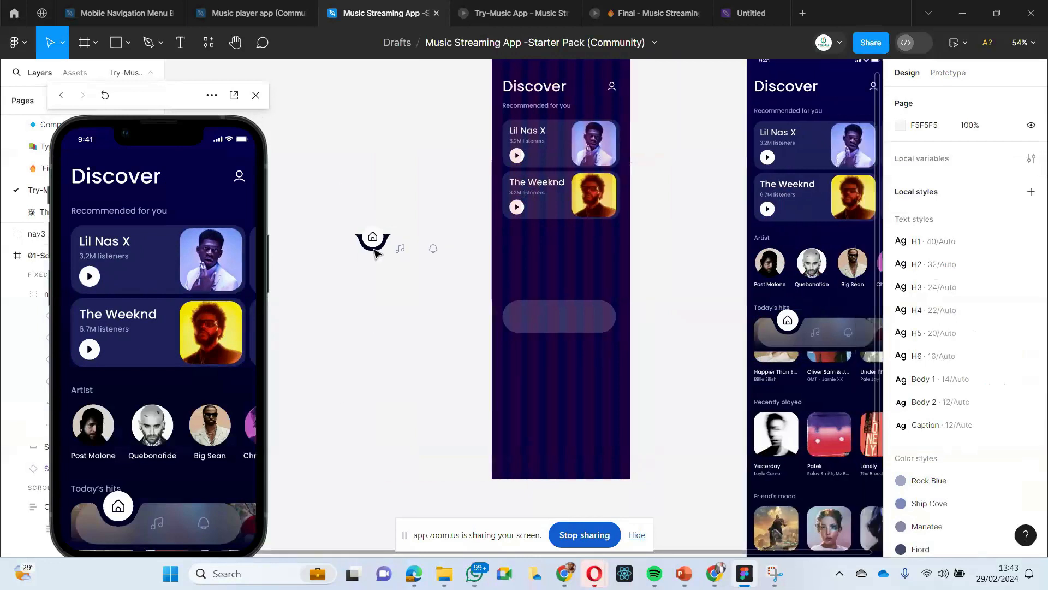
scroll(375, 253, right, 3)
click(397, 257)
scroll(370, 295, left, 1)
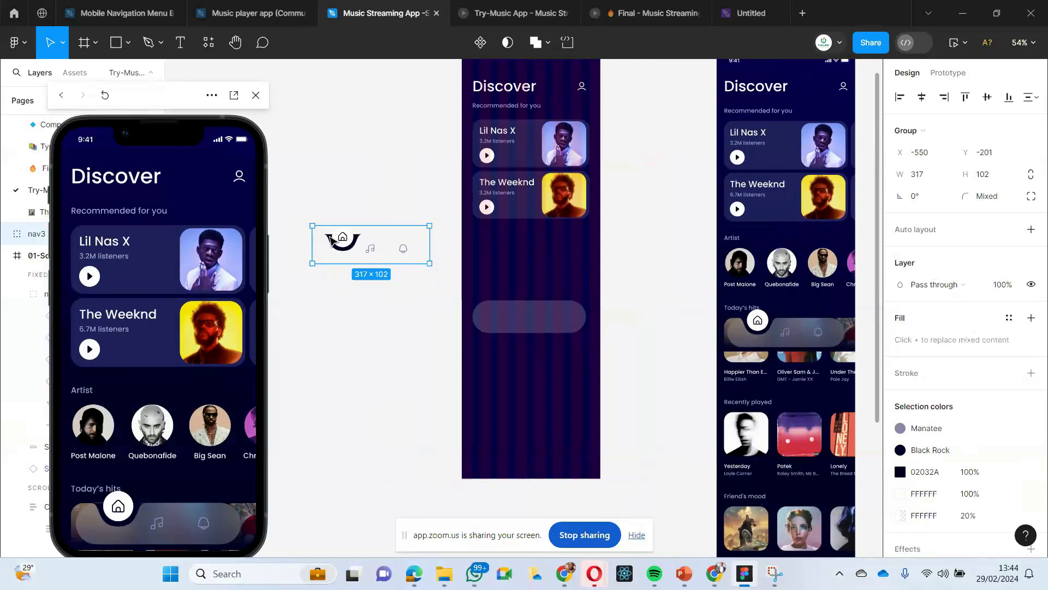
double_click(332, 241)
click(332, 374)
click(380, 258)
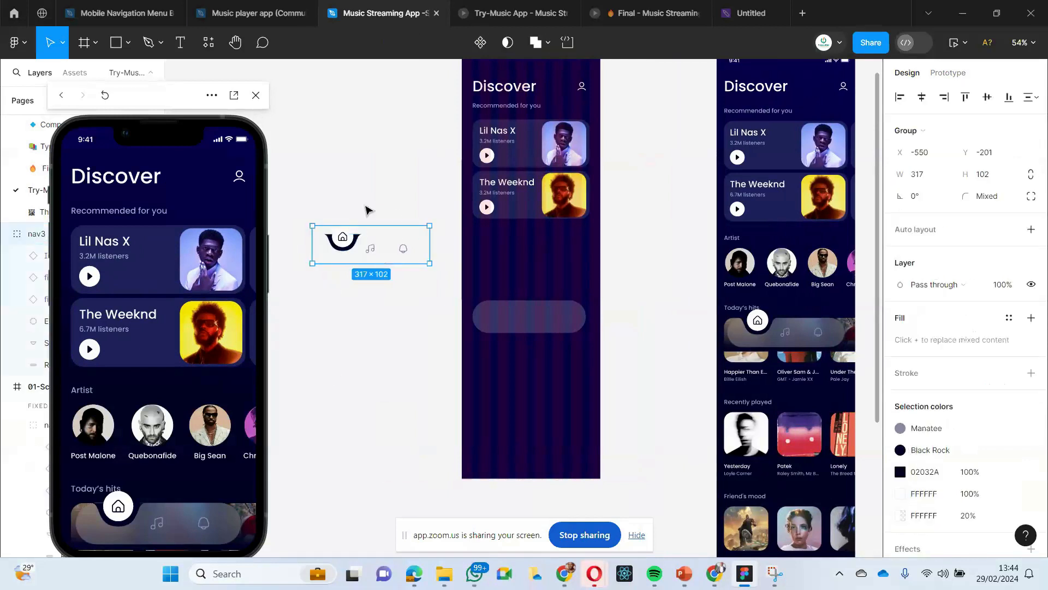
drag(341, 243, 337, 283)
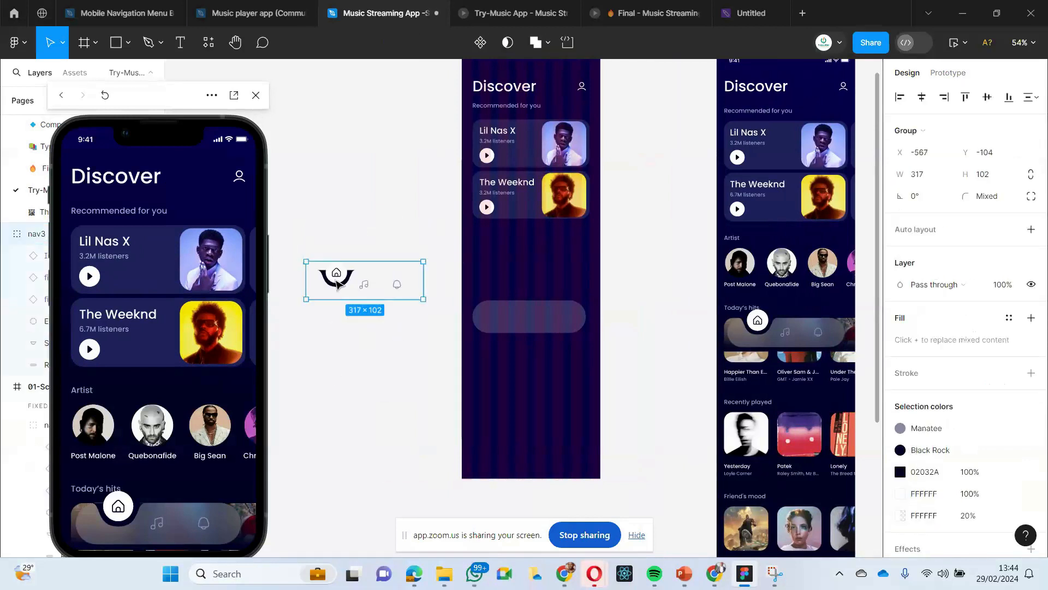
- Pull the home icon, white circle and dark notch shape of the pasted group apart from its bar
double_click(336, 278)
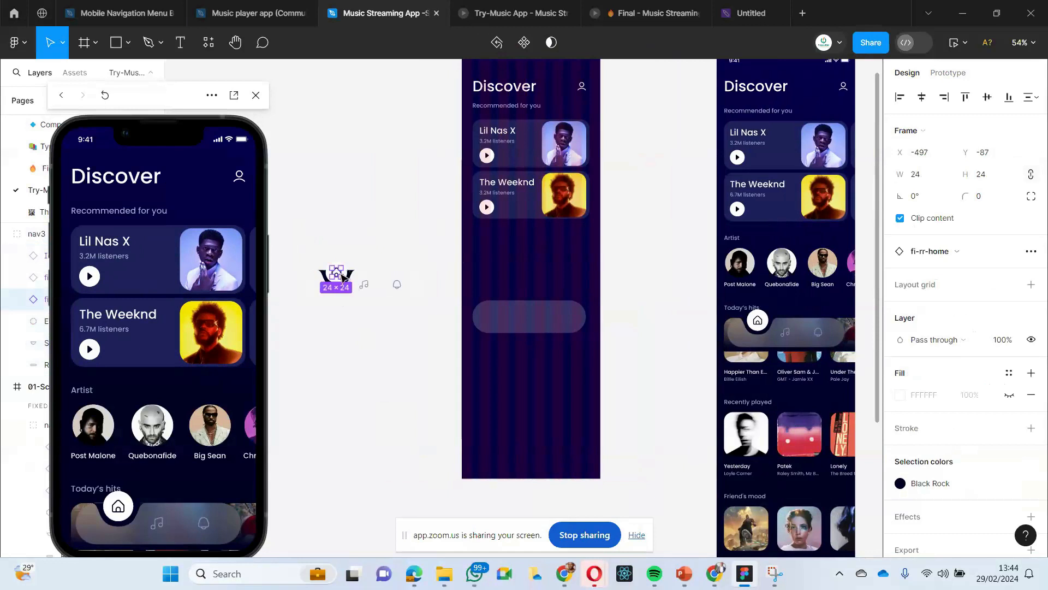
drag(339, 273, 339, 201)
click(336, 265)
drag(336, 280, 333, 239)
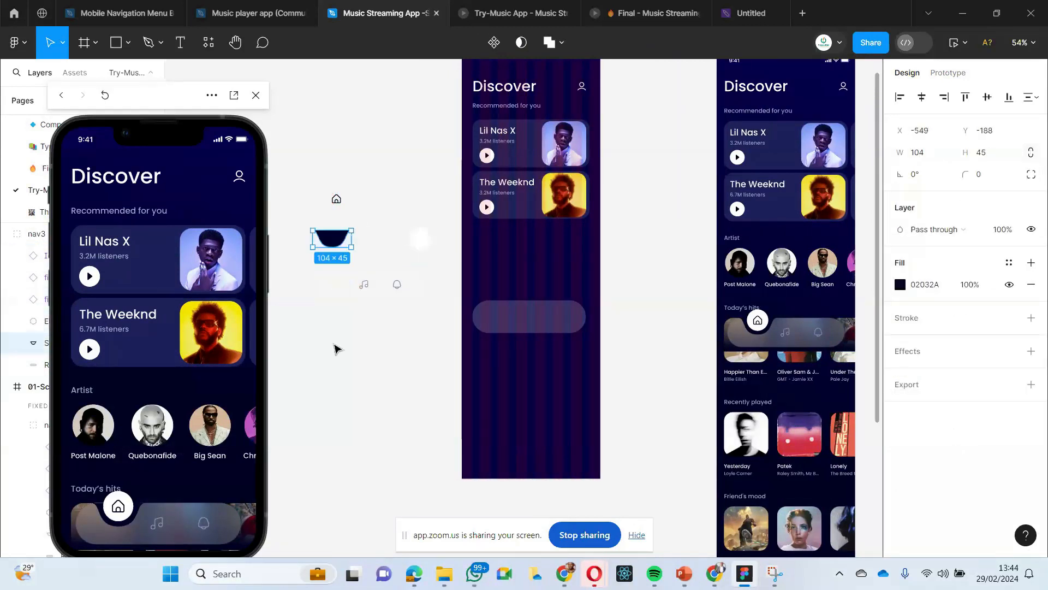
click(334, 351)
- Copy the pasted group's 317 × 79 bar rectangle and paste it to replace the Home Page's navigation bar rectangle
click(328, 283)
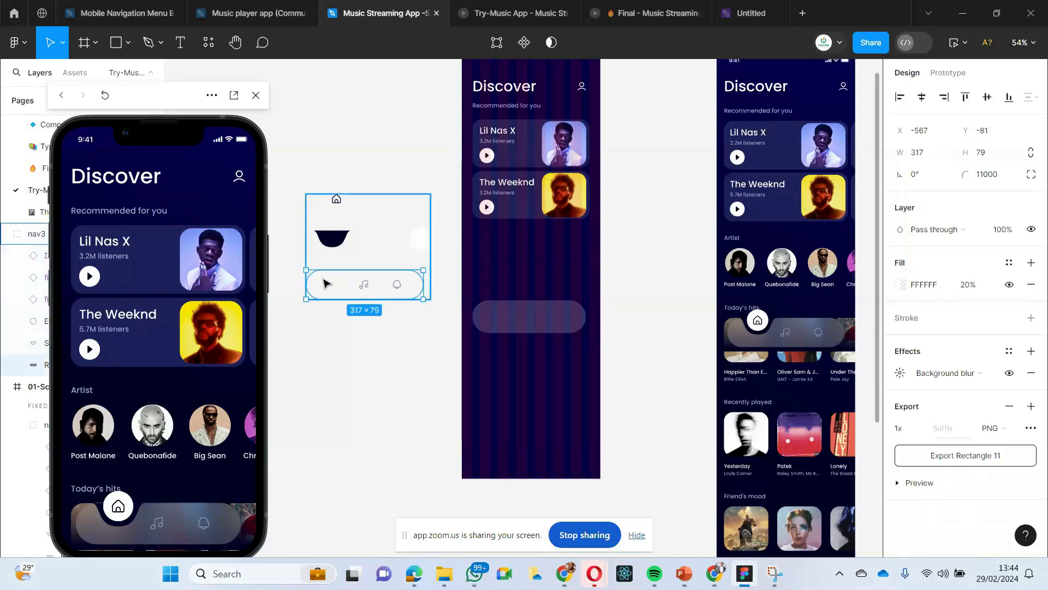
click(310, 375)
click(321, 284)
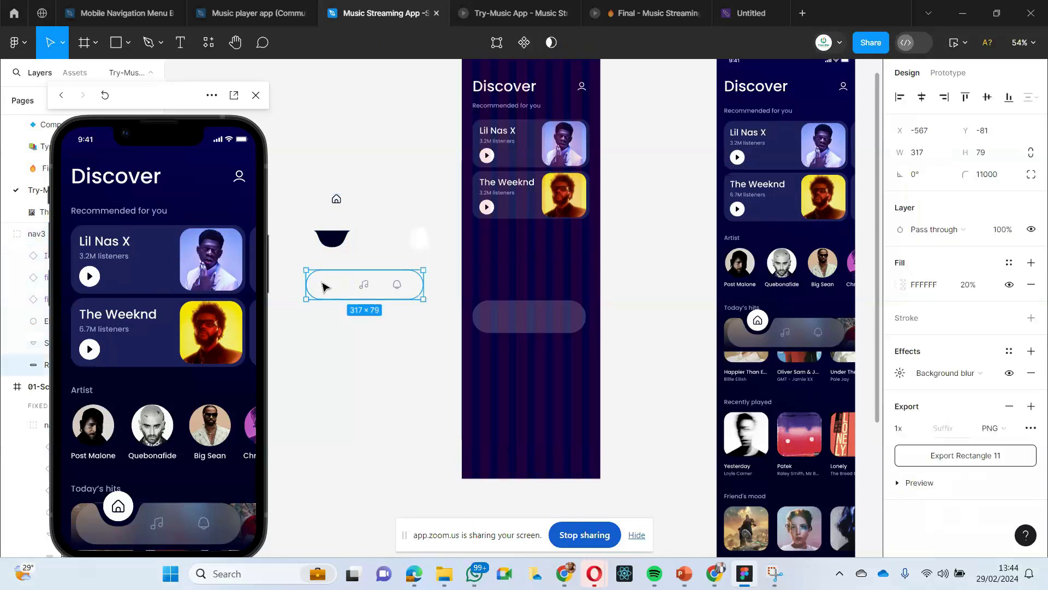
right_click(538, 323)
click(570, 185)
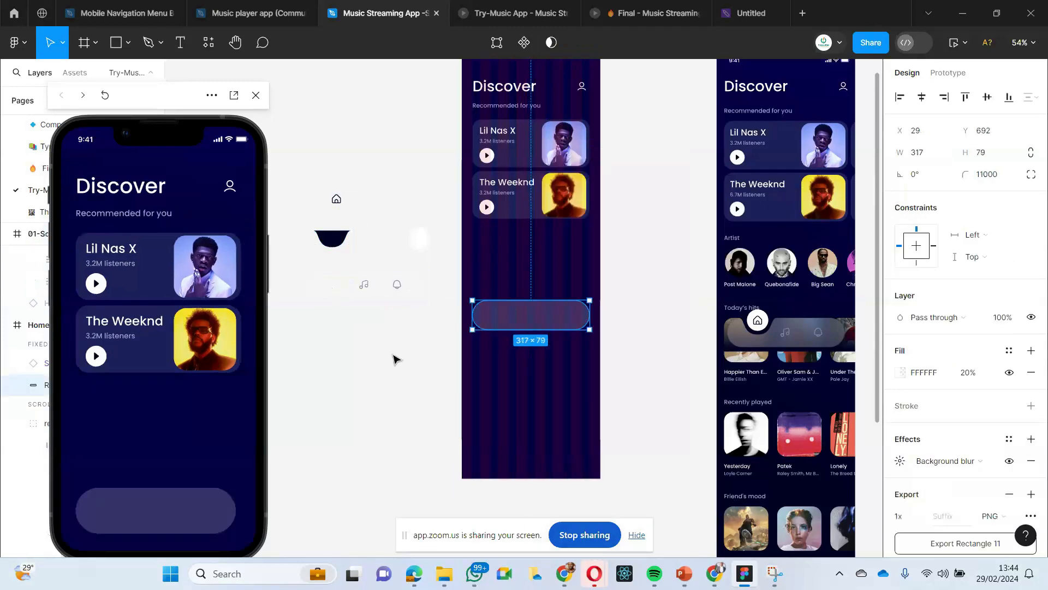
click(314, 373)
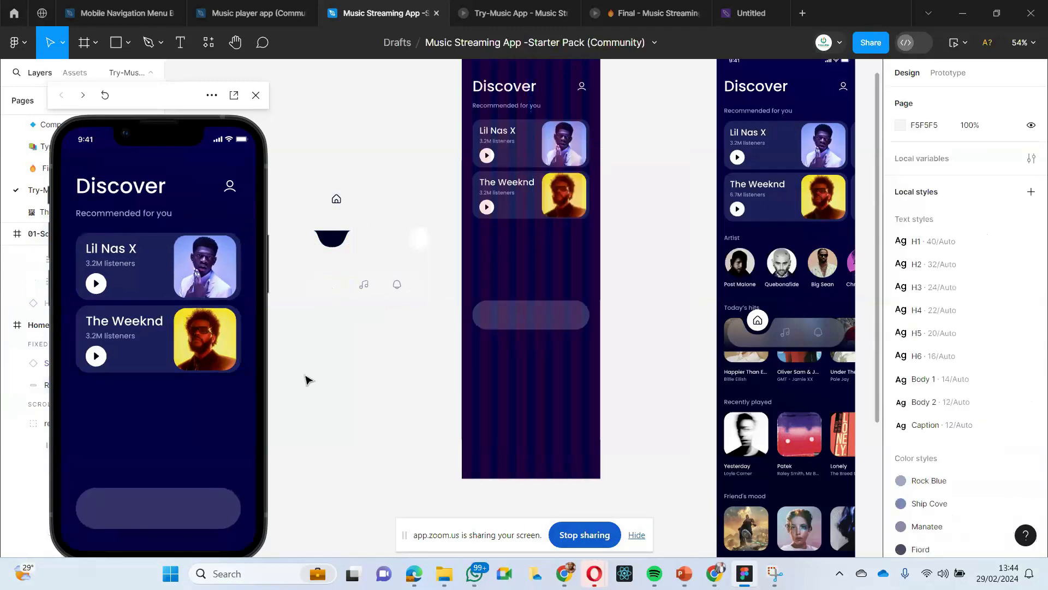
- Move the dark notch shape into the Home Page frame, just above the navigation bar at X 49, Y 647
click(335, 238)
double_click(338, 240)
click(289, 335)
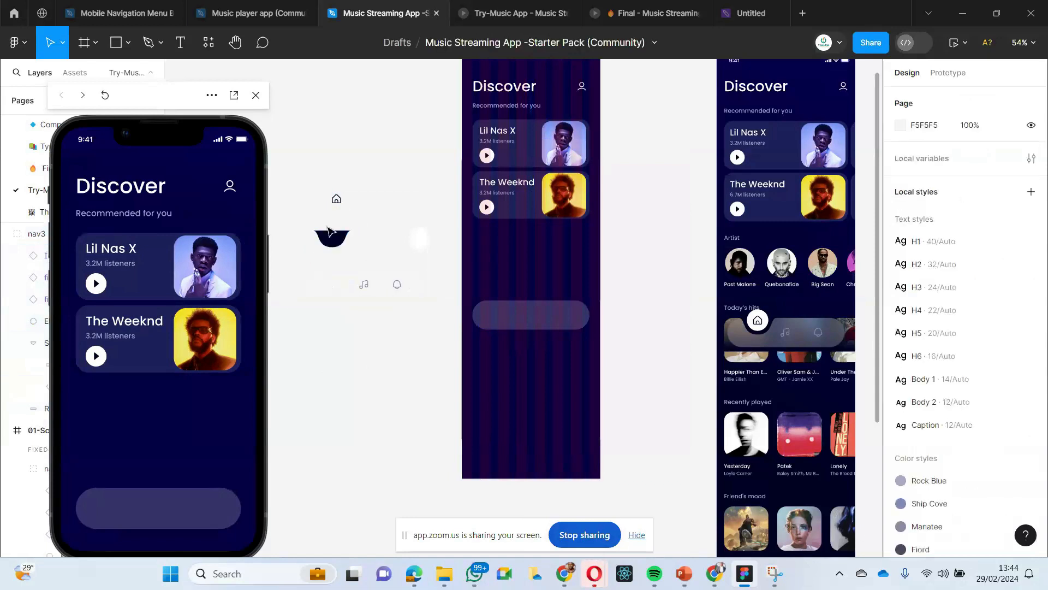
double_click(331, 241)
drag(331, 243, 497, 294)
right_click(495, 295)
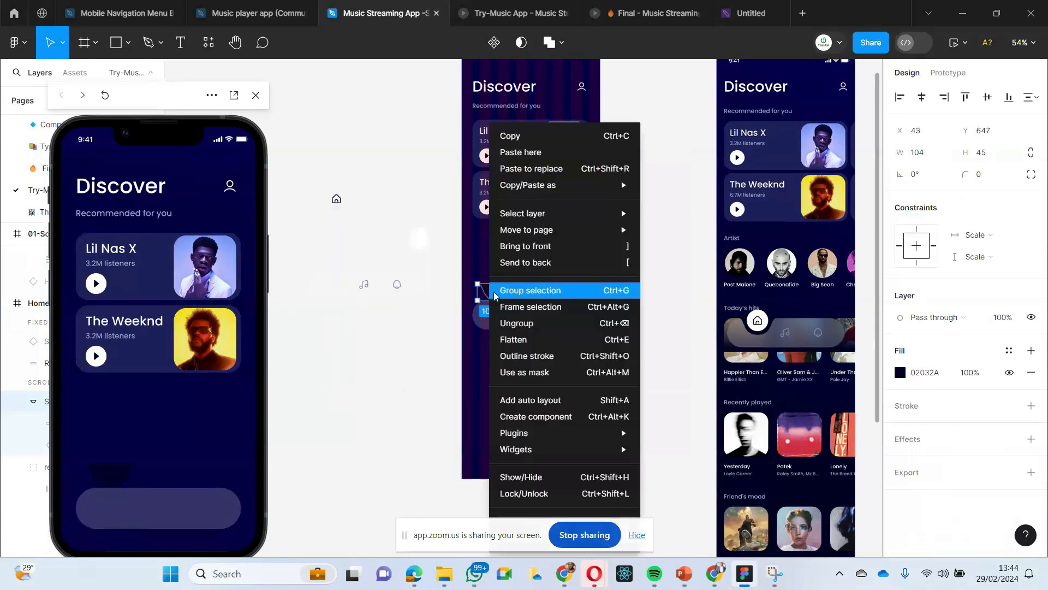
click(492, 295)
mouse_move(511, 293)
mouse_down()
mouse_move(507, 309)
mouse_move(507, 287)
mouse_up()
- Try to bring the dark notch shape in front of the Home Page's navigation bar
right_click(505, 294)
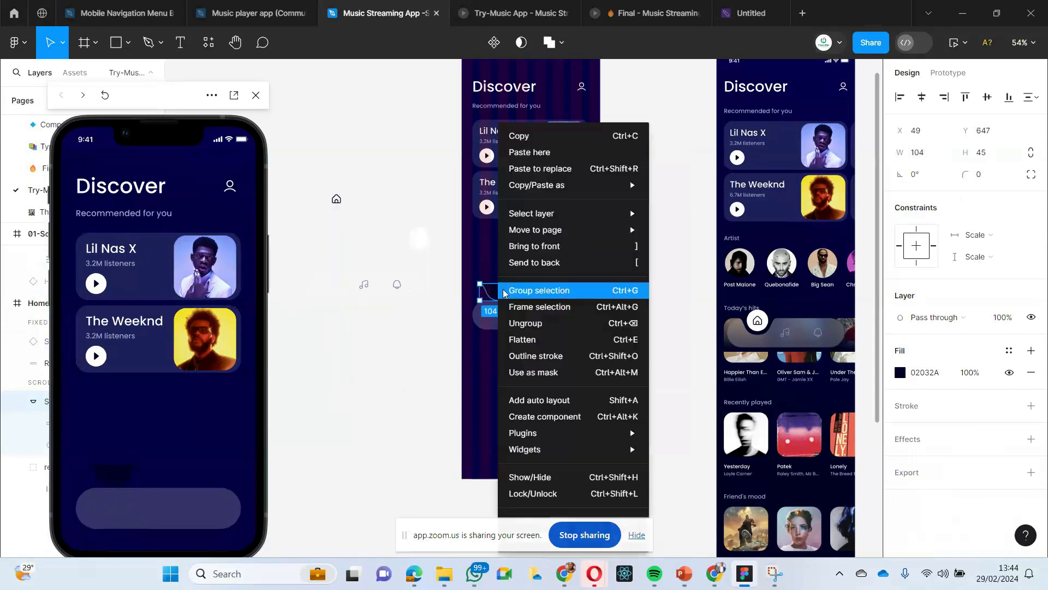
click(595, 246)
mouse_move(507, 299)
mouse_down()
mouse_move(501, 309)
mouse_move(499, 295)
mouse_up()
- Change the replaced navigation bar rectangle's scroll position to Scroll with parent
click(538, 312)
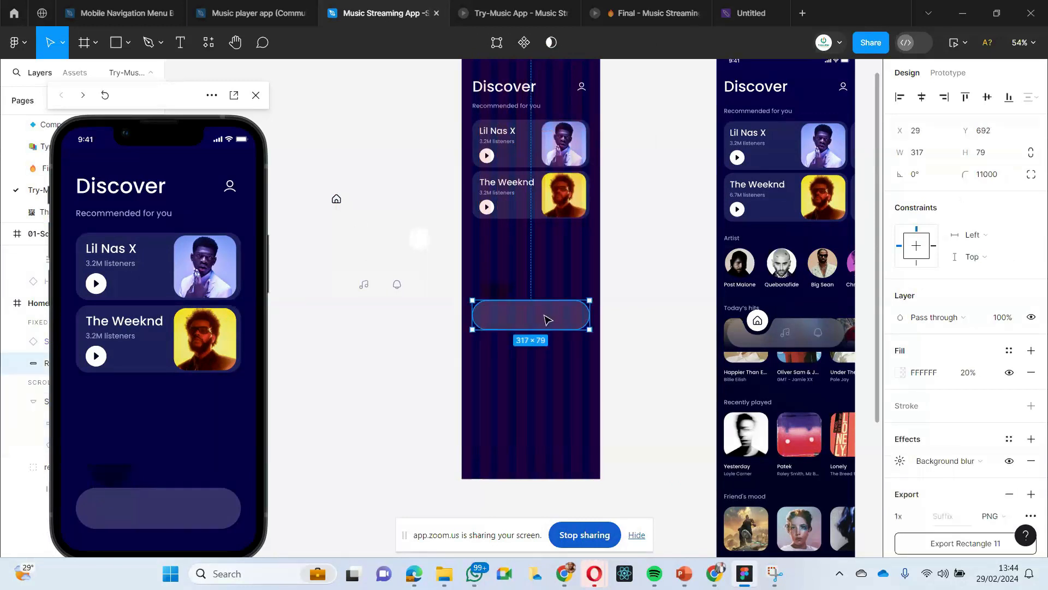
click(947, 72)
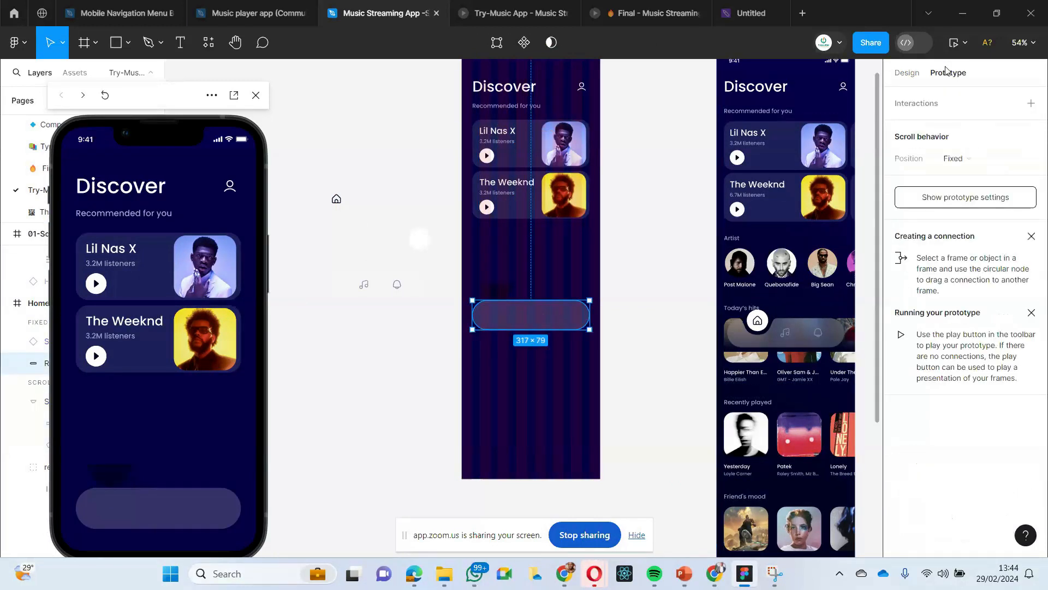
click(955, 164)
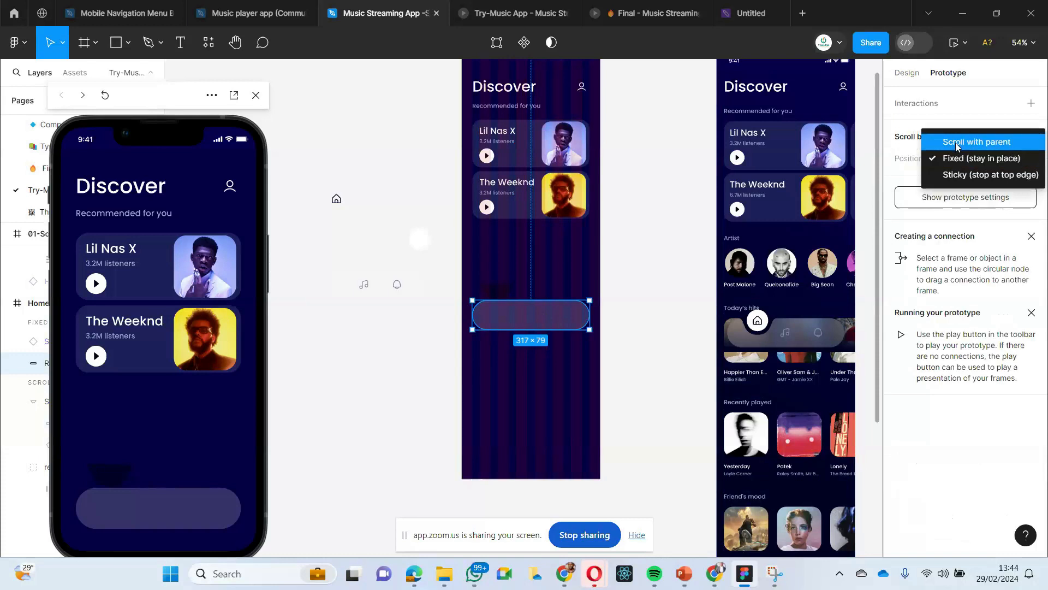
click(956, 142)
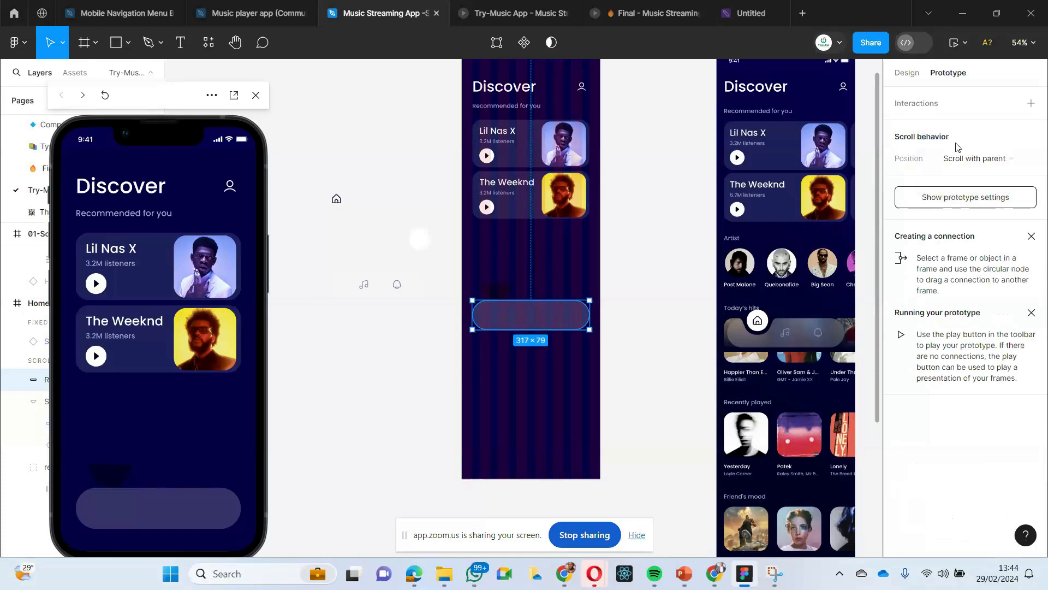
- Move the dark notch shape to X 63, Y 660 and bring it to the front of the navigation bar
key(Escape)
click(489, 297)
drag(488, 296, 496, 301)
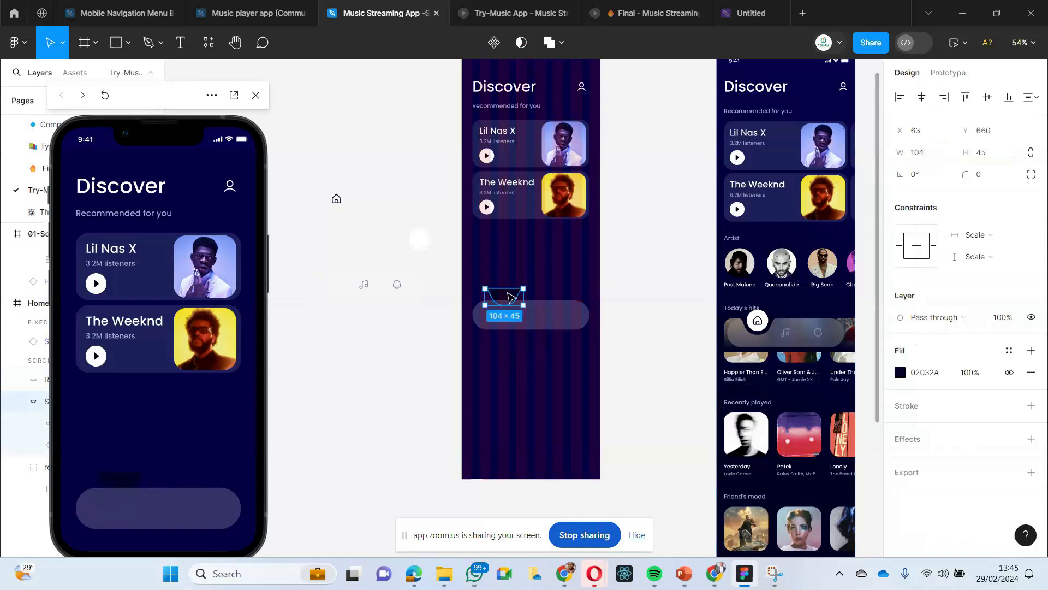
right_click(506, 296)
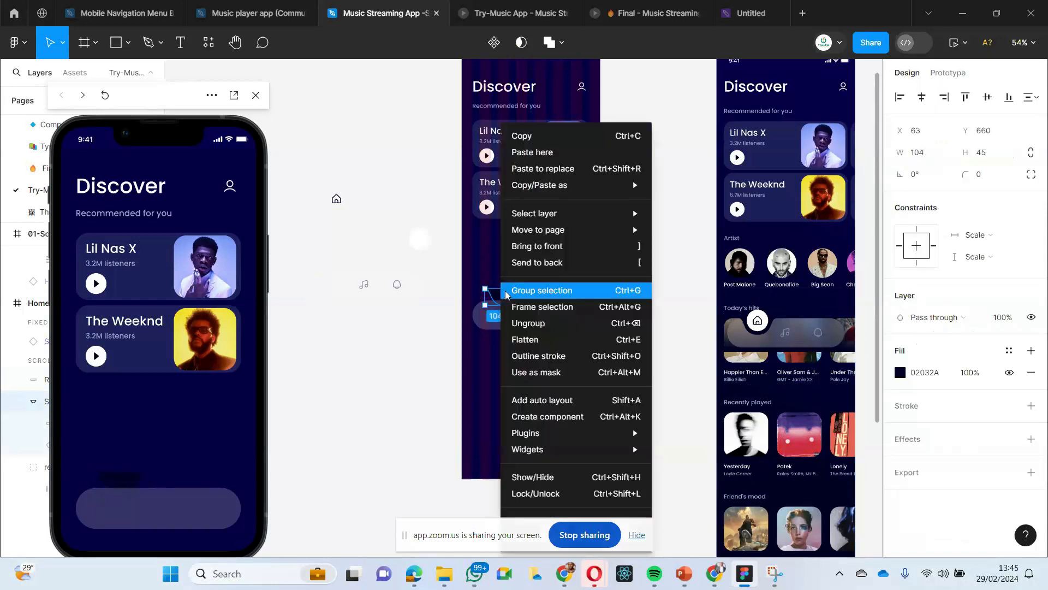
click(525, 246)
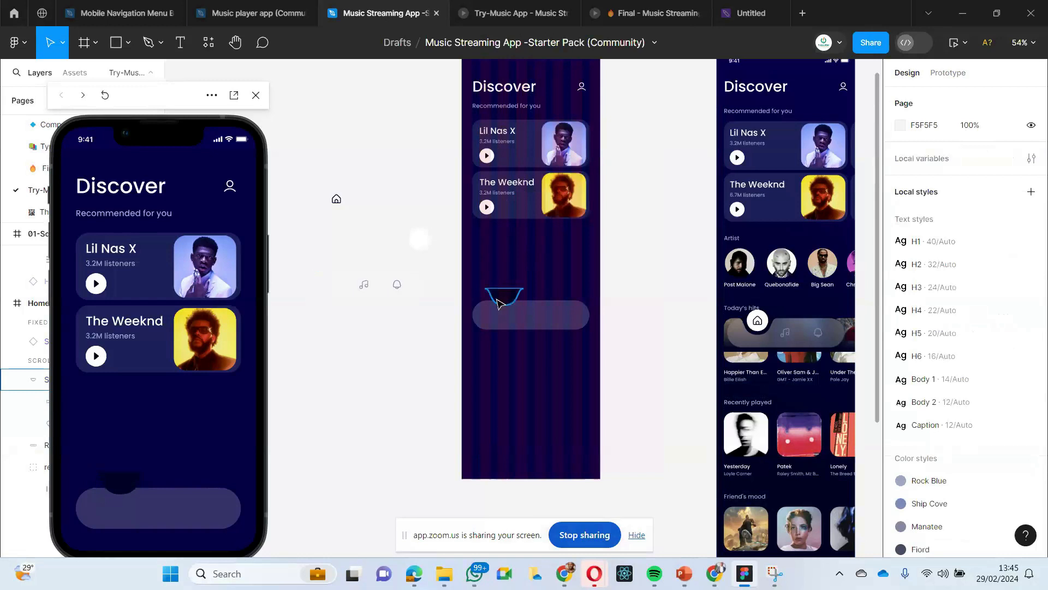
- Lower the dark notch shape to Y 692 so its upper edge aligns with the navigation bar's
drag(502, 299, 503, 310)
click(472, 279)
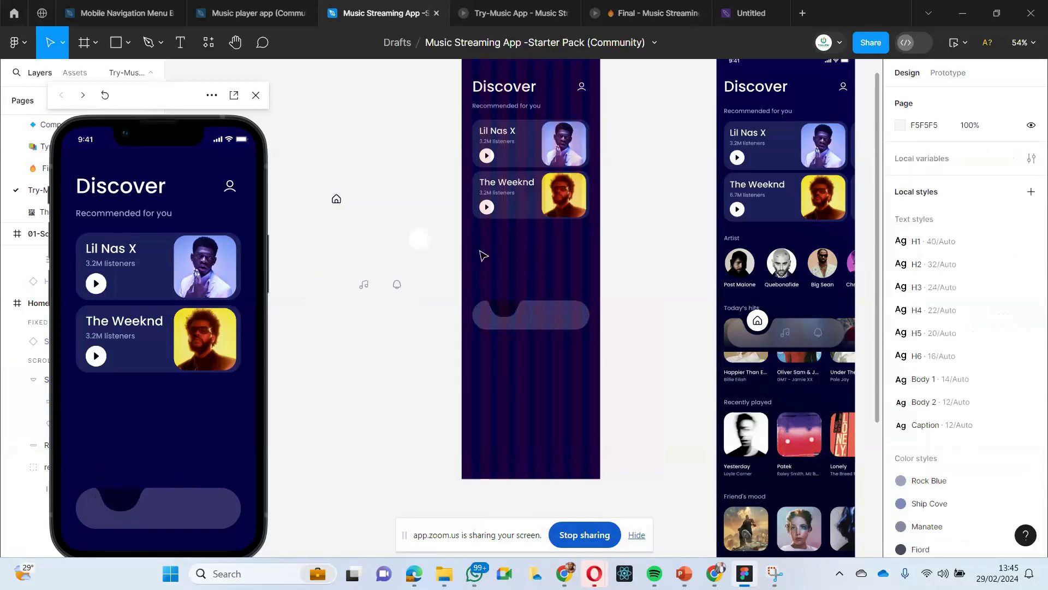
click(503, 311)
key(Escape)
click(504, 311)
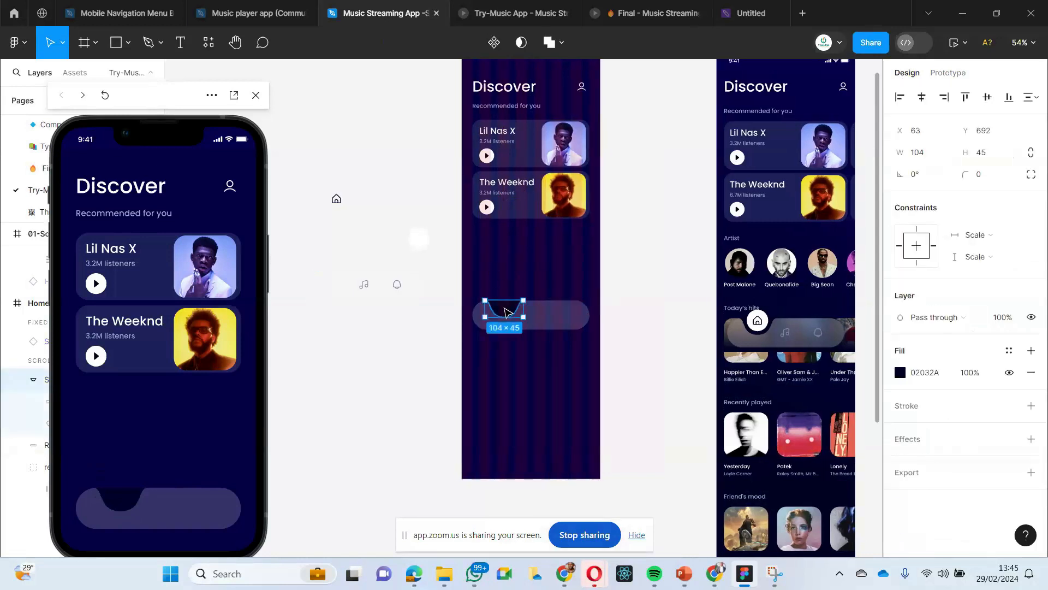
click(507, 268)
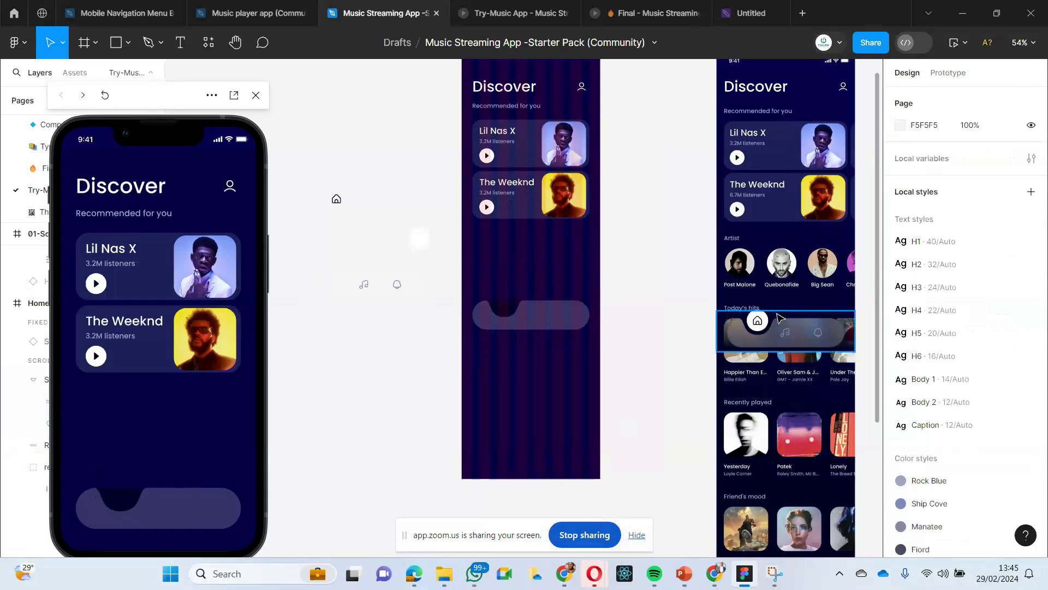
- Copy the 58 × 58 white circle from the loose navigation parts and paste it over the Home Page bar's notch
click(416, 245)
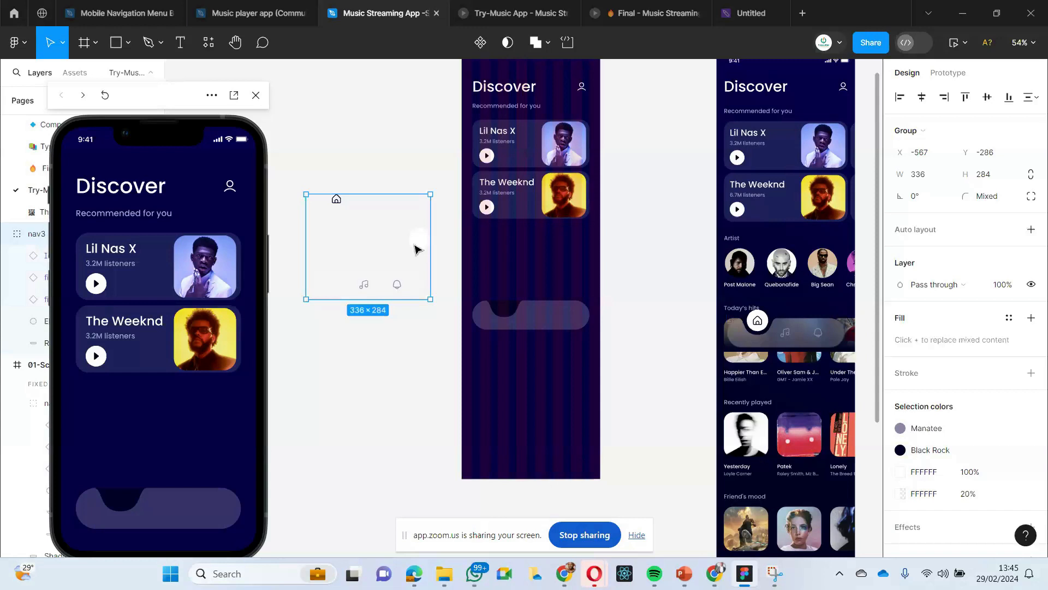
double_click(418, 247)
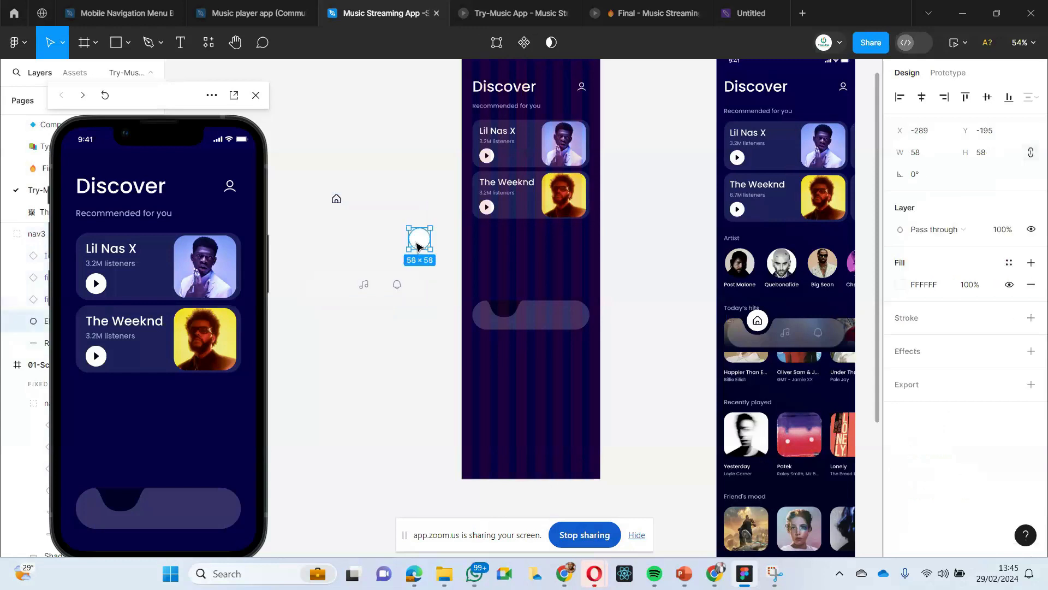
click(497, 308)
right_click(497, 308)
click(519, 170)
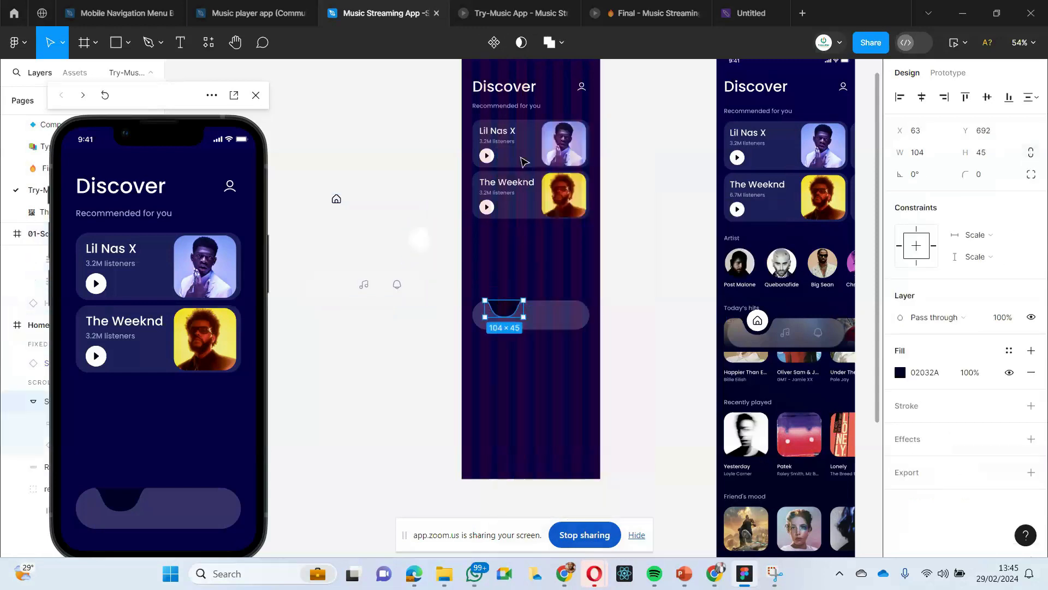
- Position the white circle inside the navigation bar's notch at X 86, Y 670, centred over the notch
click(503, 393)
drag(510, 313, 507, 312)
scroll(507, 313, up, 5)
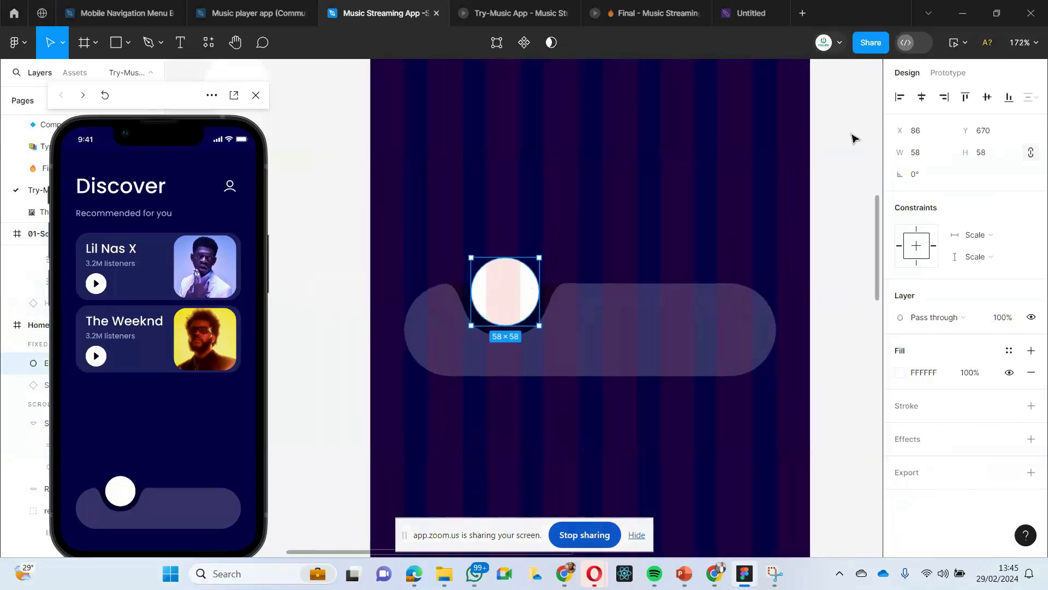
click(589, 223)
click(480, 326)
click(492, 287)
click(495, 248)
click(502, 289)
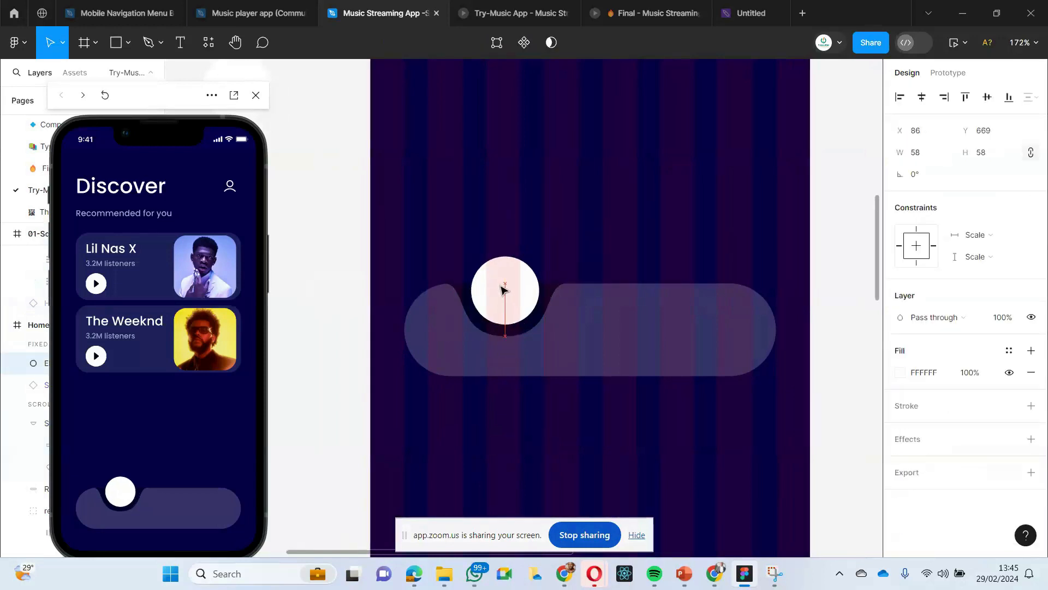
drag(502, 289, 503, 291)
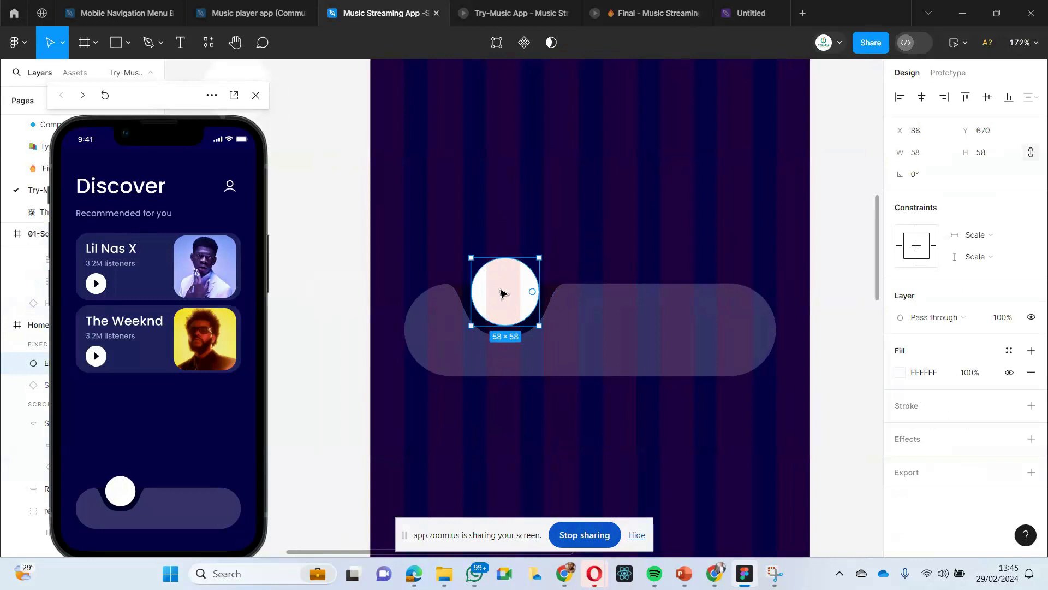
- Copy the 24 × 24 home icon from the loose navigation parts and paste it onto the white circle
scroll(503, 293, down, 5)
click(397, 355)
scroll(377, 269, down, 1)
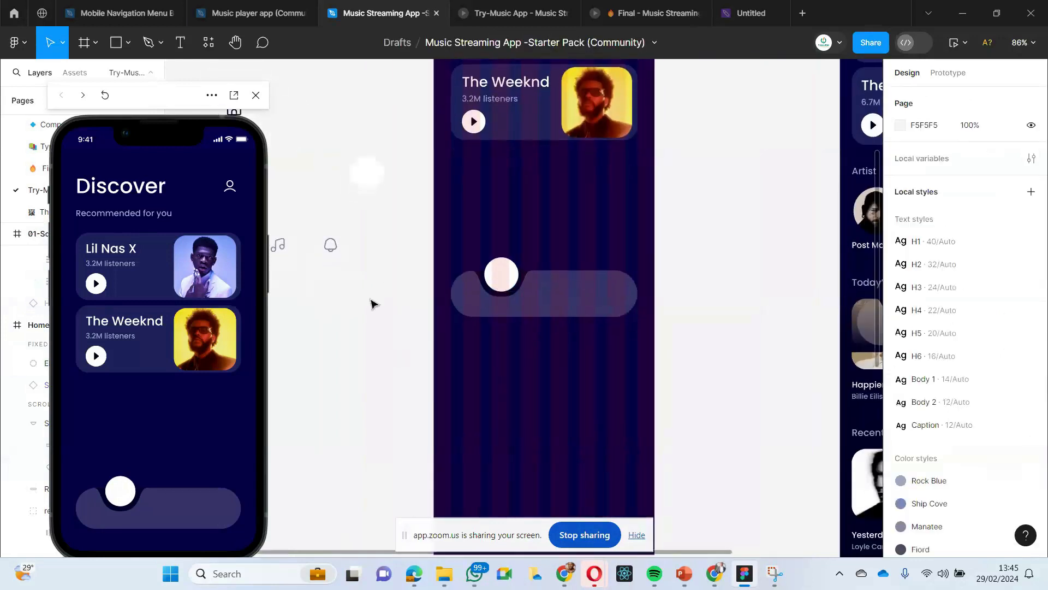
scroll(346, 257, left, 4)
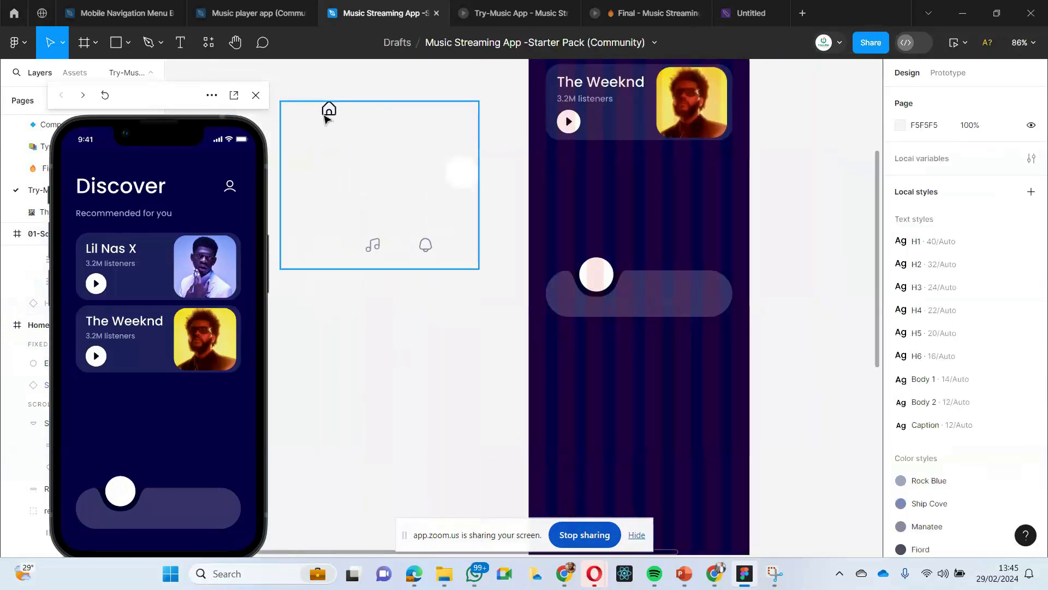
double_click(330, 113)
double_click(331, 113)
click(325, 156)
double_click(328, 116)
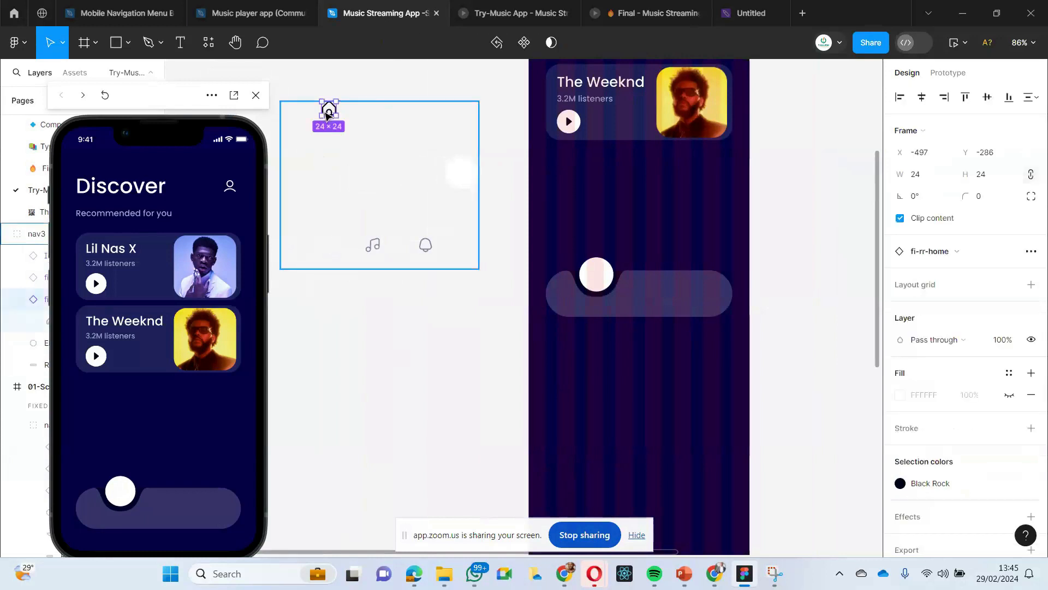
scroll(415, 262, right, 5)
click(475, 276)
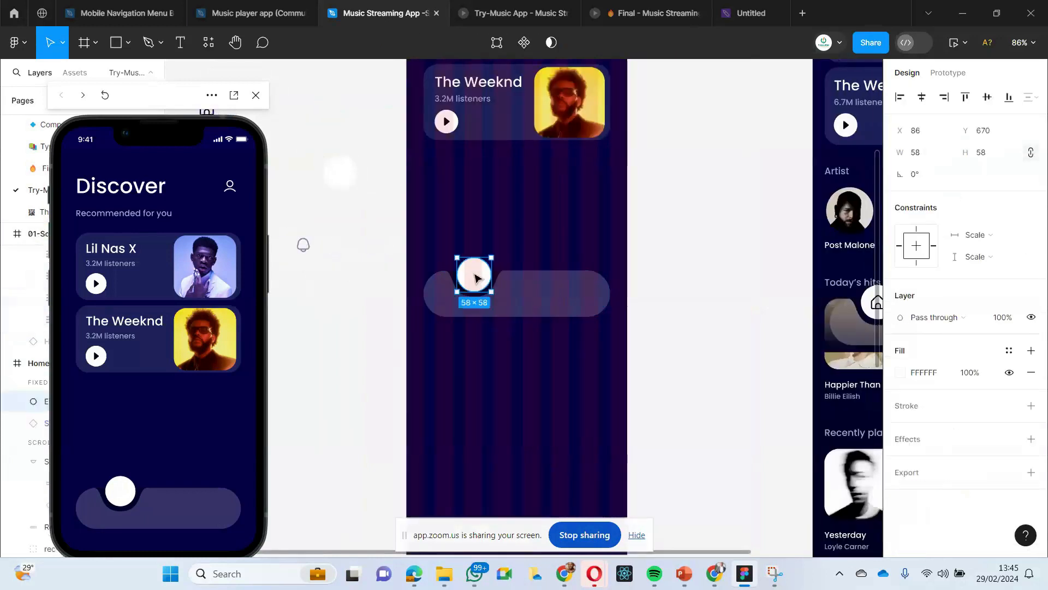
right_click(475, 277)
click(508, 167)
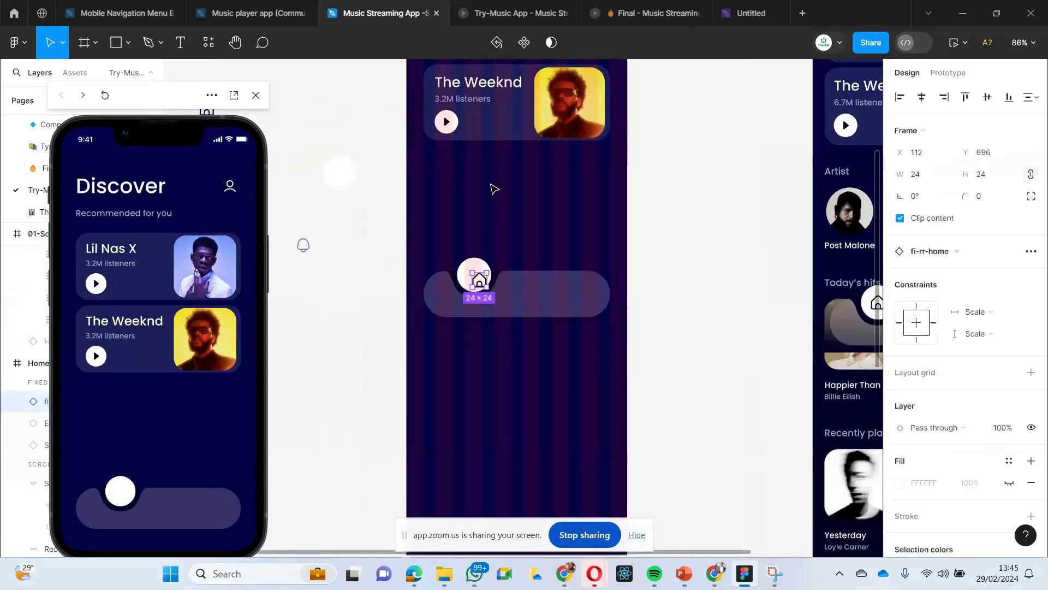
- Align the home icon and the white circle on their vertical and horizontal centres
shift+click(464, 268)
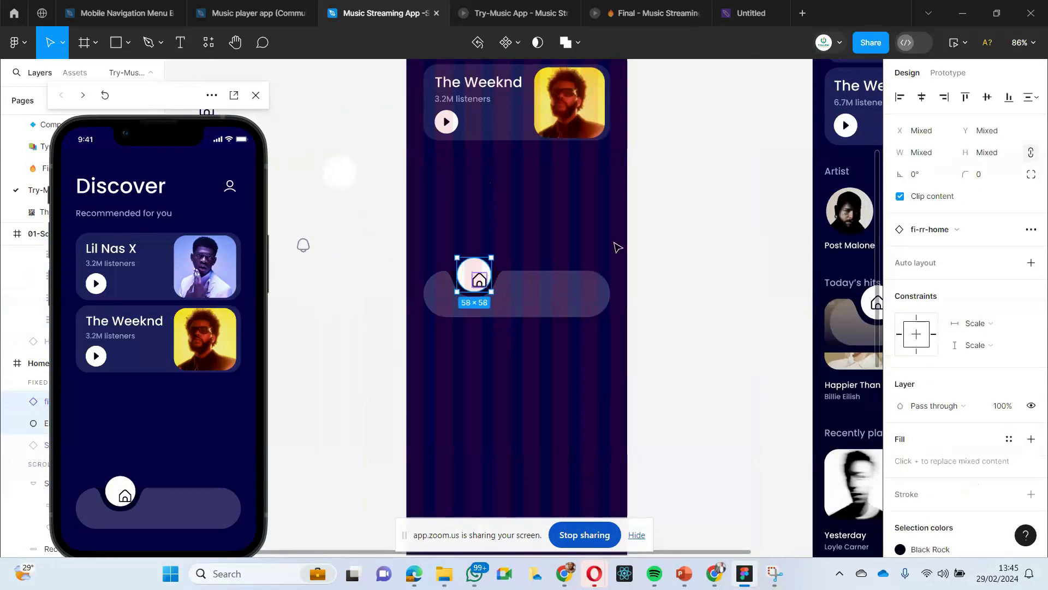
click(986, 99)
click(921, 98)
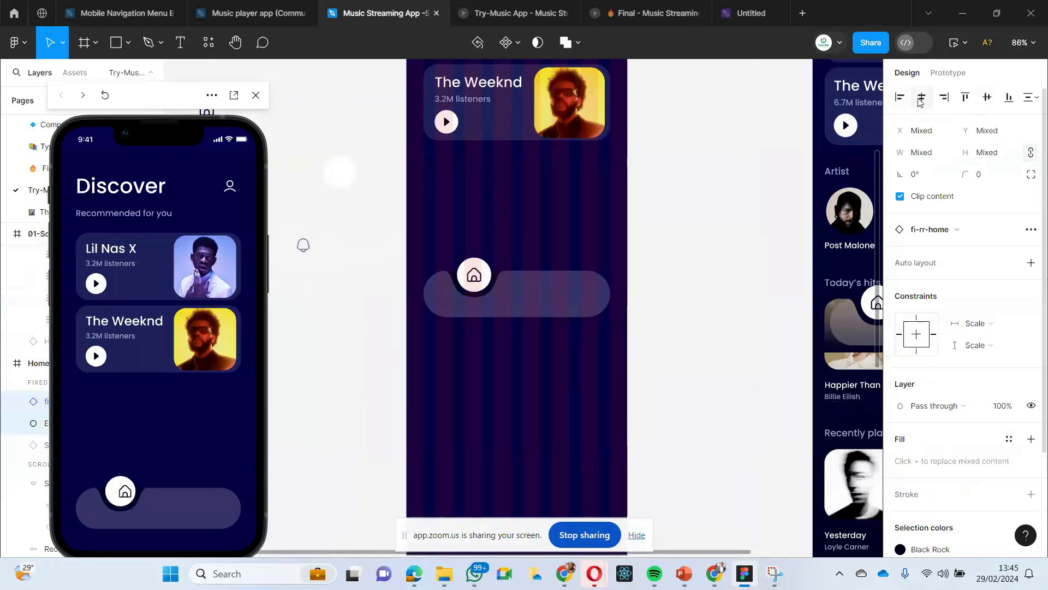
click(709, 293)
- Copy the music note icon from the loose navigation parts and paste it into the middle of the Home Page's navigation bar
scroll(343, 354, up, 5)
scroll(342, 355, left, 3)
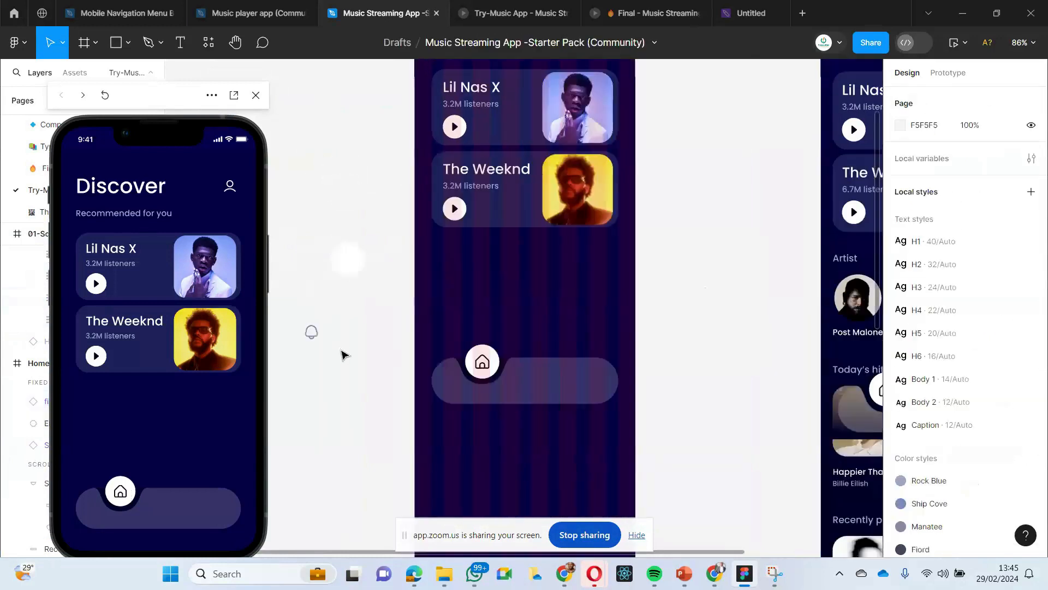
scroll(343, 355, down, 5)
scroll(342, 354, up, 4)
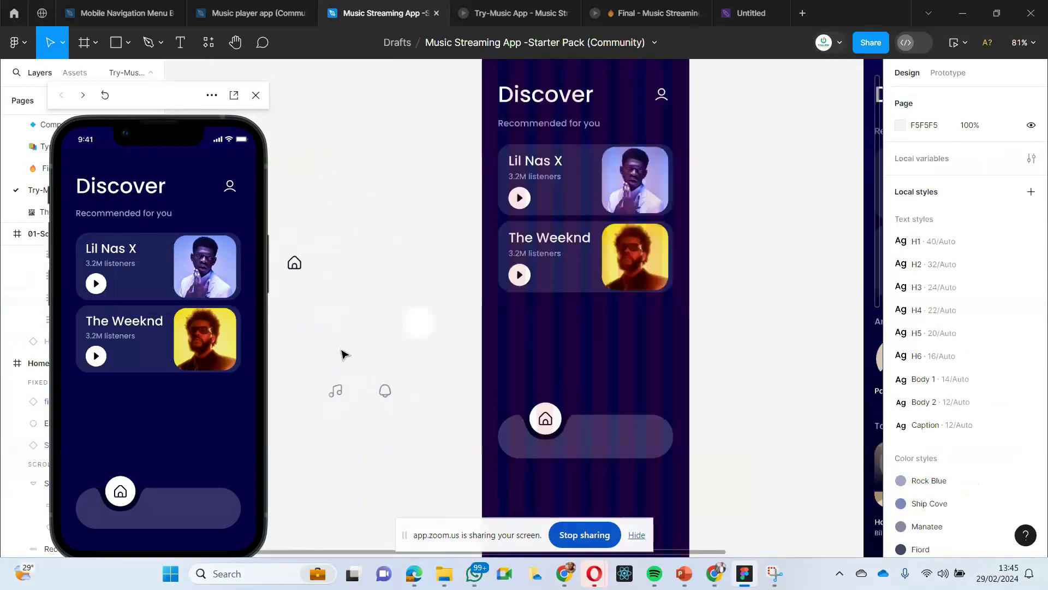
scroll(343, 354, down, 2)
scroll(342, 354, down, 2)
scroll(343, 354, down, 5)
scroll(342, 354, up, 3)
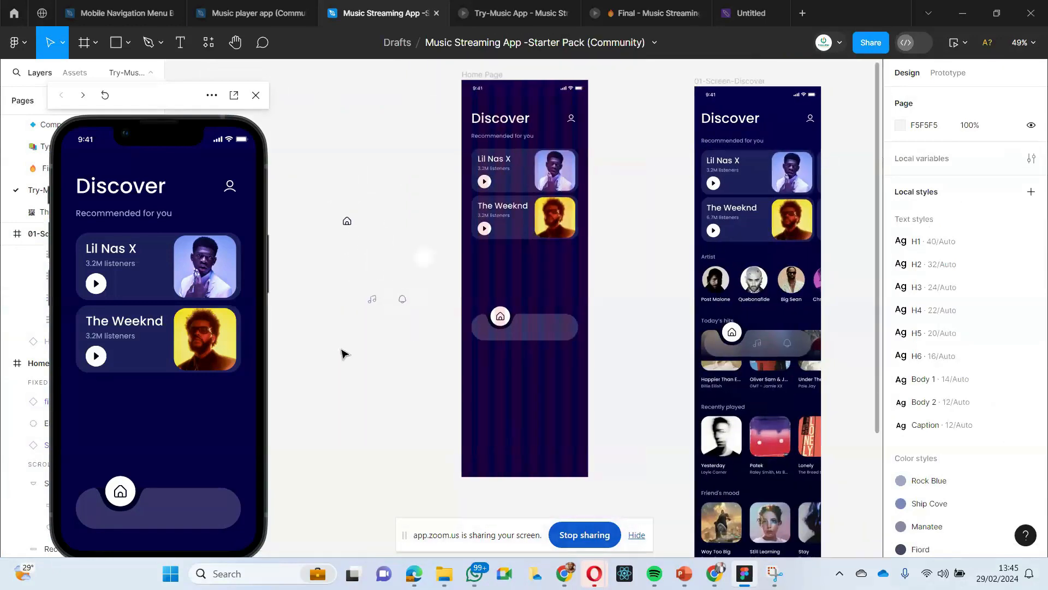
click(371, 307)
double_click(371, 307)
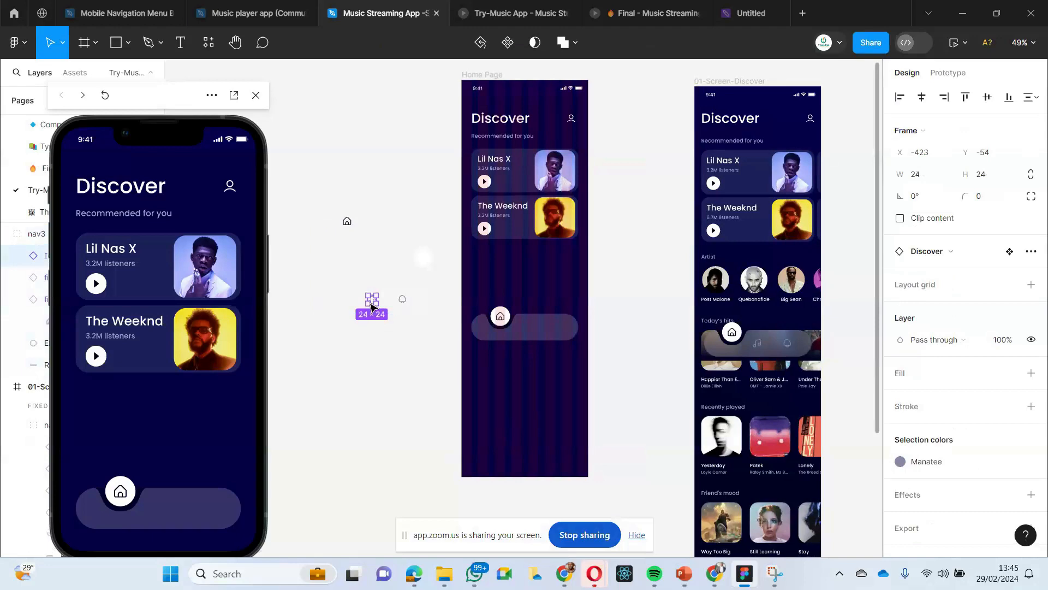
click(382, 350)
right_click(522, 328)
mouse_move(542, 233)
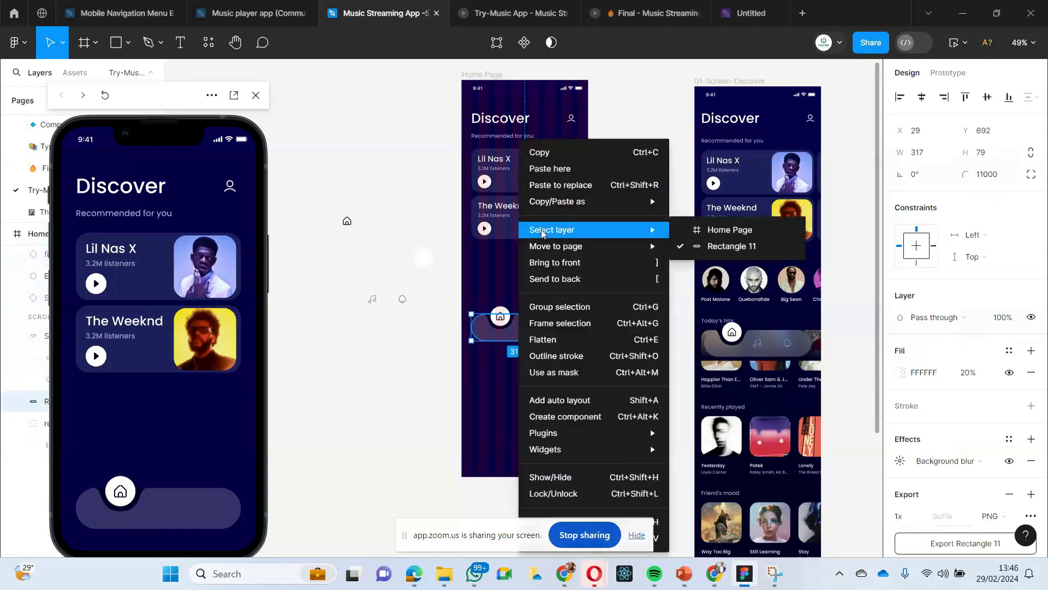
click(561, 184)
click(424, 376)
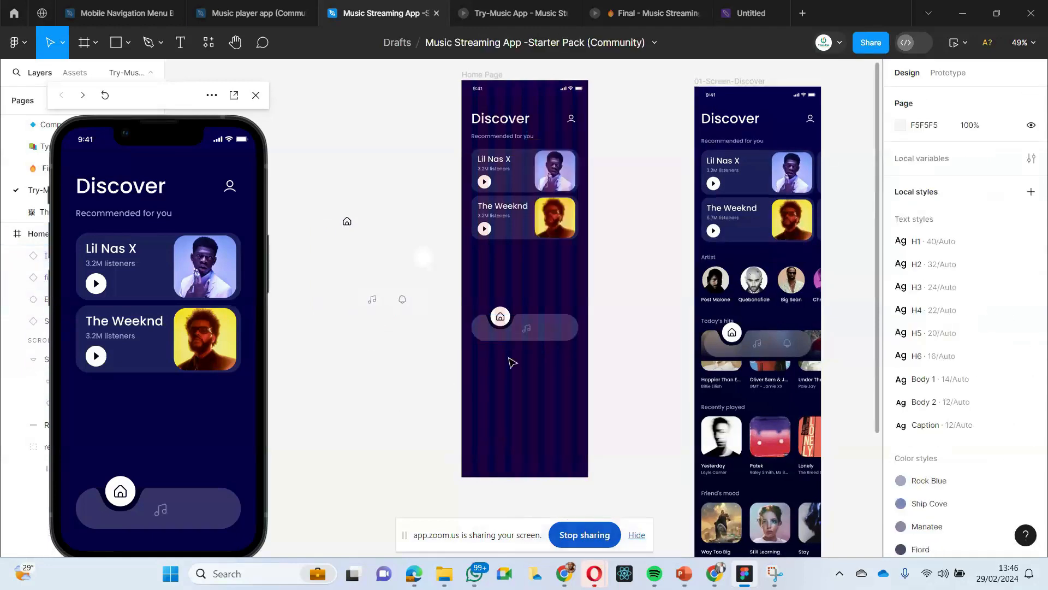
click(526, 331)
click(314, 360)
- Copy the bell icon from the loose navigation parts and place it near the right end of the Home Page's navigation bar
double_click(400, 301)
double_click(400, 301)
click(391, 323)
click(402, 302)
double_click(402, 300)
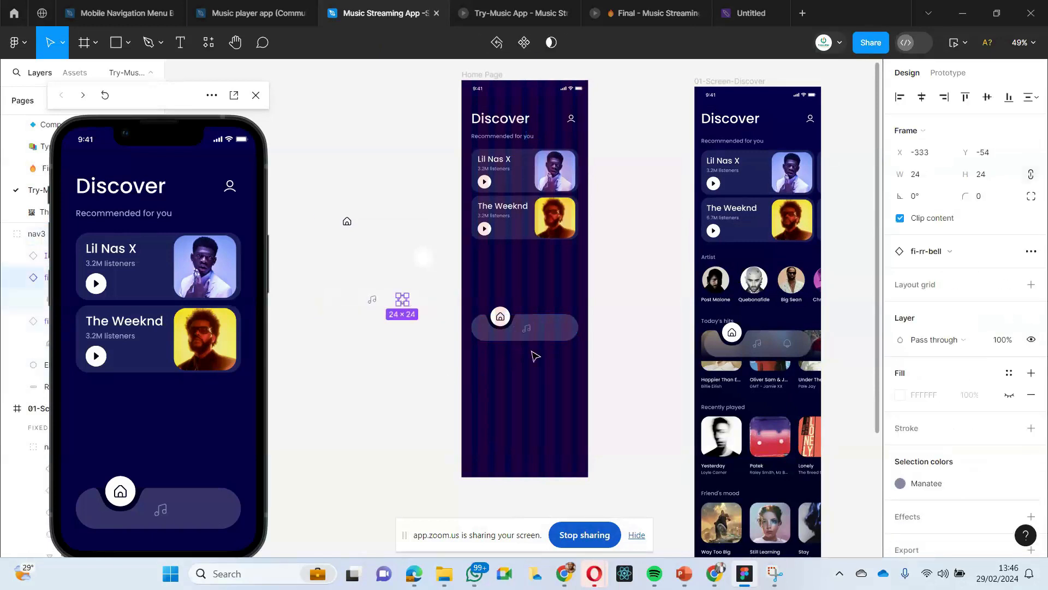
click(543, 330)
right_click(545, 324)
click(568, 169)
scroll(542, 435, up, 5)
scroll(542, 435, up, 3)
click(549, 409)
drag(600, 318, 608, 310)
- Try to shift only the dark notch and the home icon slightly left within the navigation bar
click(466, 302)
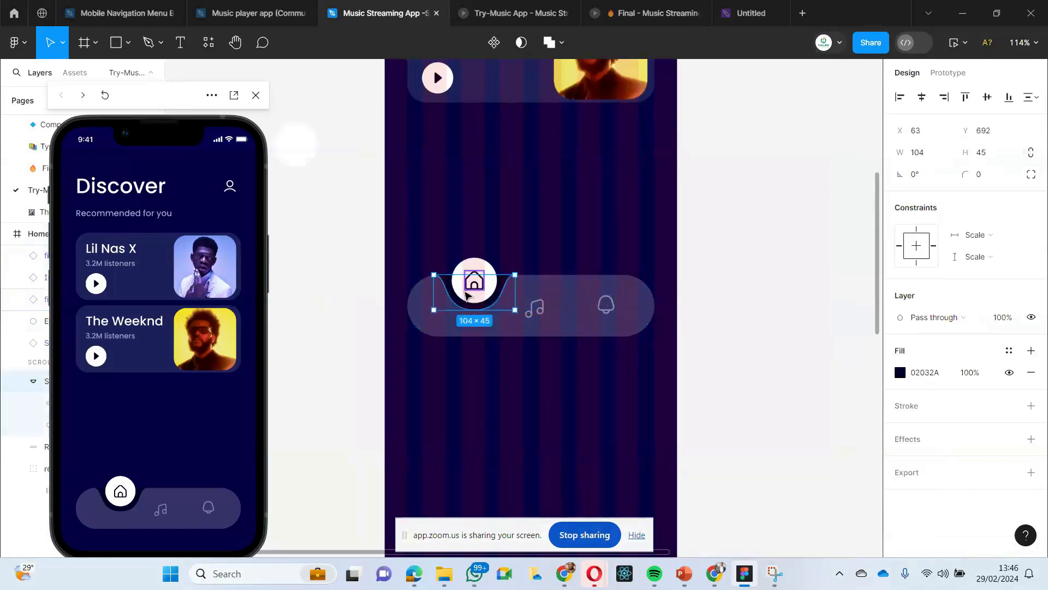
shift+click(467, 293)
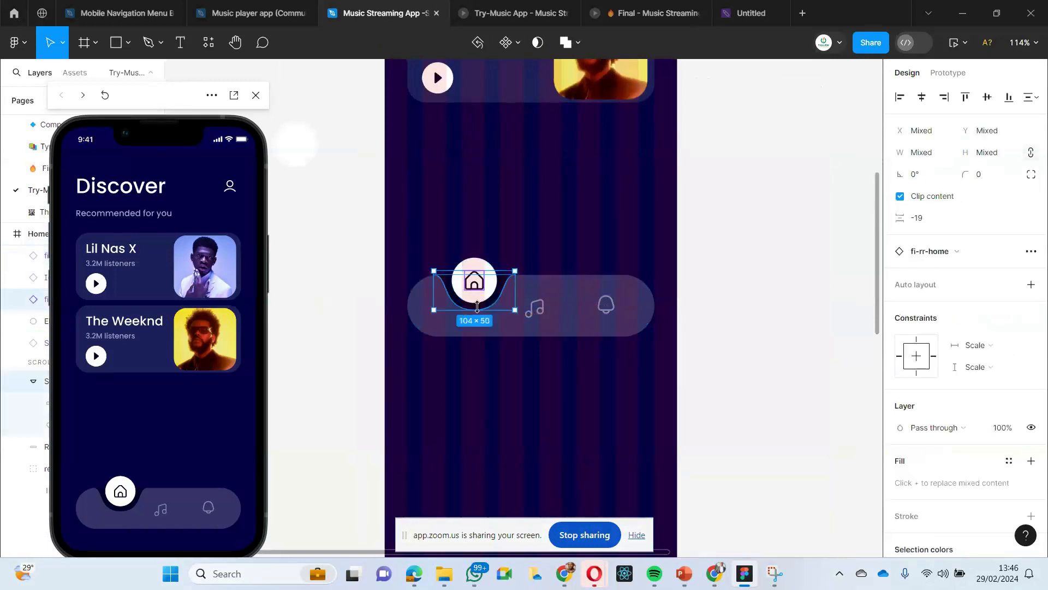
drag(480, 305, 475, 309)
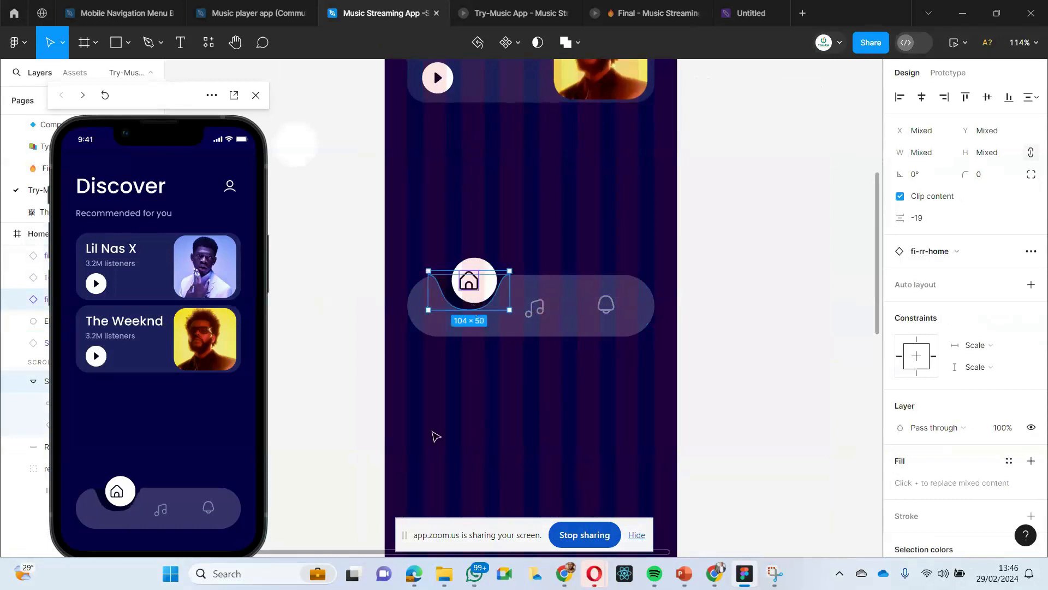
click(496, 346)
key(ctrl+z)
click(473, 415)
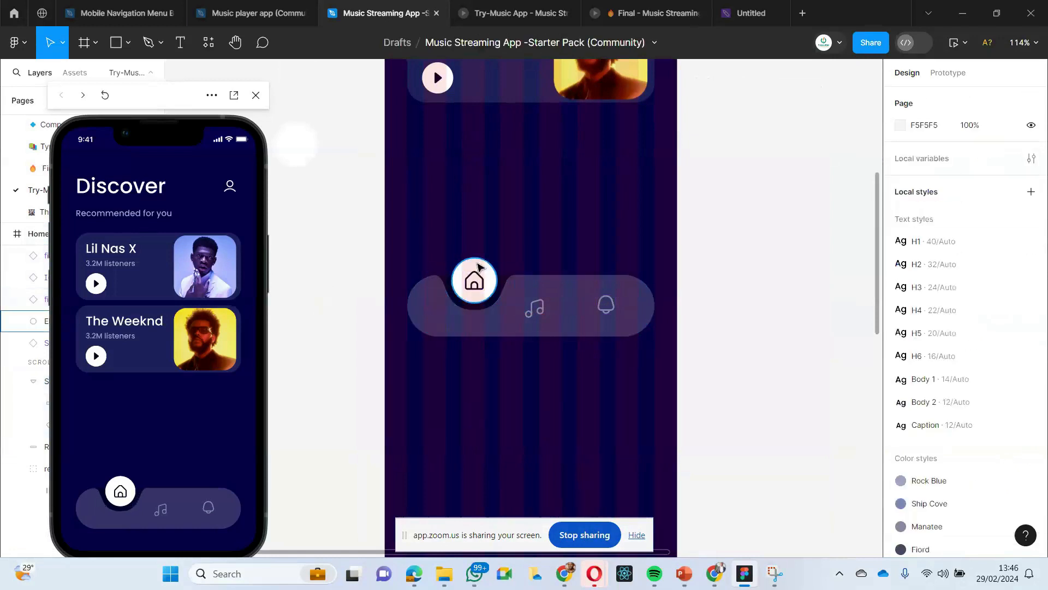
- Move the notch, white circle and home icon together slightly left, placing the home icon at X 98
drag(461, 232, 496, 326)
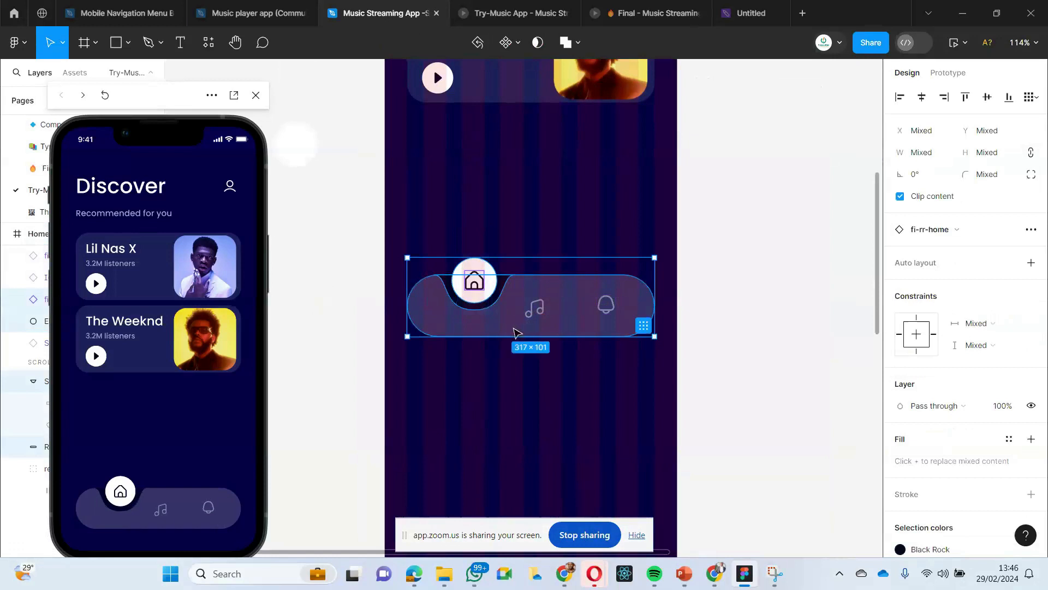
shift+click(513, 331)
drag(478, 293, 473, 297)
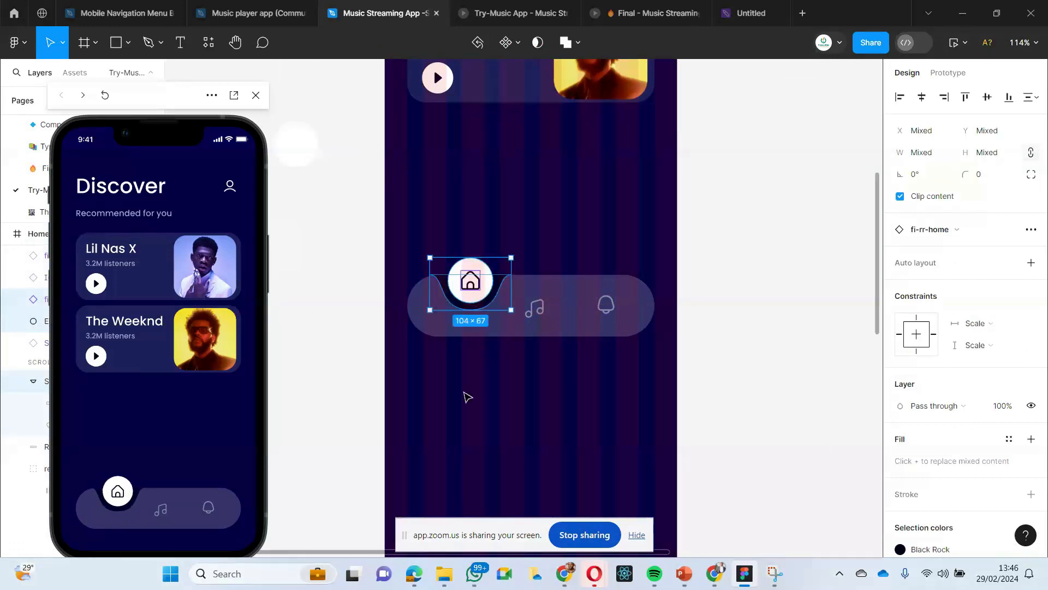
click(465, 398)
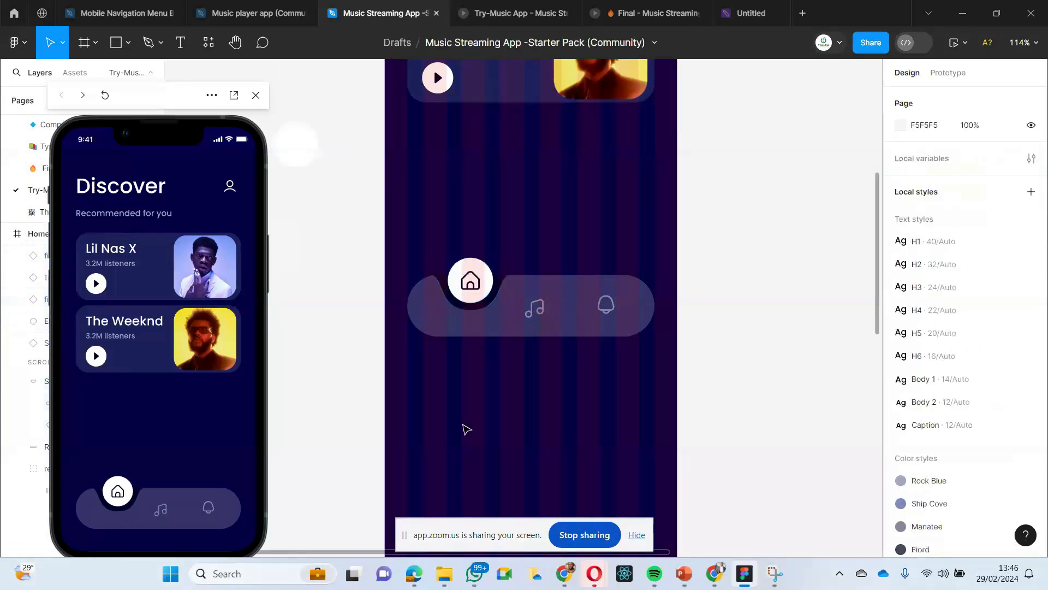
- Duplicate the dark notch along the navigation bar's upper edge and place the copy around the bell icon at X 217, Y 692
click(501, 282)
drag(501, 283, 589, 296)
click(646, 381)
click(610, 382)
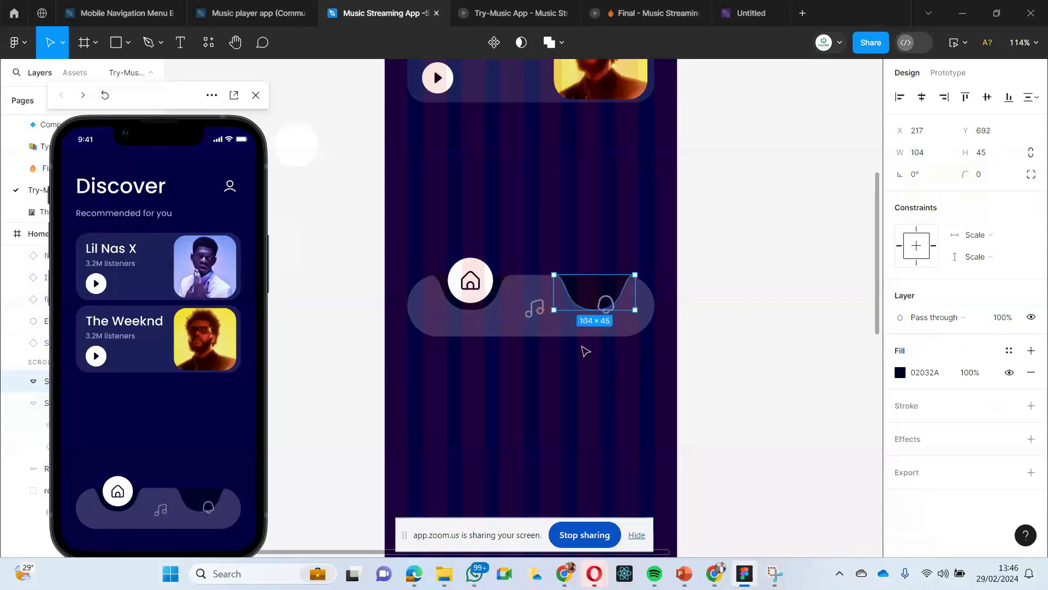
click(579, 385)
click(583, 298)
click(590, 468)
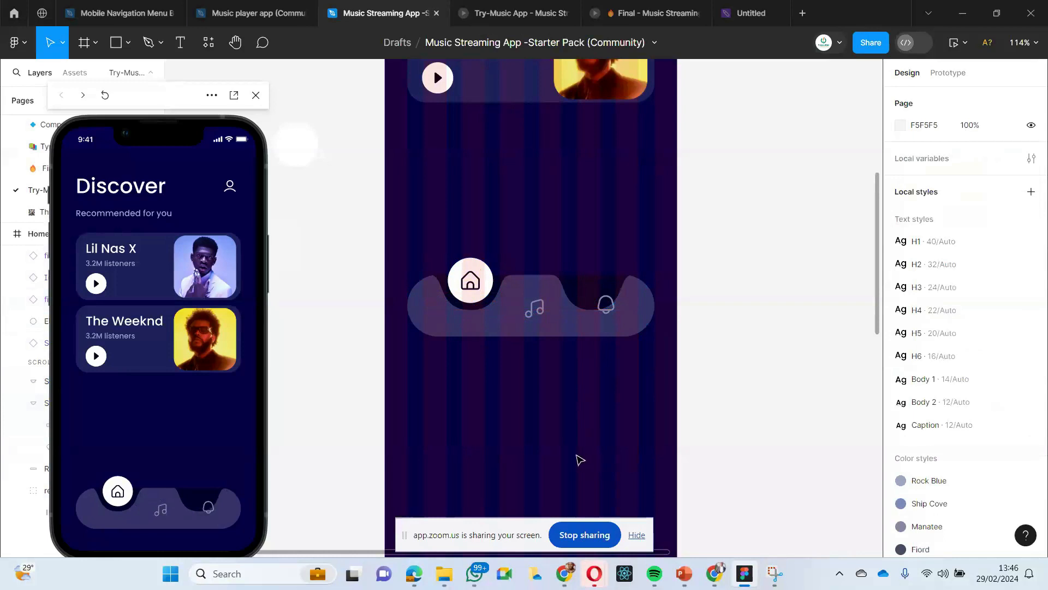
- Move the bell icon to X 259, Y 718 and the music note icon to X 169, Y 723
click(614, 312)
drag(610, 312, 599, 312)
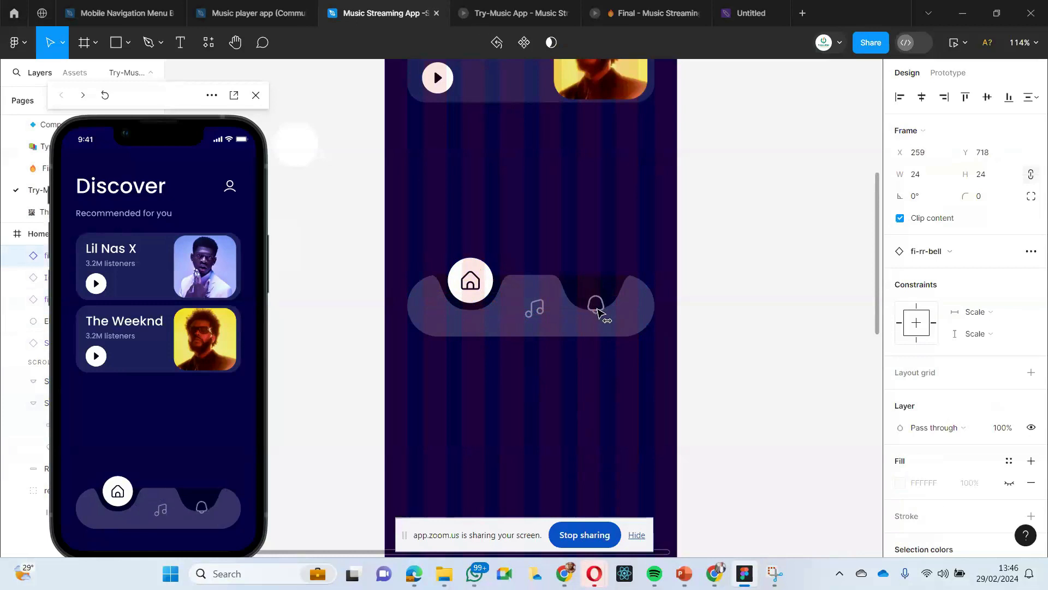
click(536, 312)
drag(534, 316, 527, 315)
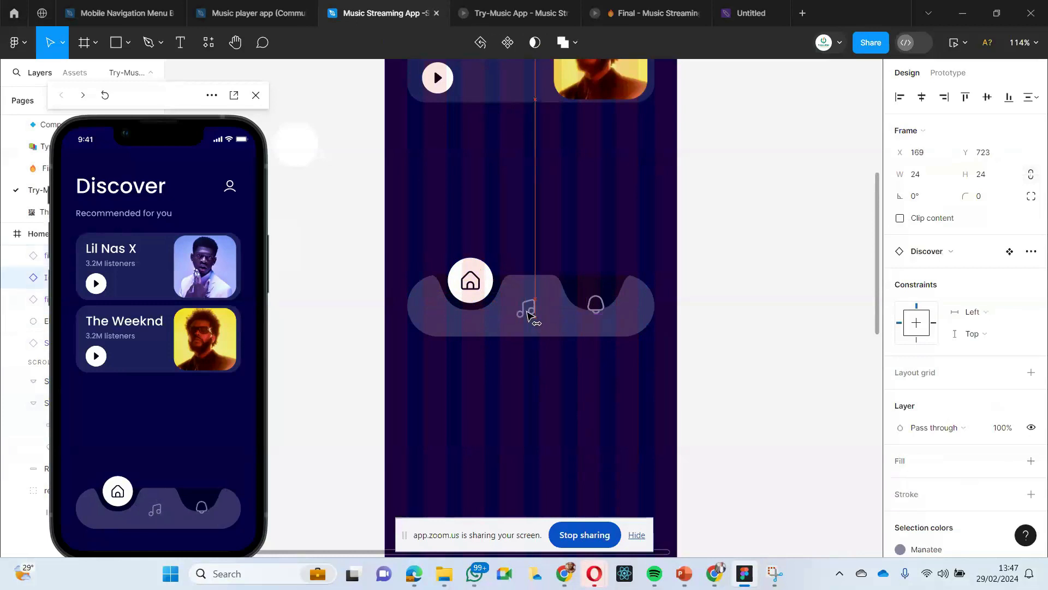
- Tidy up the spacing of the home, music note and bell icons as one selection
click(471, 284)
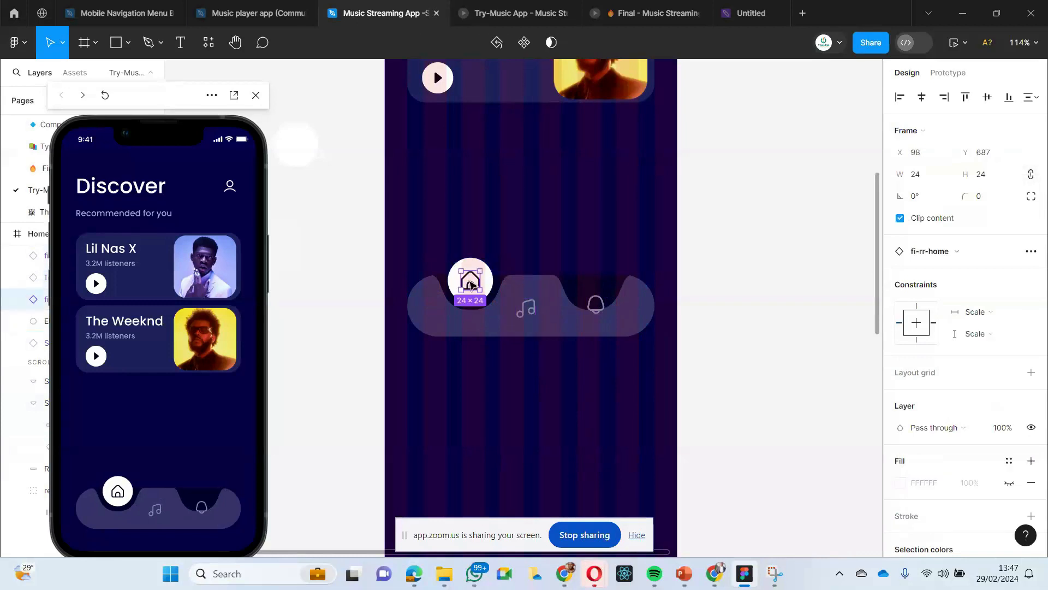
click(595, 304)
shift+click(526, 309)
shift+click(471, 282)
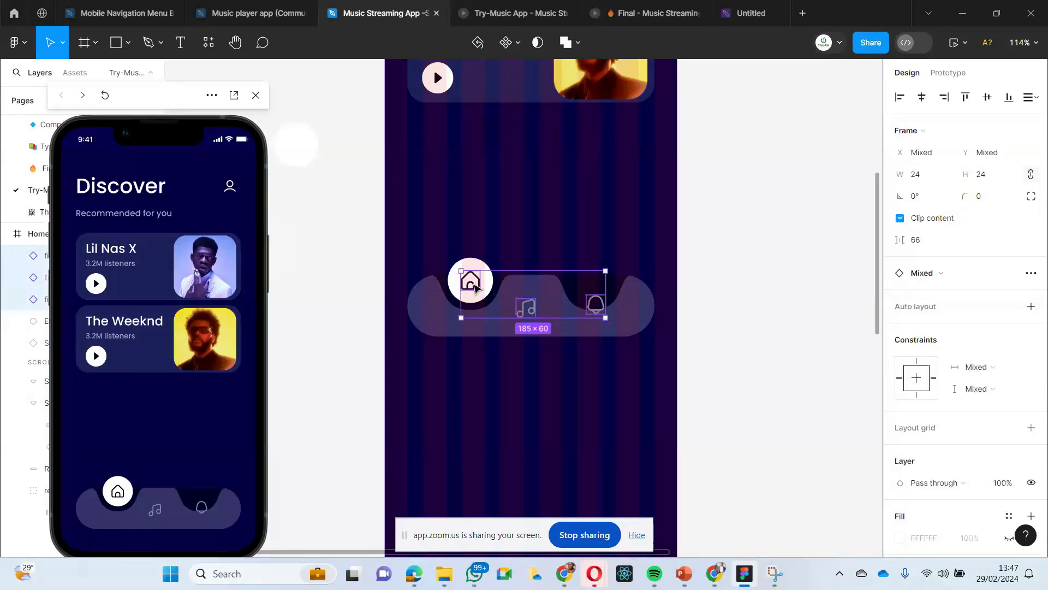
click(1032, 100)
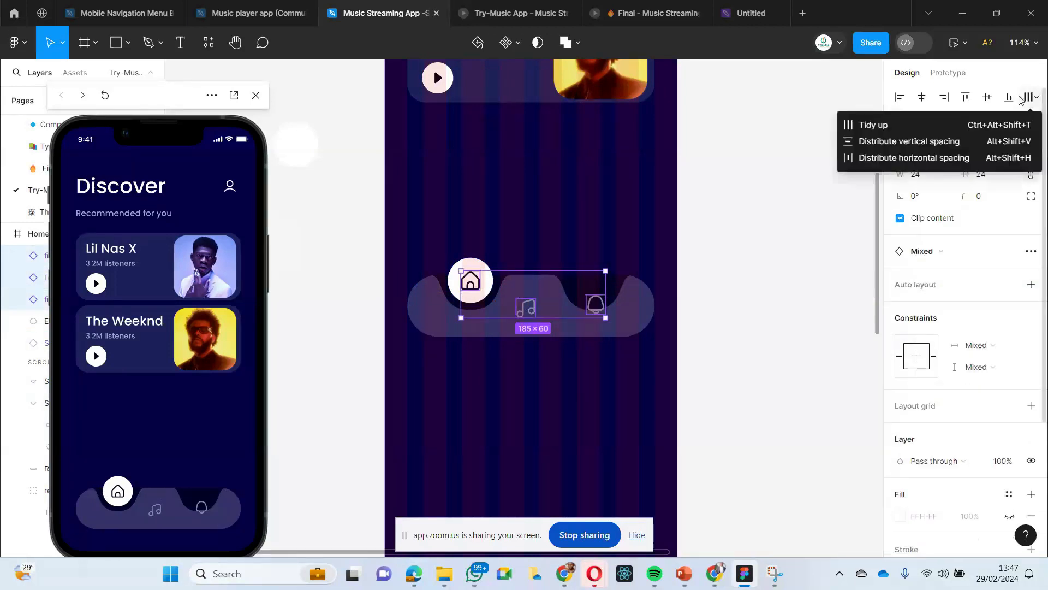
click(874, 126)
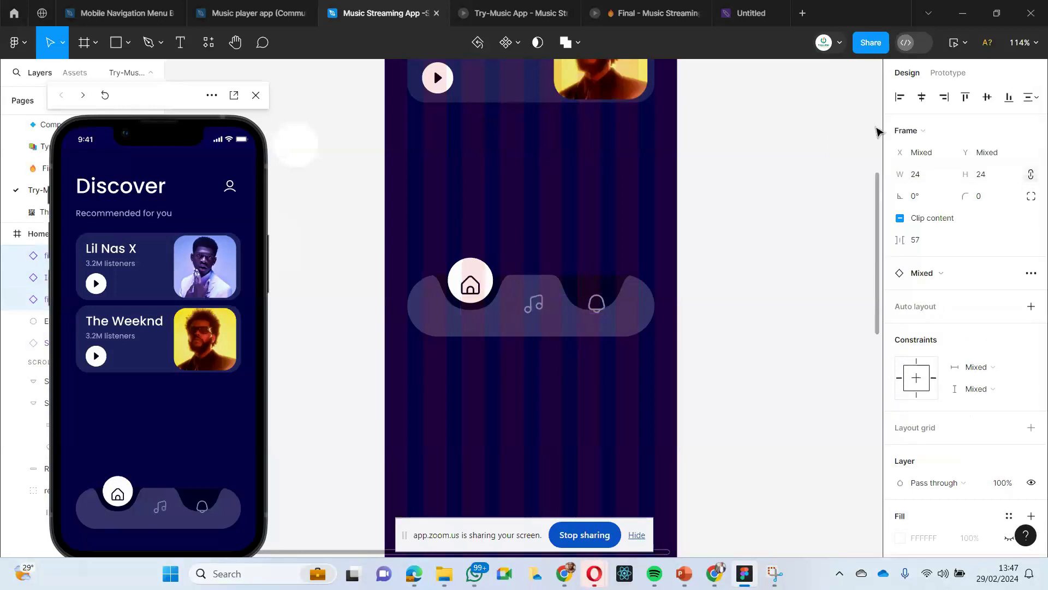
- Align the home icon and the white circle behind it by their vertical centers
click(525, 381)
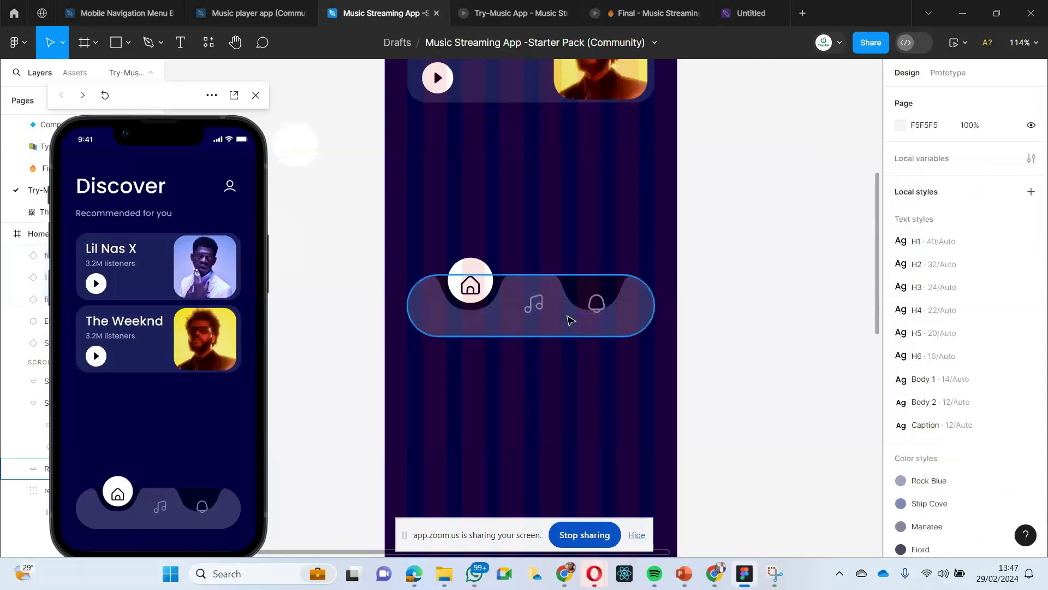
click(474, 292)
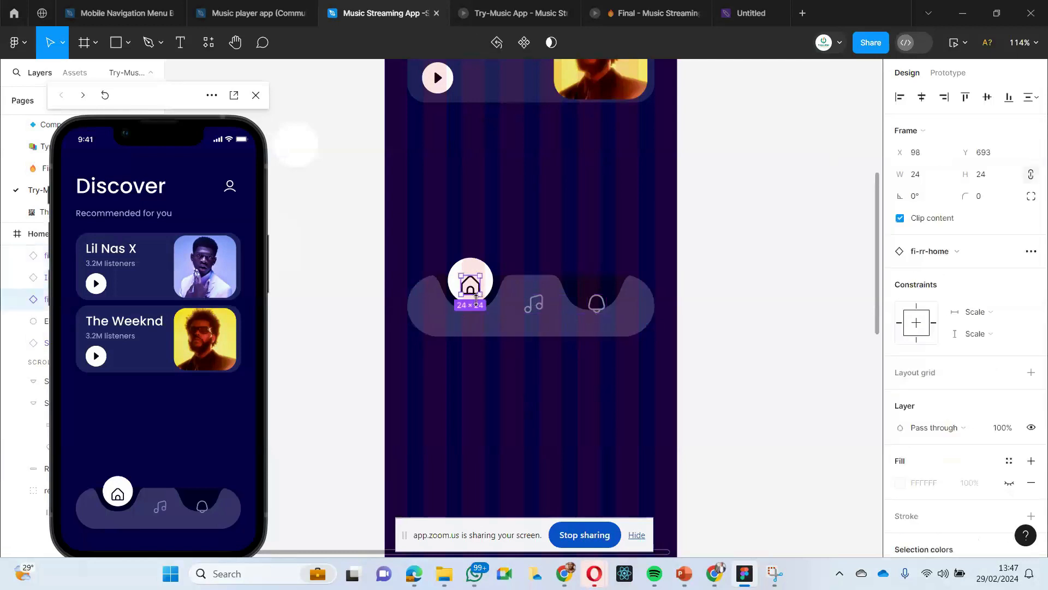
shift+click(477, 266)
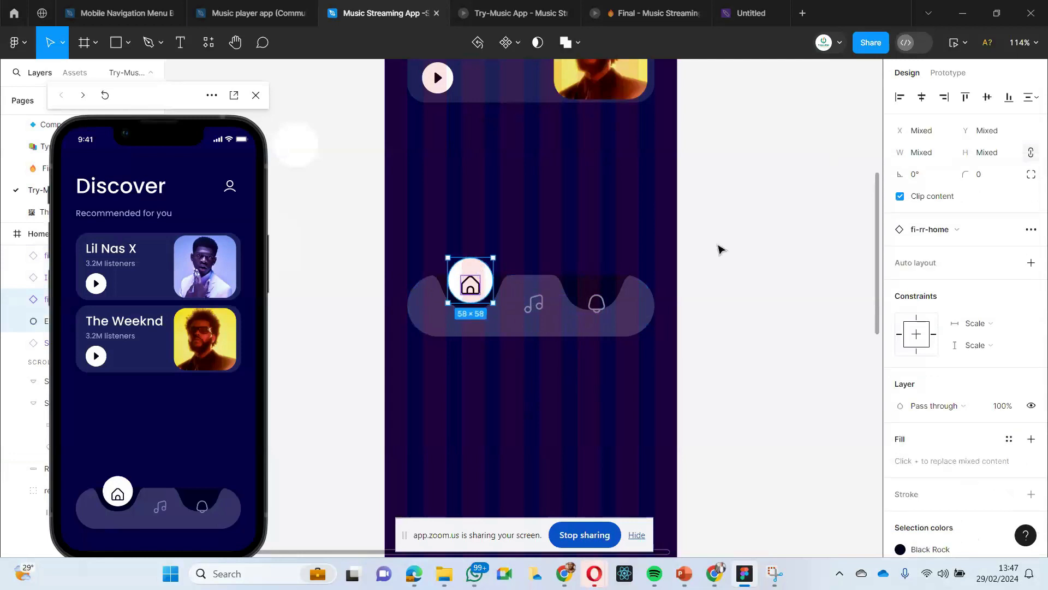
click(987, 97)
click(847, 239)
- Align the music note and bell icons with the vertical center of the navigation bar's rounded background
click(537, 309)
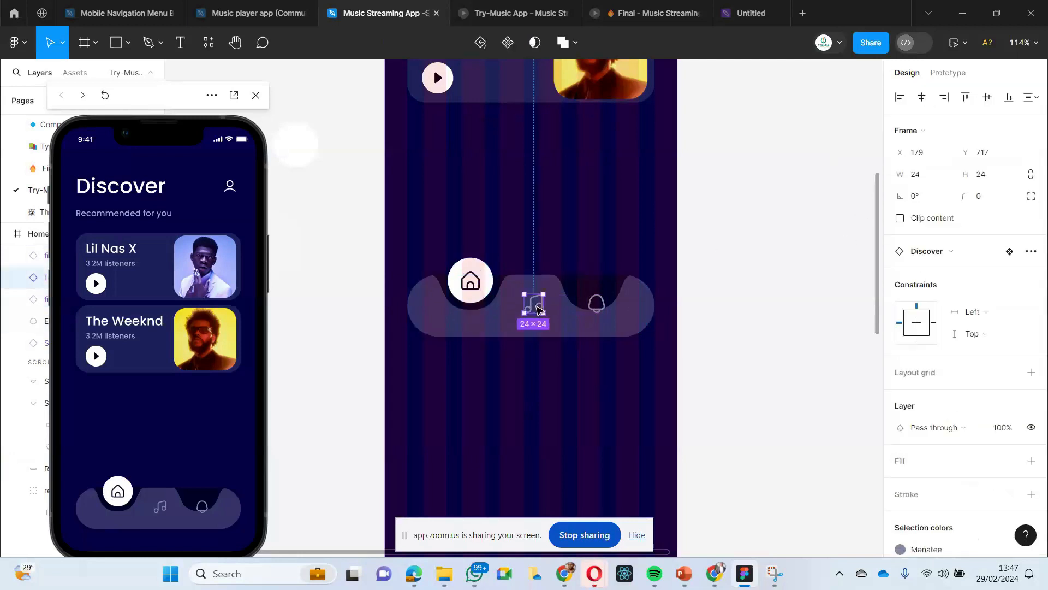
shift+click(599, 308)
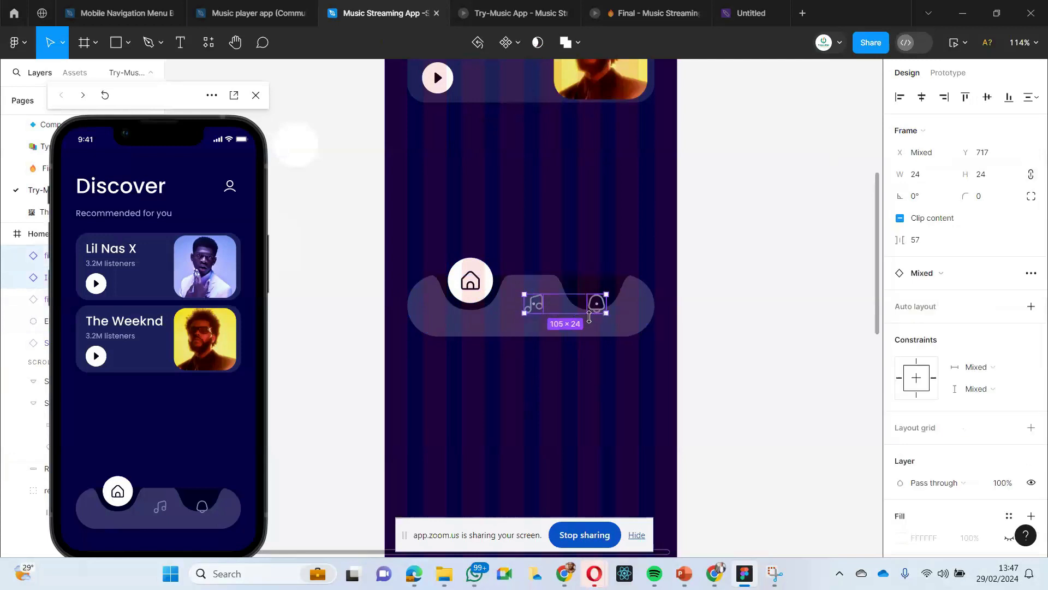
shift+click(640, 315)
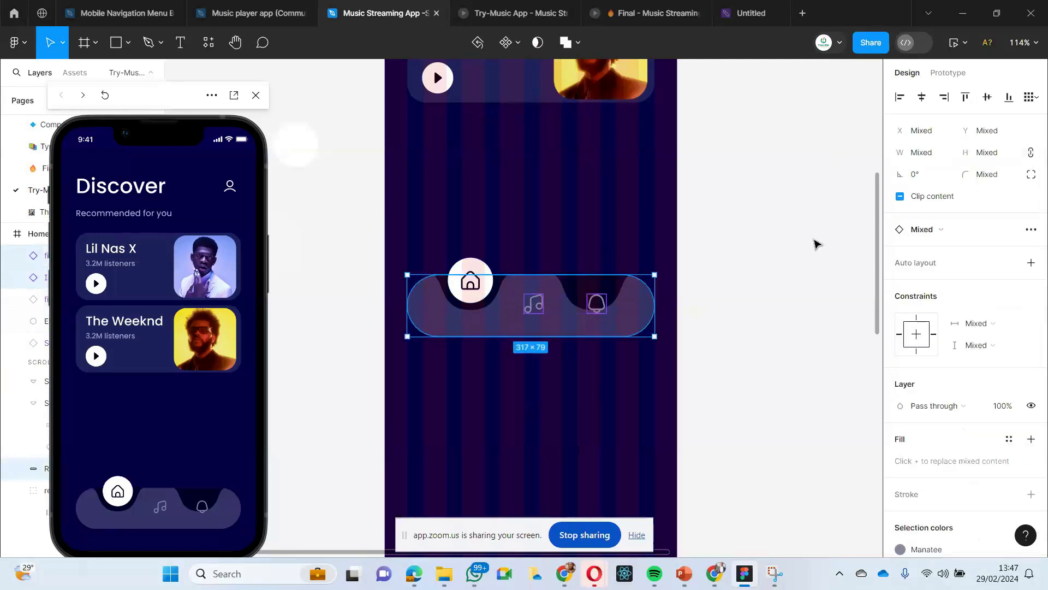
click(707, 346)
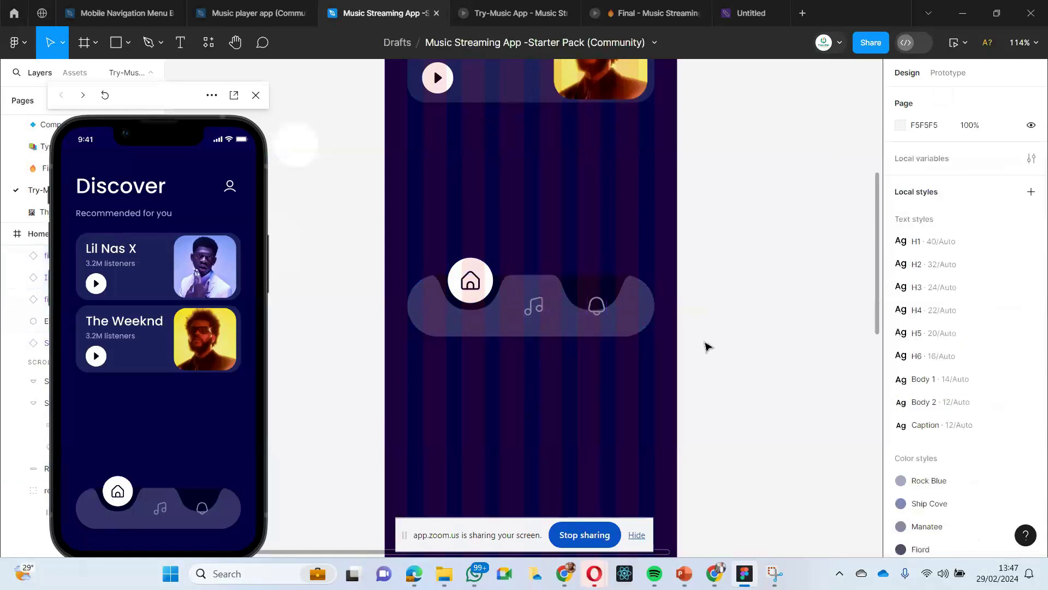
- Shift the music note and bell icons slightly left together and delete the dark notch around the bell icon
click(538, 311)
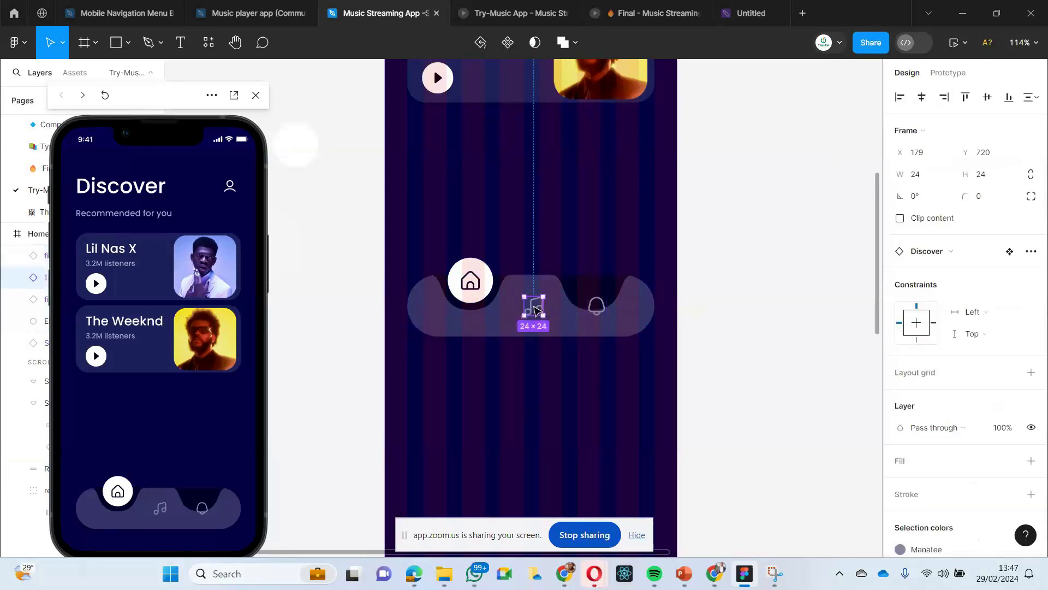
shift+click(596, 309)
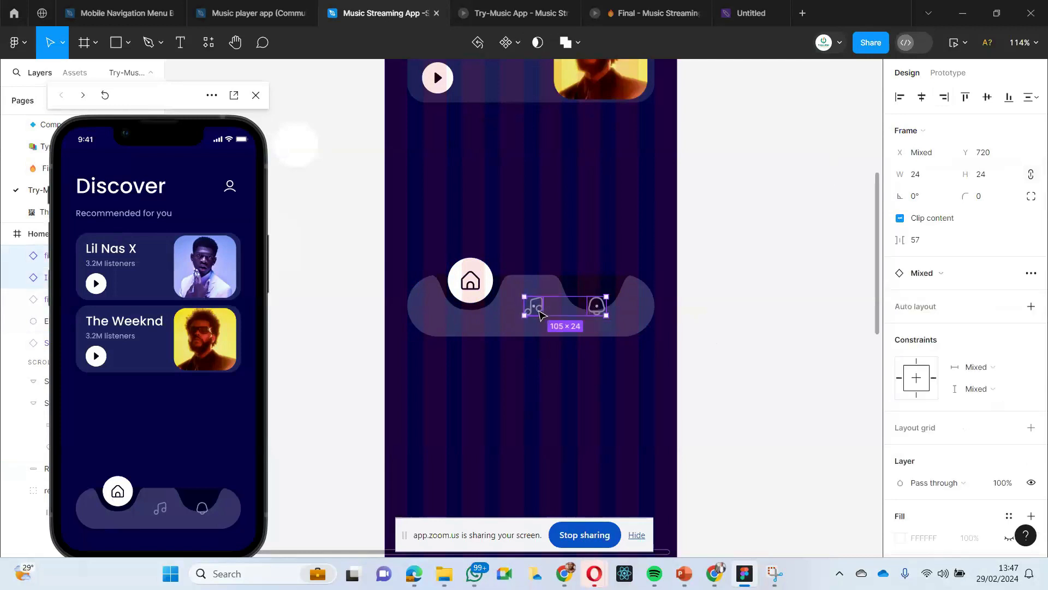
drag(536, 310, 536, 314)
click(549, 371)
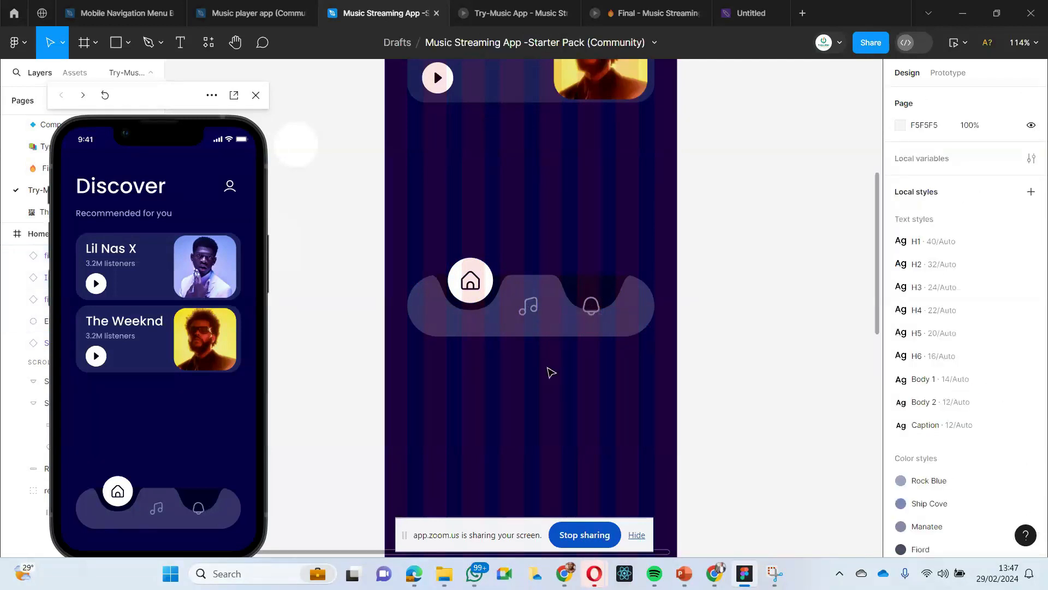
click(598, 290)
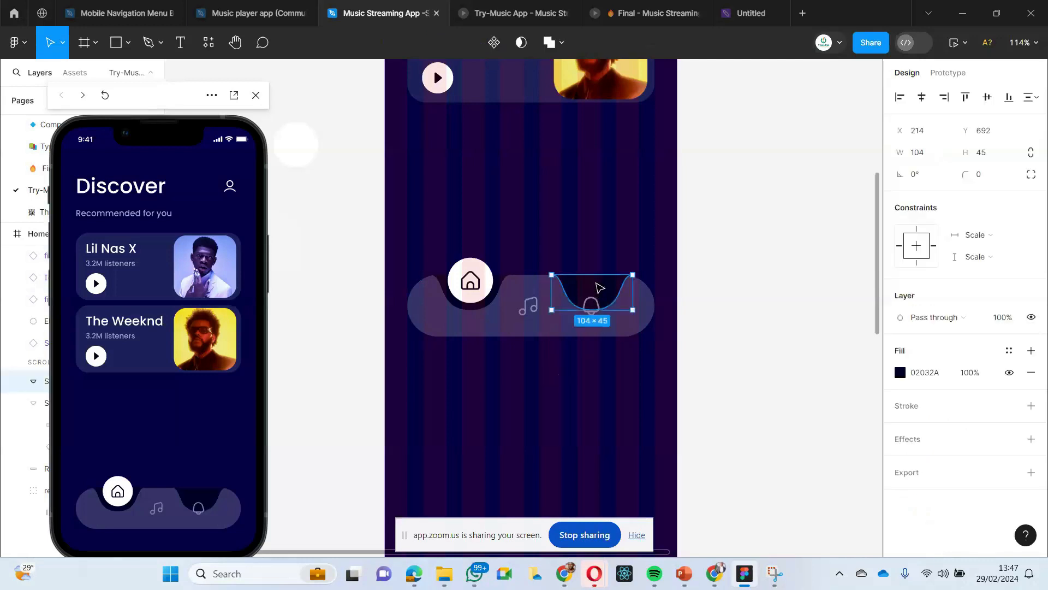
key(Delete)
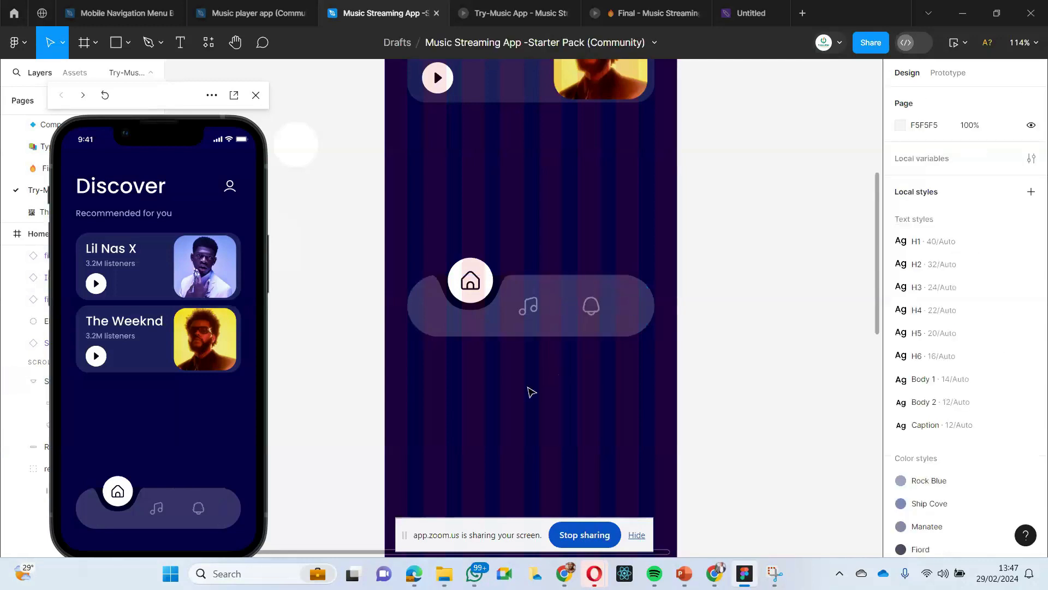
- Group the navigation bar's rounded background, notch, white circle and three icons on the Home Page
scroll(531, 391, down, 5)
scroll(527, 386, down, 1)
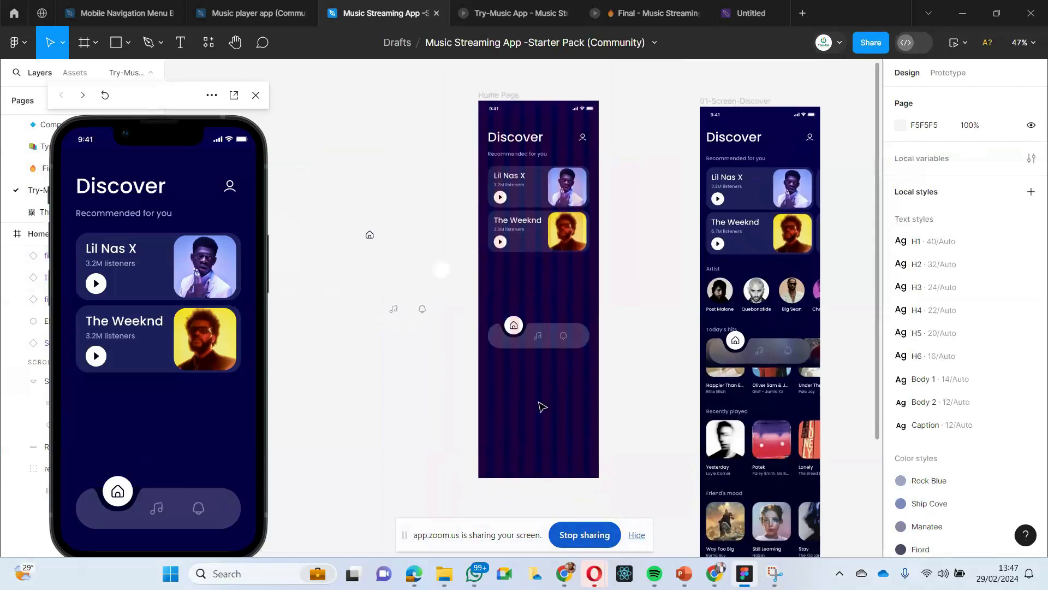
click(485, 318)
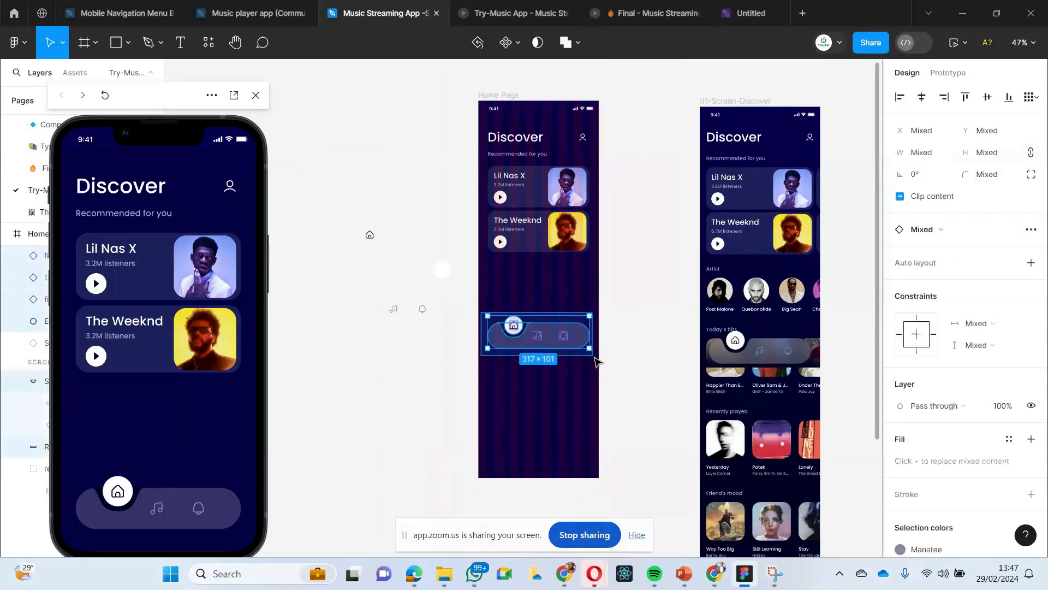
key(Escape)
click(487, 314)
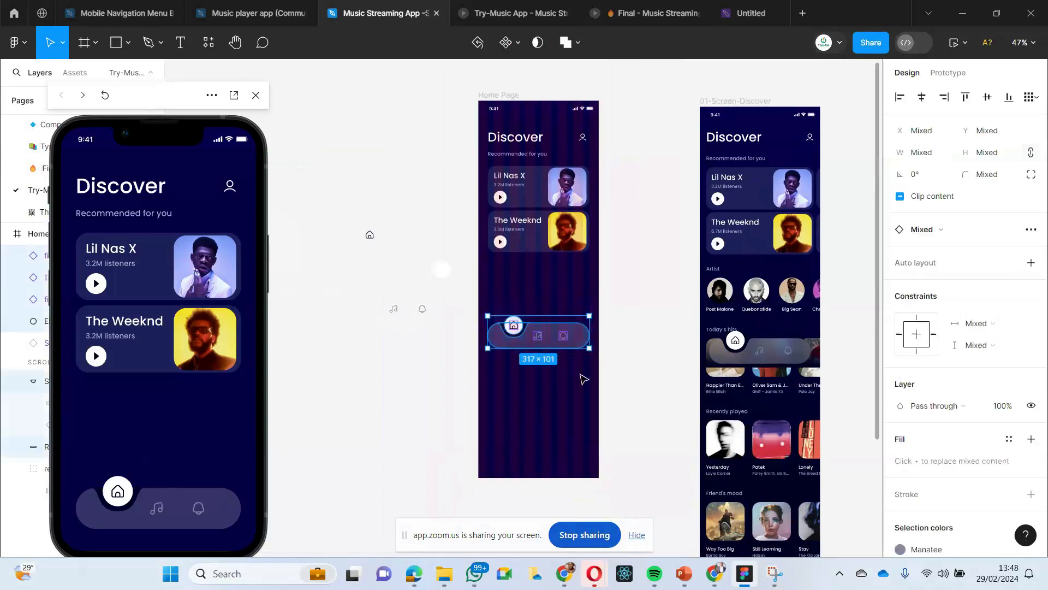
key(Escape)
drag(487, 317, 598, 360)
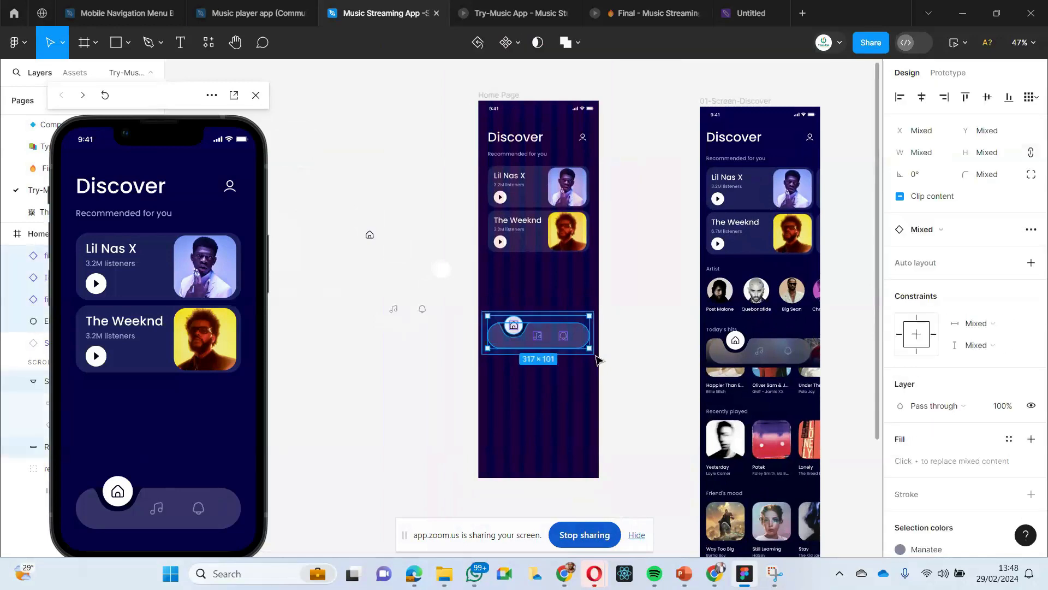
drag(486, 304, 592, 355)
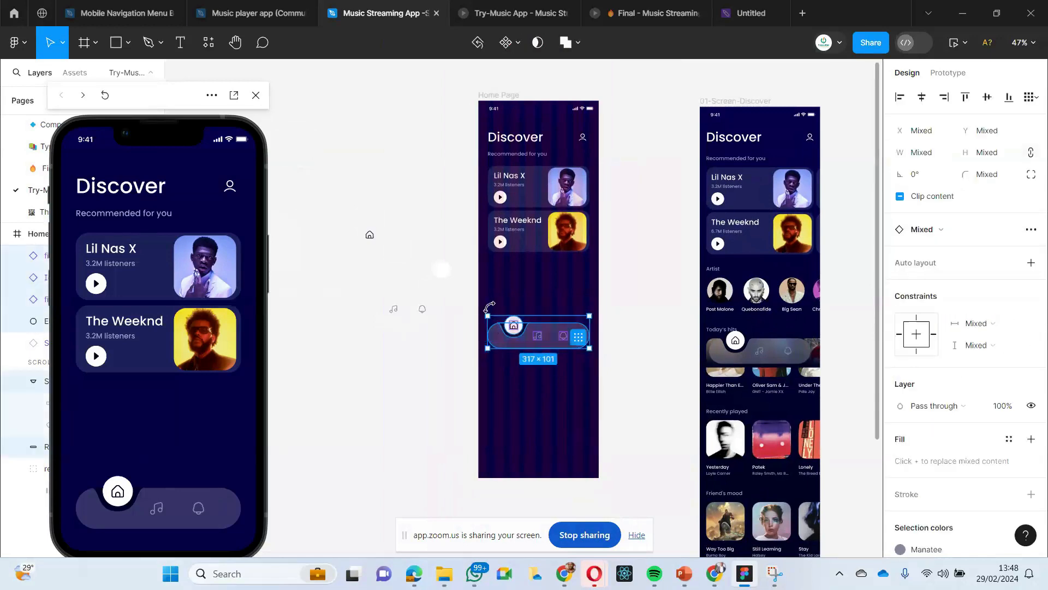
drag(486, 302, 585, 358)
click(503, 374)
drag(490, 311, 553, 342)
right_click(549, 337)
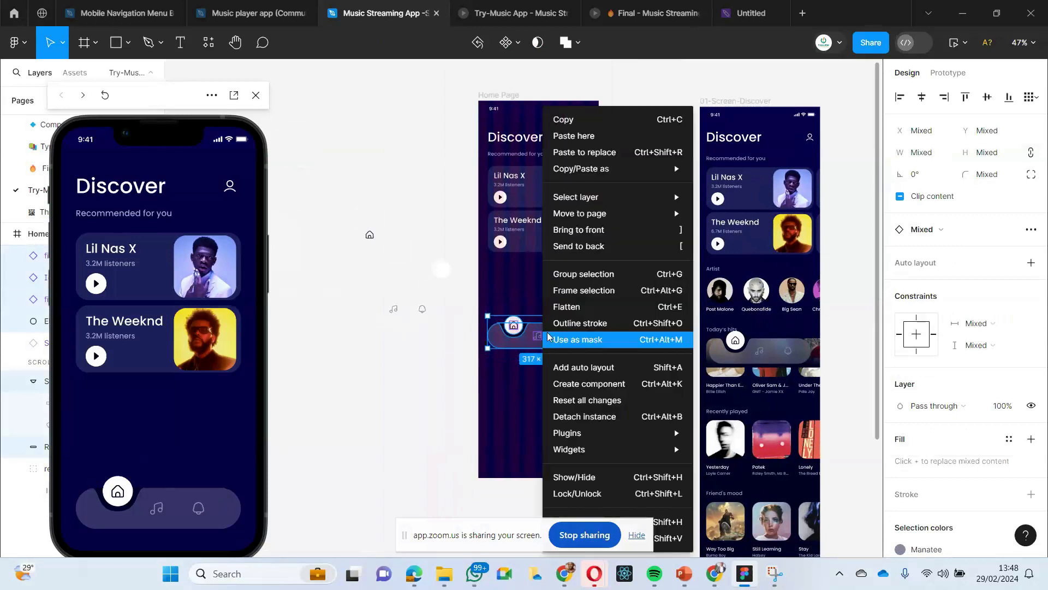
click(584, 274)
- Move the preview window off the layer list and rename the new navigation bar group as Nav4
drag(188, 148, 386, 185)
double_click(67, 256)
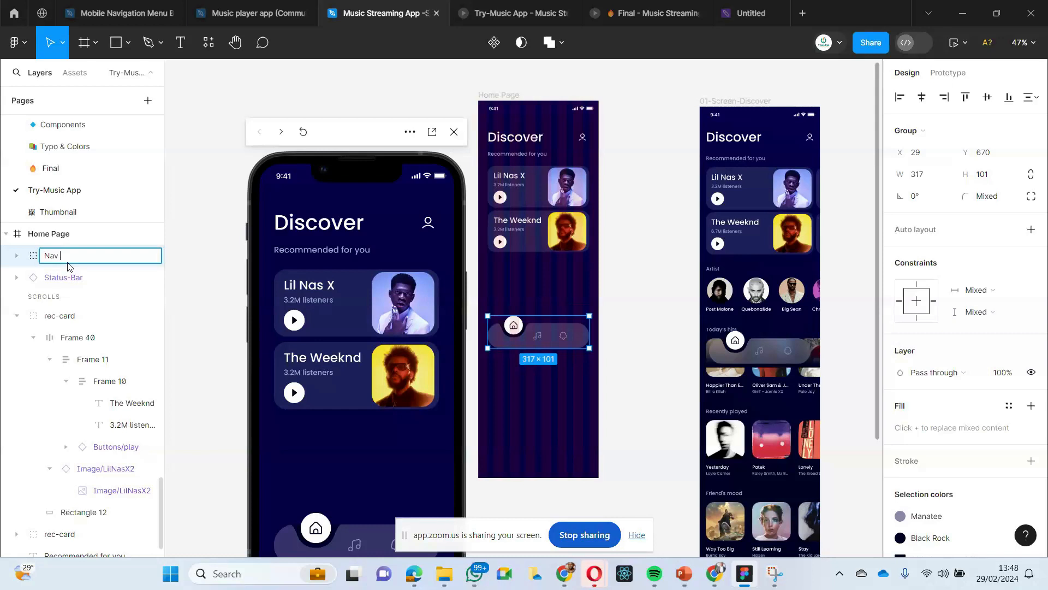
text(4)
key(Return)
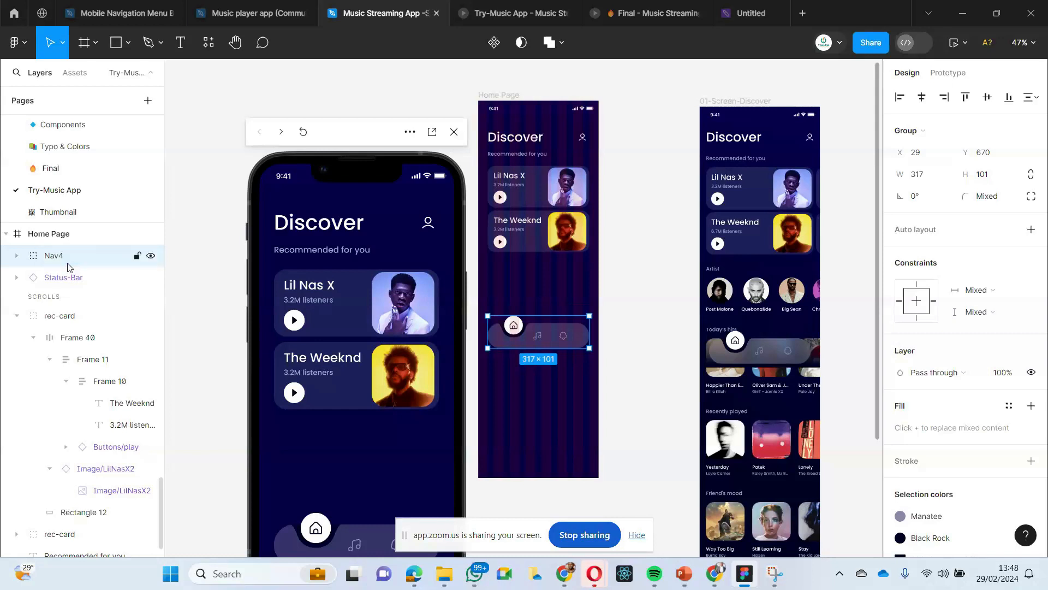
click(218, 148)
- Move the Nav4 group down to Y 681 and center it horizontally on the Home Page at X 29
scroll(377, 265, right, 5)
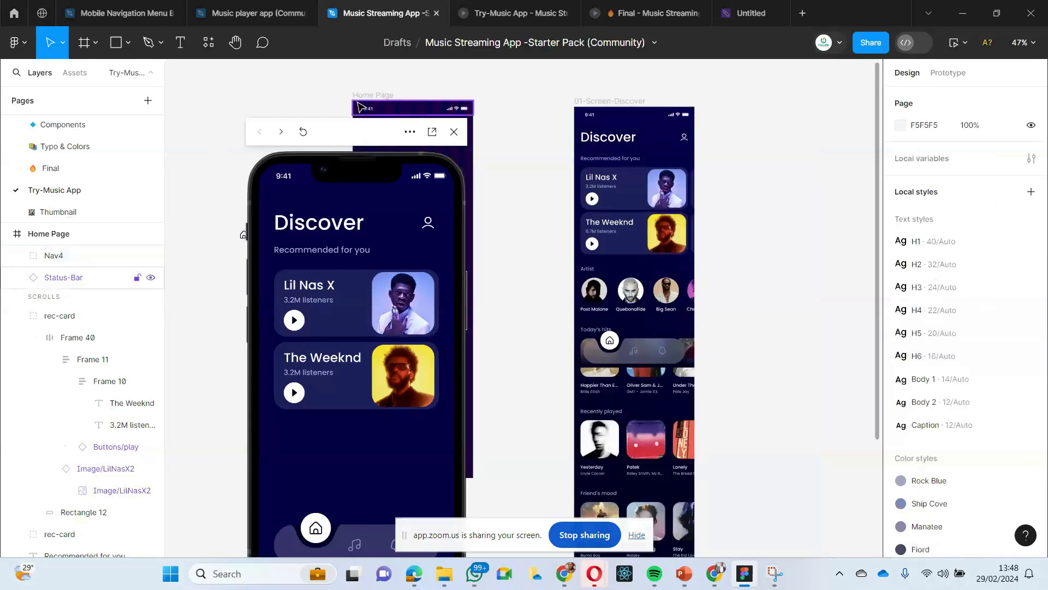
drag(322, 131, 164, 109)
scroll(326, 139, left, 3)
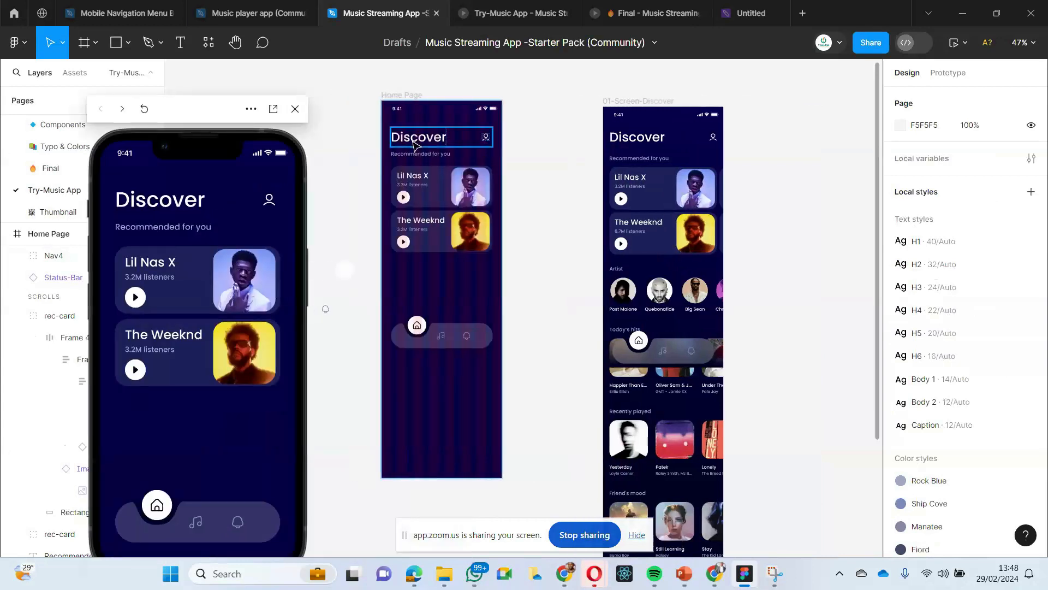
click(436, 338)
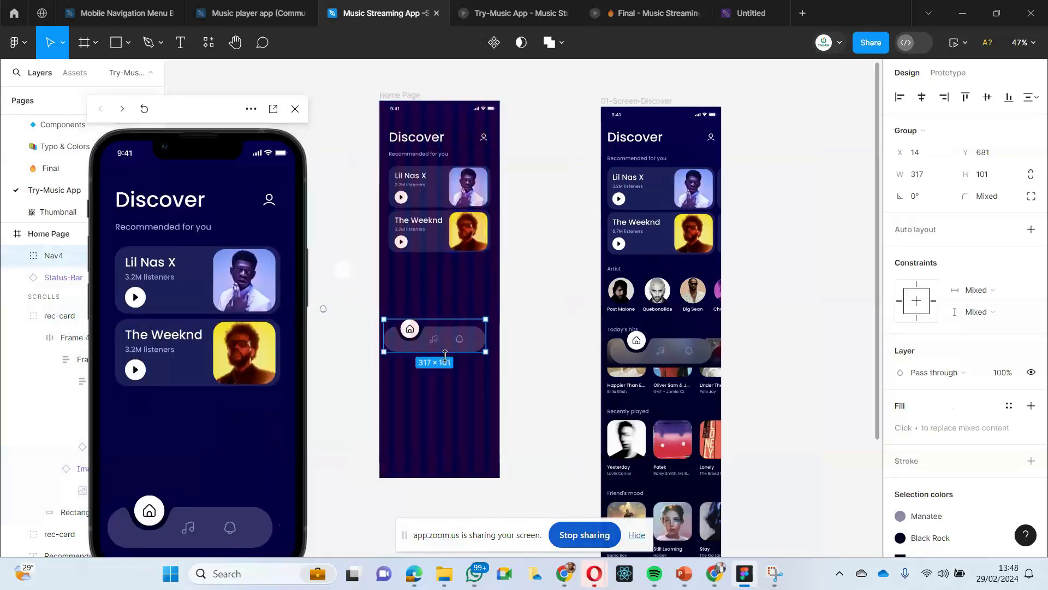
scroll(447, 352, down, 1)
scroll(447, 352, left, 1)
click(921, 97)
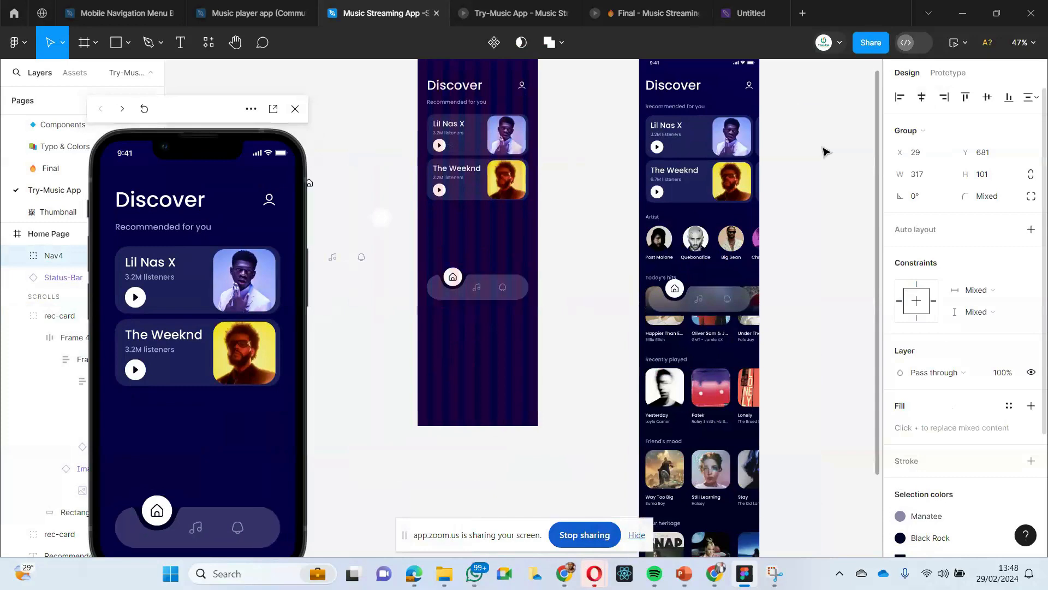
click(376, 348)
- Change the notch's fill behind the home circle to 060147, sampled from the Home Page background
scroll(372, 349, down, 2)
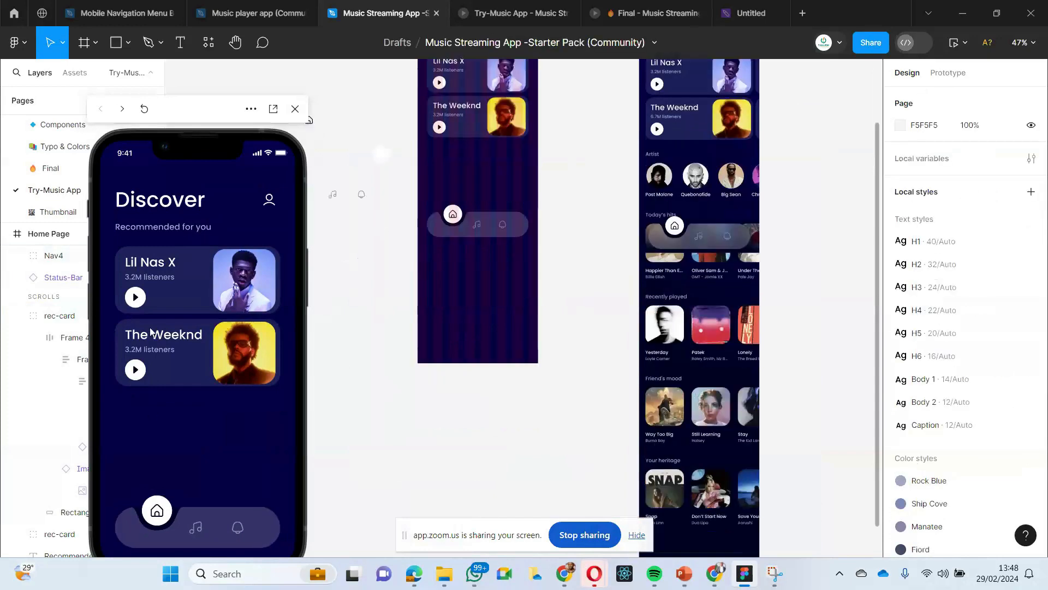
drag(204, 108, 175, 86)
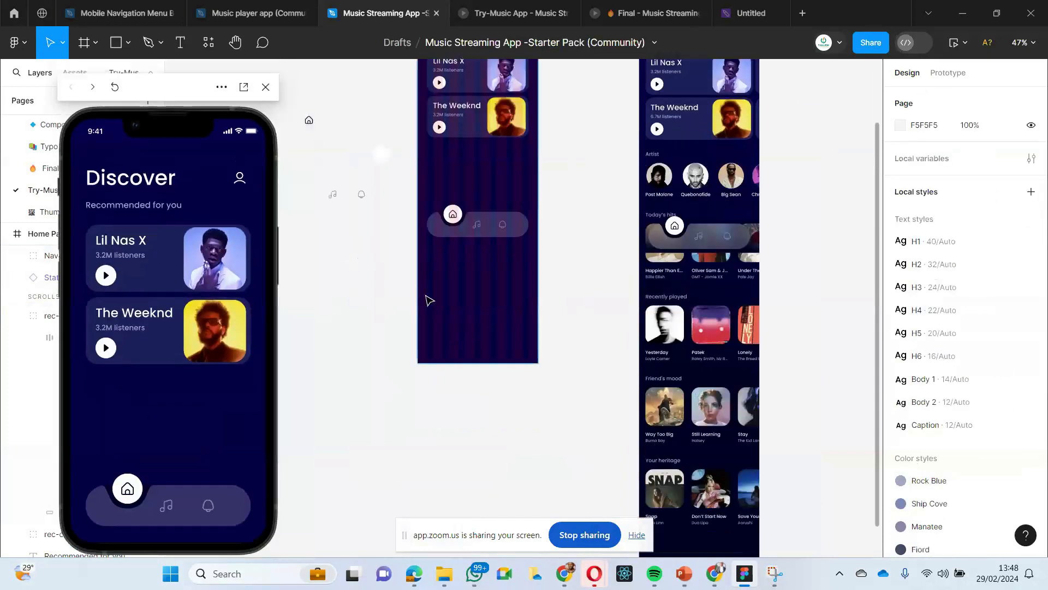
scroll(429, 300, up, 1)
scroll(429, 301, up, 2)
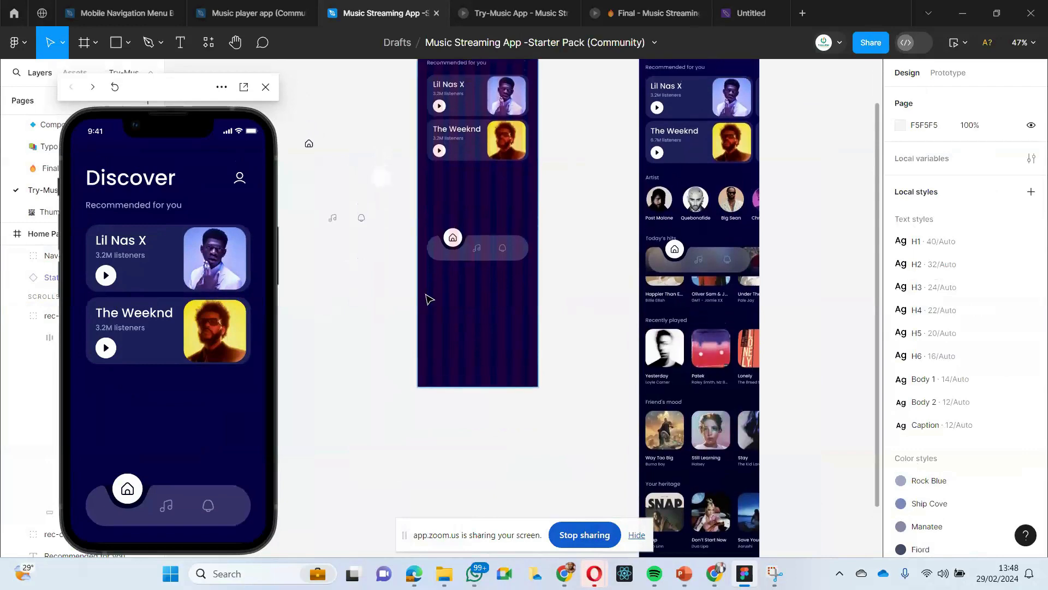
scroll(428, 297, up, 1)
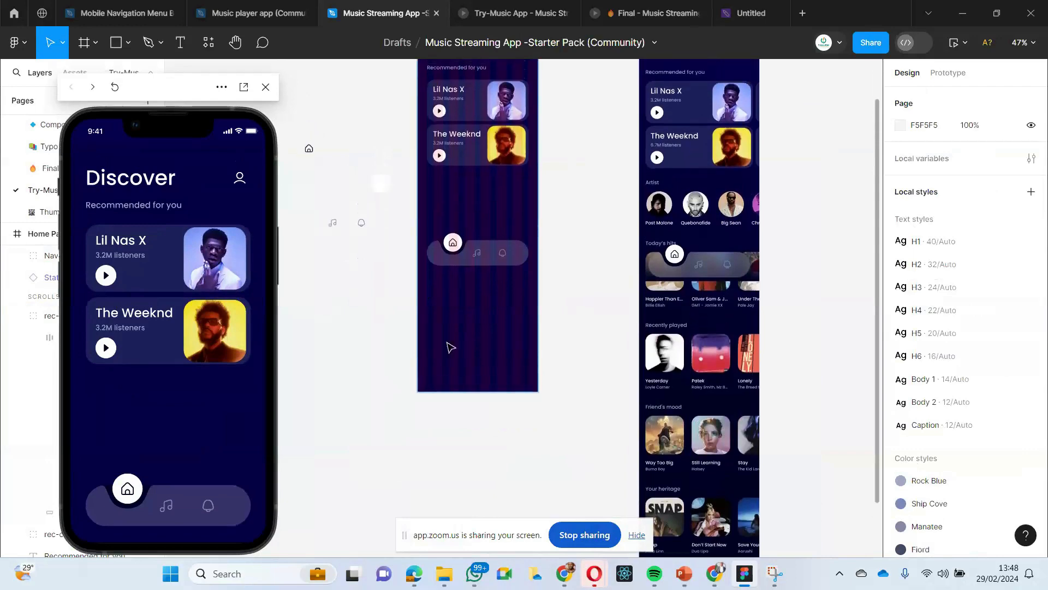
scroll(520, 293, up, 2)
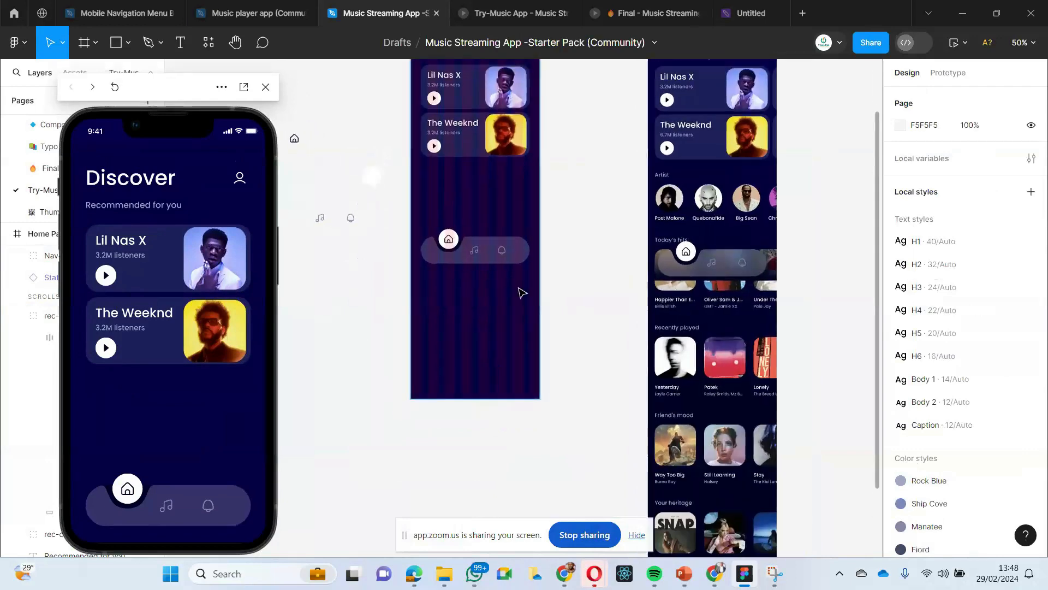
scroll(495, 287, up, 5)
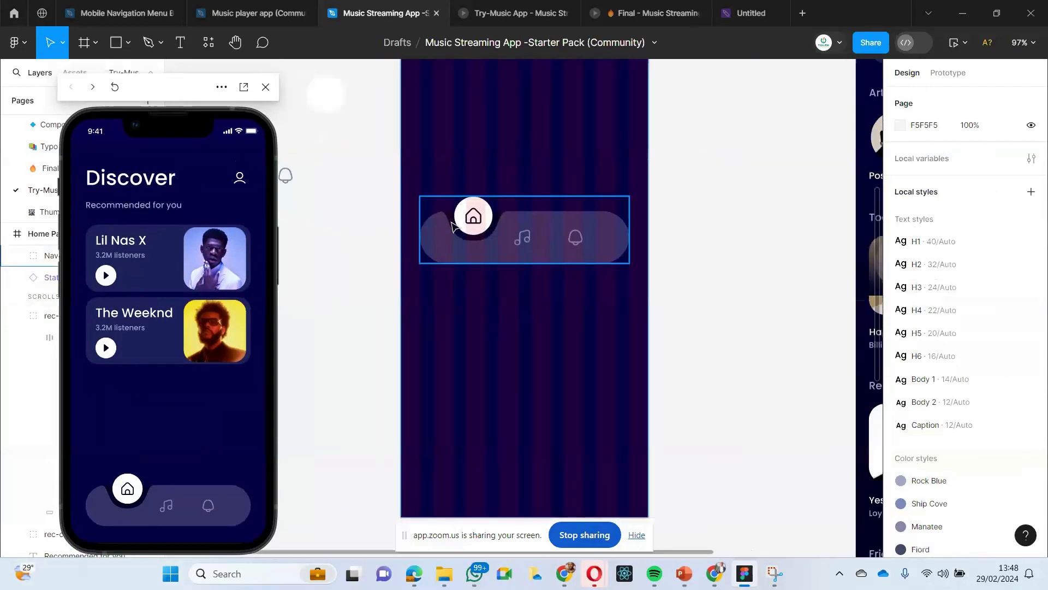
double_click(453, 226)
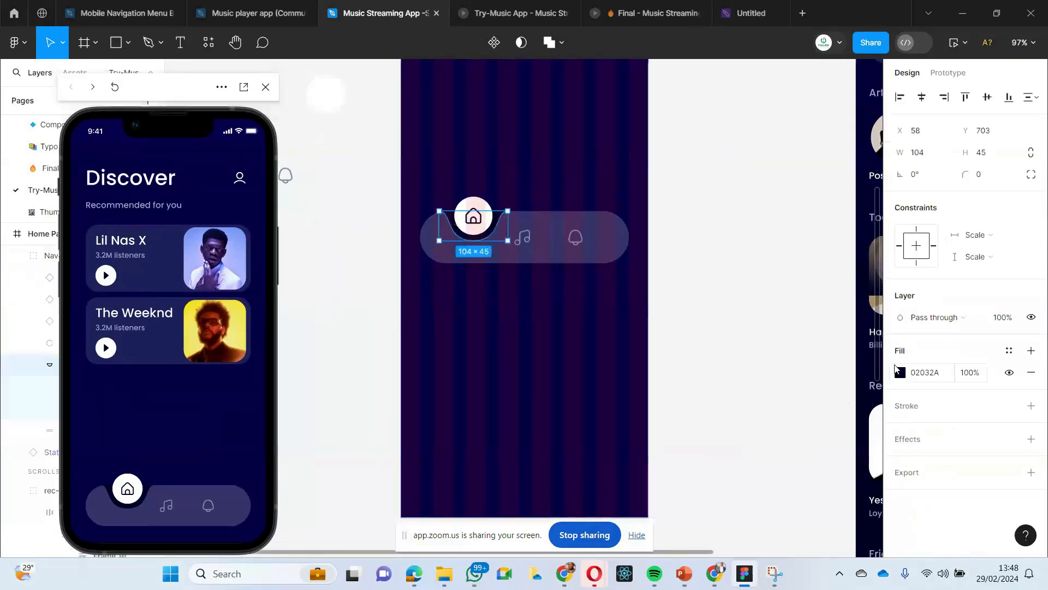
click(900, 373)
click(738, 393)
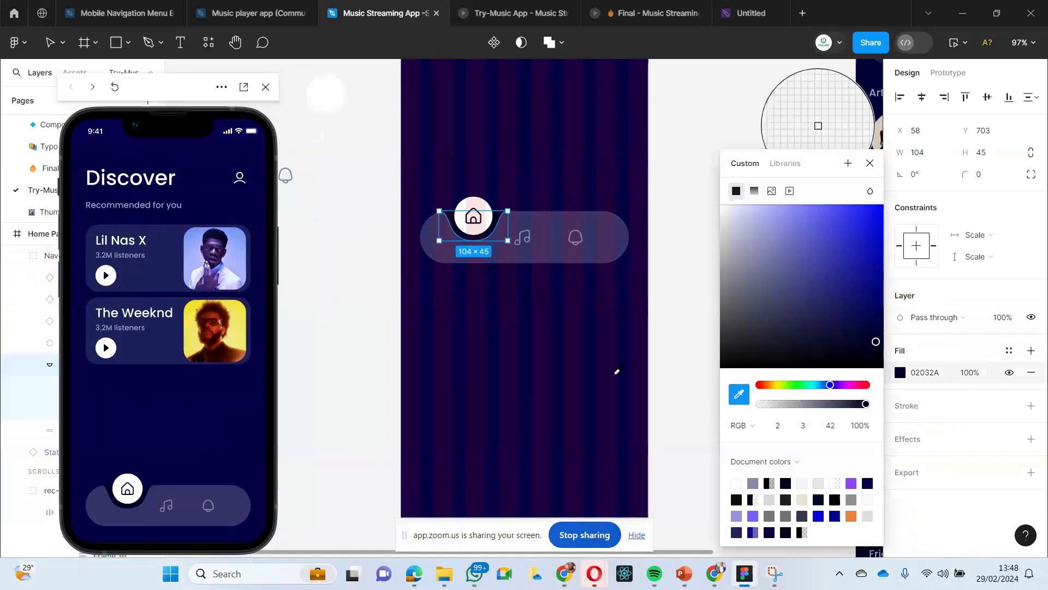
click(556, 336)
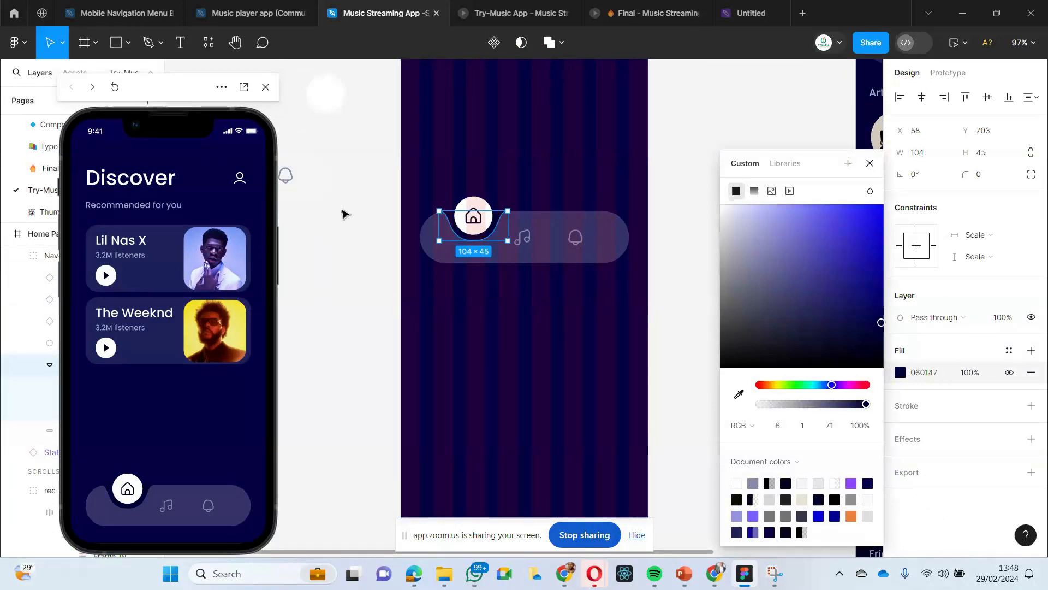
click(352, 256)
- Move the 01-Screen-Discover frame farther away from the Home Page to open a gap between the two frames
scroll(356, 273, down, 1)
scroll(356, 273, down, 3)
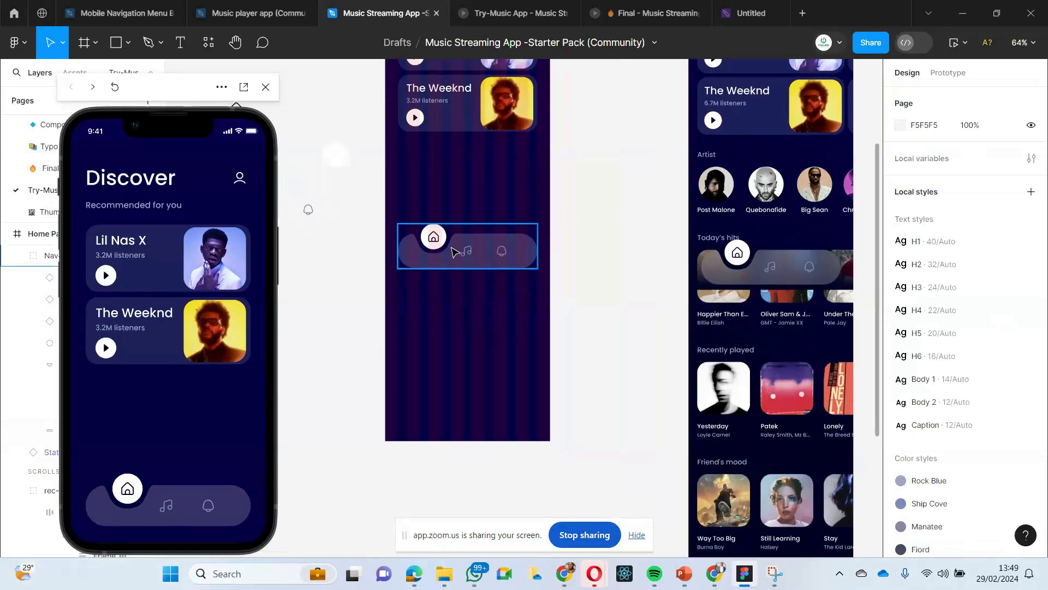
click(469, 255)
scroll(445, 386, up, 3)
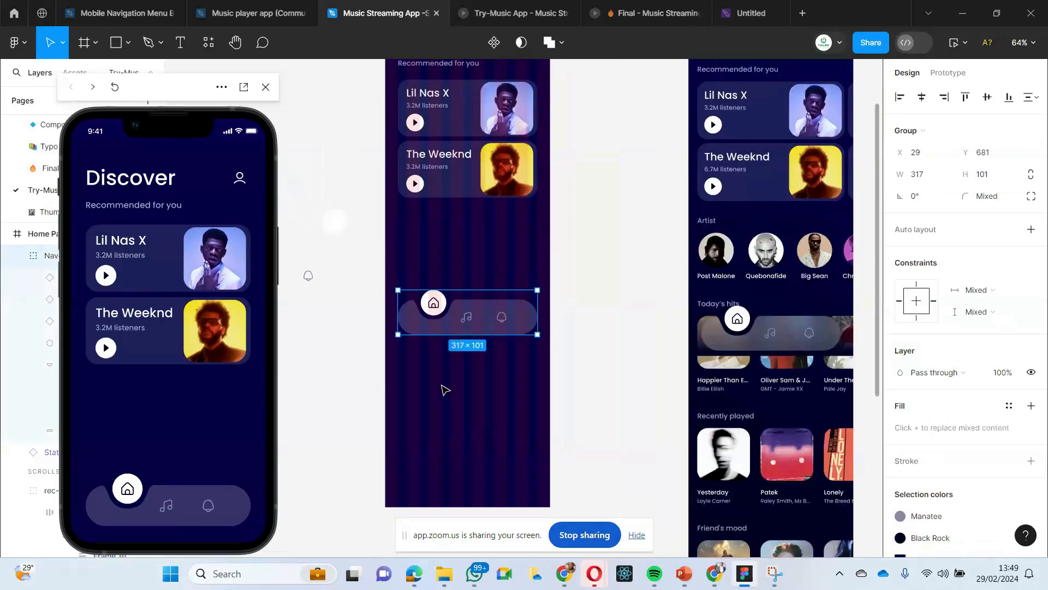
scroll(444, 389, down, 2)
scroll(591, 335, down, 4)
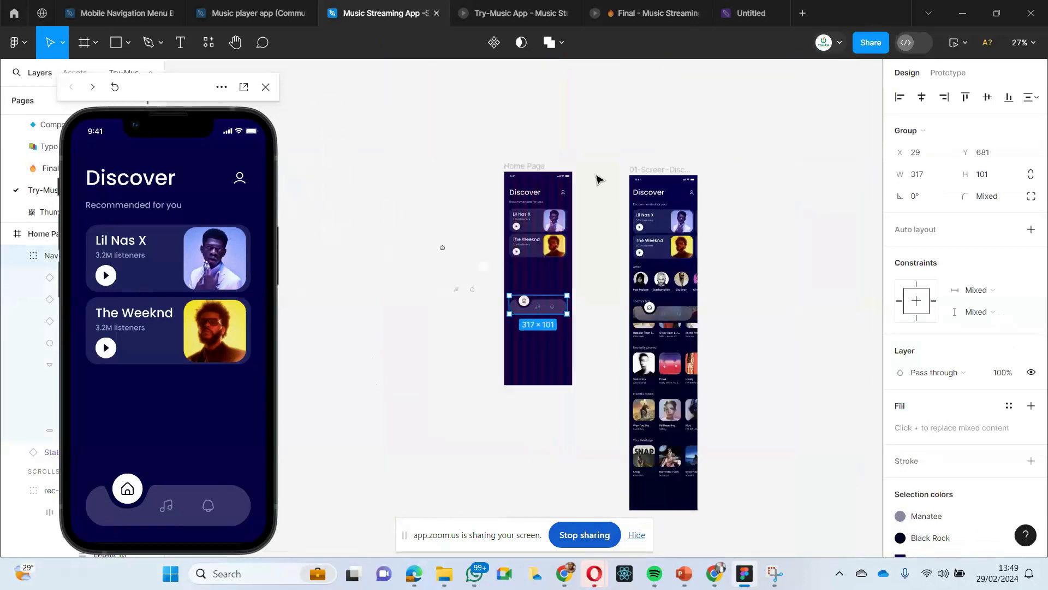
click(596, 175)
drag(665, 173, 838, 145)
click(672, 215)
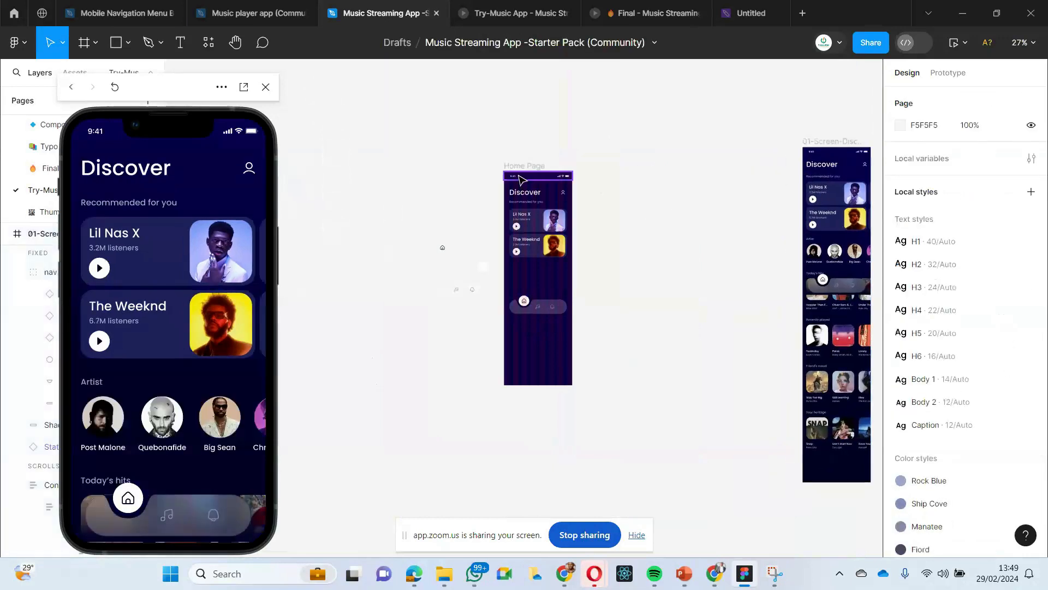
- Duplicate the Home Page frame into the free space beside the original
click(521, 166)
click(475, 171)
click(535, 172)
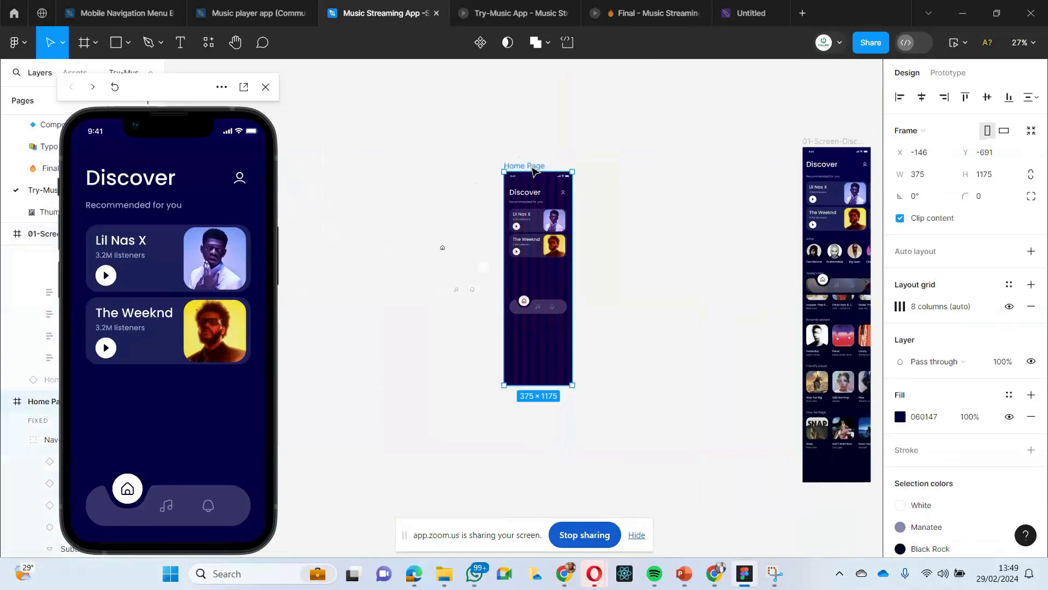
key(ctrl+d)
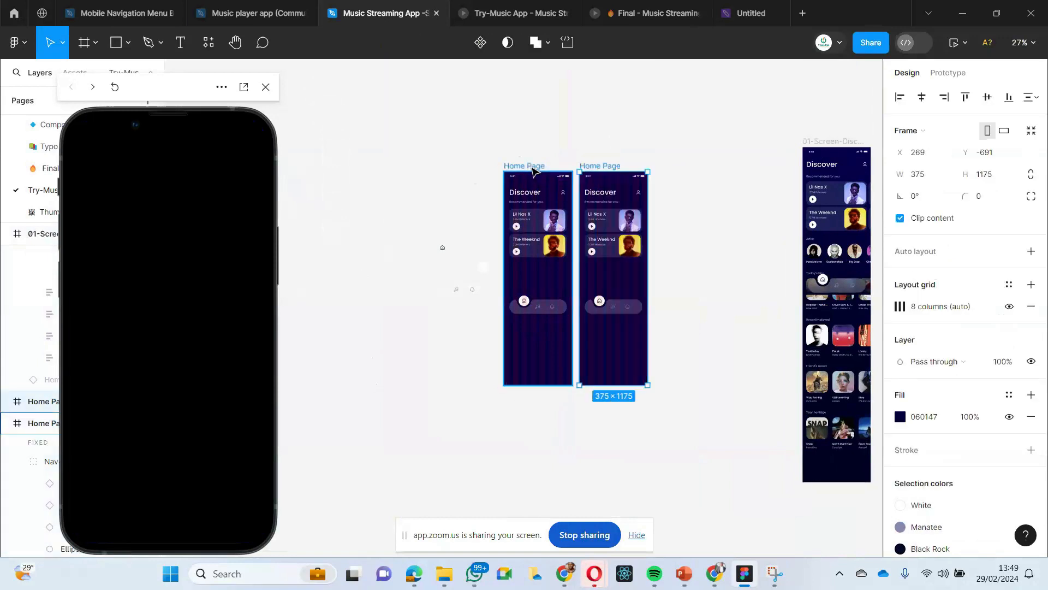
- Rename the duplicated Home Page frame as Lib
click(607, 141)
click(599, 167)
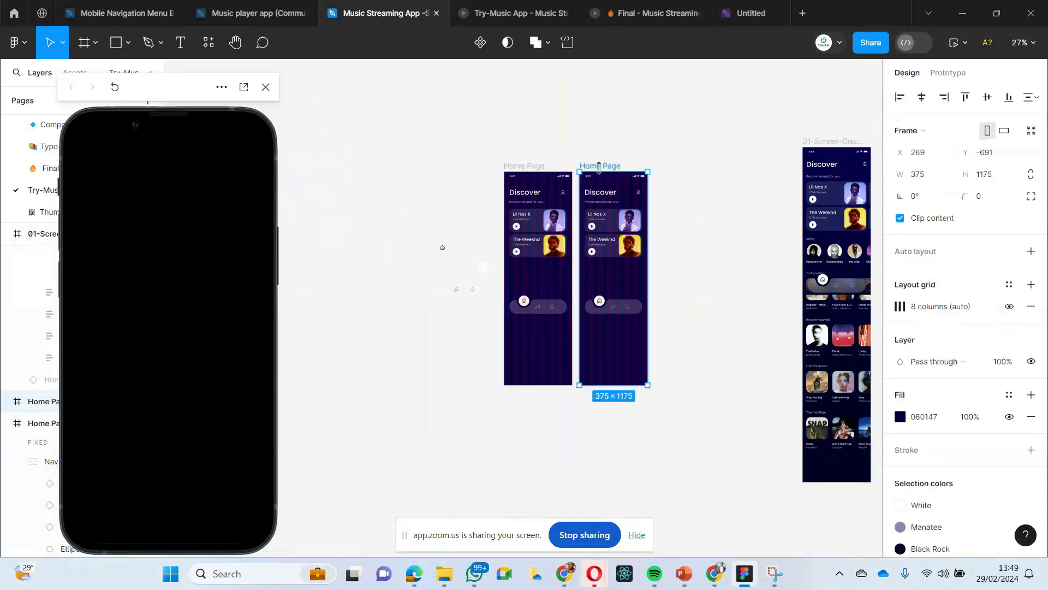
click(567, 154)
click(601, 166)
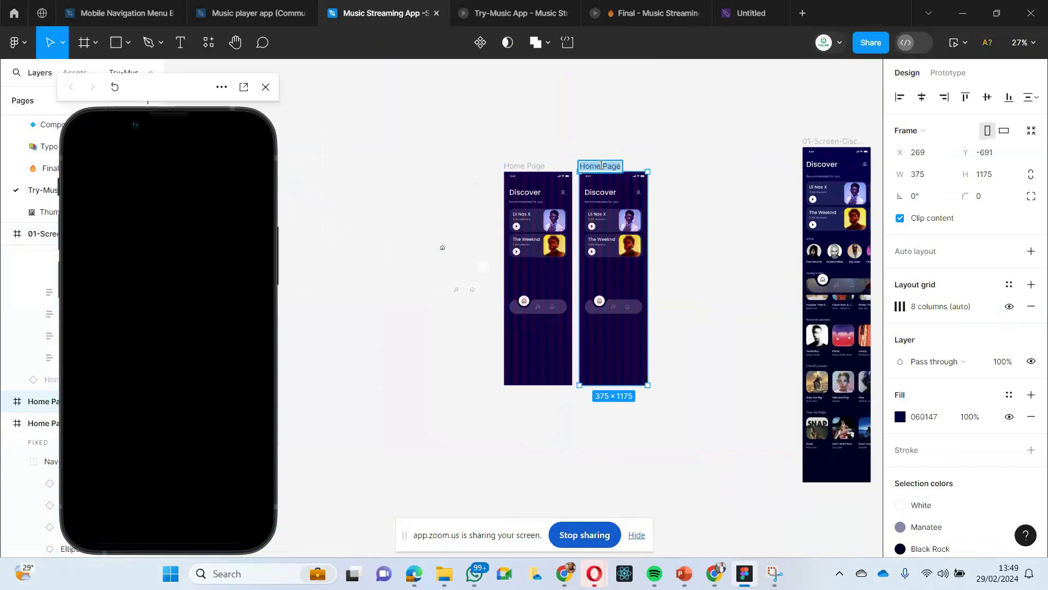
text(Lib)
key(Return)
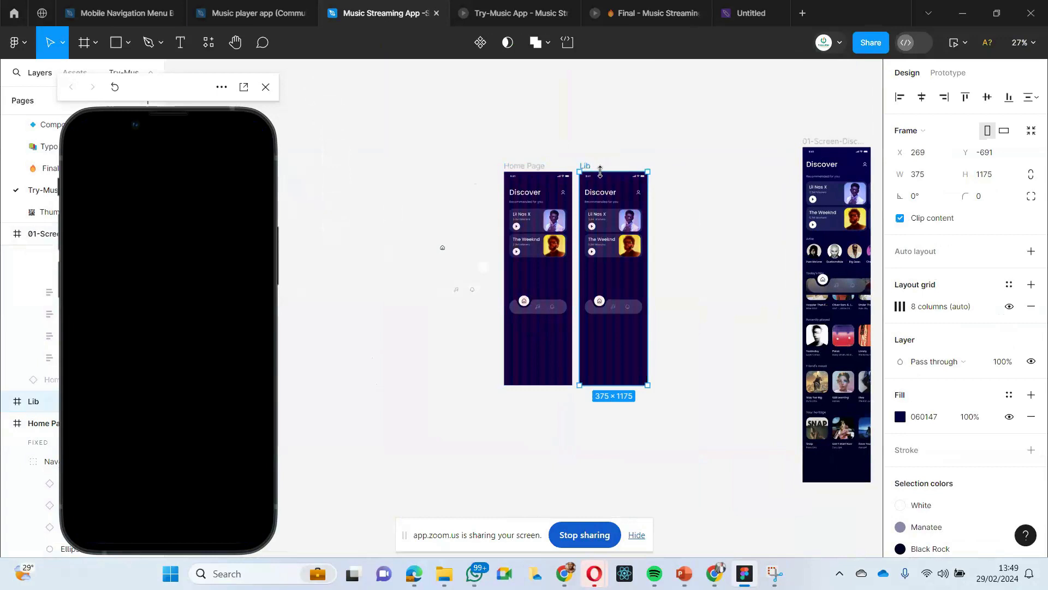
- Add a prototype connection from the music icon in the Home Page's navigation bar to the Lib frame
click(468, 300)
scroll(564, 349, up, 5)
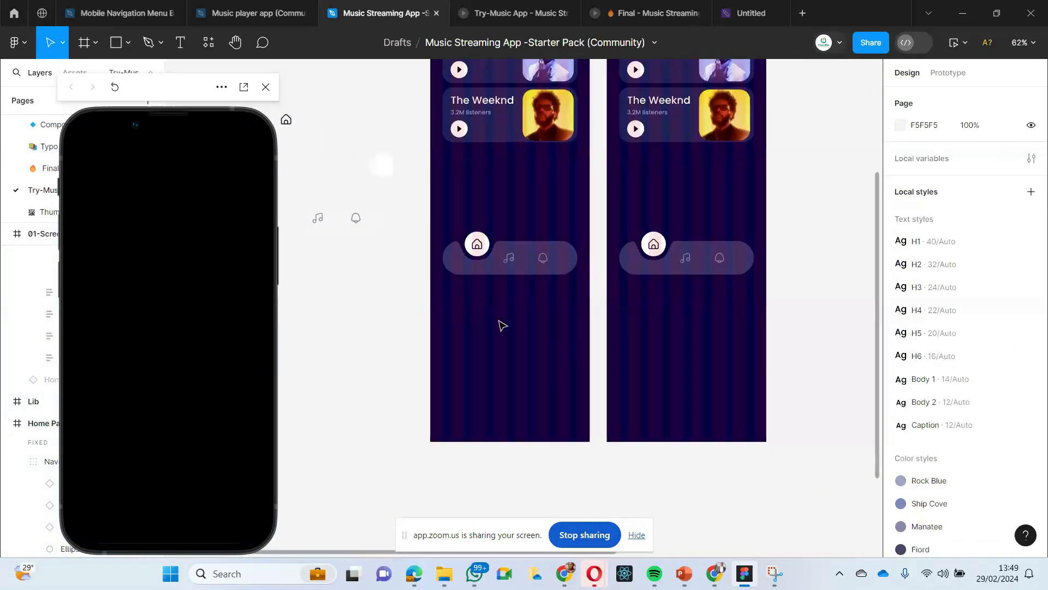
scroll(500, 326, up, 3)
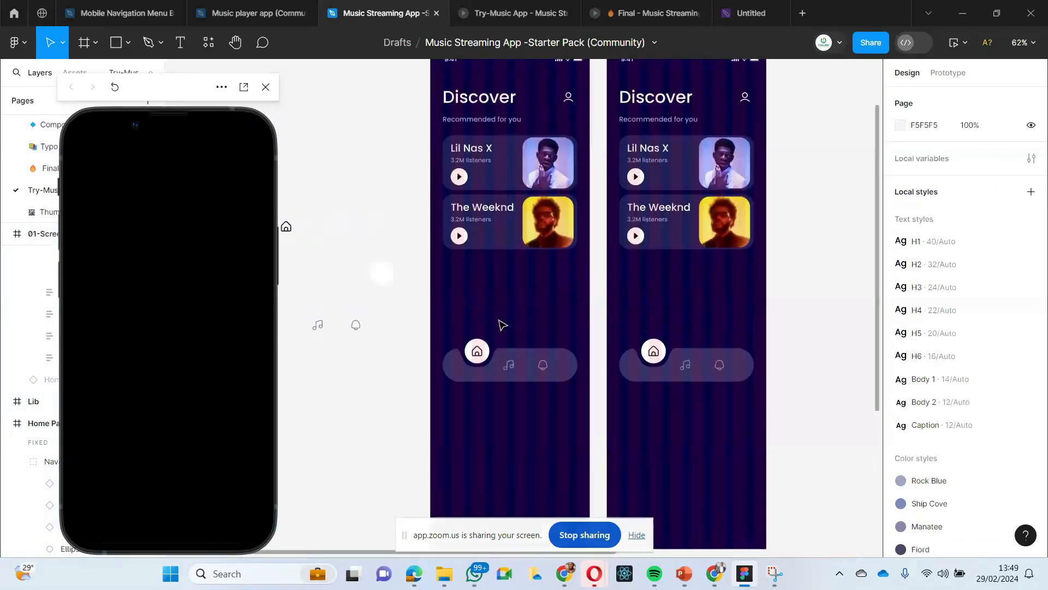
scroll(500, 326, down, 5)
scroll(500, 325, up, 4)
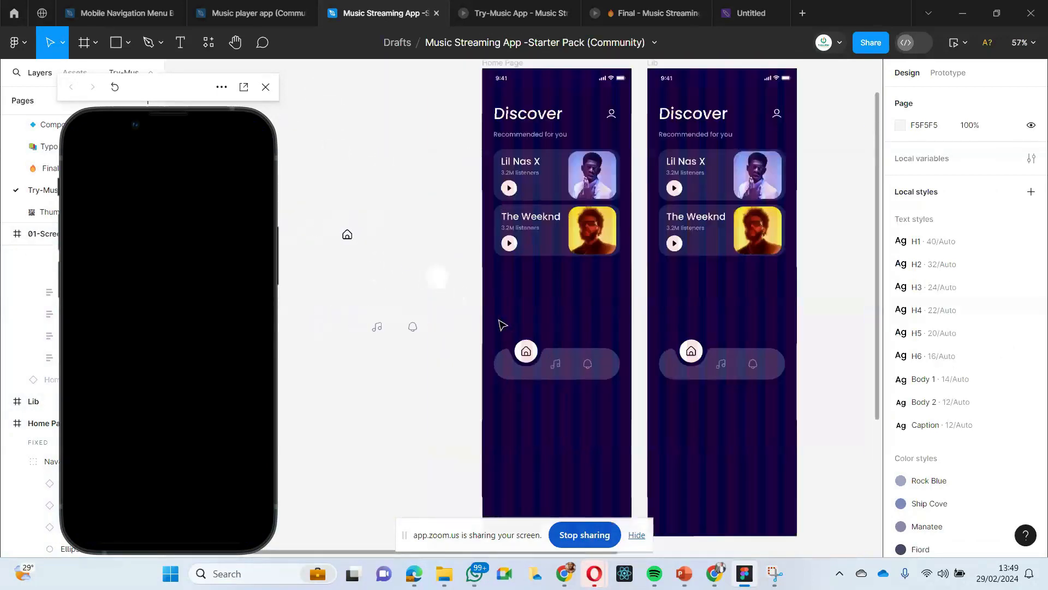
scroll(500, 326, up, 2)
scroll(500, 326, down, 3)
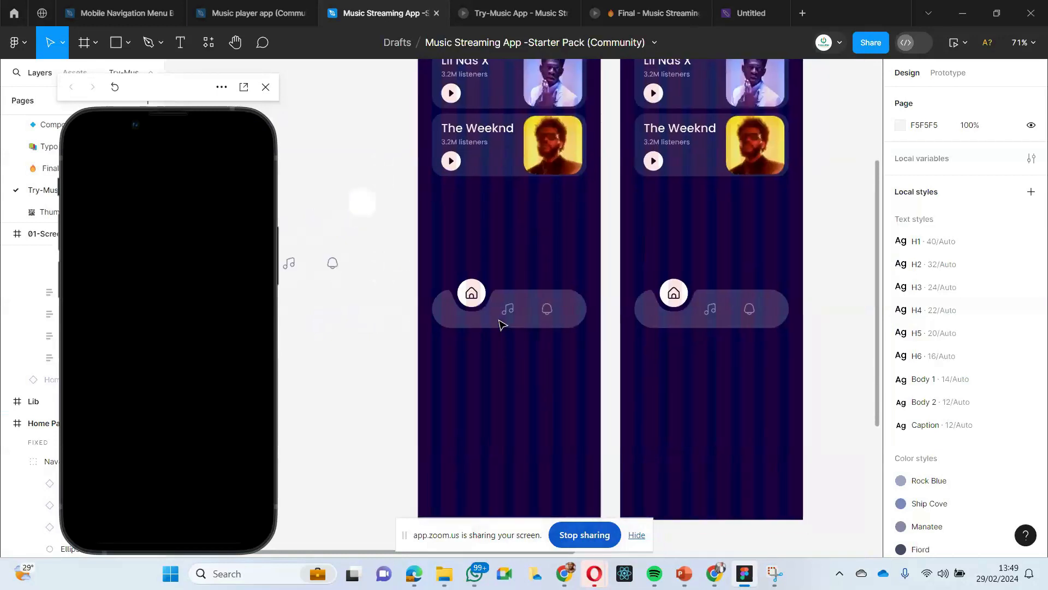
click(947, 75)
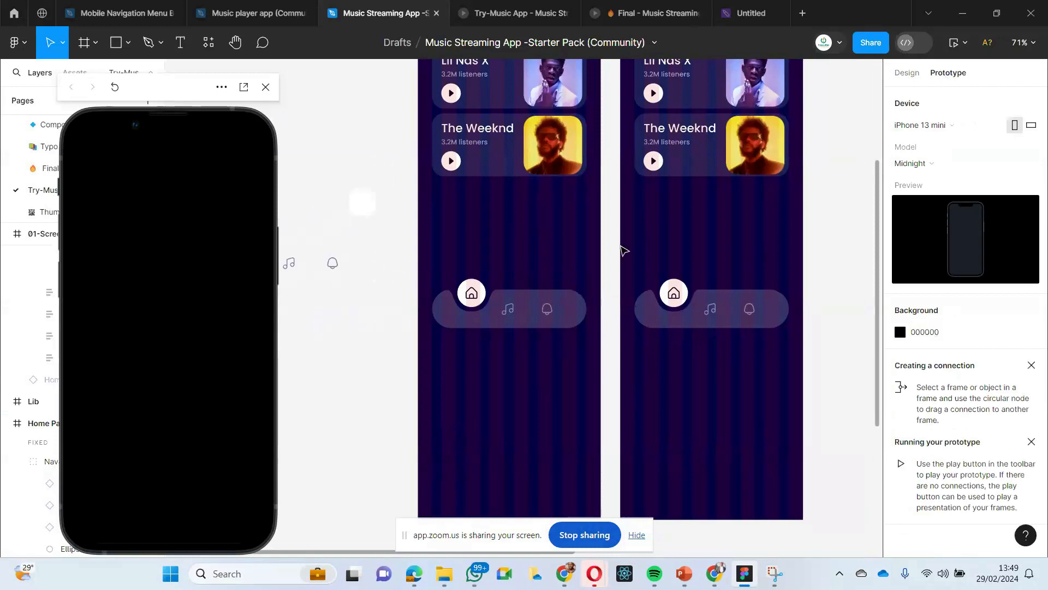
double_click(507, 310)
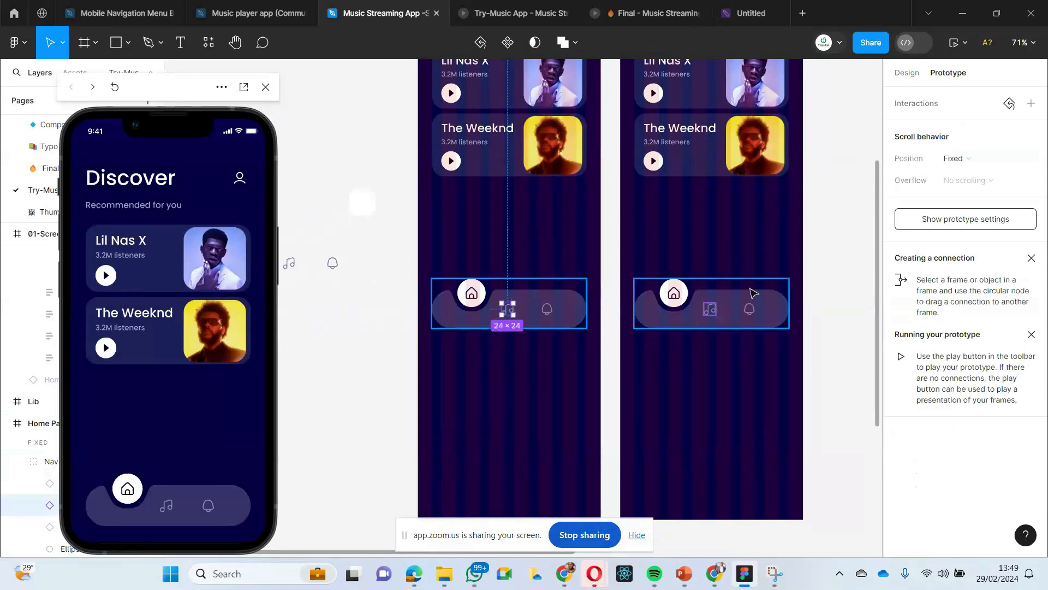
scroll(688, 262, up, 1)
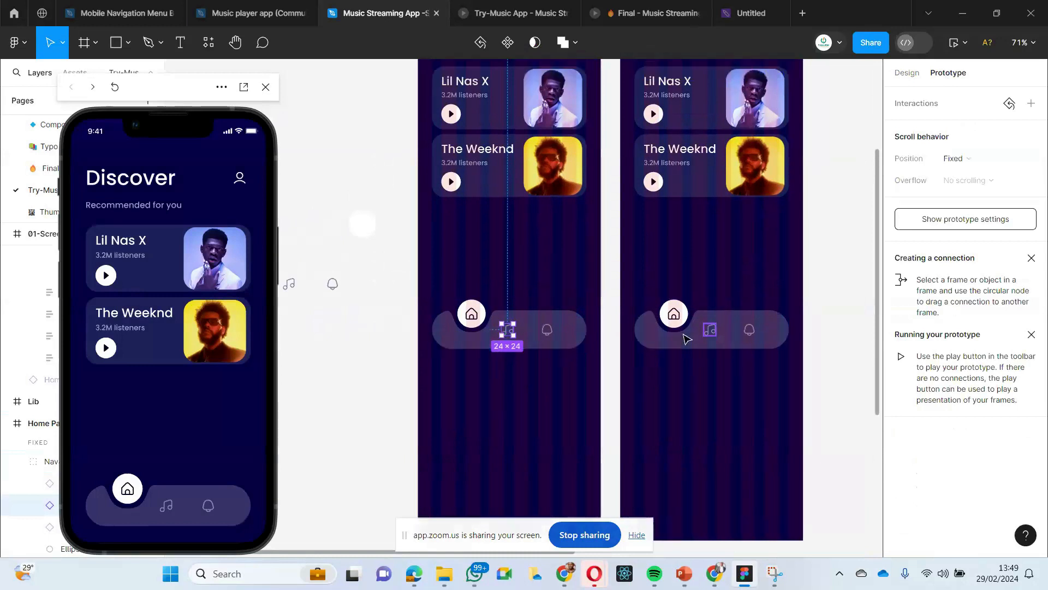
mouse_move(505, 334)
drag(502, 330, 672, 271)
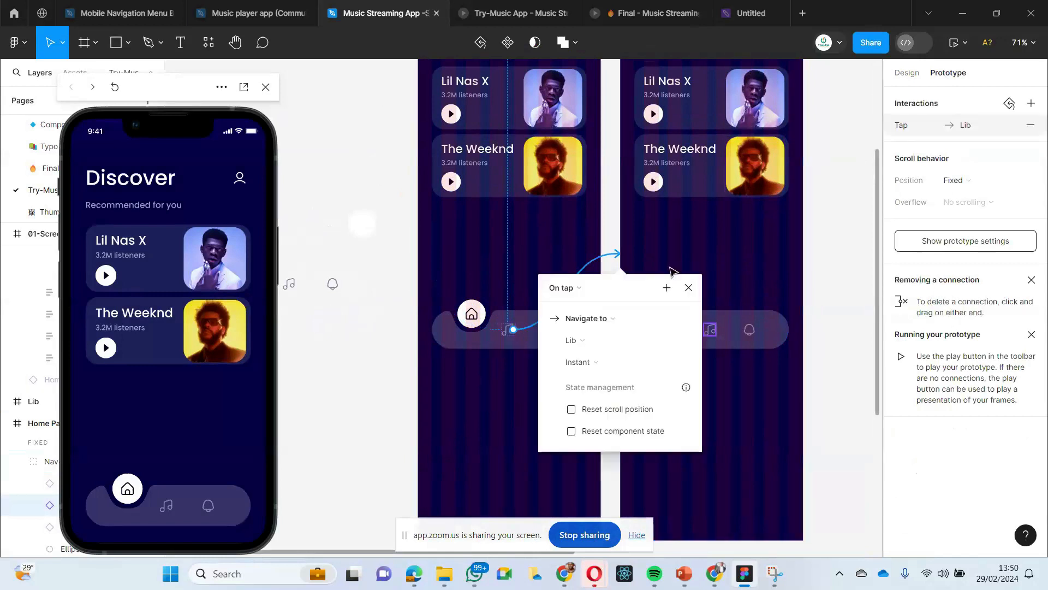
- Keep the music icon's interaction as On tap navigating to Lib, and set its animation to Smart animate
click(577, 293)
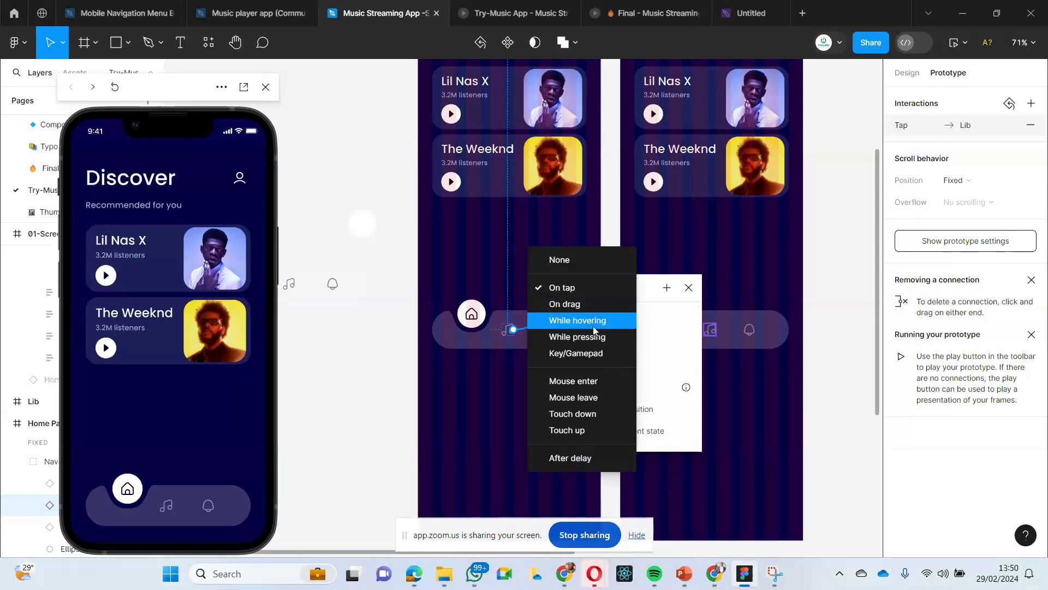
click(560, 289)
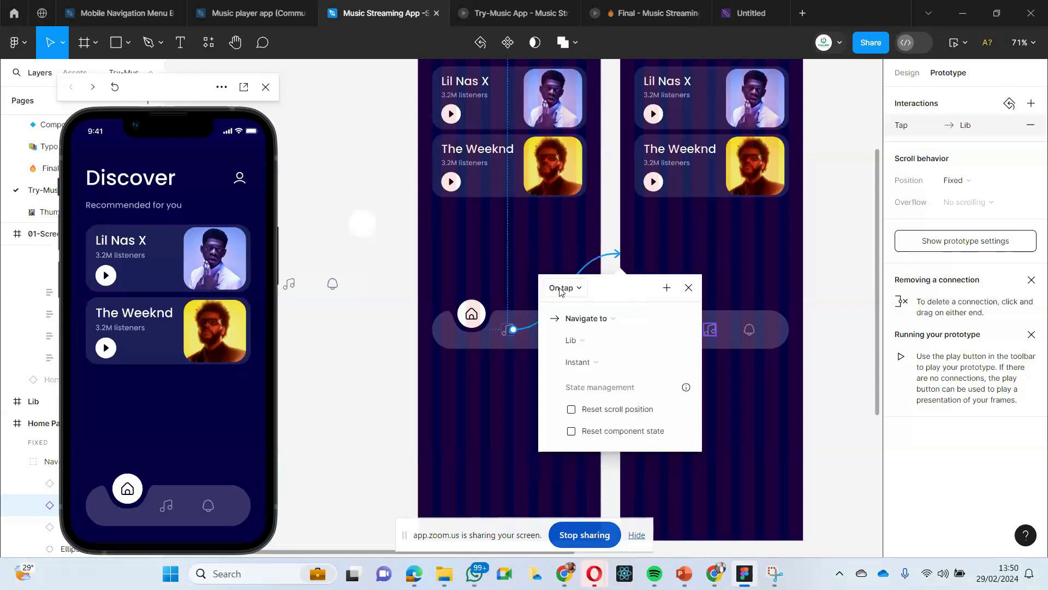
click(592, 347)
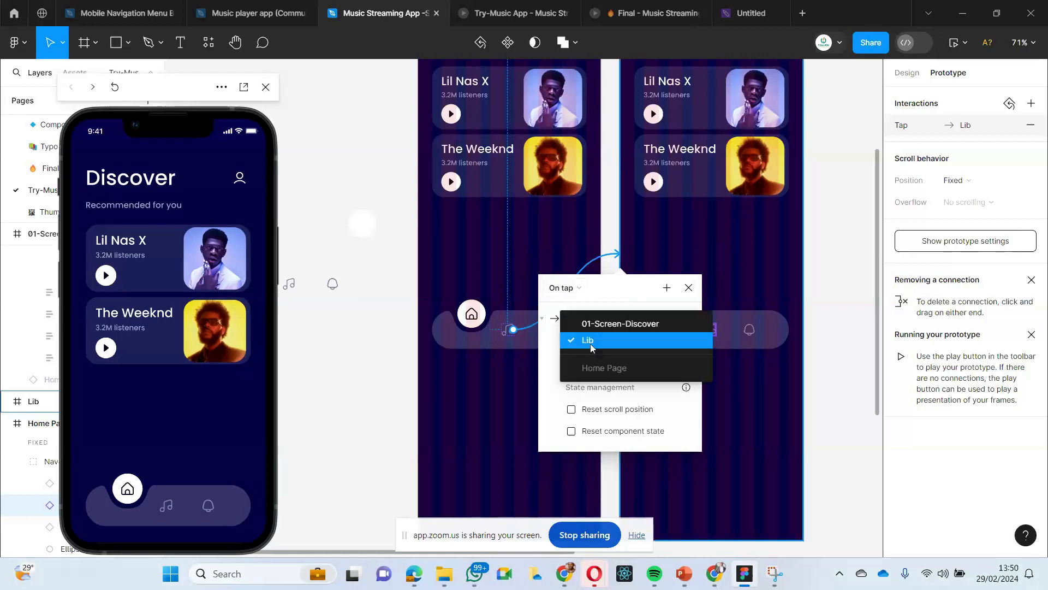
click(591, 343)
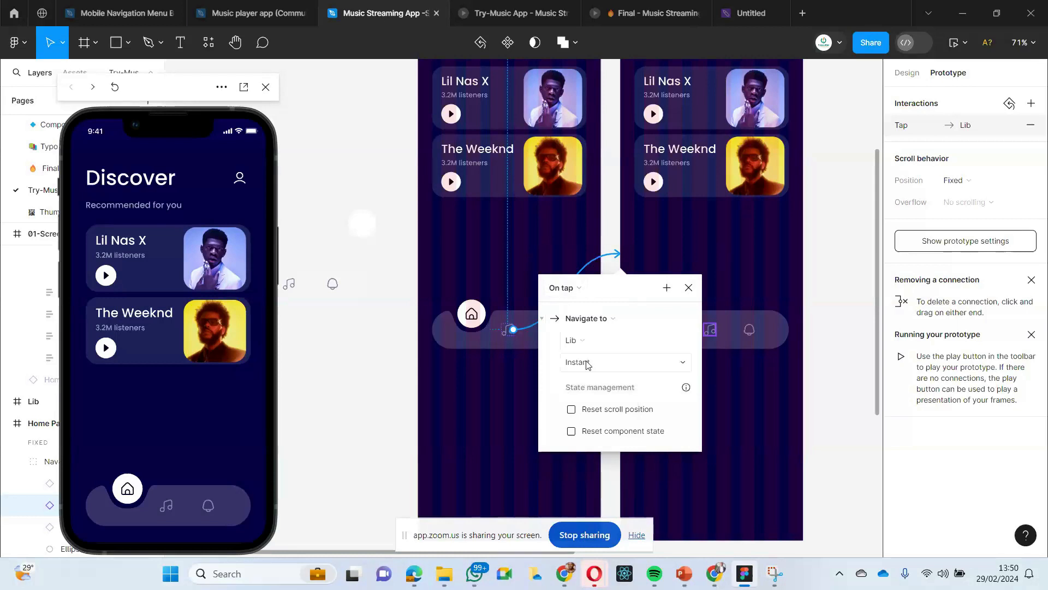
click(582, 364)
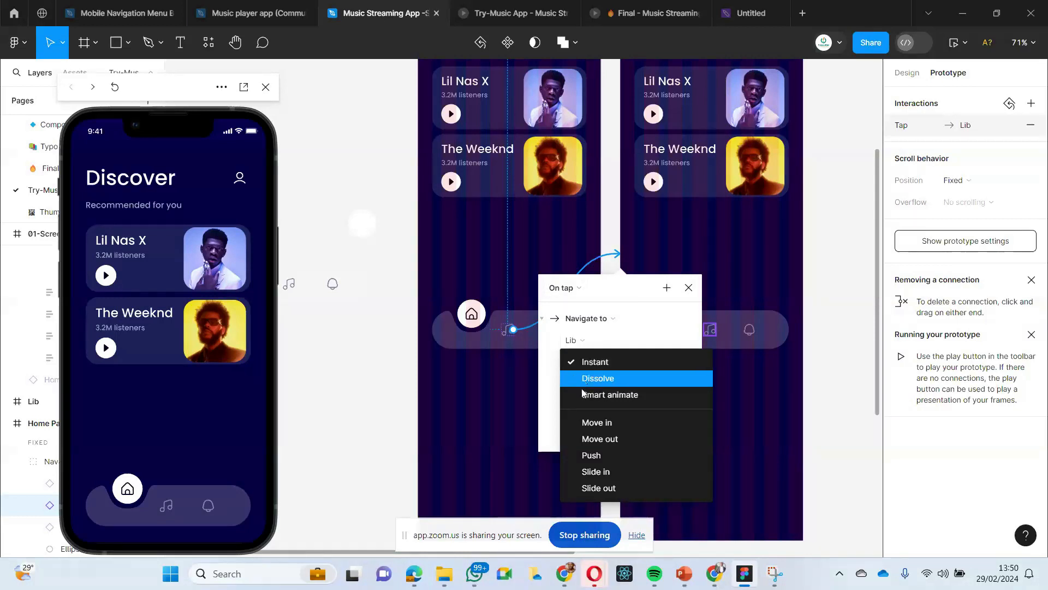
click(601, 396)
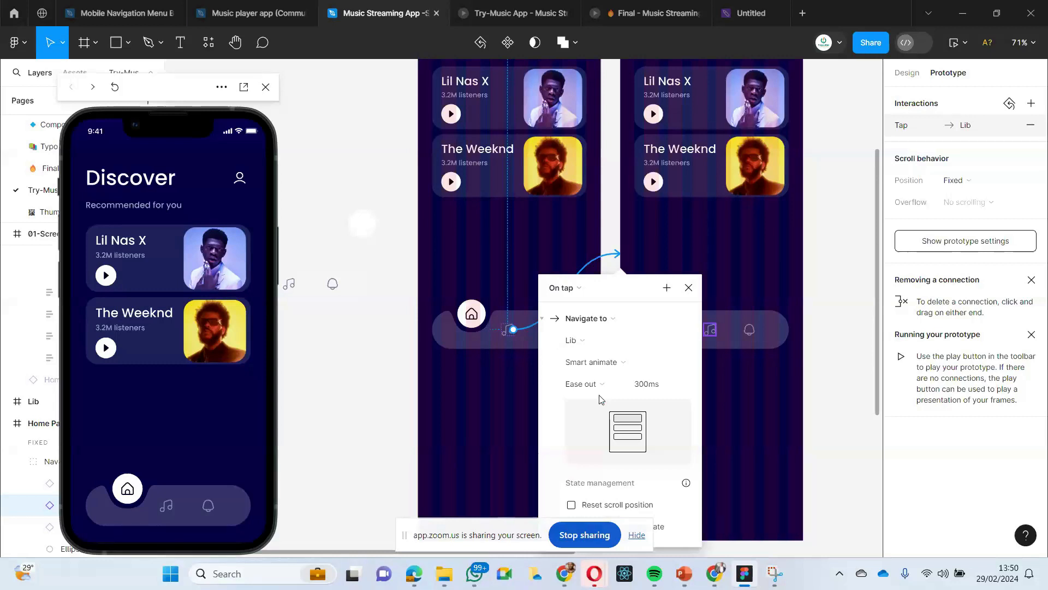
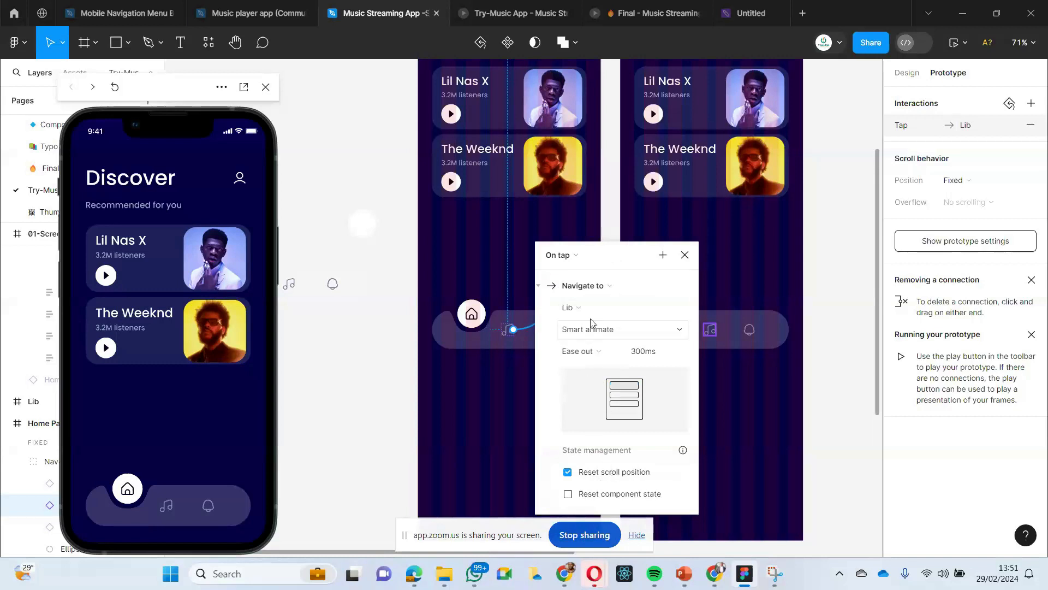
- Set the music icon's transition curve to Gentle with a 1000 ms duration, and test it in the prototype preview
click(590, 355)
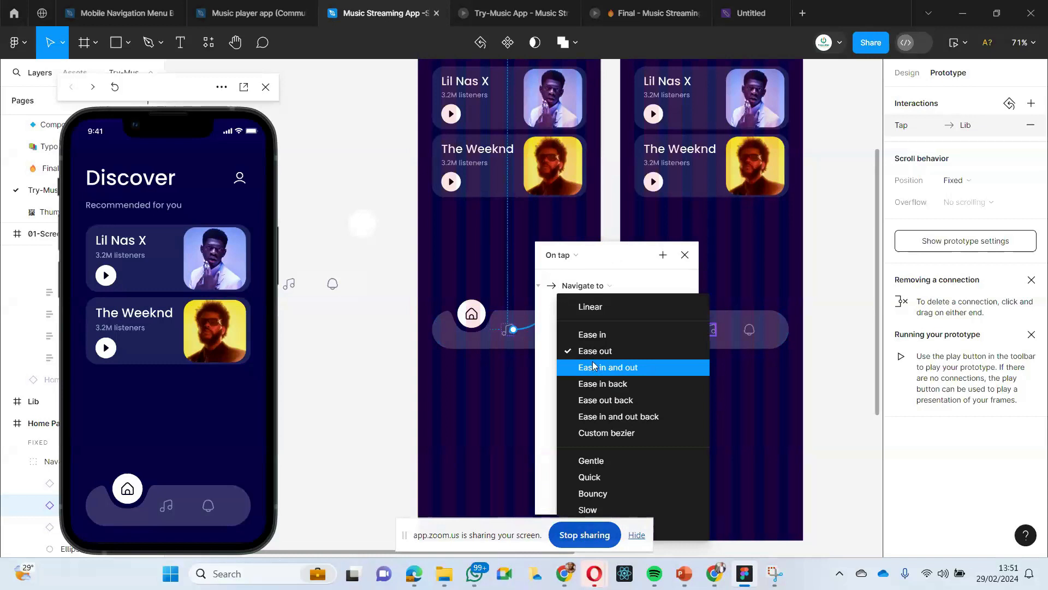
click(595, 462)
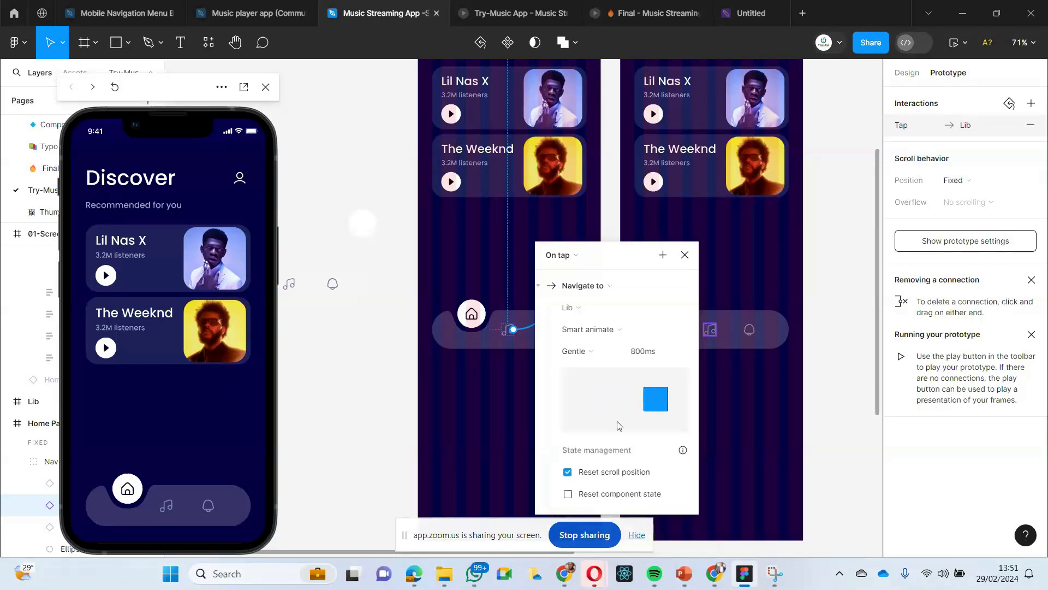
click(645, 355)
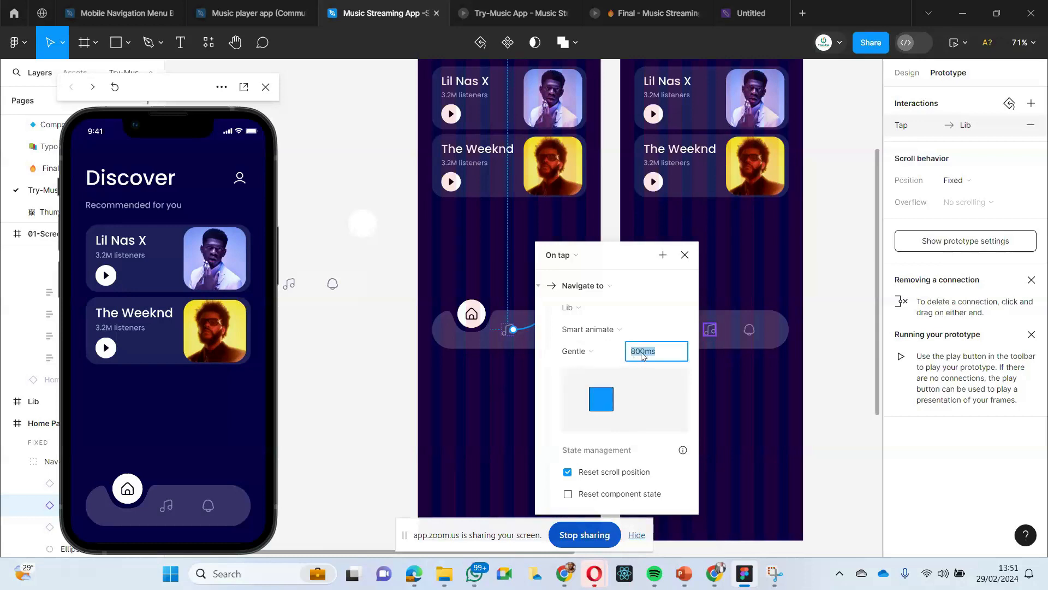
text(1000)
key(Return)
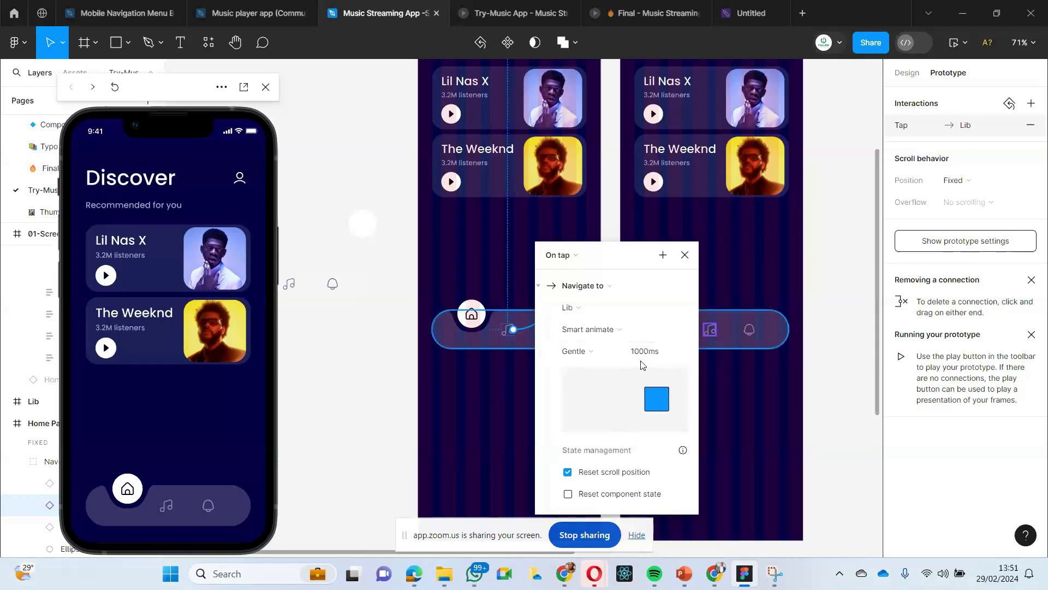
click(488, 408)
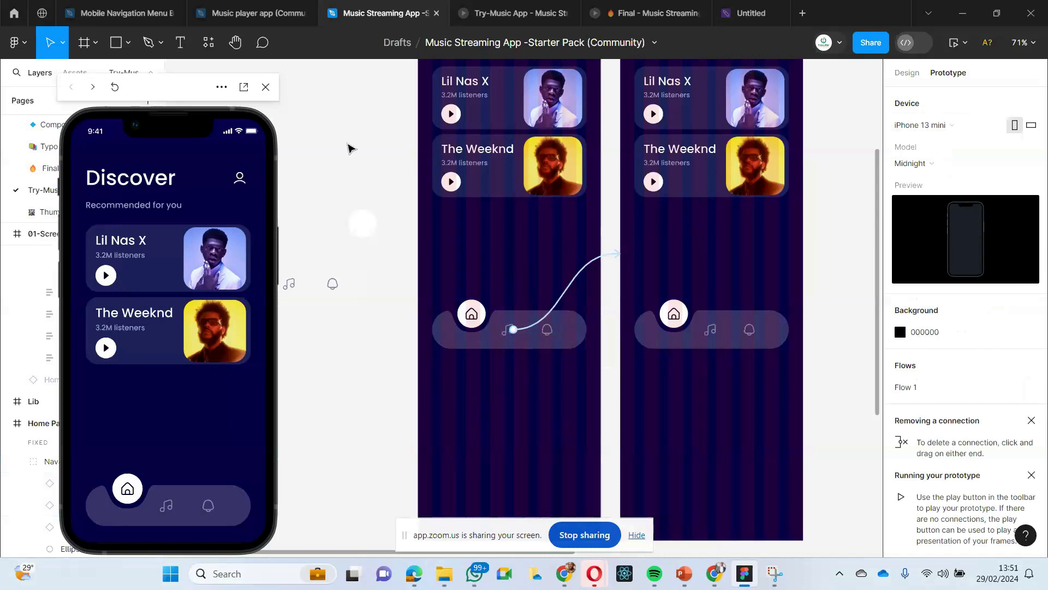
click(167, 510)
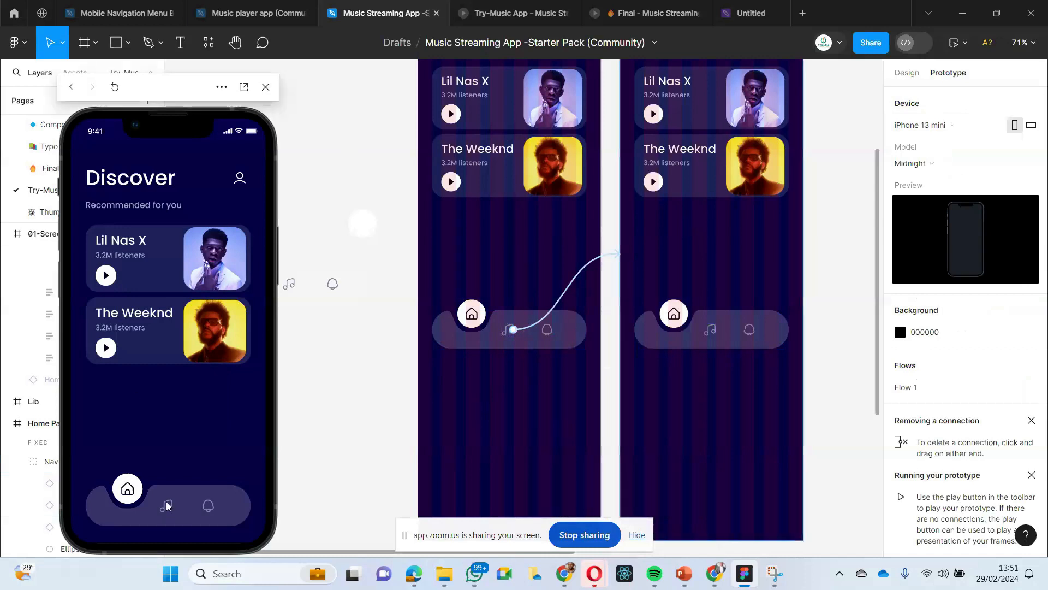
- Replace the Discover heading on the Lib screen with the text "Li"
scroll(472, 410, down, 4)
scroll(473, 411, up, 2)
scroll(588, 257, right, 1)
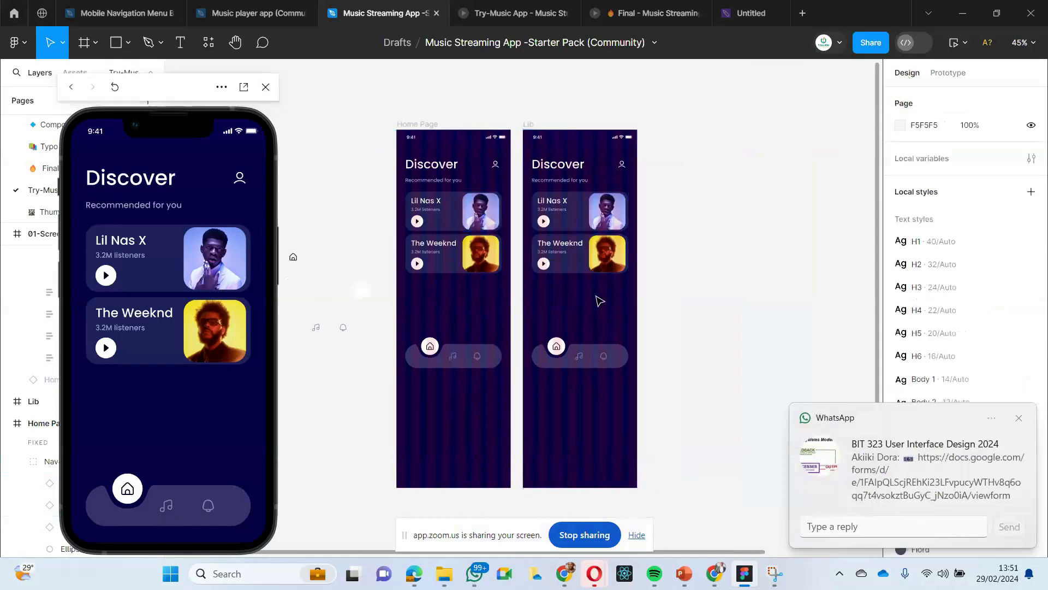
double_click(554, 167)
double_click(554, 167)
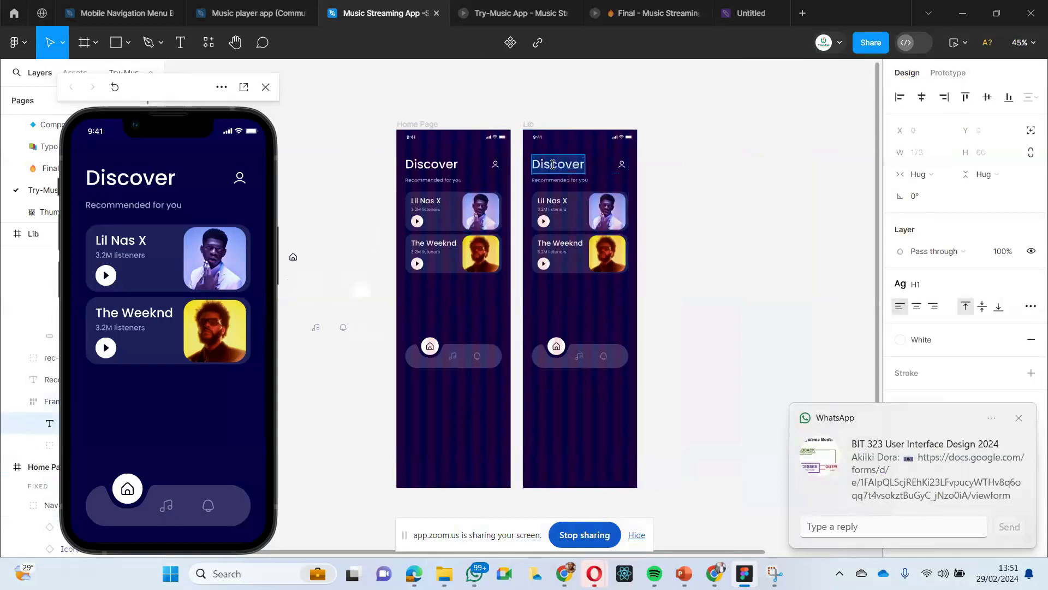
text(Li)
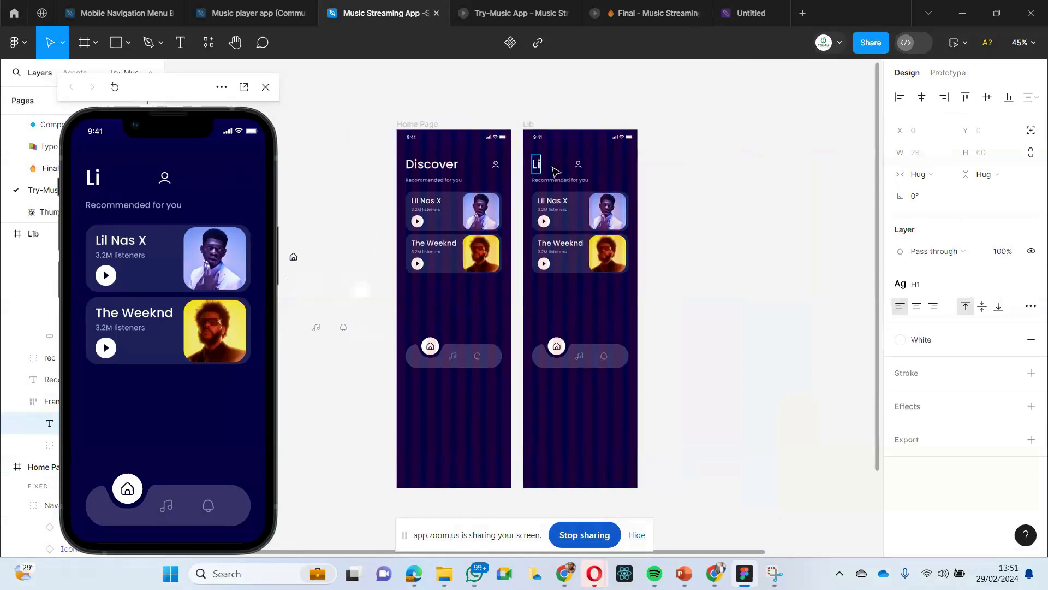
- Move the prototype preview aside and copy the 02-Screen-My-Library frame from the Final page
scroll(556, 172, right, 3)
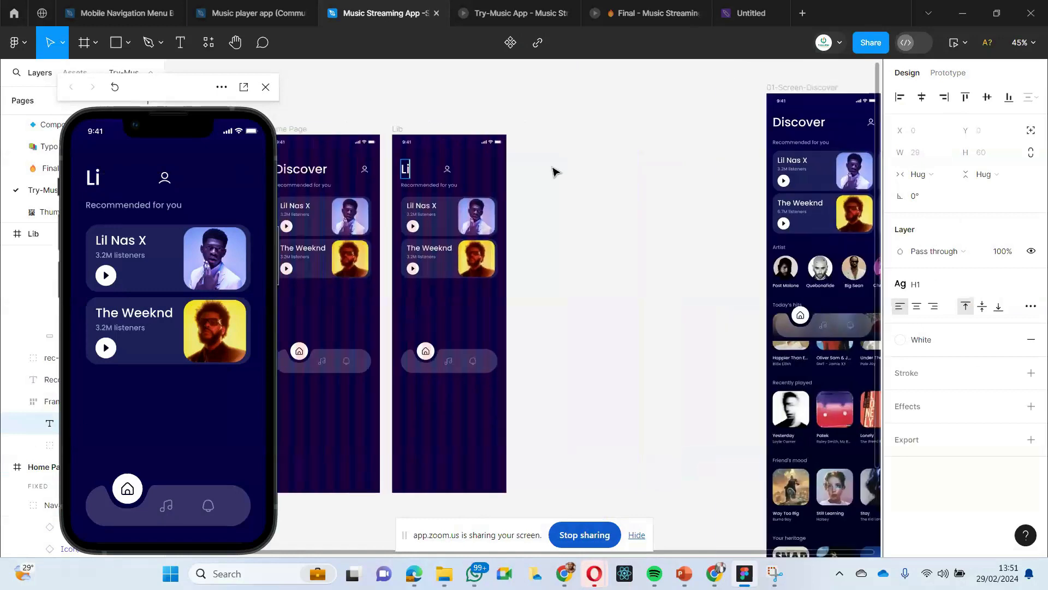
scroll(556, 172, down, 1)
scroll(554, 172, down, 1)
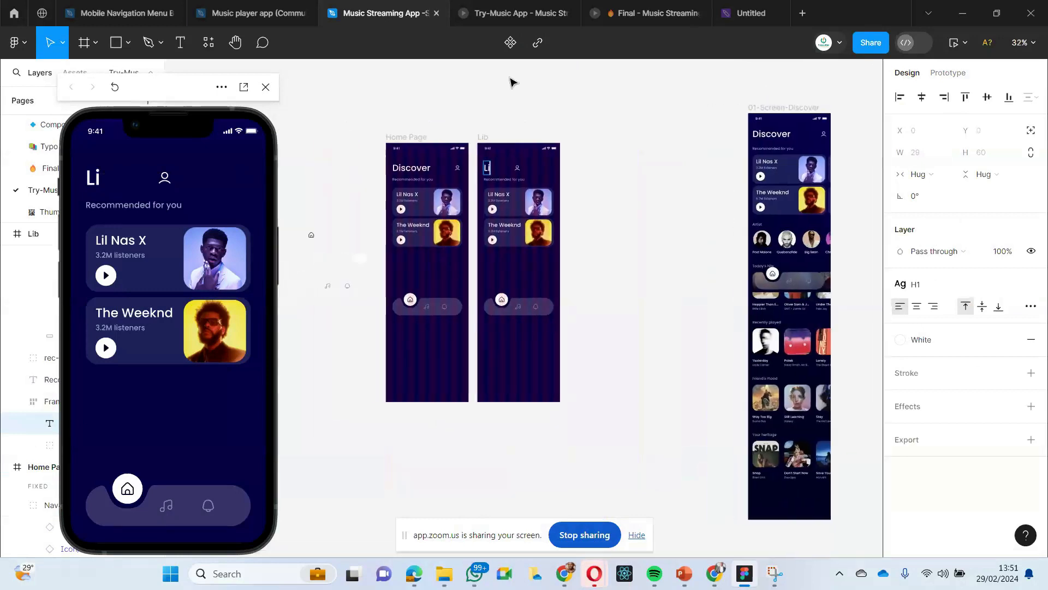
mouse_move(517, 24)
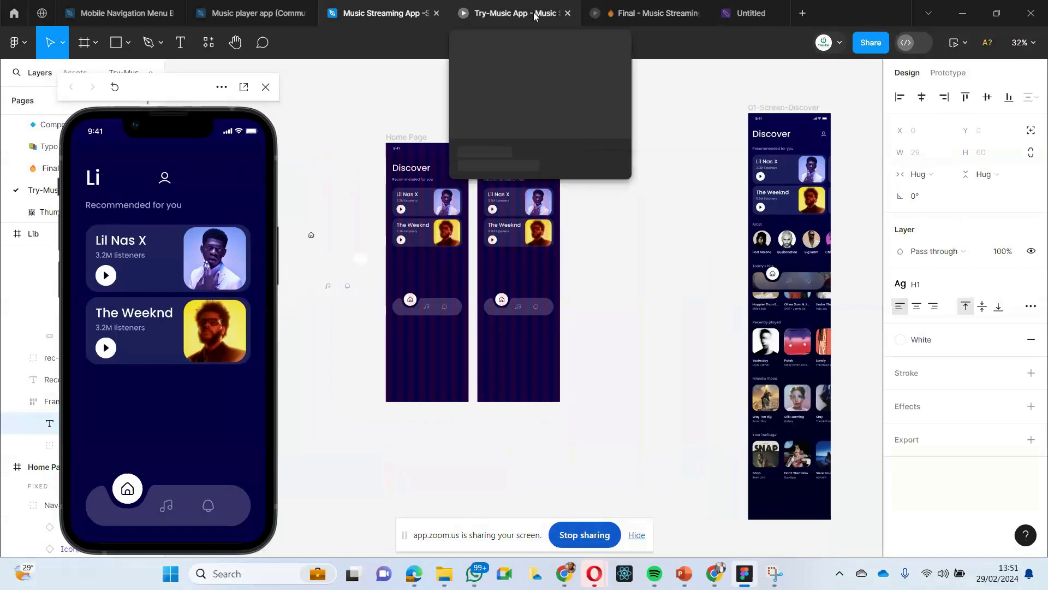
click(526, 13)
click(377, 13)
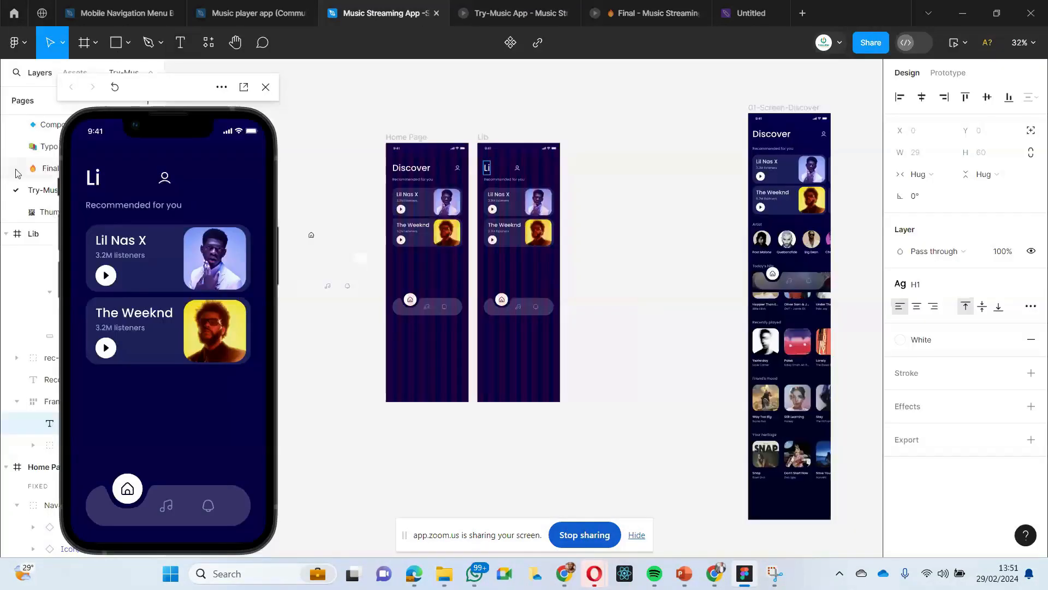
drag(144, 89, 206, 95)
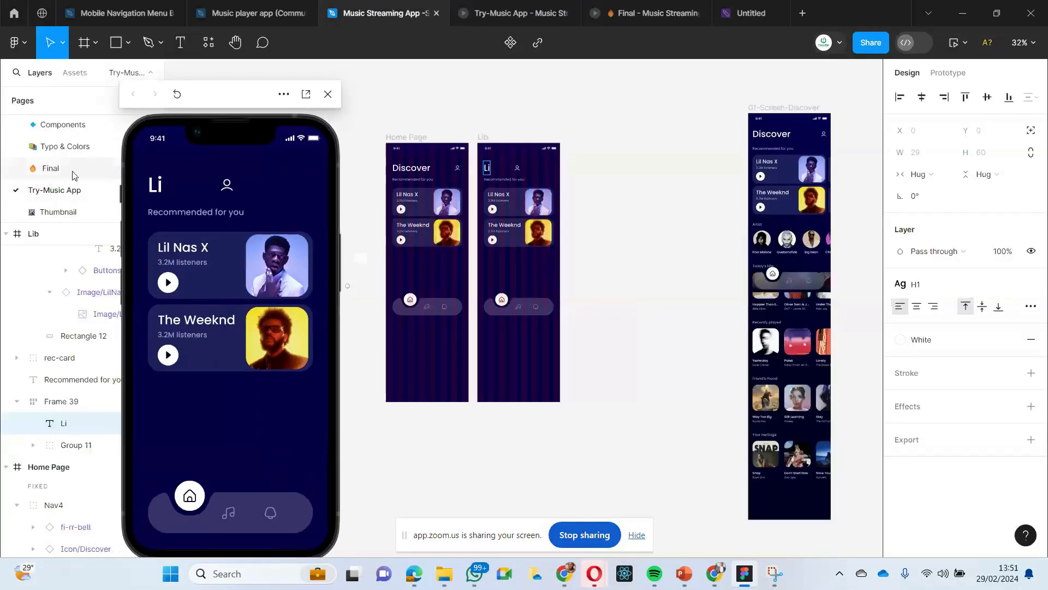
click(52, 171)
click(687, 142)
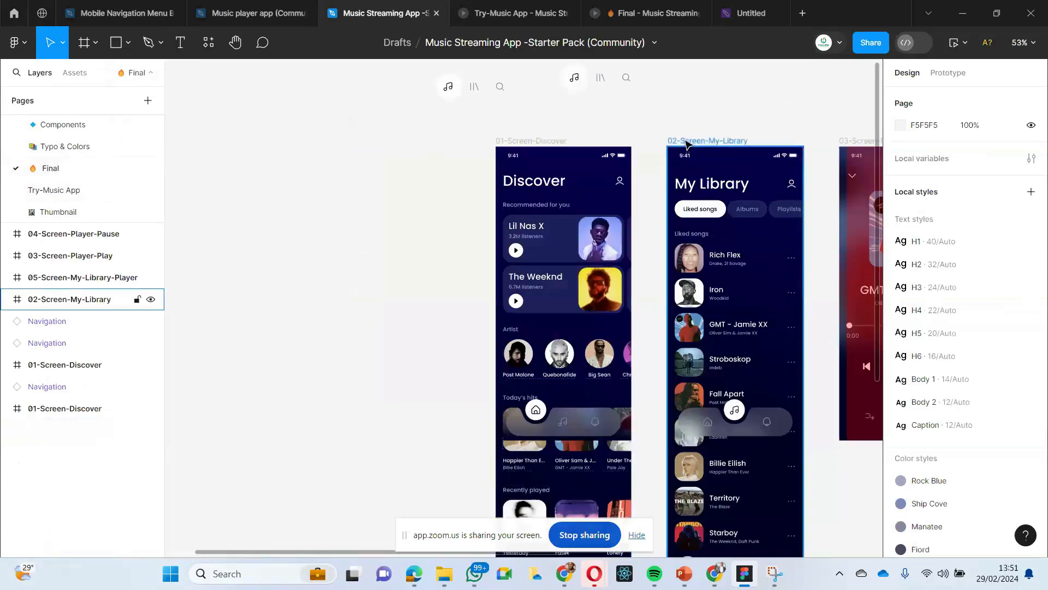
- Paste the copied My Library frame on the Try-Music App page, between the Lib and 01-Screen-Discover frames
click(223, 13)
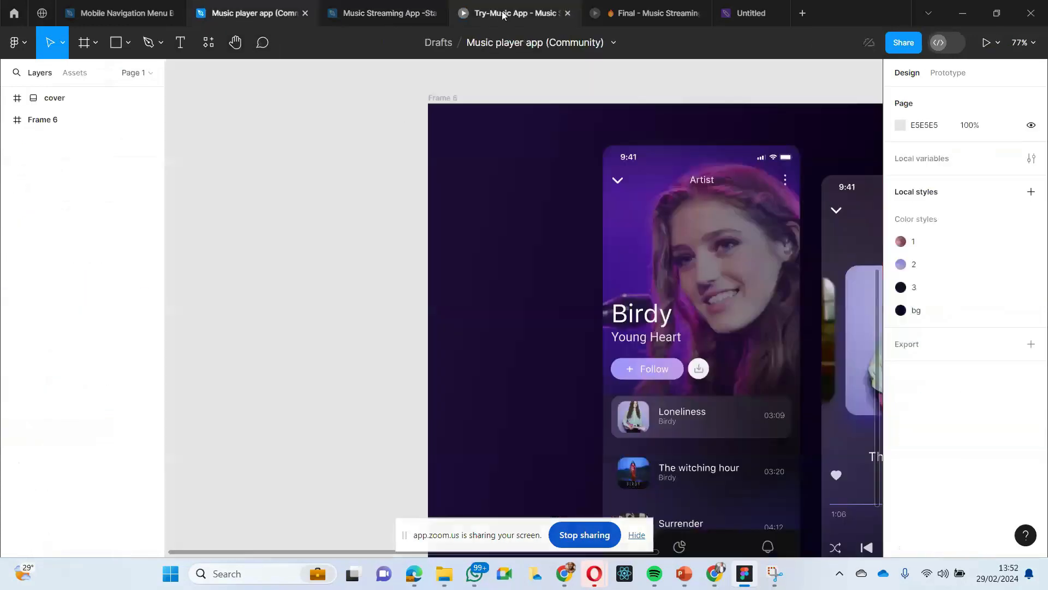
click(352, 11)
click(352, 10)
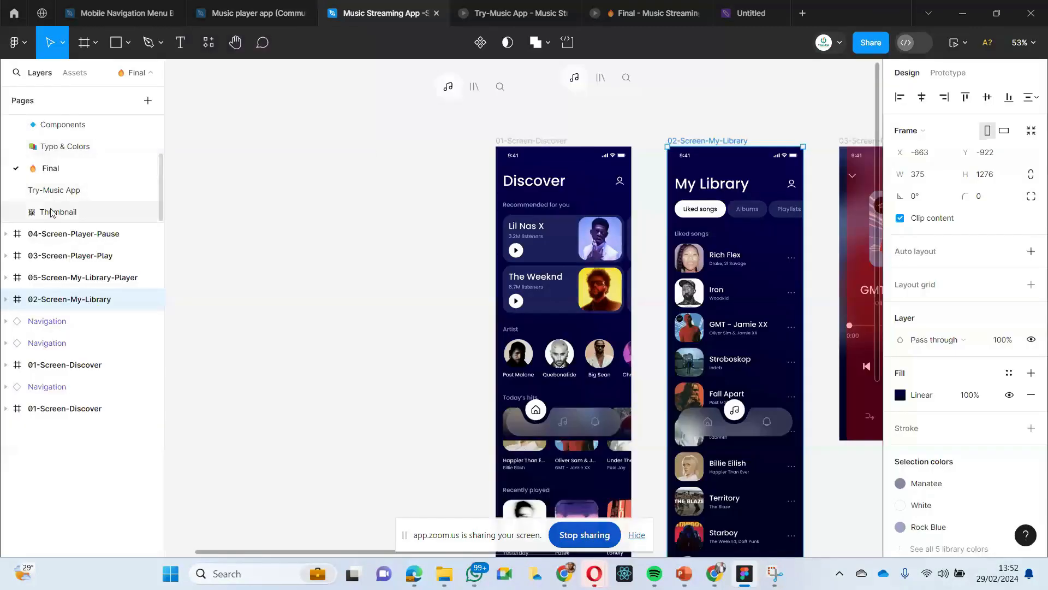
click(54, 190)
right_click(616, 161)
click(622, 169)
scroll(632, 269, left, 1)
click(624, 111)
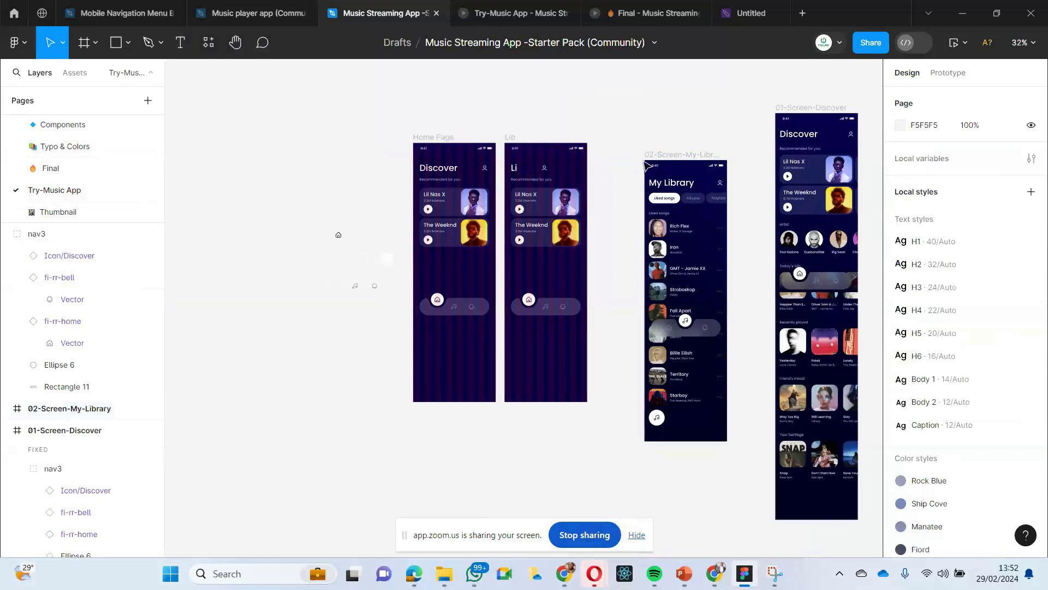
- Delete the heading row with its profile icon from the Lib frame
scroll(666, 220, left, 1)
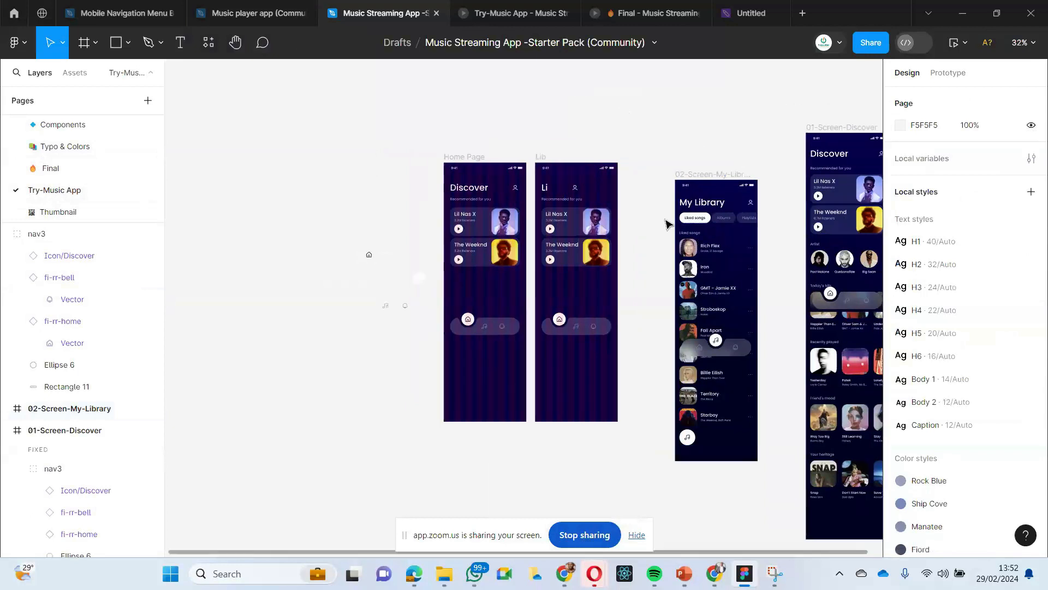
click(550, 194)
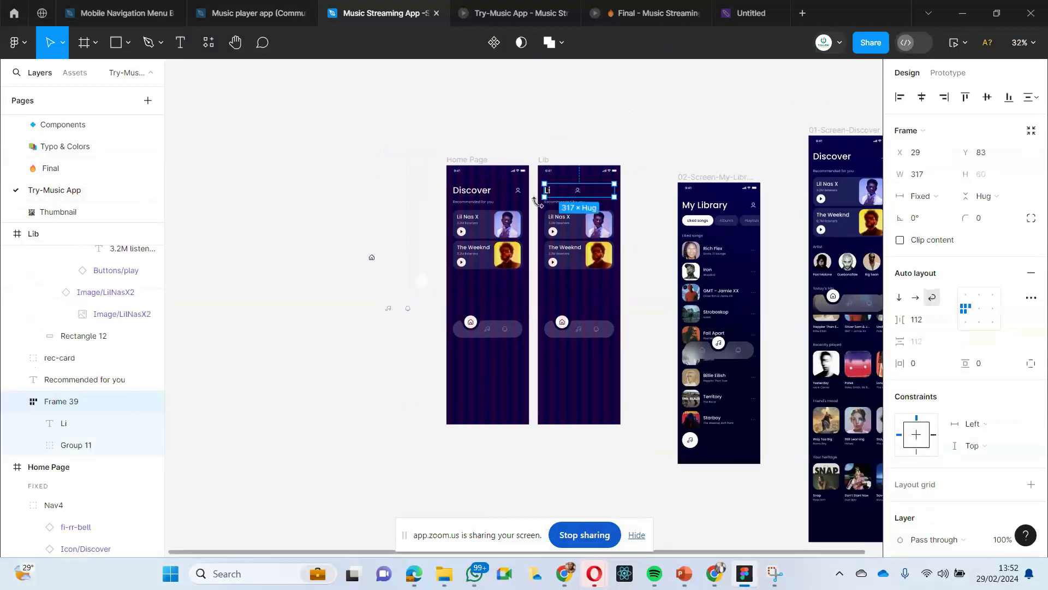
key(Delete)
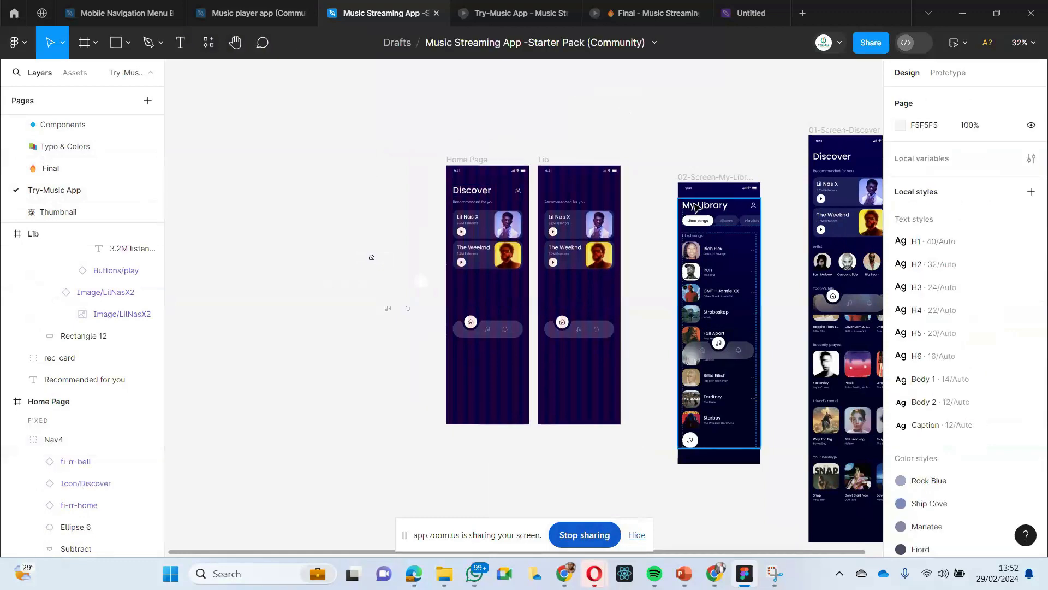
- Copy the header group holding the My Library title and its category chips from the 02-Screen-My-Library frame
click(693, 204)
double_click(696, 206)
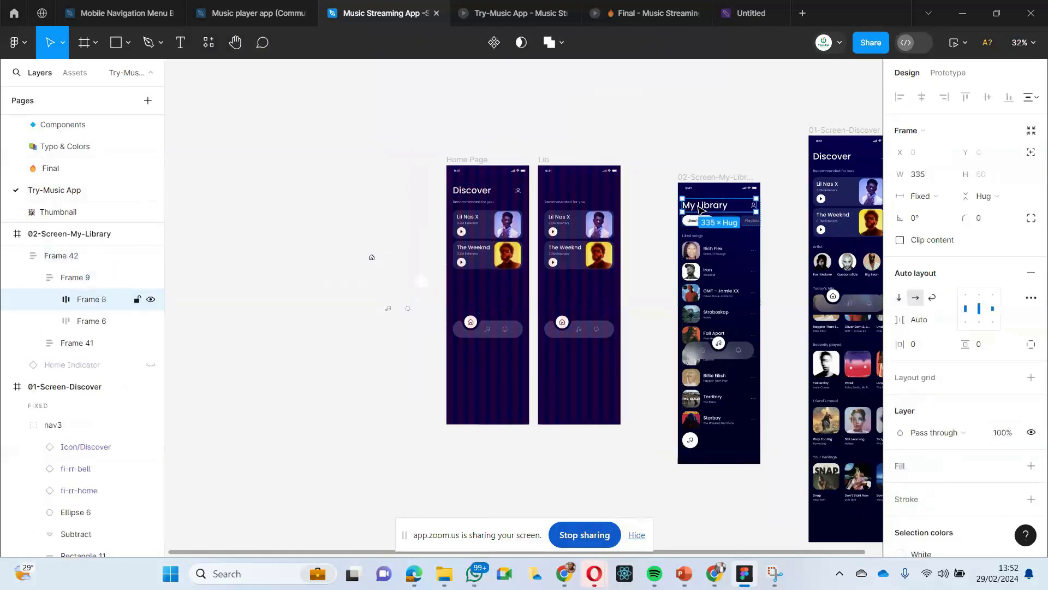
click(636, 212)
double_click(686, 213)
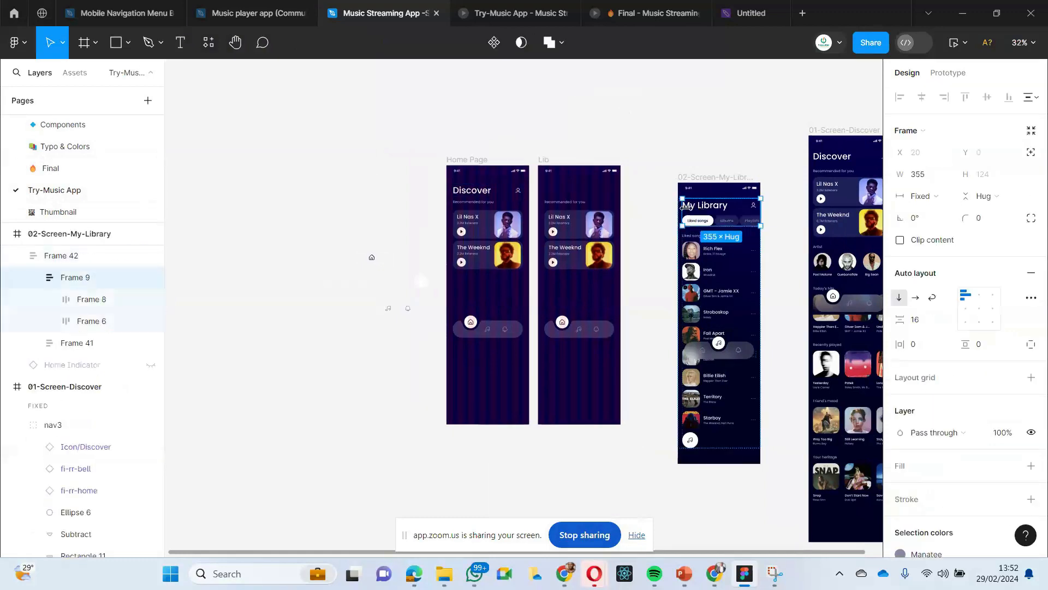
- Delete the "Recommended for you" text and both artist cards from the Lib frame
click(581, 187)
scroll(581, 187, up, 2)
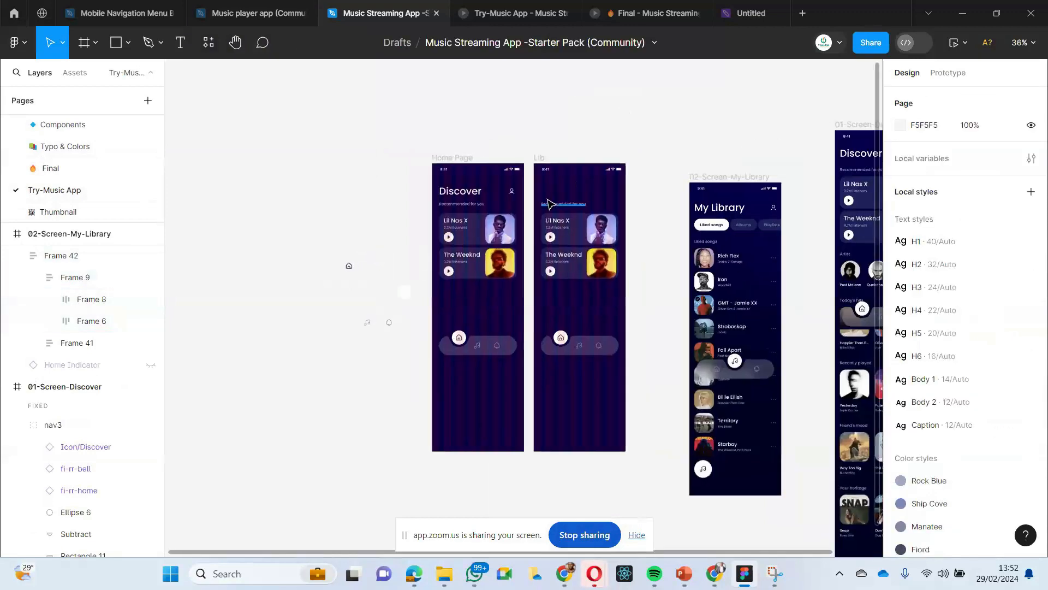
drag(542, 199, 600, 283)
key(Delete)
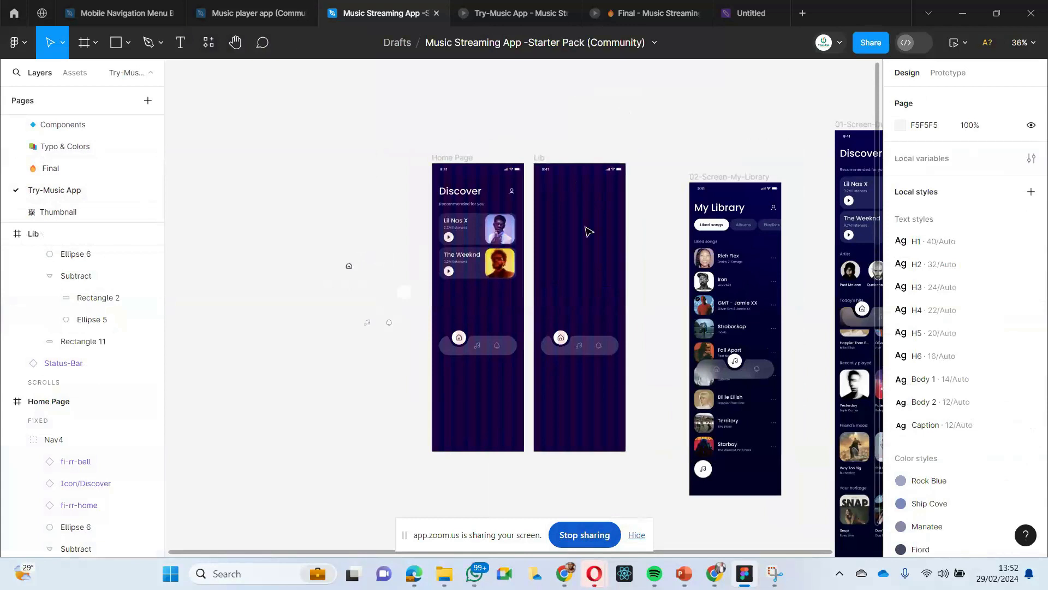
- Paste the copied My Library header into the Lib frame and place it below the status bar at X 13, Y 81
right_click(573, 214)
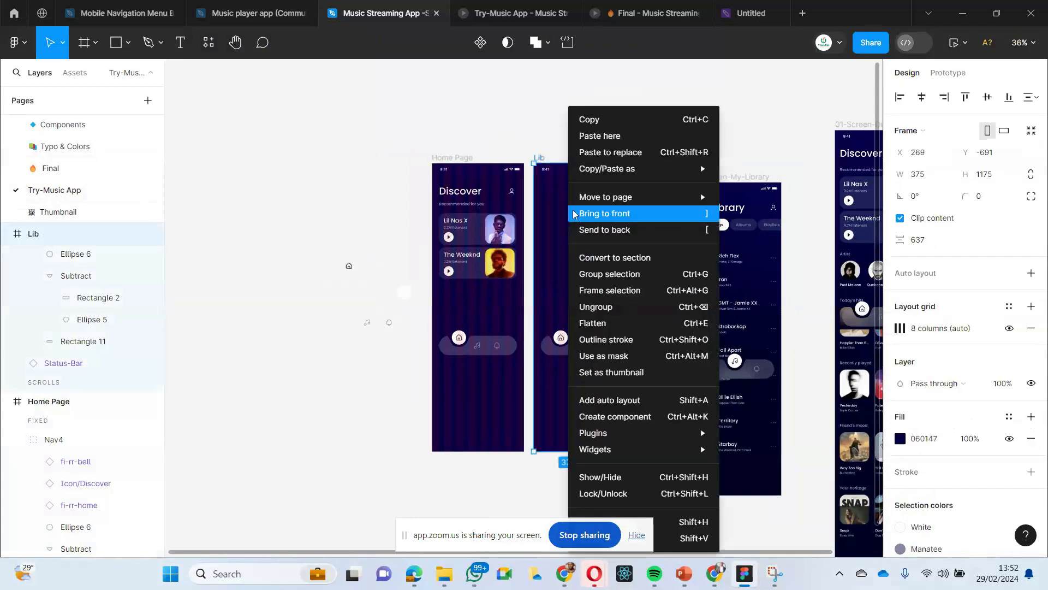
click(588, 137)
drag(601, 222, 567, 198)
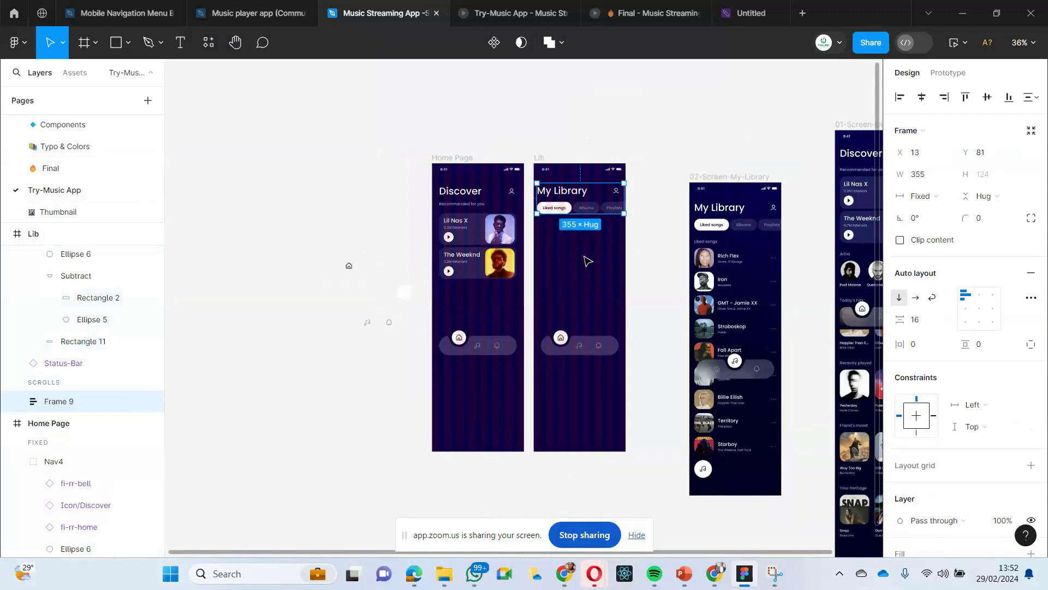
- Move the My Library header on the Lib frame to X 29, Y 76
click(604, 245)
scroll(602, 247, up, 3)
scroll(602, 247, down, 2)
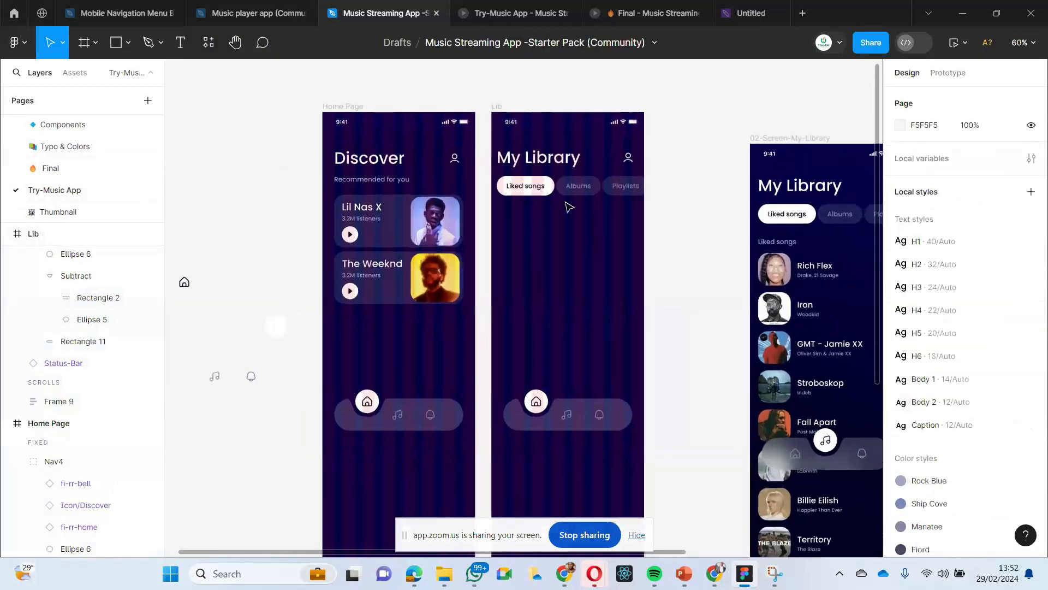
click(553, 164)
drag(553, 164, 553, 161)
click(552, 244)
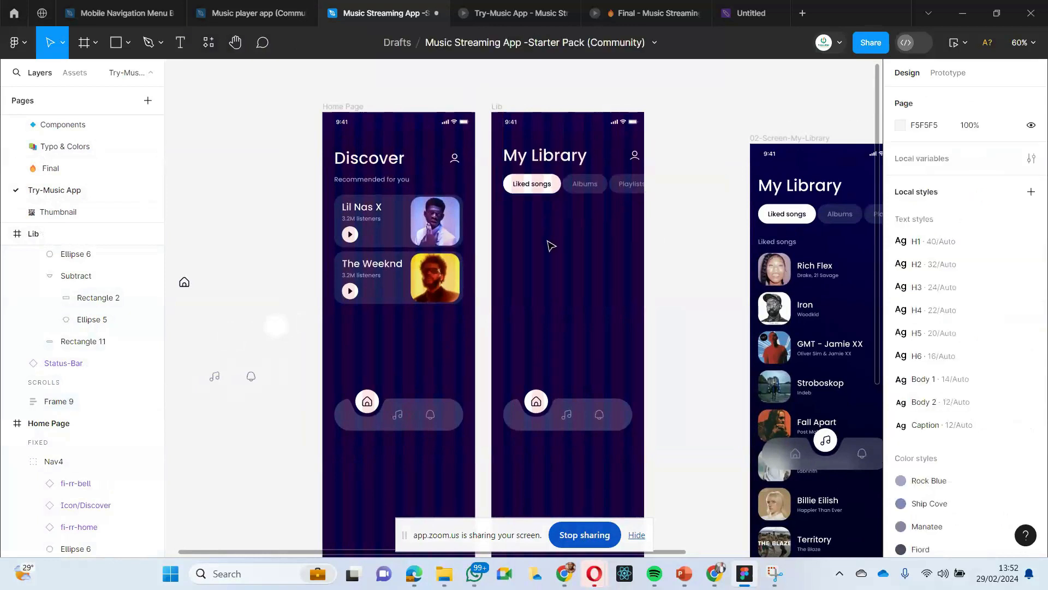
- Raise the My Library header to Y 71 and line its left edge up with the navigation bar
click(539, 164)
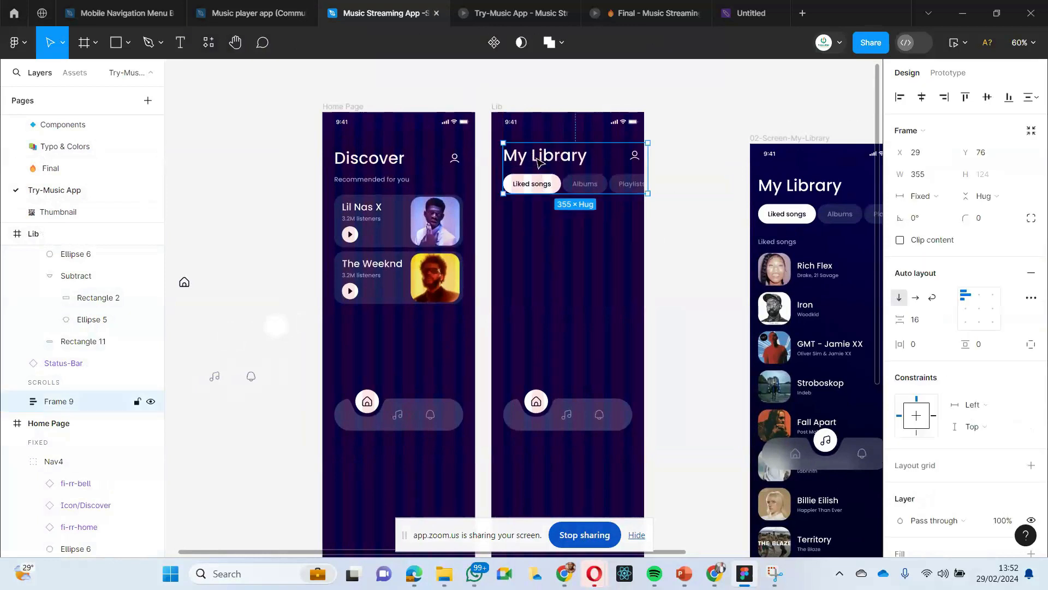
drag(536, 158, 534, 158)
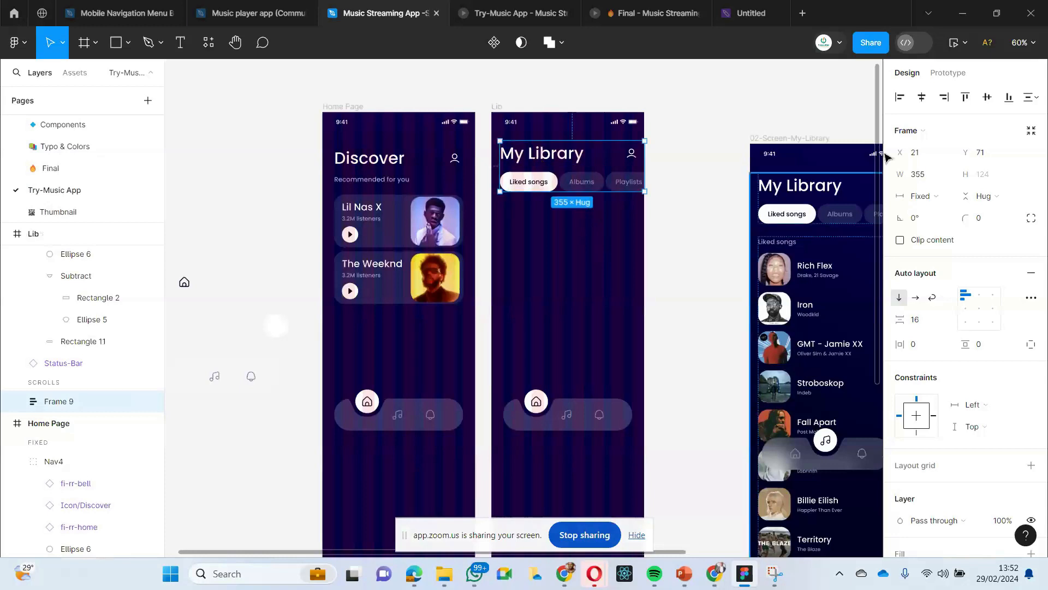
click(921, 99)
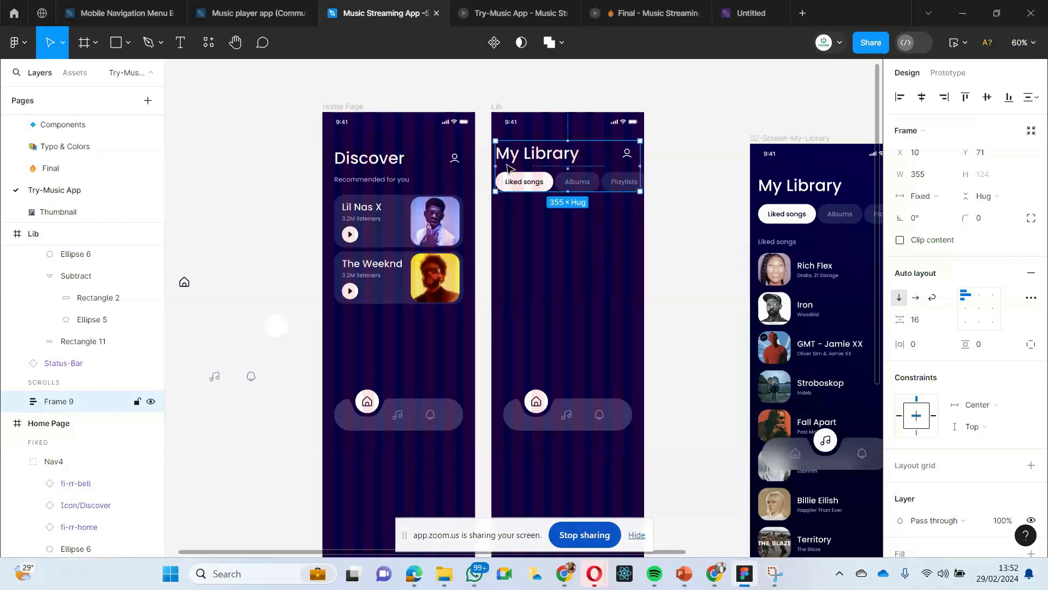
drag(522, 163, 534, 164)
click(548, 248)
- Open the prototype preview and test the music icon's link from the Home Page to the Lib screen
scroll(548, 249, right, 2)
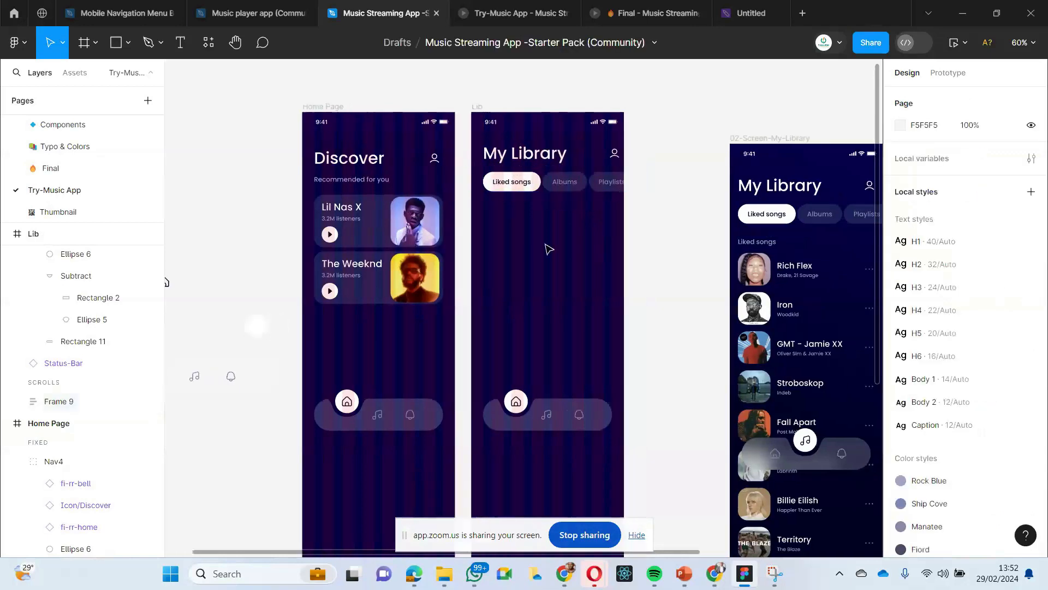
scroll(549, 249, down, 3)
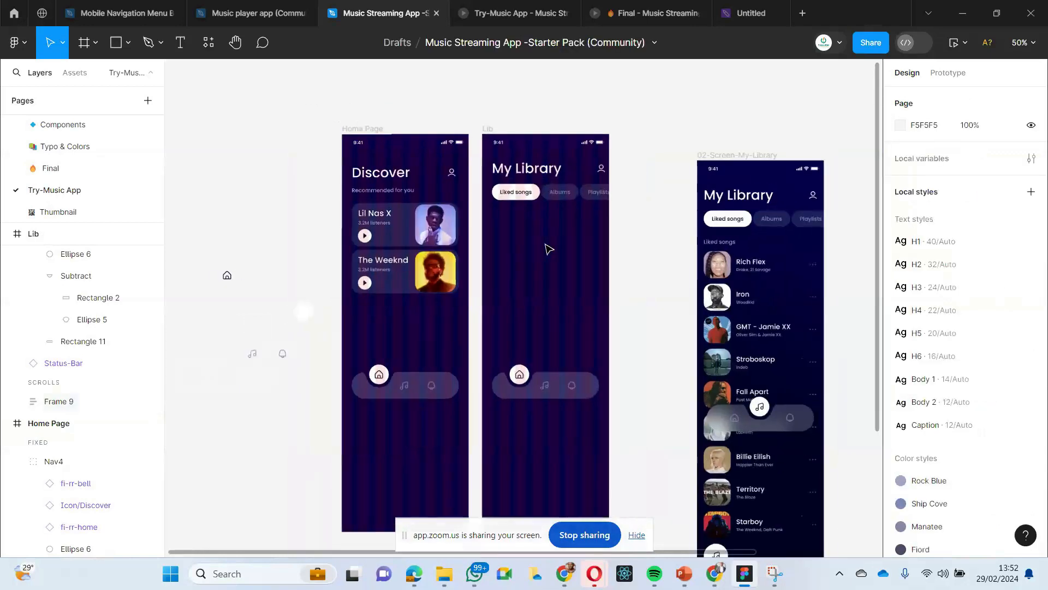
click(343, 127)
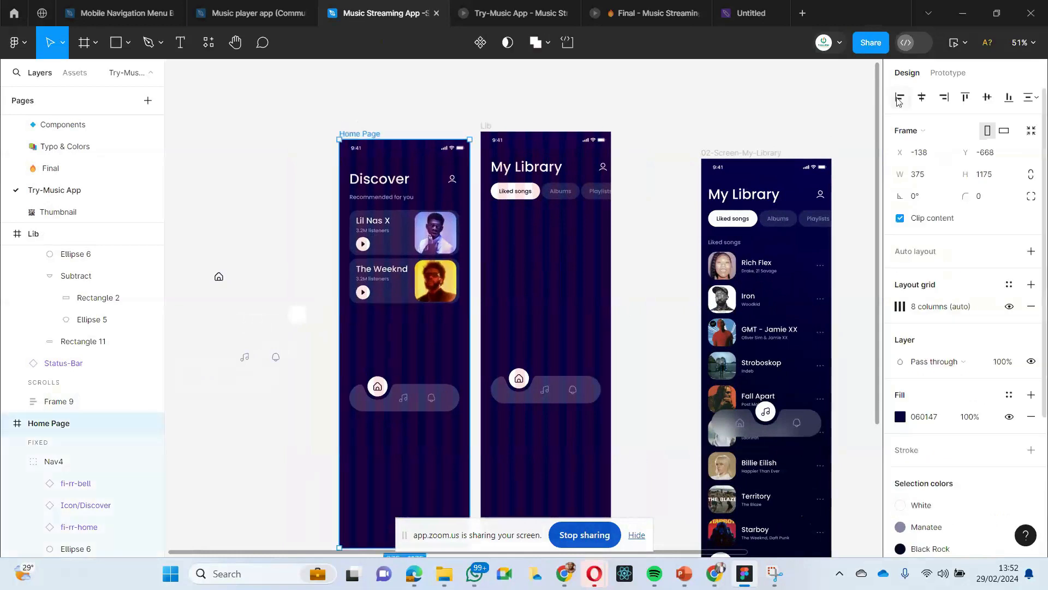
click(800, 103)
click(955, 44)
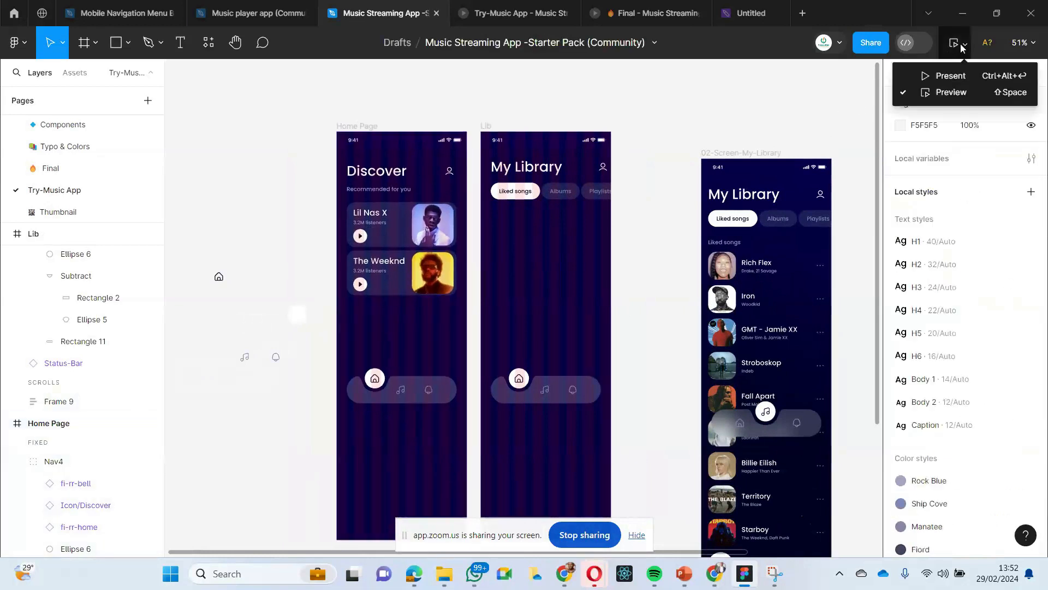
click(950, 92)
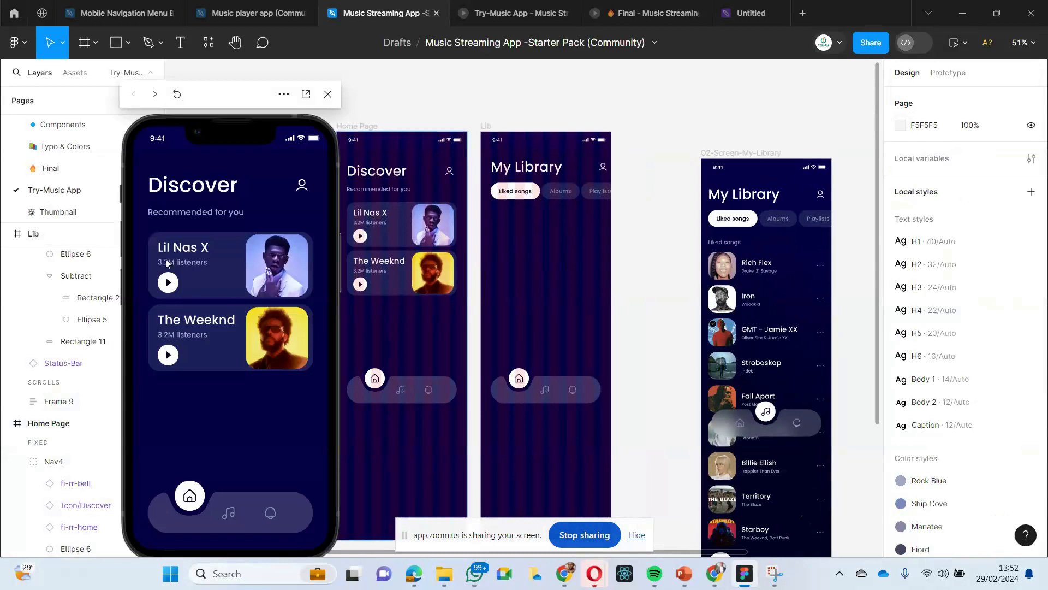
drag(250, 93, 190, 92)
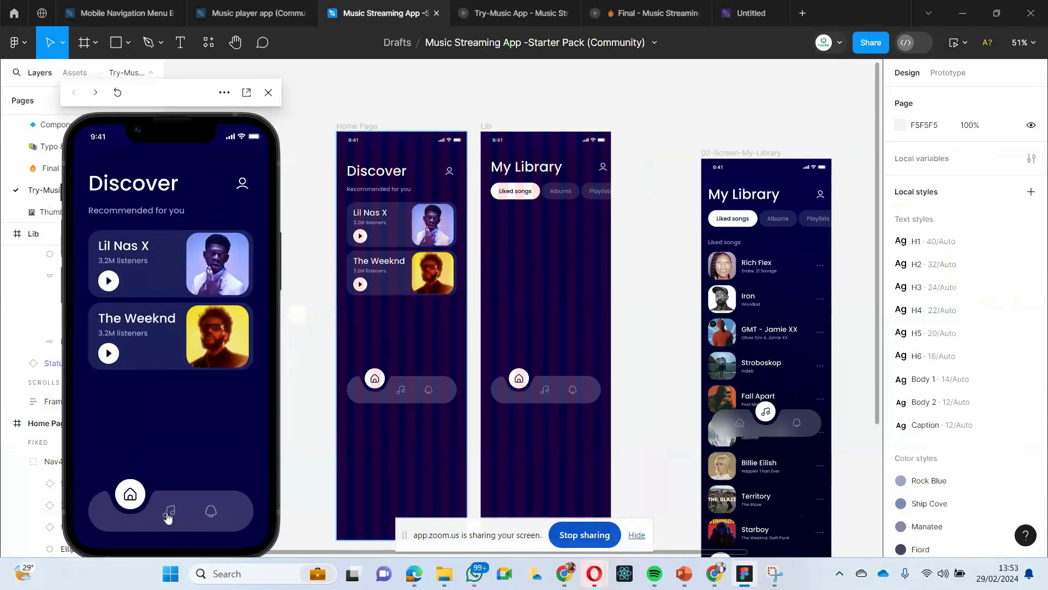
click(168, 515)
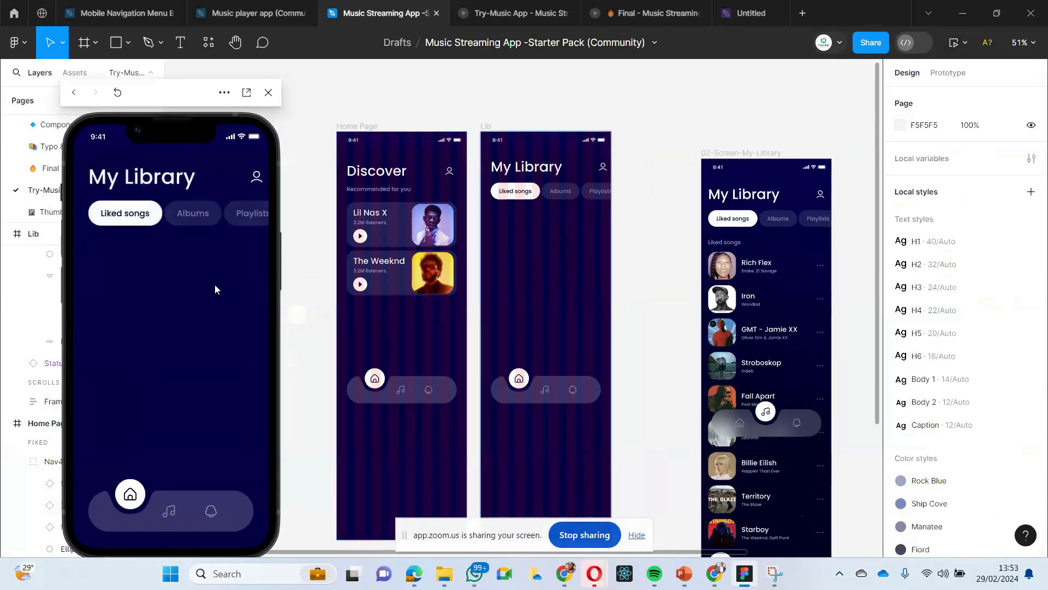
- Compare the navigation bars on the Home Page and Lib frames with the one on the 02-Screen-My-Library reference
scroll(508, 377, down, 2)
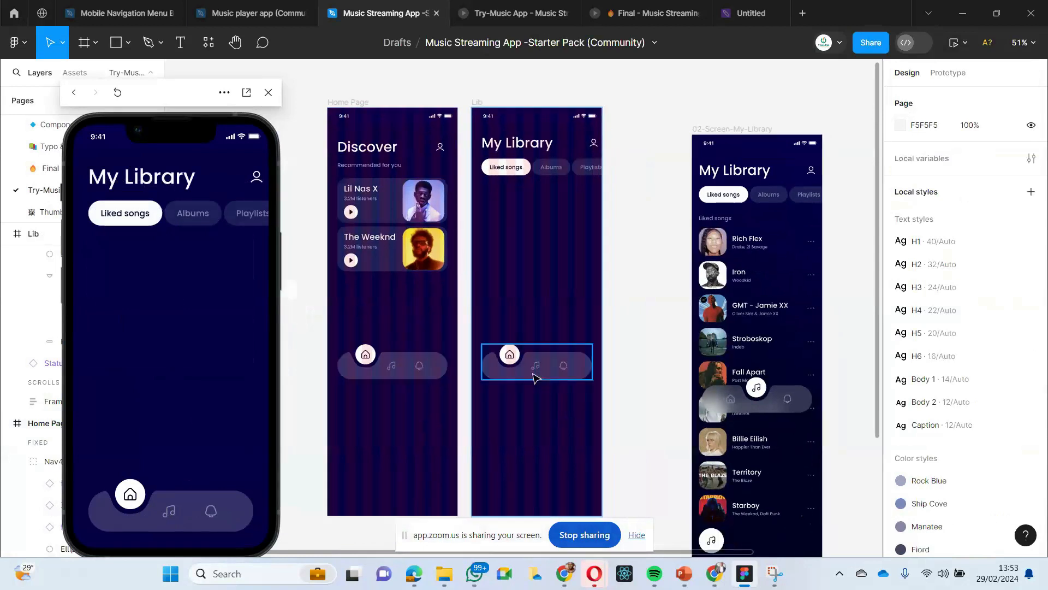
click(508, 355)
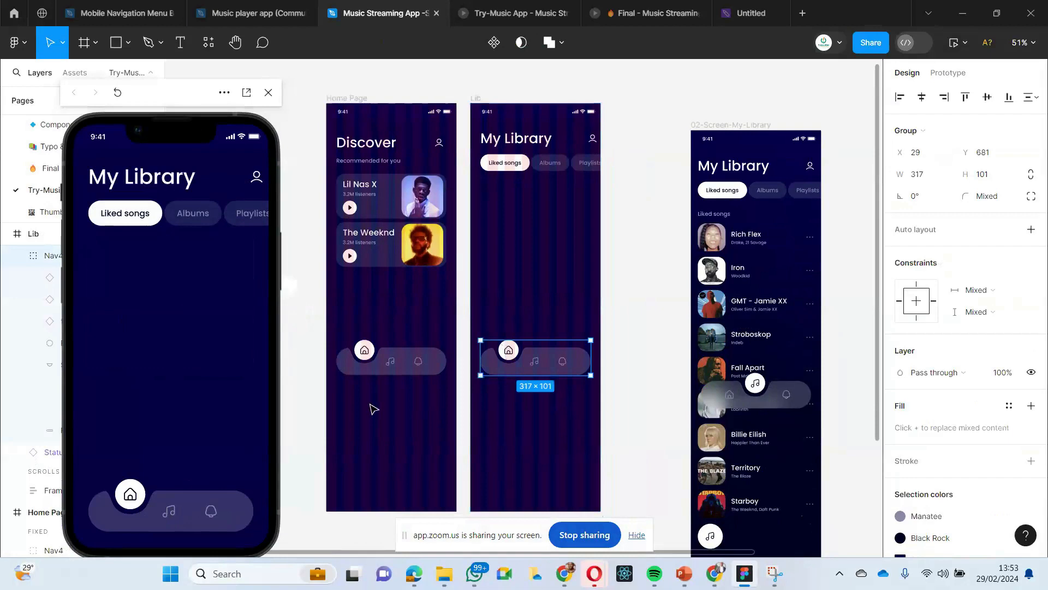
click(376, 367)
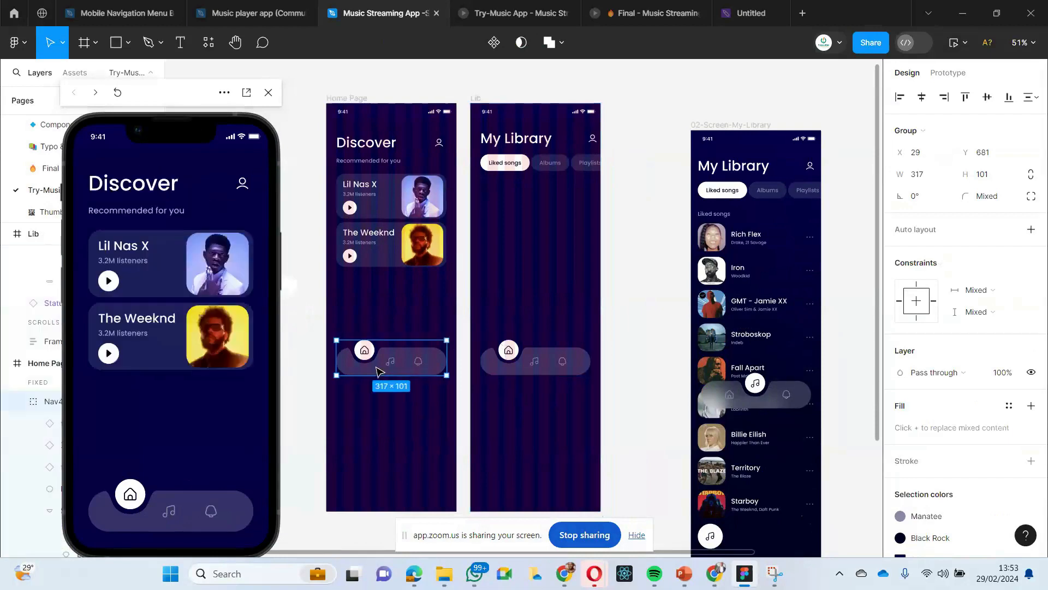
click(379, 398)
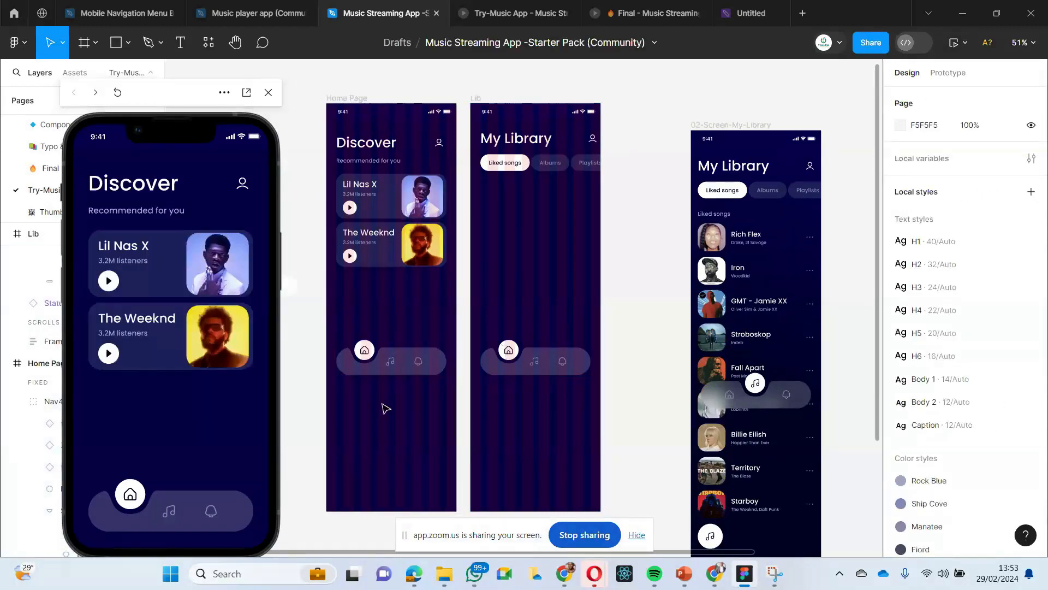
scroll(385, 408, up, 3)
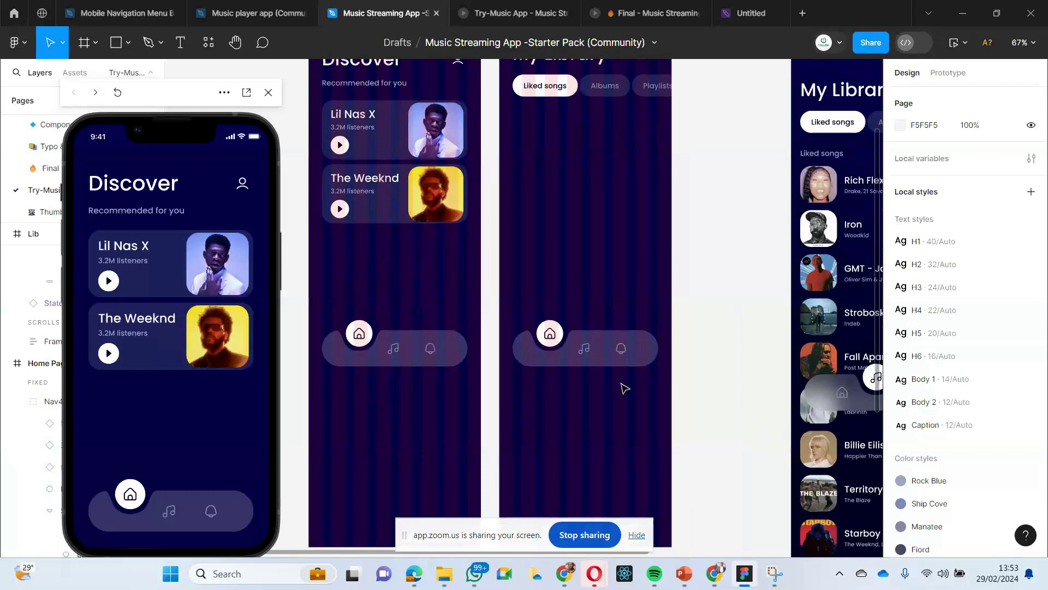
scroll(682, 382, right, 3)
click(751, 388)
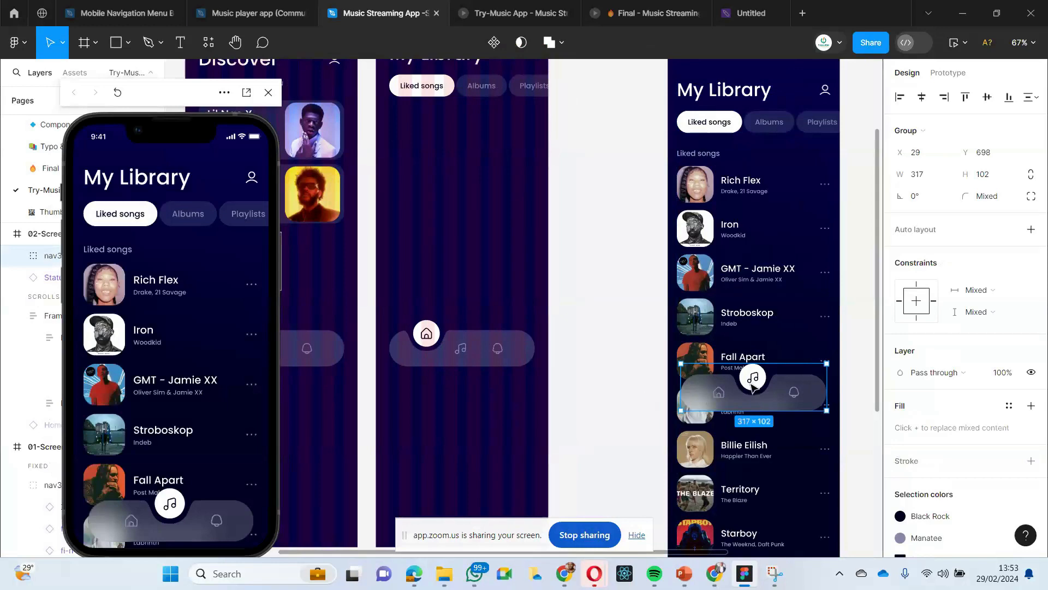
scroll(753, 385, down, 4)
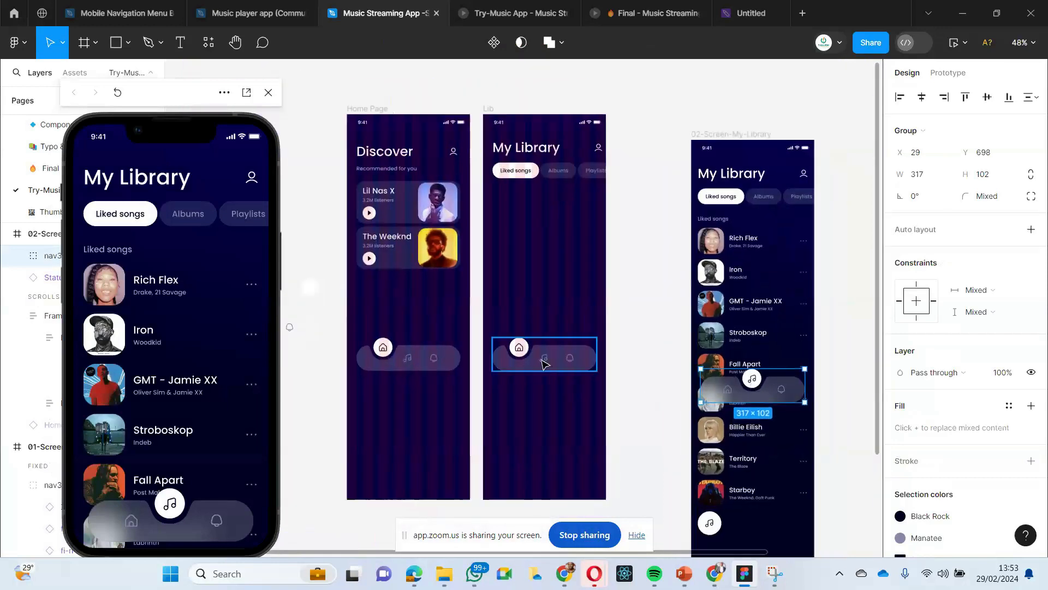
scroll(542, 363, up, 5)
scroll(542, 363, down, 4)
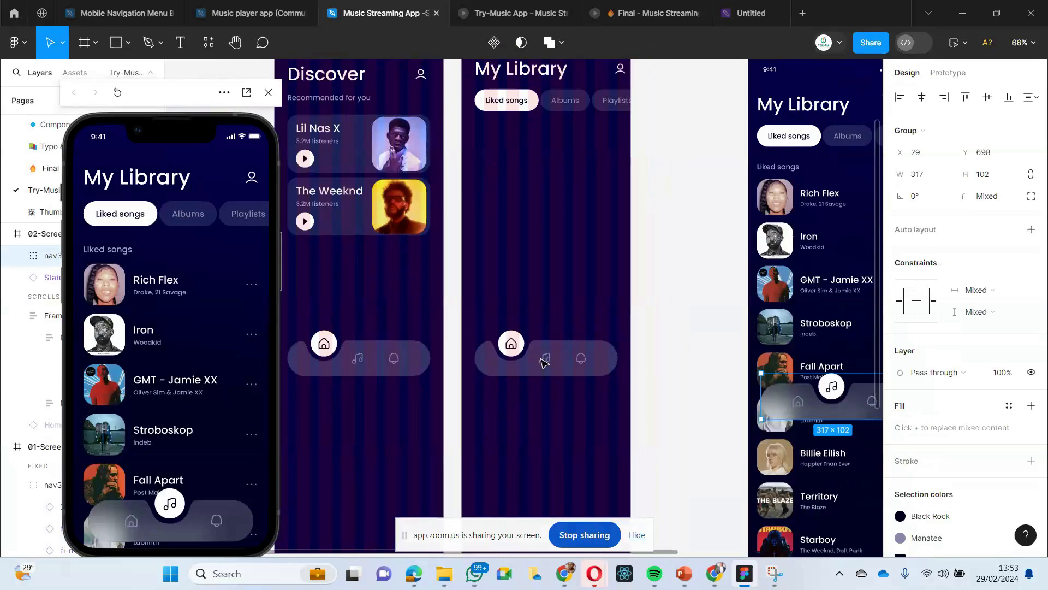
scroll(543, 363, left, 1)
scroll(552, 350, down, 1)
scroll(616, 357, up, 5)
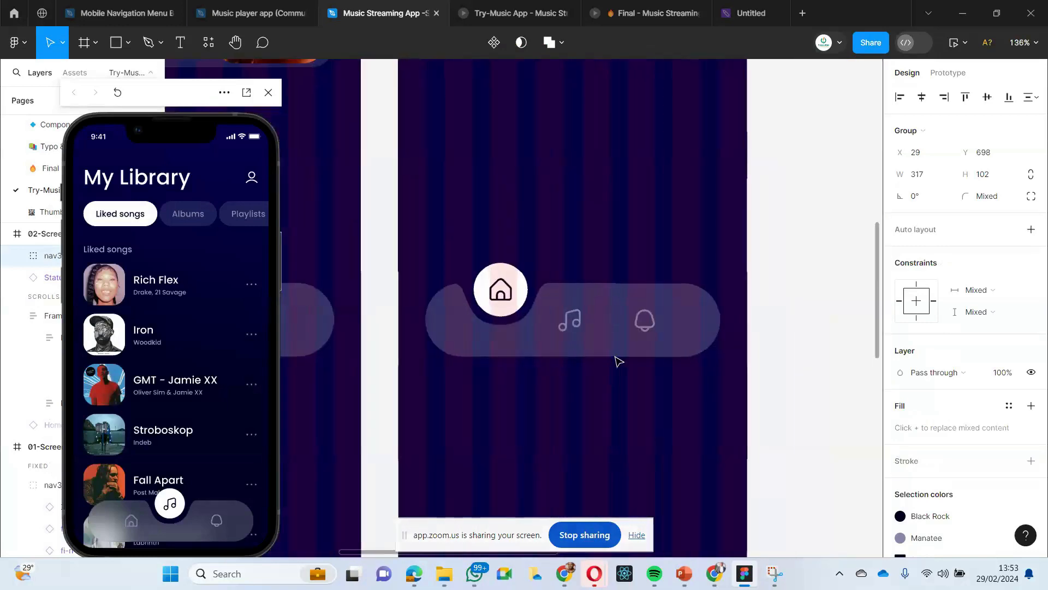
- Try moving only the curved notch of Lib's navigation bar to X 136 around the music icon, and undo the move
double_click(478, 306)
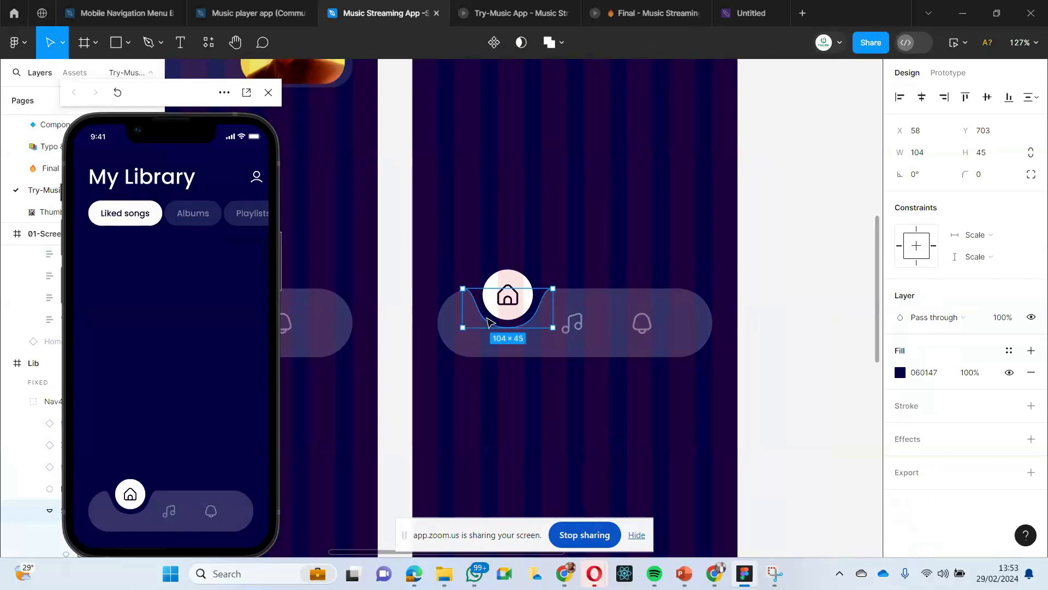
drag(487, 321, 555, 322)
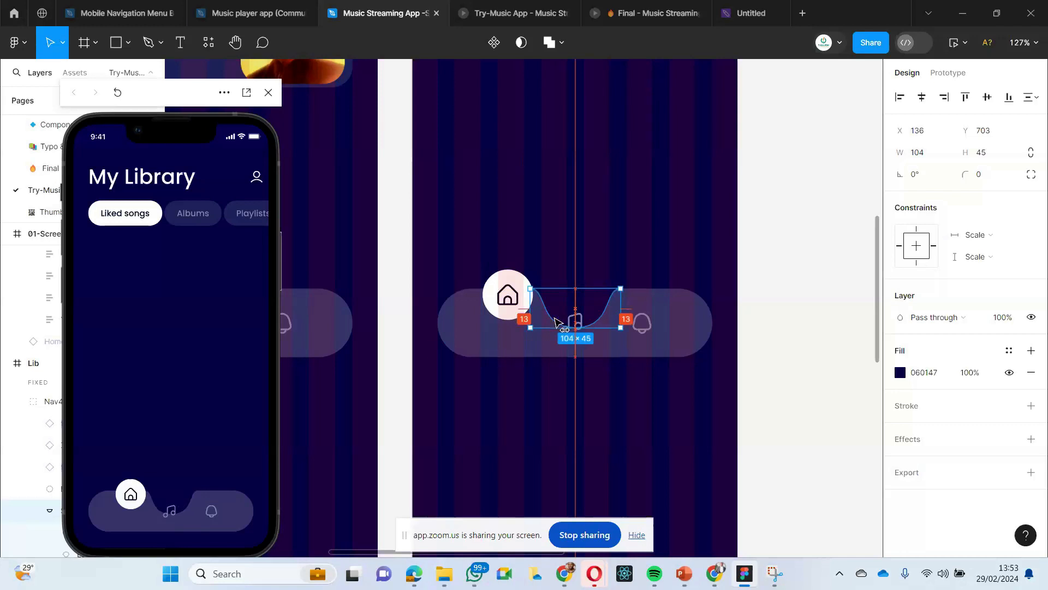
drag(555, 322, 555, 322)
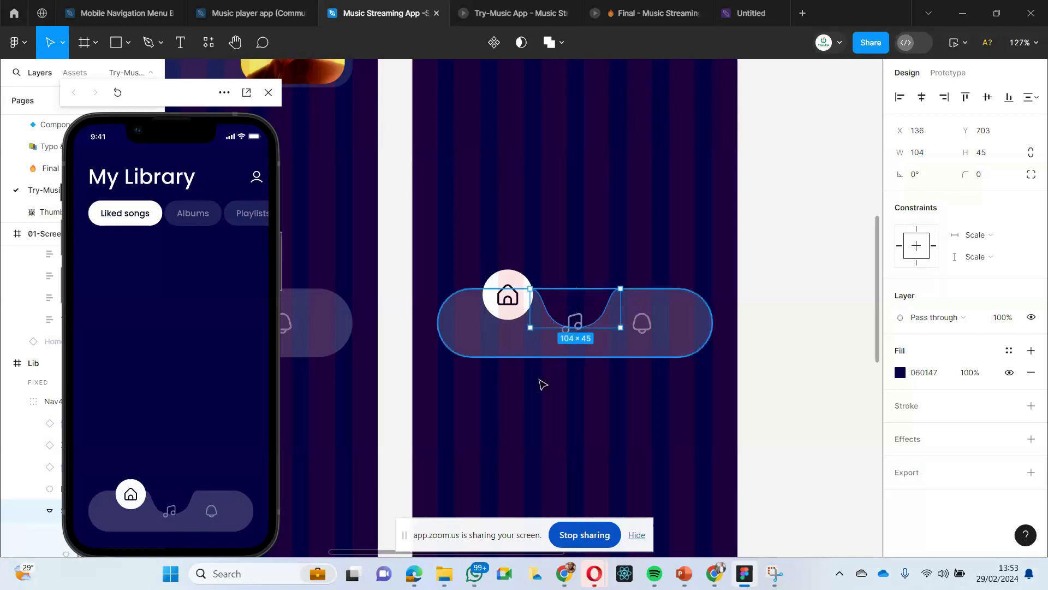
click(543, 381)
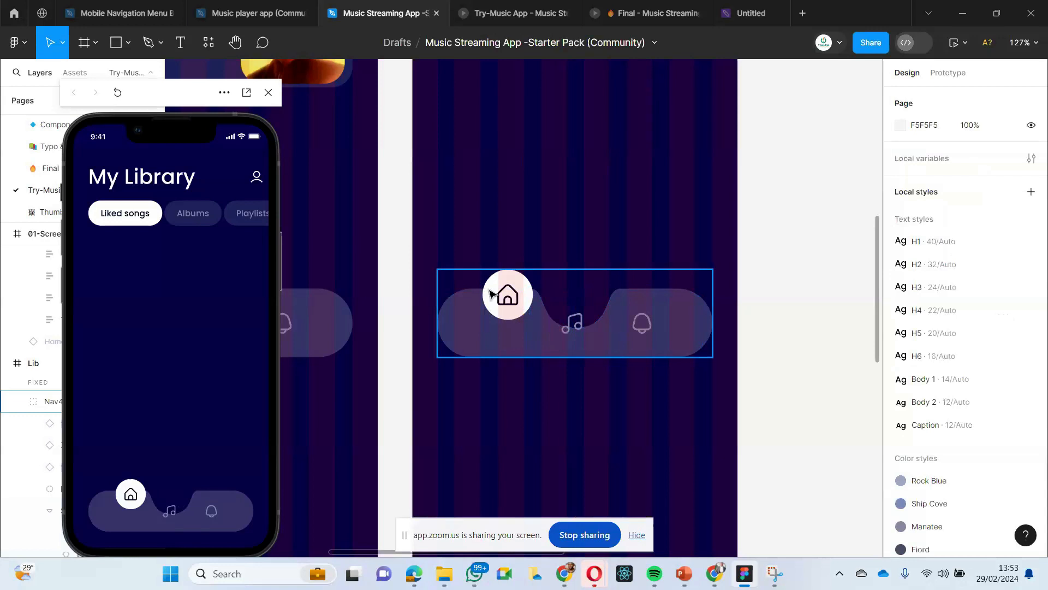
key(ctrl+z)
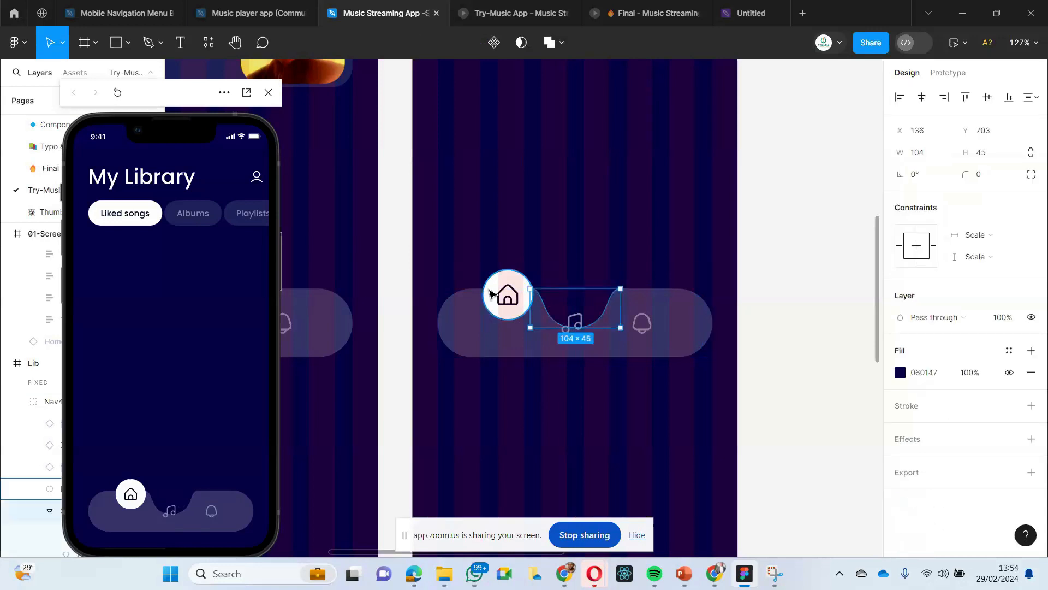
key(ctrl+z)
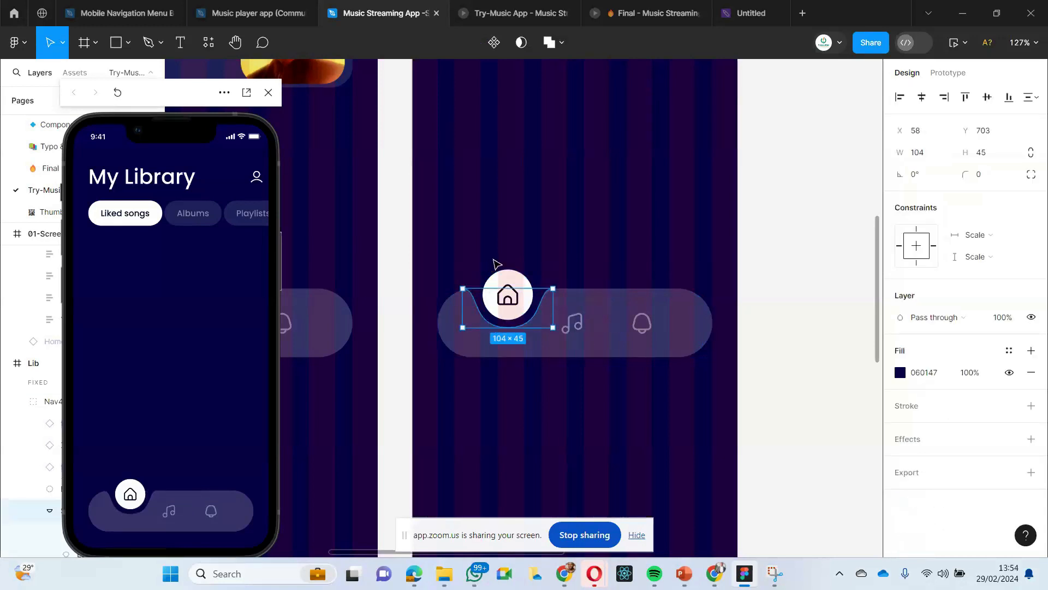
- Move the white circle and curved notch together along Lib's navigation bar to the music icon's position in the middle
click(507, 254)
double_click(509, 282)
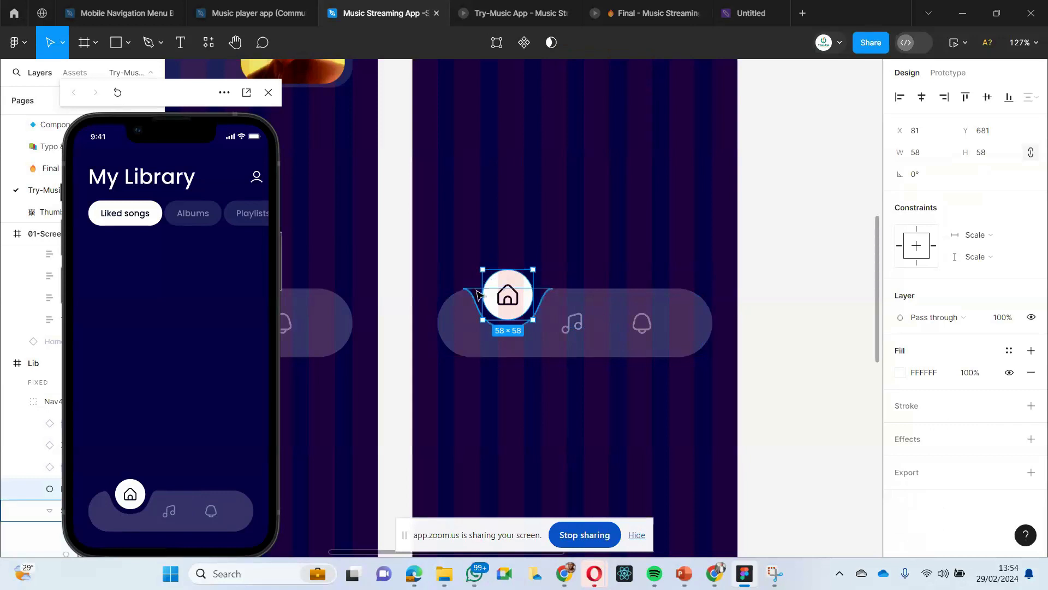
shift+click(476, 295)
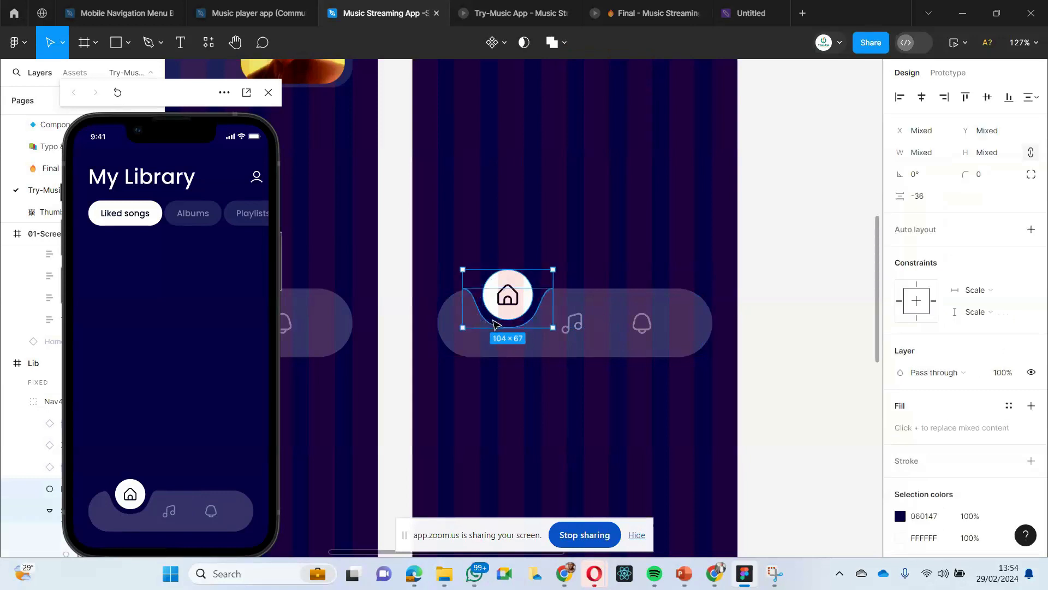
drag(494, 324, 561, 328)
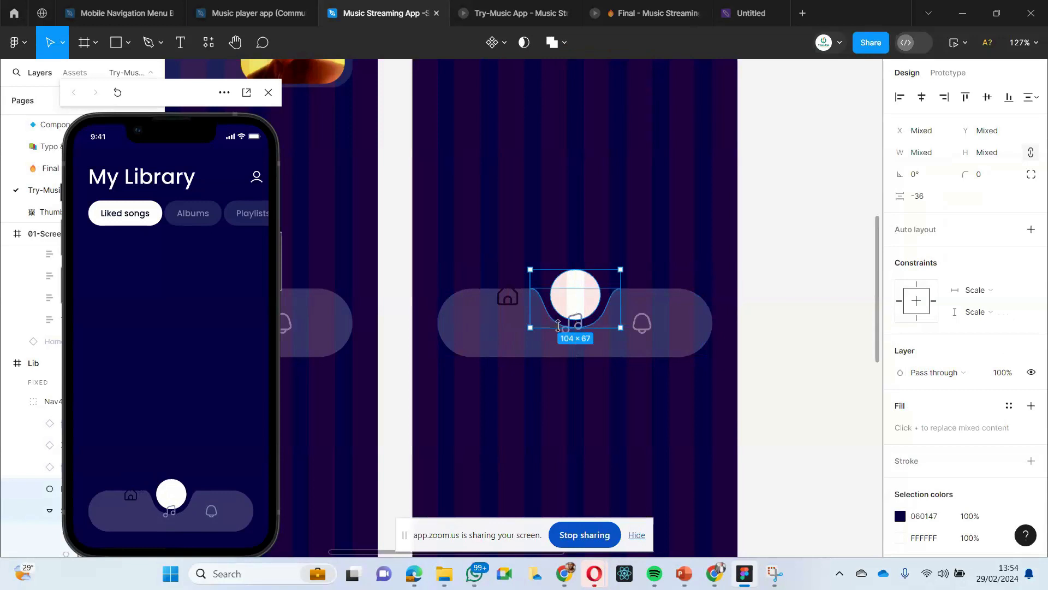
click(499, 428)
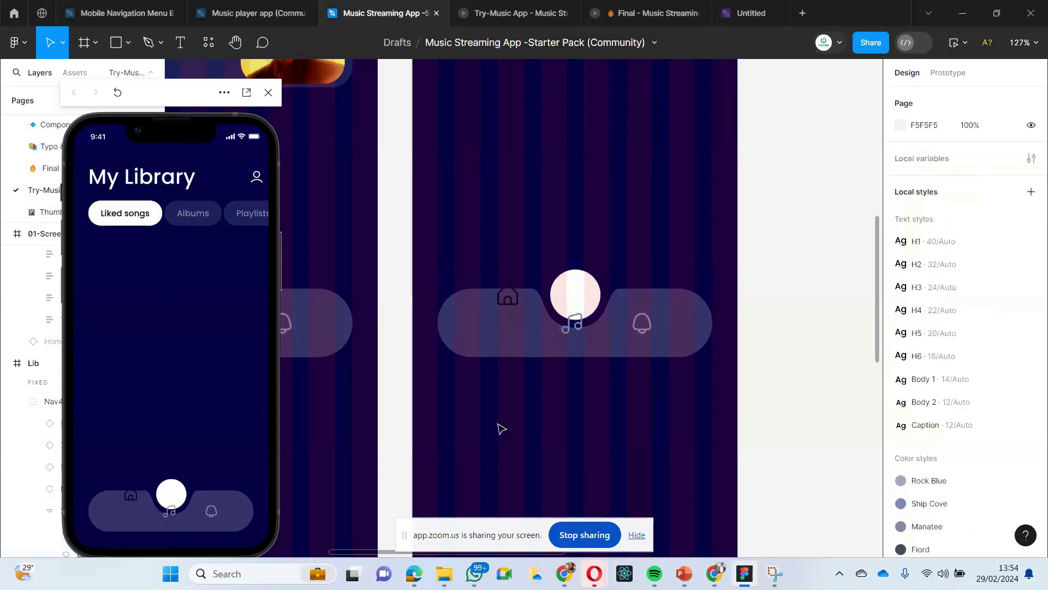
- Lower the home icon on Lib's navigation bar to Y 731, level with the bell icon
click(512, 303)
click(512, 303)
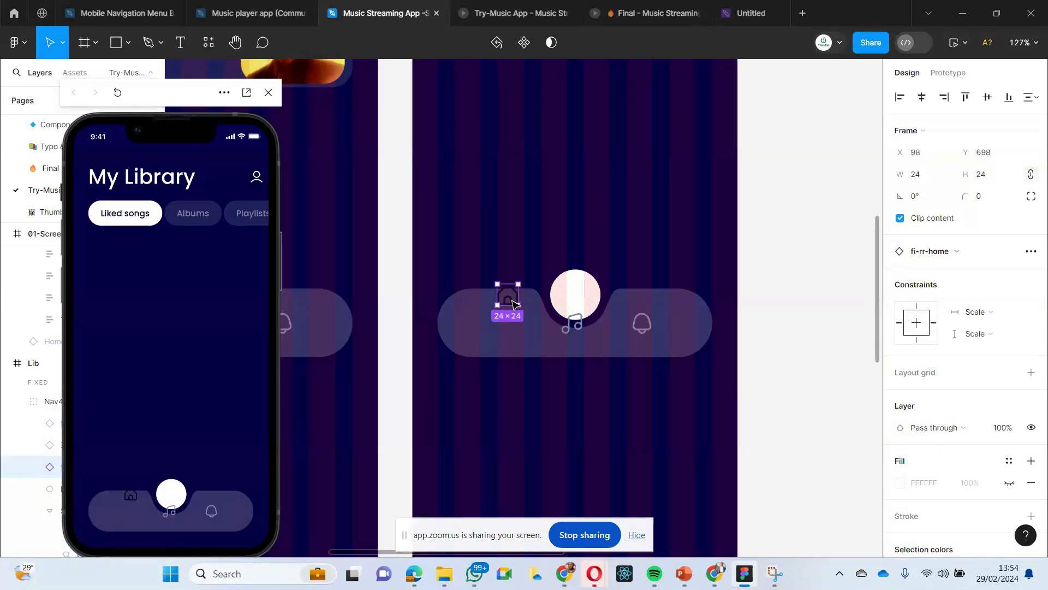
drag(512, 303, 515, 330)
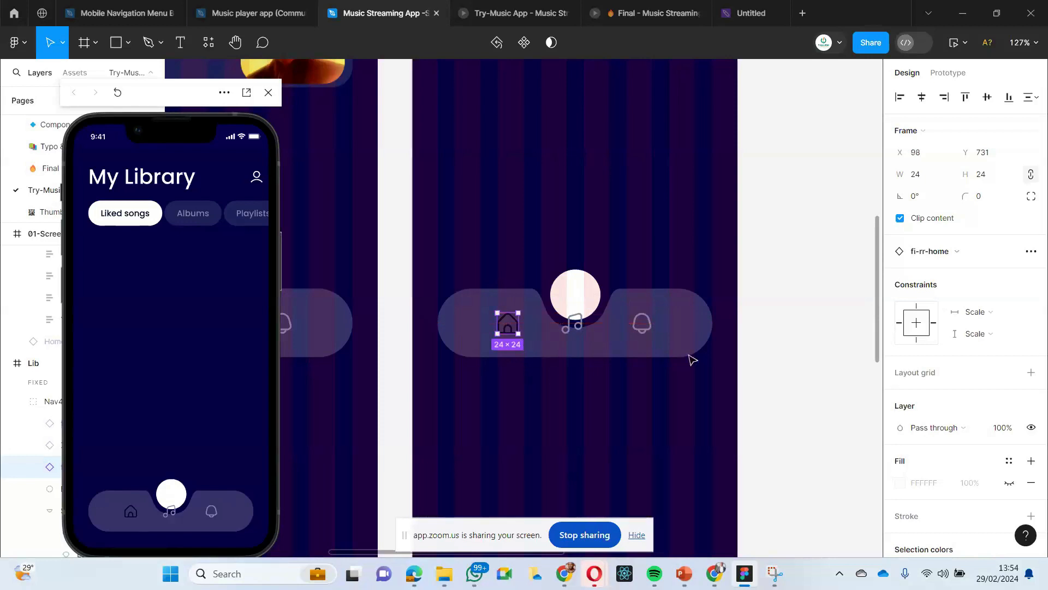
- Recolor Lib's home icon with the Manatee color style used by the bell icon
click(645, 326)
scroll(955, 480, down, 3)
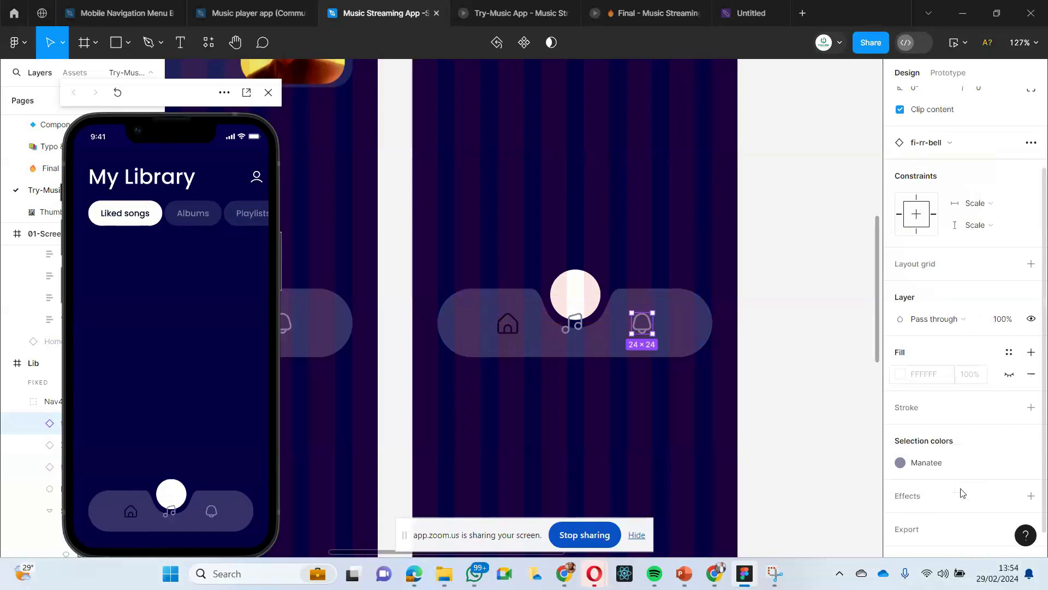
click(508, 325)
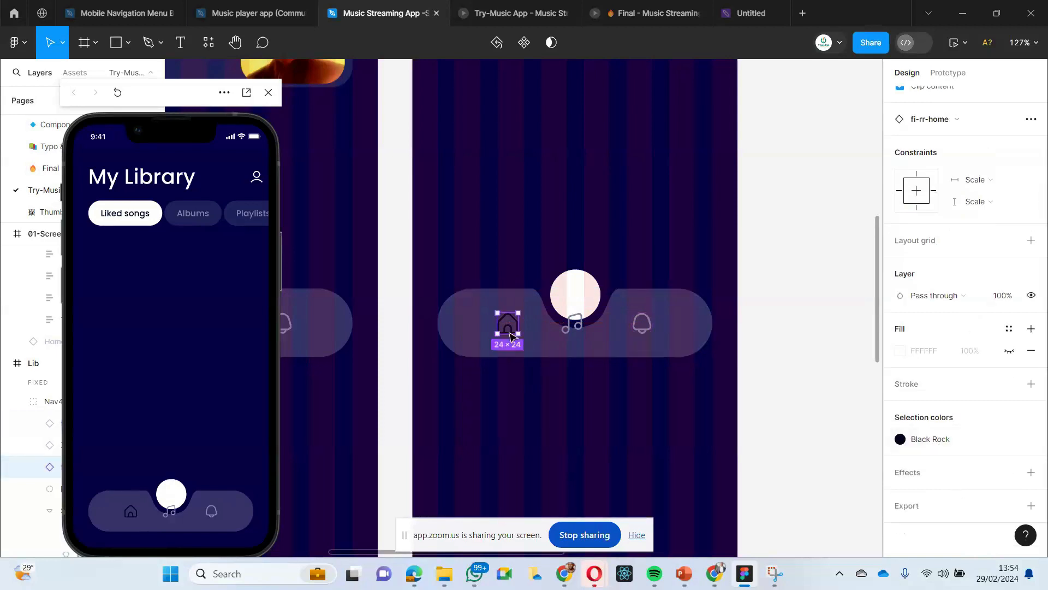
click(915, 442)
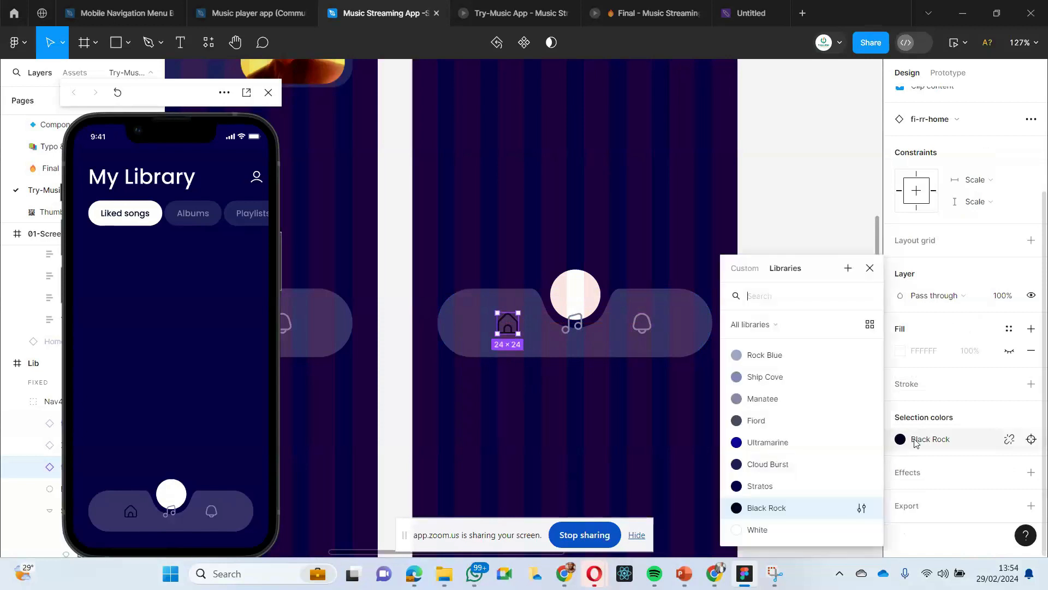
click(759, 399)
click(544, 398)
- Raise the music icon into the white circle on Lib's navigation bar and recolor it Black Rock
click(572, 333)
double_click(567, 331)
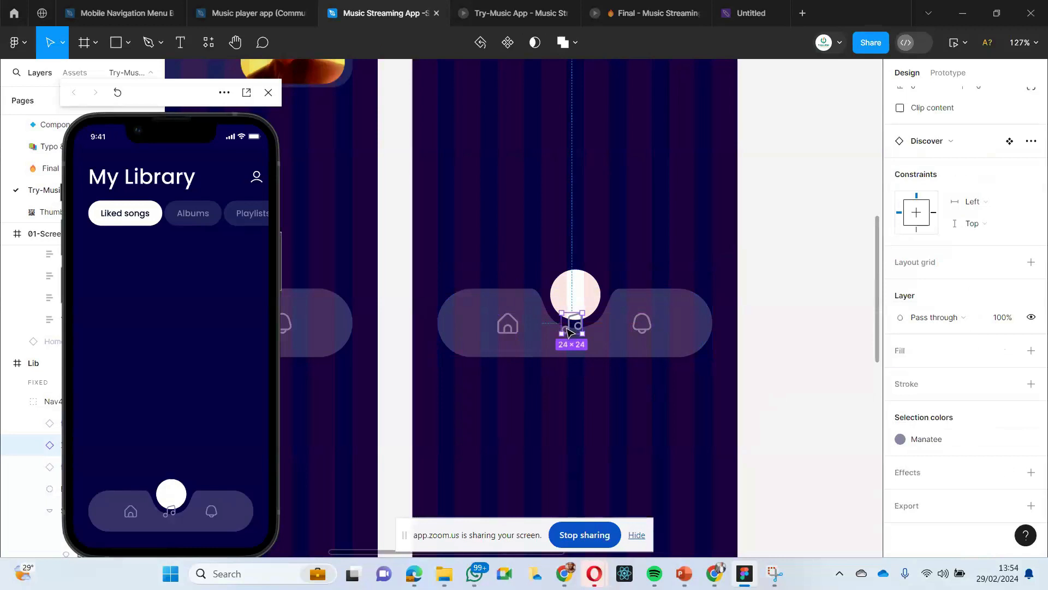
drag(567, 330, 568, 304)
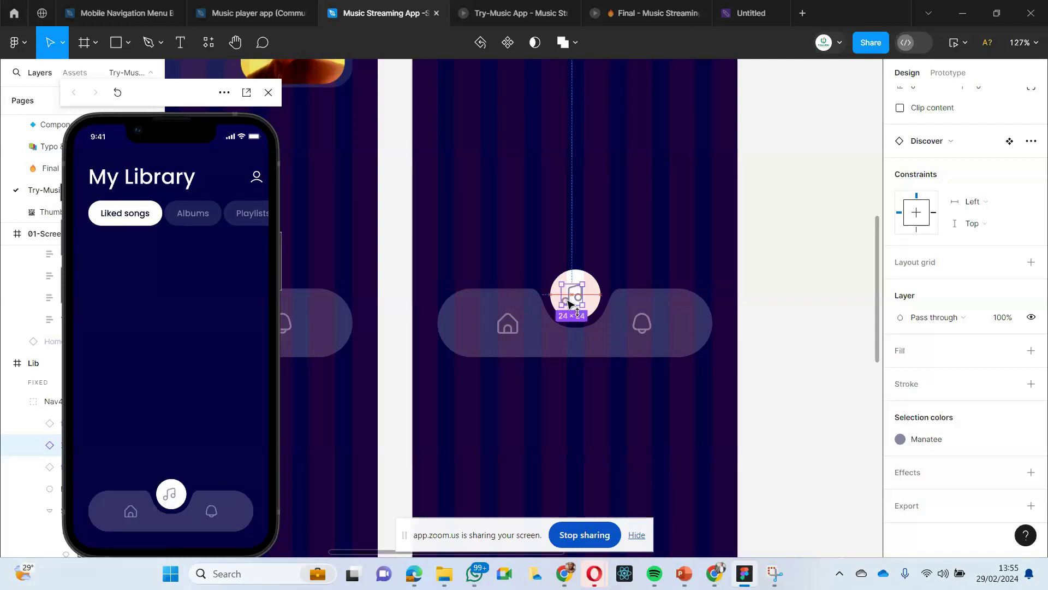
click(901, 441)
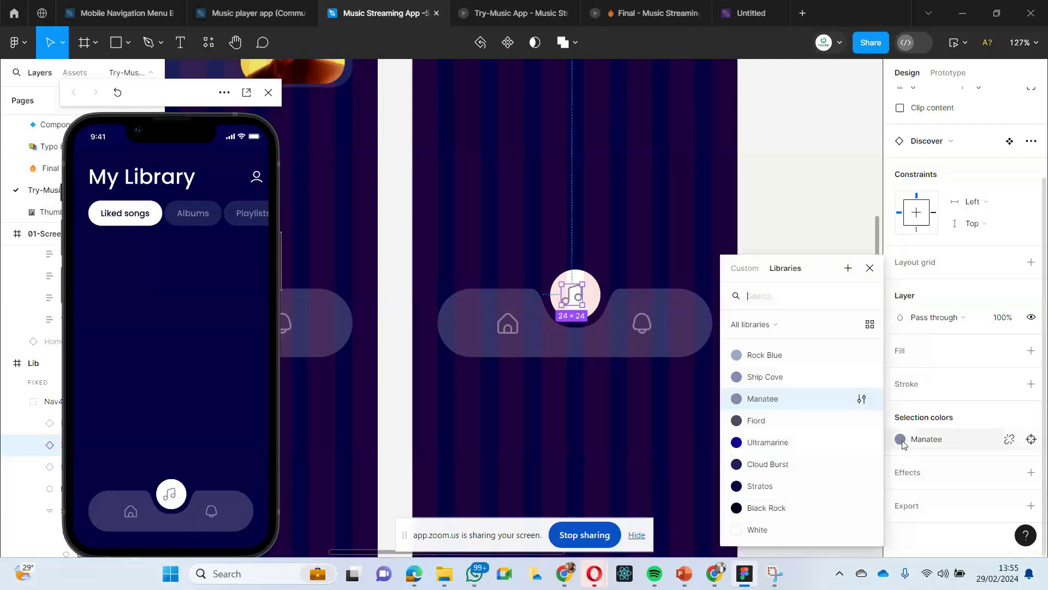
click(762, 507)
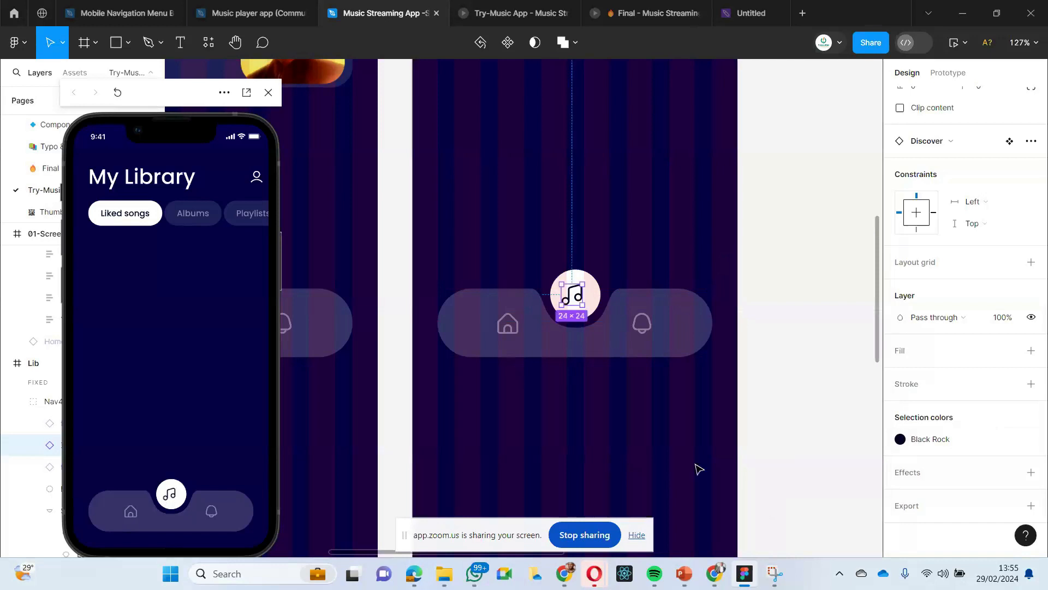
- Preview the prototype from Home Page, trigger the transition to Lib with the music icon, and shift the preview window slightly higher
click(568, 437)
scroll(568, 437, down, 8)
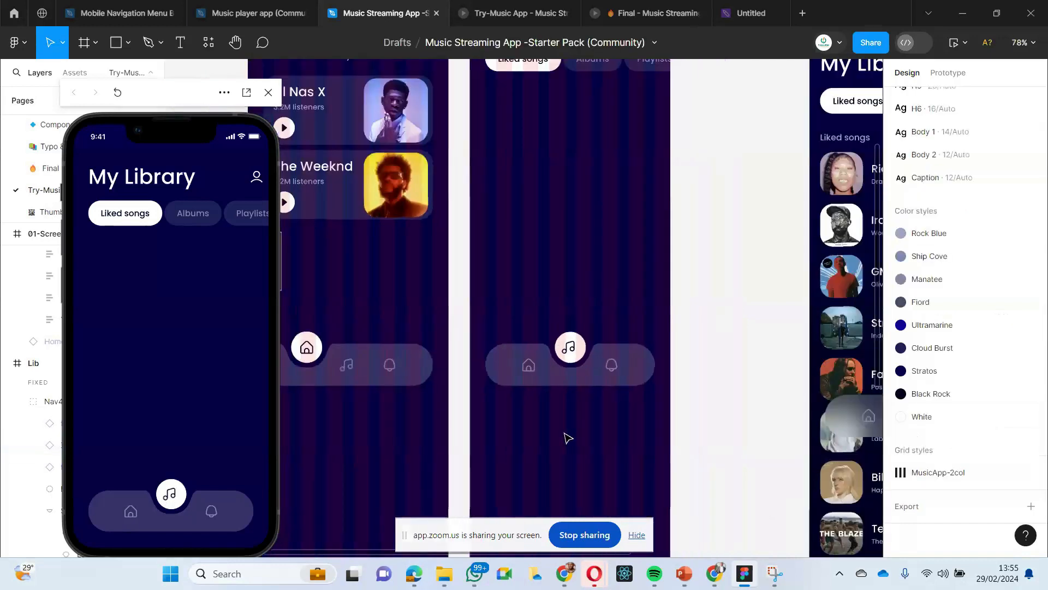
scroll(568, 438, left, 1)
scroll(568, 438, right, 1)
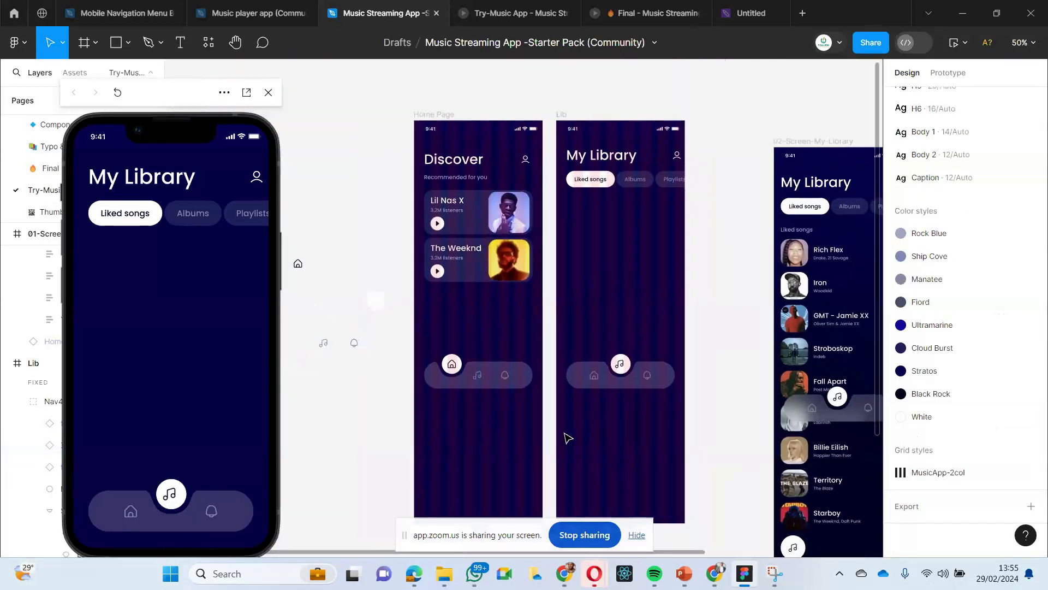
scroll(567, 438, down, 1)
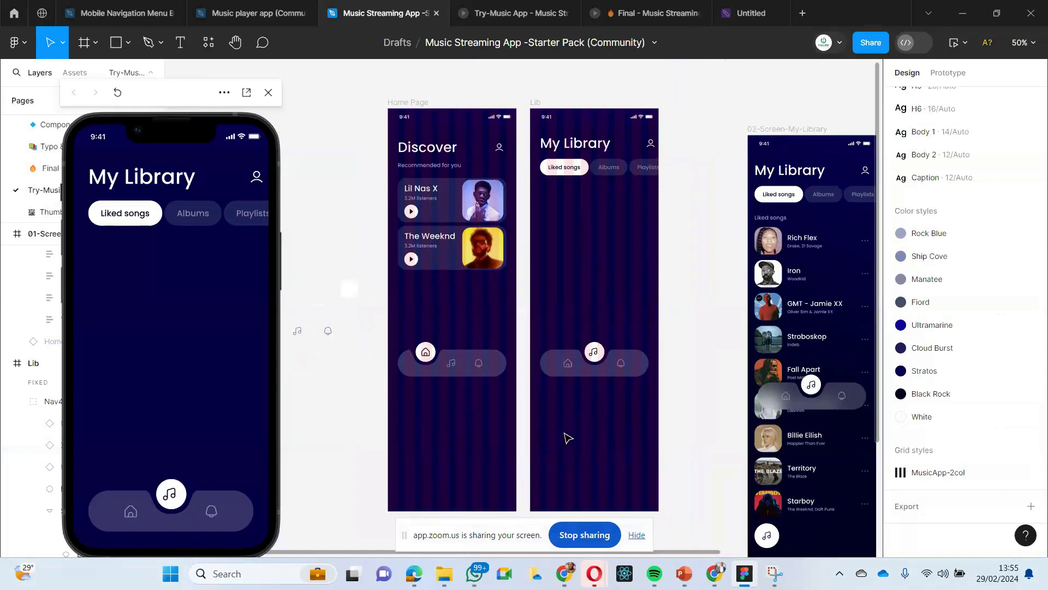
click(418, 103)
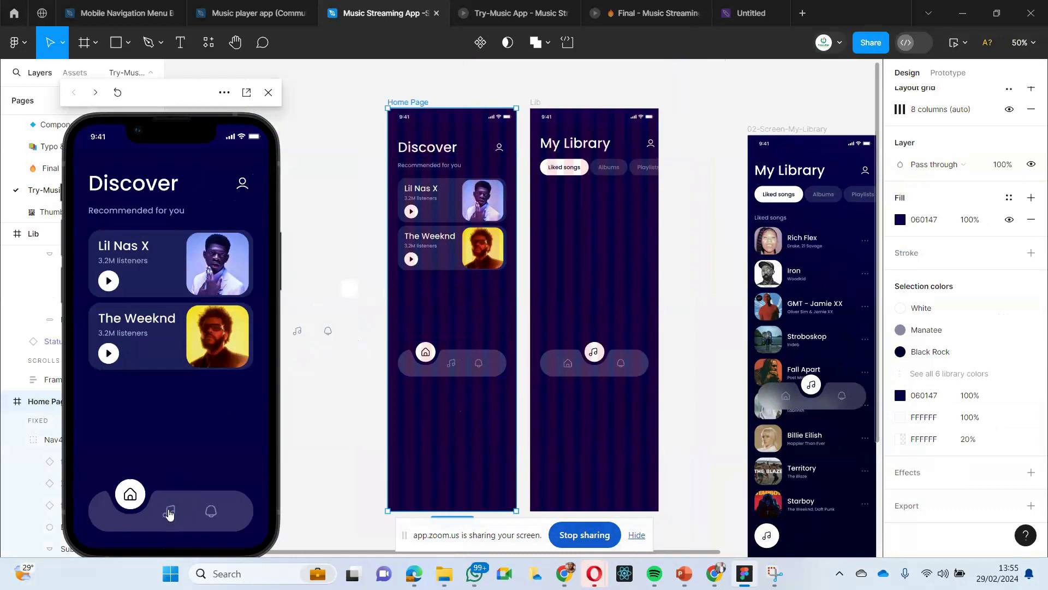
click(170, 512)
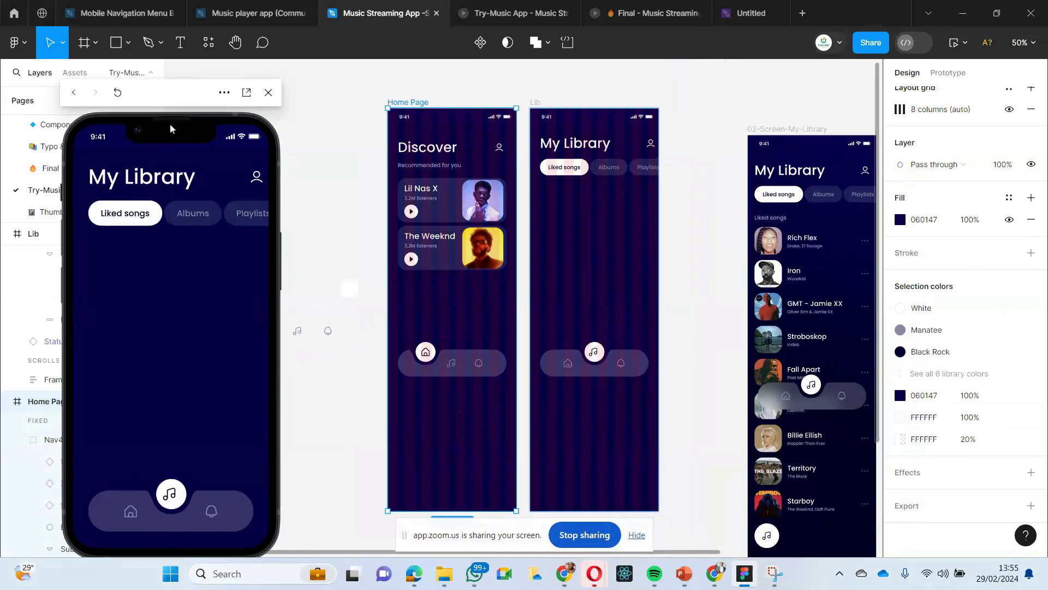
drag(178, 98, 189, 78)
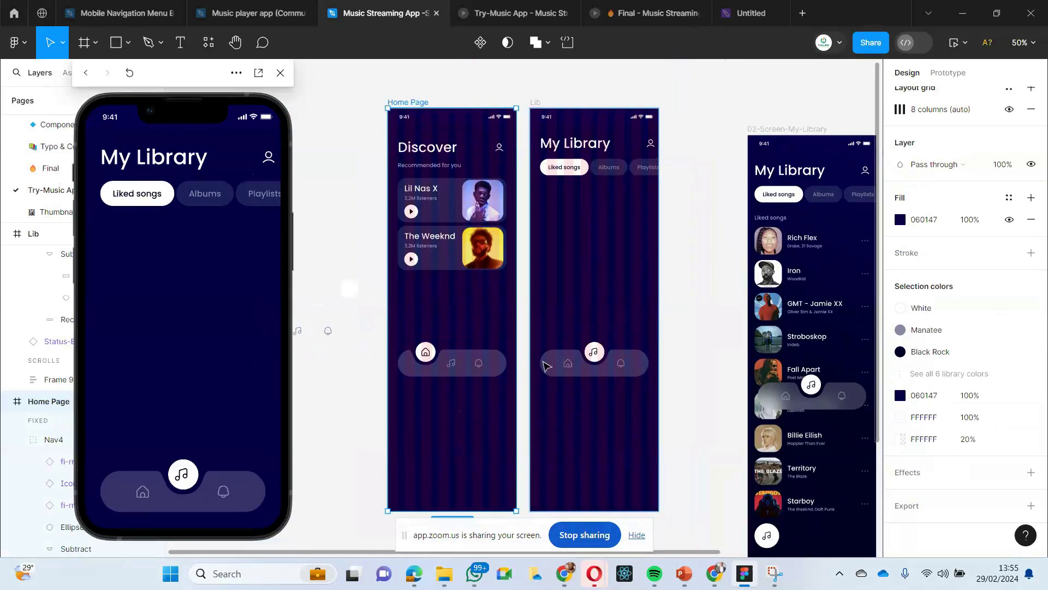
- Link Lib's home icon back to Home Page on tap, using Smart animate with Gentle easing at 1000ms
key(shift+e)
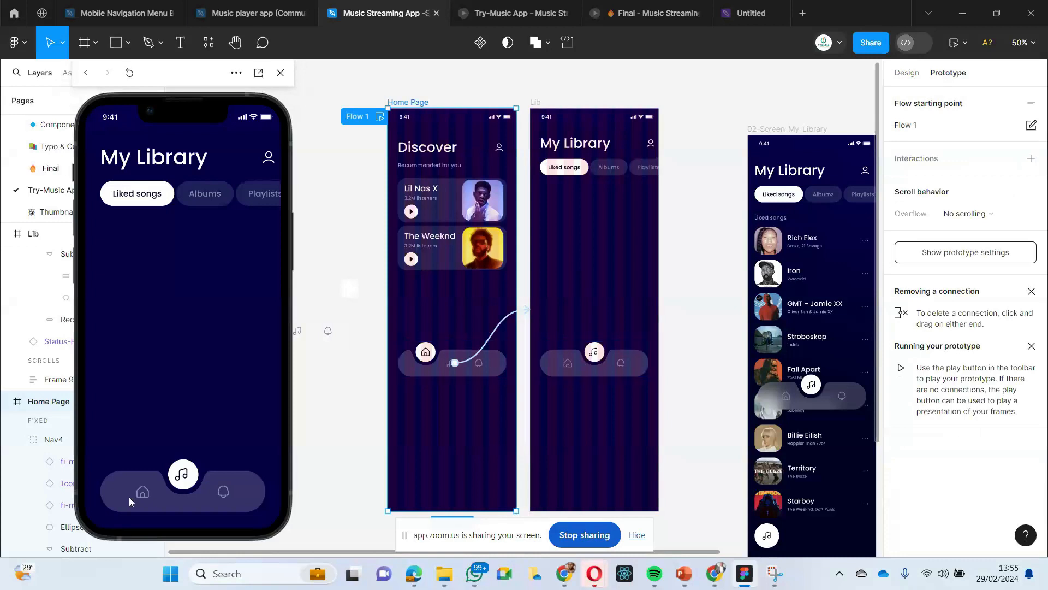
double_click(570, 367)
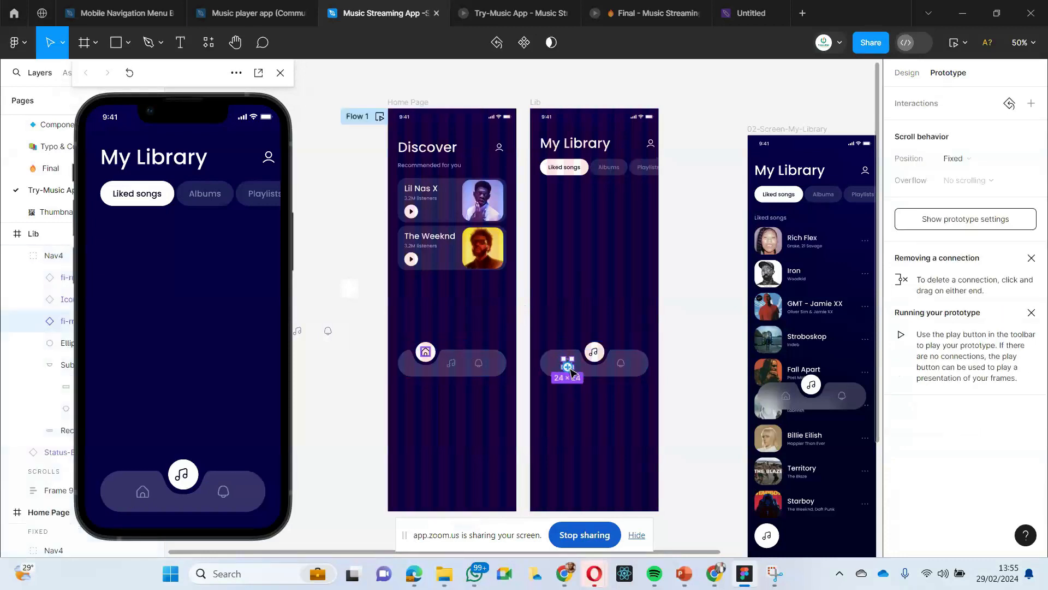
drag(570, 369, 444, 403)
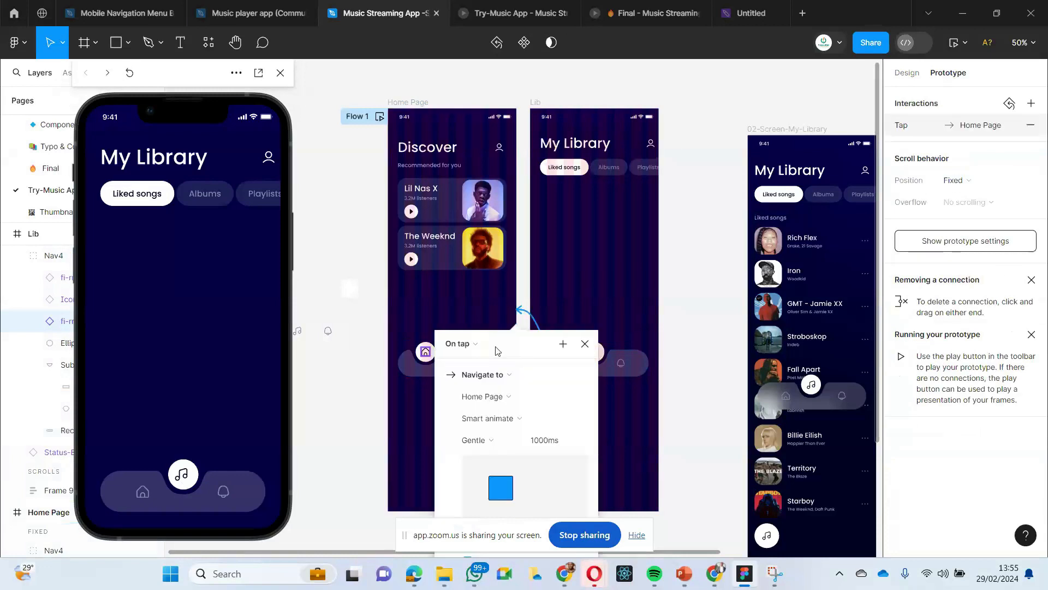
click(622, 437)
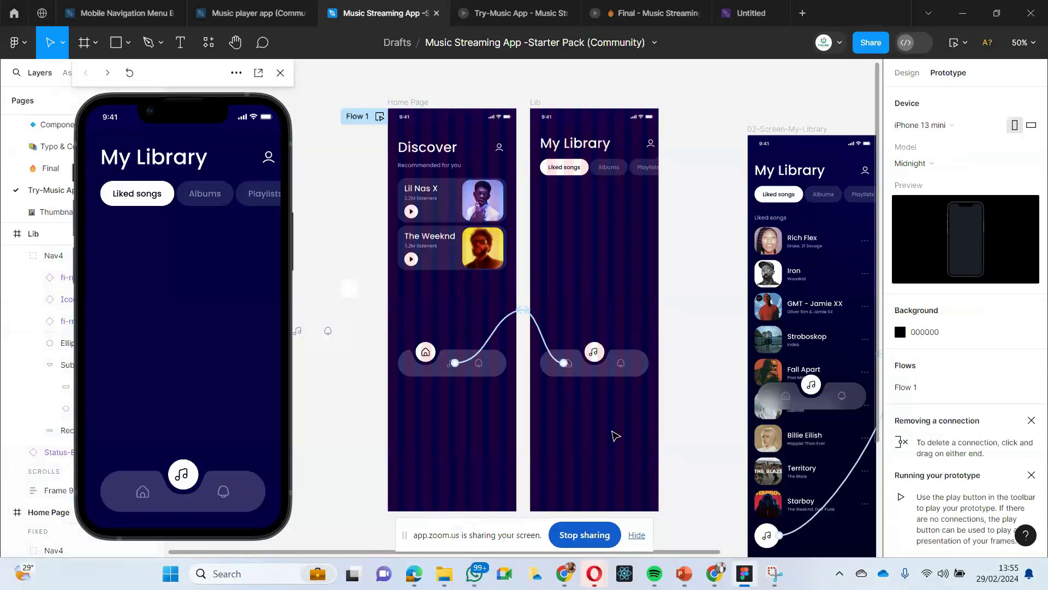
- Test the animated navigation in the preview by switching back and forth between Lib and Home Page with the home and music icons
click(142, 491)
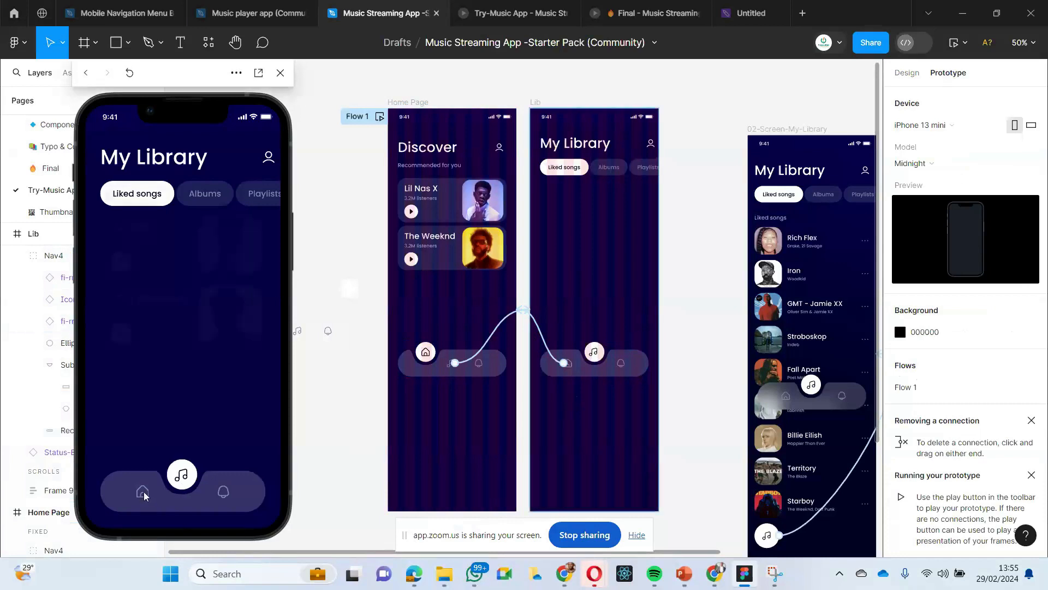
click(180, 494)
click(144, 493)
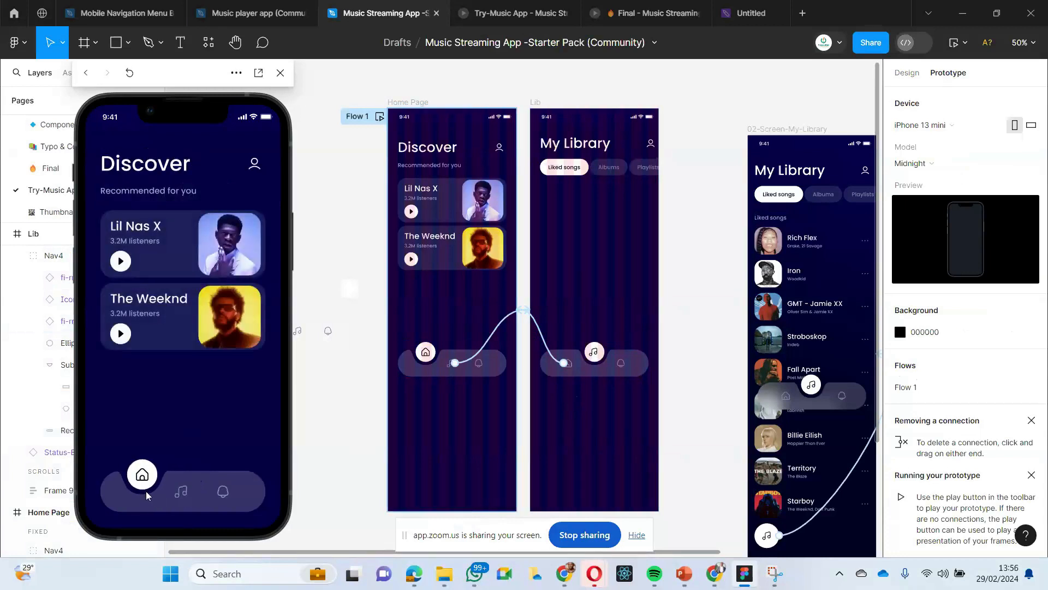
click(180, 496)
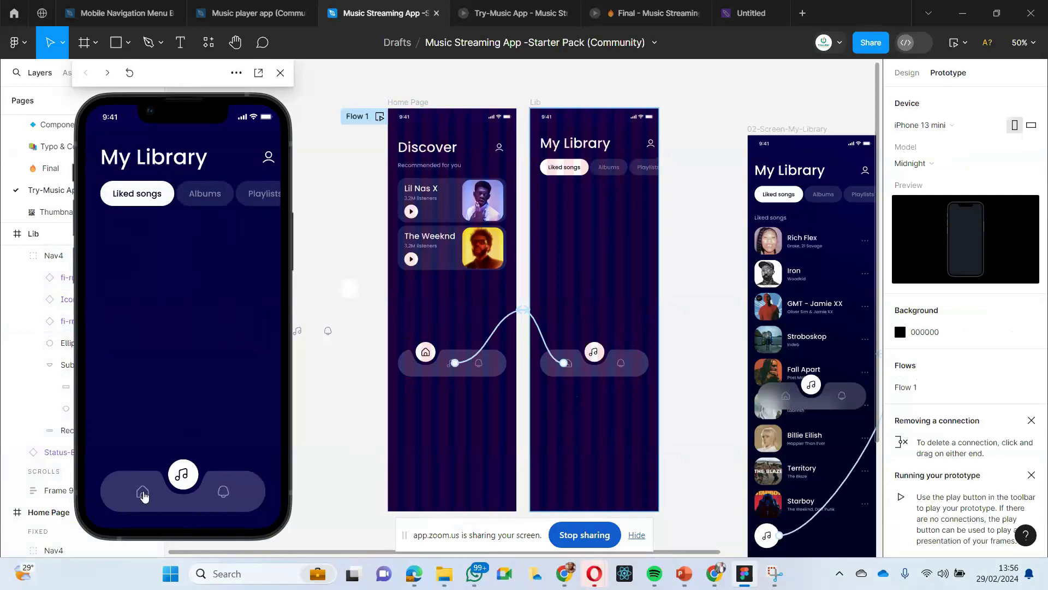
click(143, 493)
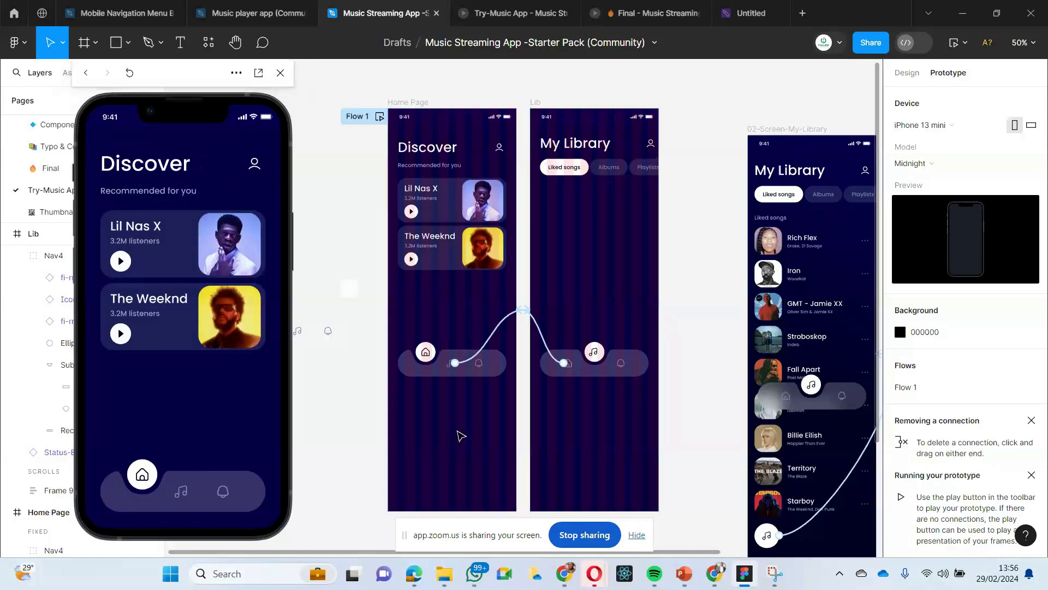
click(907, 73)
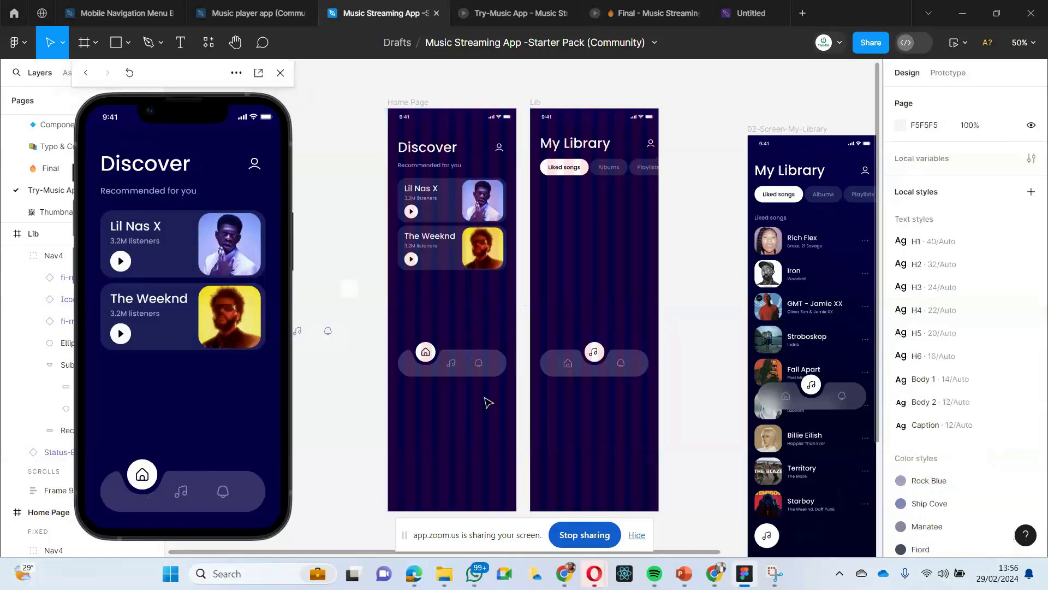
scroll(485, 397, up, 2)
scroll(486, 399, down, 4)
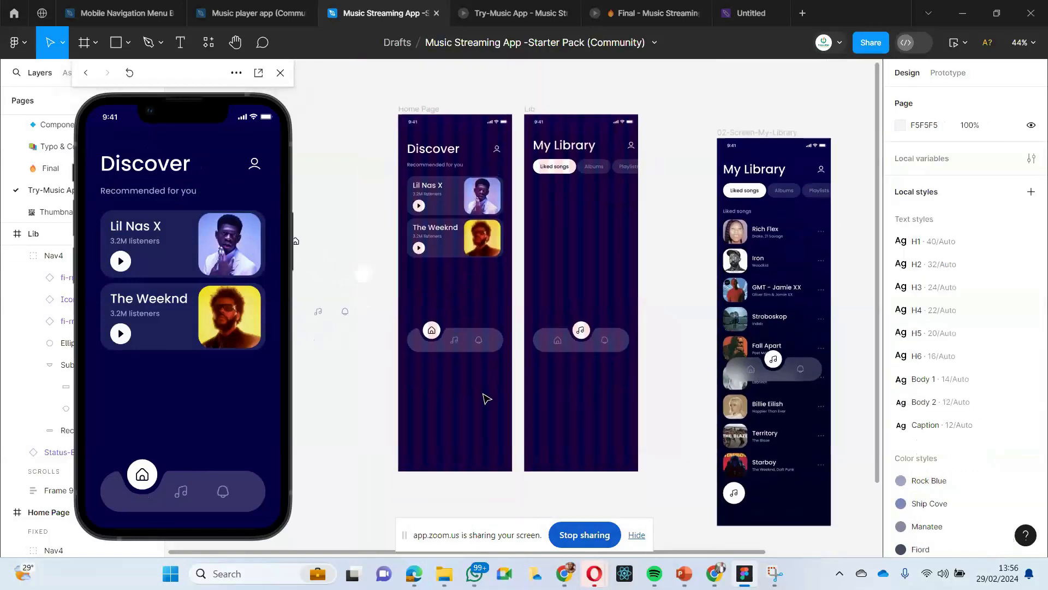
scroll(485, 398, left, 3)
scroll(484, 398, up, 1)
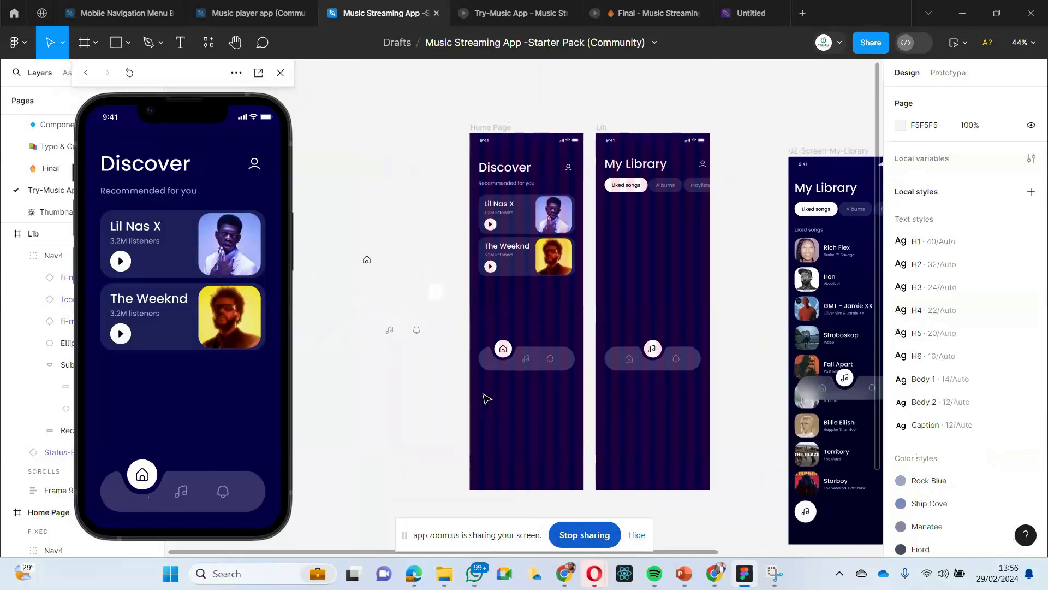
scroll(485, 398, left, 6)
scroll(484, 398, right, 4)
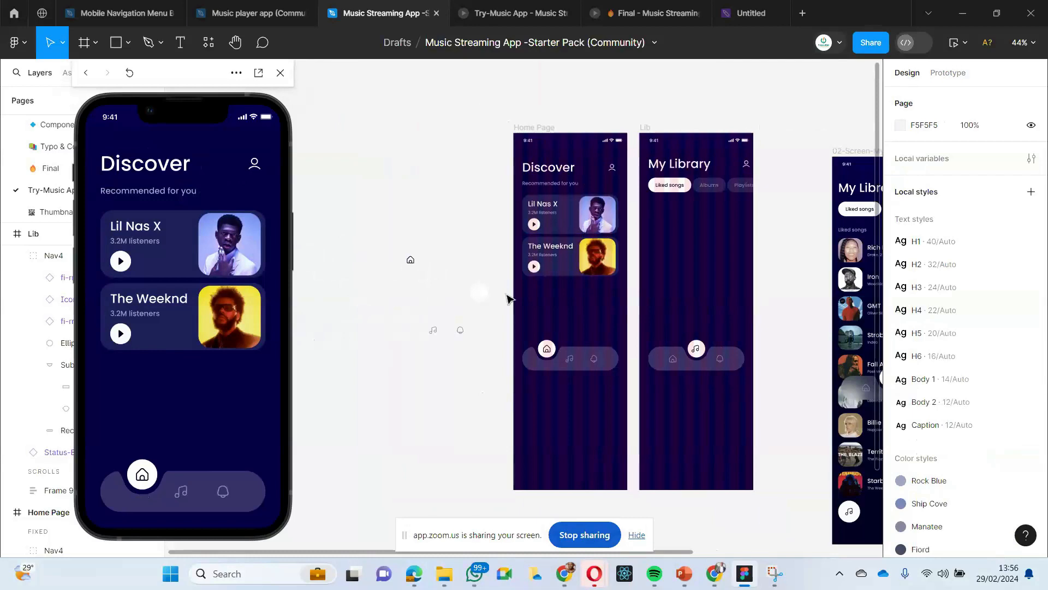
scroll(697, 311, right, 2)
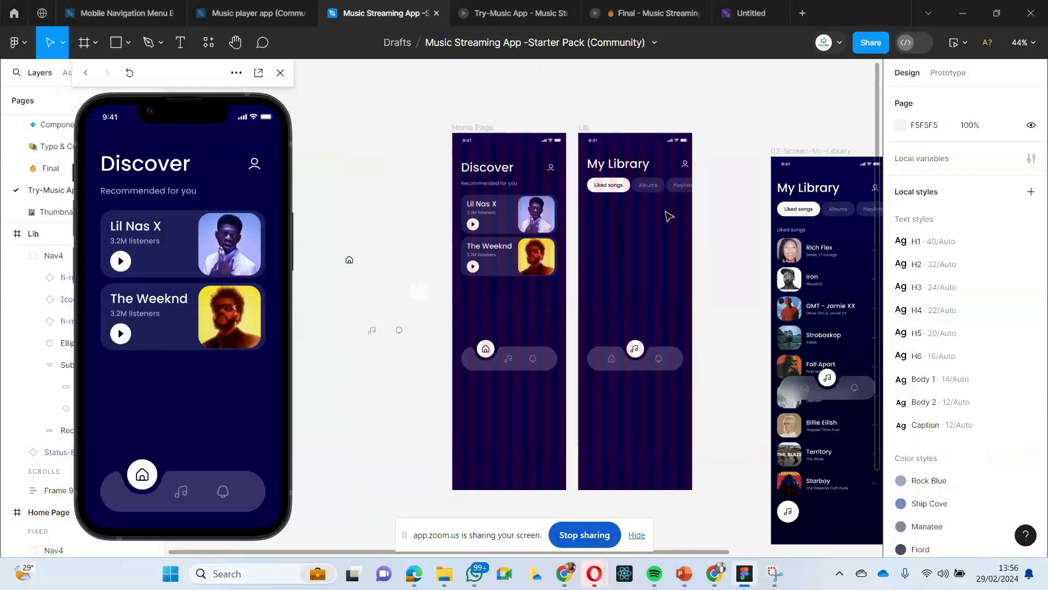
- Enable Clip content on Lib's row of filter chips and narrow the row to 349 wide, in line with the screen's edge
click(668, 216)
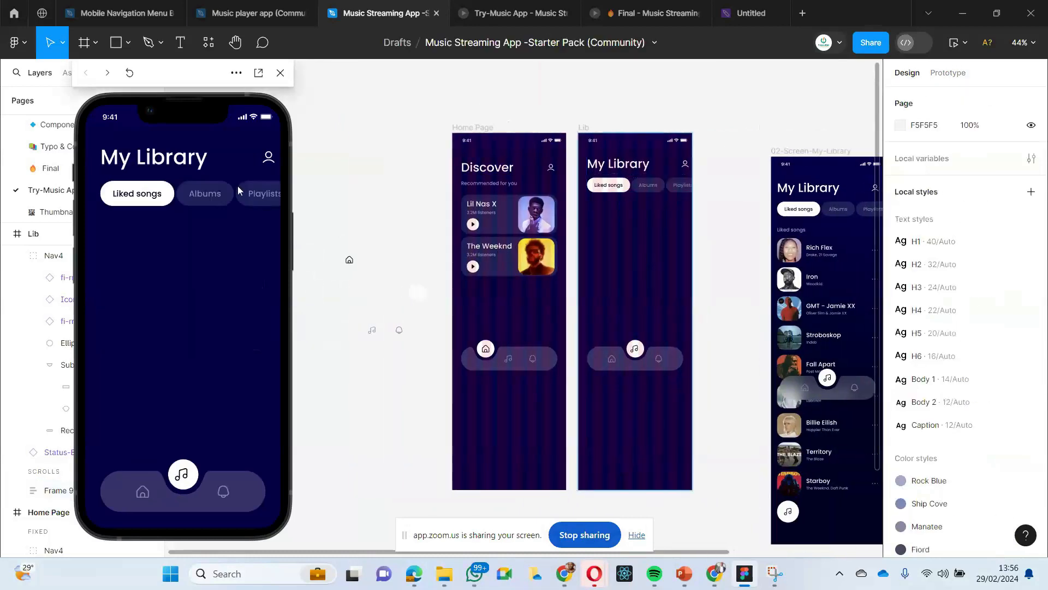
click(641, 188)
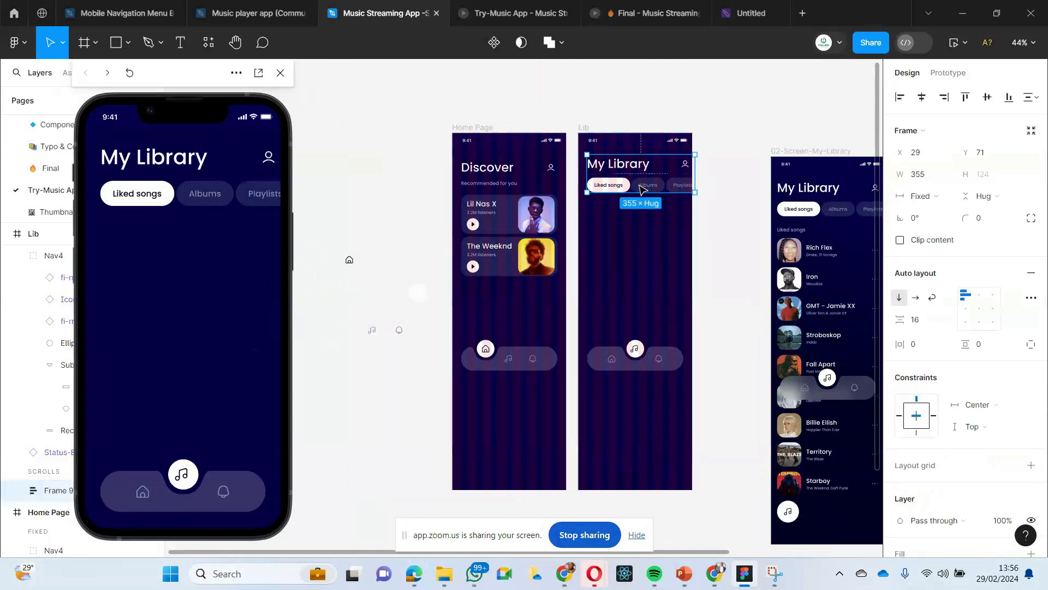
click(652, 189)
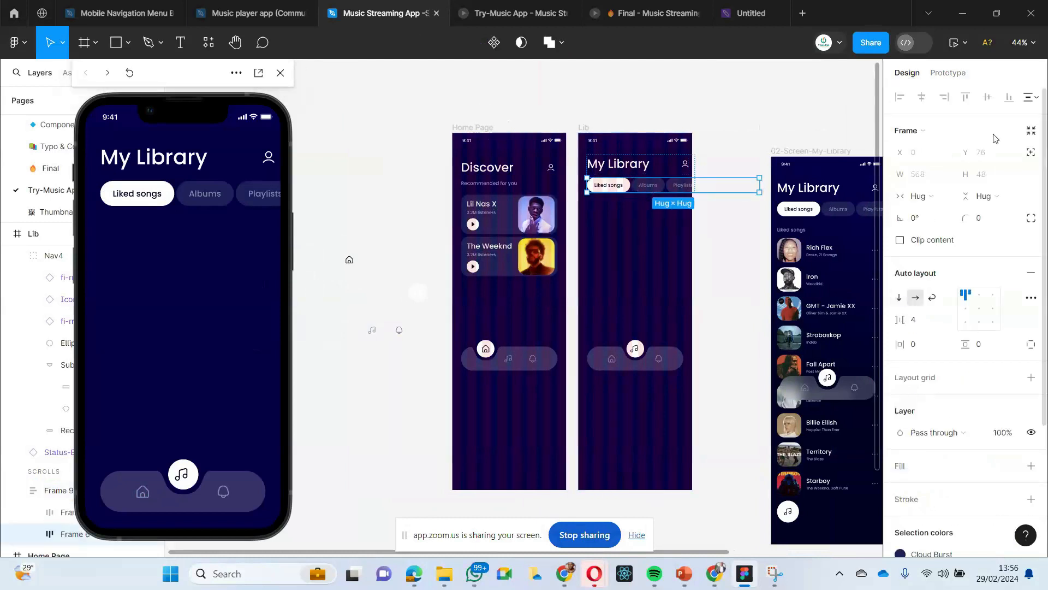
click(900, 240)
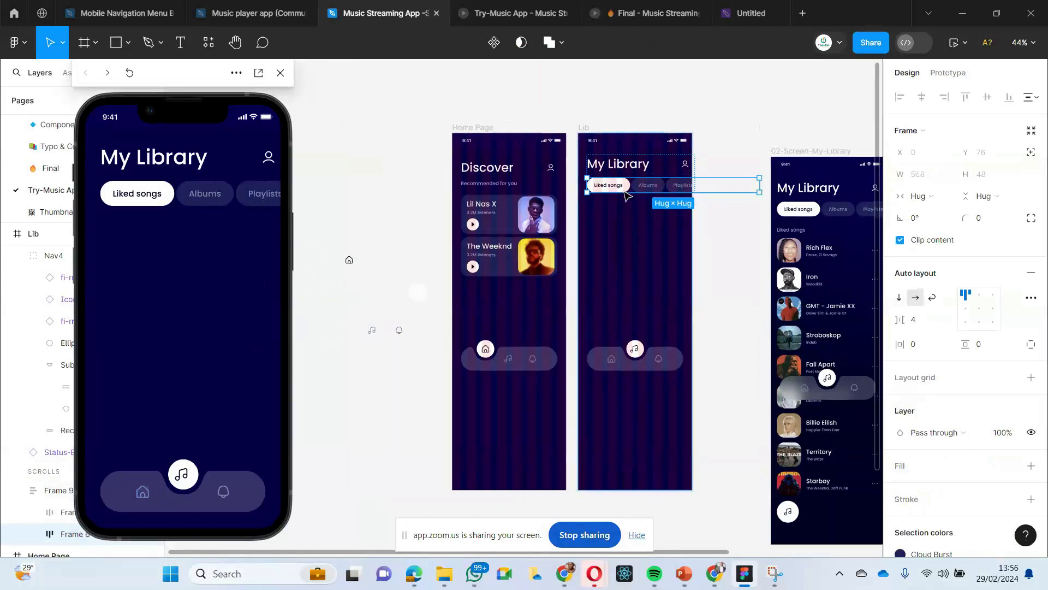
drag(759, 189, 693, 187)
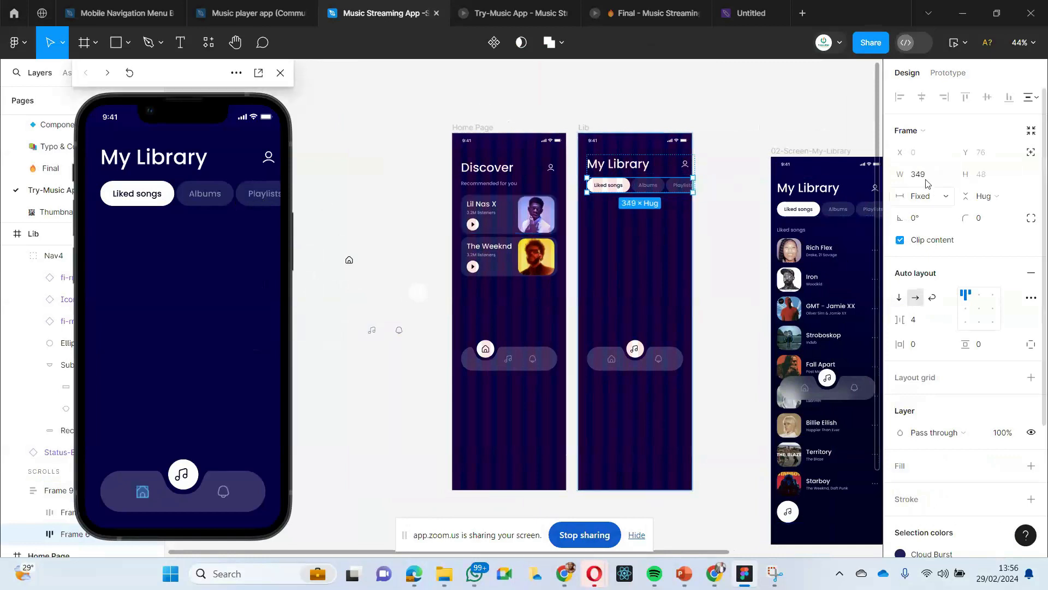
- Try Horizontal overflow scrolling on Lib's row of filter chips and test scrolling the row in the preview
click(950, 79)
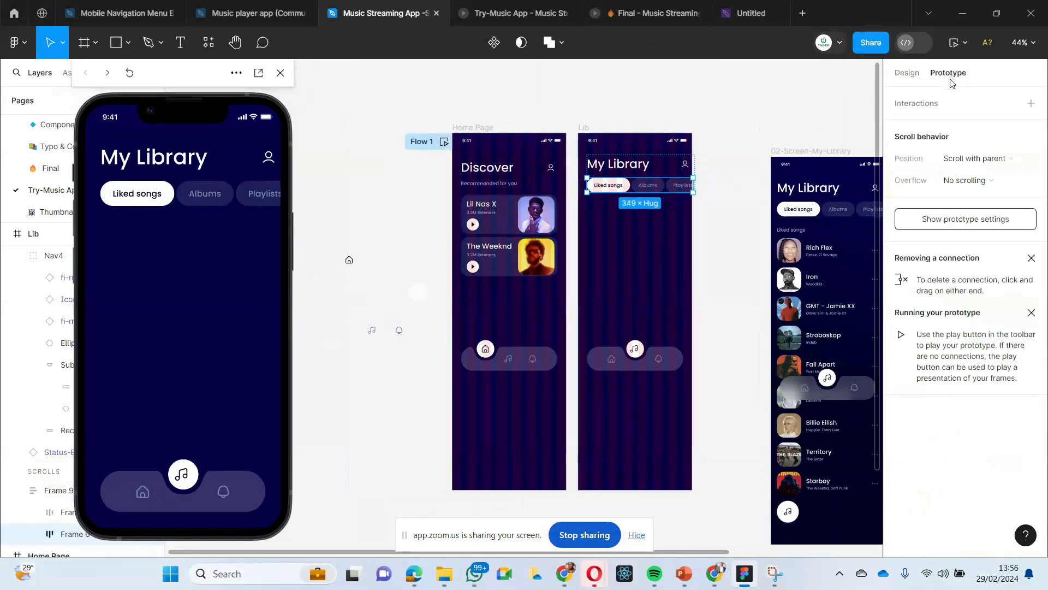
click(970, 183)
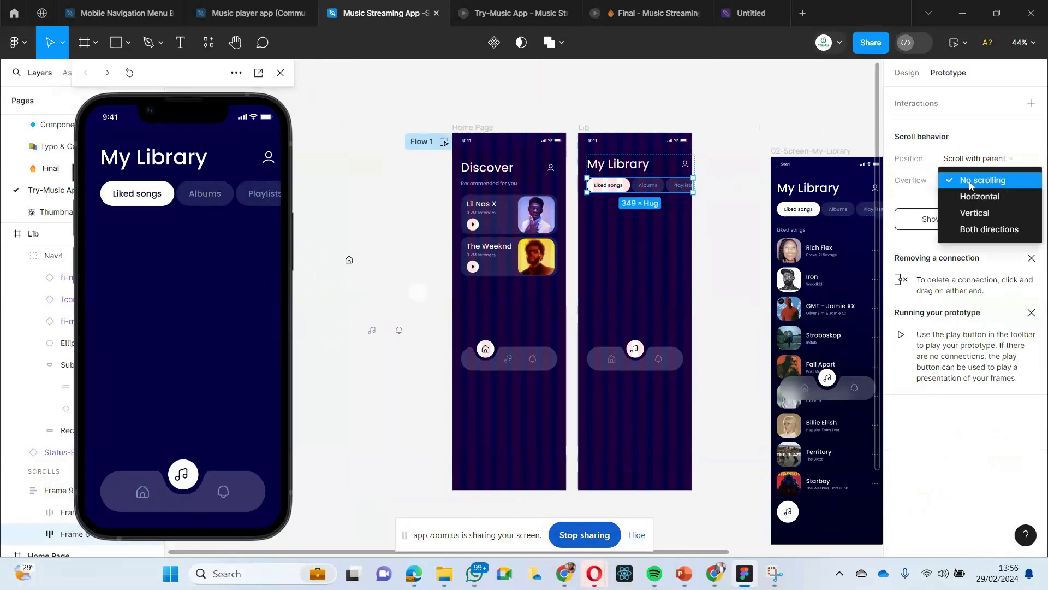
click(972, 197)
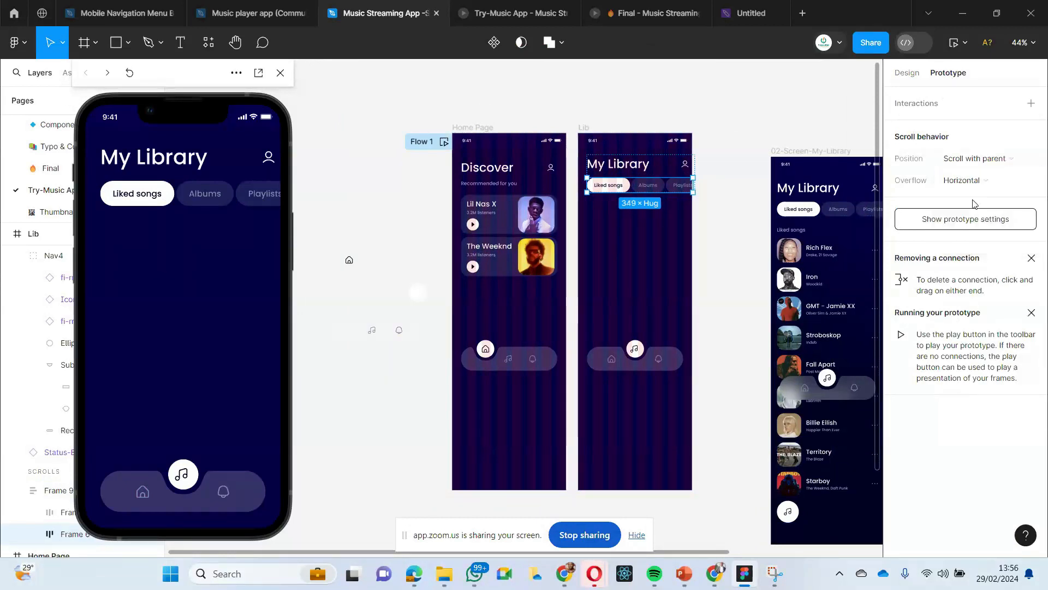
click(208, 198)
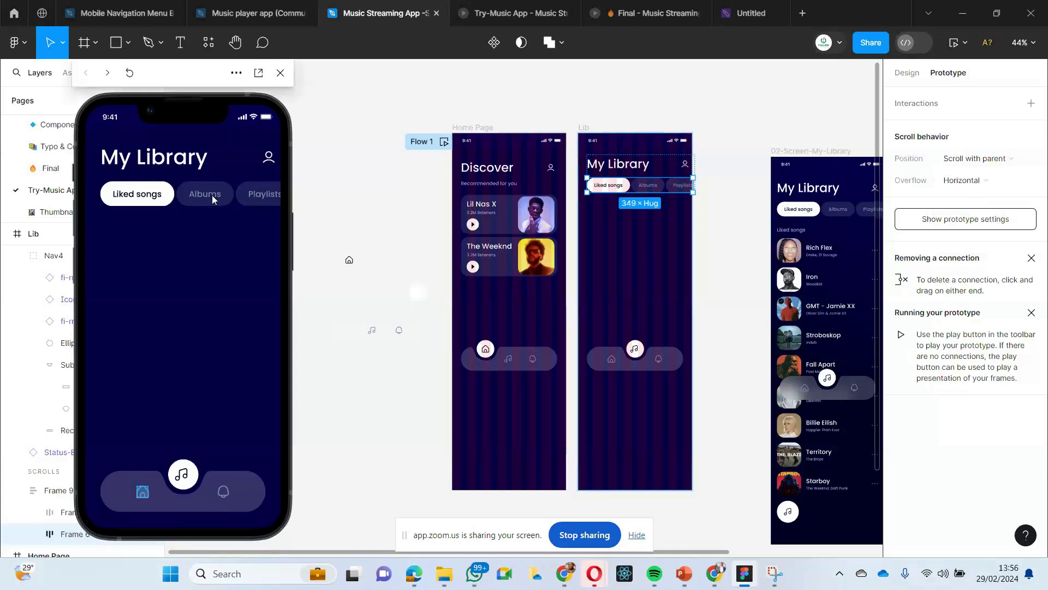
scroll(211, 196, right, 2)
scroll(229, 192, left, 2)
click(570, 190)
click(634, 216)
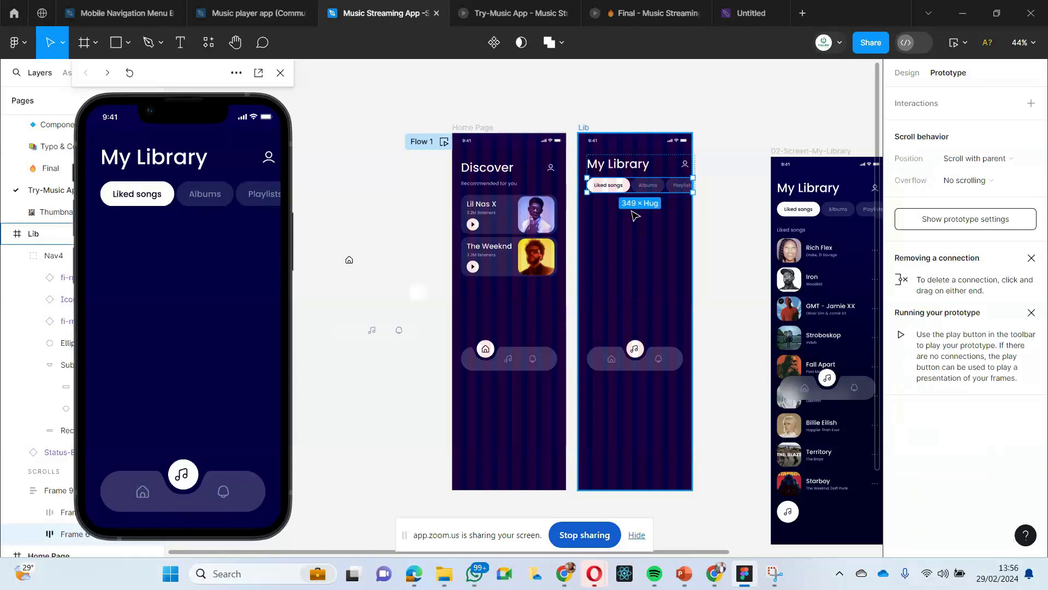
- Undo the overflow change on Lib's row of filter chips and return to the heading frame's design properties
key(ctrl+z)
click(632, 212)
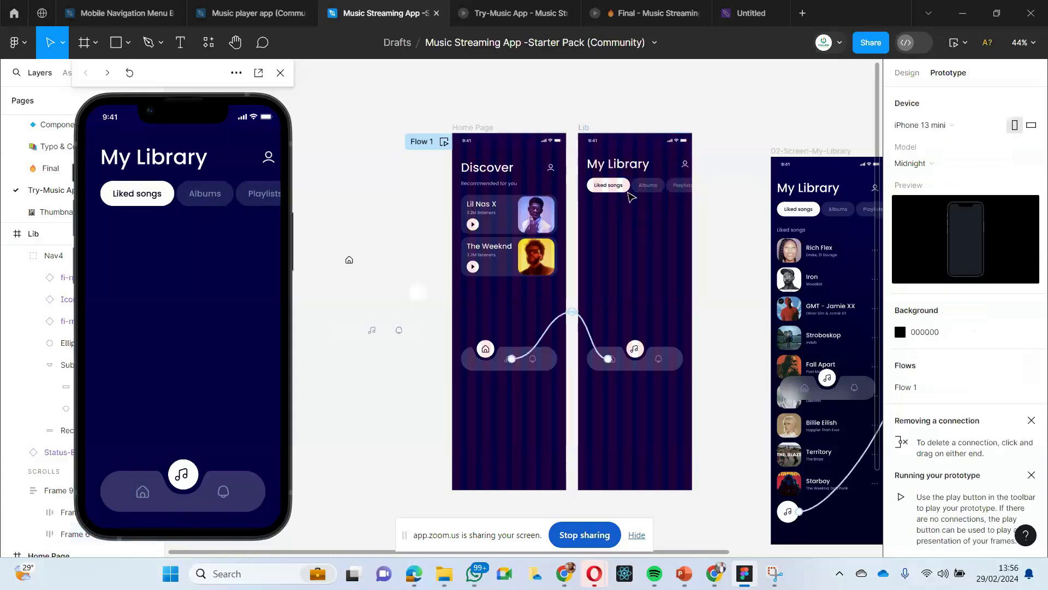
click(626, 184)
click(900, 77)
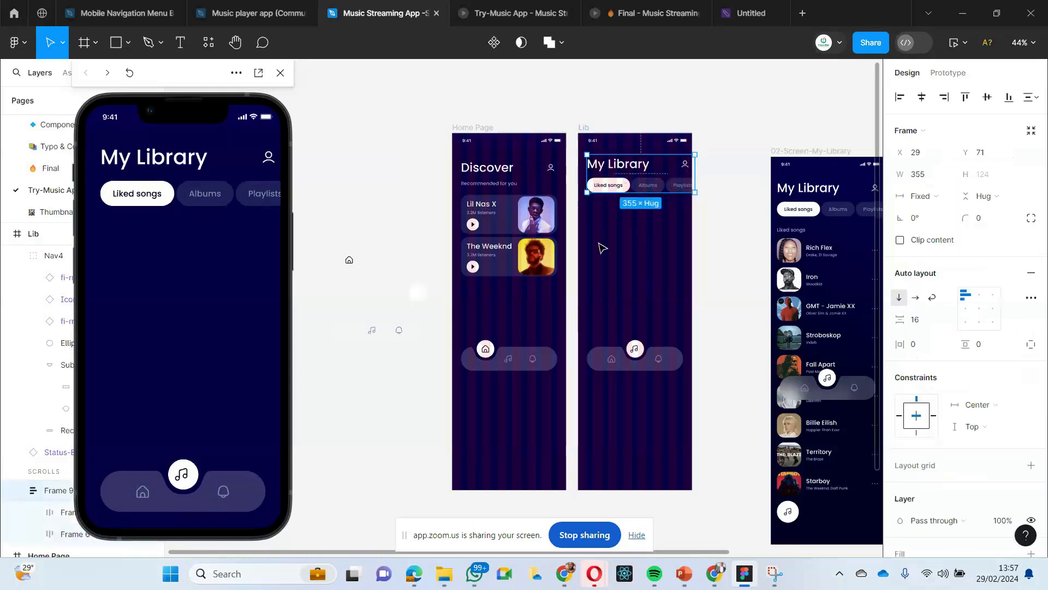
- Compare the Home Page and Lib frames with the finished My Library and Discover reference screens
click(416, 251)
scroll(415, 251, down, 2)
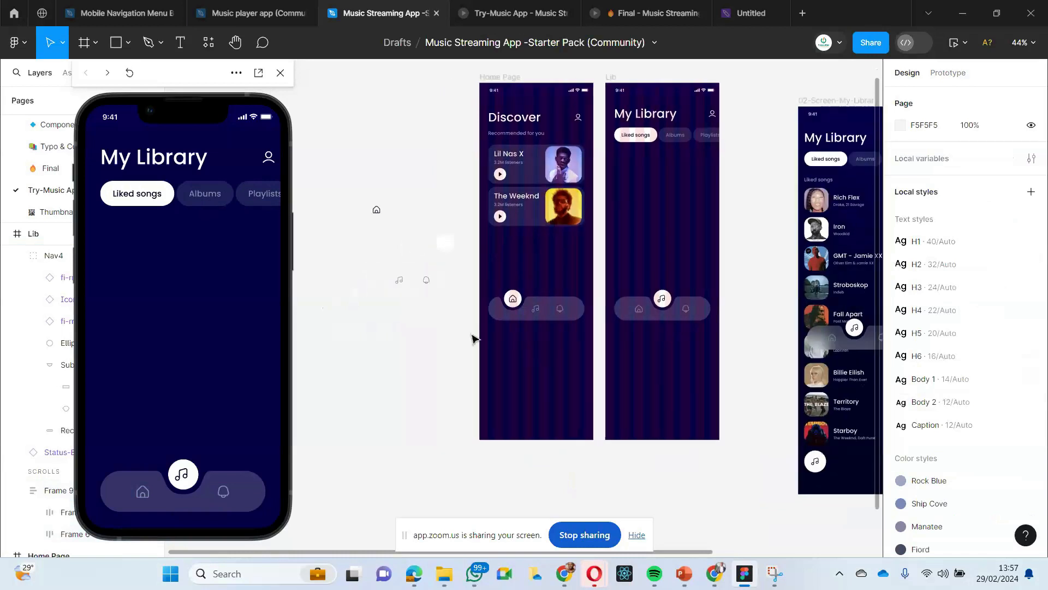
scroll(473, 337, up, 3)
scroll(473, 339, down, 3)
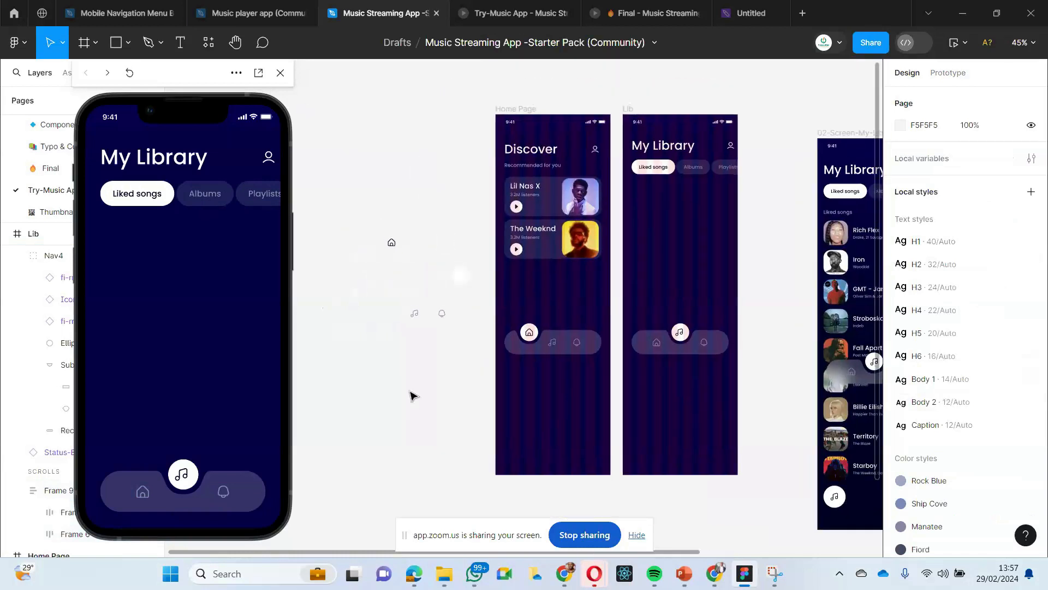
click(571, 332)
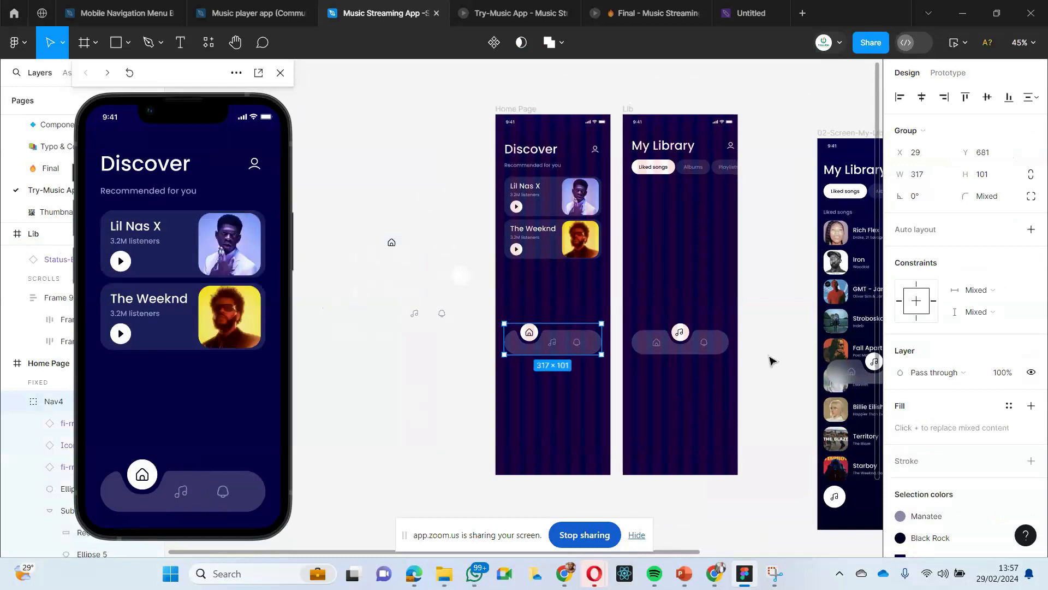
scroll(761, 210, right, 3)
scroll(760, 210, right, 8)
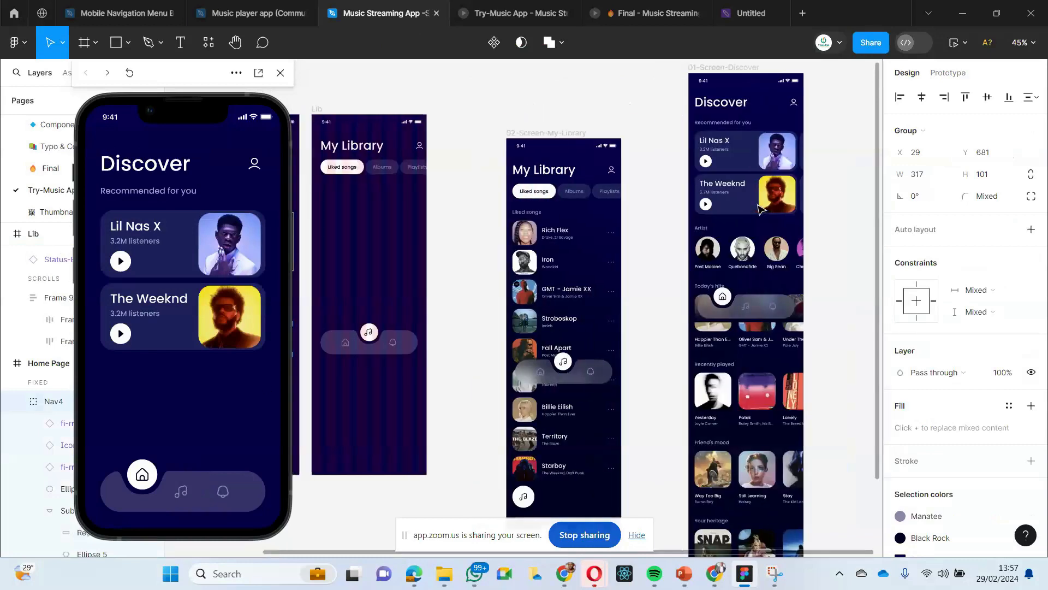
scroll(755, 265, left, 3)
scroll(755, 265, right, 1)
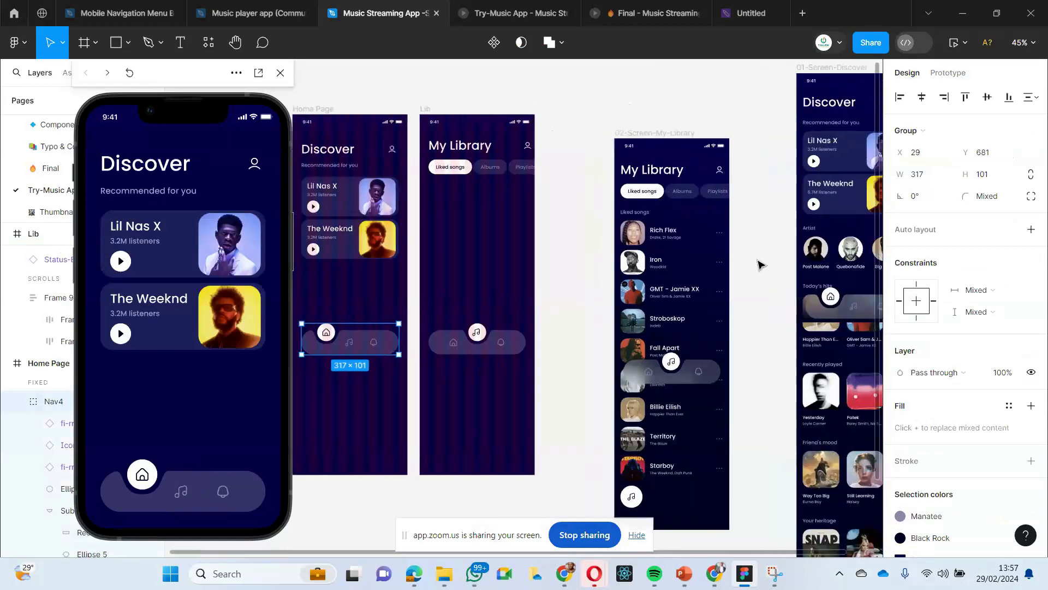
scroll(756, 266, left, 4)
scroll(759, 265, right, 4)
scroll(761, 265, right, 2)
scroll(809, 262, left, 2)
scroll(807, 256, up, 1)
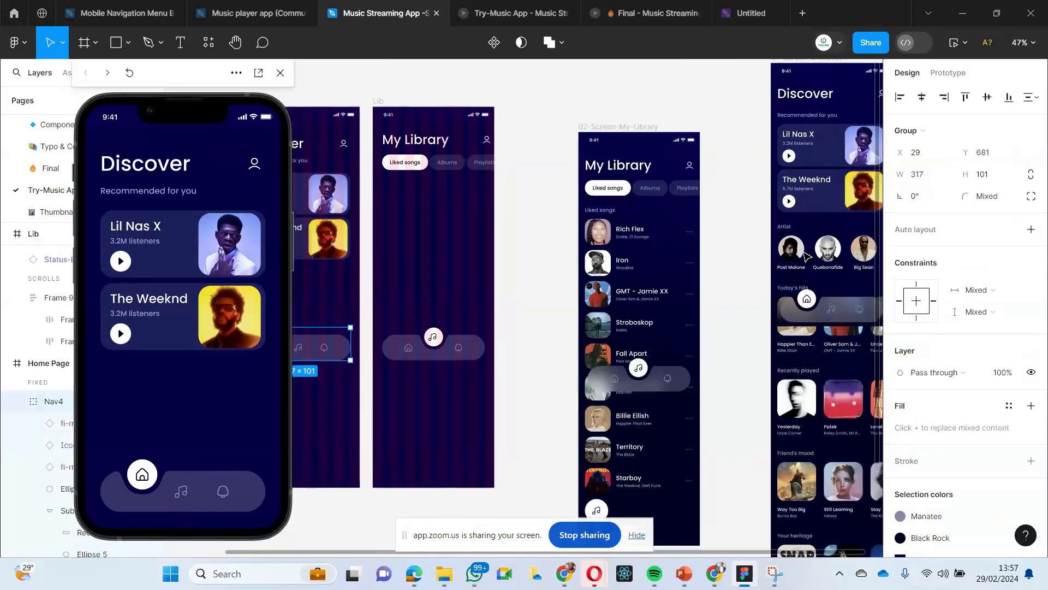
- Copy the whole Artist section from 01-Screen-Discover and paste it onto the empty canvas beside the Home Page frame
click(822, 256)
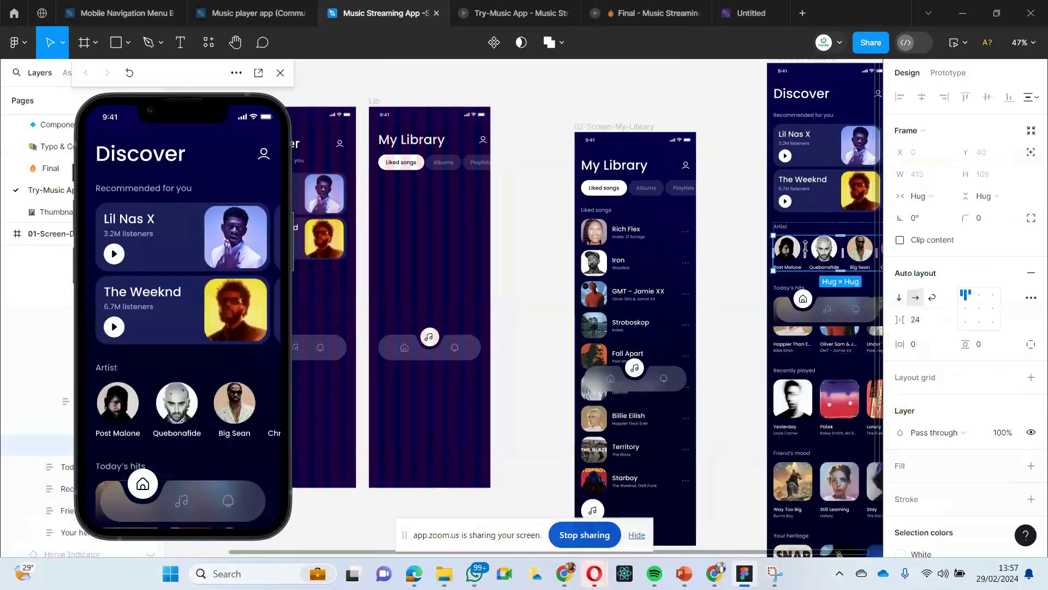
click(715, 213)
click(784, 255)
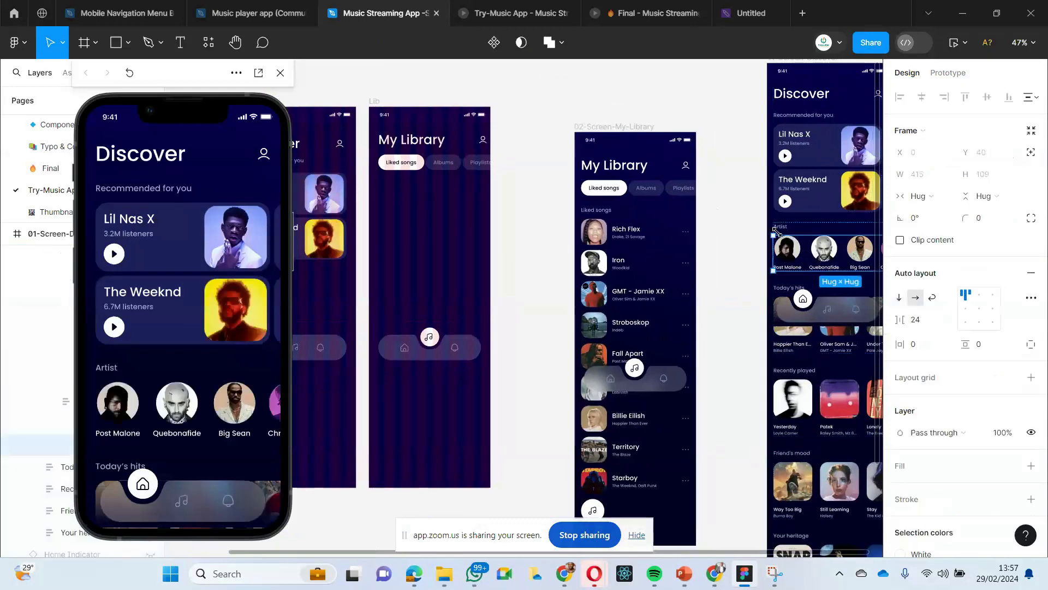
click(750, 223)
click(793, 253)
click(794, 253)
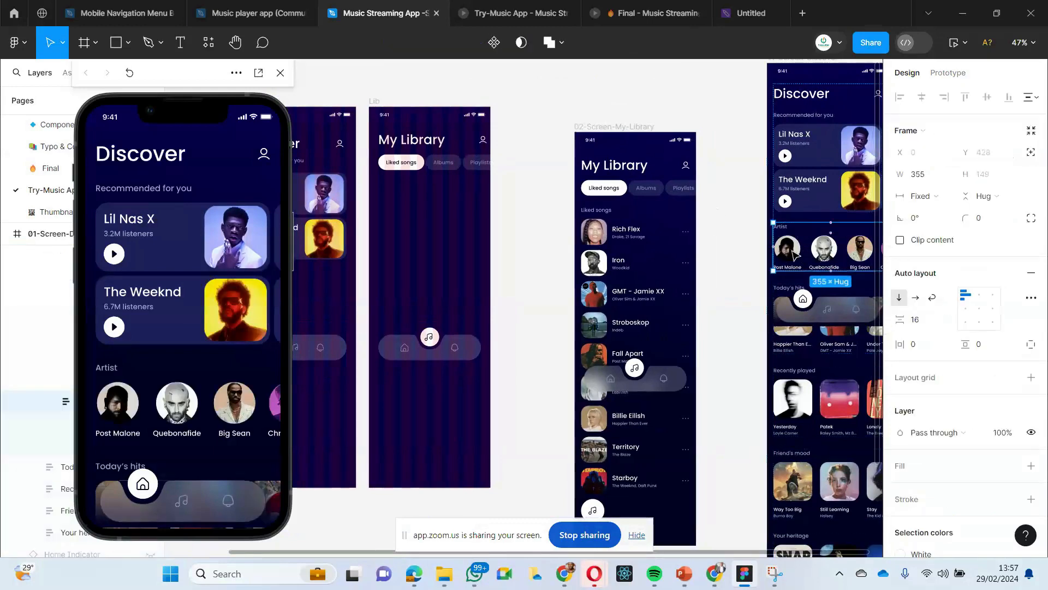
scroll(793, 252, left, 7)
click(438, 128)
right_click(437, 126)
click(453, 132)
click(417, 224)
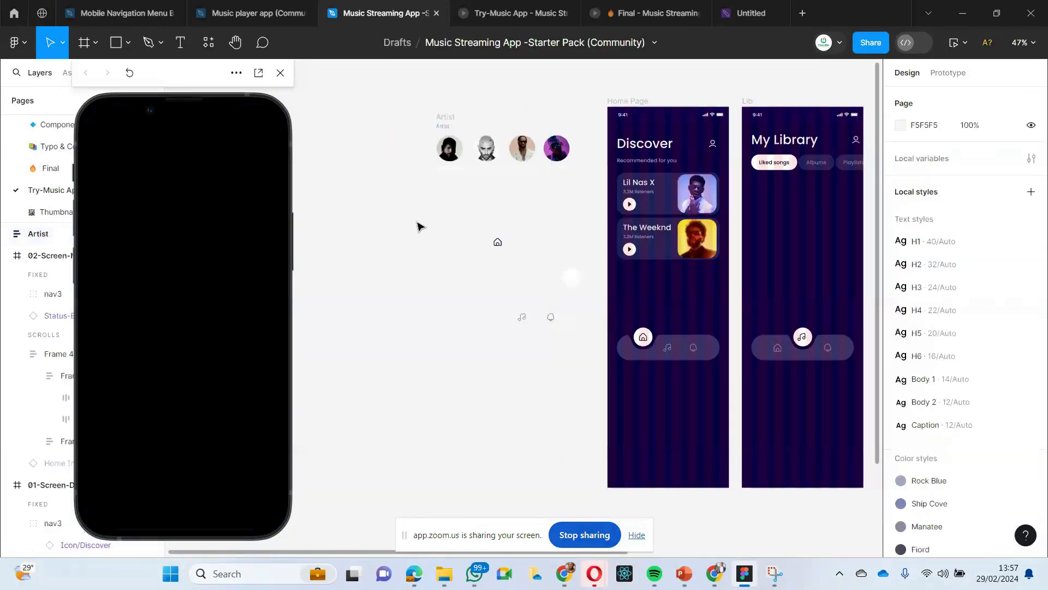
scroll(607, 304, up, 1)
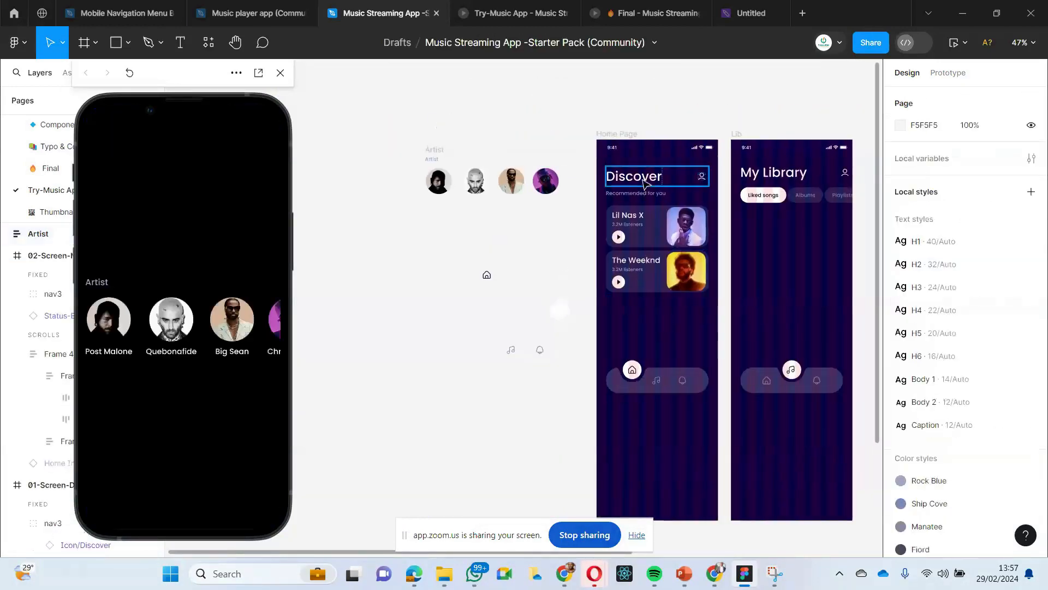
click(651, 370)
scroll(641, 323, right, 1)
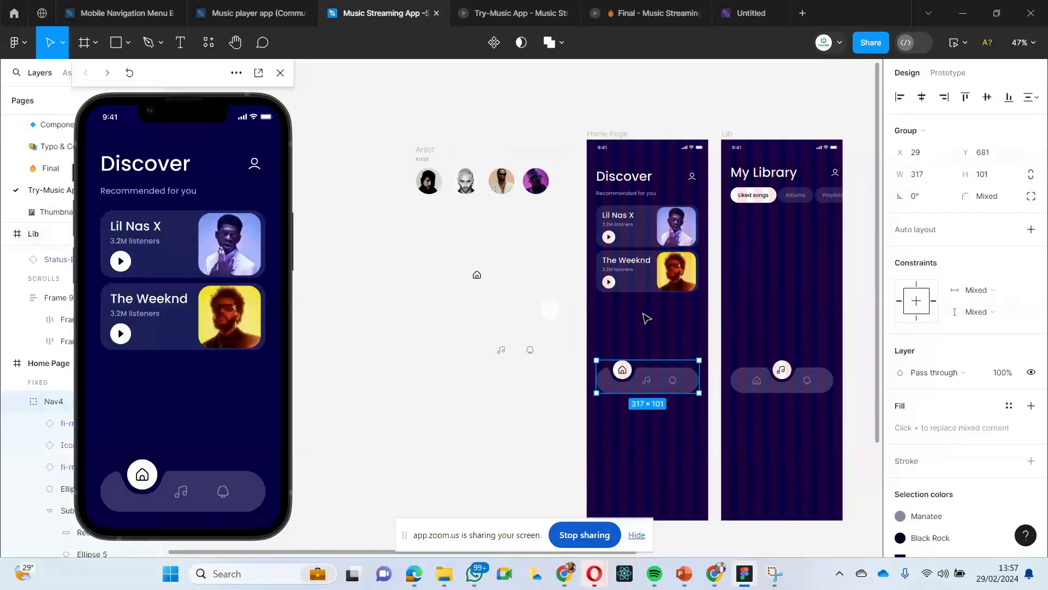
click(647, 318)
scroll(691, 334, down, 1)
click(459, 178)
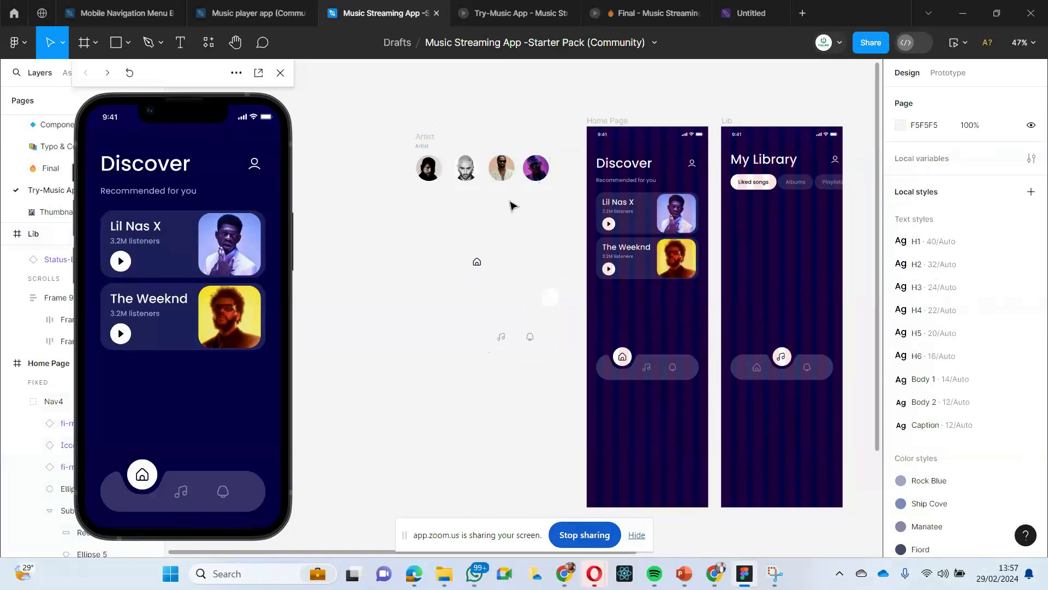
- Draw a circle below The Weeknd card on Home Page and resize it to about 58 × 58
click(125, 43)
click(93, 125)
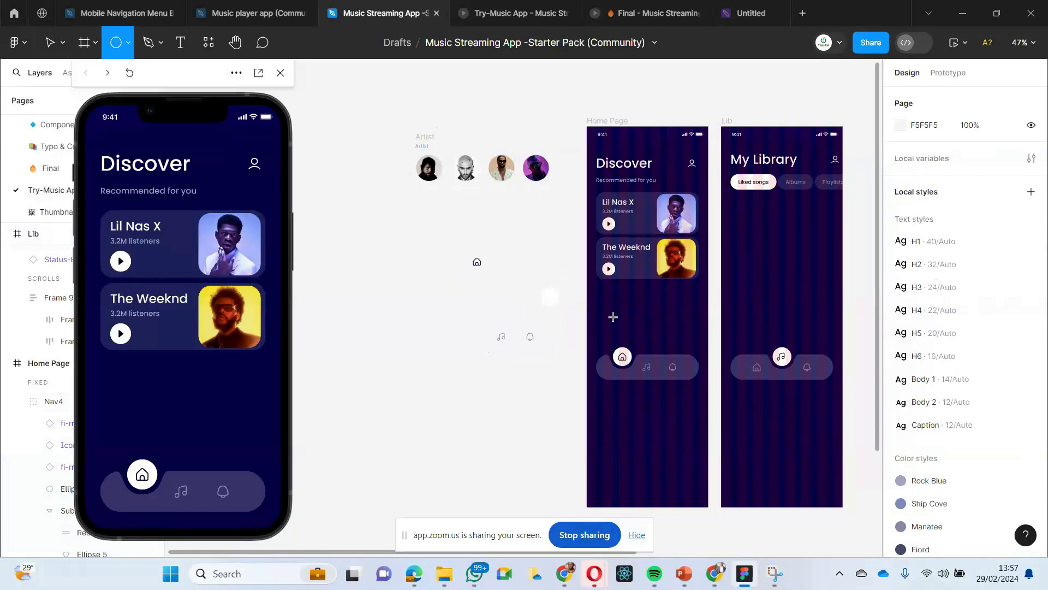
drag(613, 317, 623, 326)
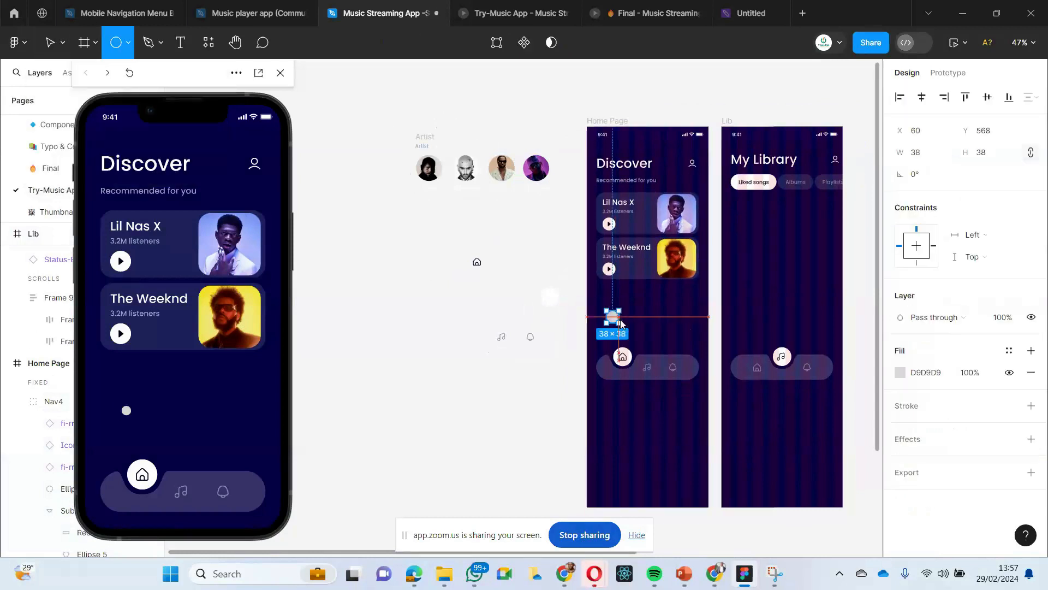
drag(624, 326, 616, 322)
click(655, 327)
click(614, 326)
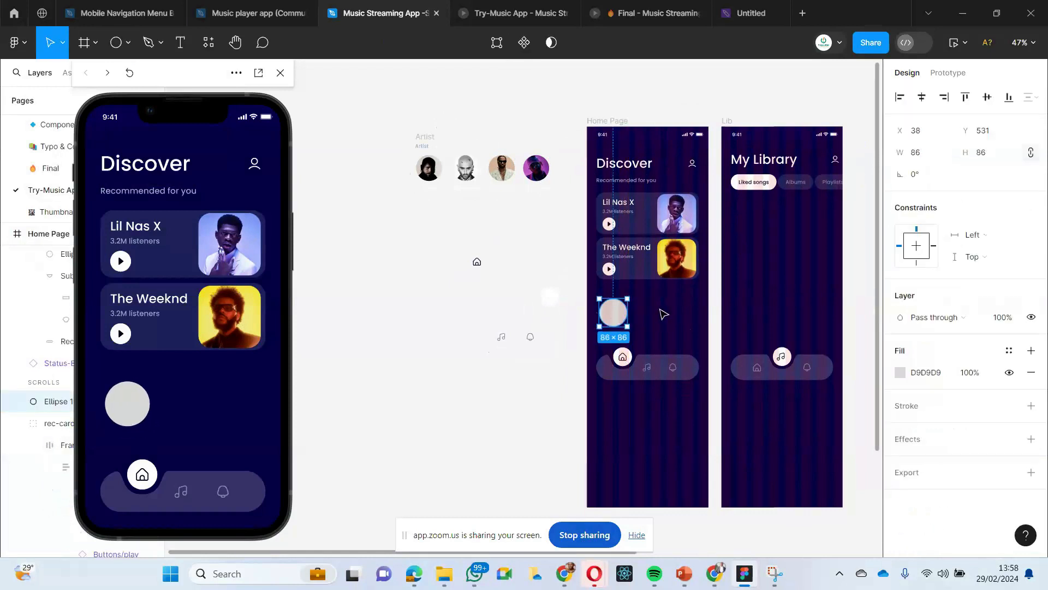
scroll(664, 314, up, 10)
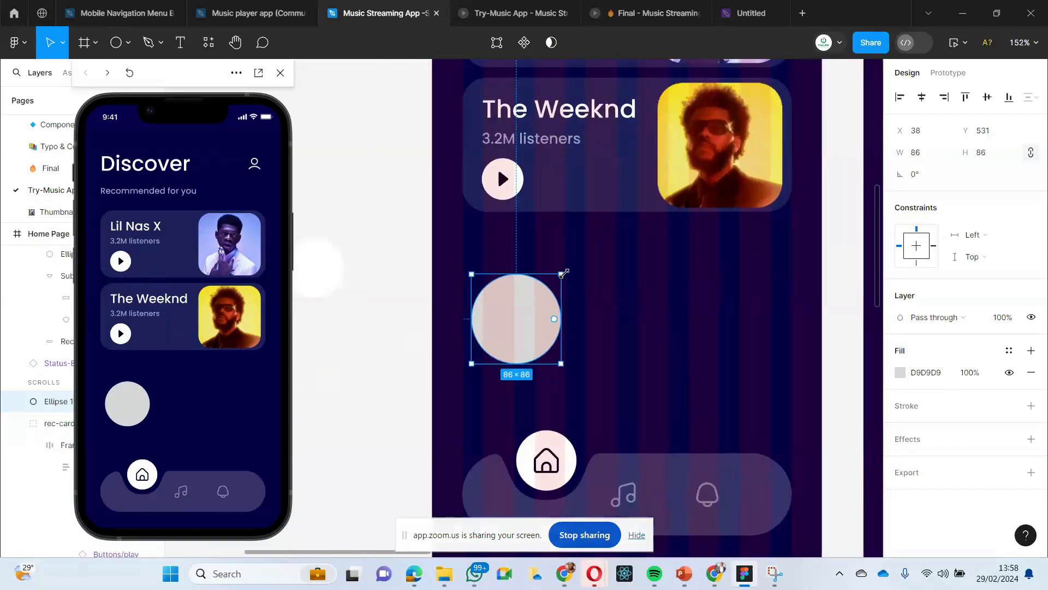
drag(563, 272, 542, 289)
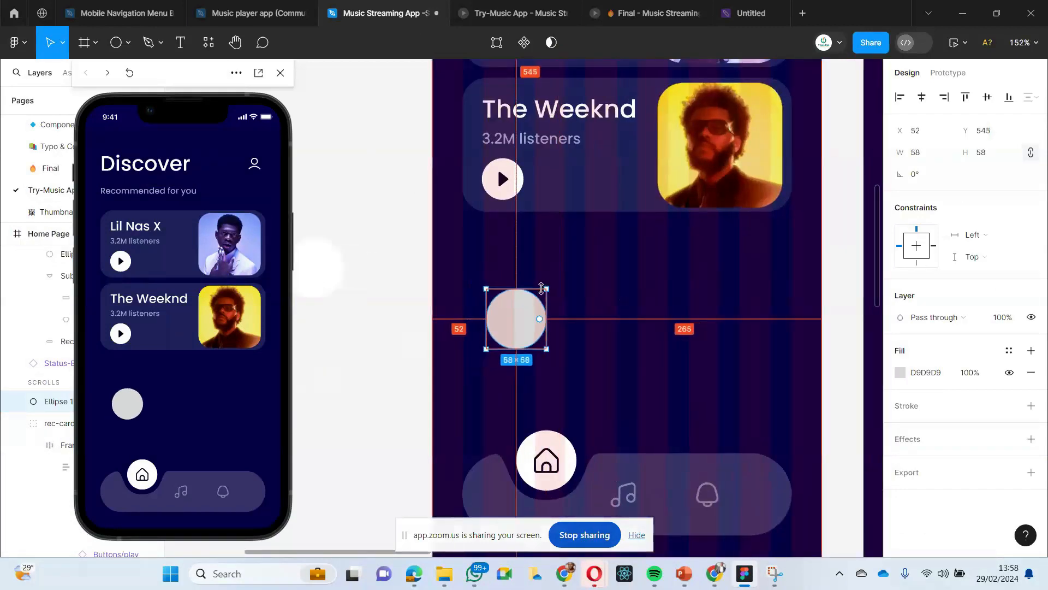
- Examine the dimensions and image fills of the first two portraits in the Artist section copied onto the canvas
scroll(533, 271, down, 8)
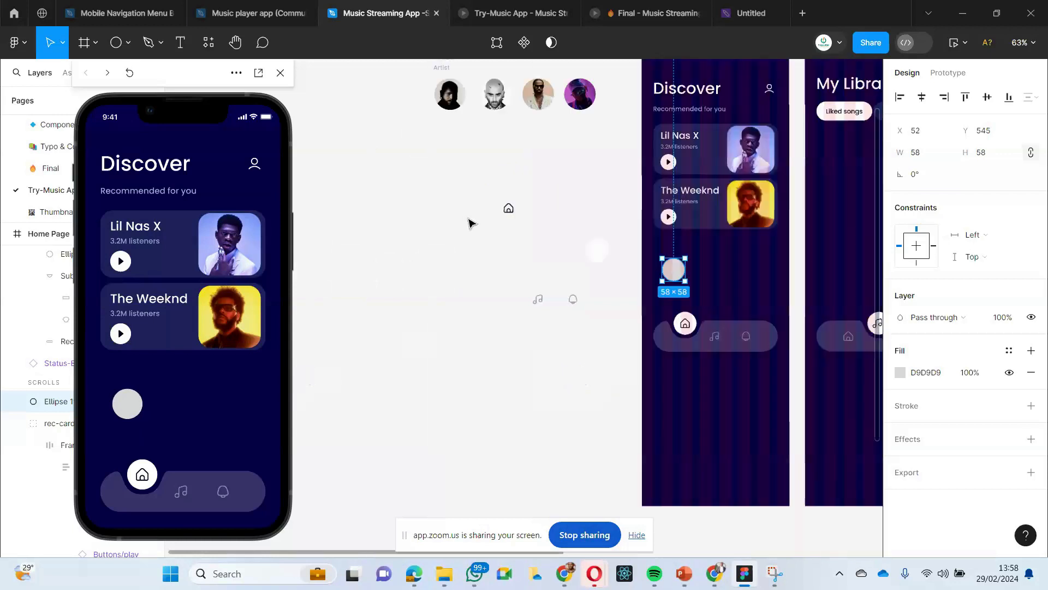
scroll(468, 222, down, 1)
click(467, 143)
double_click(467, 143)
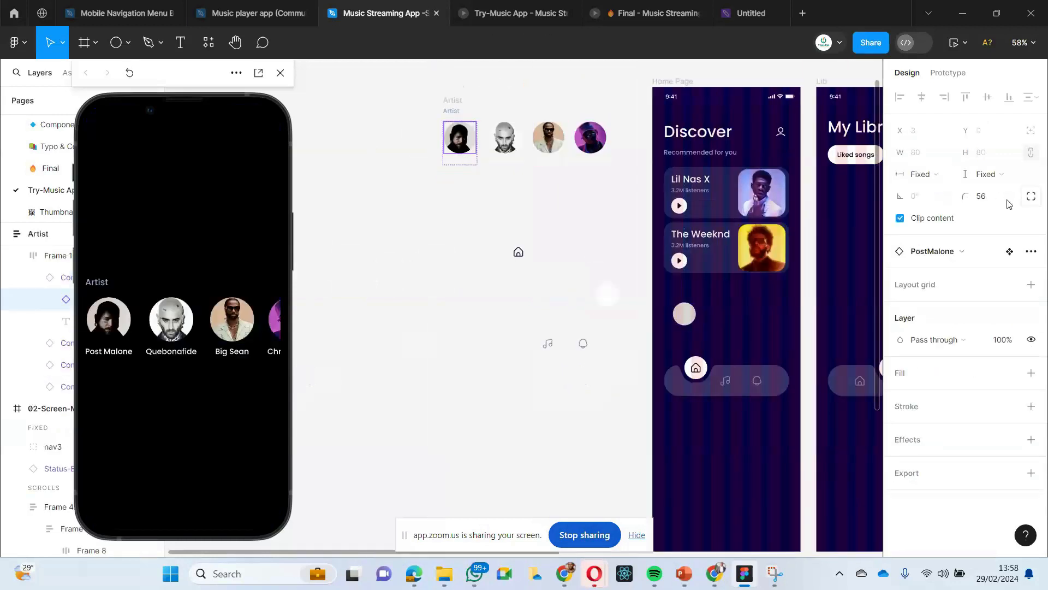
double_click(472, 141)
double_click(473, 141)
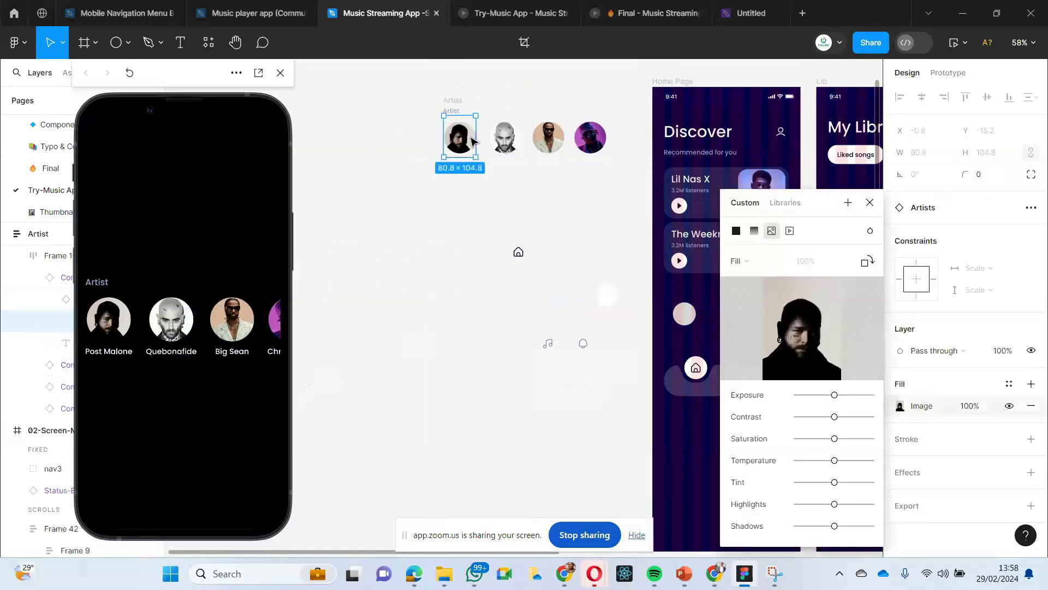
click(414, 203)
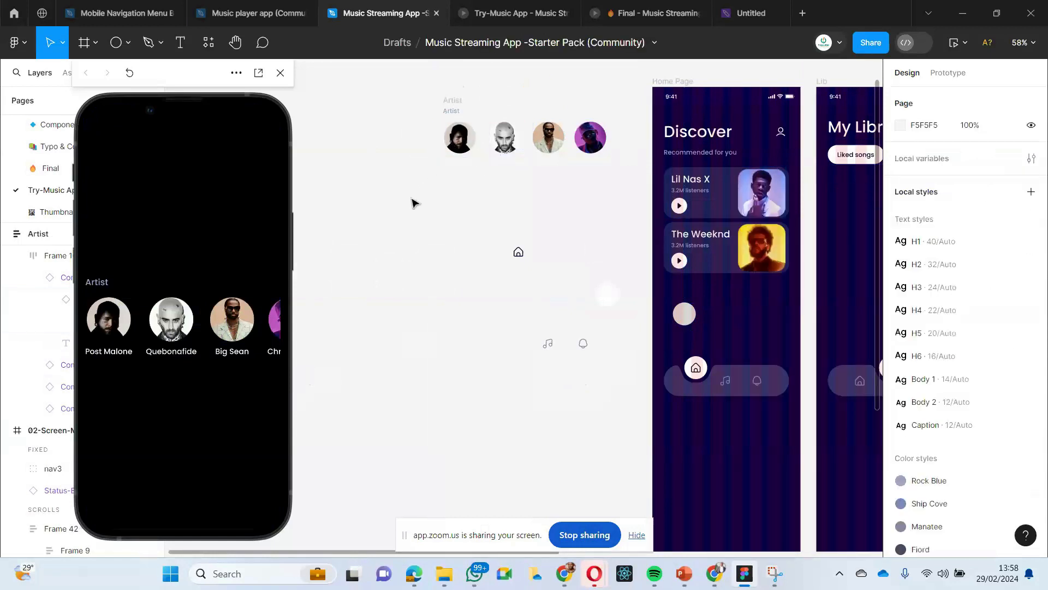
click(463, 145)
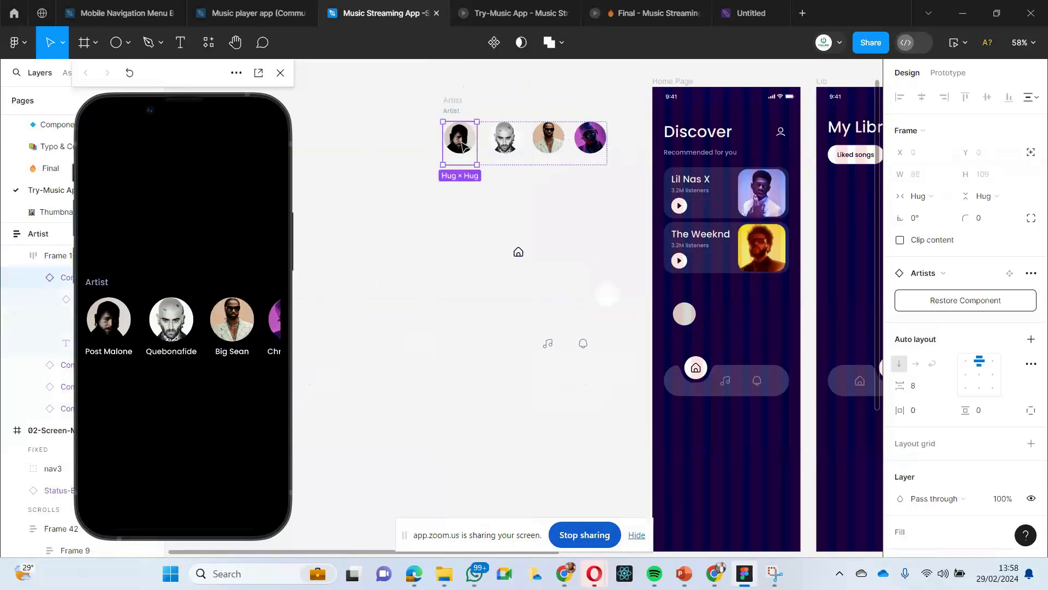
click(380, 153)
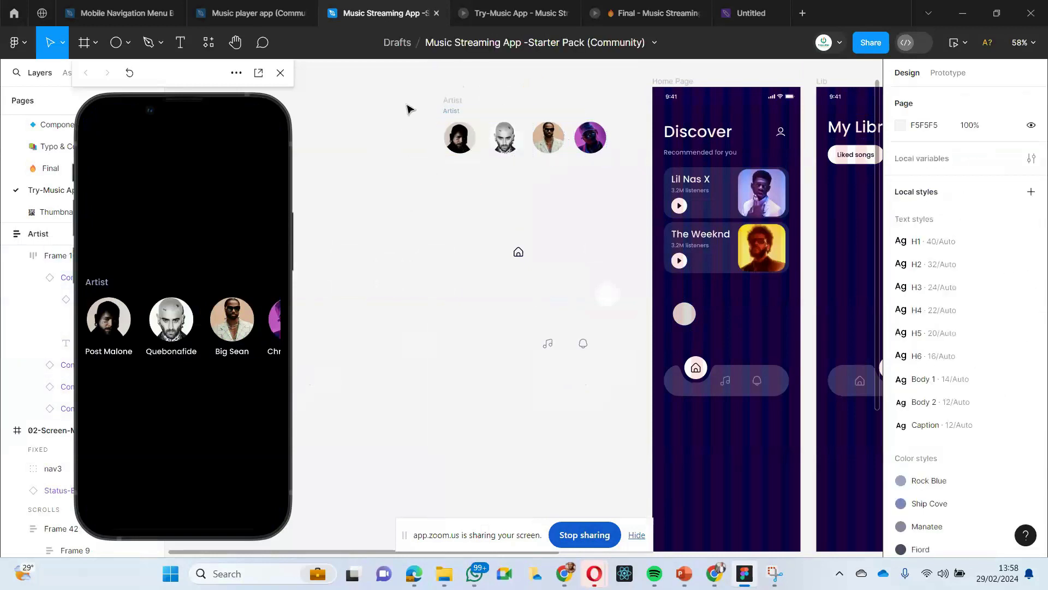
click(448, 112)
click(388, 153)
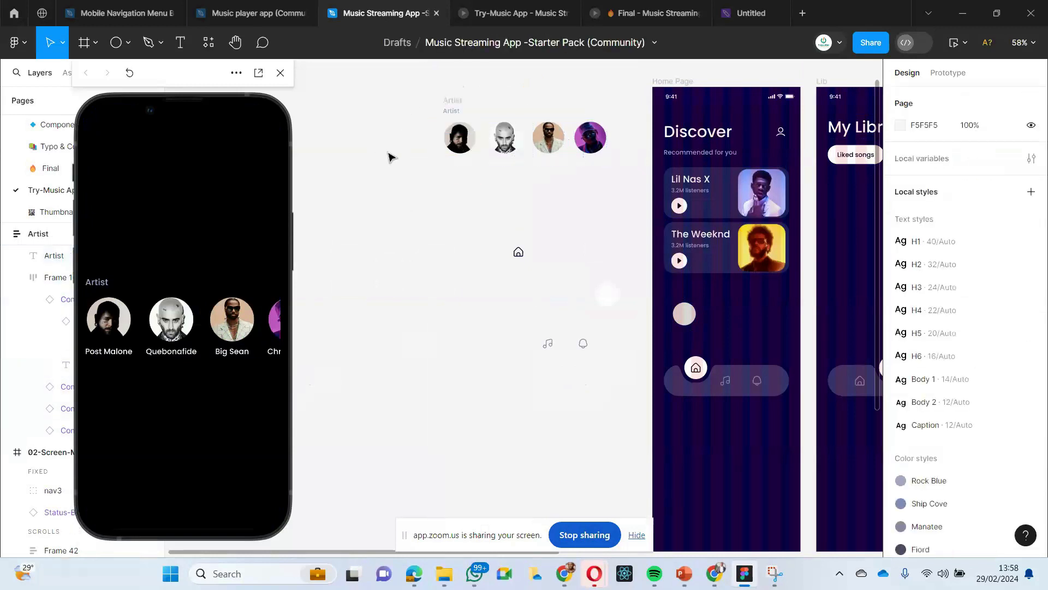
double_click(460, 143)
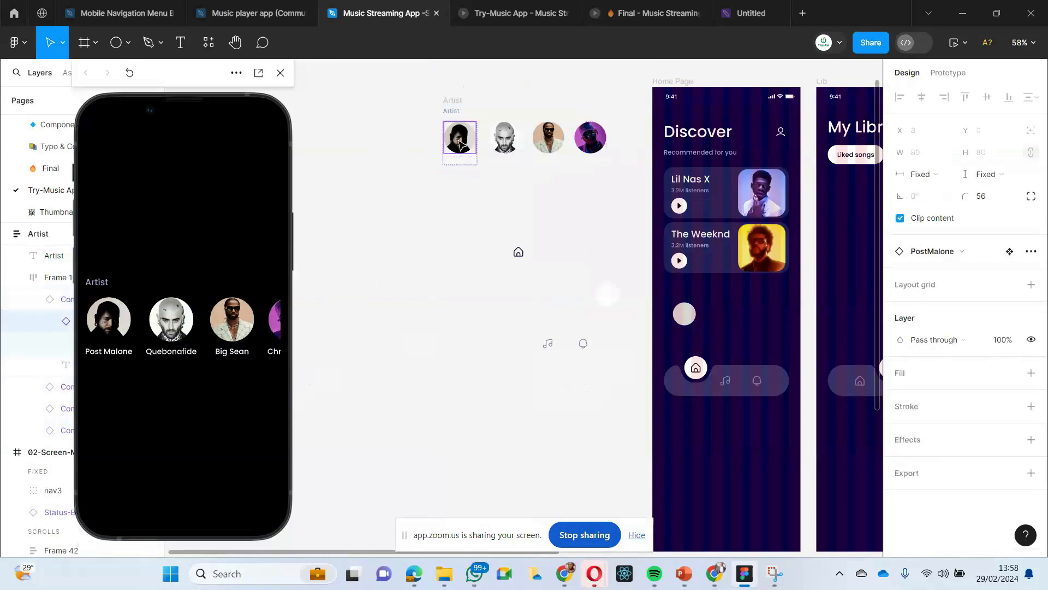
double_click(460, 144)
double_click(460, 144)
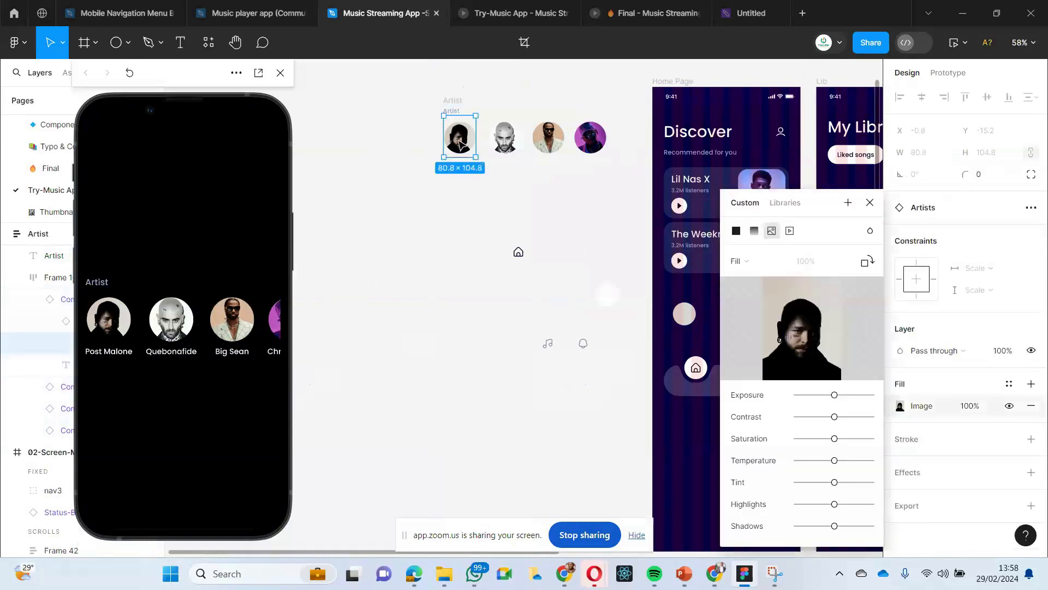
click(417, 157)
click(500, 143)
double_click(500, 143)
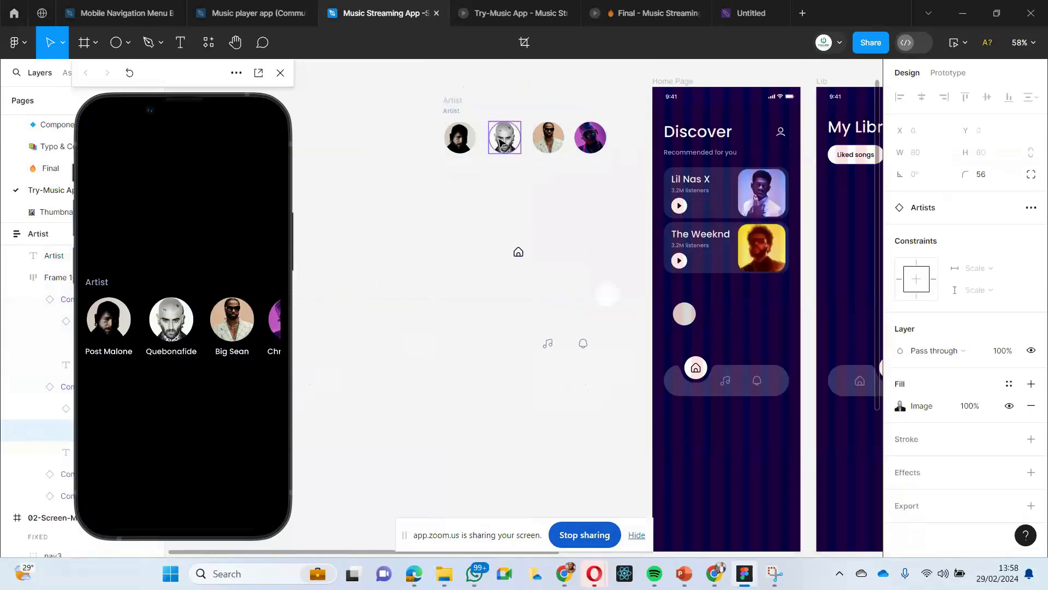
click(423, 249)
- Set the size of the circle on Home Page to 80 × 80
scroll(440, 244, right, 5)
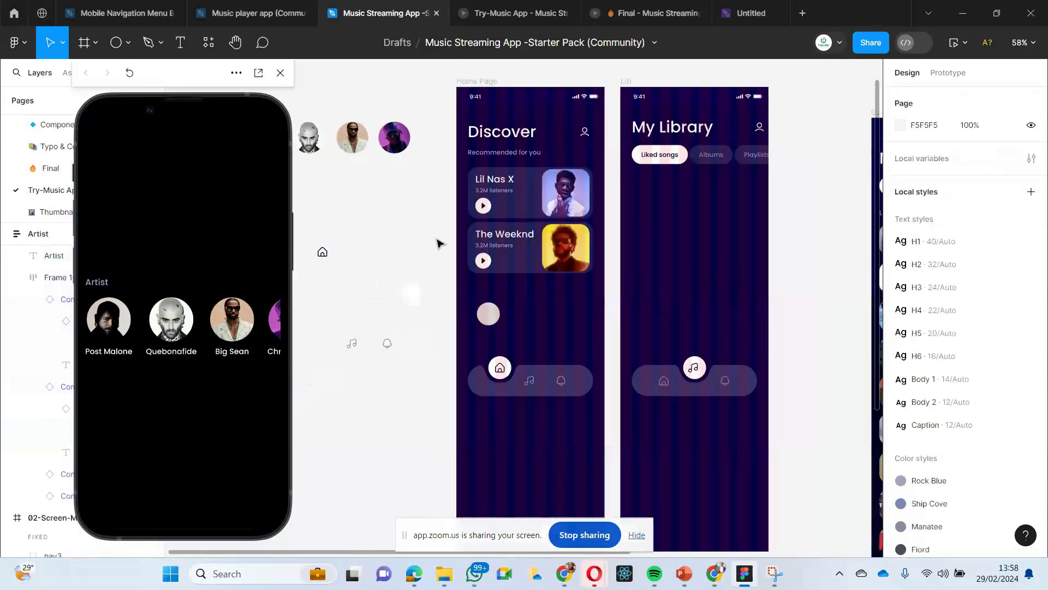
scroll(545, 262, right, 2)
scroll(546, 306, left, 4)
click(536, 314)
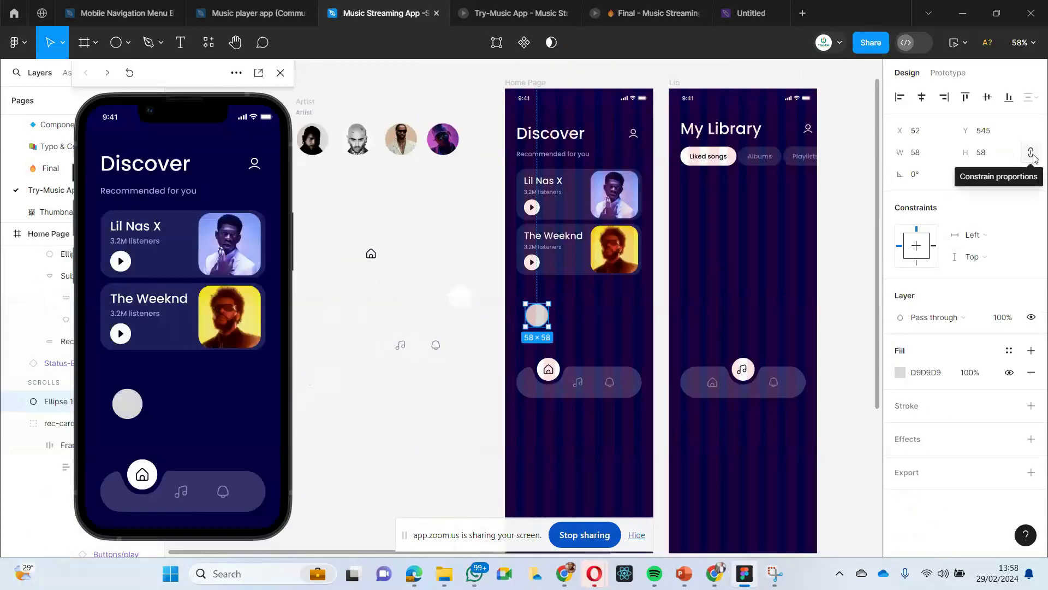
click(986, 161)
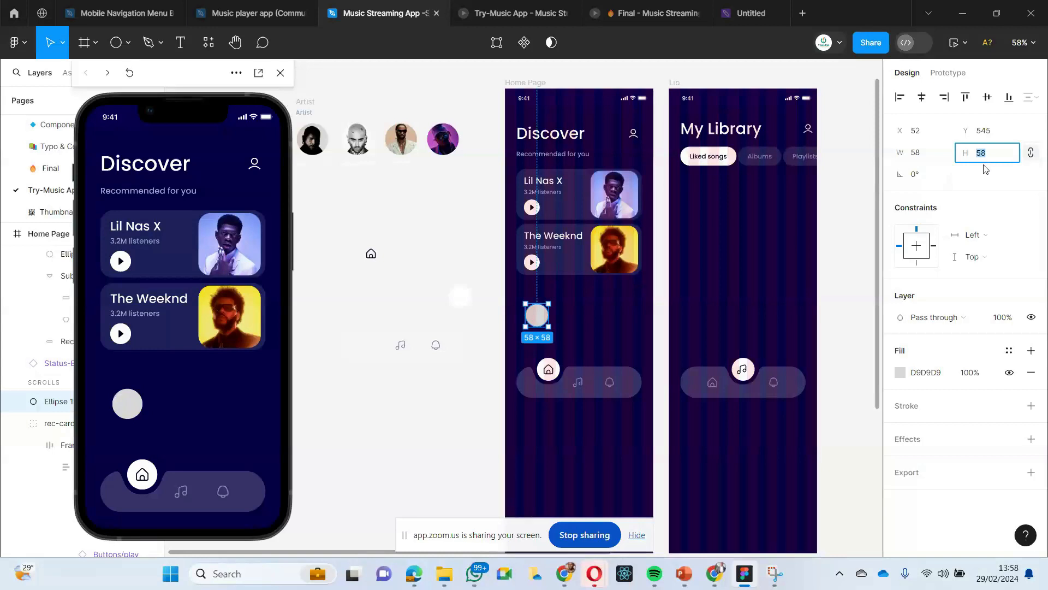
text(80)
key(Return)
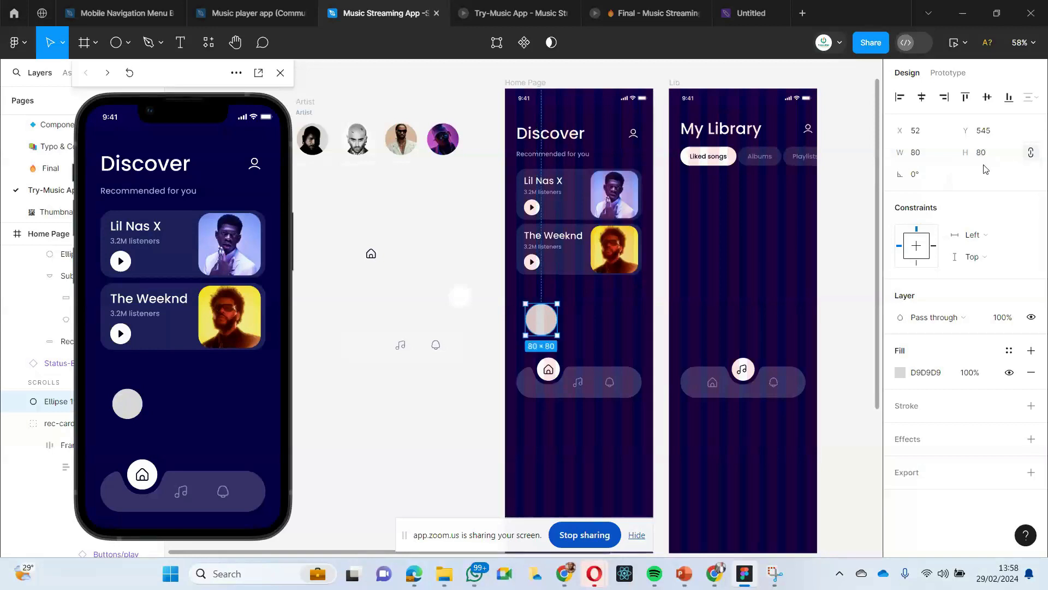
- Move the circle on Home Page to about X 48, Y 536, above the bottom navigation bar
click(498, 393)
drag(553, 322, 553, 320)
click(445, 393)
scroll(448, 389, left, 2)
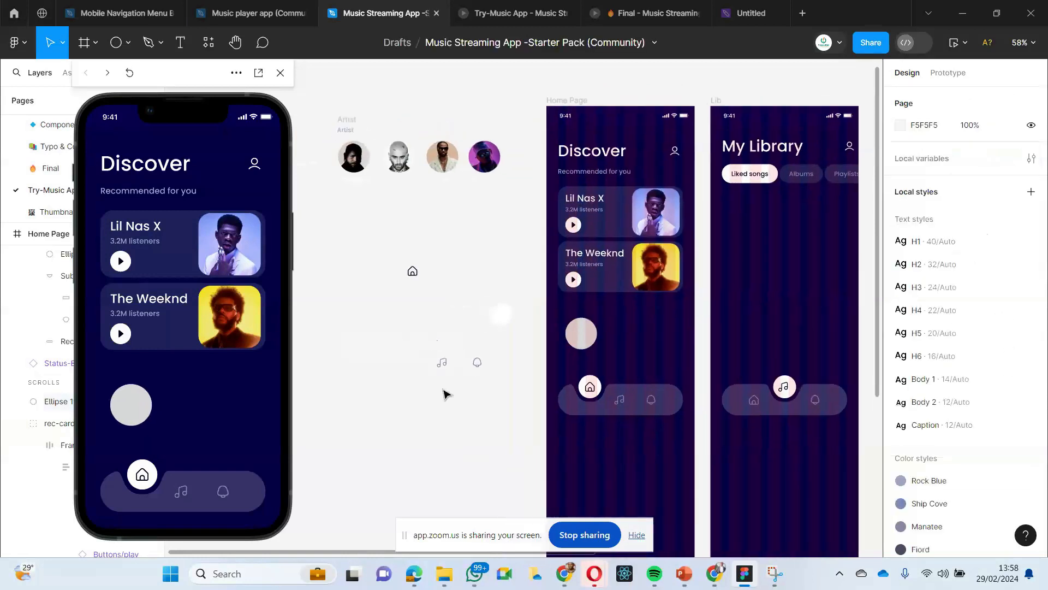
click(570, 322)
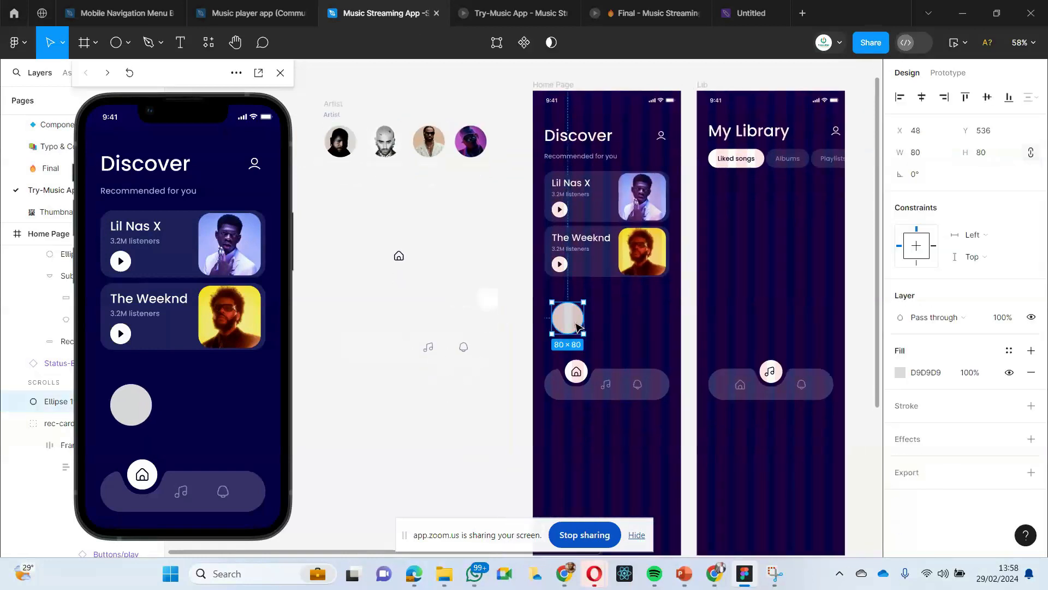
scroll(544, 326, left, 1)
scroll(542, 325, left, 1)
click(542, 325)
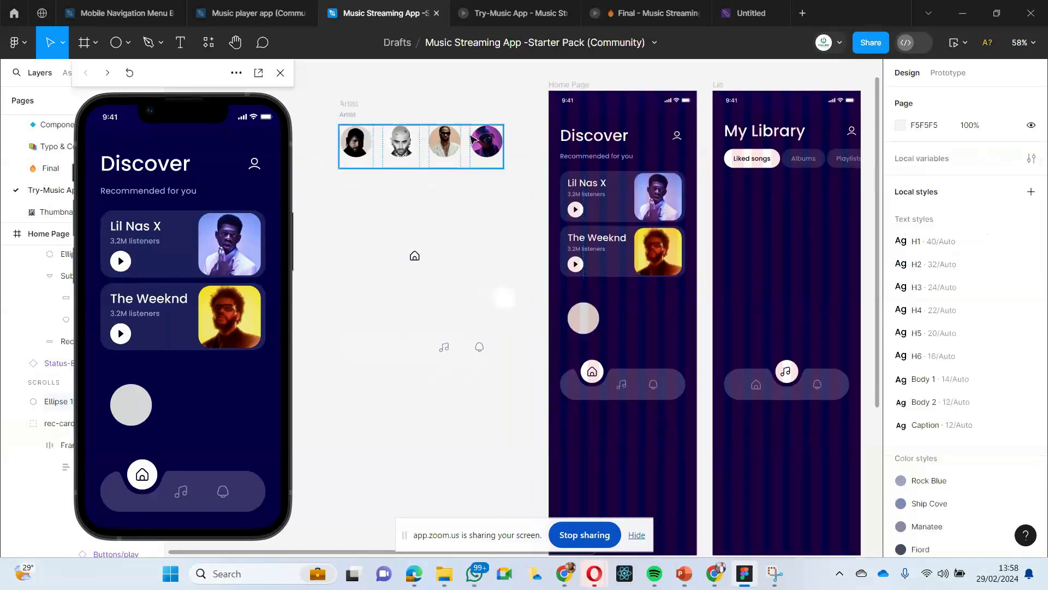
- Export the fourth portrait of the copied Artist section as a 1x PNG named ChirsBreezy to the Downloads folder
double_click(482, 142)
double_click(482, 141)
double_click(482, 141)
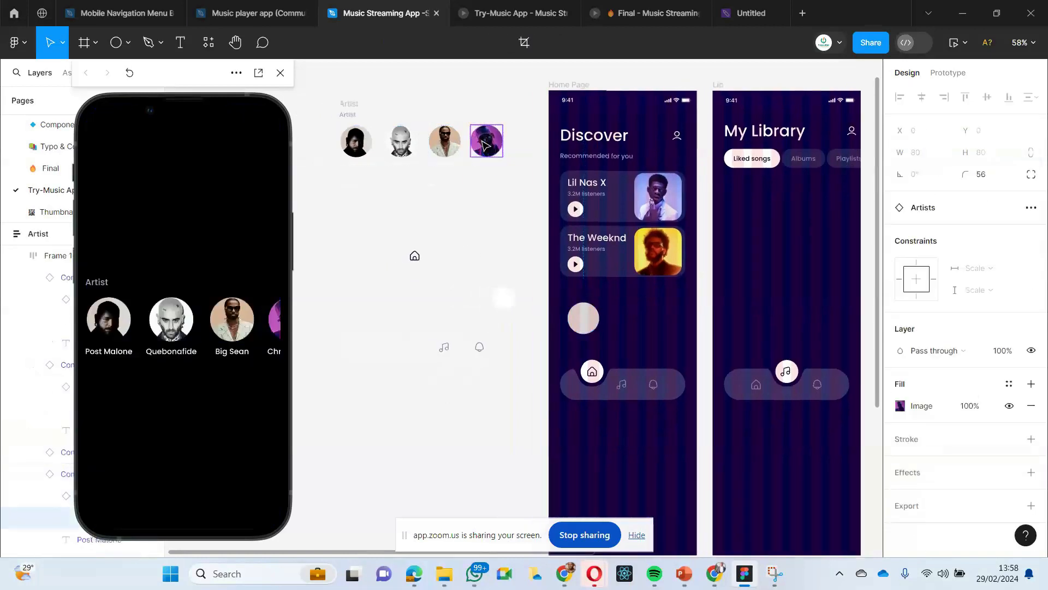
click(900, 406)
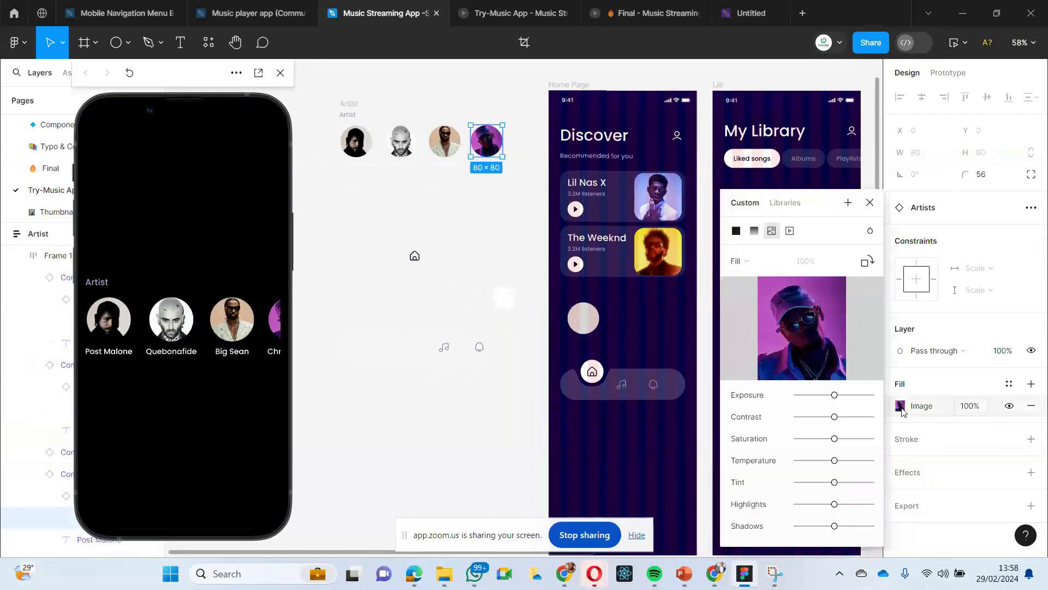
click(921, 505)
scroll(922, 505, down, 1)
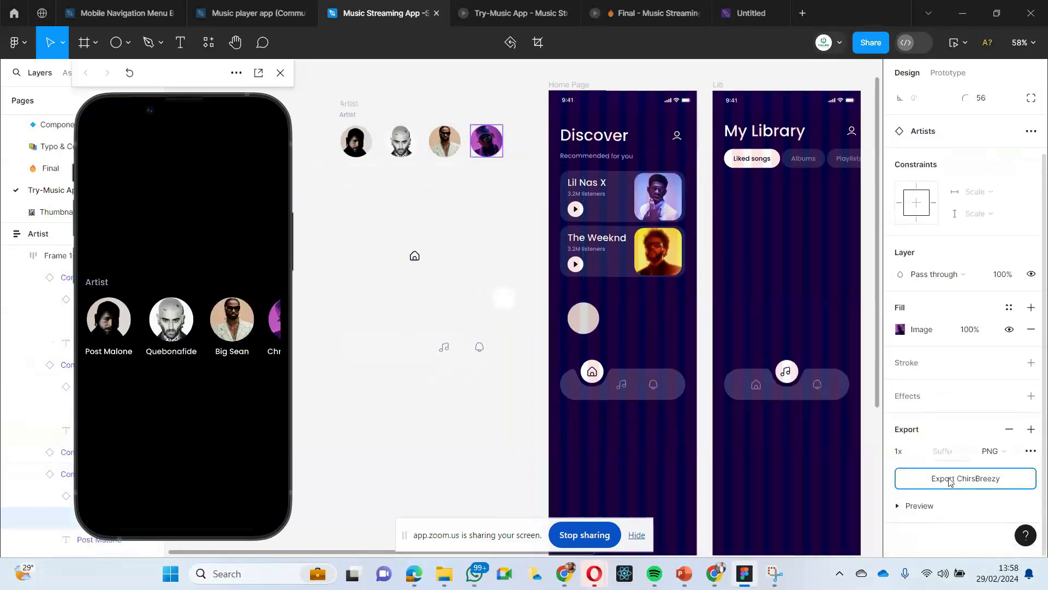
click(944, 478)
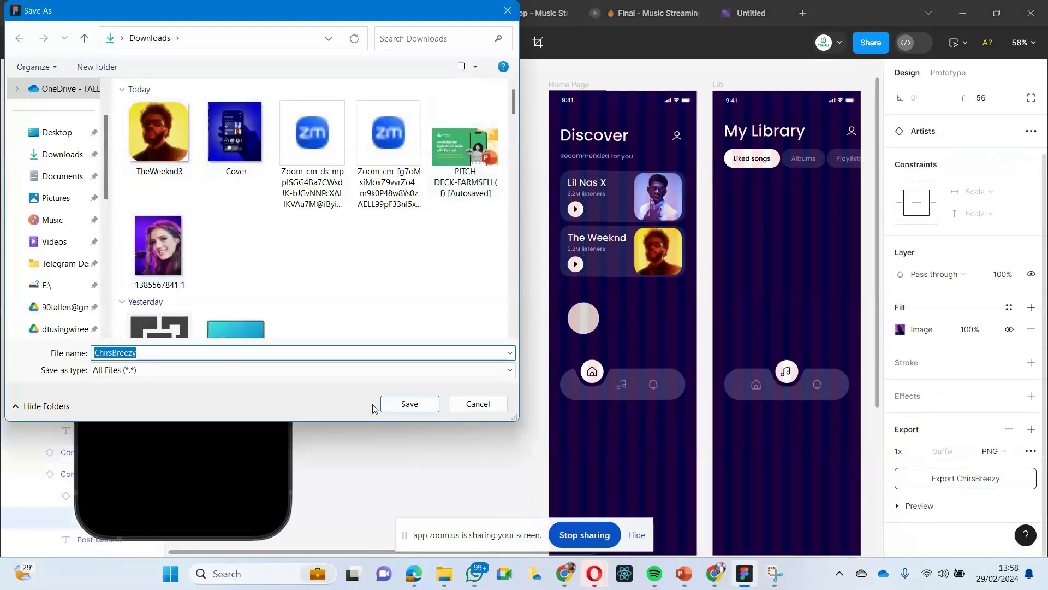
click(409, 404)
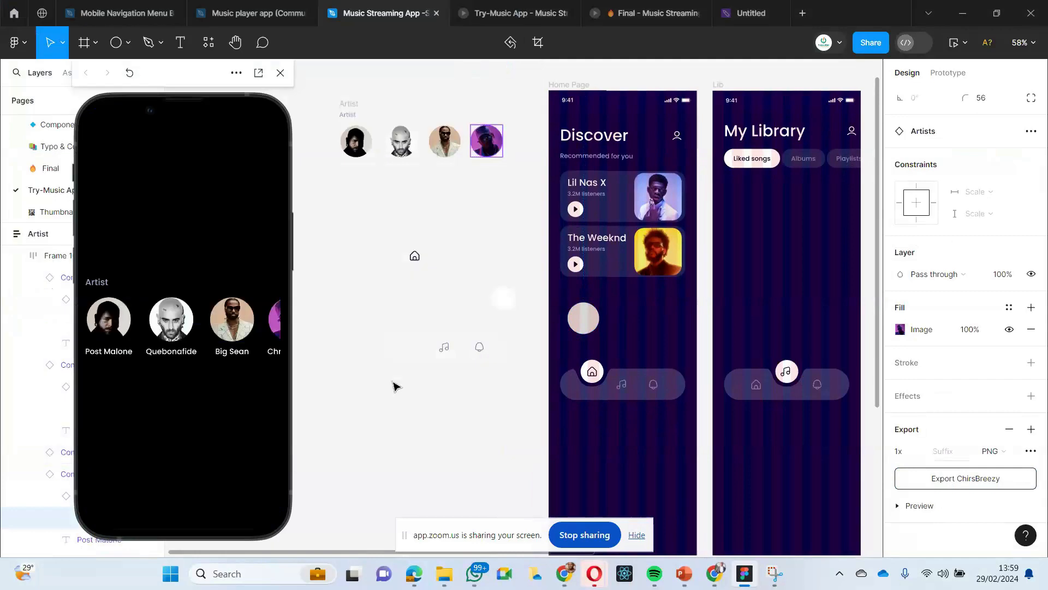
click(444, 204)
- Fill the circle on Home Page with the ChirsBreezy image from Downloads and set its image scaling to Fit
scroll(687, 430, right, 2)
click(482, 321)
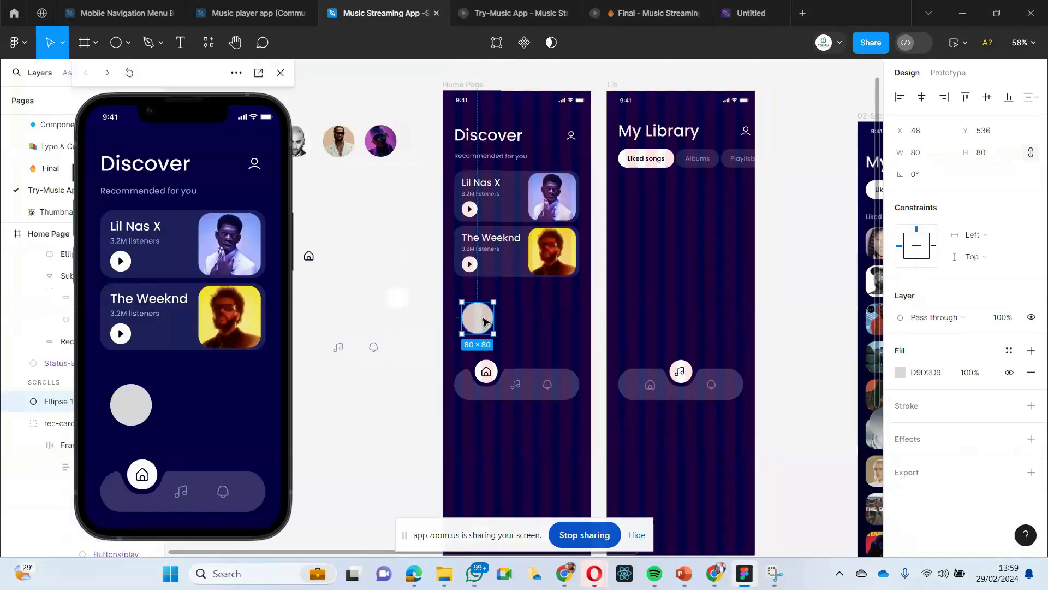
click(402, 370)
click(487, 330)
click(900, 372)
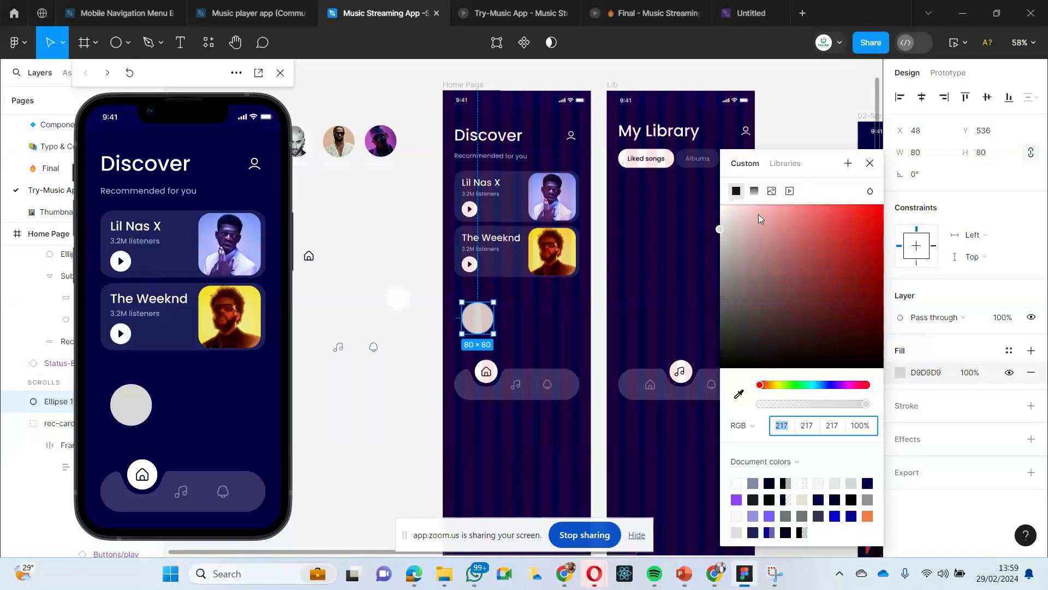
click(772, 191)
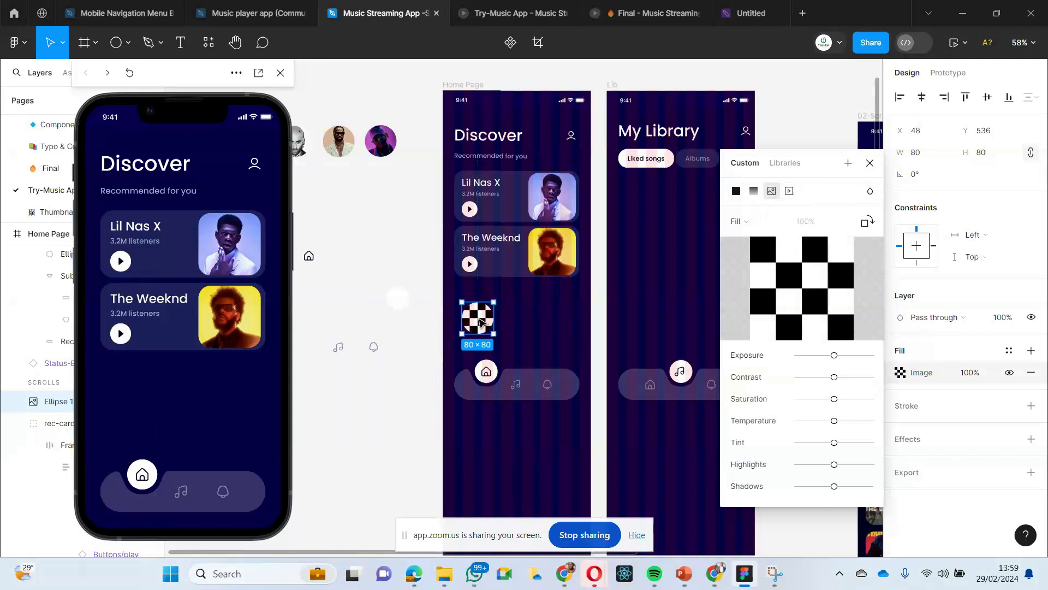
mouse_move(805, 295)
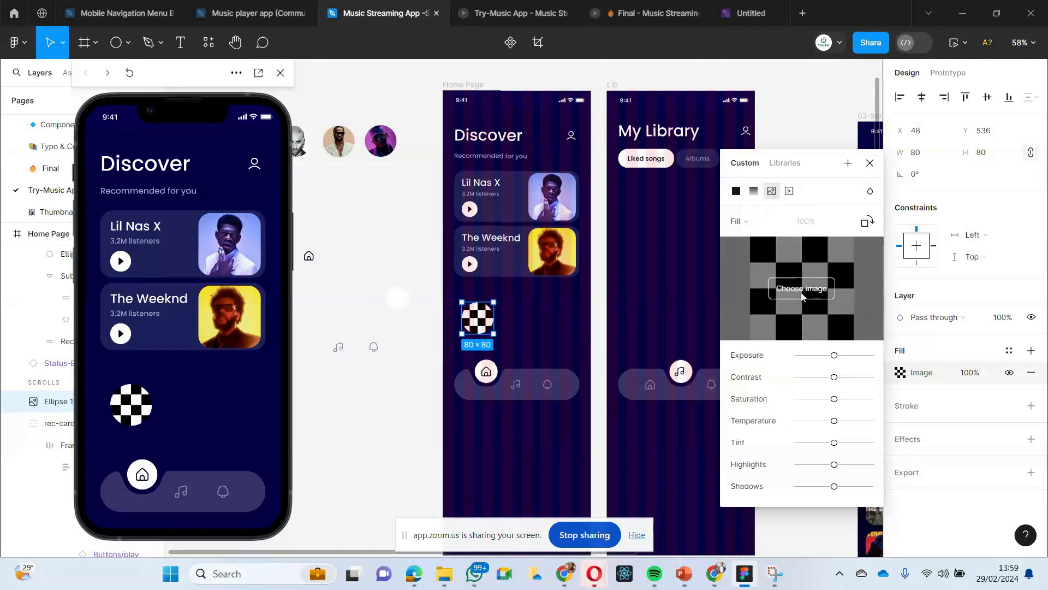
click(802, 288)
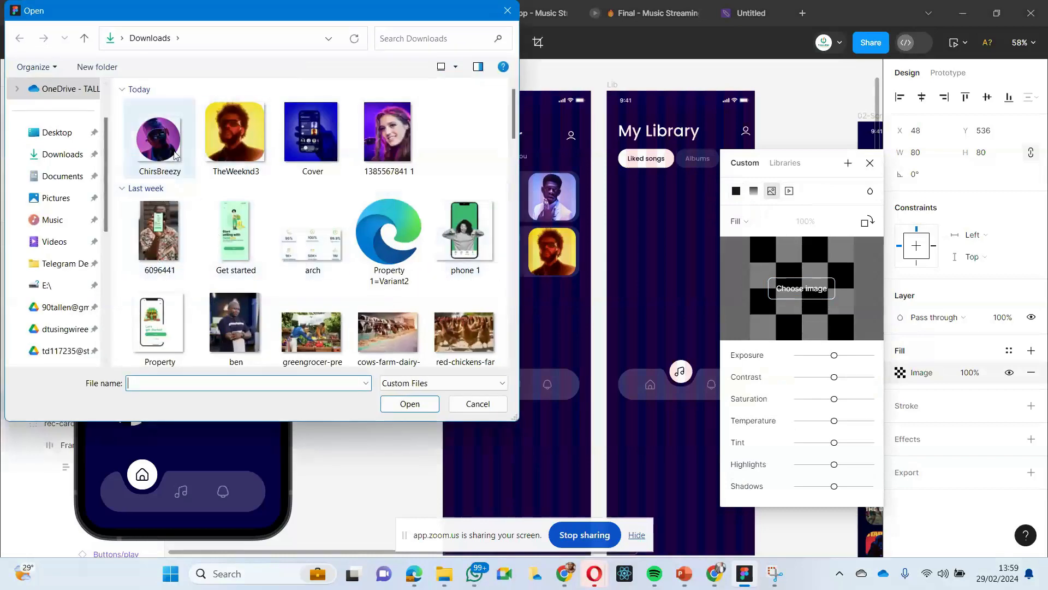
click(157, 140)
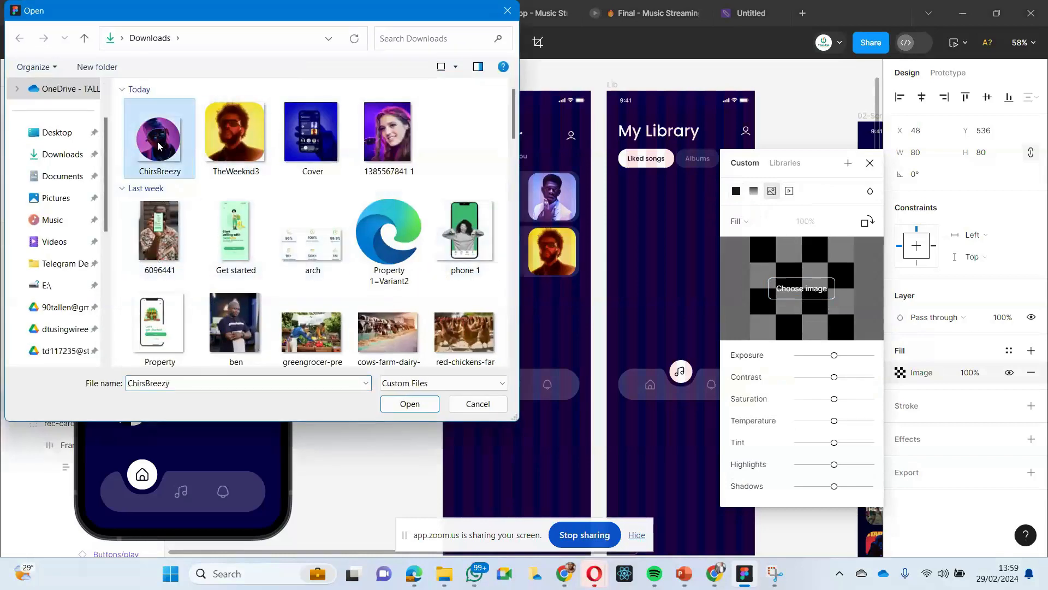
click(419, 410)
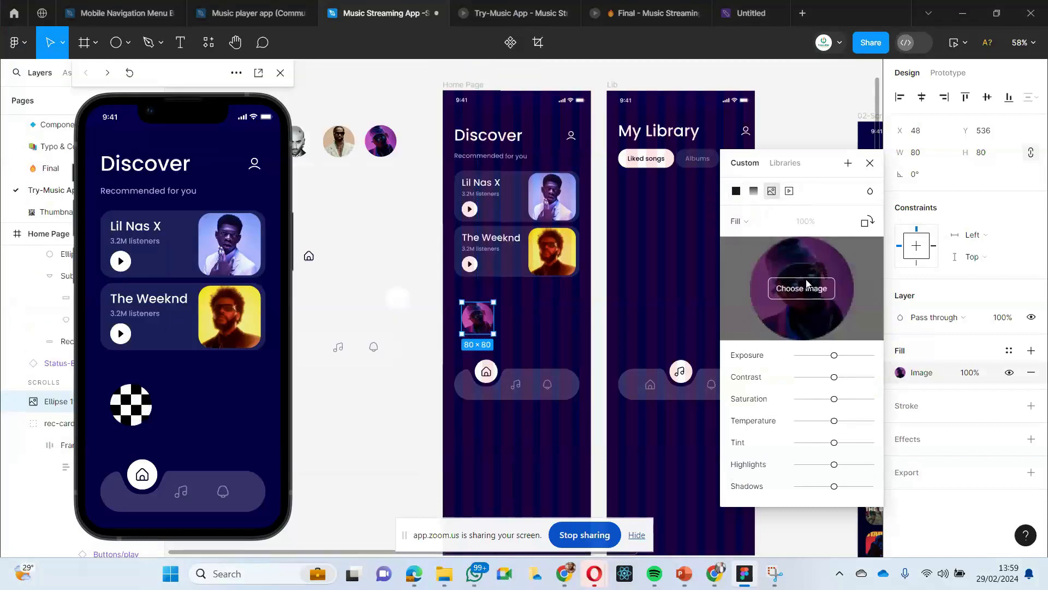
click(748, 222)
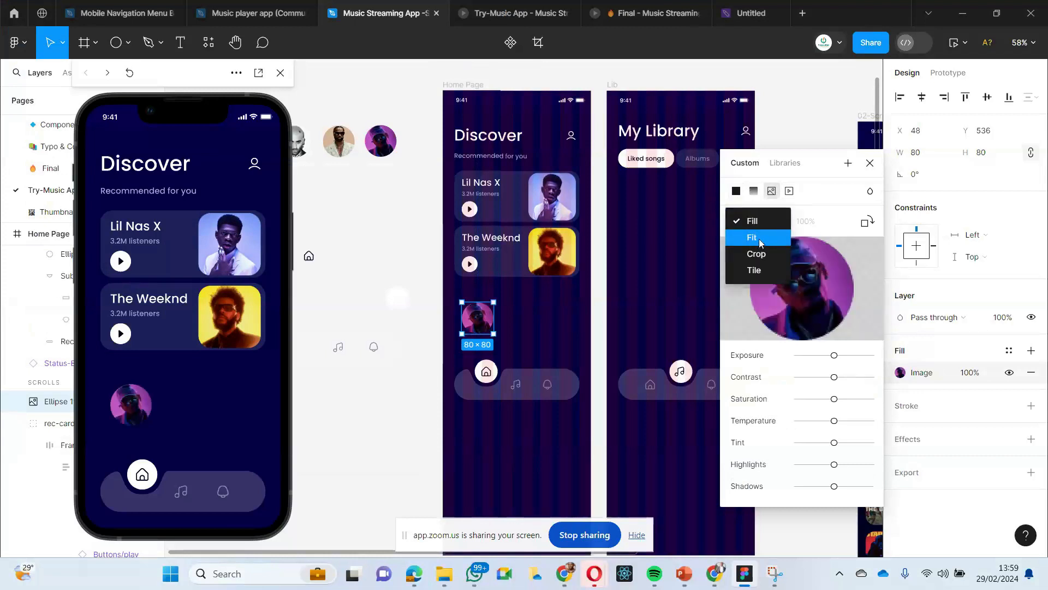
click(759, 239)
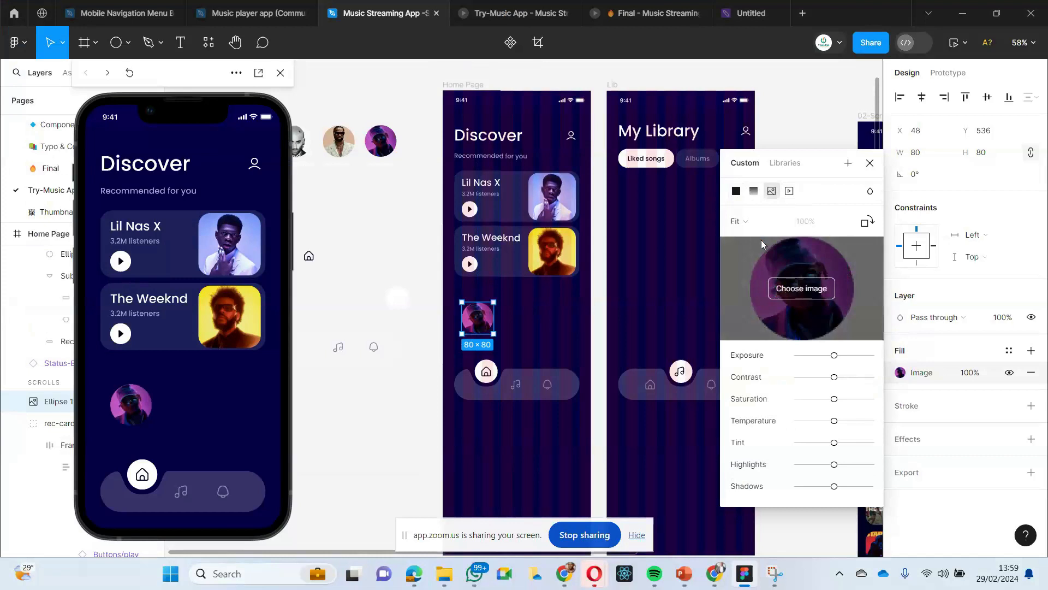